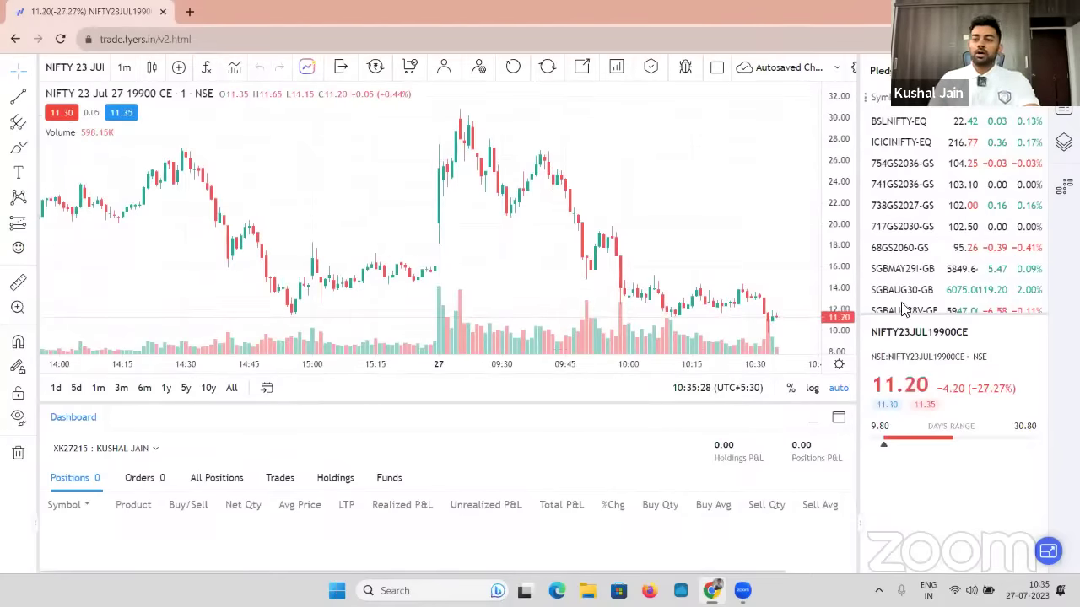
Load the TradingView site (in.tradingview.com) in a new Chrome tab
{"action": "key", "text": "ctrl+n"}
{"action": "type", "text": "tradingview"}
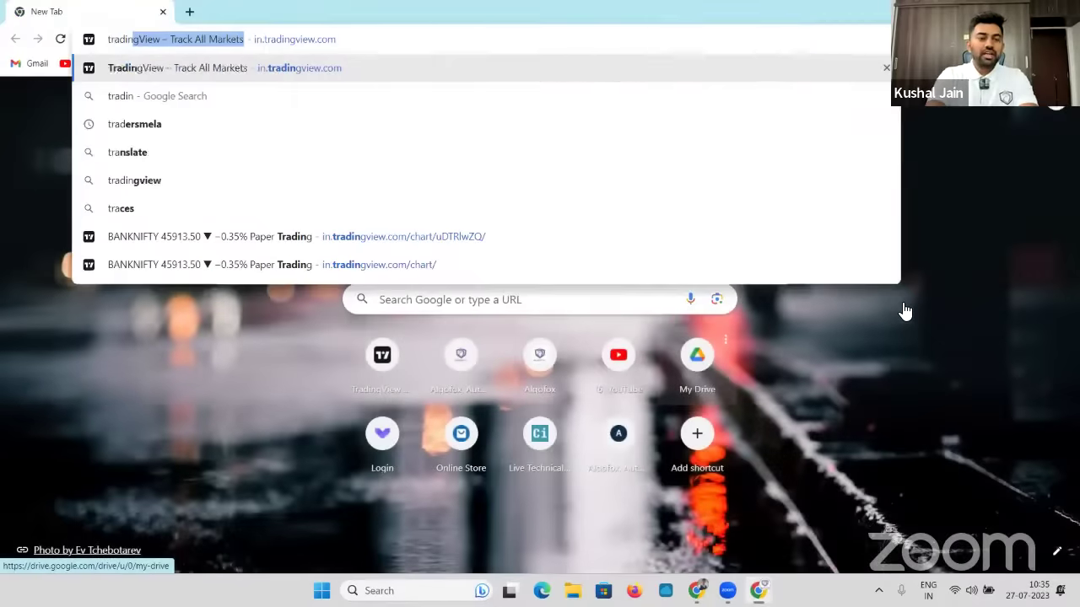
{"action": "key", "text": "Up"}
{"action": "key", "text": "Return"}
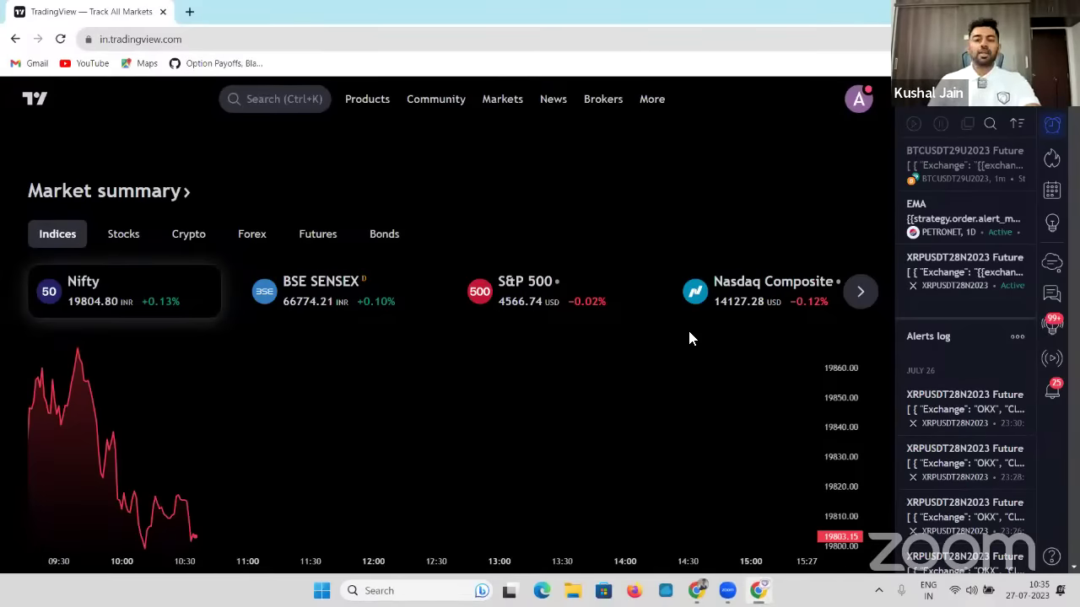
Open TradingView Supercharts and enlarge the chart area above the strategy report
{"action": "mouse_move", "coordinate": [372, 108]}
{"action": "left_click", "coordinate": [395, 149]}
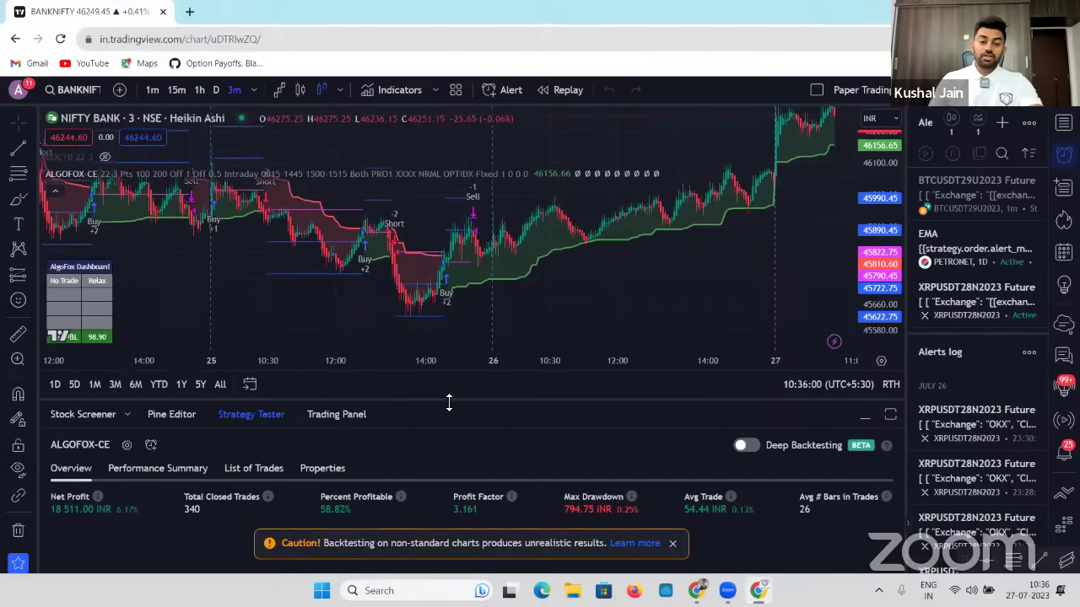
{"action": "left_click_drag", "start_coordinate": [449, 404], "coordinate": [449, 506]}
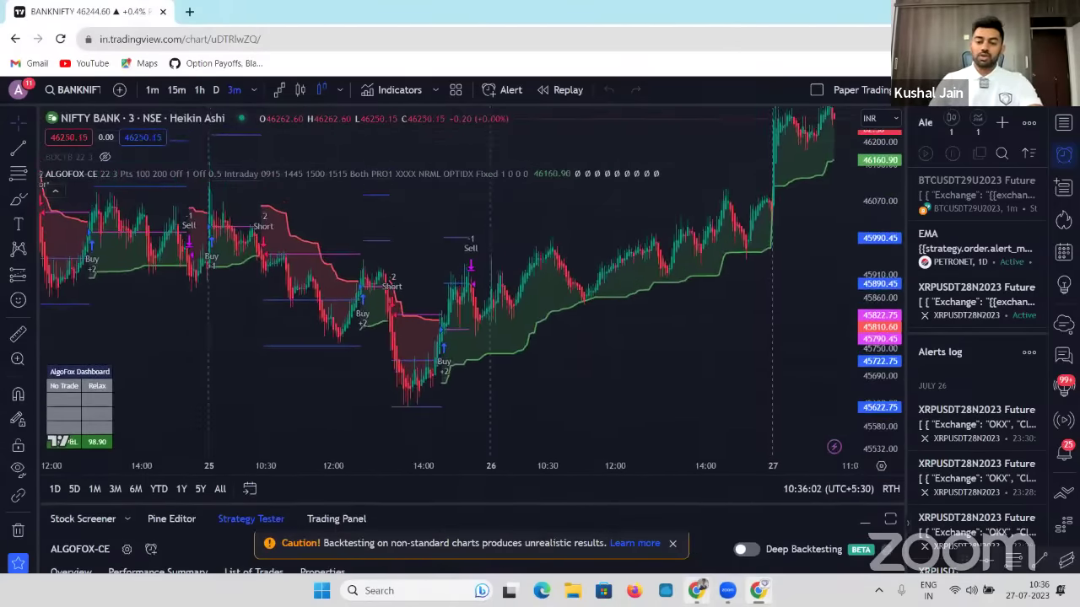
Enlarge and pan the Fyers option chart, then return to the TradingView BANKNIFTY chart
{"action": "key", "text": "alt+Tab"}
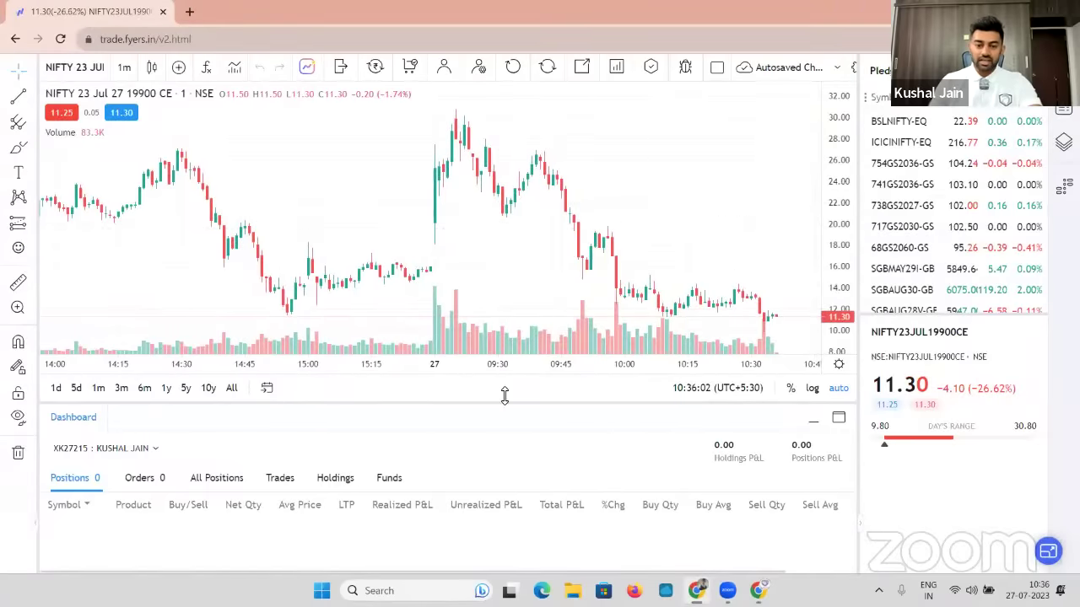
{"action": "left_click_drag", "start_coordinate": [499, 403], "coordinate": [501, 504]}
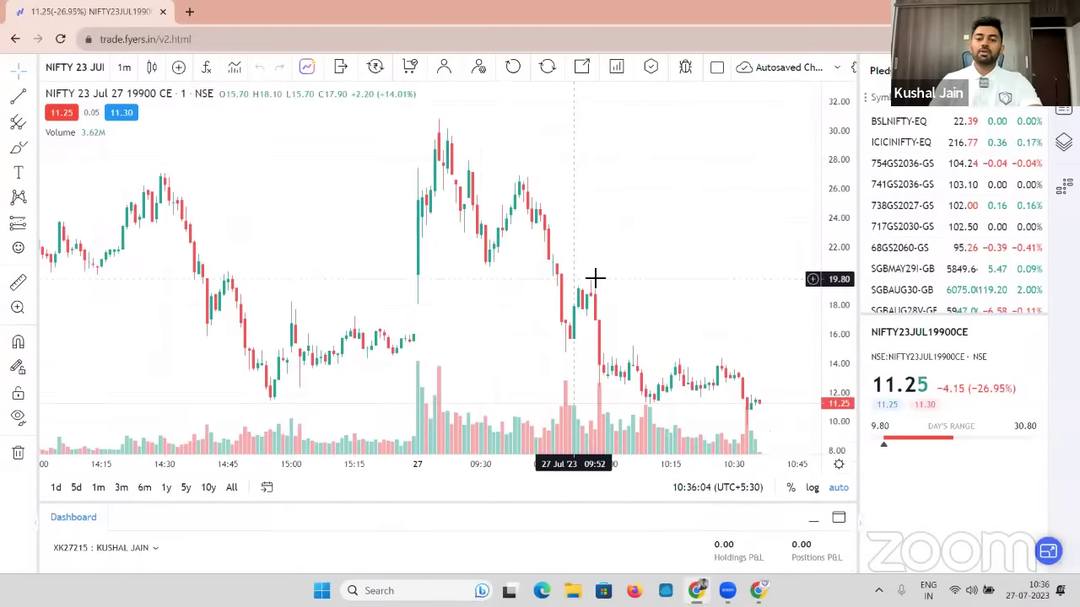
{"action": "left_click_drag", "start_coordinate": [595, 277], "coordinate": [524, 245]}
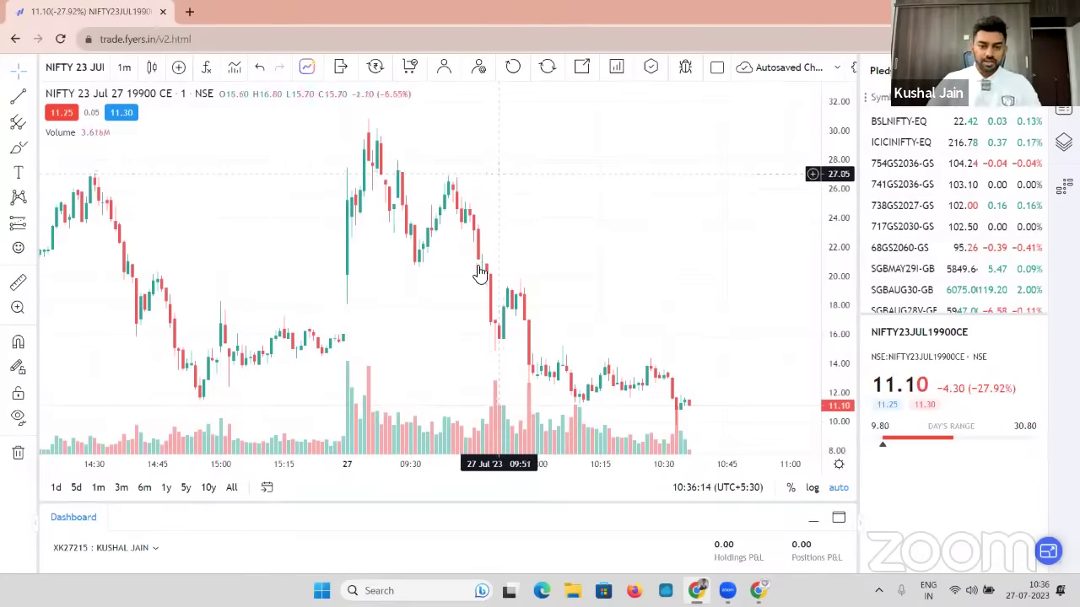
{"action": "left_click", "coordinate": [757, 590]}
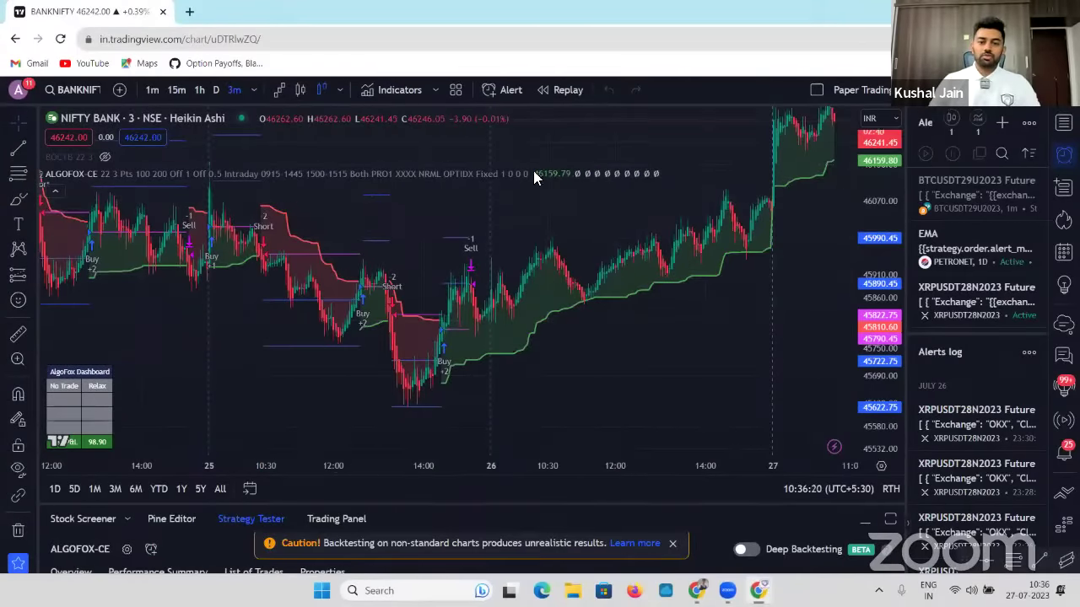
Remove the AlgoFox strategy and leftover indicator, switch Heikin Ashi to regular candles, and zoom in
{"action": "left_click", "coordinate": [598, 174]}
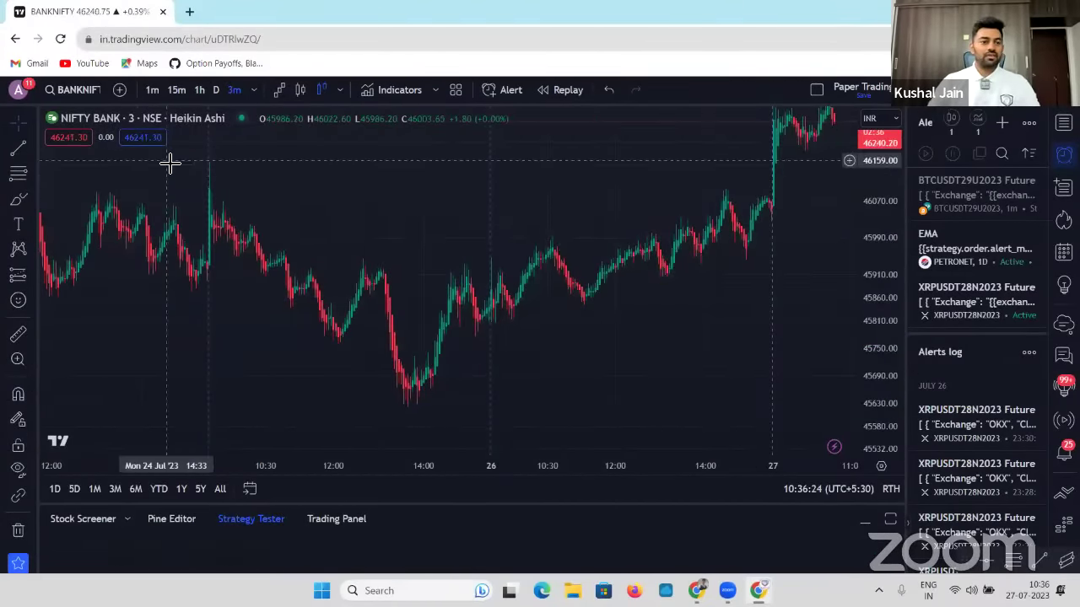
{"action": "left_click", "coordinate": [164, 158]}
{"action": "left_click_drag", "start_coordinate": [376, 507], "coordinate": [378, 536]}
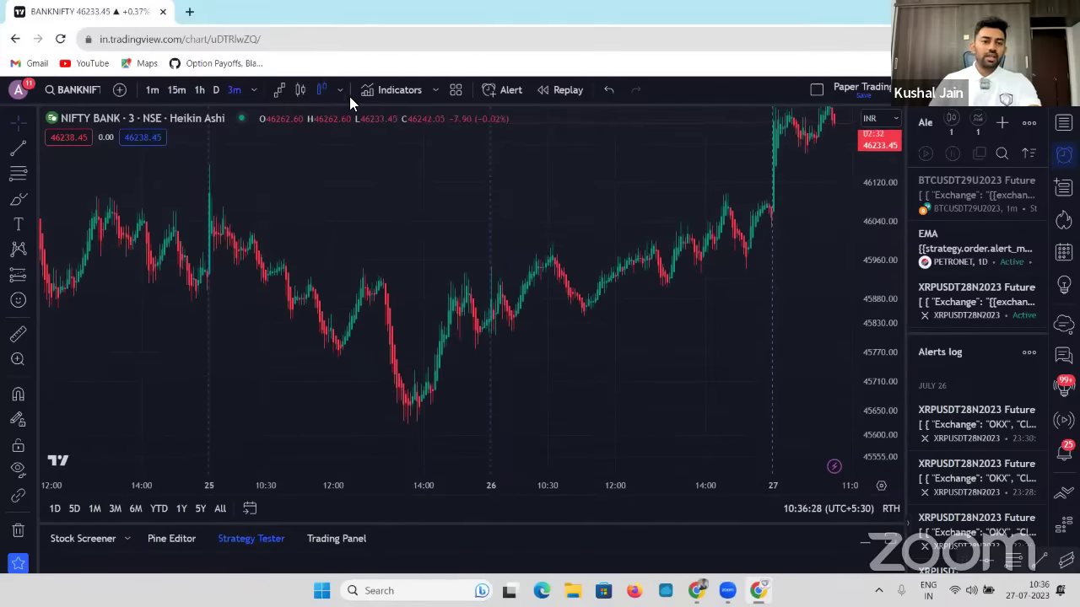
{"action": "left_click", "coordinate": [298, 91]}
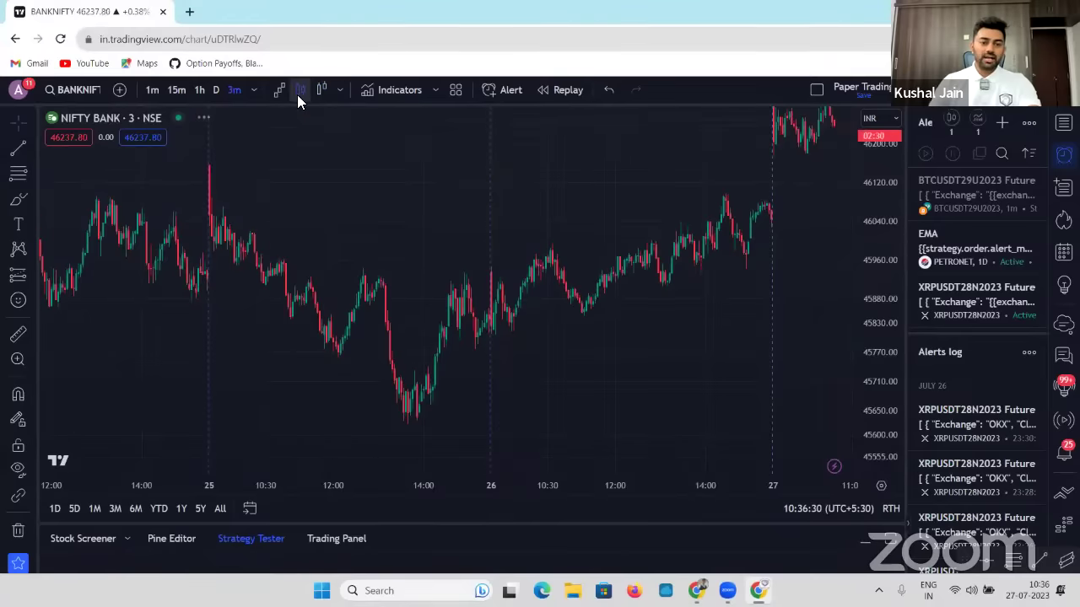
{"action": "left_click", "coordinate": [430, 445]}
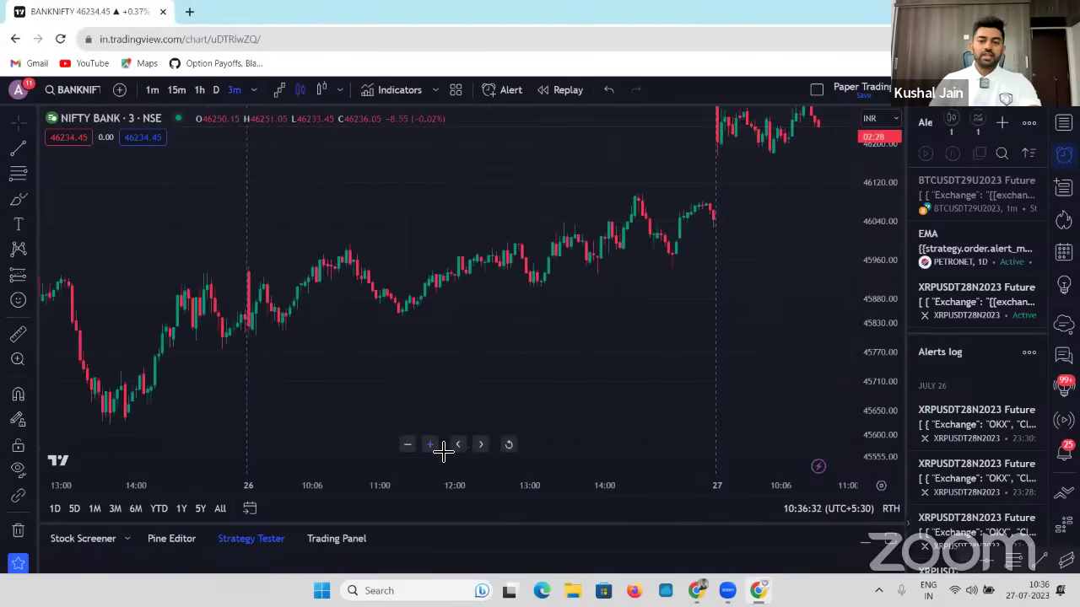
{"action": "left_click_drag", "start_coordinate": [608, 308], "coordinate": [534, 395]}
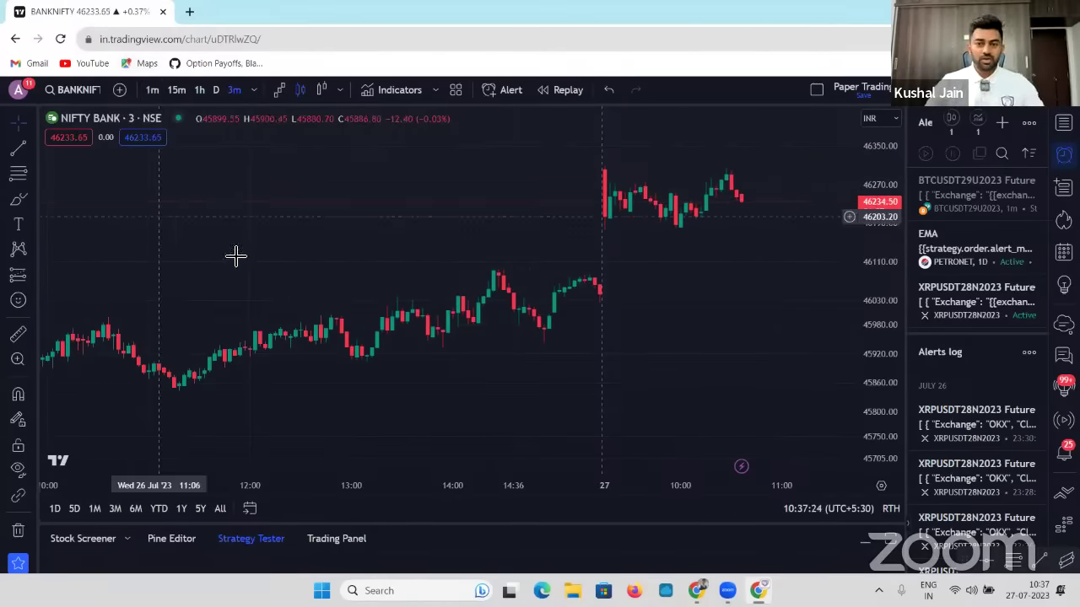
Set the NIFTY BANK chart timeframe to 5 minutes and pan to the recent bars
{"action": "left_click_drag", "start_coordinate": [551, 233], "coordinate": [560, 243]}
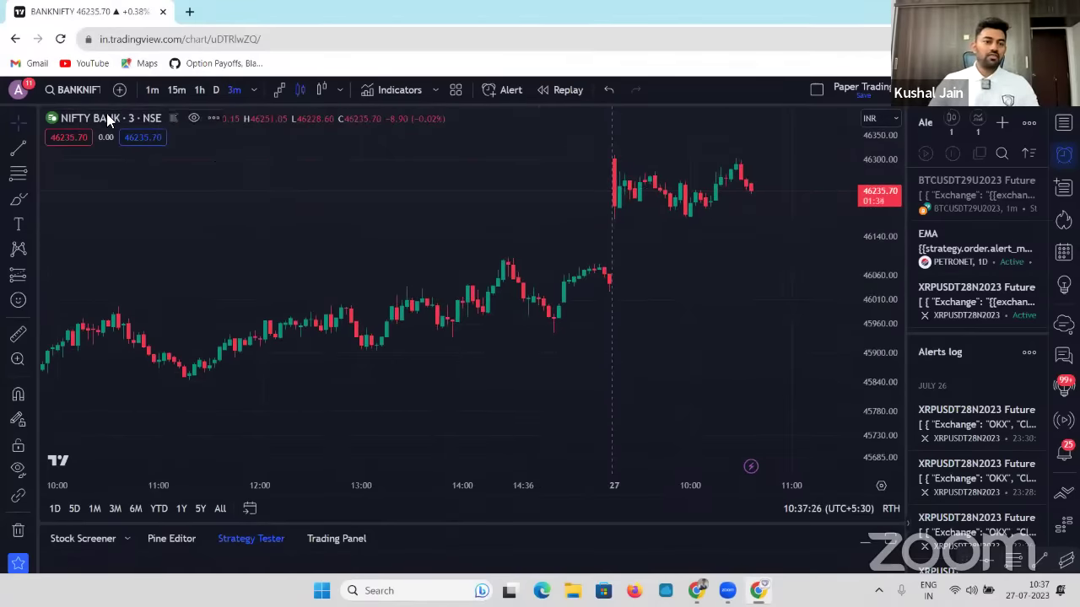
{"action": "left_click", "coordinate": [250, 89]}
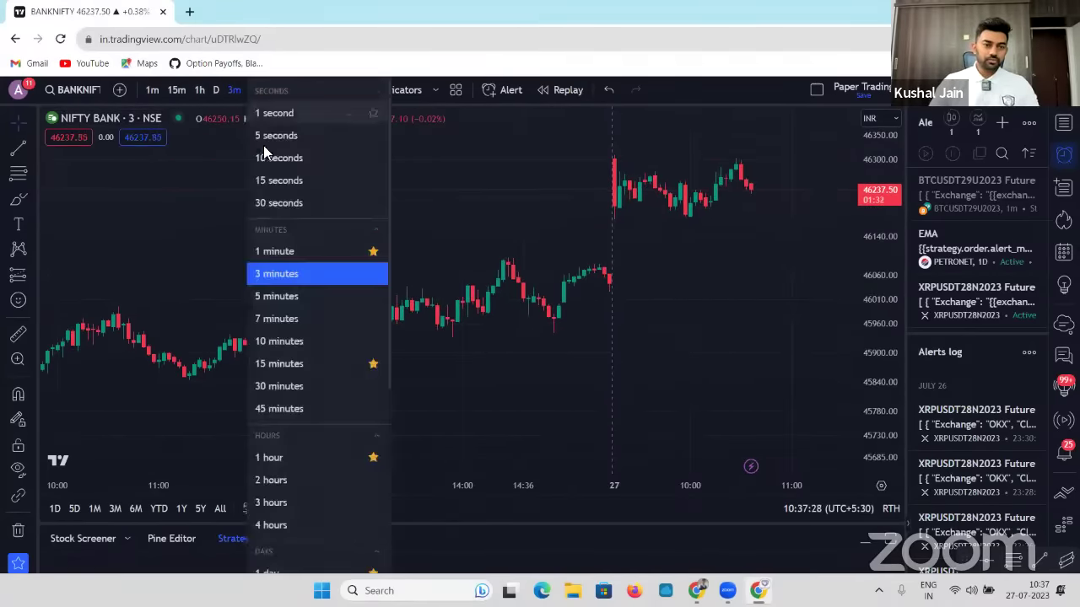
{"action": "left_click", "coordinate": [286, 295]}
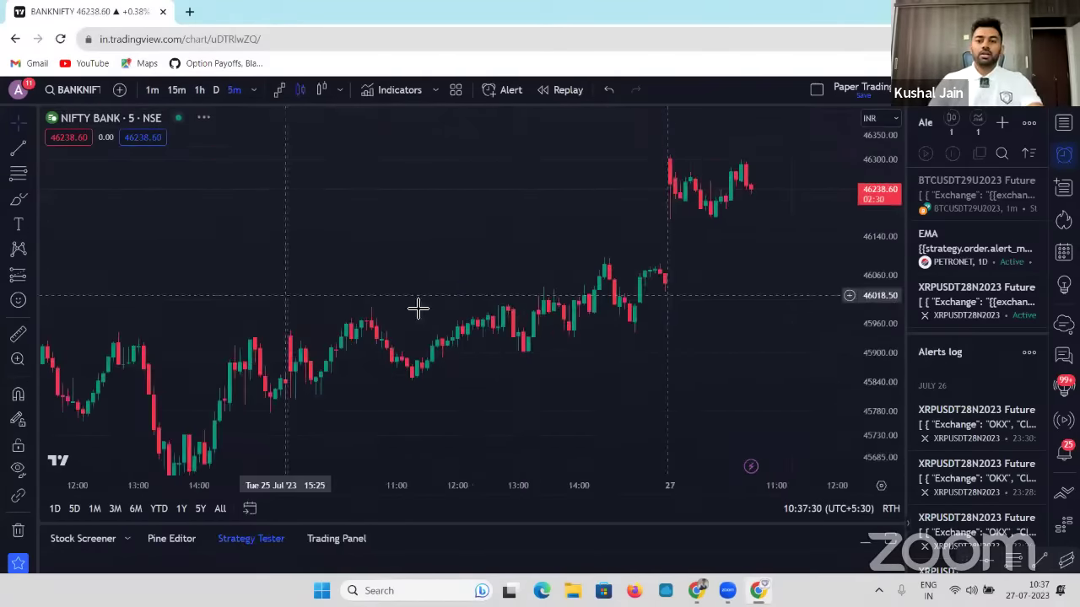
{"action": "mouse_move", "coordinate": [456, 346]}
{"action": "left_mouse_down"}
{"action": "mouse_move", "coordinate": [438, 342]}
{"action": "mouse_move", "coordinate": [455, 352]}
{"action": "left_mouse_up"}
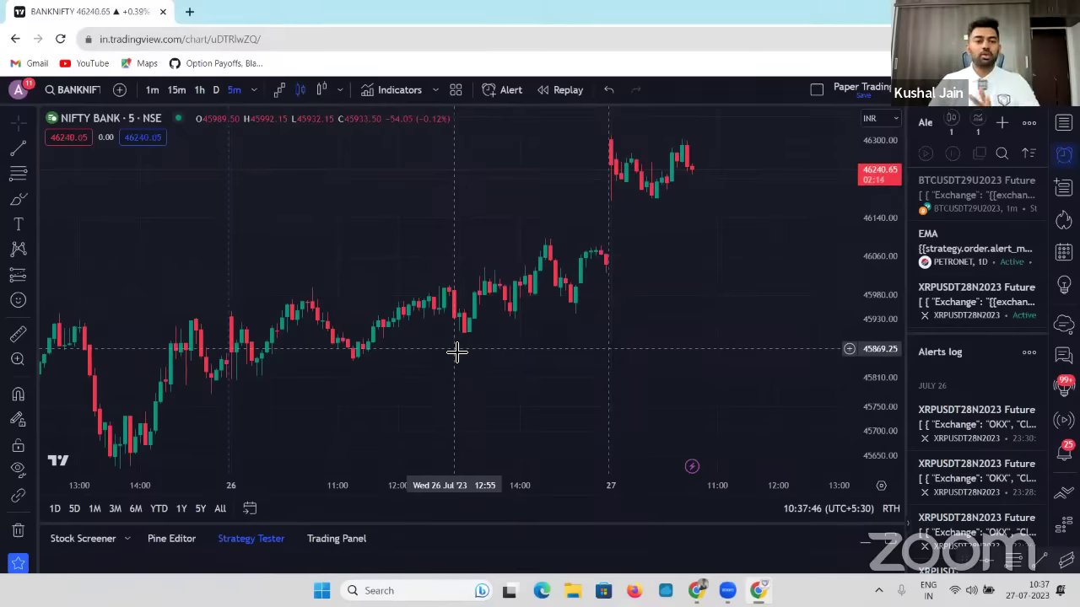
{"action": "left_click", "coordinate": [34, 149]}
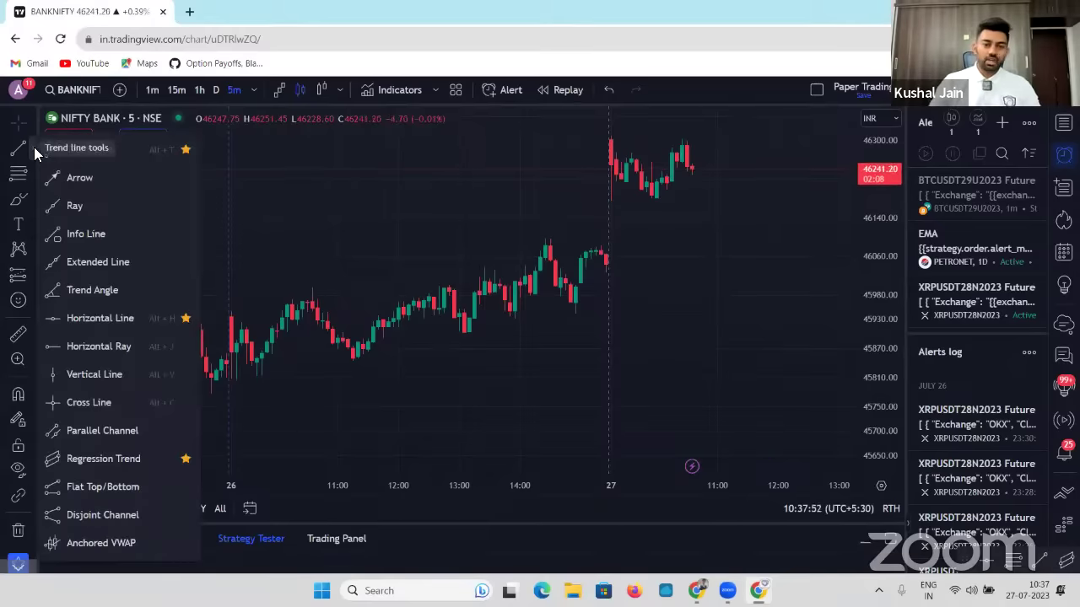
{"action": "left_click", "coordinate": [34, 205]}
{"action": "left_click", "coordinate": [414, 253]}
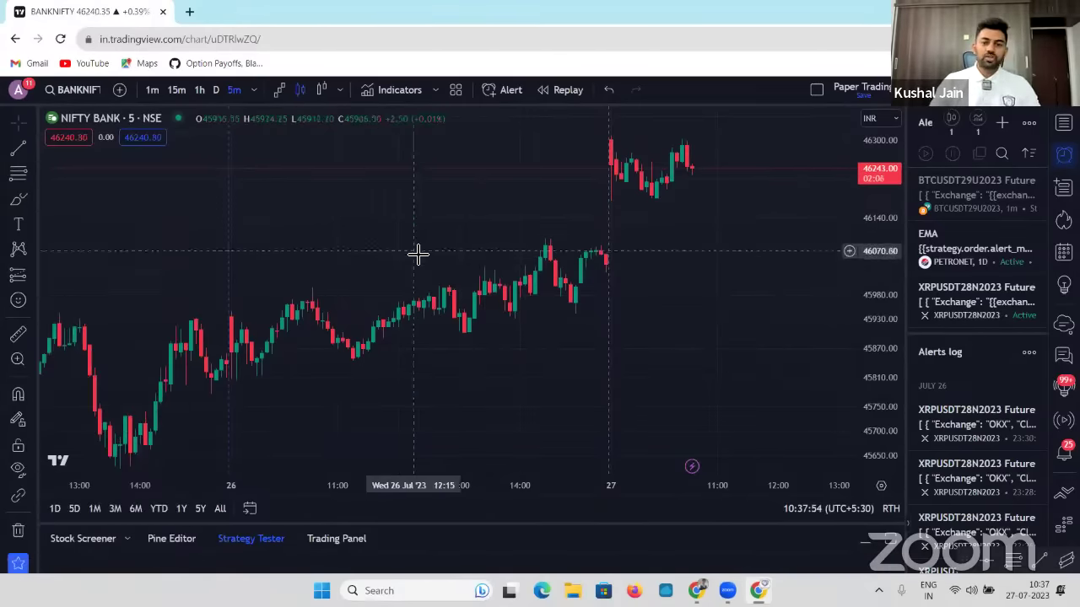
{"action": "left_click_drag", "start_coordinate": [379, 279], "coordinate": [377, 334]}
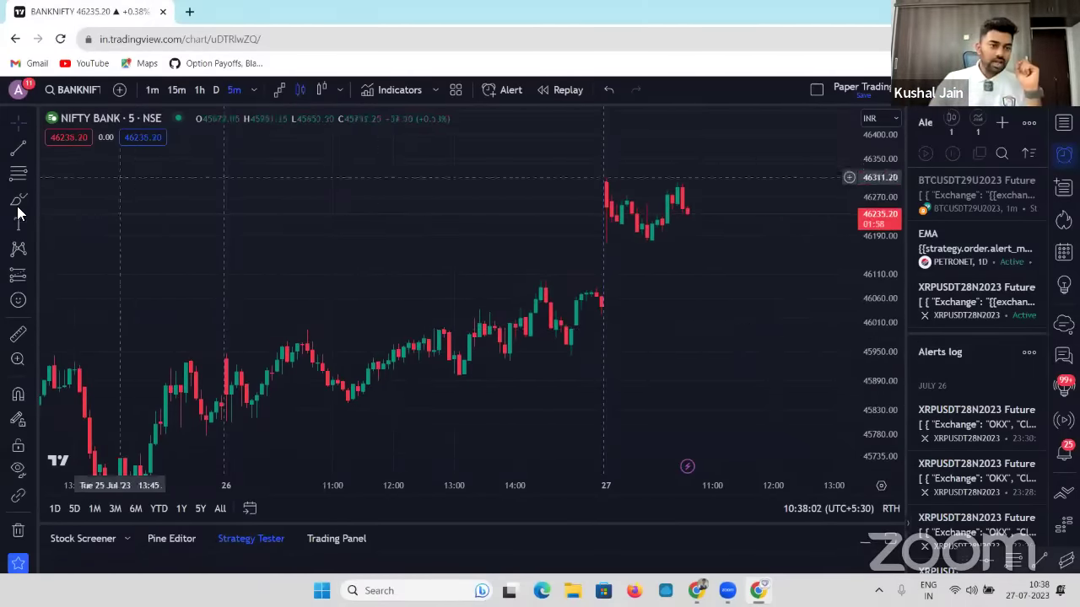
{"action": "left_click_drag", "start_coordinate": [571, 375], "coordinate": [559, 340]}
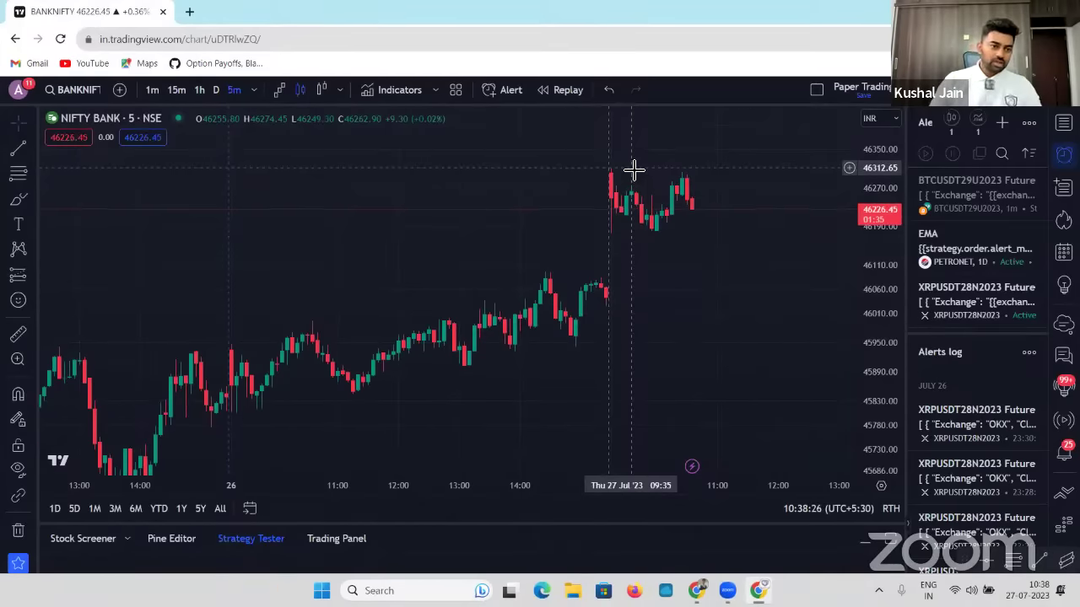
Draw a rectangle zone from about 46174 down to 46095.50 and add a price alert there
{"action": "left_click", "coordinate": [34, 201]}
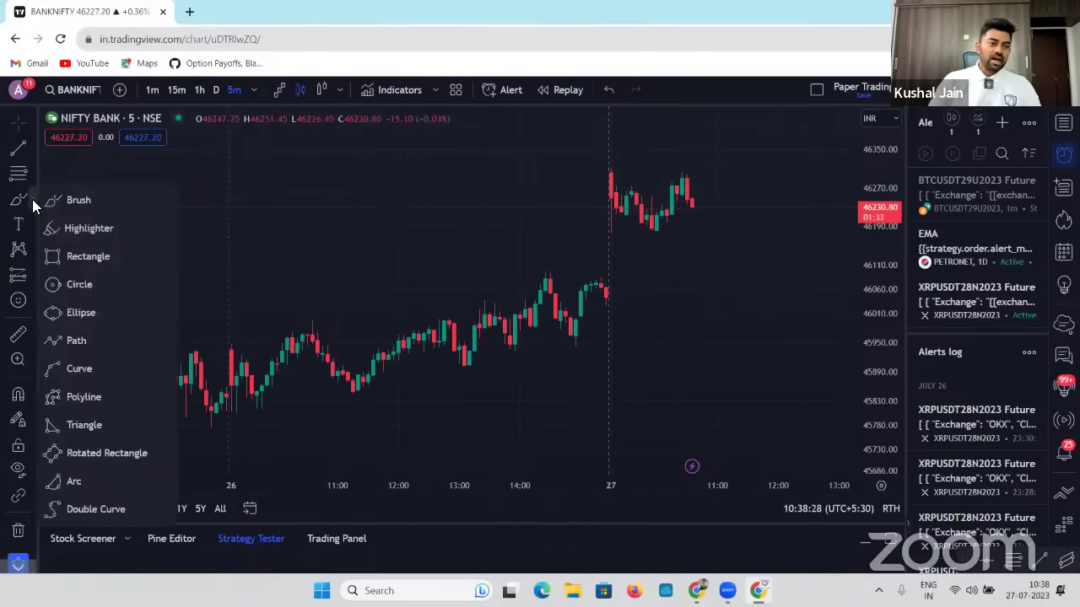
{"action": "left_click", "coordinate": [70, 257]}
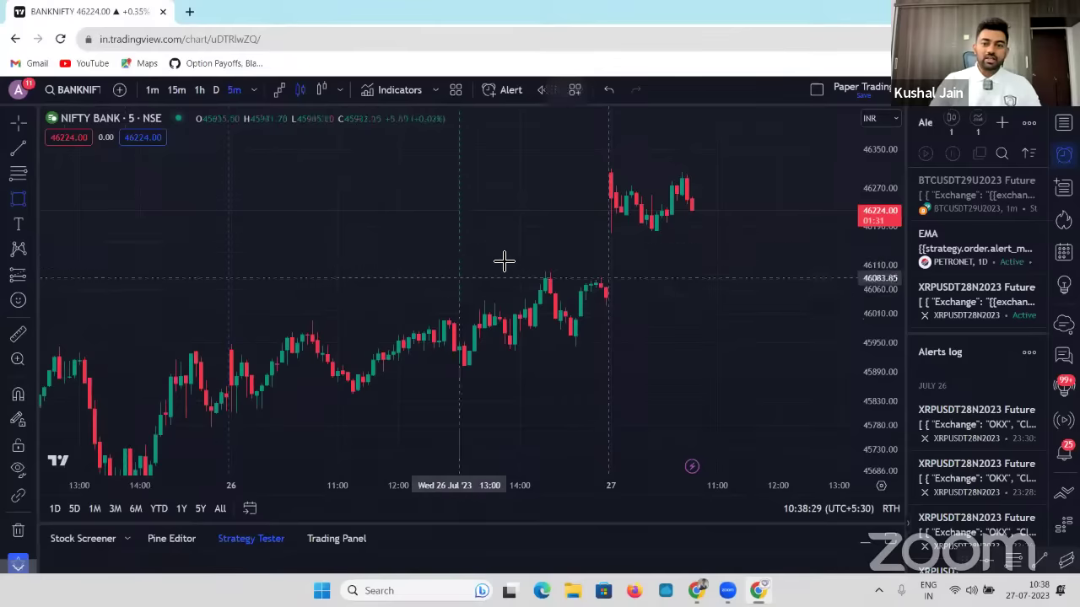
{"action": "left_click", "coordinate": [581, 236]}
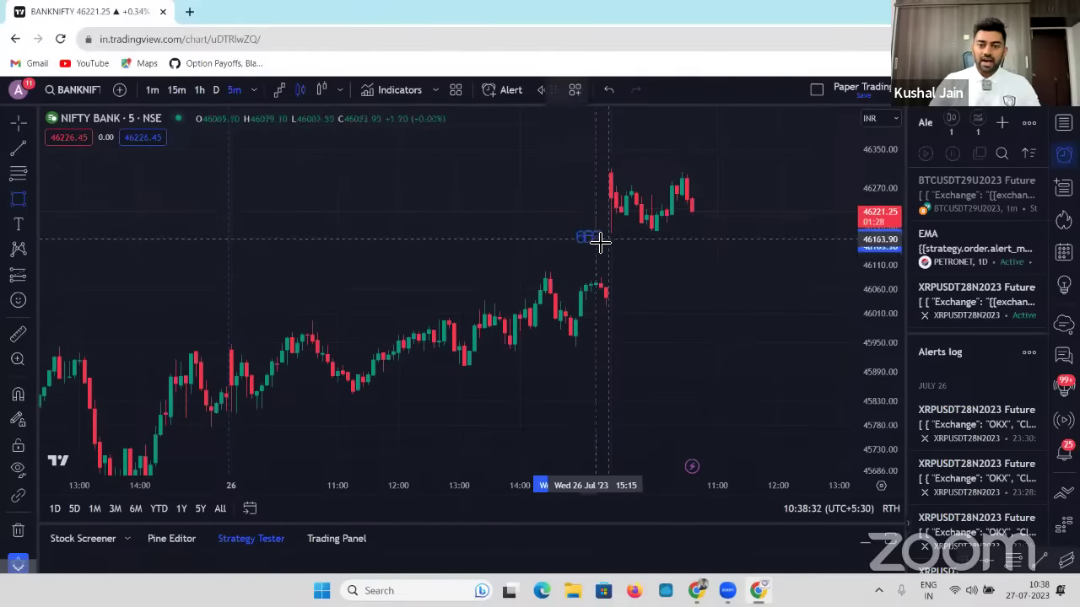
{"action": "left_click_drag", "start_coordinate": [854, 268], "coordinate": [843, 272]}
{"action": "left_click", "coordinate": [851, 272]}
{"action": "left_click", "coordinate": [796, 295]}
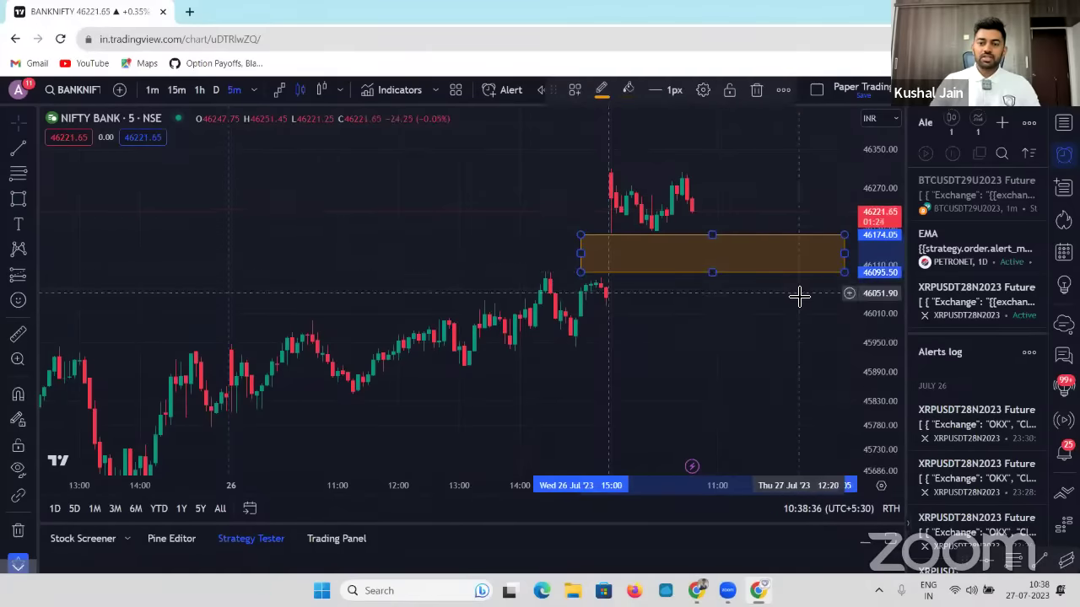
Stretch the zone rectangle further to the right across the chart
{"action": "left_click_drag", "start_coordinate": [745, 306], "coordinate": [566, 327]}
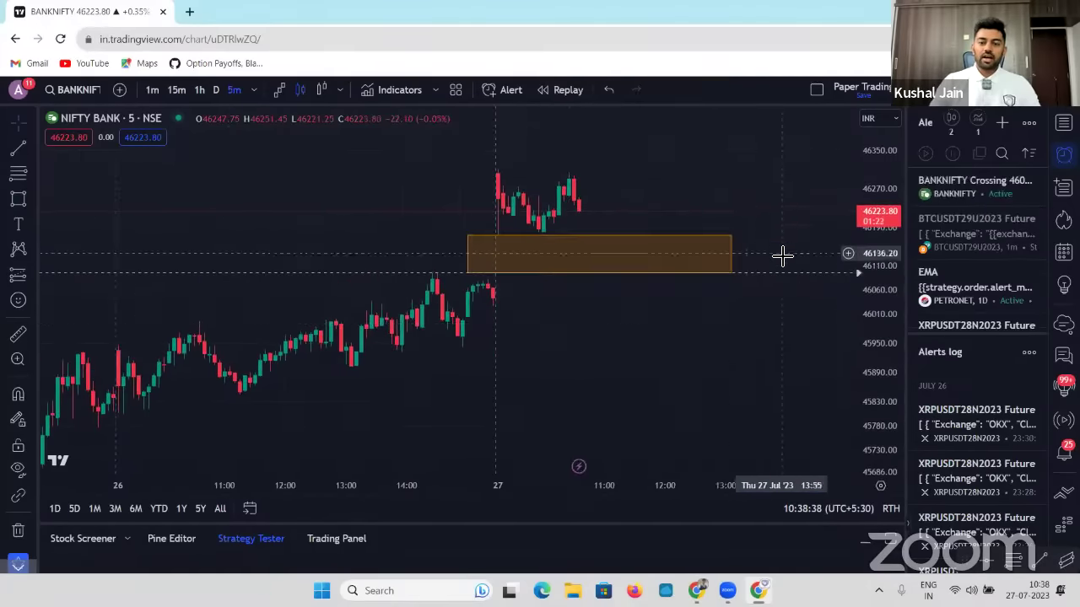
{"action": "left_click_drag", "start_coordinate": [730, 274], "coordinate": [842, 273]}
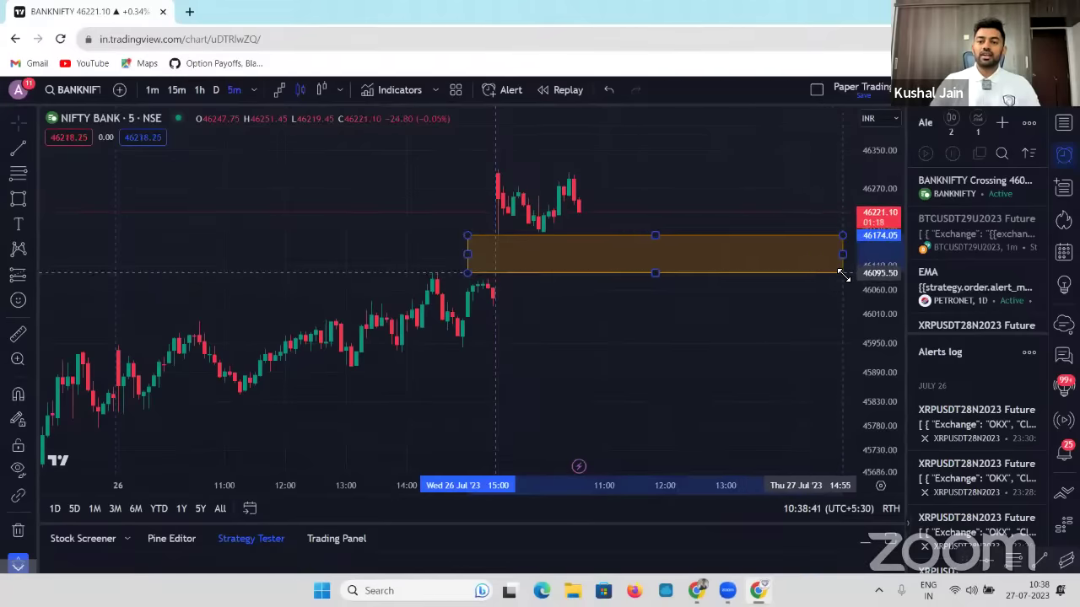
{"action": "left_click", "coordinate": [807, 291]}
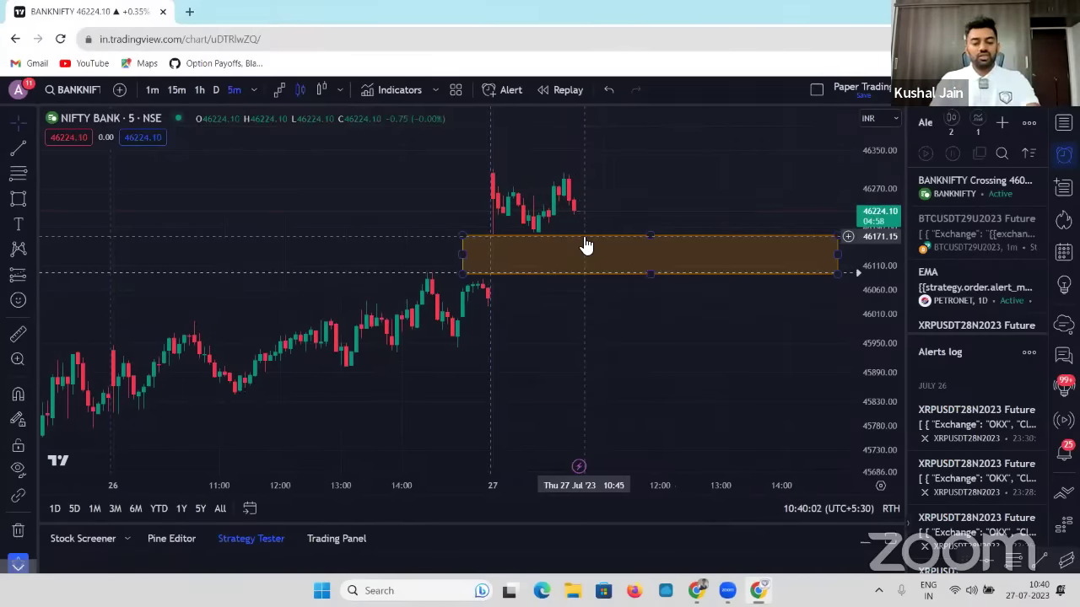
Launch Excel from the Start menu search and start a blank workbook
{"action": "key", "text": "super"}
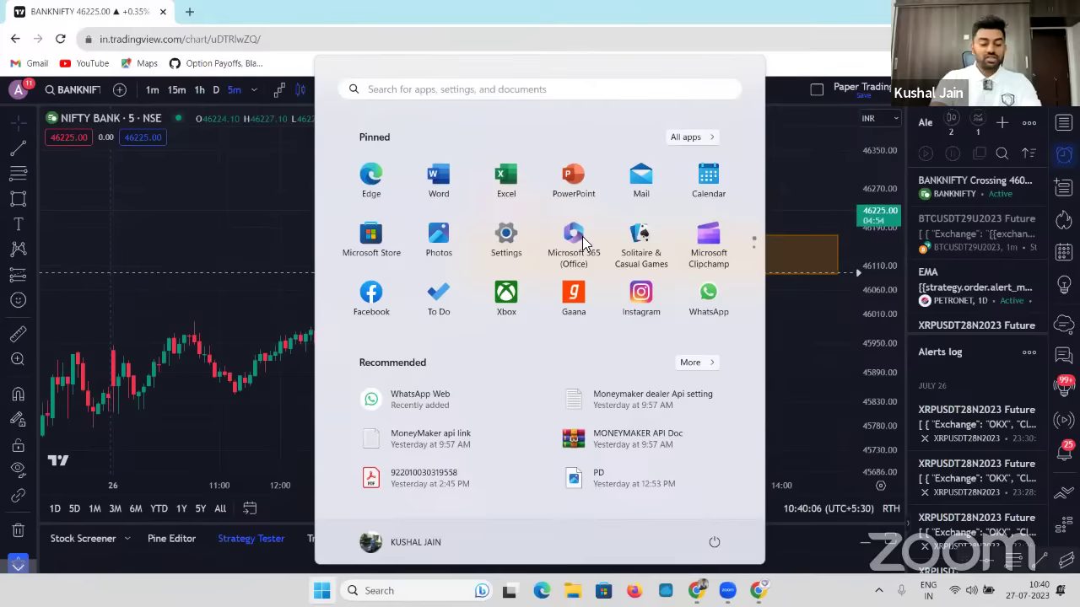
{"action": "type", "text": "excel"}
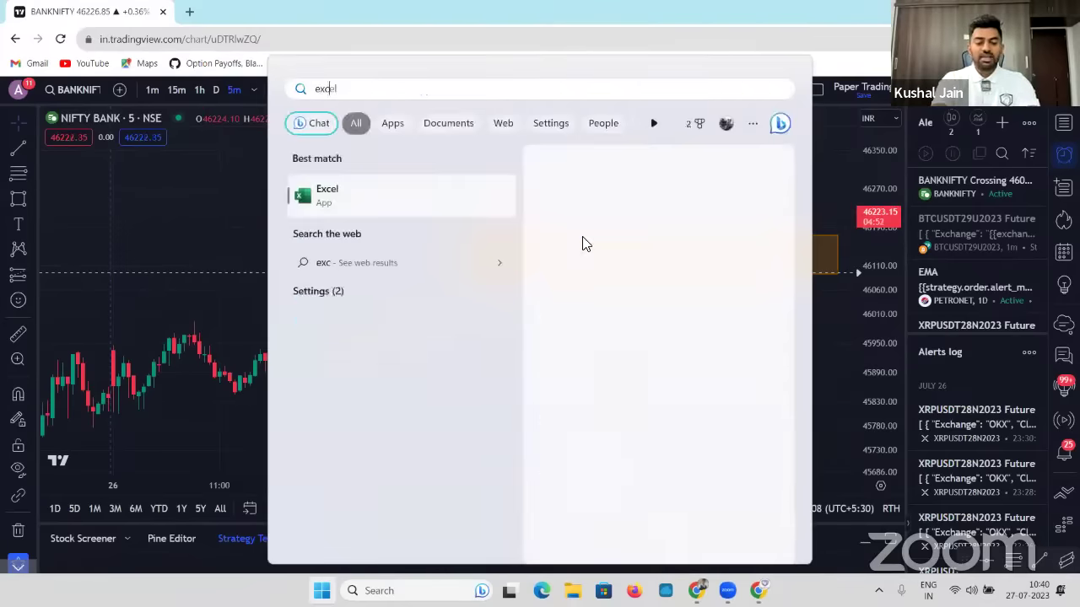
{"action": "left_click", "coordinate": [379, 206]}
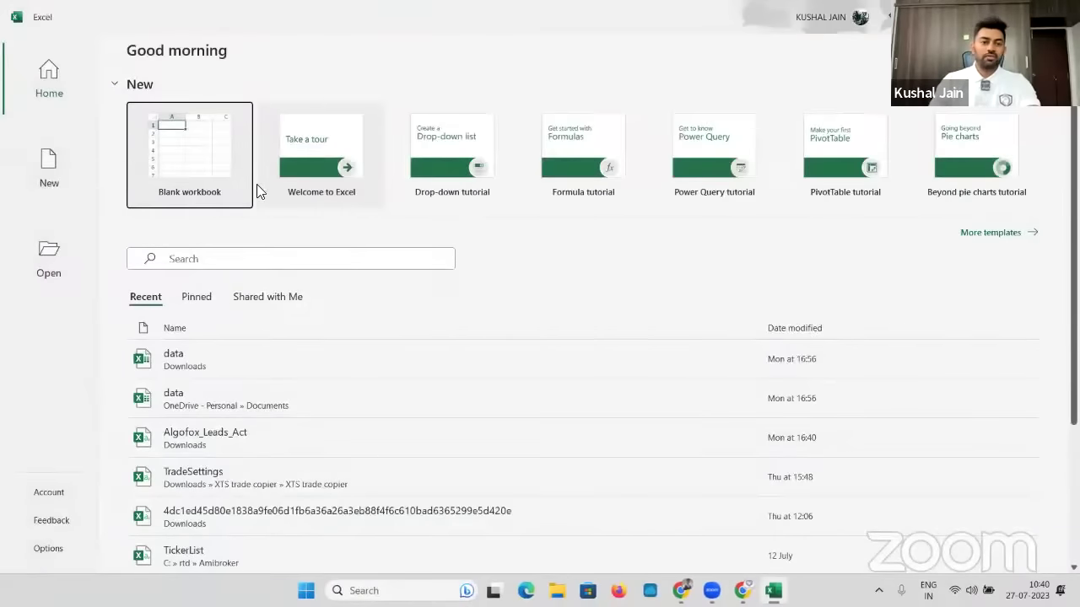
{"action": "left_click", "coordinate": [216, 169]}
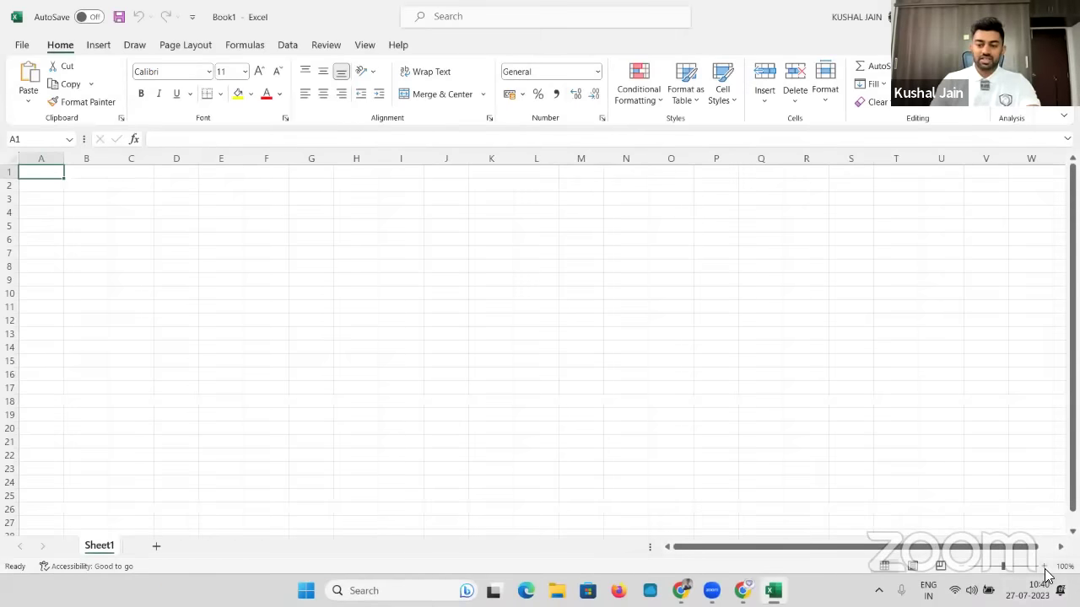
Zoom the blank worksheet to 220%
{"action": "left_click", "coordinate": [1048, 572]}
{"action": "left_click", "coordinate": [1049, 573]}
{"action": "left_click", "coordinate": [1049, 573]}
{"action": "left_click", "coordinate": [1048, 573]}
{"action": "left_click", "coordinate": [1048, 573]}
{"action": "left_click", "coordinate": [1048, 573]}
{"action": "left_click", "coordinate": [1048, 572]}
{"action": "left_click", "coordinate": [1048, 573]}
{"action": "left_click", "coordinate": [1048, 573]}
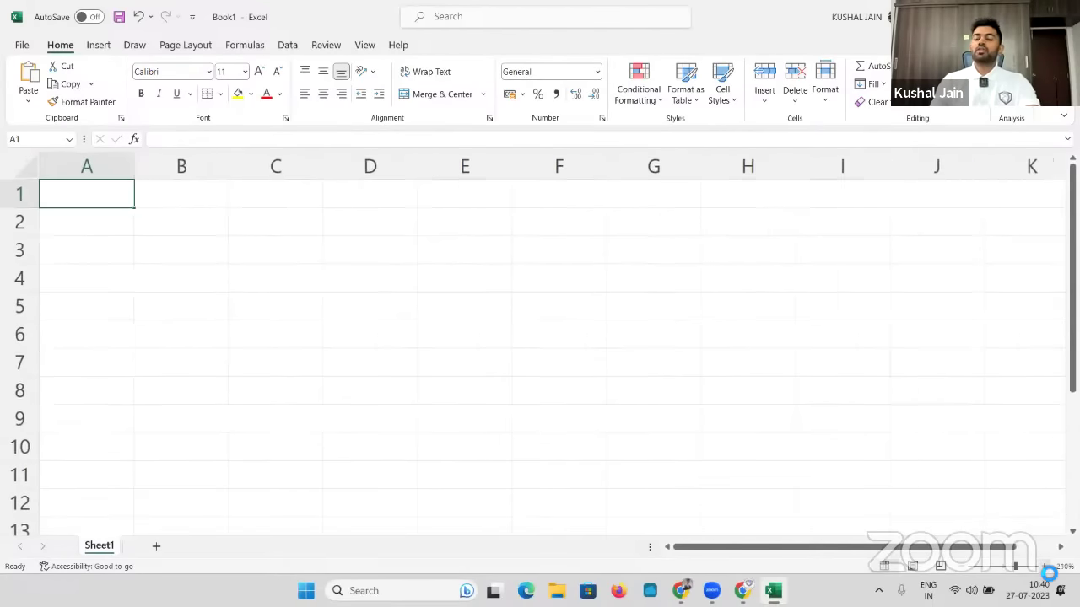
{"action": "left_click", "coordinate": [1048, 572]}
{"action": "left_click", "coordinate": [645, 407]}
Enter ALGO in B2 and PLATFORMS in B3
{"action": "left_click", "coordinate": [206, 228]}
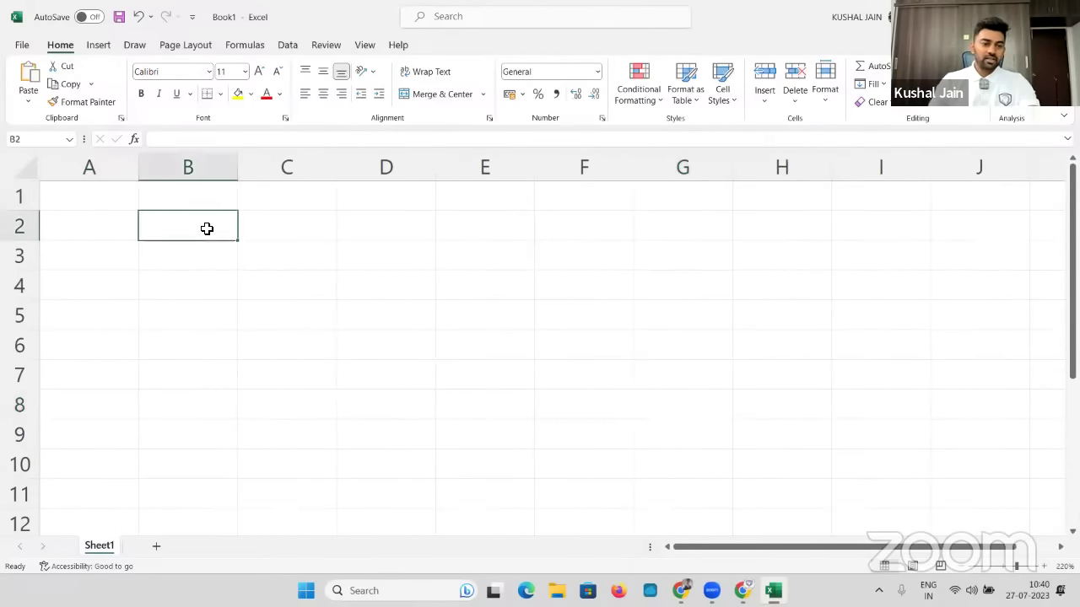
{"action": "type", "text": "ALGO"}
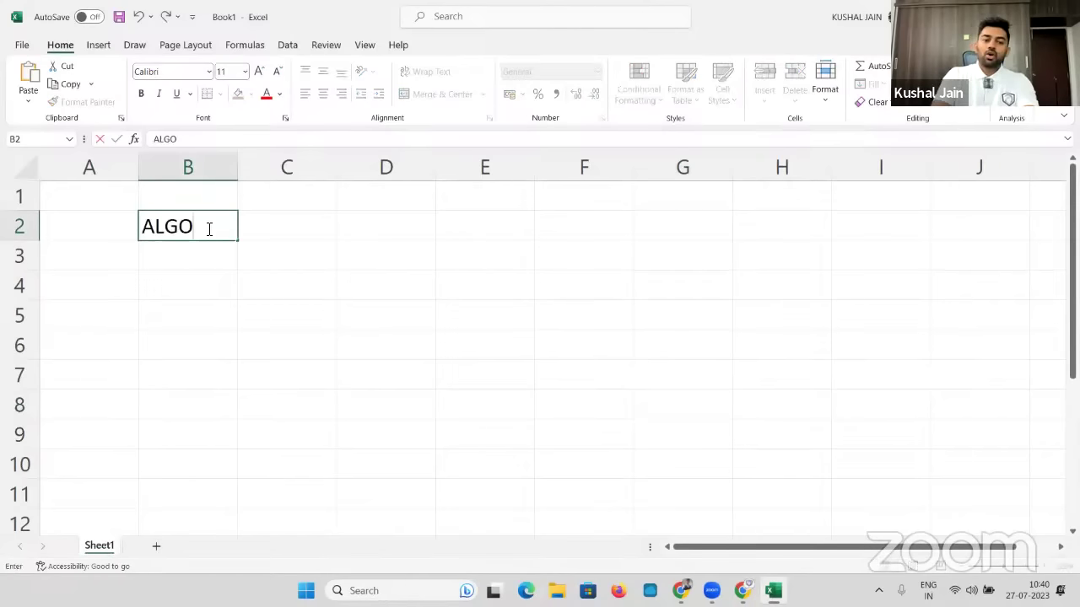
{"action": "key", "text": "Return"}
{"action": "type", "text": "PLATFRO"}
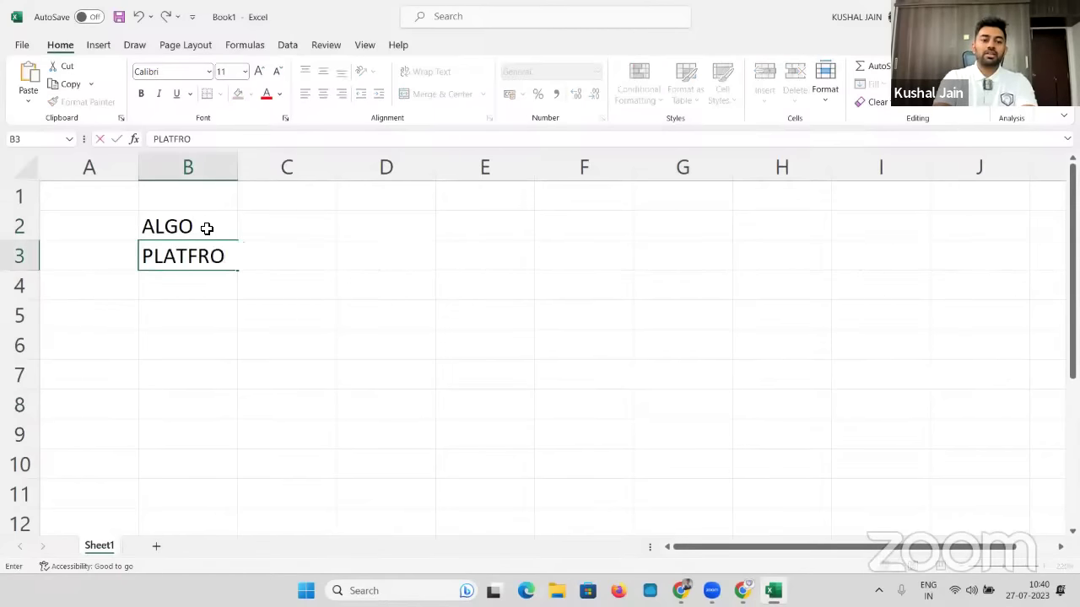
{"action": "key", "text": "BackSpace"}
{"action": "key", "text": "BackSpace"}
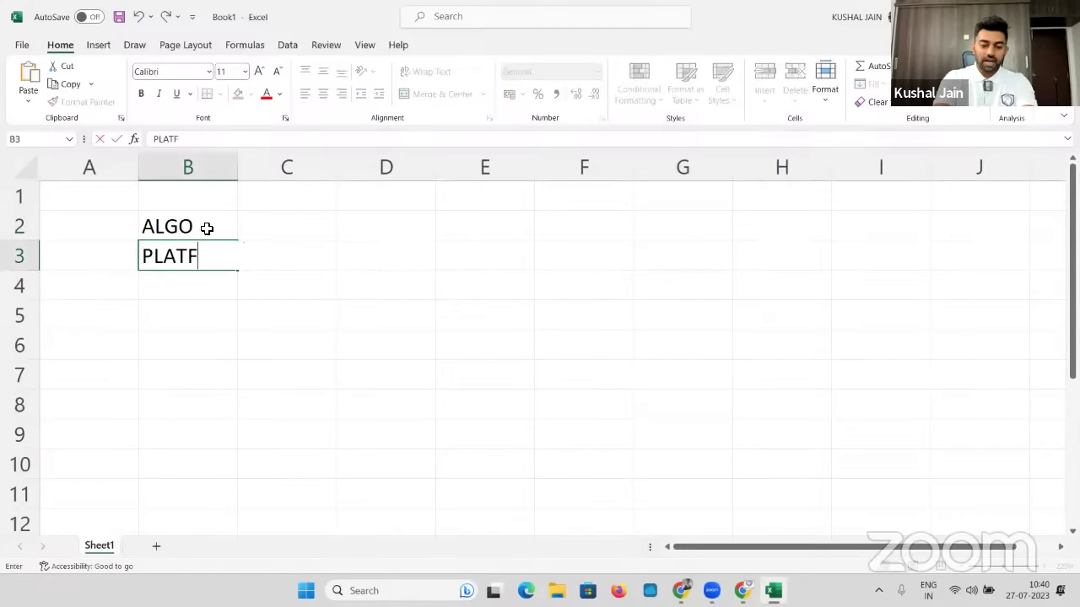
{"action": "type", "text": "ORMS"}
{"action": "key", "text": "Return"}
{"action": "key", "text": "Return"}
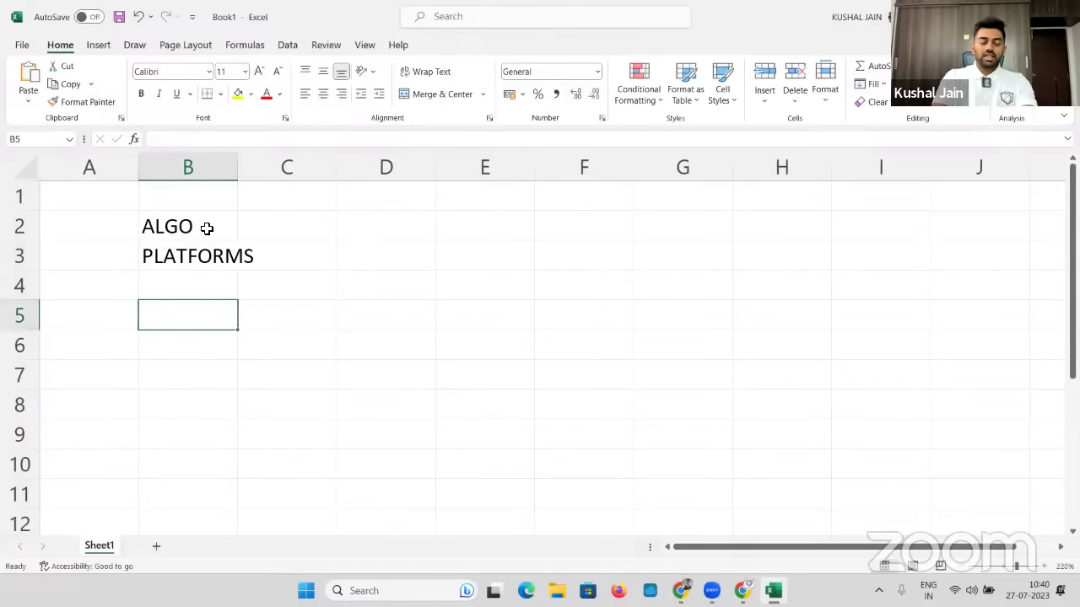
{"action": "key", "text": "Up"}
Enter AMIBROKER, MT4, MT5, TRADINGVIEW and CHARTINK down B4:B8
{"action": "type", "text": "AMIBROKER"}
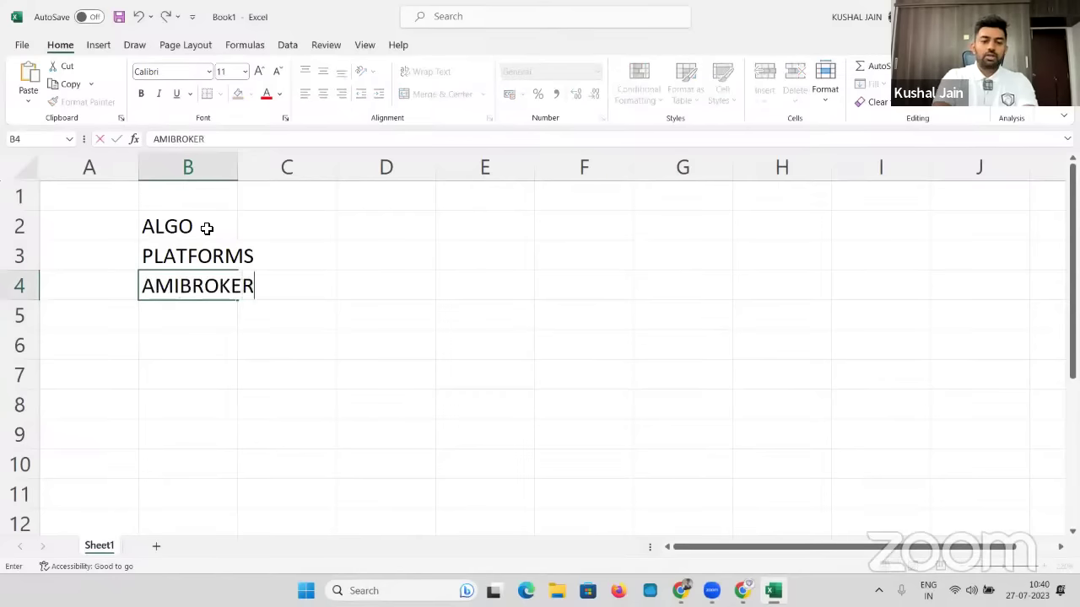
{"action": "key", "text": "Return"}
{"action": "type", "text": "MT4"}
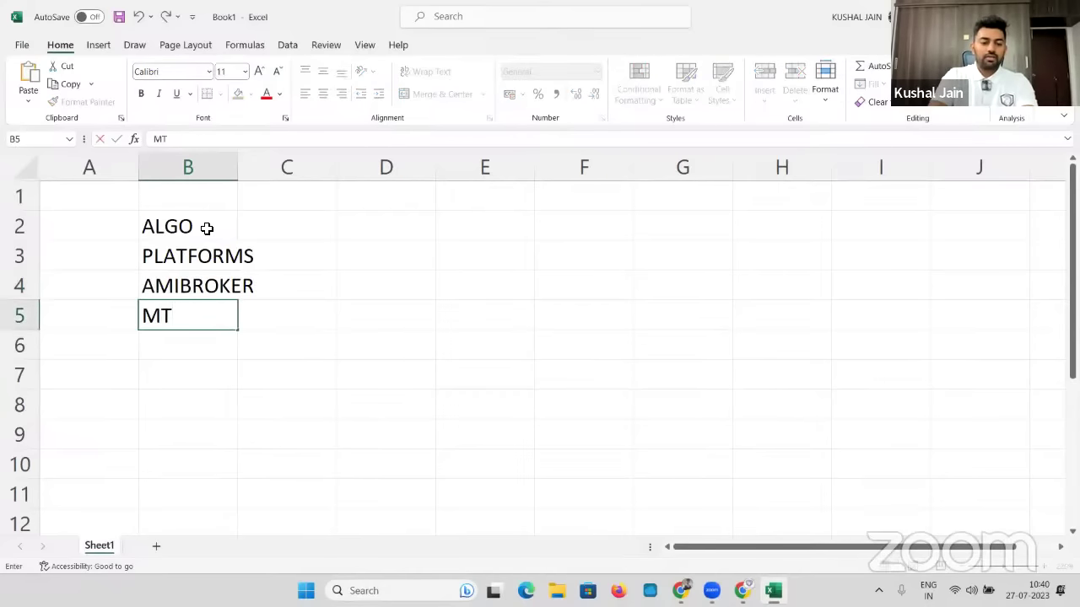
{"action": "key", "text": "Return"}
{"action": "type", "text": "MT5"}
{"action": "key", "text": "Return"}
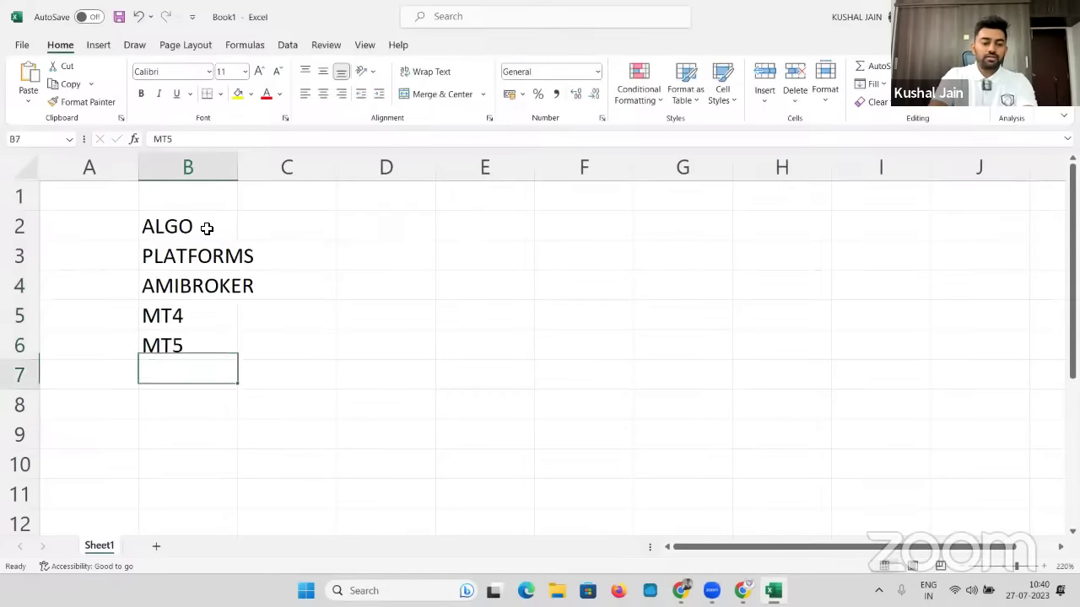
{"action": "type", "text": "TRADINGVIEW"}
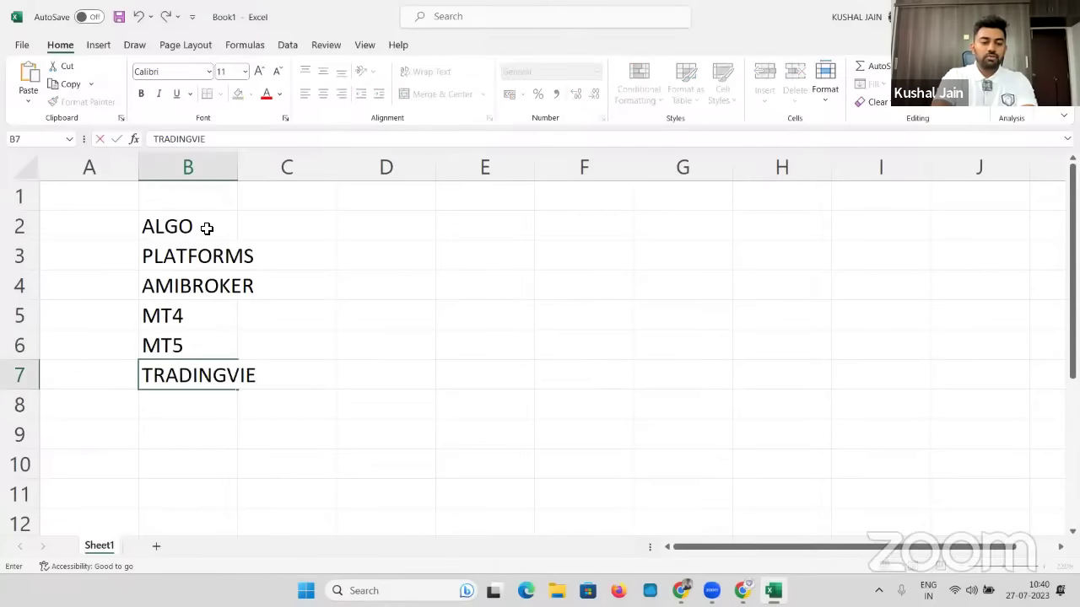
{"action": "key", "text": "Return"}
{"action": "type", "text": "CHARTINK"}
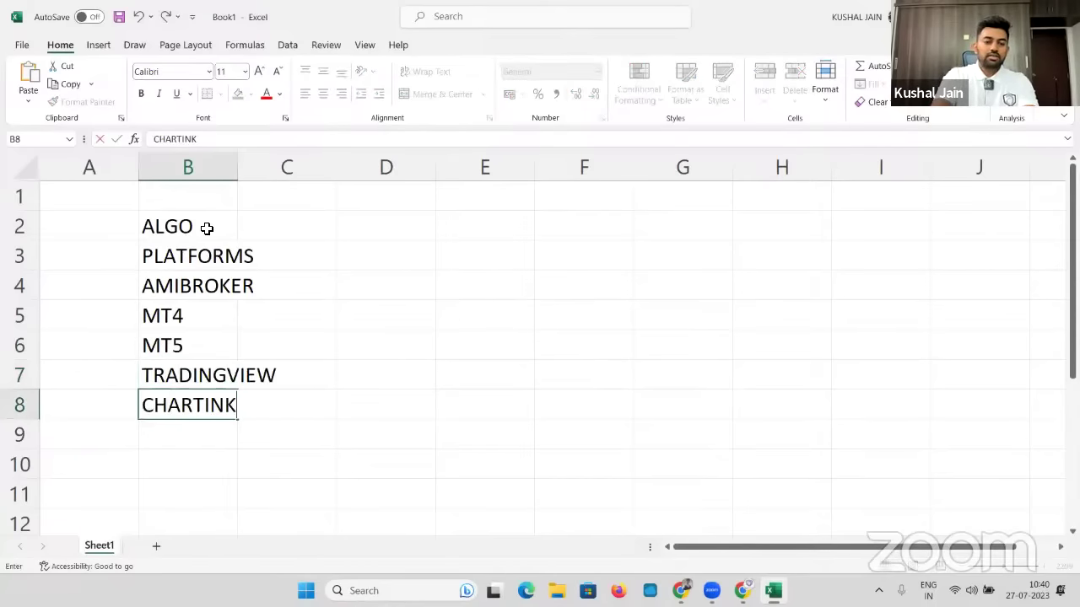
{"action": "key", "text": "Return"}
Enter PYTHON, EXCEL and GOOGLE SPREADSHEET down B9:B11
{"action": "type", "text": "PYTHON"}
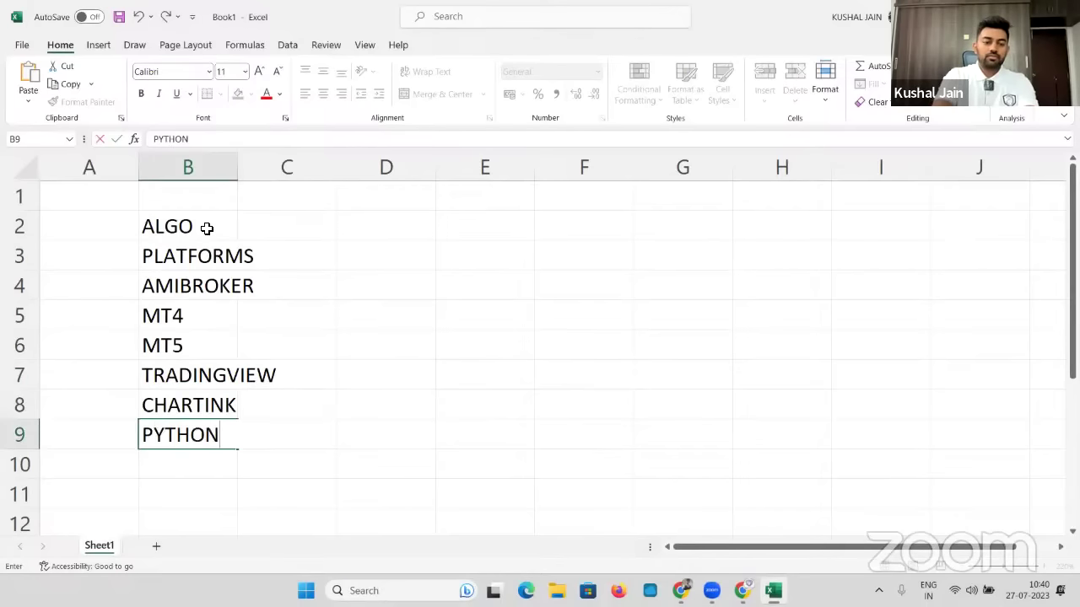
{"action": "key", "text": "Return"}
{"action": "type", "text": "EXCEL"}
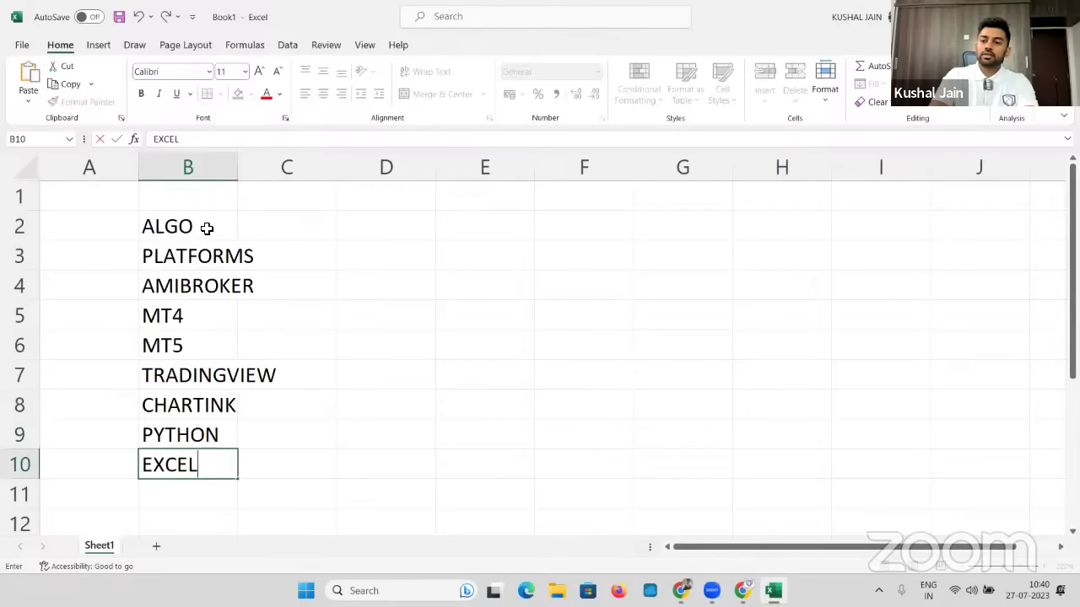
{"action": "key", "text": "Return"}
{"action": "type", "text": "GOOGLE S"}
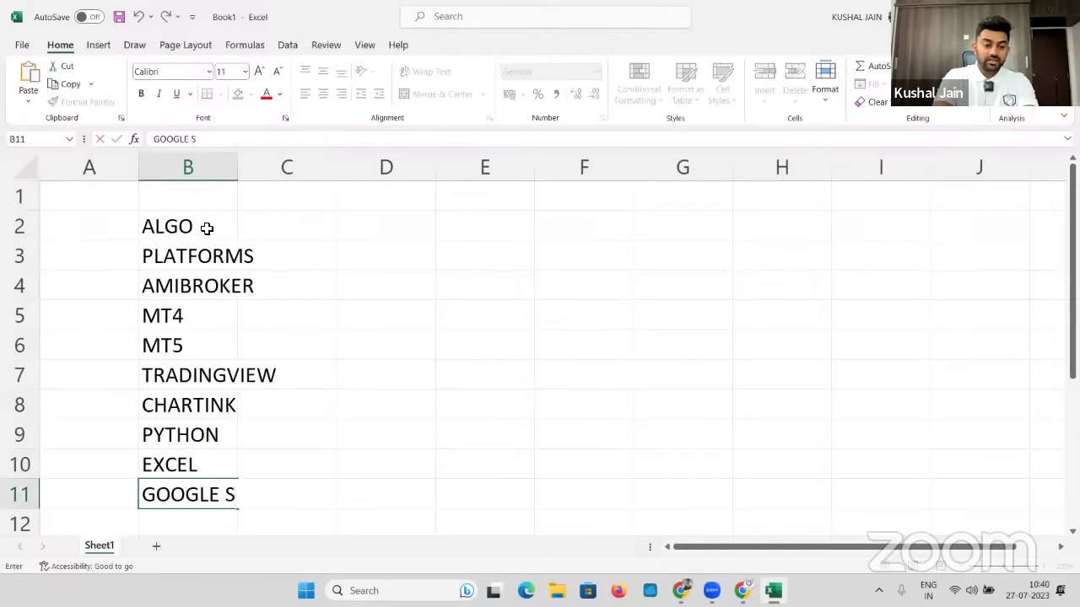
{"action": "type", "text": "PREADYS"}
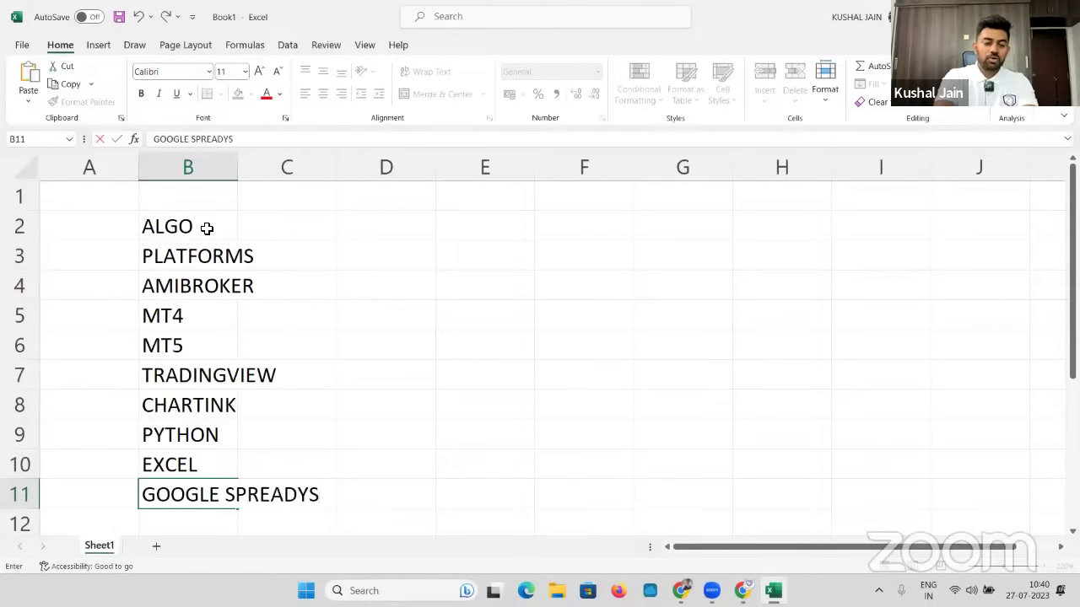
{"action": "key", "text": "BackSpace"}
{"action": "key", "text": "BackSpace"}
{"action": "type", "text": "SHEET"}
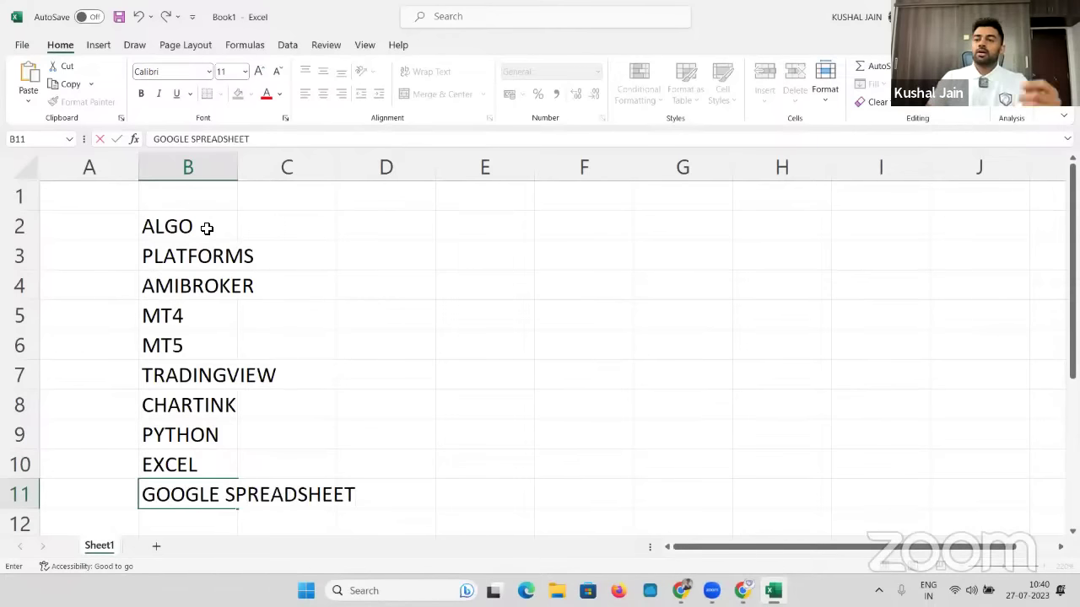
{"action": "left_click", "coordinate": [489, 335]}
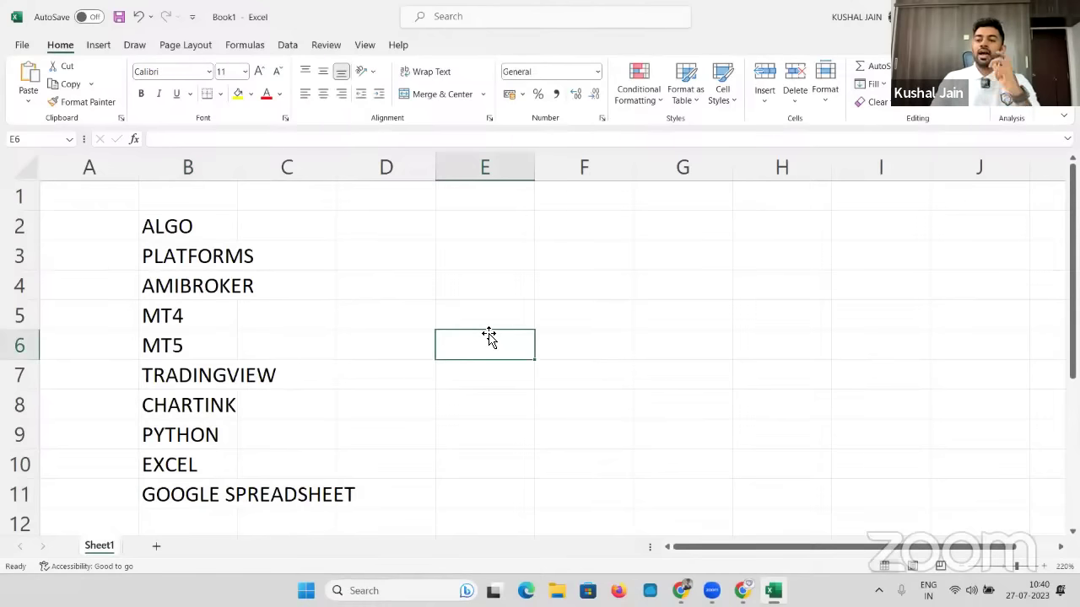
Give the PLATFORMS cell B3 a yellow fill
{"action": "left_click_drag", "start_coordinate": [128, 282], "coordinate": [432, 516]}
{"action": "left_click", "coordinate": [487, 370]}
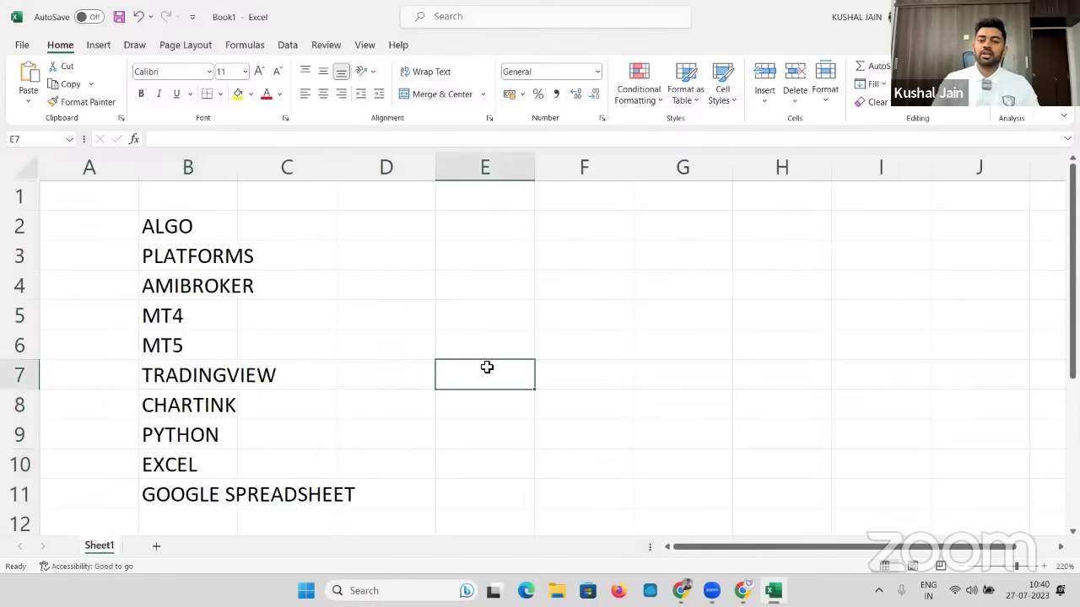
{"action": "left_click", "coordinate": [685, 236]}
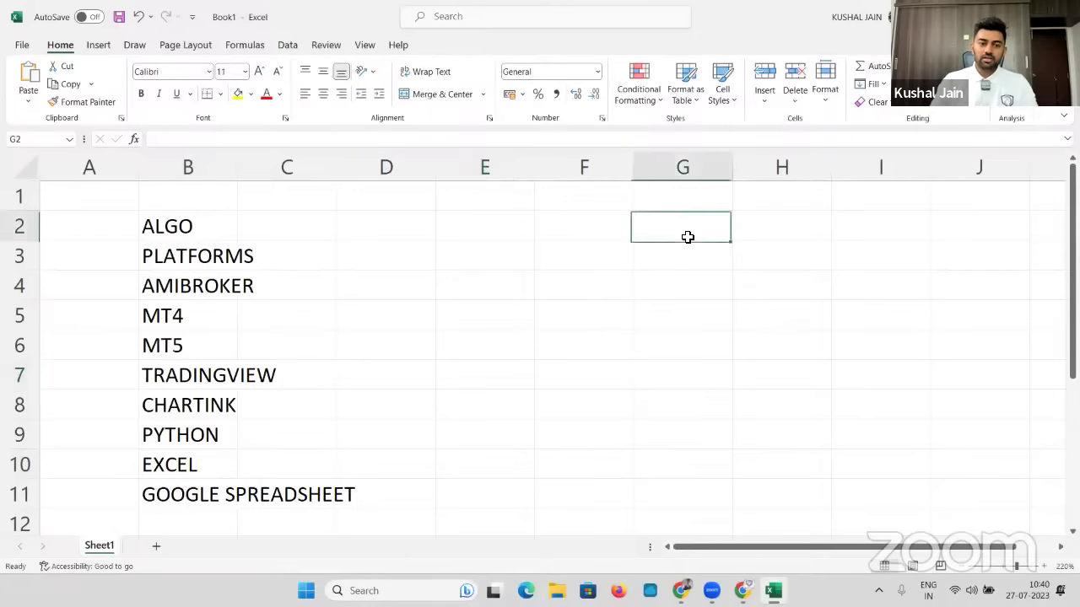
{"action": "left_click", "coordinate": [162, 259]}
{"action": "left_click", "coordinate": [237, 94]}
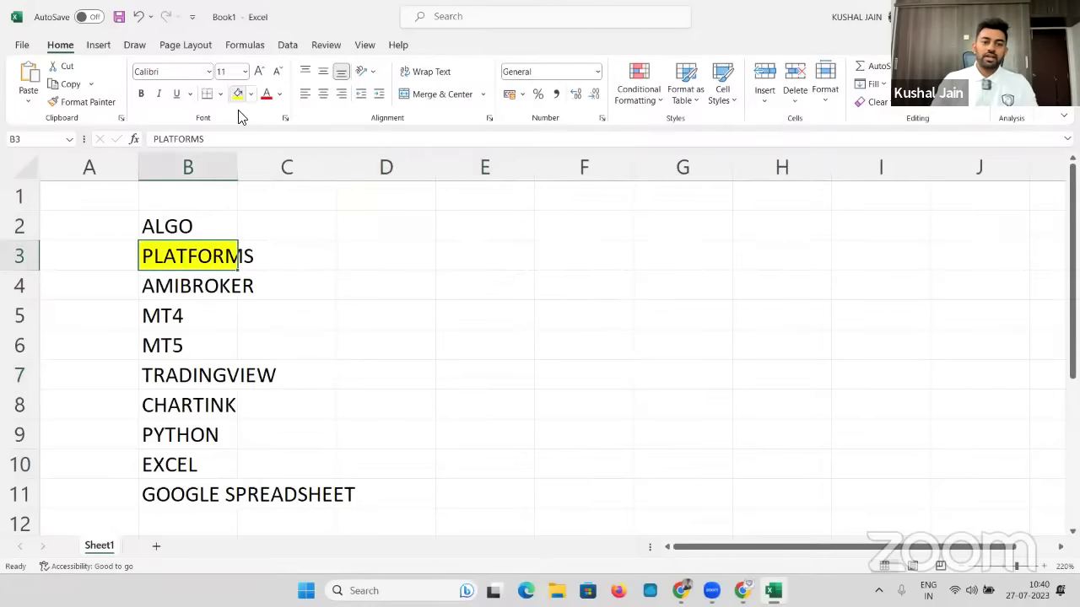
Add the heading BROKER in F3 with a yellow fill
{"action": "key", "text": "Right"}
{"action": "key", "text": "Right"}
{"action": "key", "text": "Right"}
{"action": "key", "text": "Right"}
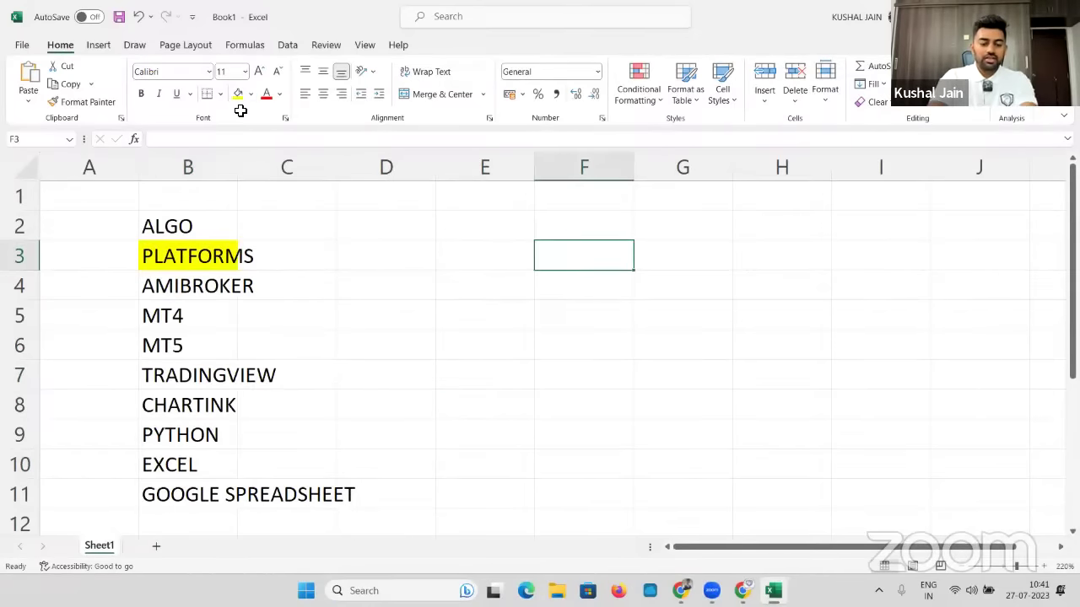
{"action": "type", "text": "BROKER"}
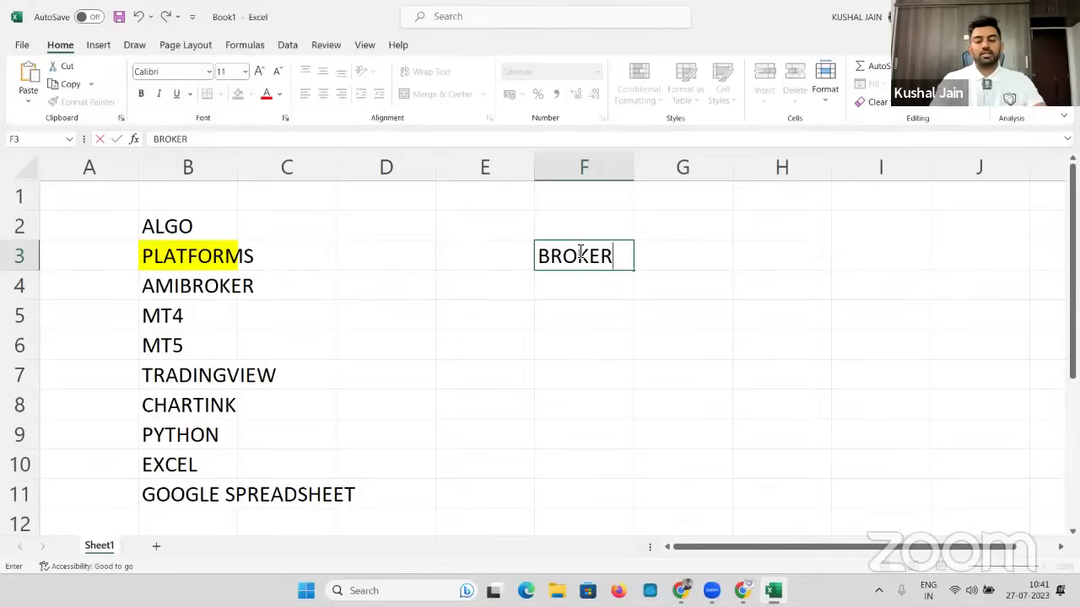
{"action": "left_click", "coordinate": [627, 296]}
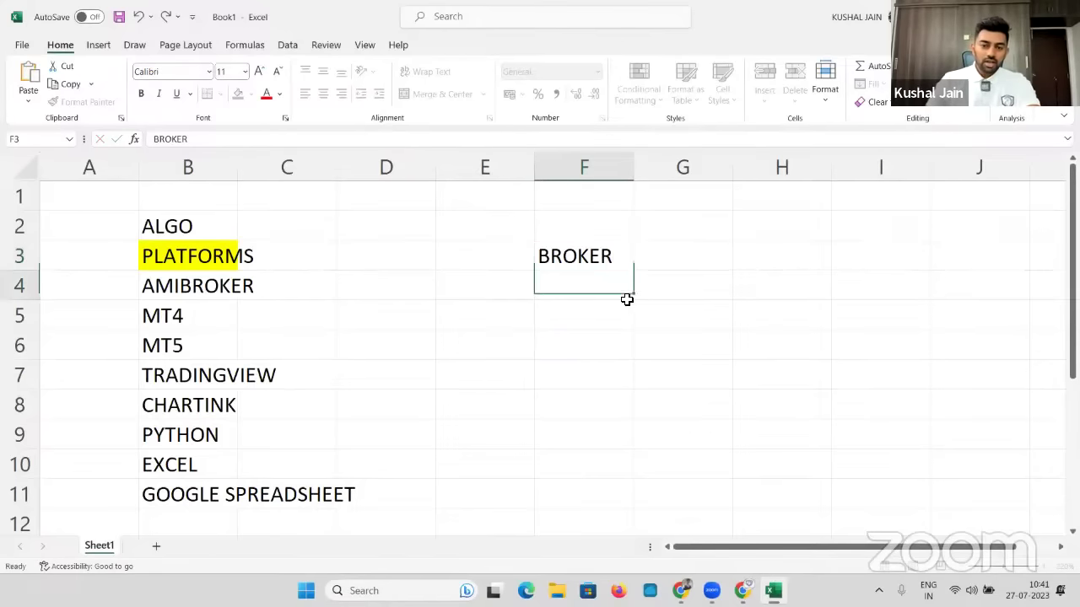
{"action": "left_click", "coordinate": [610, 255]}
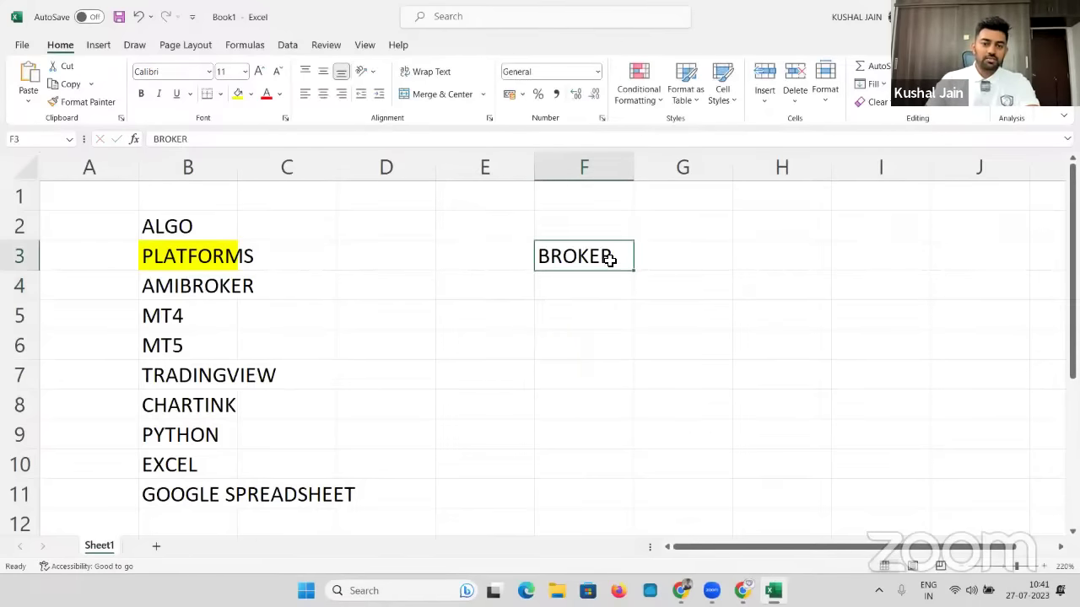
{"action": "left_click", "coordinate": [238, 93]}
{"action": "left_click", "coordinate": [504, 353]}
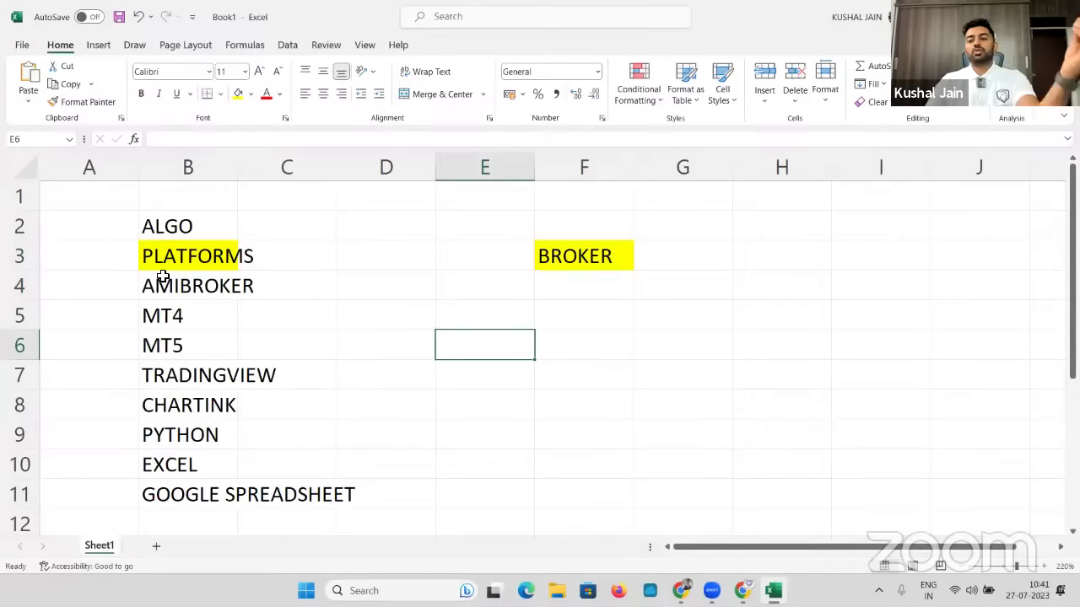
{"action": "left_click", "coordinate": [589, 289]}
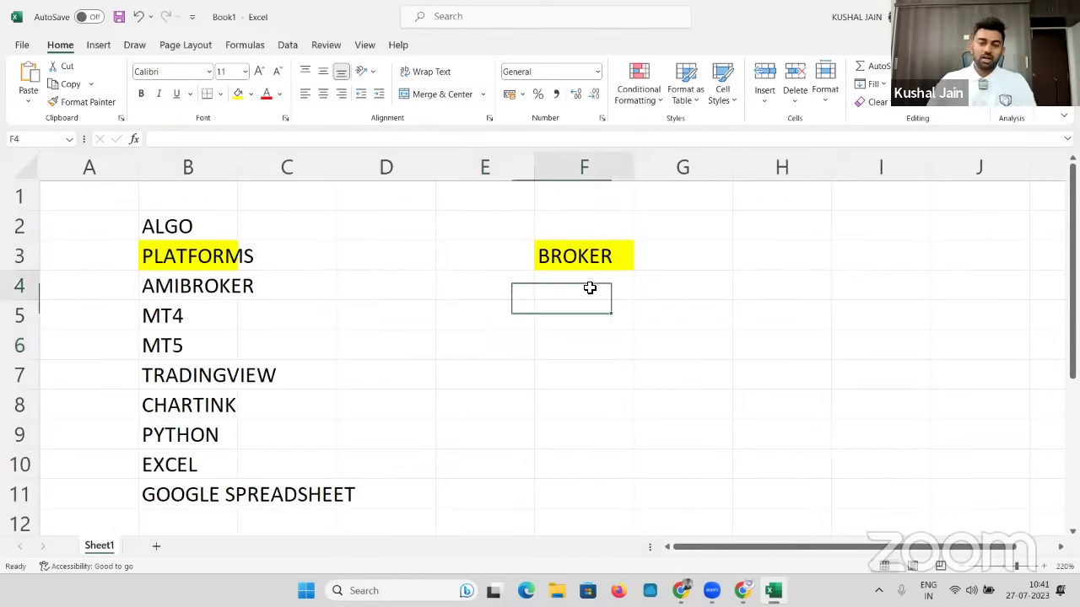
Enter FYERS in F4 and API in E4
{"action": "type", "text": "FYERS"}
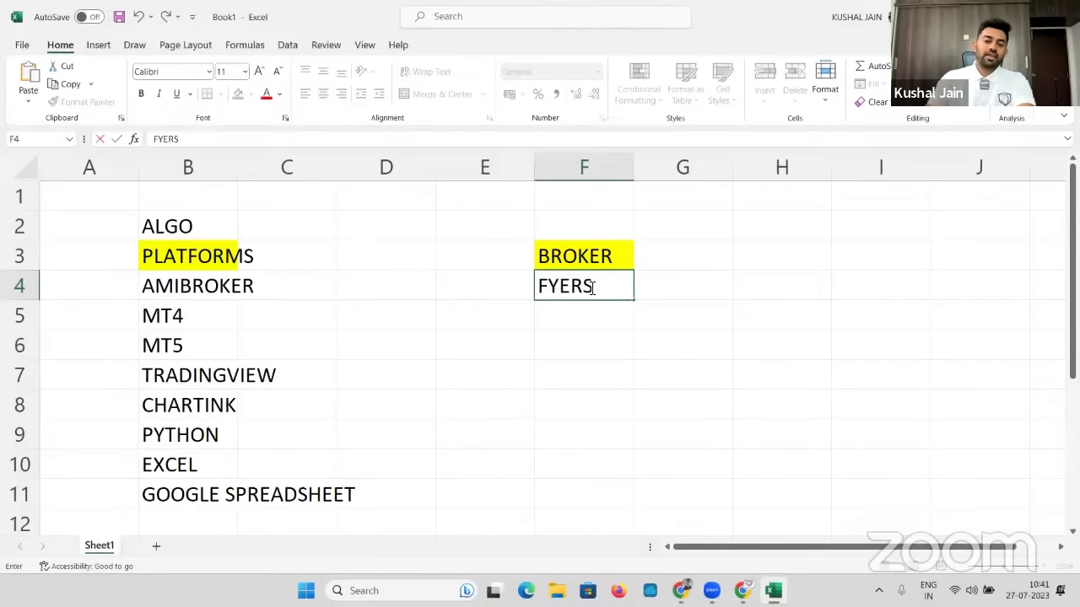
{"action": "key", "text": "Return"}
{"action": "key", "text": "Return"}
{"action": "left_click", "coordinate": [616, 384]}
{"action": "left_click", "coordinate": [502, 288]}
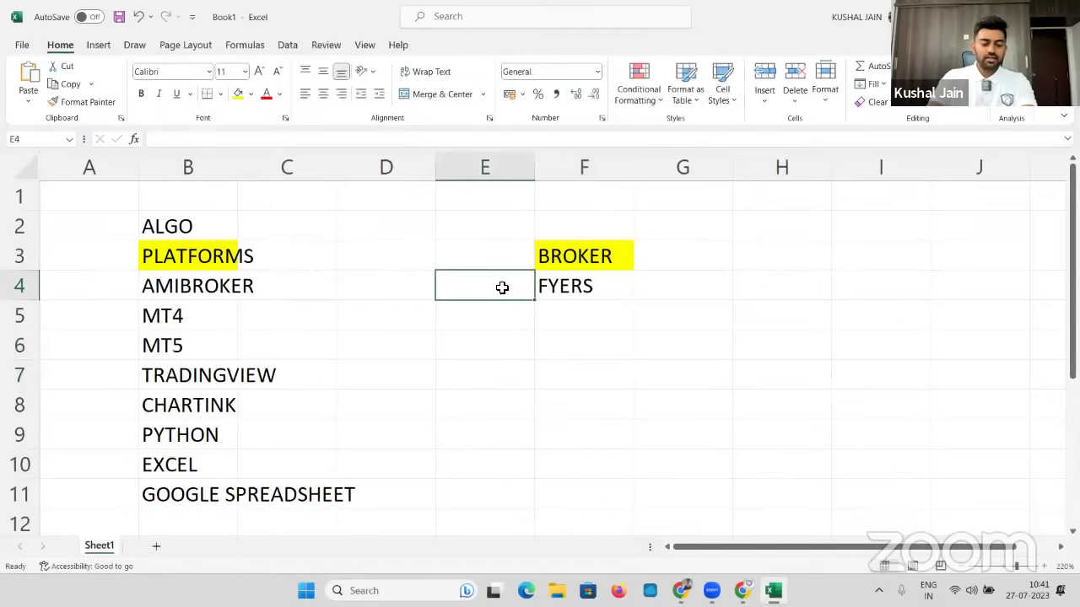
{"action": "type", "text": "API"}
{"action": "left_click", "coordinate": [536, 318]}
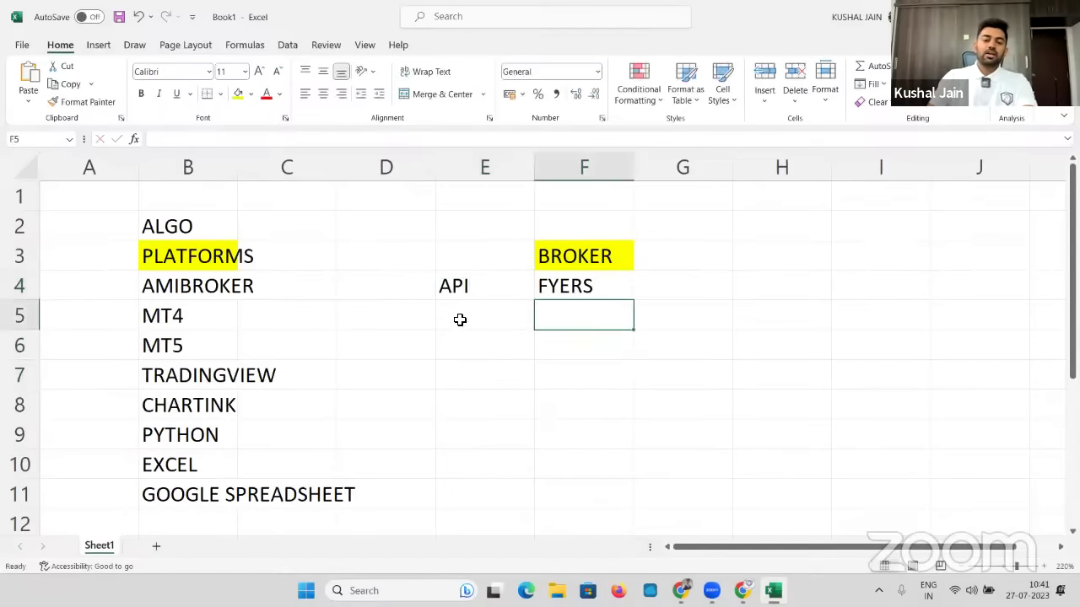
{"action": "left_click", "coordinate": [458, 289]}
Widen columns C and D beside the B4:B11 platform names
{"action": "left_click_drag", "start_coordinate": [180, 283], "coordinate": [181, 501]}
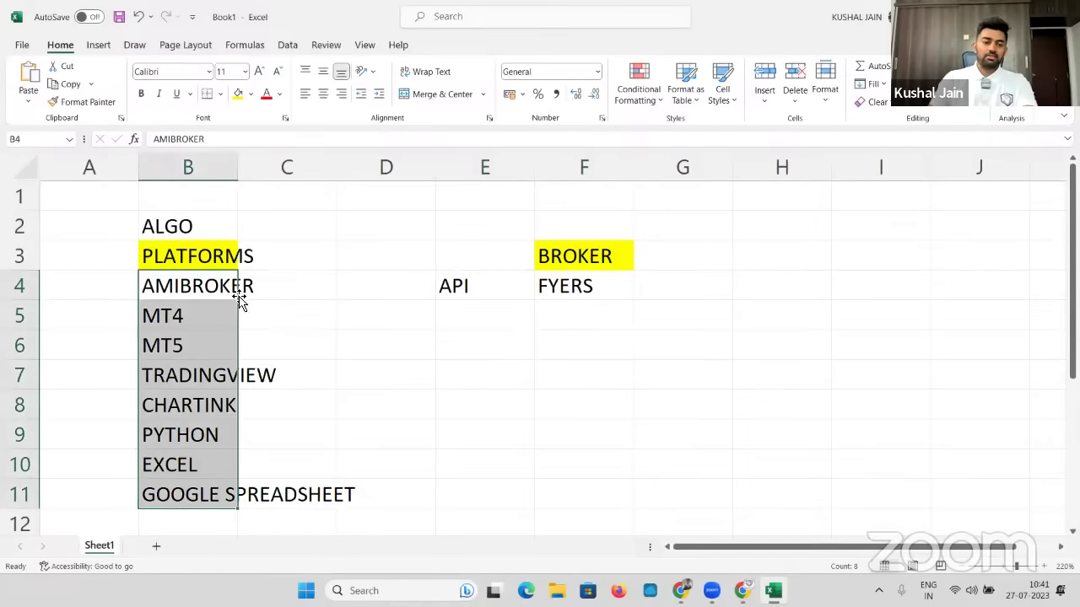
{"action": "left_click", "coordinate": [284, 322]}
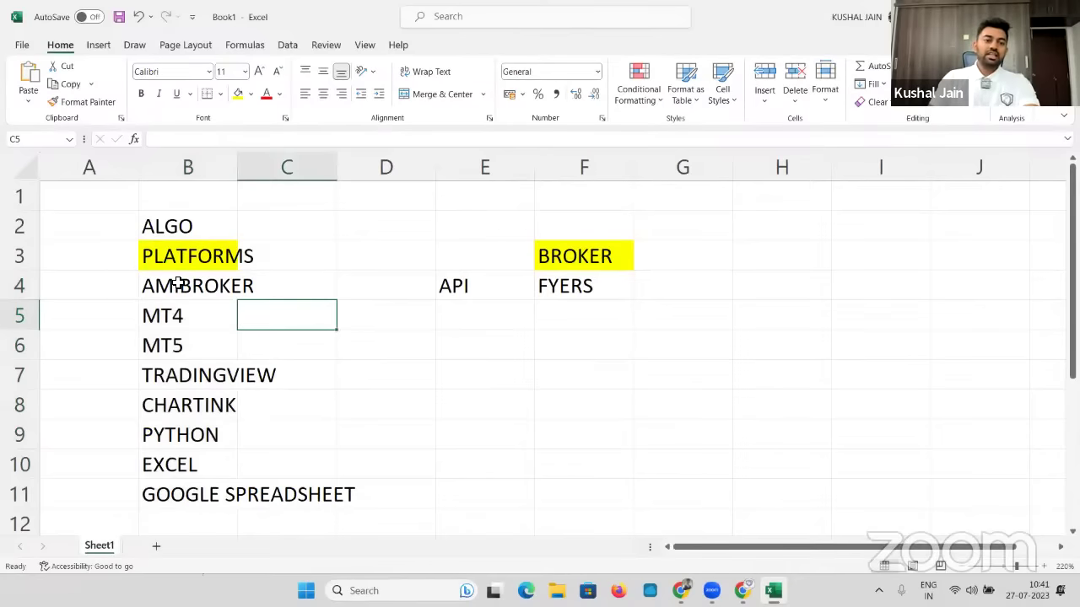
{"action": "left_click_drag", "start_coordinate": [176, 282], "coordinate": [202, 494]}
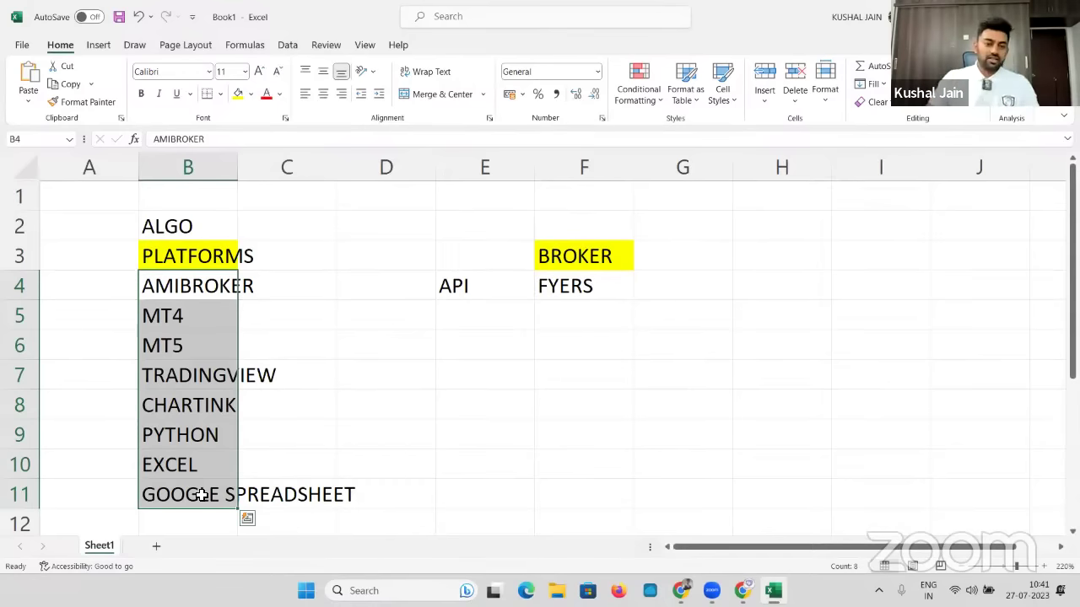
{"action": "left_click_drag", "start_coordinate": [337, 168], "coordinate": [396, 169]}
{"action": "left_click_drag", "start_coordinate": [495, 167], "coordinate": [655, 187]}
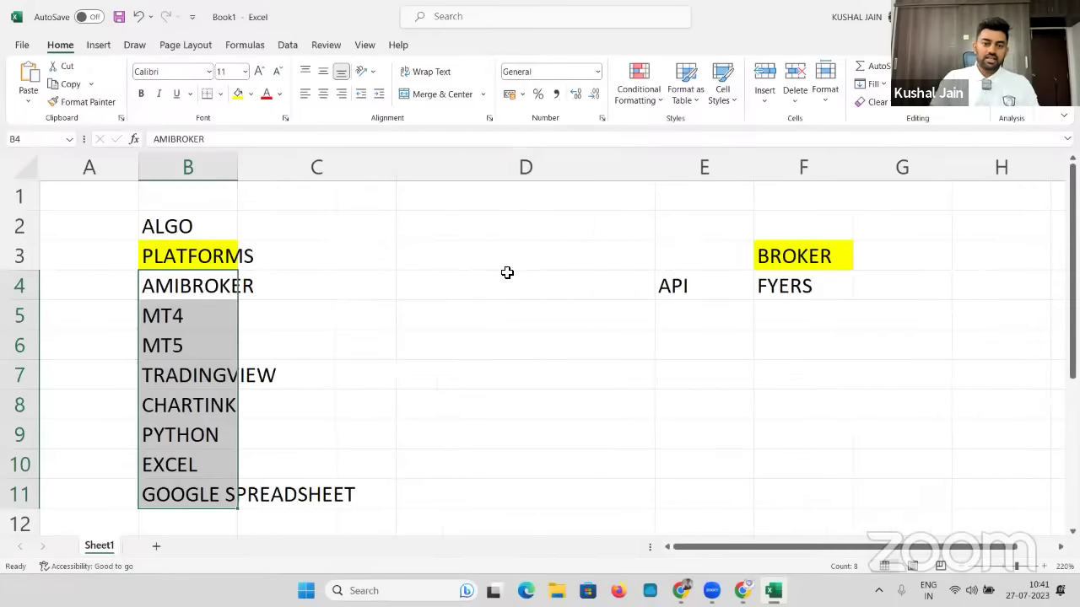
{"action": "left_click", "coordinate": [313, 303]}
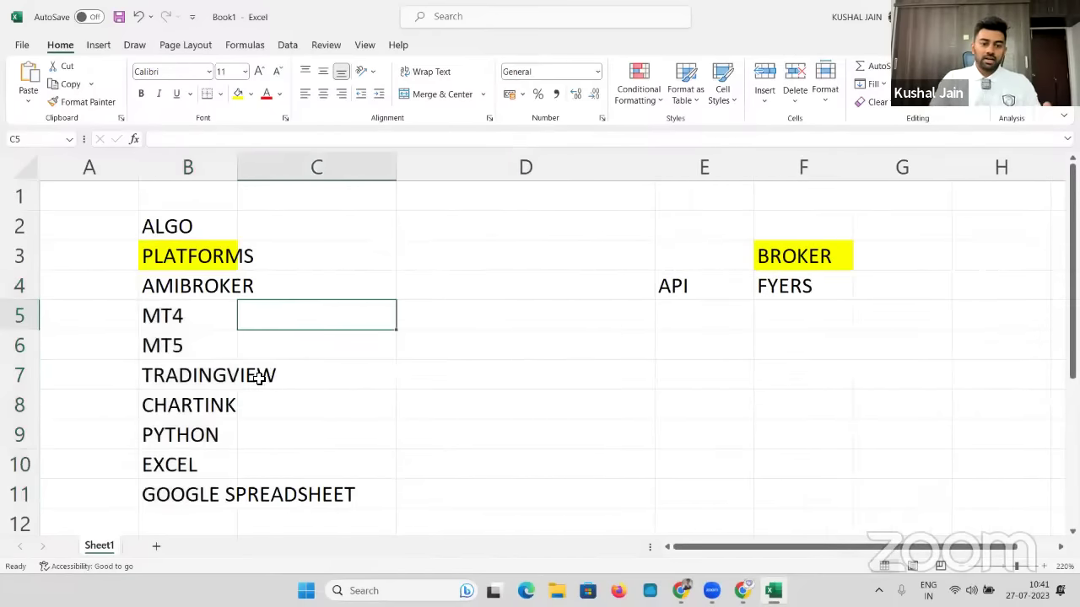
{"action": "left_click", "coordinate": [258, 379]}
{"action": "left_click", "coordinate": [219, 403]}
{"action": "left_click", "coordinate": [325, 318]}
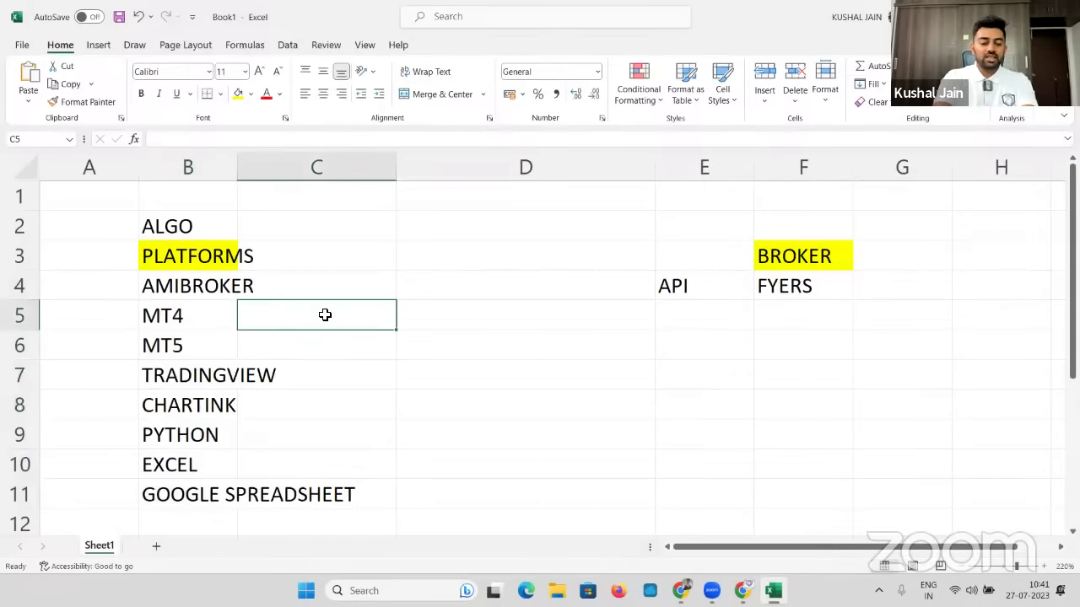
Enter ABCDEF in C5 and (A,B,C,D) in E5
{"action": "type", "text": "ABCD"}
{"action": "type", "text": "EF"}
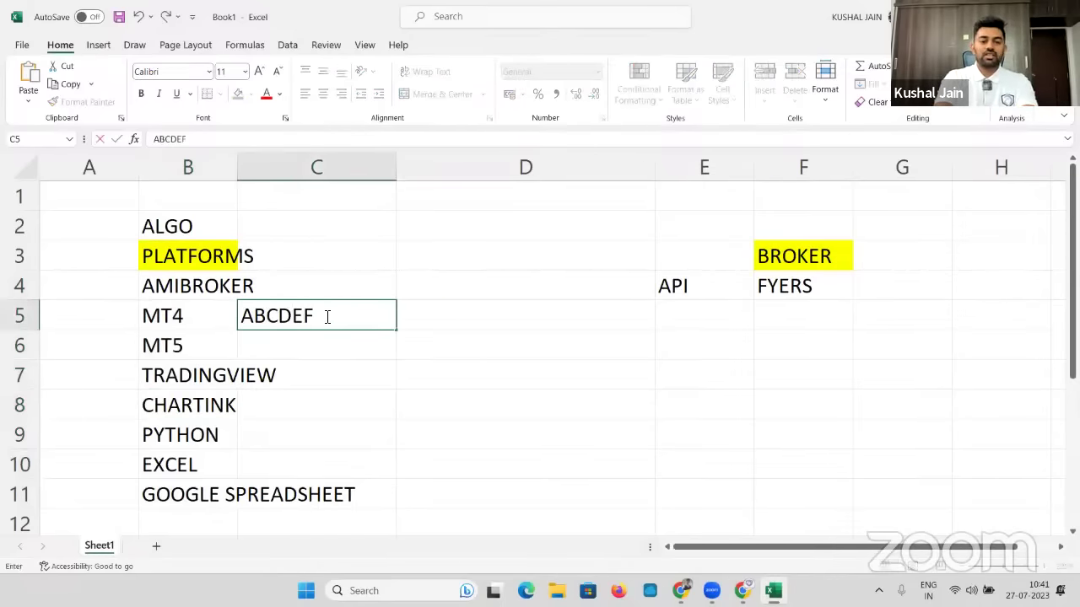
{"action": "key", "text": "Left"}
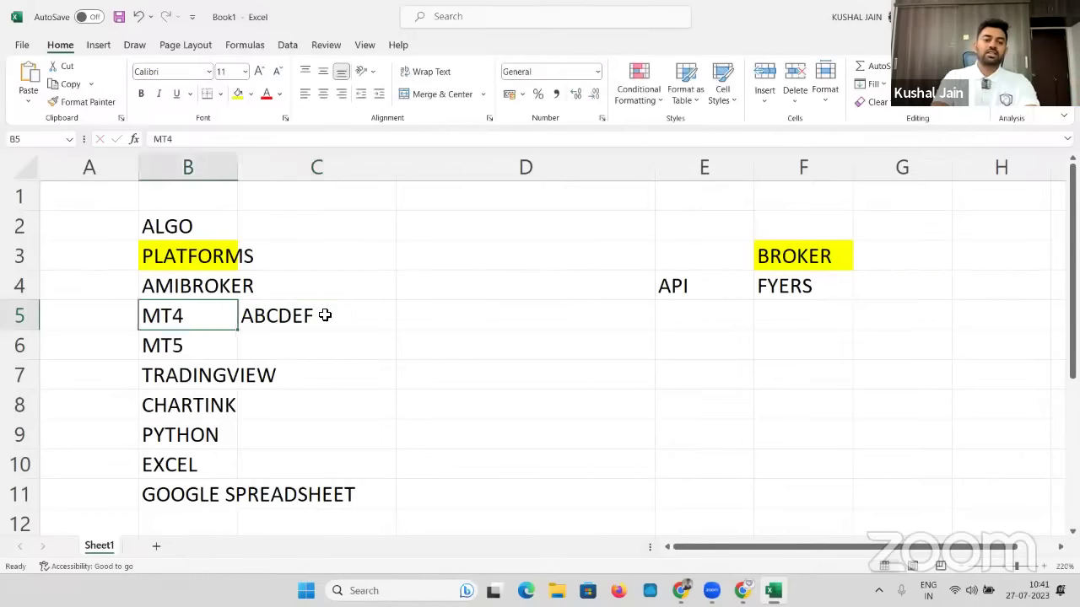
{"action": "left_click", "coordinate": [324, 315]}
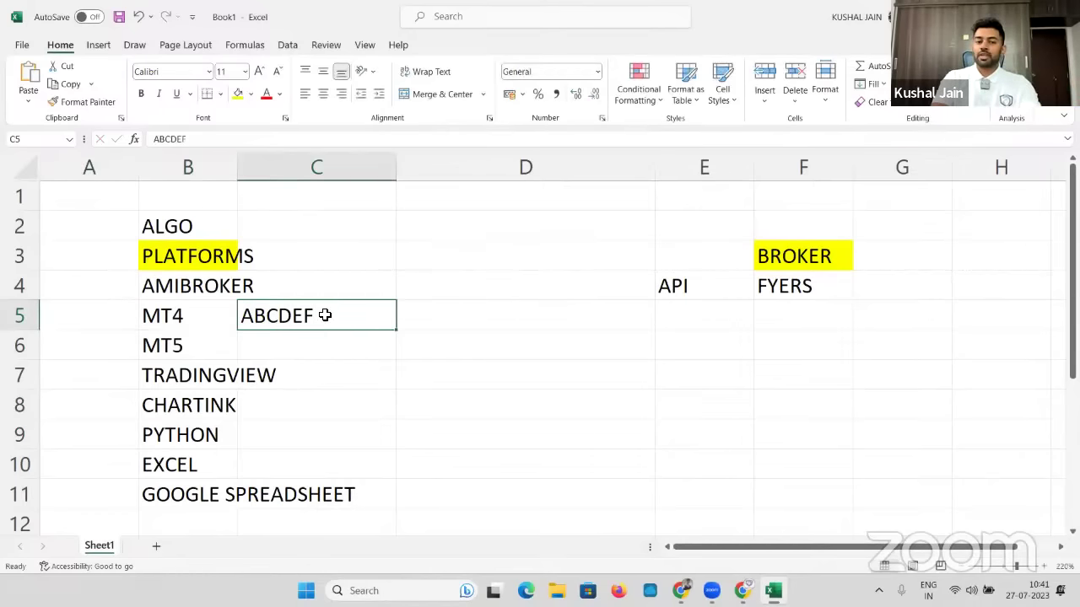
{"action": "key", "text": "Right"}
{"action": "key", "text": "Right"}
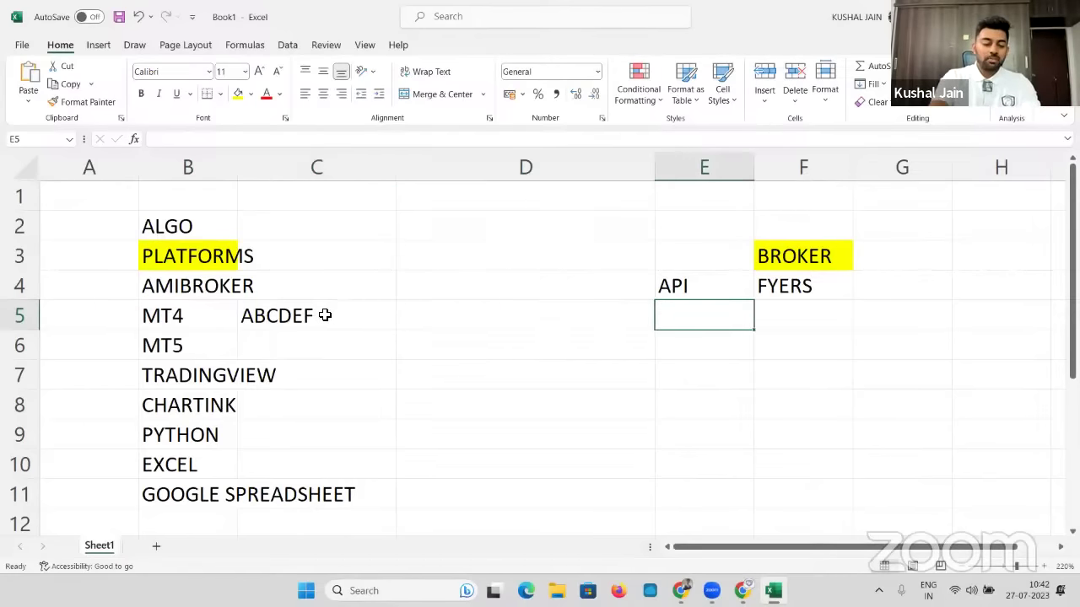
{"action": "type", "text": "("}
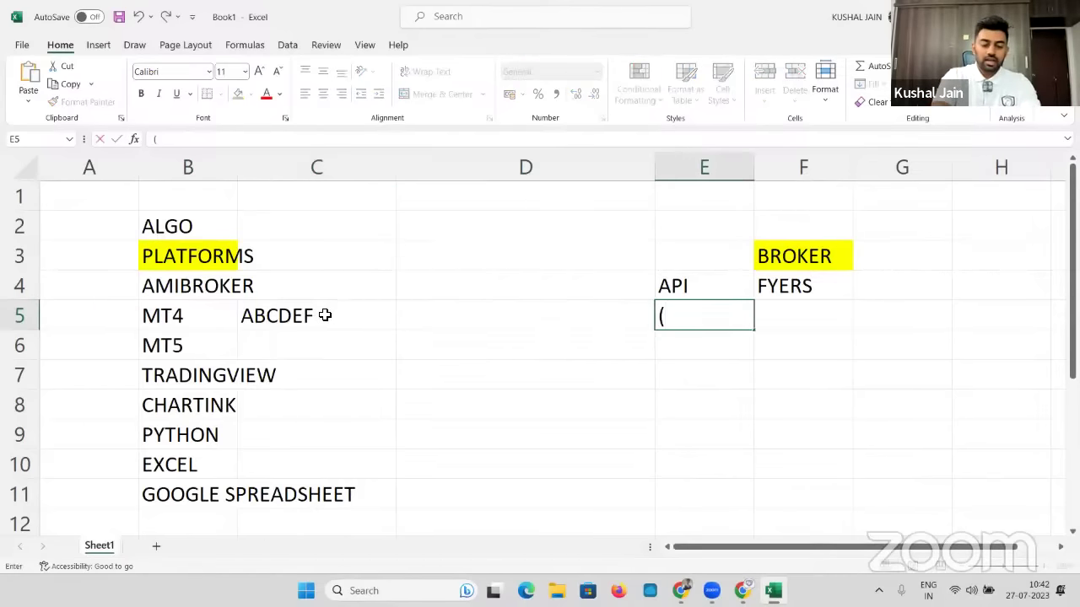
{"action": "type", "text": "A,B,C,D)"}
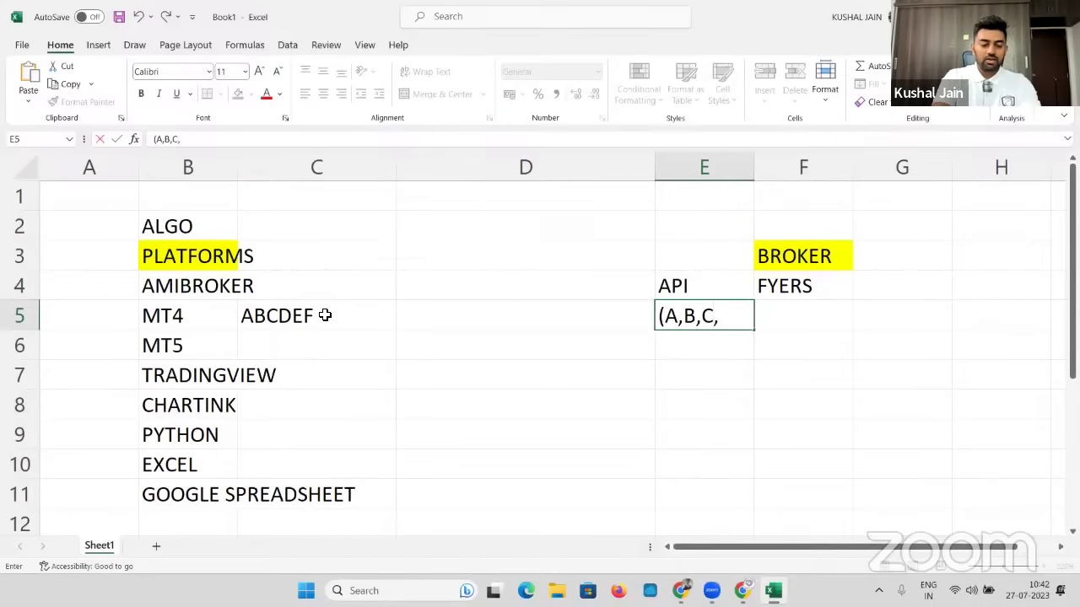
{"action": "left_click", "coordinate": [647, 405]}
Add the label BRIDGE in D3
{"action": "left_click", "coordinate": [385, 337]}
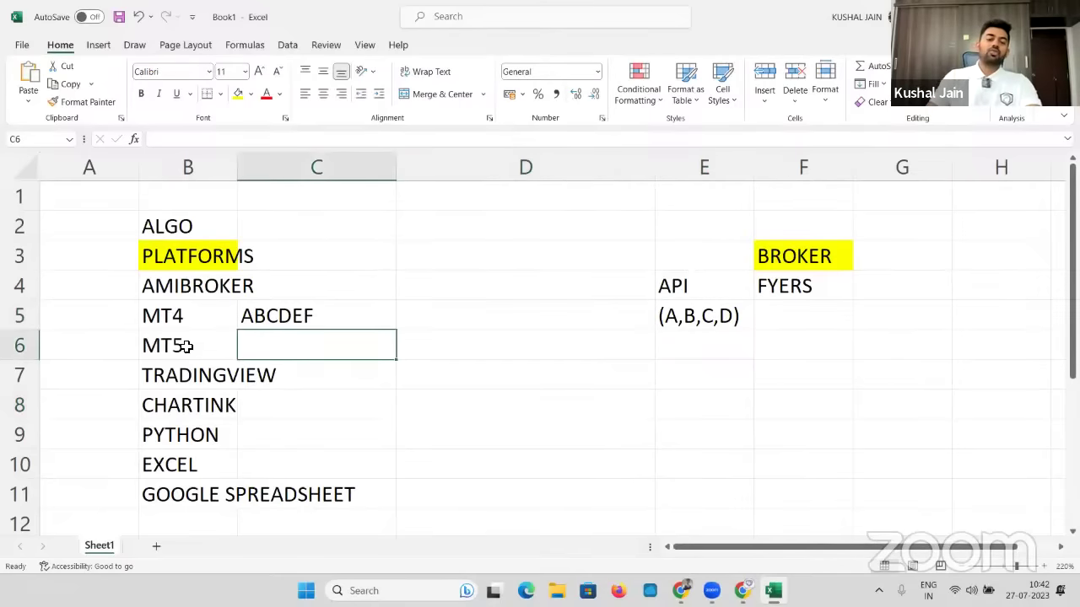
{"action": "left_click_drag", "start_coordinate": [305, 270], "coordinate": [314, 377]}
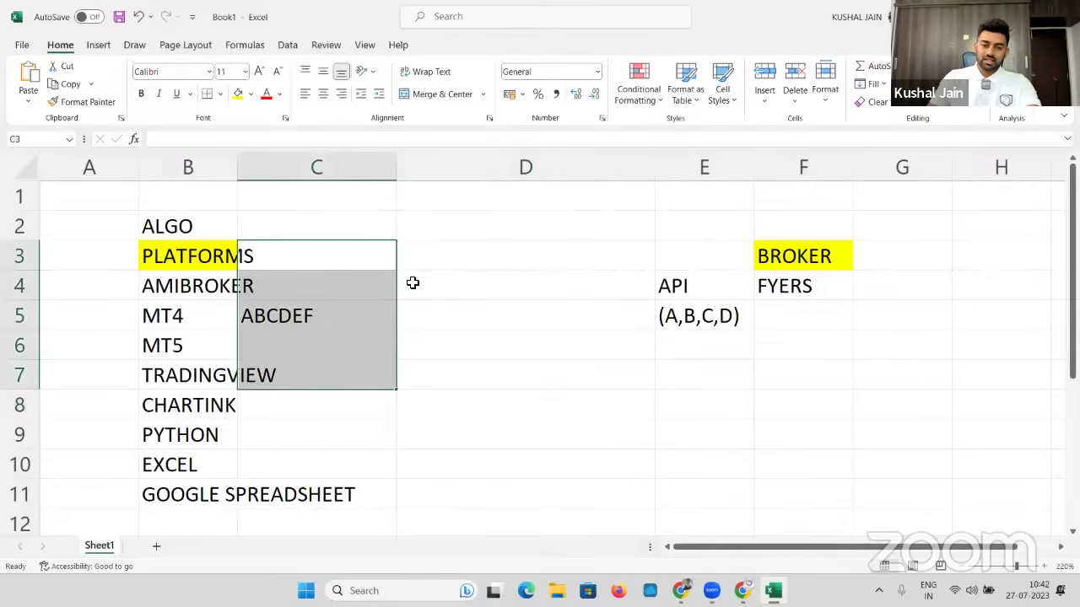
{"action": "left_click", "coordinate": [462, 259]}
{"action": "type", "text": "BRIDGE"}
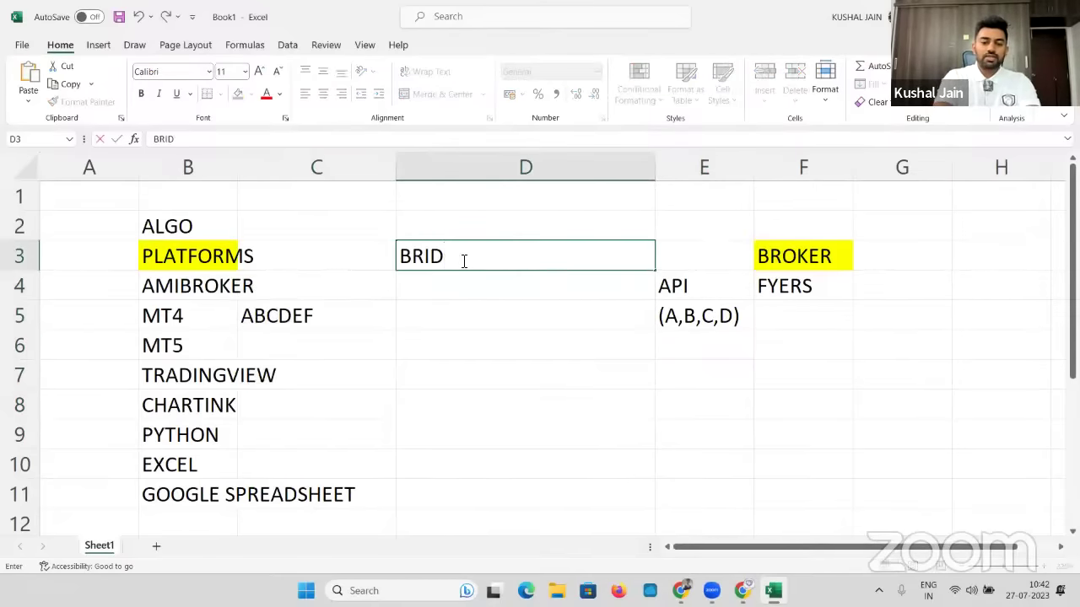
{"action": "left_click", "coordinate": [250, 319]}
Add the label API in C3
{"action": "left_click", "coordinate": [662, 316]}
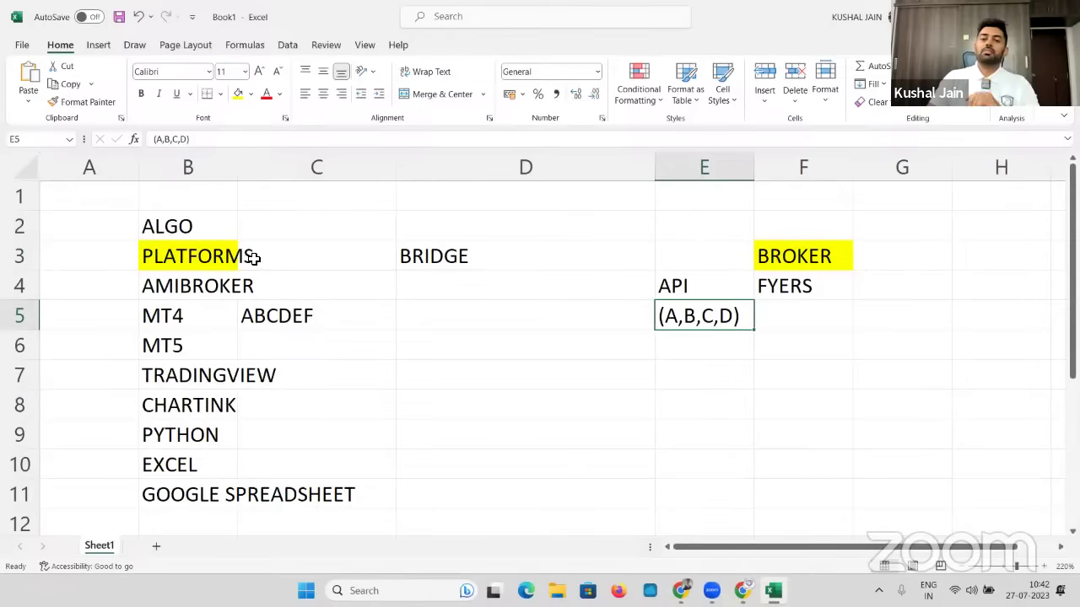
{"action": "left_click", "coordinate": [304, 250]}
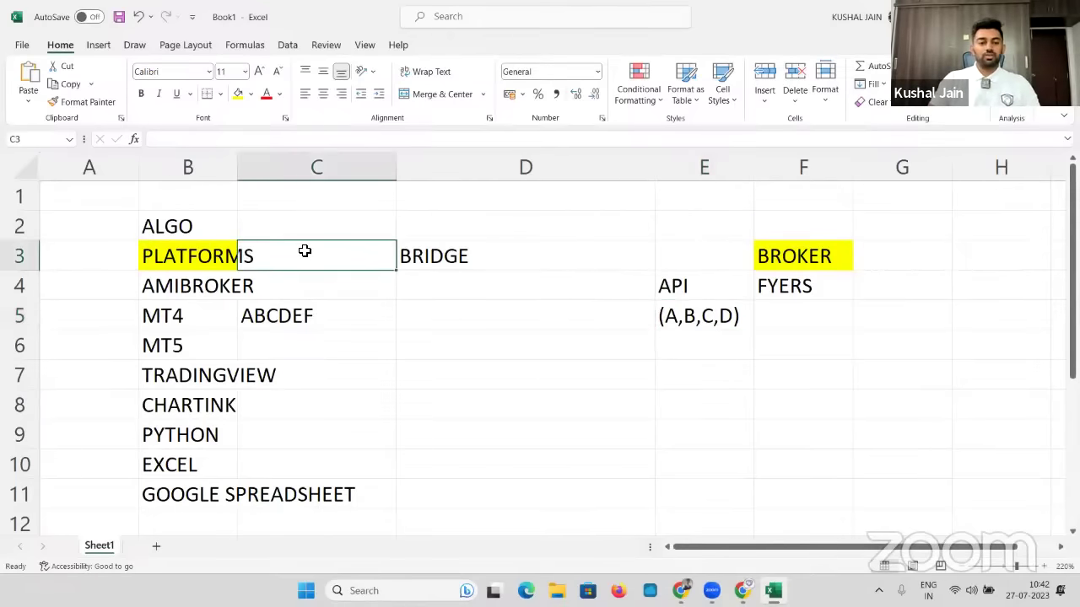
{"action": "left_click", "coordinate": [435, 255]}
{"action": "left_click", "coordinate": [328, 249]}
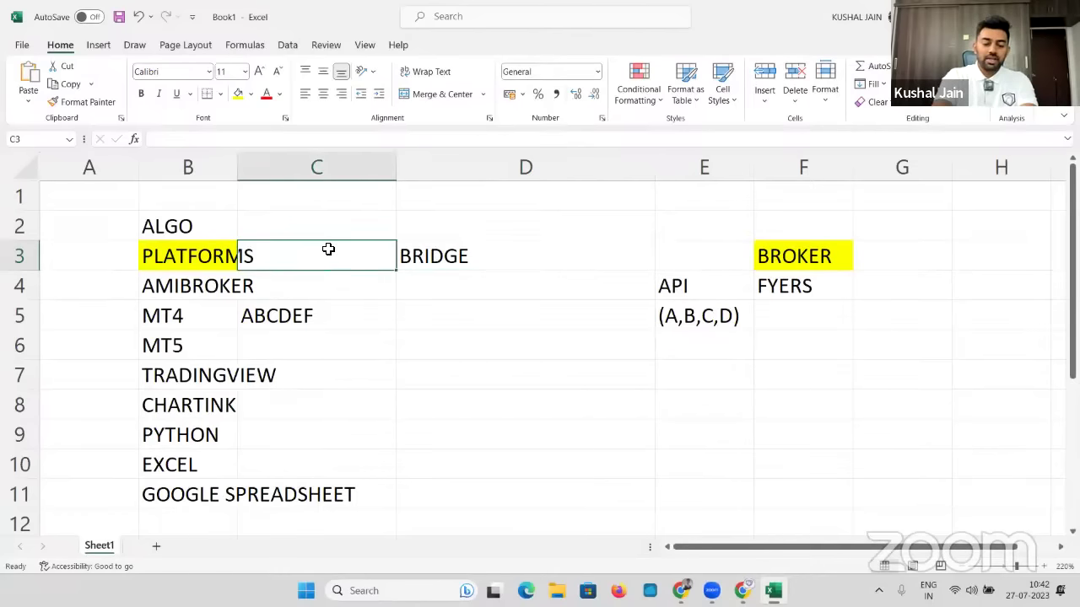
{"action": "type", "text": "API"}
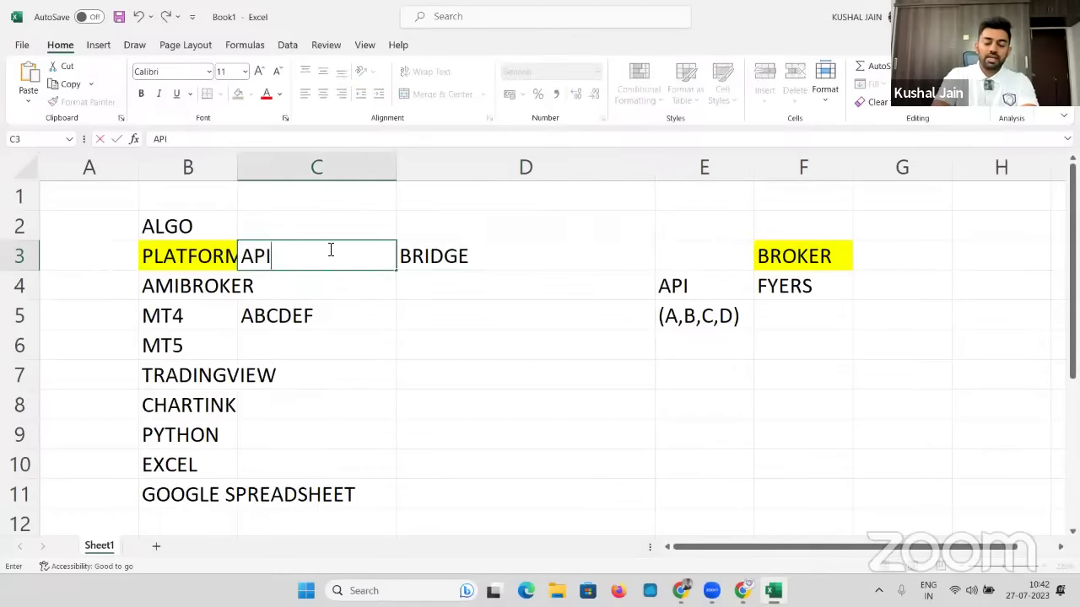
{"action": "left_click", "coordinate": [458, 263]}
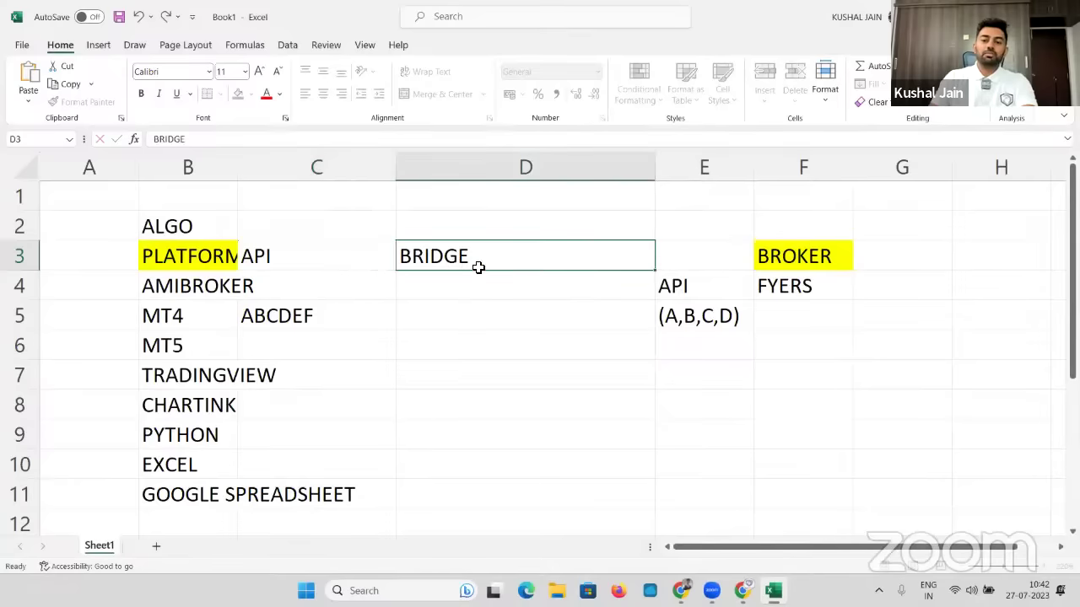
Select the API, BRIDGE and platform ranges in columns E, D and B to review the layout
{"action": "left_click", "coordinate": [704, 288]}
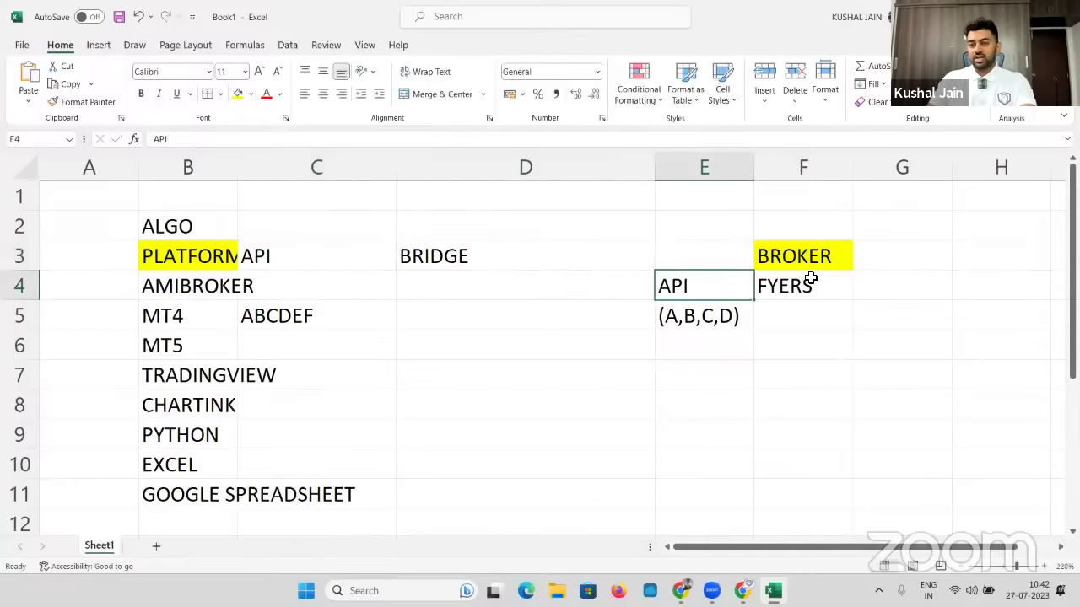
{"action": "left_click_drag", "start_coordinate": [671, 238], "coordinate": [733, 343]}
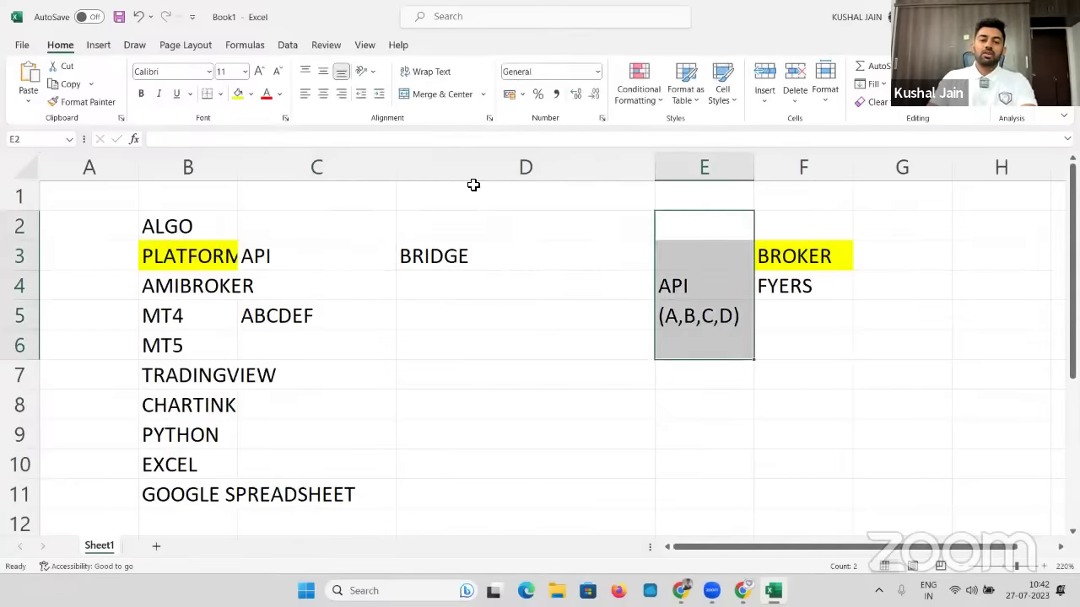
{"action": "left_click_drag", "start_coordinate": [475, 187], "coordinate": [507, 367]}
{"action": "left_click", "coordinate": [503, 432]}
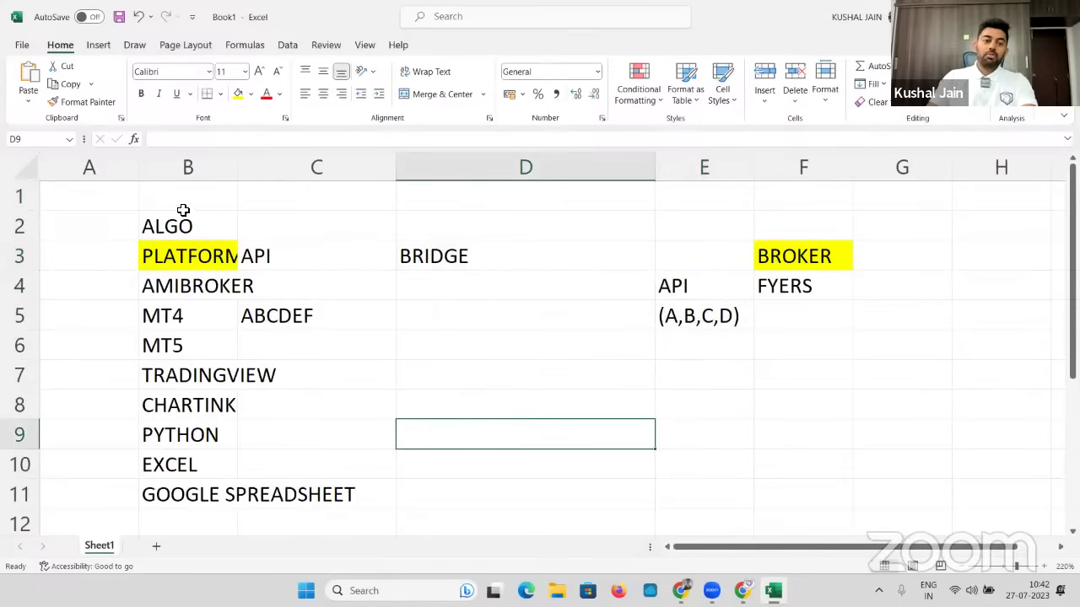
{"action": "left_click_drag", "start_coordinate": [186, 207], "coordinate": [180, 427]}
{"action": "left_click_drag", "start_coordinate": [468, 199], "coordinate": [472, 352]}
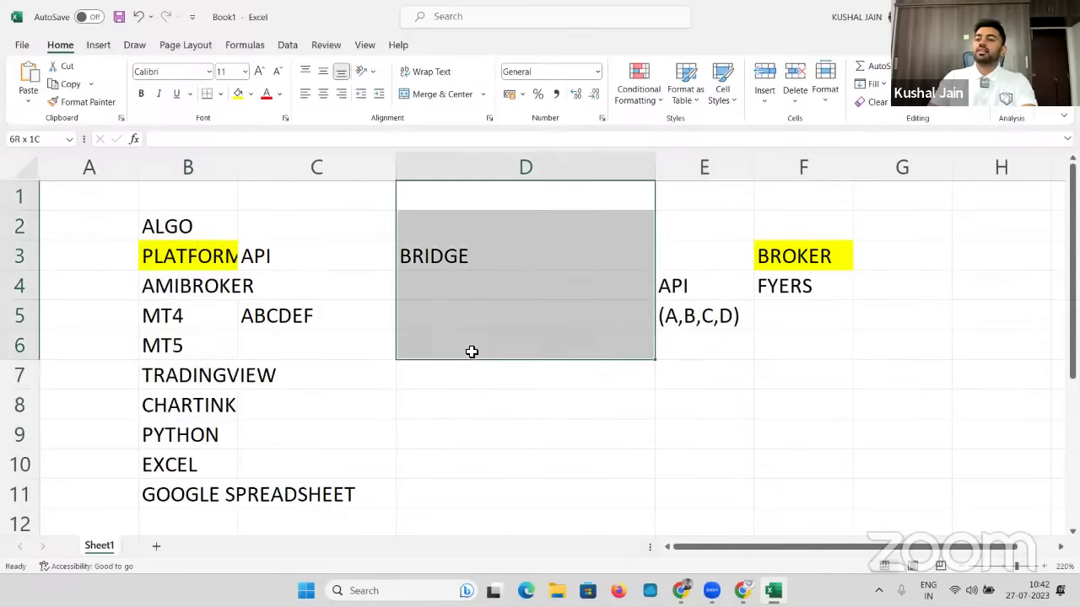
{"action": "left_click", "coordinate": [460, 402]}
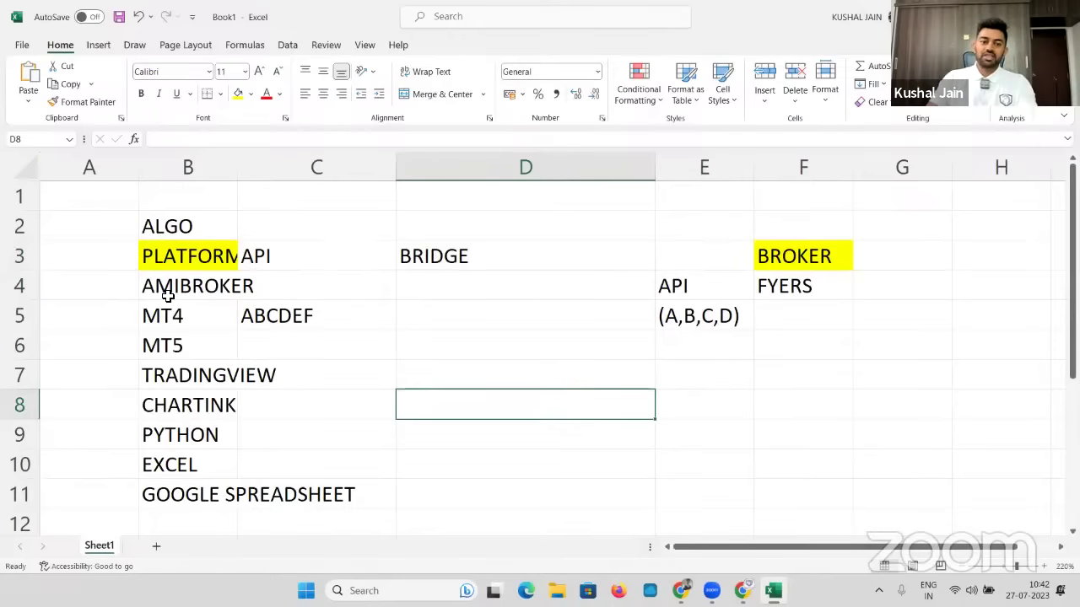
{"action": "left_click", "coordinate": [172, 259]}
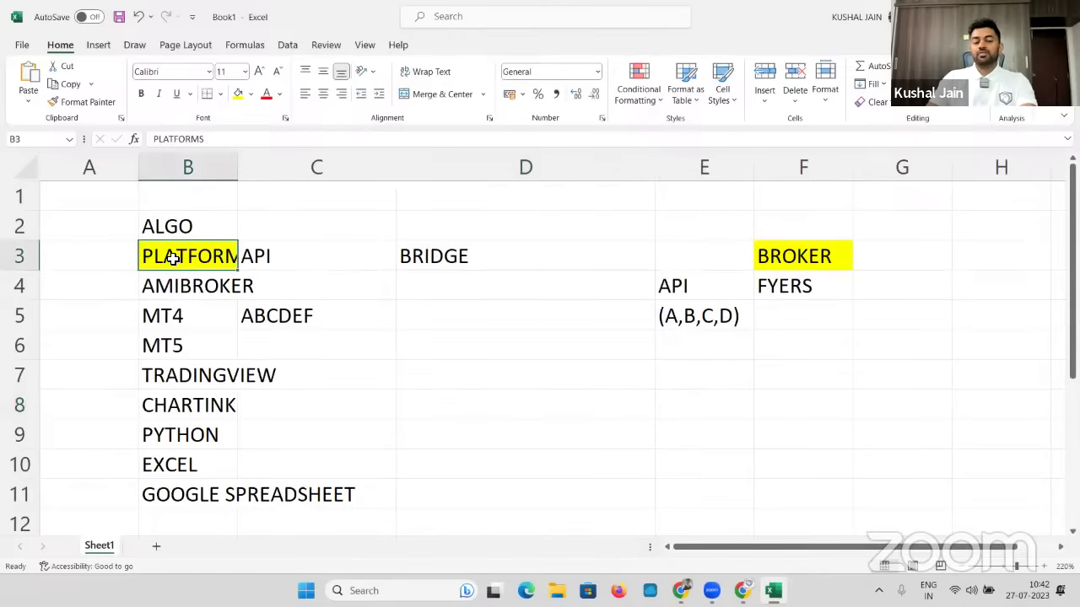
{"action": "left_click", "coordinate": [764, 256]}
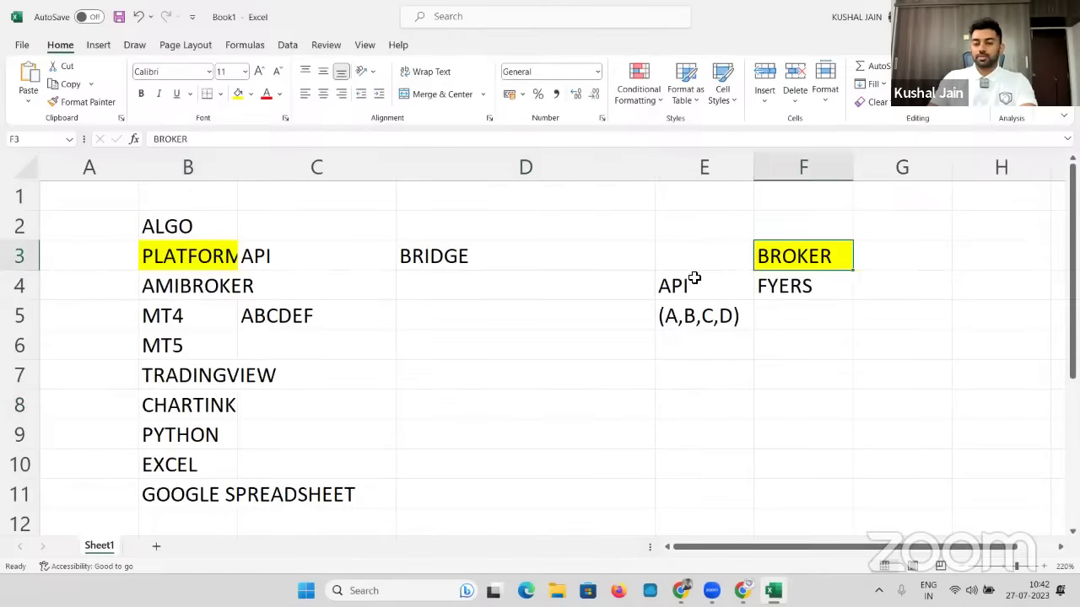
{"action": "left_click", "coordinate": [281, 318]}
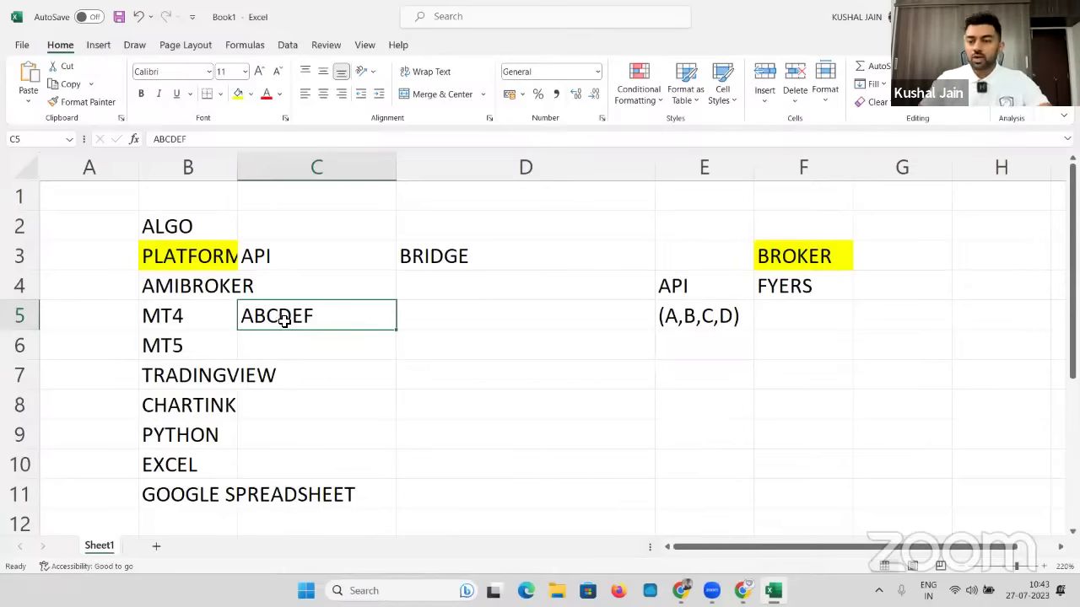
{"action": "left_click", "coordinate": [419, 353]}
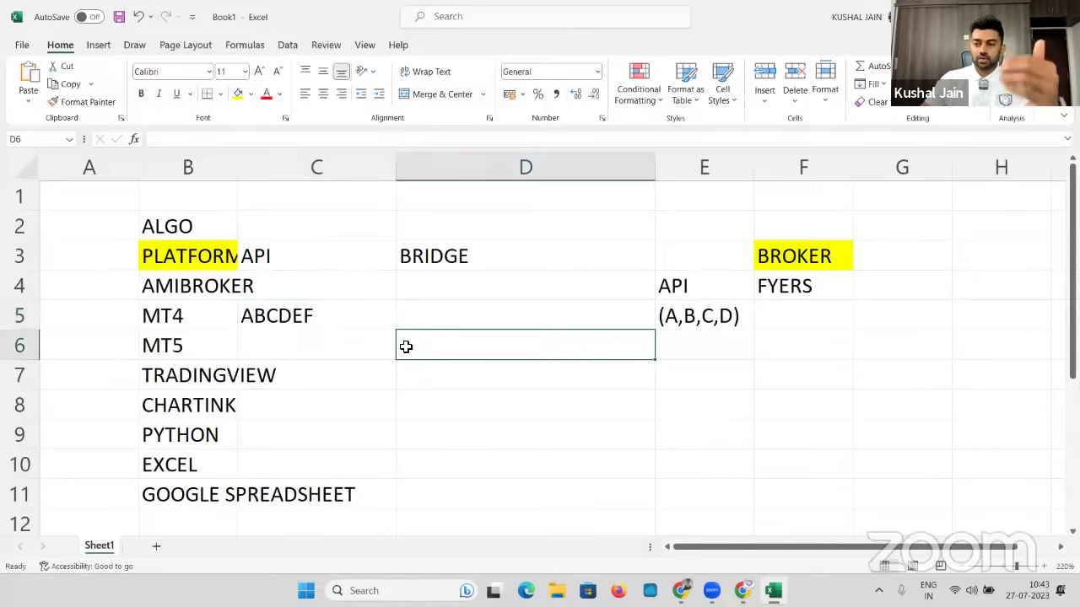
{"action": "left_click", "coordinate": [318, 344]}
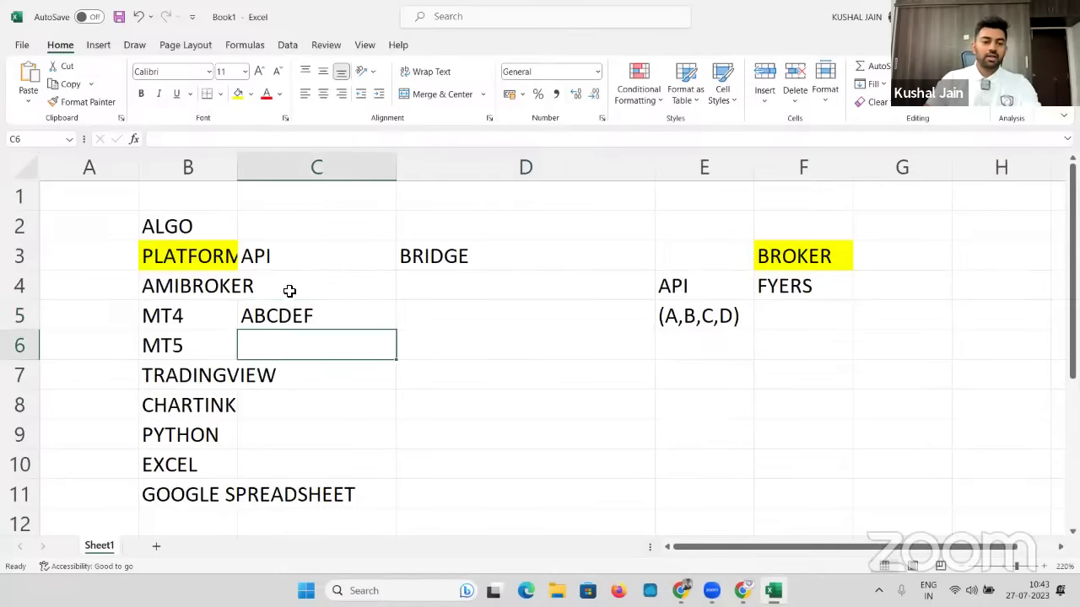
{"action": "left_click_drag", "start_coordinate": [299, 230], "coordinate": [330, 383]}
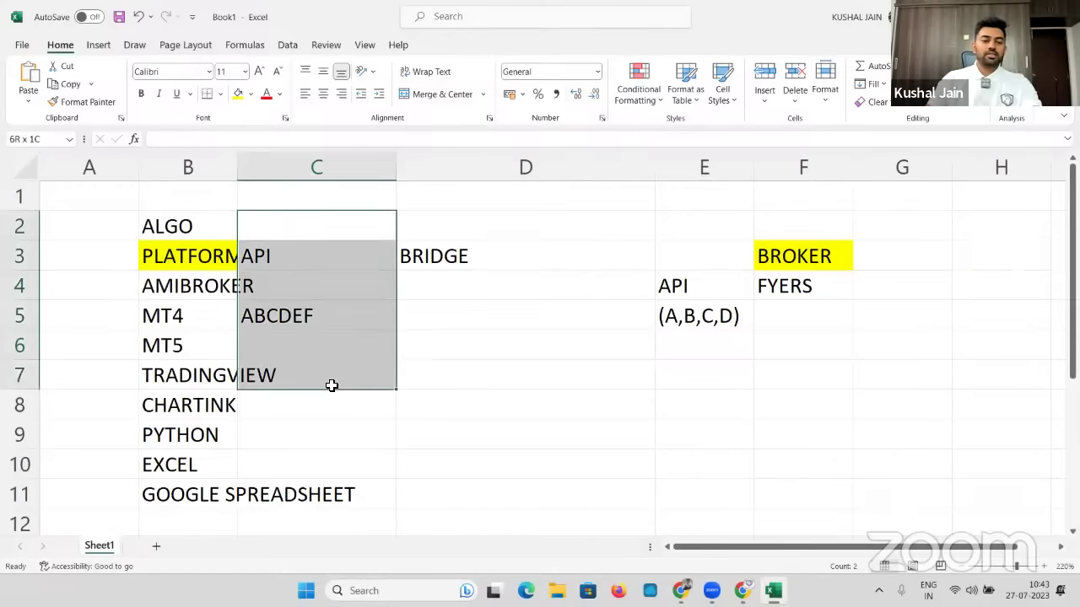
{"action": "left_click", "coordinate": [448, 307]}
Change the D3 label to 'BRIDGE (ALGOFOX)'
{"action": "left_click", "coordinate": [490, 257]}
{"action": "double_click", "coordinate": [490, 257]}
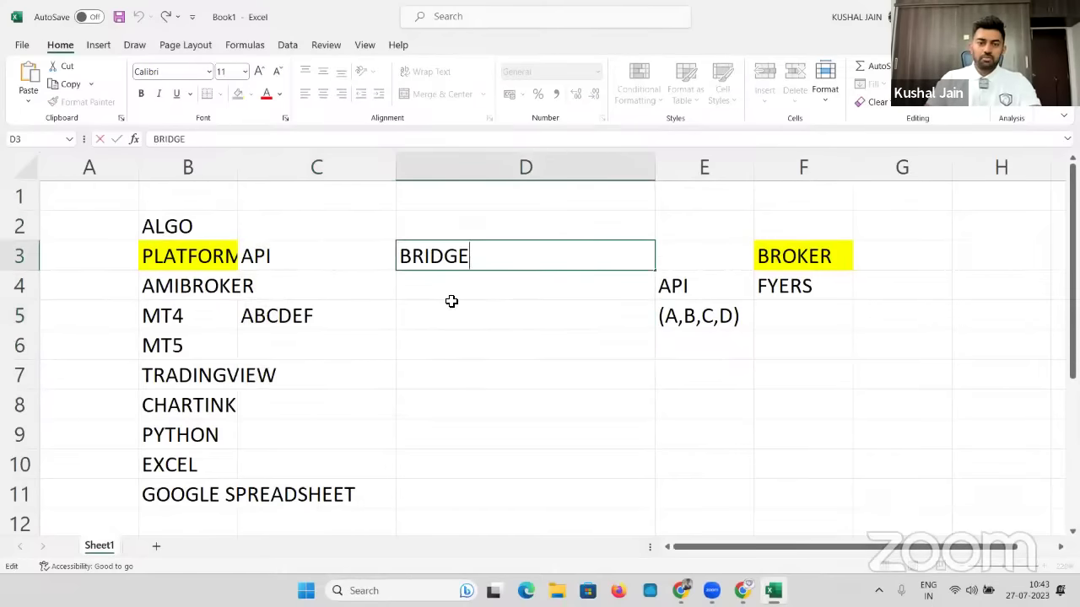
{"action": "type", "text": "(ALGOFOX)"}
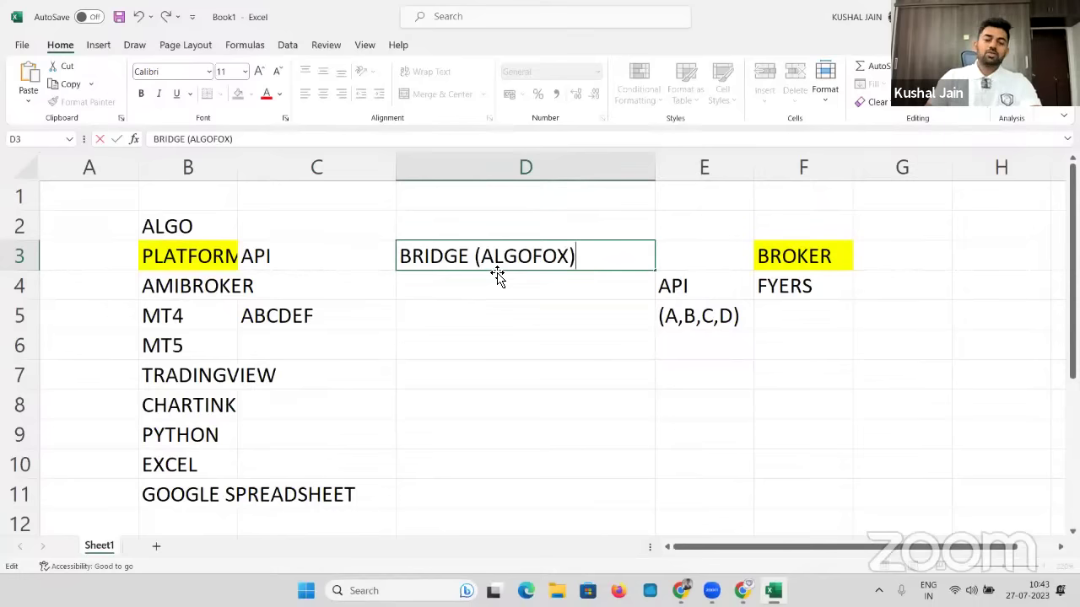
{"action": "left_click", "coordinate": [489, 306]}
Highlight the platform, broker and bridge columns, then open a new Chrome tab
{"action": "left_click_drag", "start_coordinate": [221, 204], "coordinate": [197, 498]}
{"action": "left_click_drag", "start_coordinate": [803, 196], "coordinate": [806, 524]}
{"action": "left_click_drag", "start_coordinate": [443, 227], "coordinate": [438, 376]}
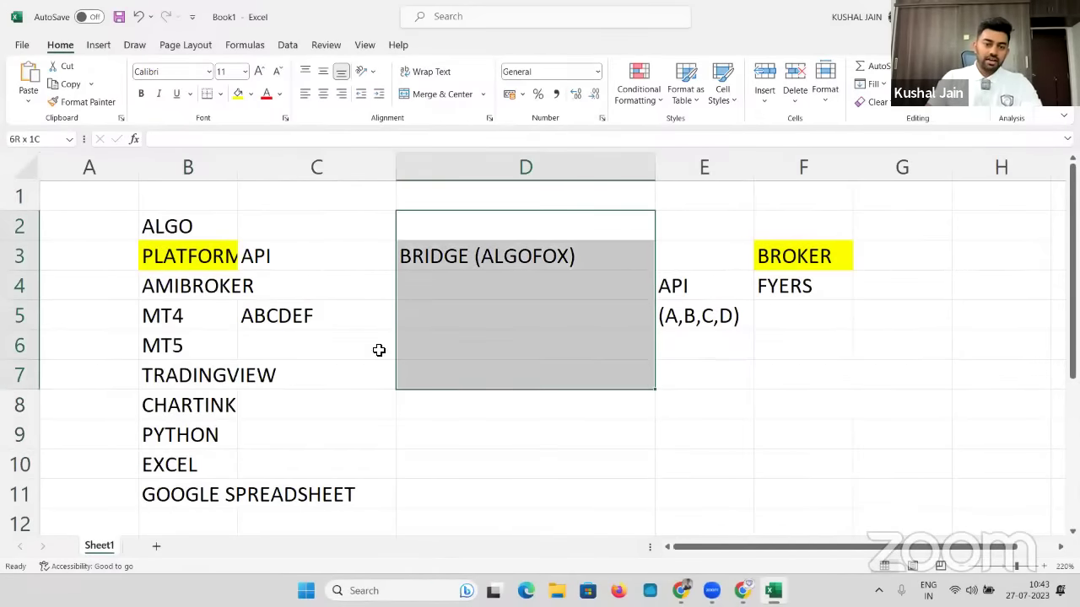
{"action": "left_click", "coordinate": [407, 306]}
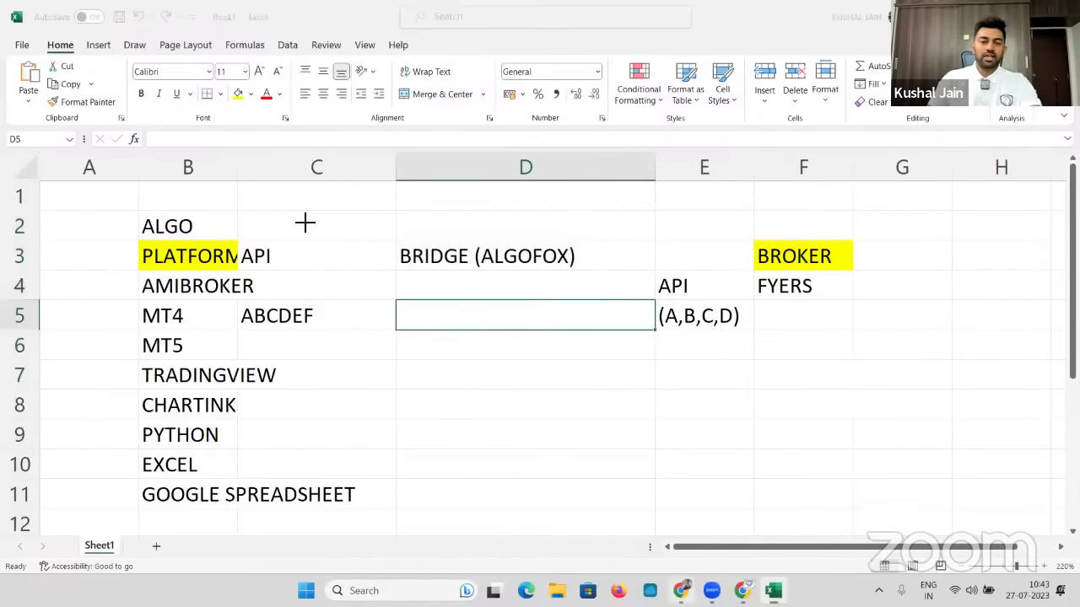
{"action": "key", "text": "alt+Tab"}
{"action": "left_click", "coordinate": [202, 14]}
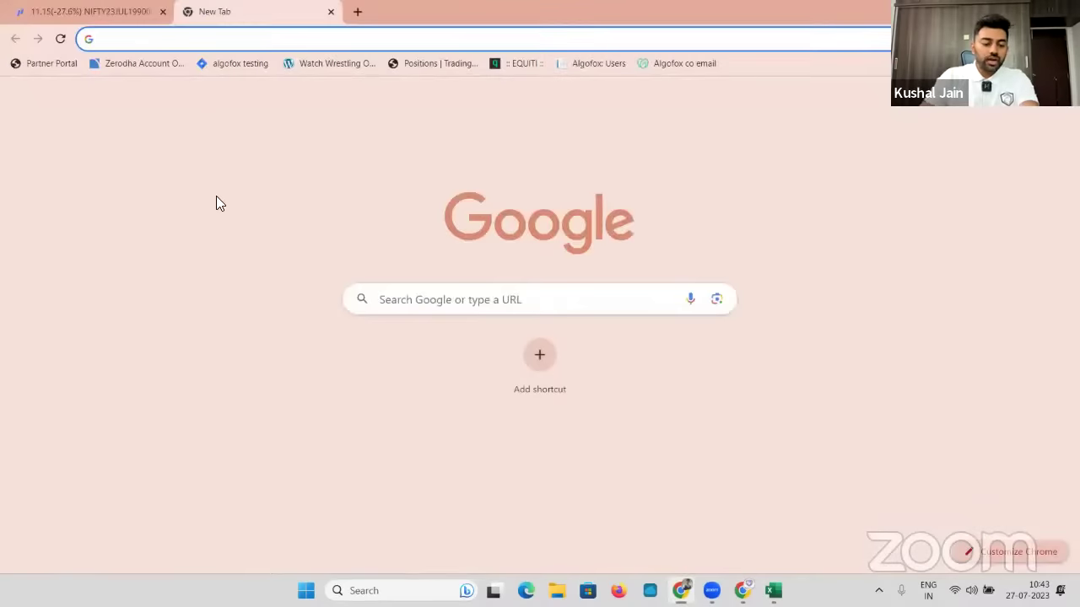
Load trade.algofox.in in the new tab by typing 'TRADE' and accepting the autocomplete
{"action": "type", "text": "TRADE"}
{"action": "key", "text": "Return"}
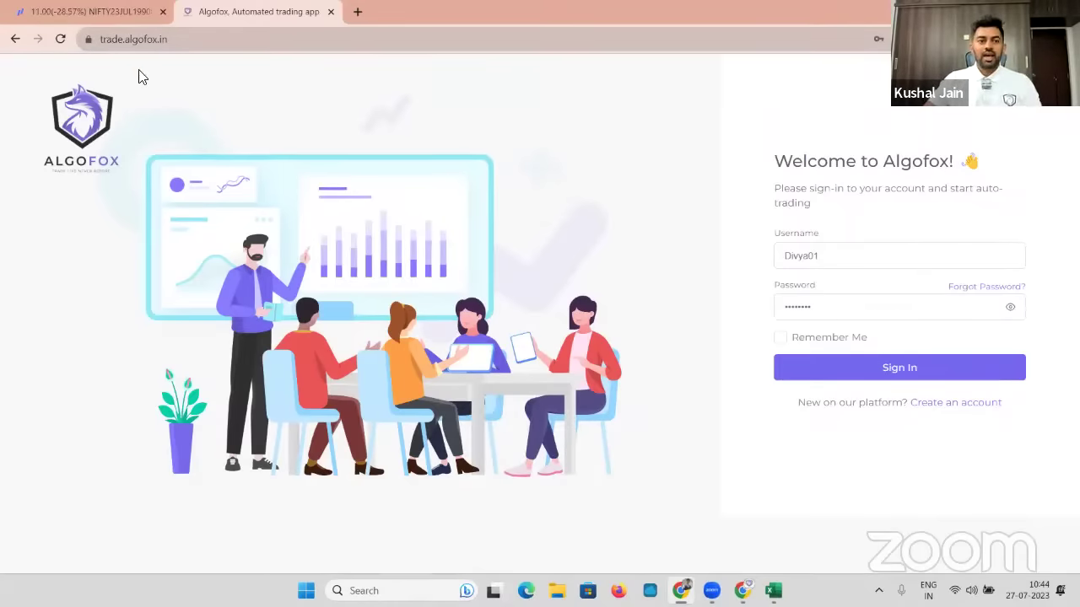
View the Algofox sign-up form, go back, and sign in with the saved credentials
{"action": "left_click_drag", "start_coordinate": [798, 412], "coordinate": [894, 413]}
{"action": "left_click", "coordinate": [927, 453]}
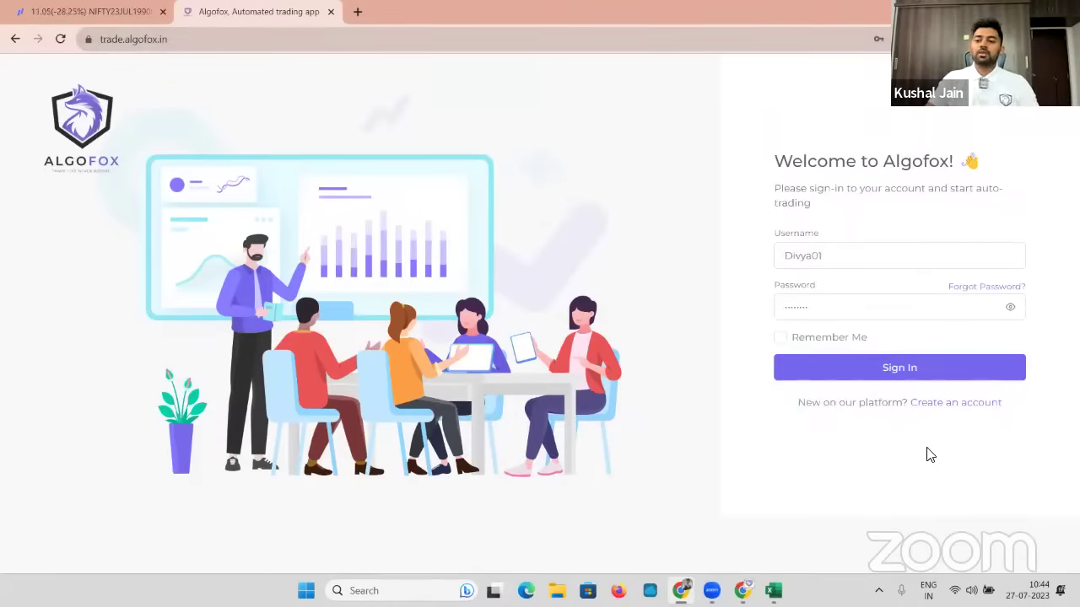
{"action": "left_click", "coordinate": [941, 404]}
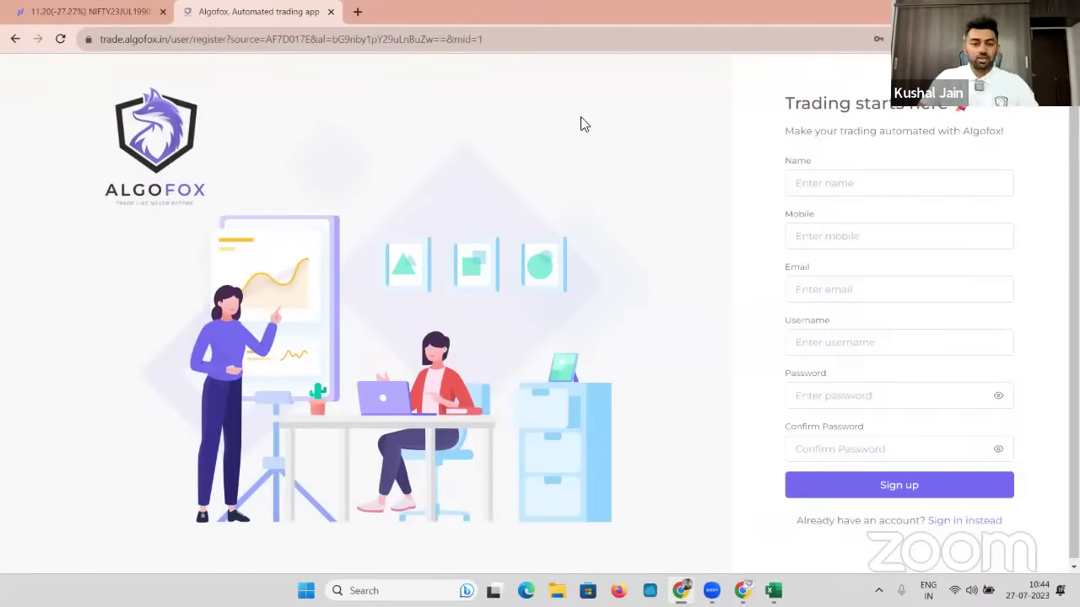
{"action": "left_click", "coordinate": [13, 39]}
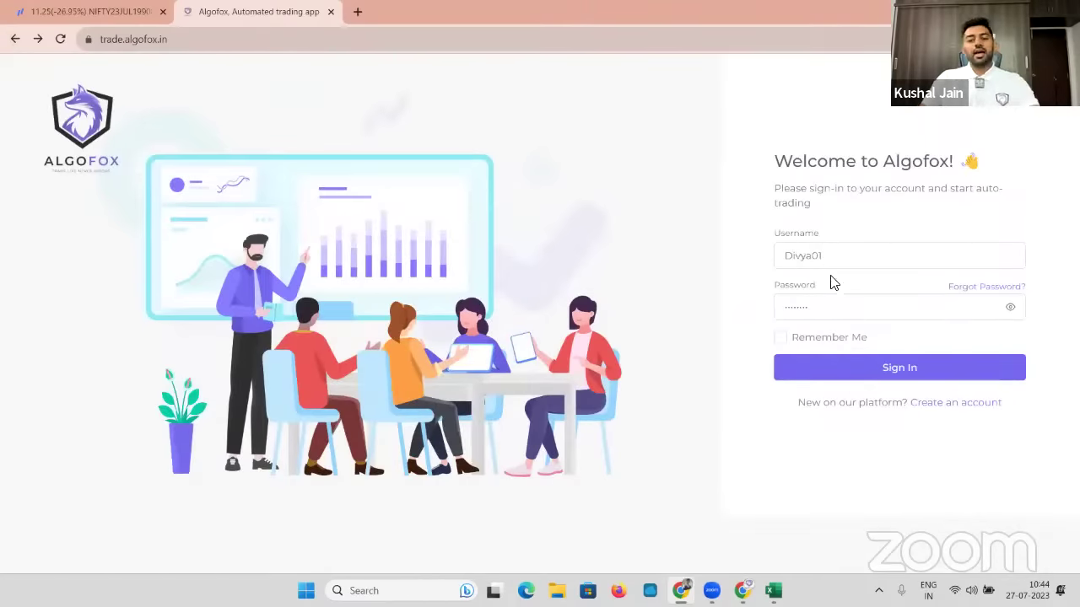
{"action": "left_click", "coordinate": [857, 377]}
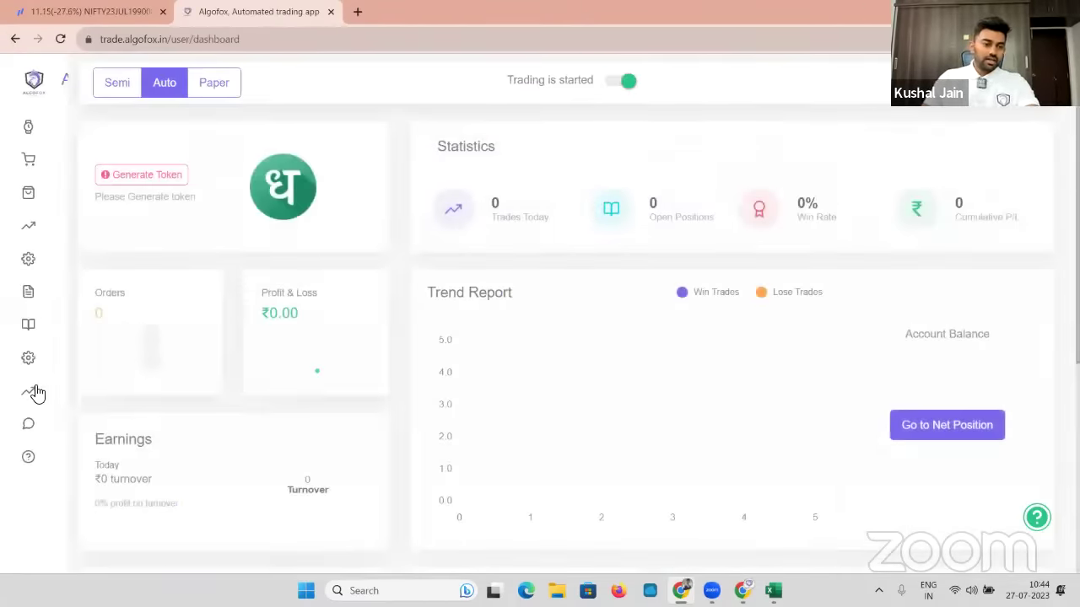
Save FYERS as the broker in Trade Setting and start generating its access token
{"action": "left_click", "coordinate": [74, 361]}
{"action": "left_click", "coordinate": [200, 264]}
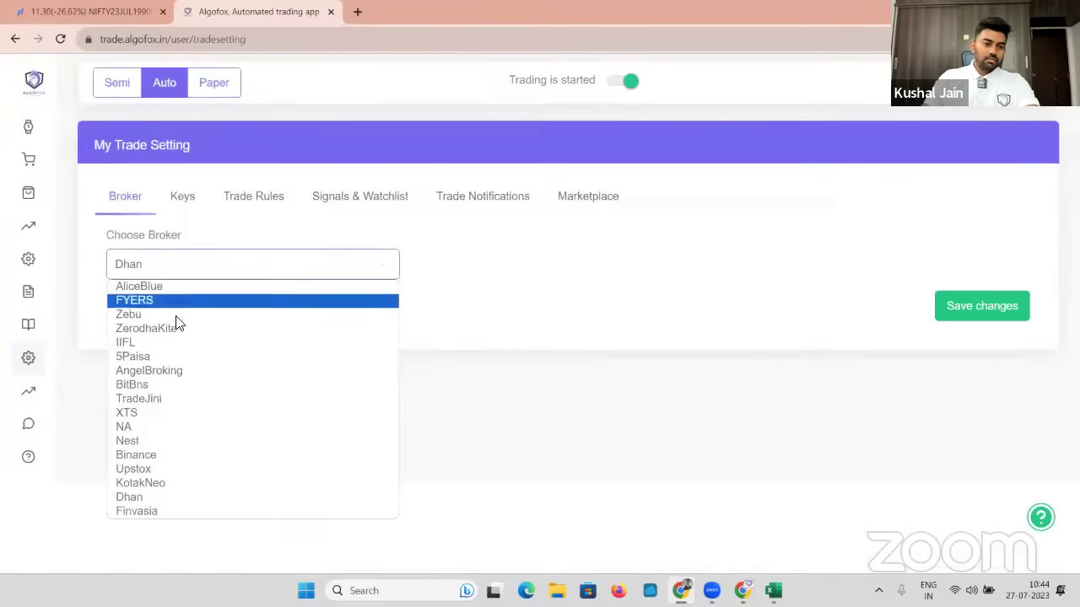
{"action": "left_click", "coordinate": [149, 302]}
{"action": "left_click", "coordinate": [953, 314]}
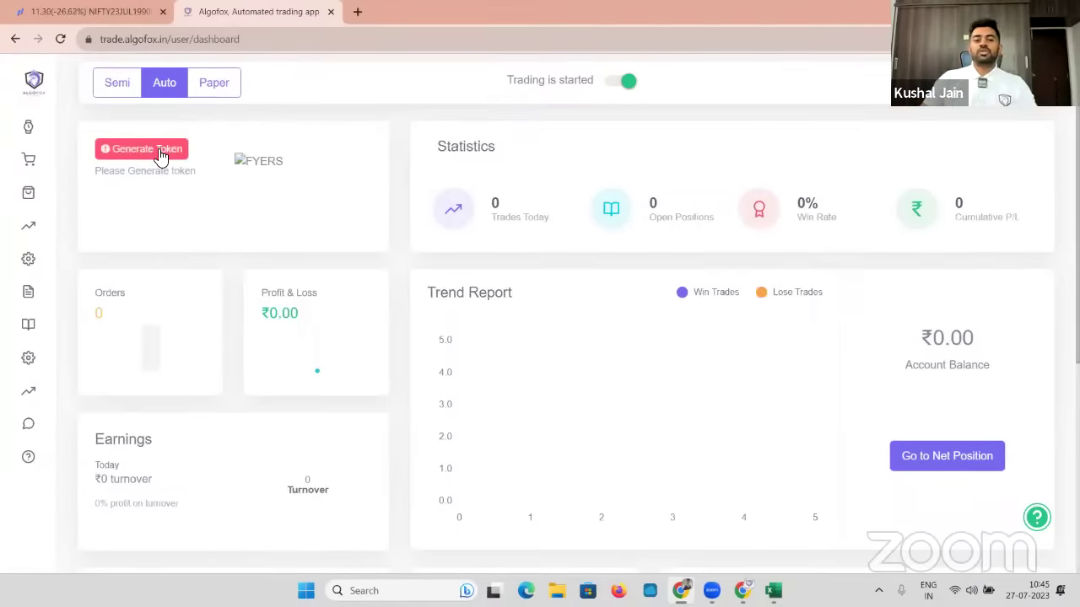
{"action": "left_click", "coordinate": [160, 156]}
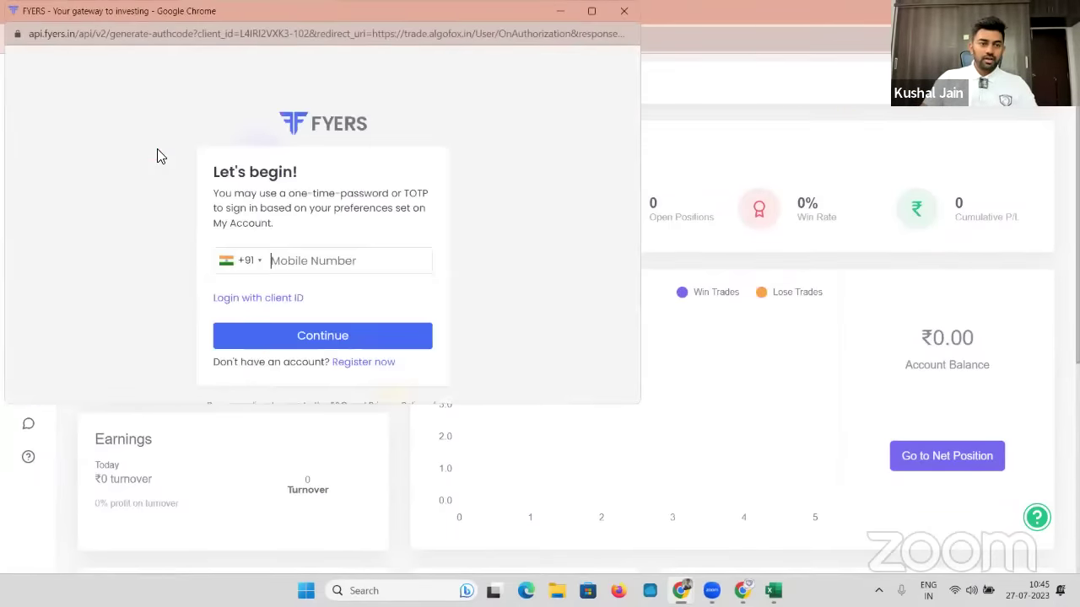
Log in to FYERS with the mobile number, one-time password and four-digit PIN
{"action": "left_click", "coordinate": [302, 257]}
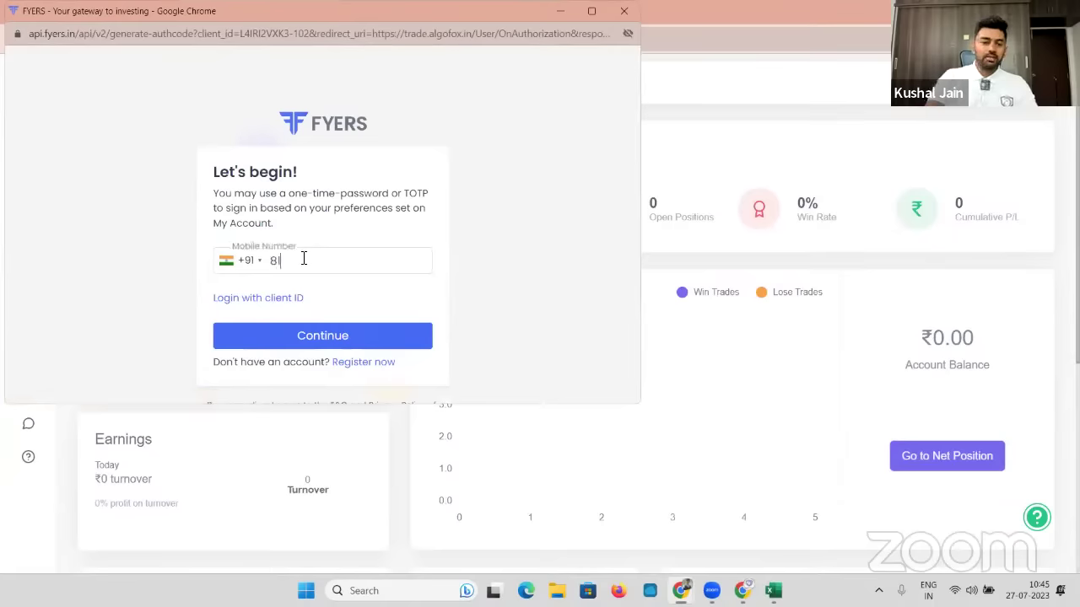
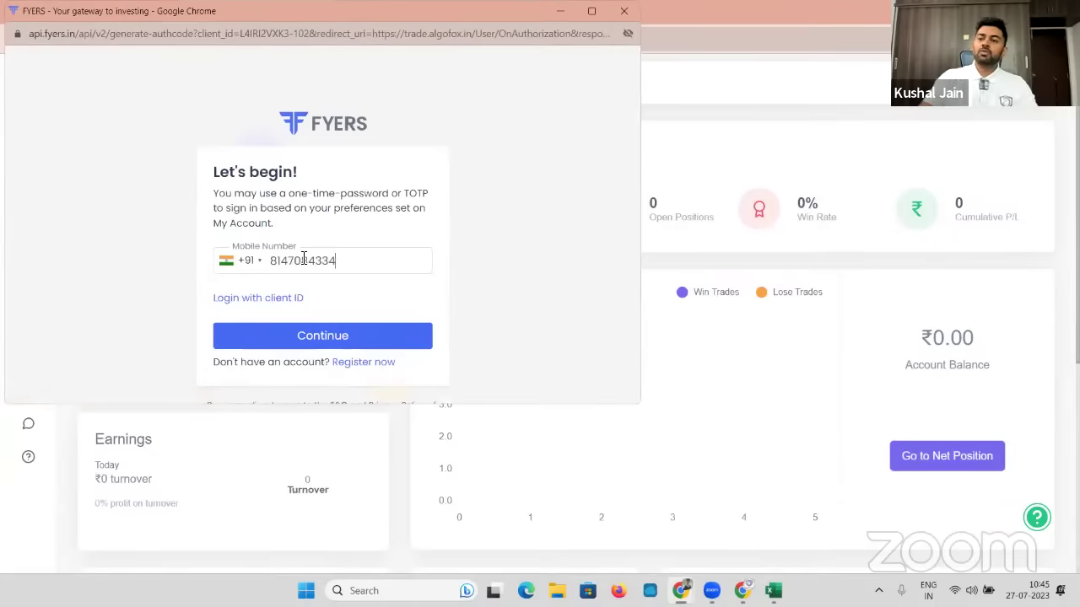
{"action": "left_click", "coordinate": [321, 341]}
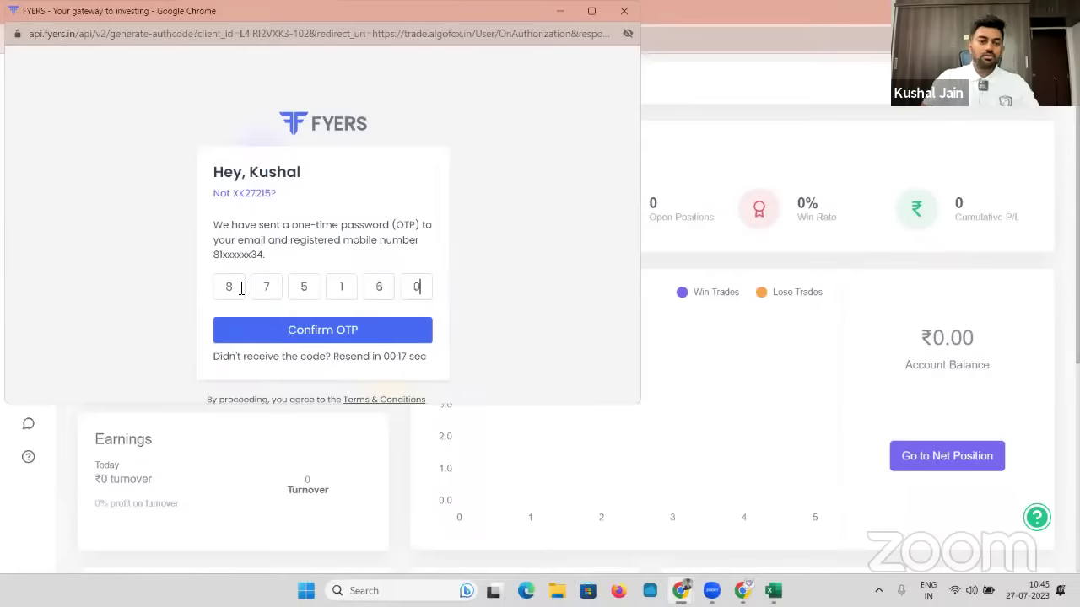
{"action": "left_click", "coordinate": [254, 336]}
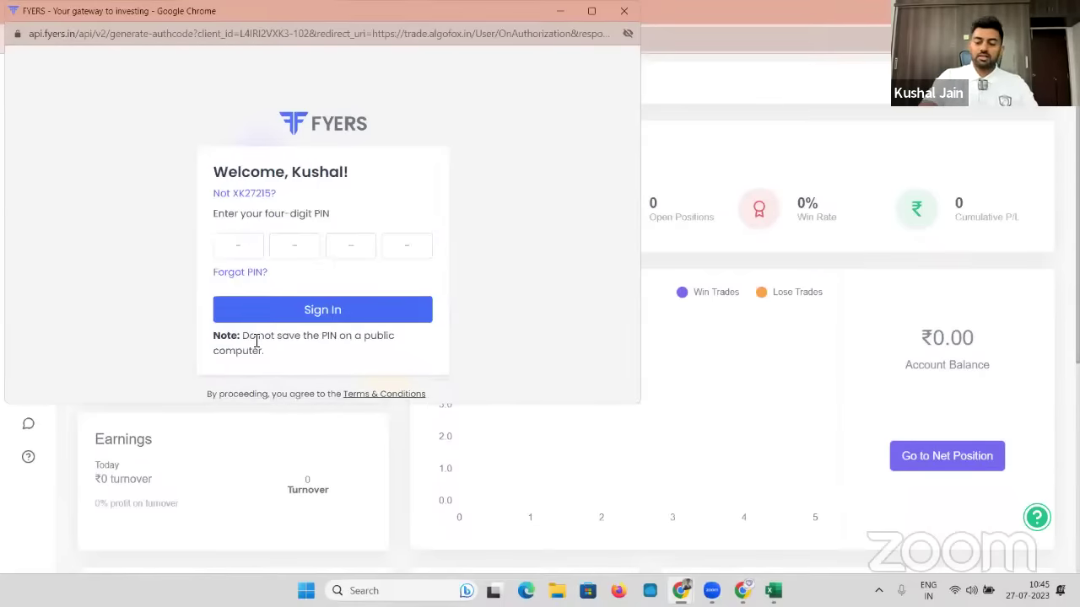
{"action": "left_click", "coordinate": [305, 310]}
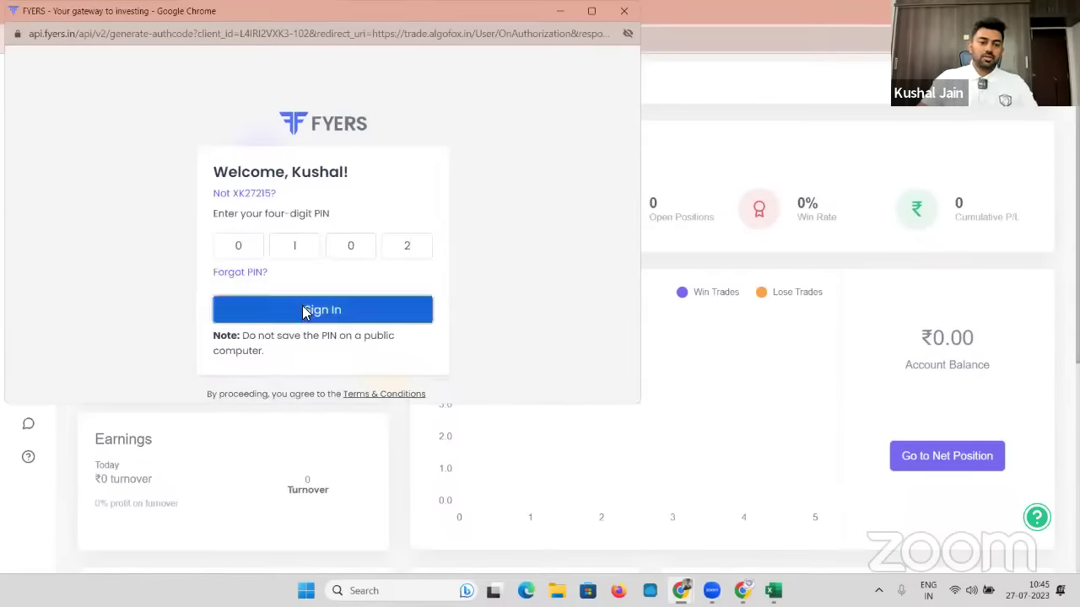
Accept the API usage terms and grant Algofox access to the FYERS account
{"action": "scroll", "coordinate": [355, 329], "scroll_direction": "down", "scroll_amount": 3}
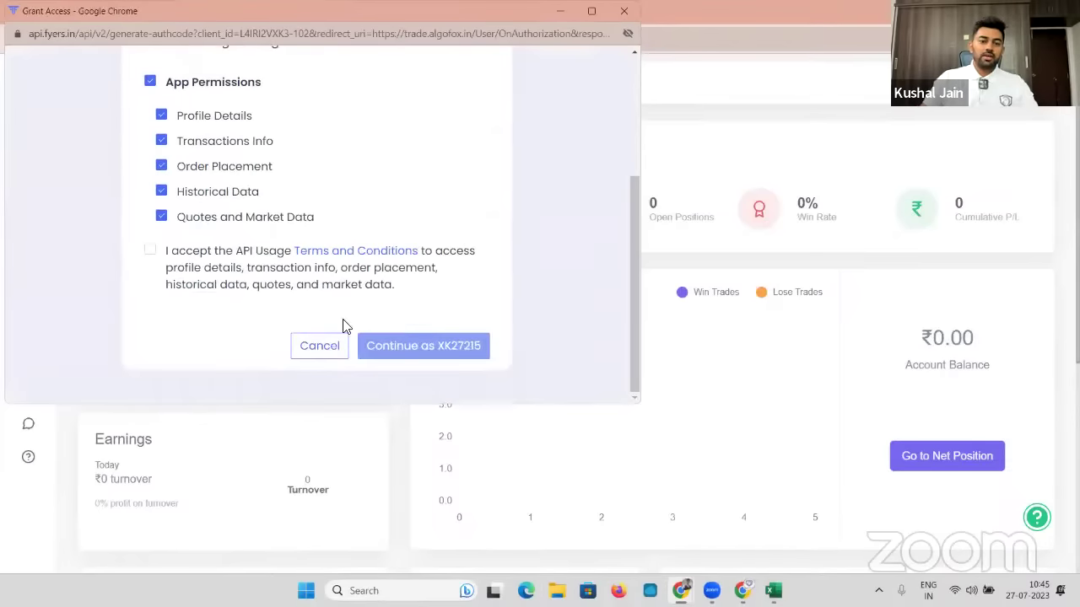
{"action": "left_click", "coordinate": [151, 253]}
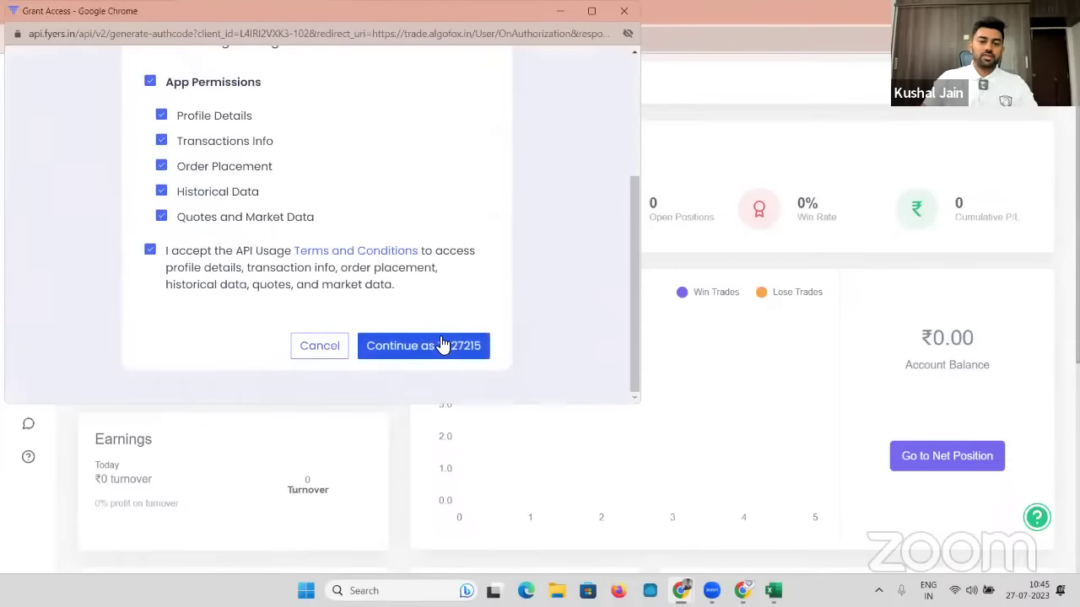
{"action": "left_click", "coordinate": [442, 345]}
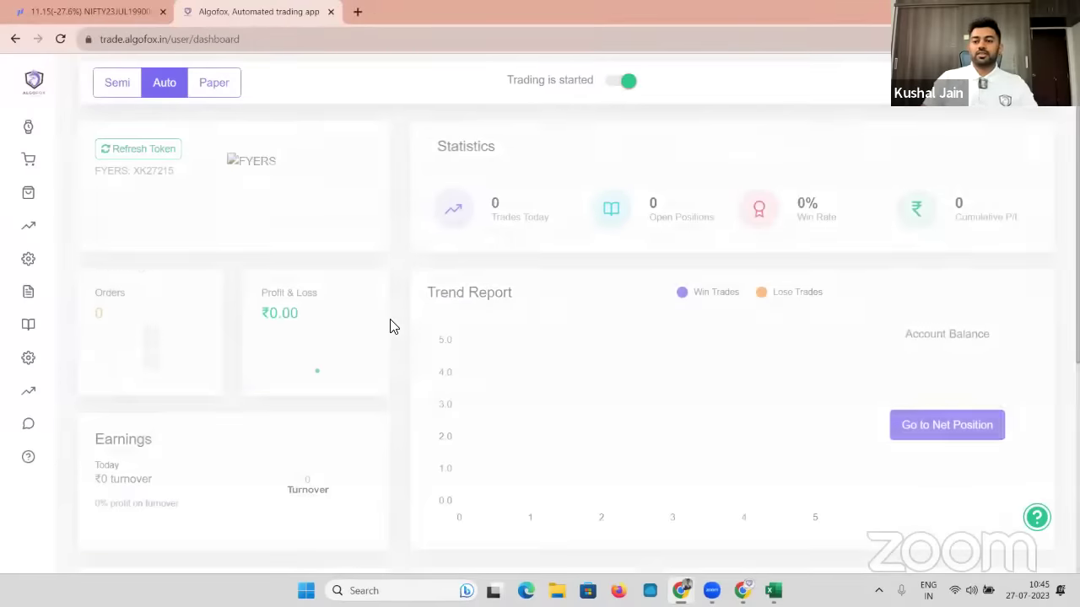
Point out the ₹2,25,000.00 balance and linked FYERS client ID, then select D3:F3 in Excel
{"action": "left_click_drag", "start_coordinate": [901, 343], "coordinate": [1036, 347]}
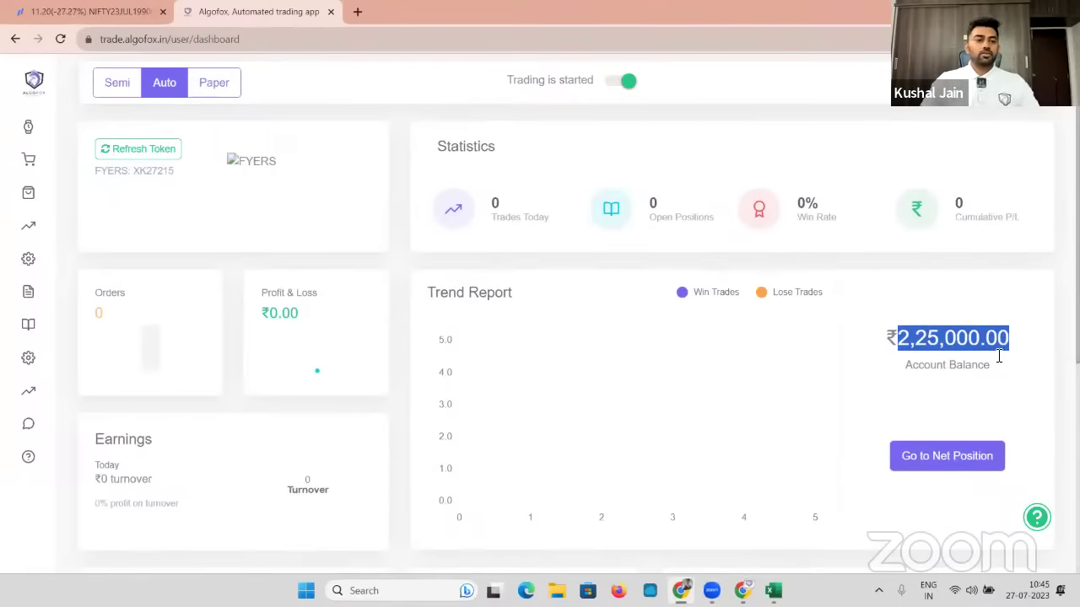
{"action": "left_click_drag", "start_coordinate": [134, 173], "coordinate": [186, 177]}
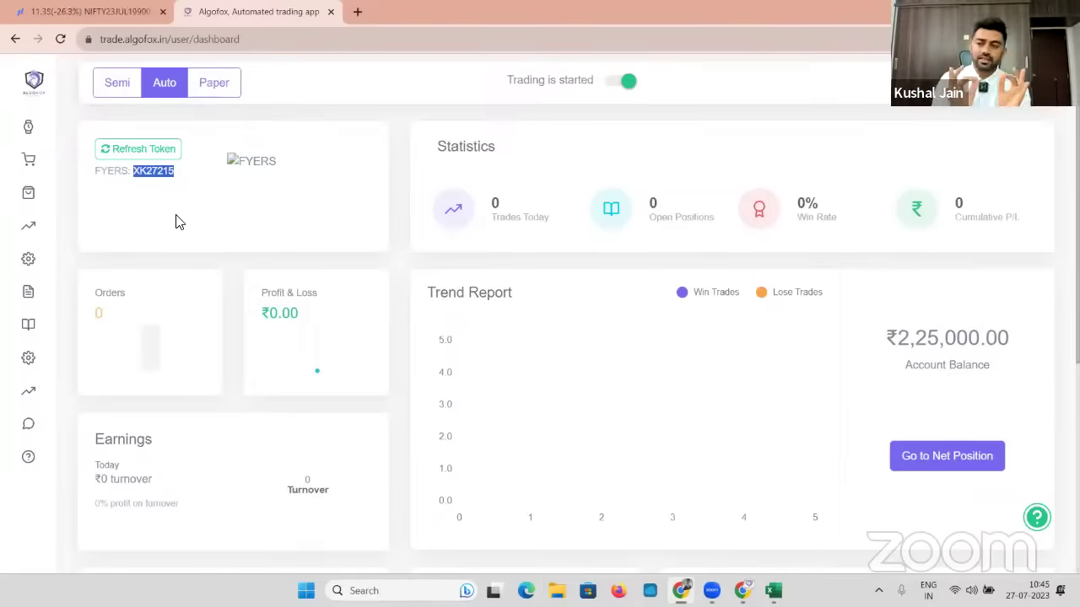
{"action": "left_click", "coordinate": [26, 89]}
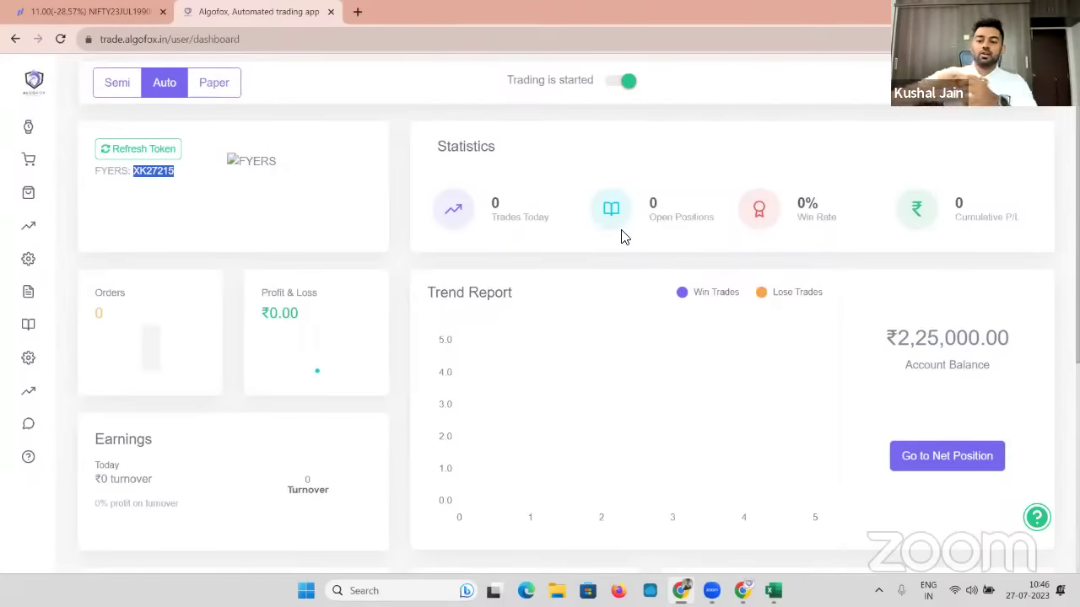
{"action": "left_click", "coordinate": [773, 591]}
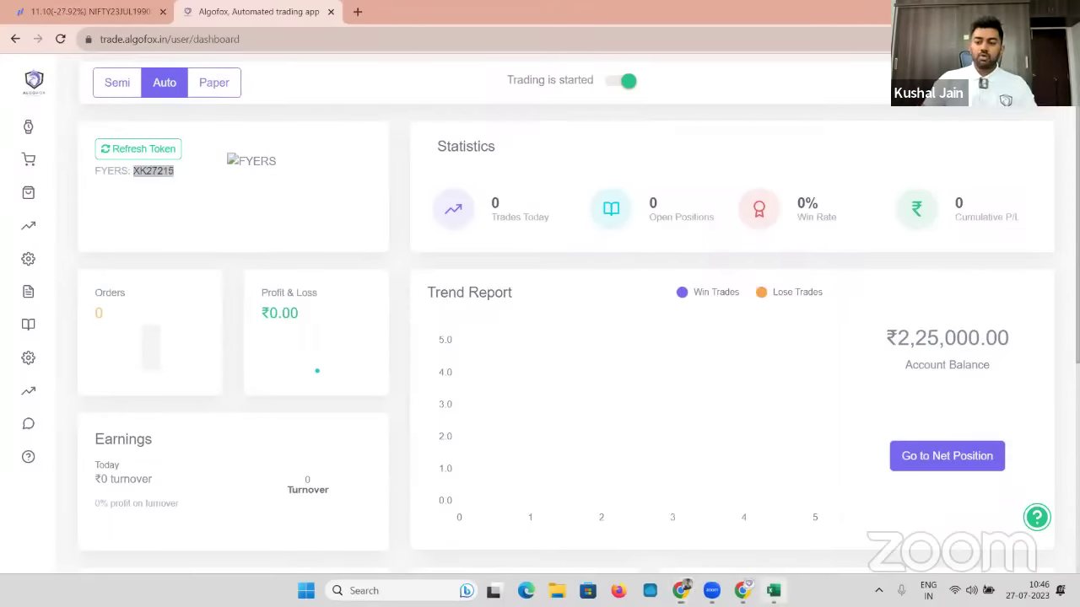
{"action": "left_click_drag", "start_coordinate": [434, 262], "coordinate": [790, 259]}
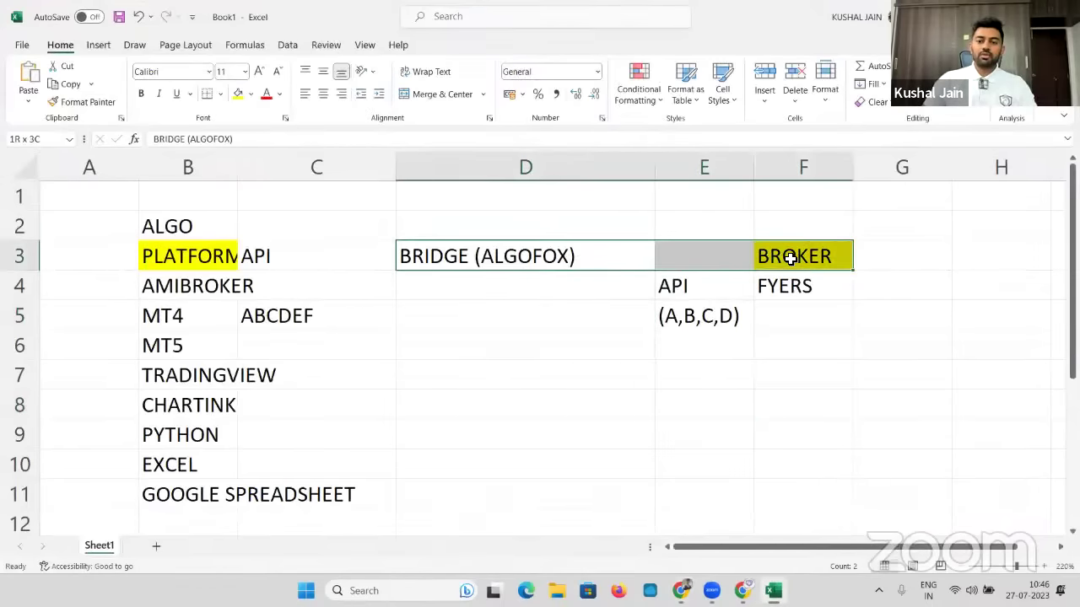
Fill D3:F3 yellow, select the TRADINGVIEW row B7:D7, and return to the TradingView chart
{"action": "left_click", "coordinate": [238, 94]}
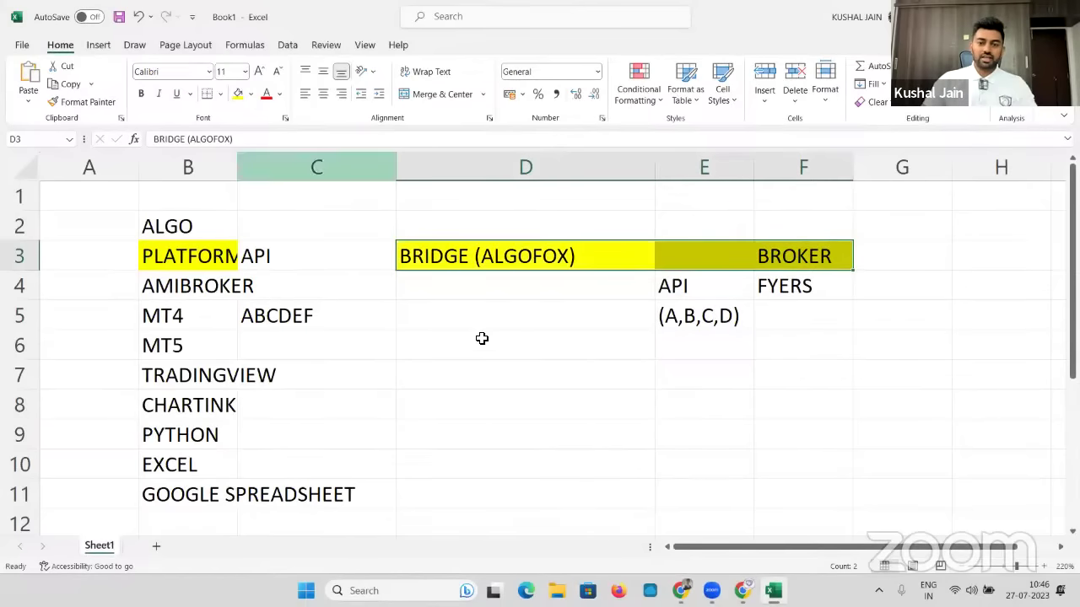
{"action": "left_click", "coordinate": [481, 337]}
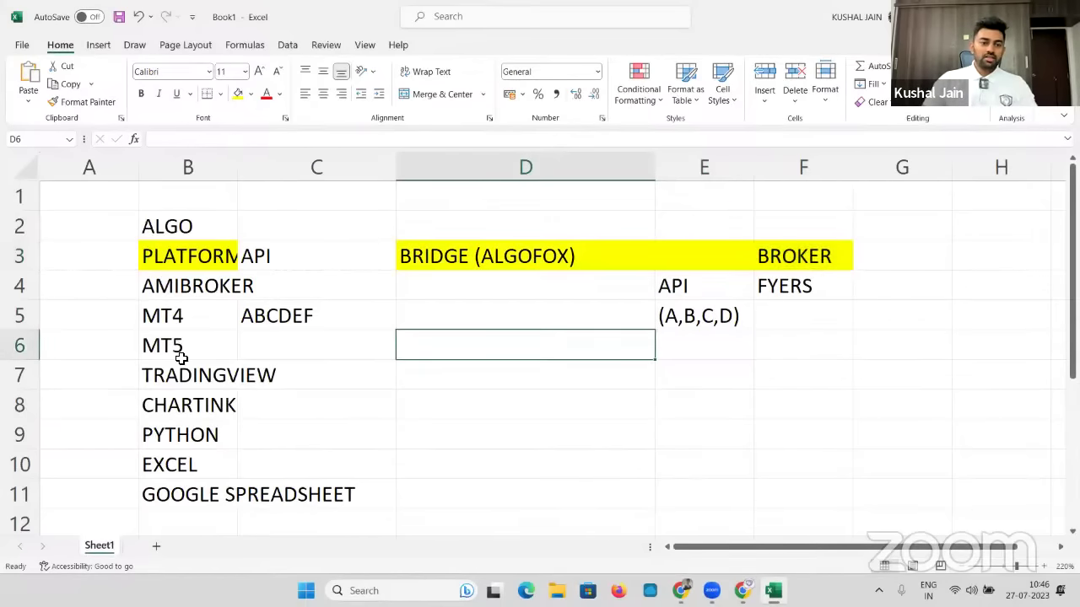
{"action": "left_click_drag", "start_coordinate": [177, 375], "coordinate": [443, 375]}
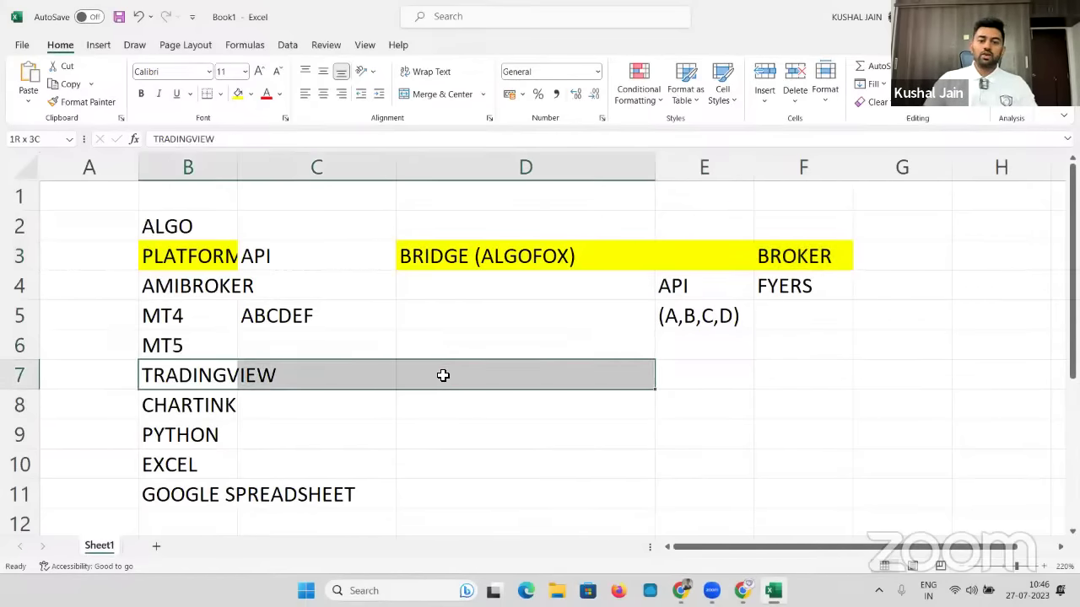
{"action": "left_click", "coordinate": [739, 588]}
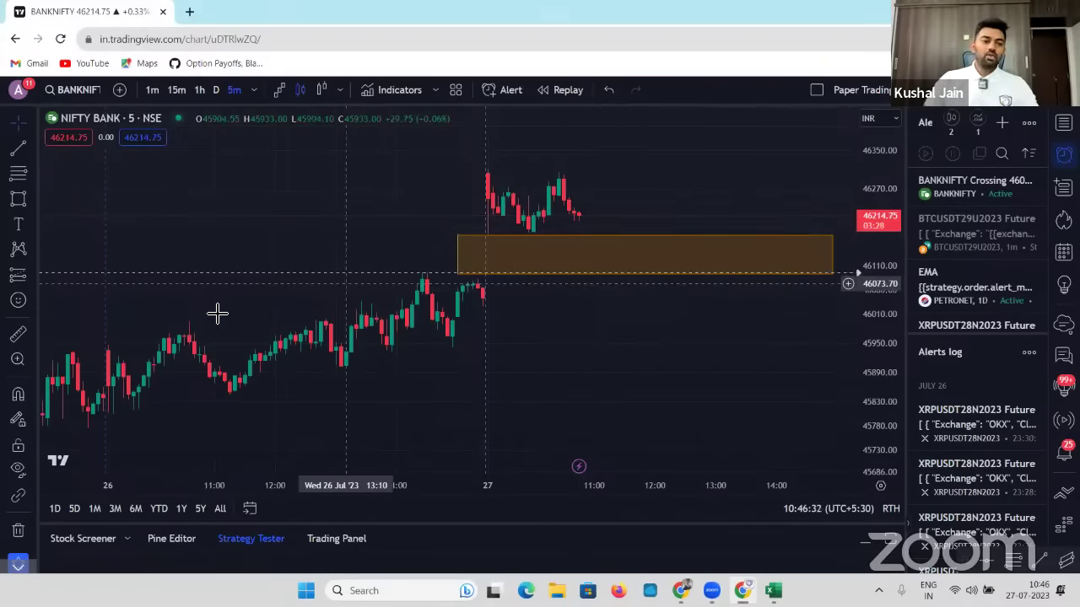
Draw a horizontal line at 46174.05 on the zone's top edge, then switch to 1-minute candles
{"action": "left_click", "coordinate": [32, 152]}
{"action": "left_click", "coordinate": [67, 155]}
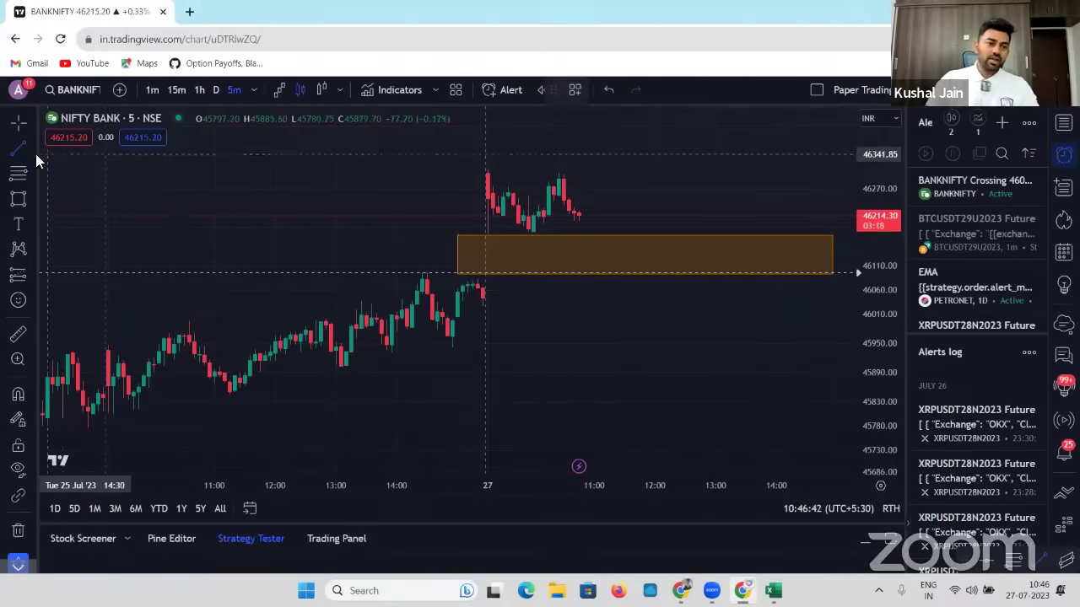
{"action": "left_click", "coordinate": [32, 154]}
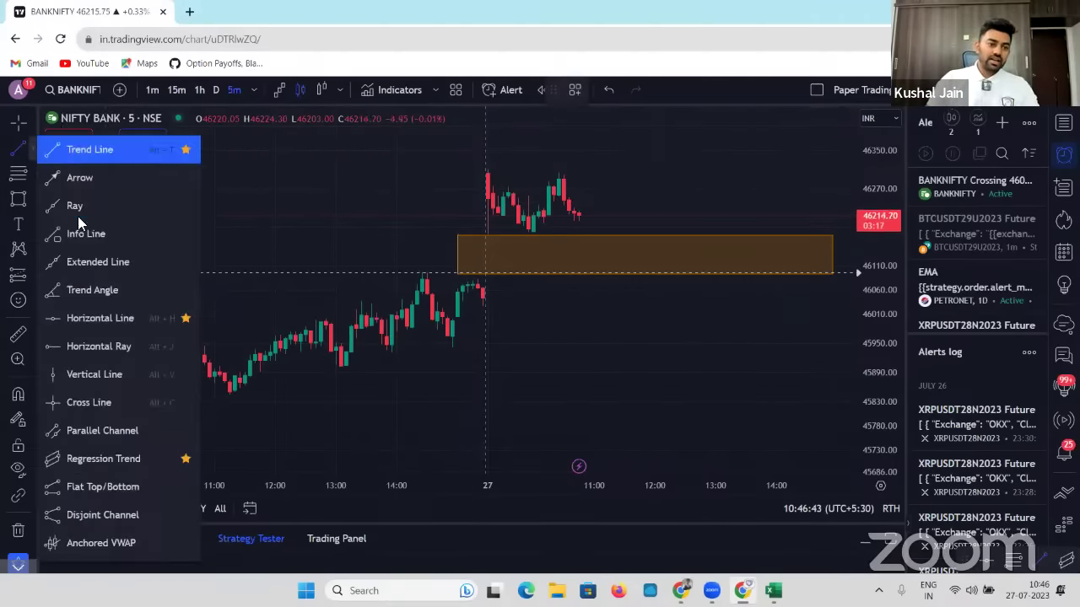
{"action": "left_click", "coordinate": [92, 326]}
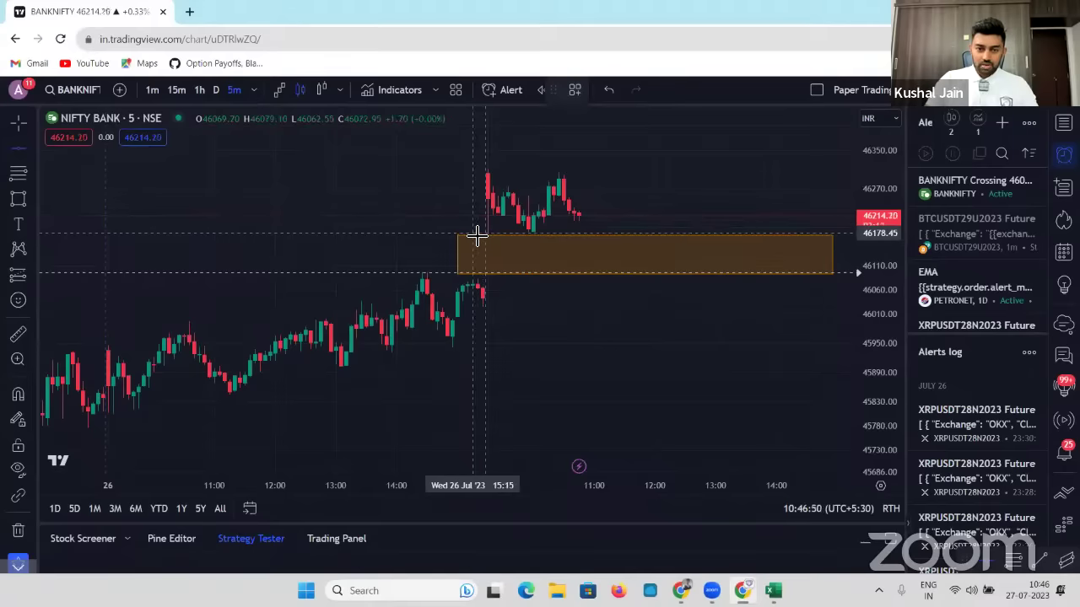
{"action": "left_click", "coordinate": [475, 237]}
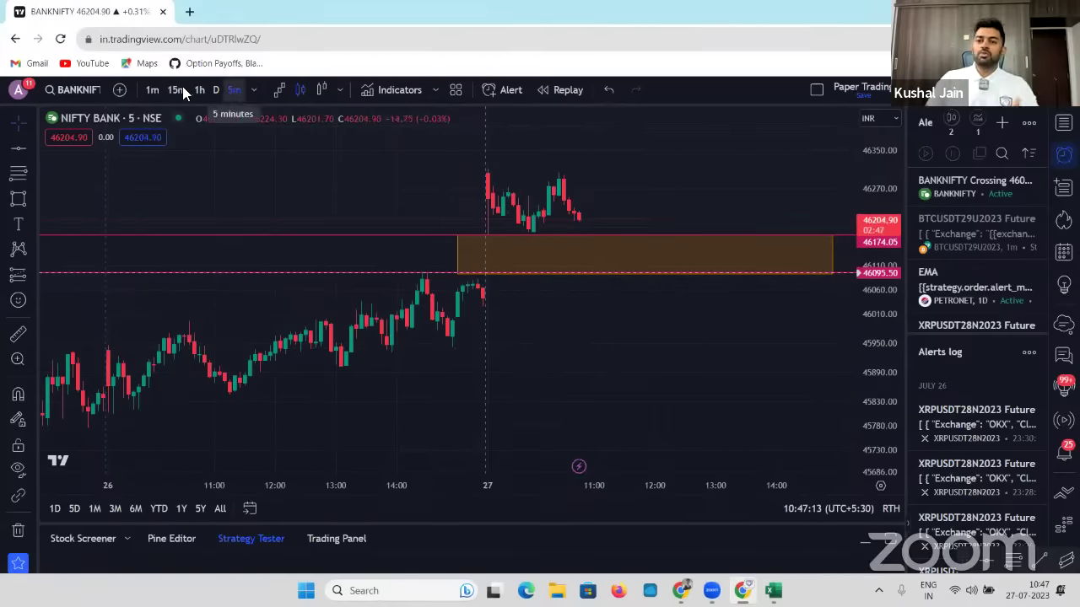
{"action": "left_click", "coordinate": [148, 90]}
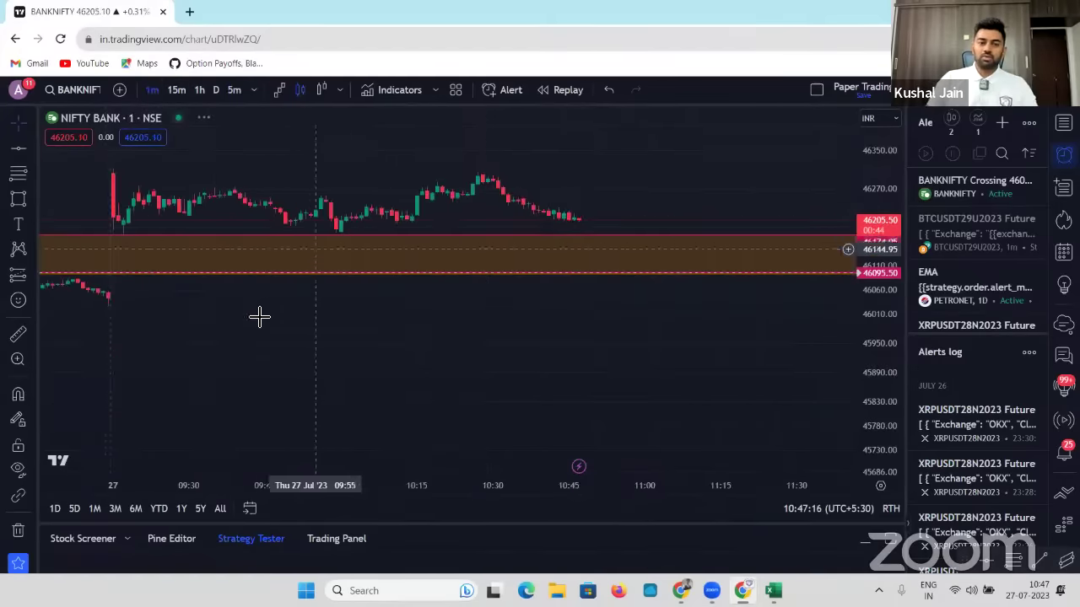
Zoom the NIFTY BANK chart out and in, toggling 1m and 5m intervals, ending on 5-minute
{"action": "scroll", "coordinate": [309, 357], "scroll_direction": "left", "scroll_amount": 3}
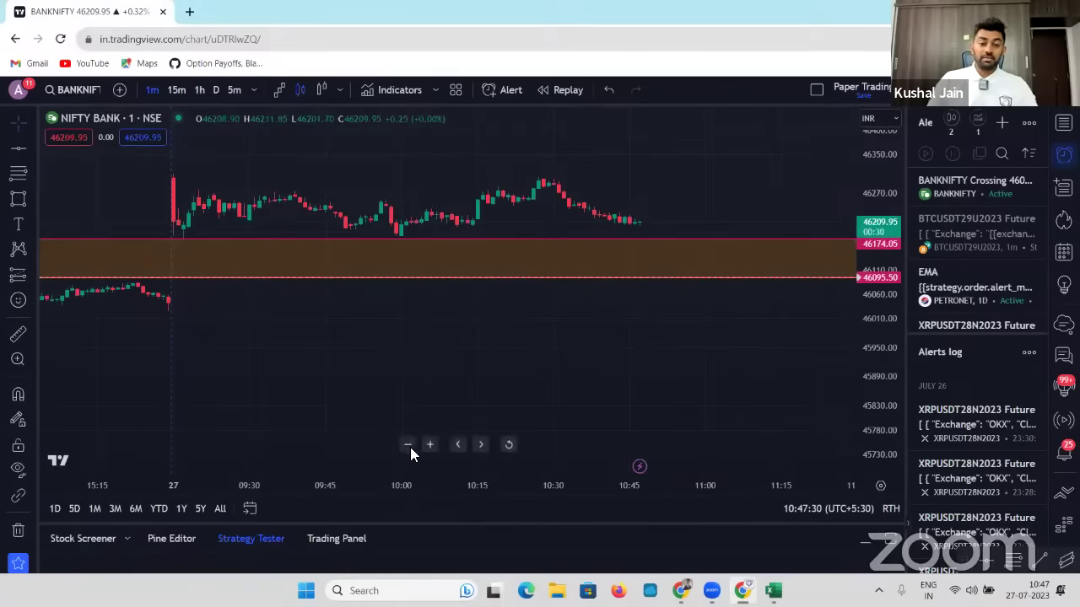
{"action": "left_click", "coordinate": [405, 445]}
{"action": "left_click", "coordinate": [404, 445]}
{"action": "left_click_drag", "start_coordinate": [470, 358], "coordinate": [453, 363]}
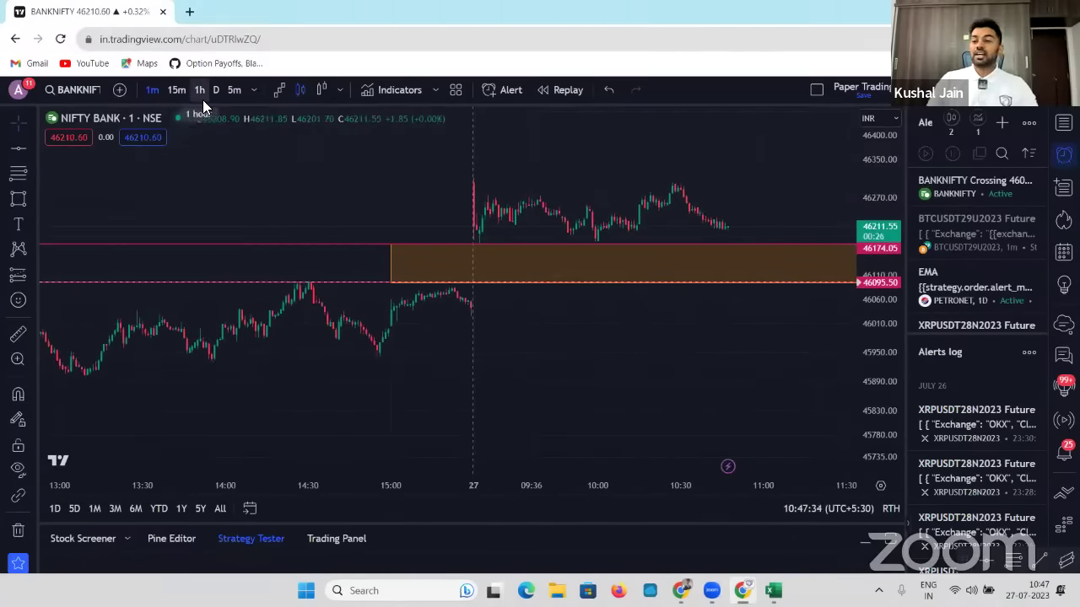
{"action": "left_click", "coordinate": [232, 91]}
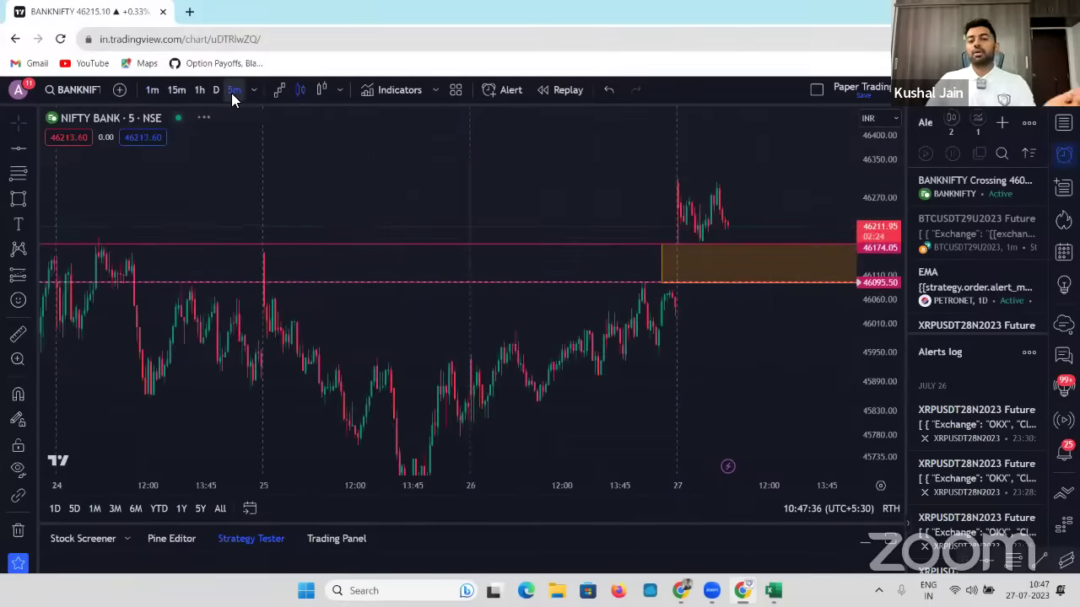
{"action": "left_click", "coordinate": [429, 445]}
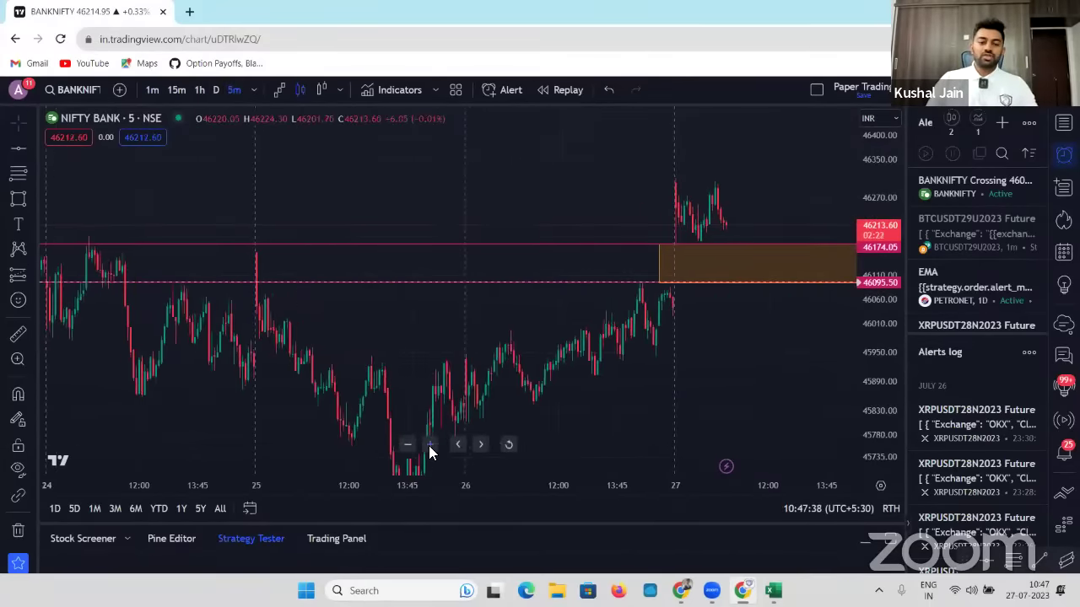
{"action": "left_click", "coordinate": [428, 445]}
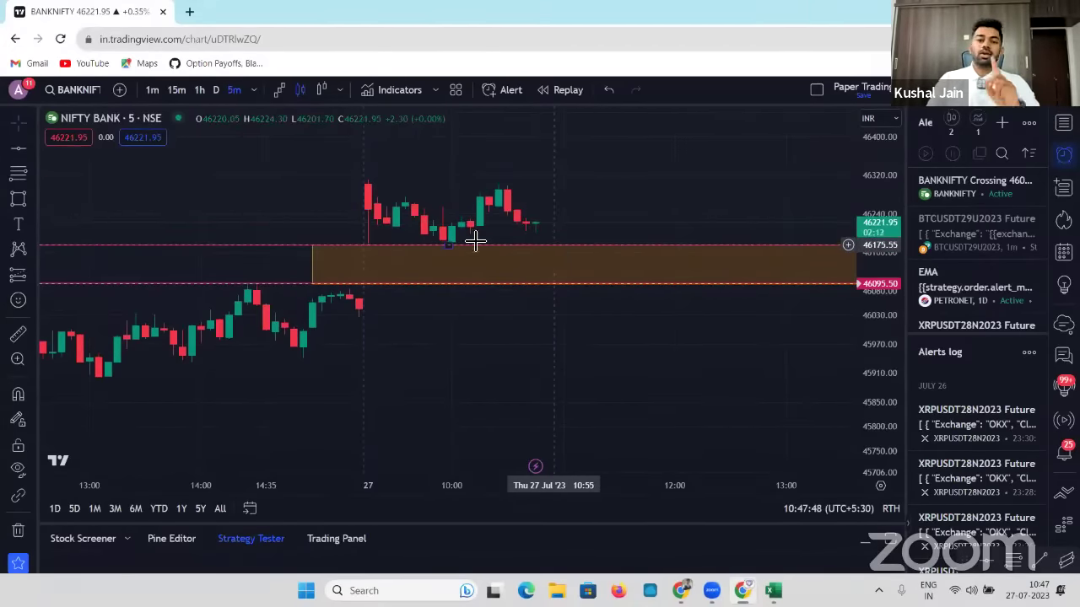
{"action": "left_click", "coordinate": [156, 88]}
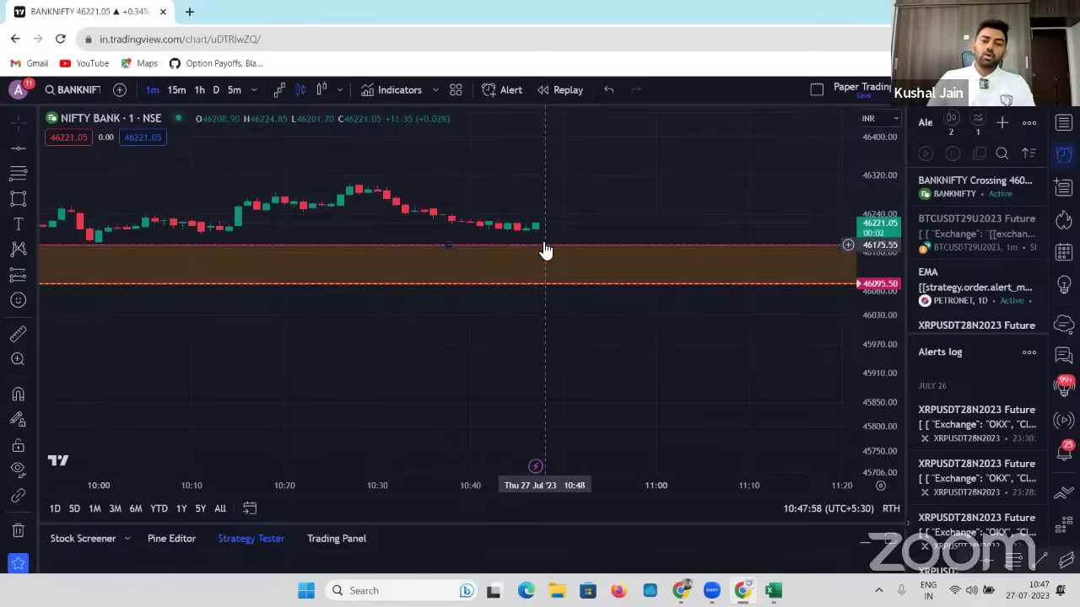
{"action": "left_click", "coordinate": [233, 95]}
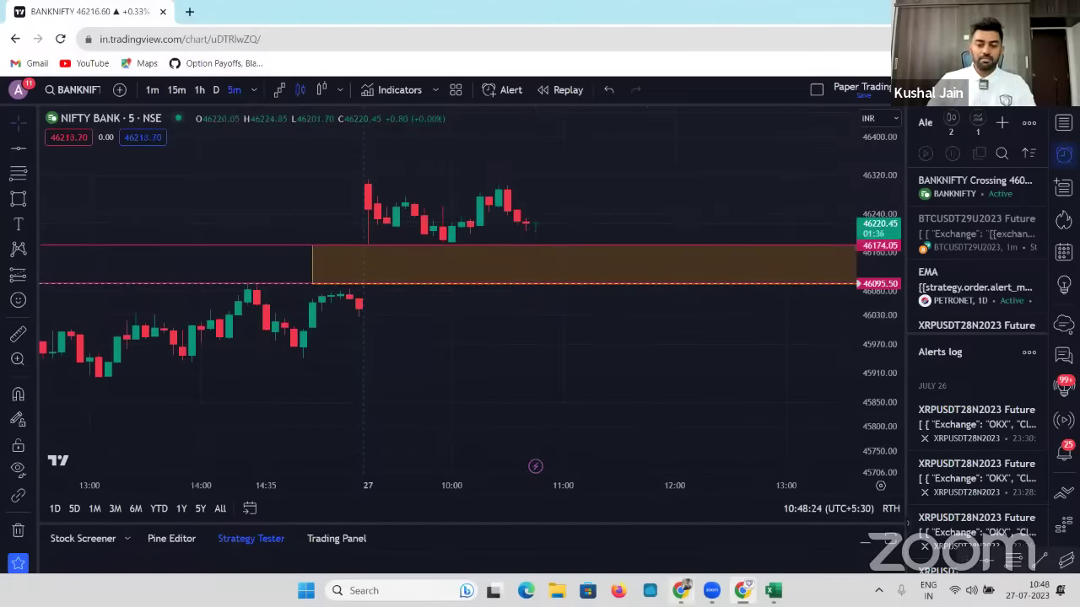
Delete the NIFTY BUYER and NIFTY WRITER entries from the Algofox options watchlist
{"action": "left_click", "coordinate": [681, 588]}
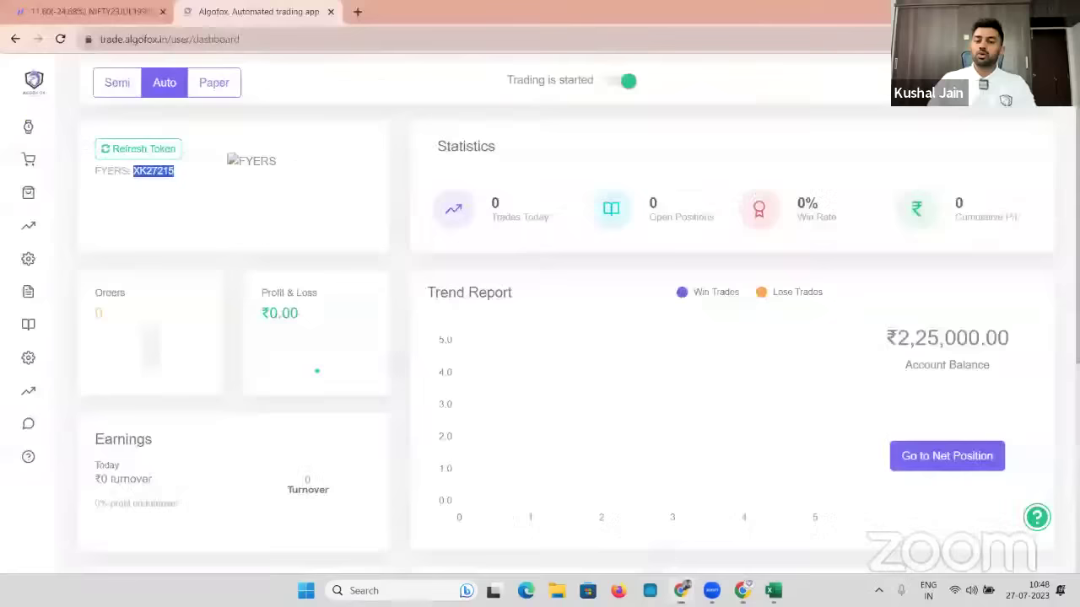
{"action": "left_click", "coordinate": [36, 128]}
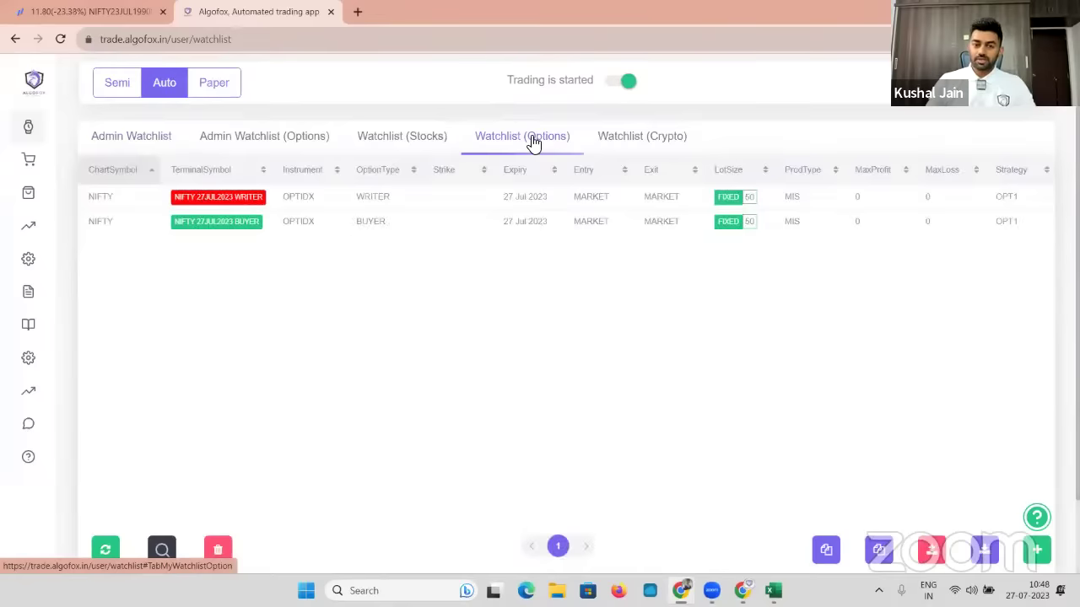
{"action": "left_click", "coordinate": [189, 222]}
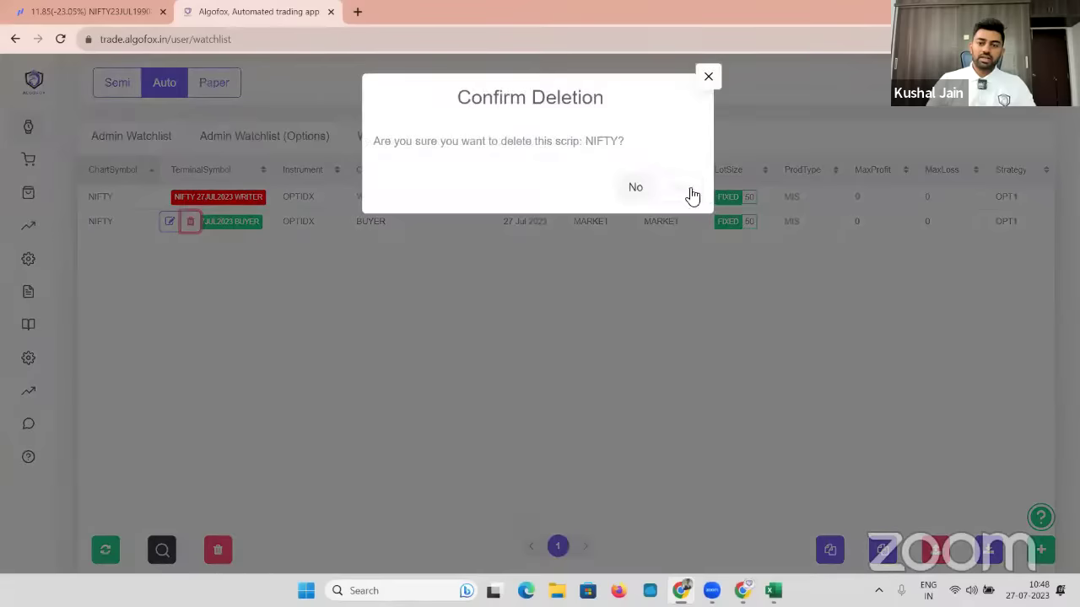
{"action": "left_click", "coordinate": [687, 190]}
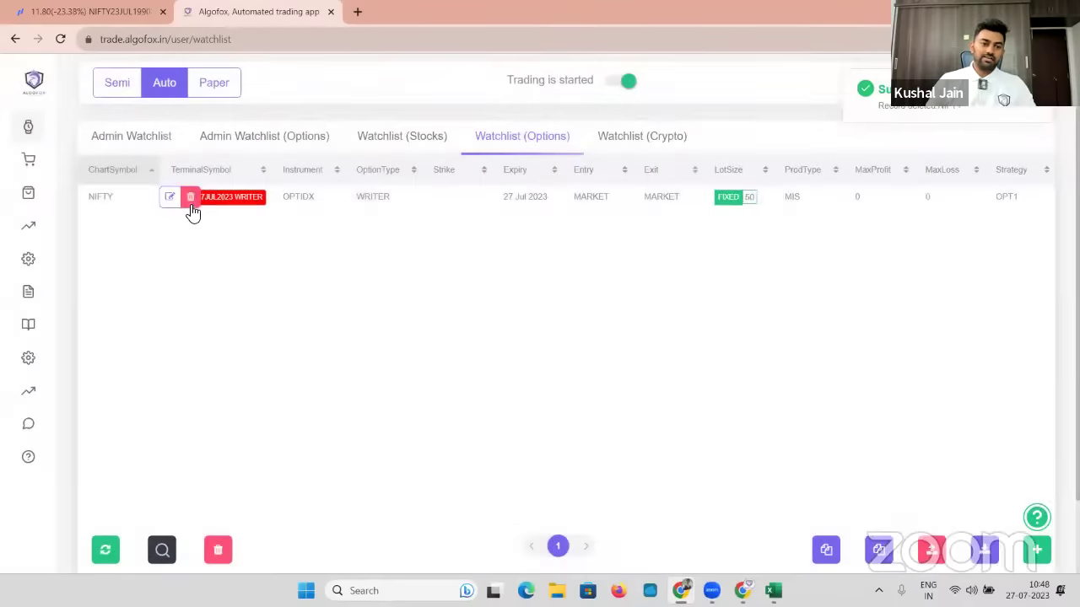
{"action": "left_click", "coordinate": [190, 202]}
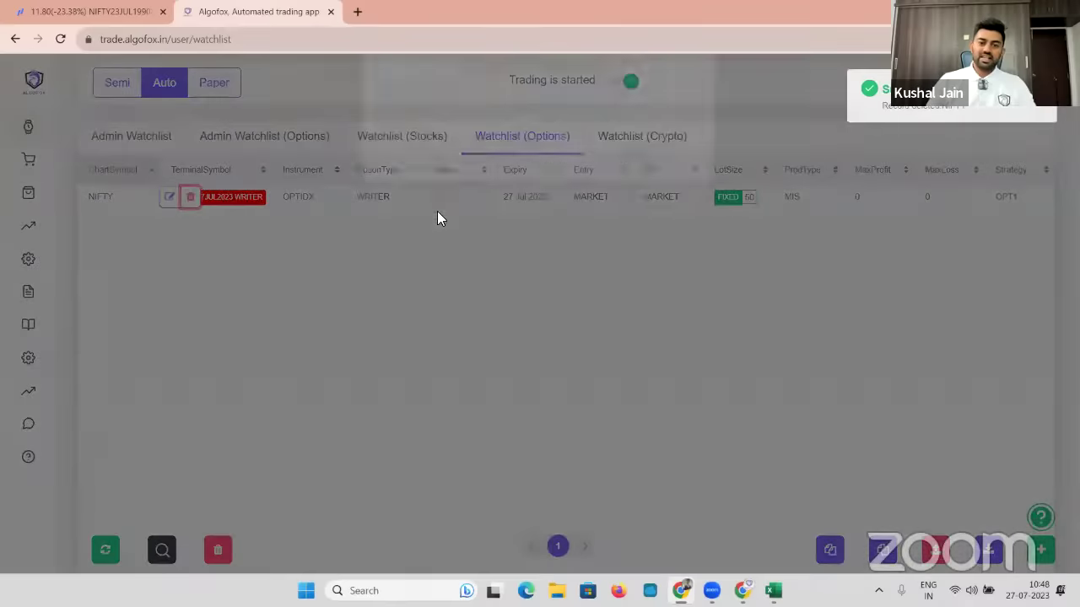
{"action": "left_click", "coordinate": [690, 188]}
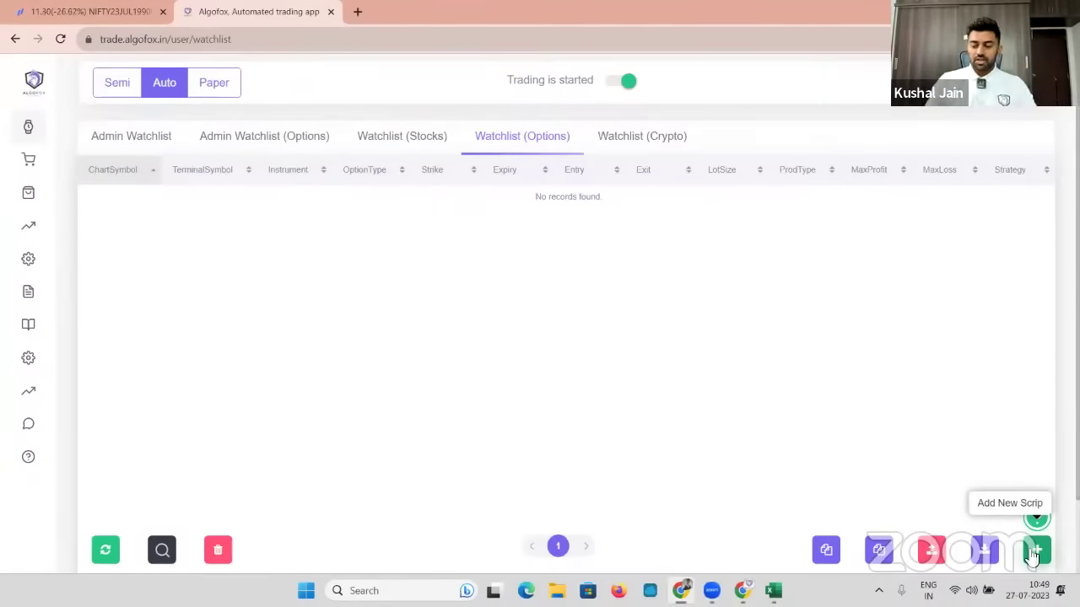
Start a new options scrip and pick BANKNIFTY 27JUL 36500 CE from a BANKNI search
{"action": "left_click", "coordinate": [1034, 552]}
{"action": "mouse_move", "coordinate": [727, 323]}
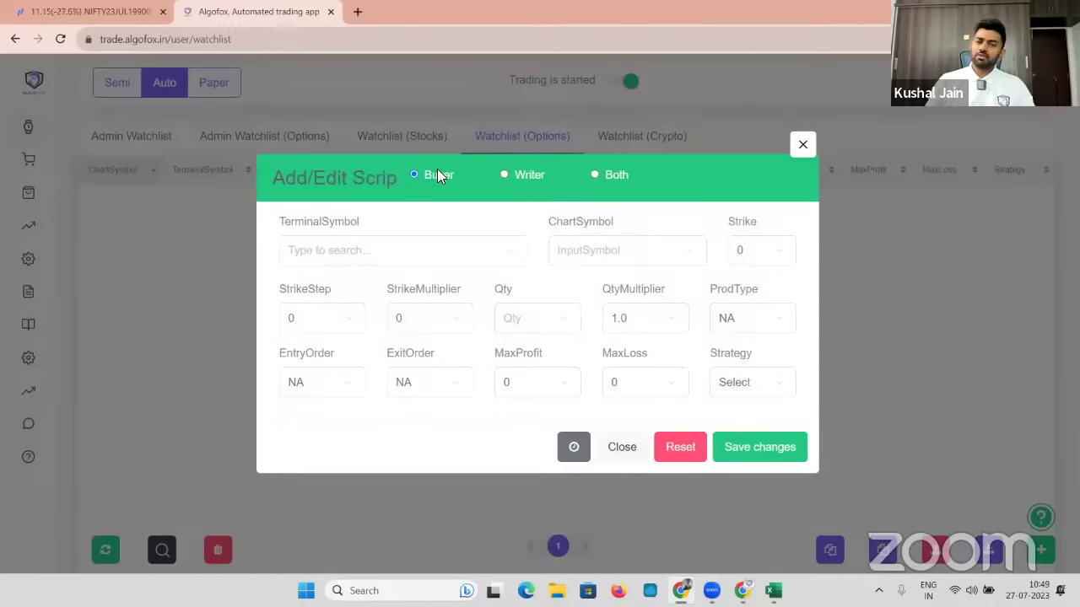
{"action": "left_click", "coordinate": [388, 249]}
{"action": "type", "text": "BAN"}
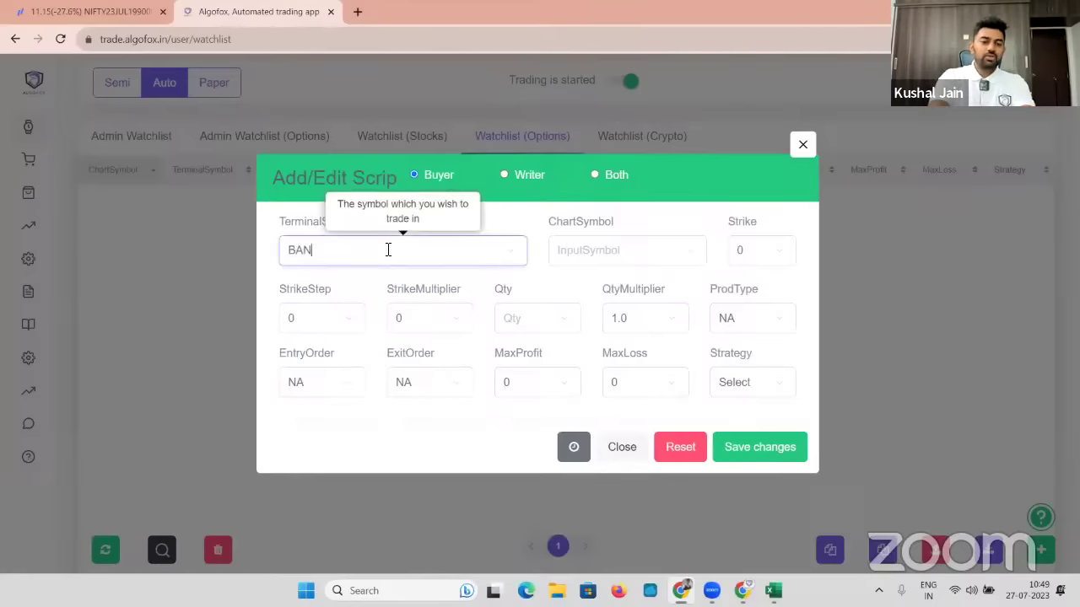
{"action": "type", "text": "KNI"}
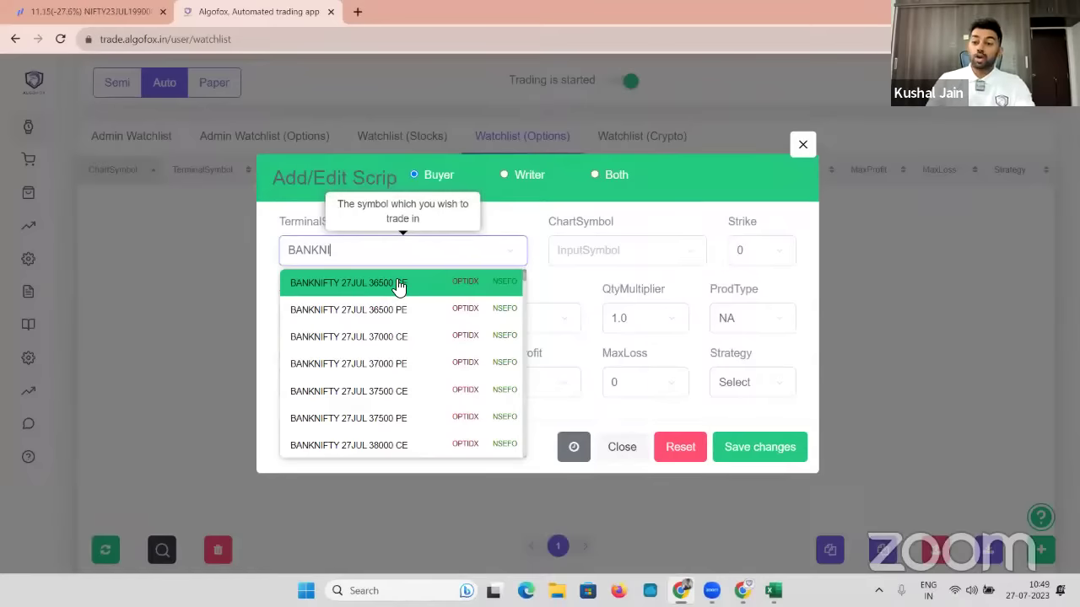
{"action": "left_click", "coordinate": [372, 284]}
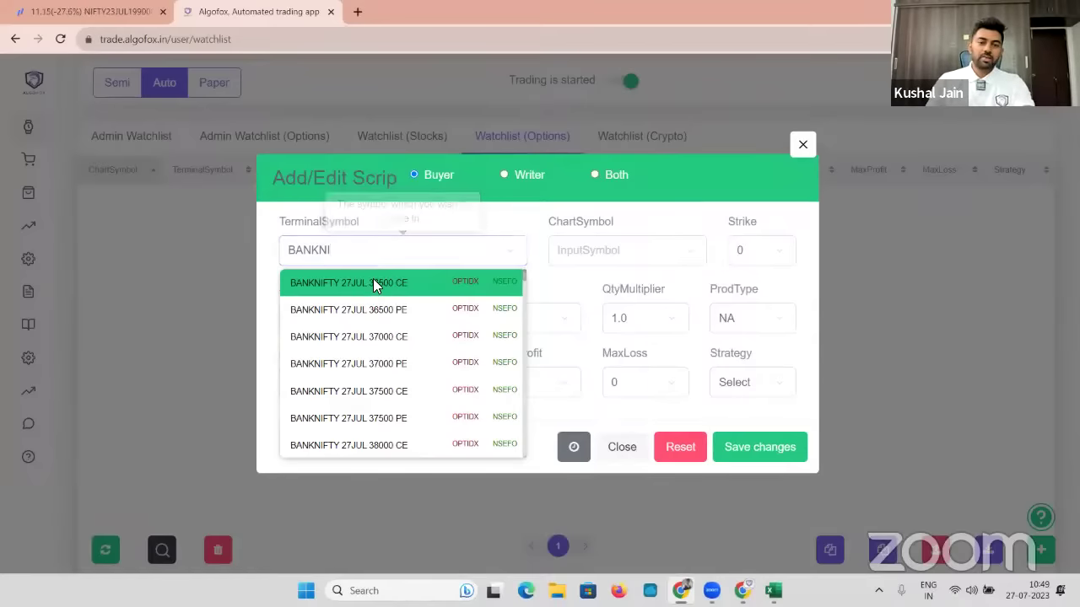
Confirm the exact BANKNIFTY symbol name in TradingView's Symbol Search
{"action": "left_click", "coordinate": [91, 12]}
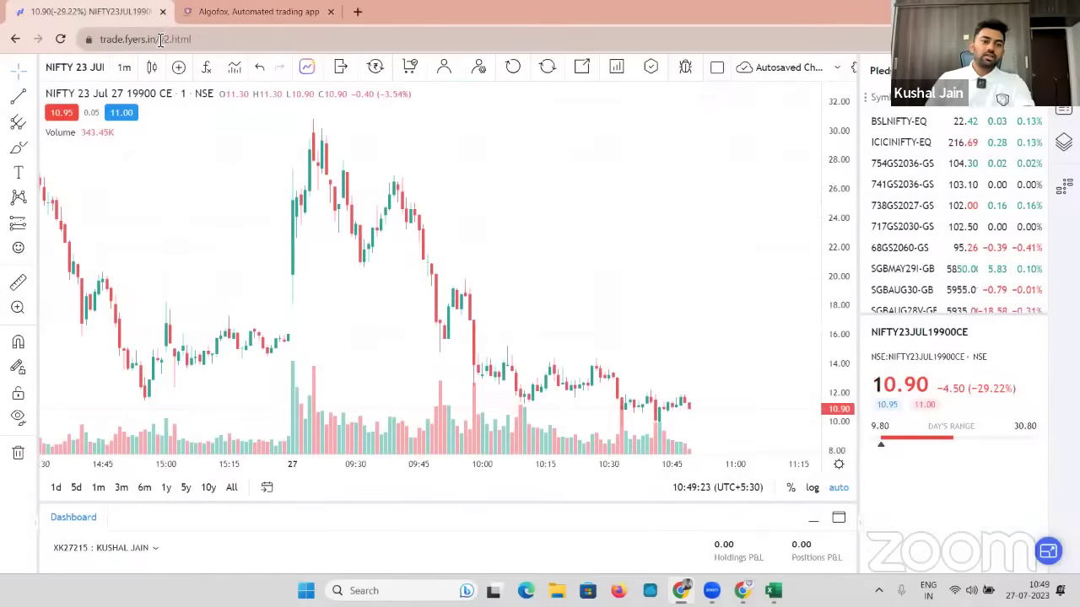
{"action": "left_click", "coordinate": [253, 12]}
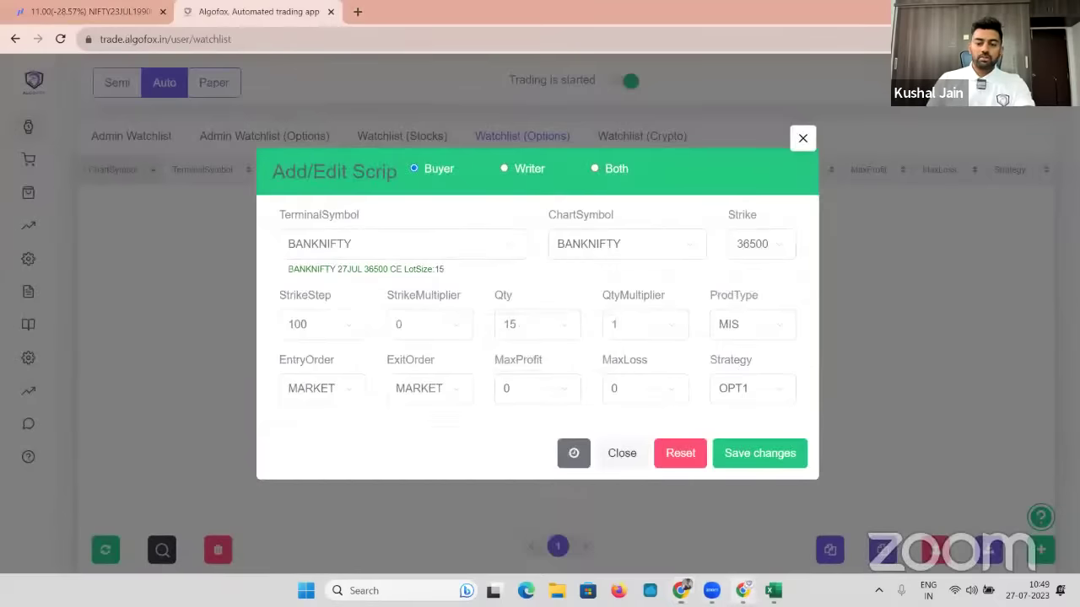
{"action": "left_click", "coordinate": [742, 590]}
{"action": "left_click", "coordinate": [102, 90]}
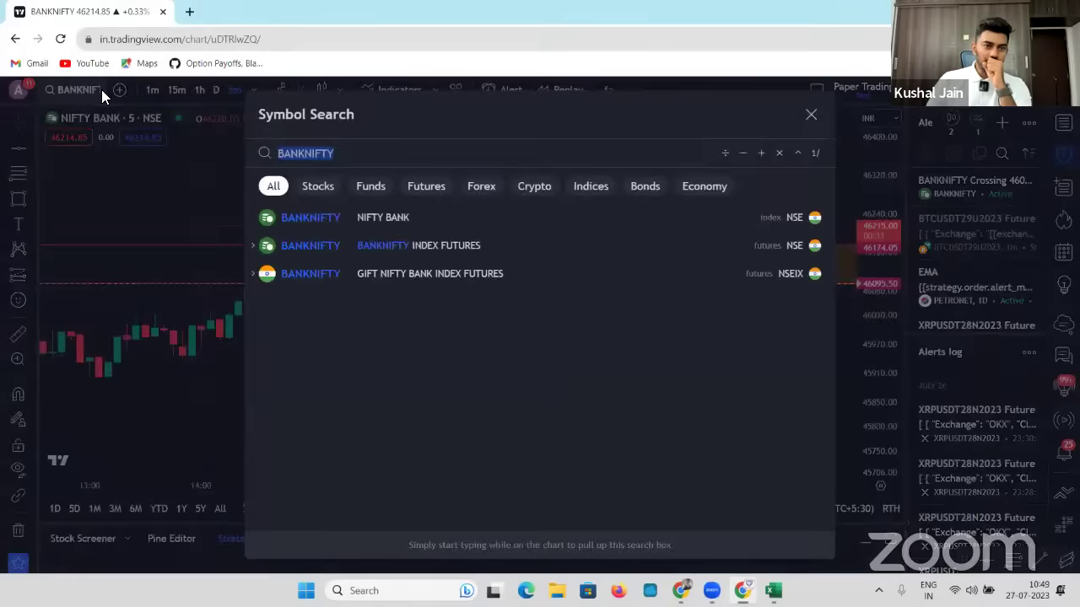
{"action": "left_click", "coordinate": [167, 175]}
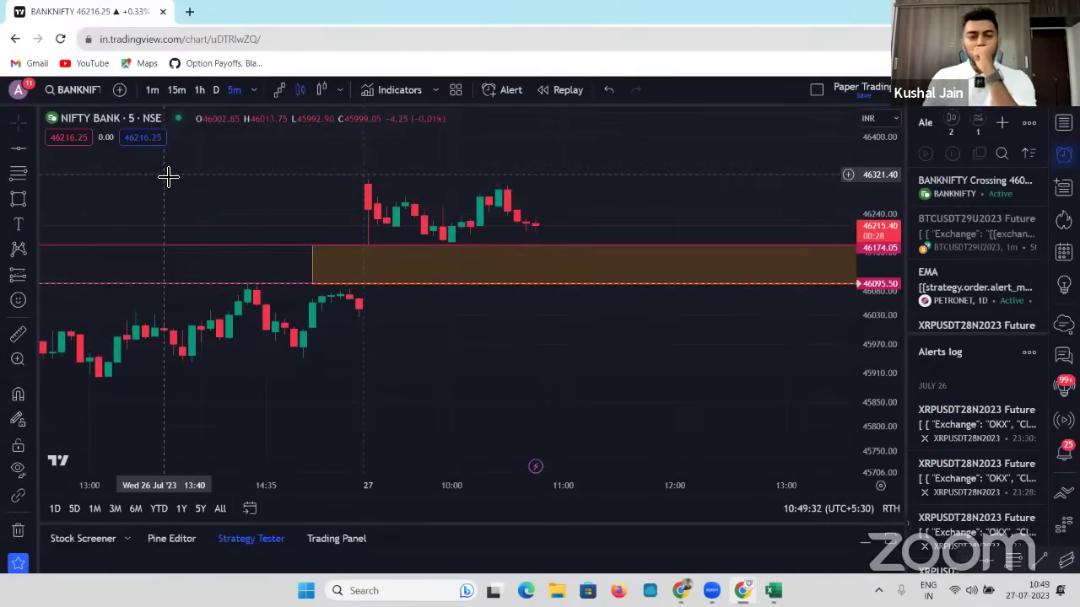
Review the scrip's strike settings: StrikeStep 100 and StrikeMultiplier 0
{"action": "left_click", "coordinate": [679, 590]}
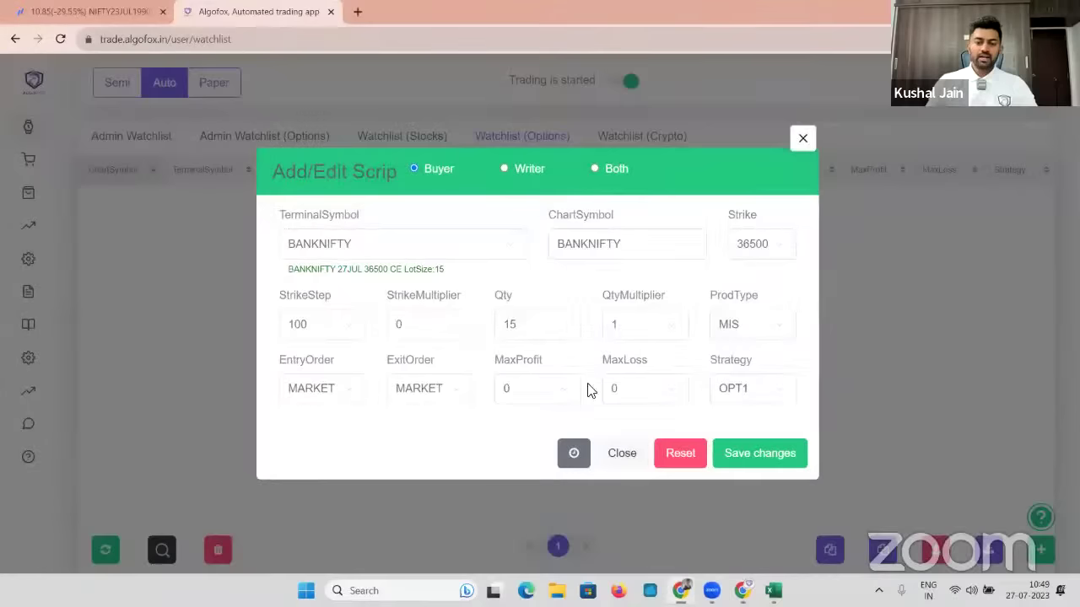
{"action": "left_click", "coordinate": [631, 245]}
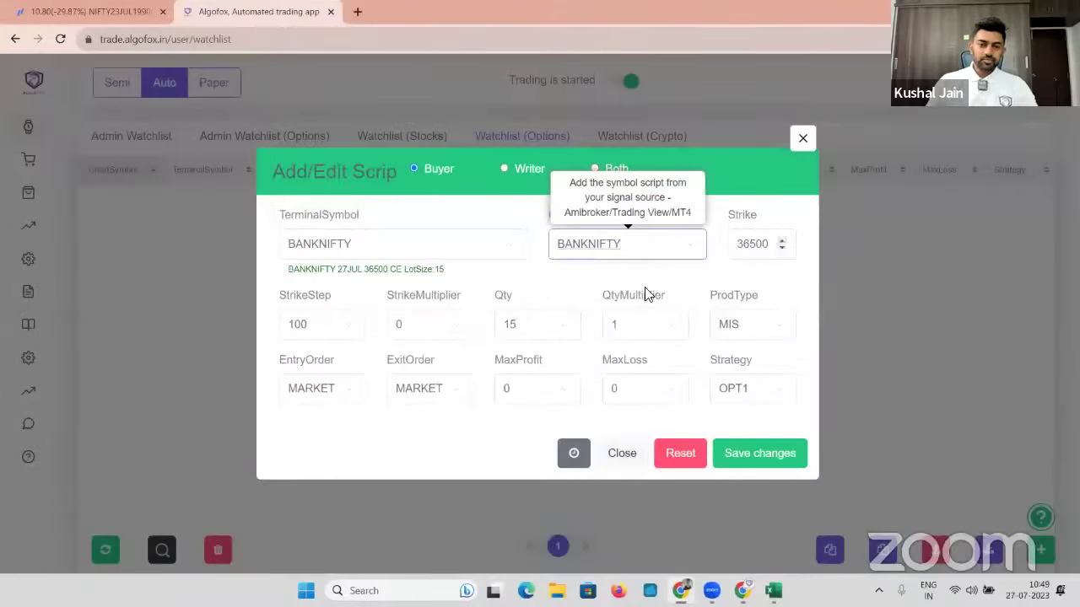
{"action": "double_click", "coordinate": [316, 328]}
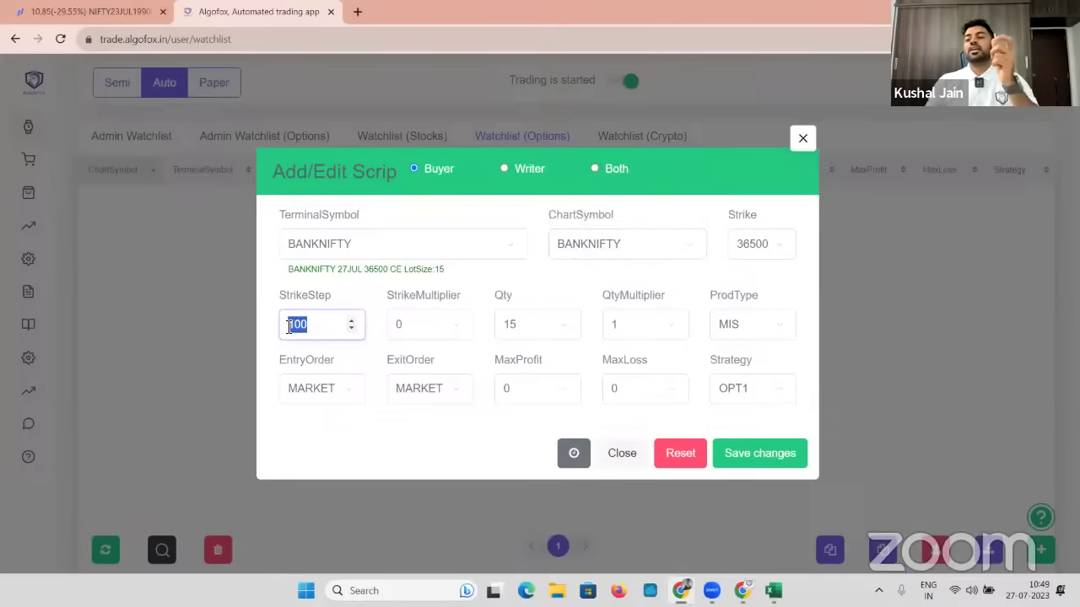
{"action": "double_click", "coordinate": [393, 326]}
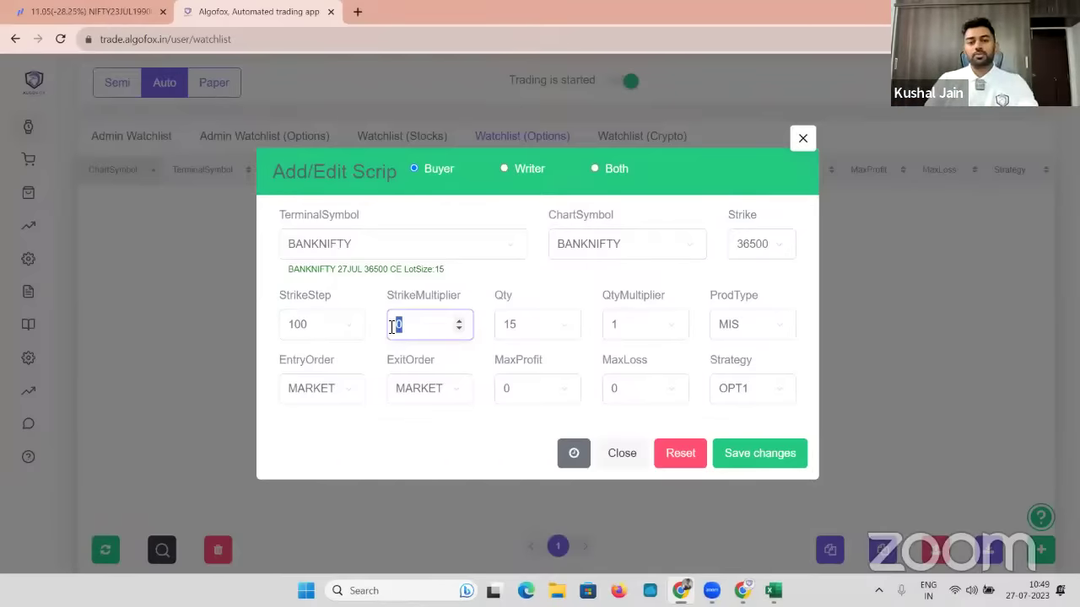
{"action": "left_click", "coordinate": [410, 329]}
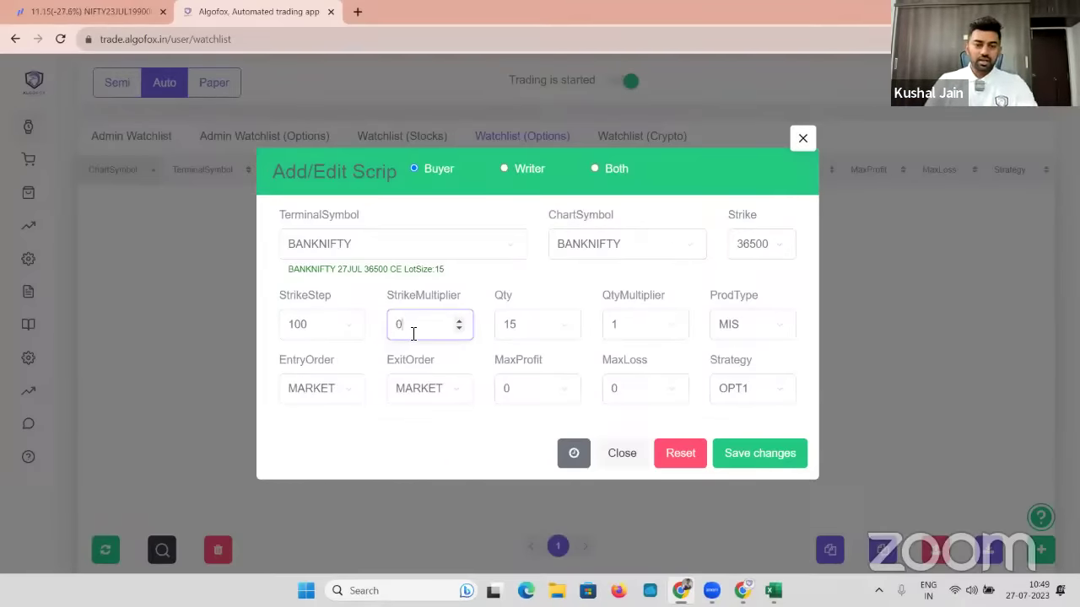
{"action": "double_click", "coordinate": [397, 324]}
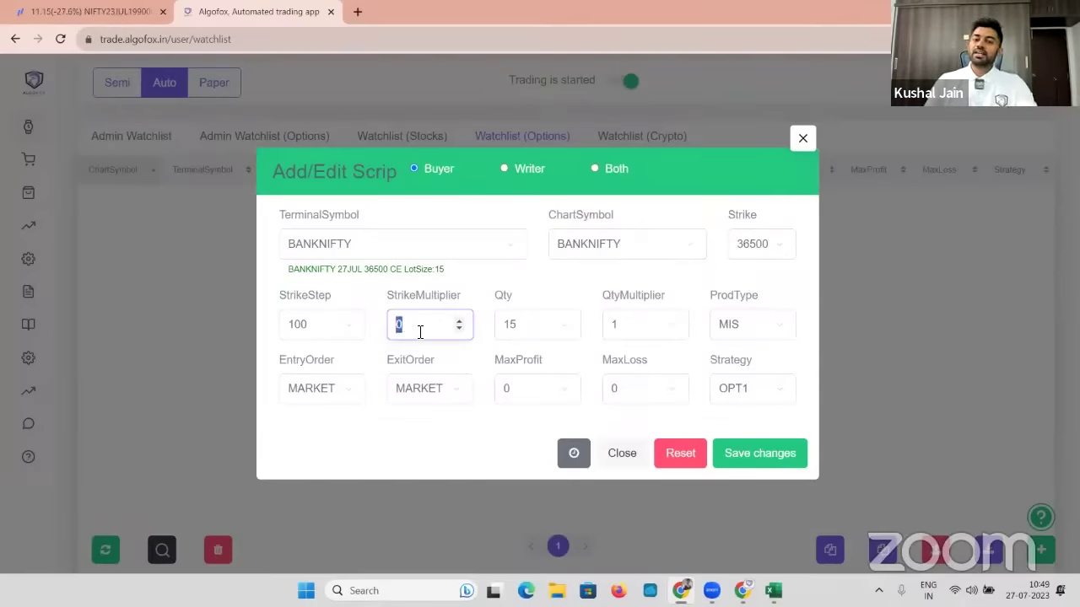
{"action": "left_click", "coordinate": [420, 331]}
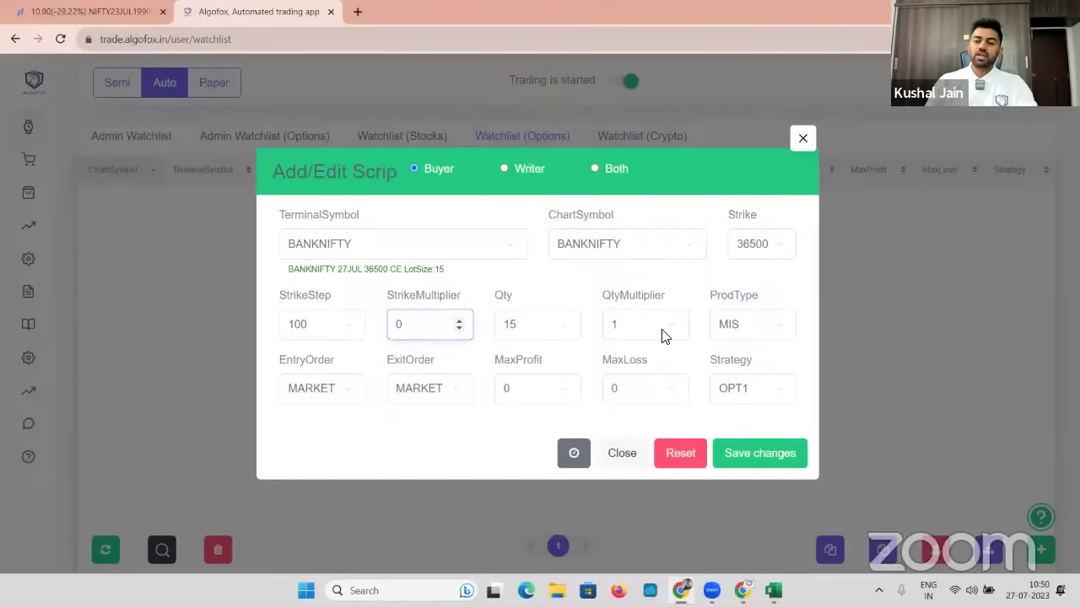
Keep MIS as product type, save the BANKNIFTY buyer scrip, and return to Excel
{"action": "left_click", "coordinate": [730, 324]}
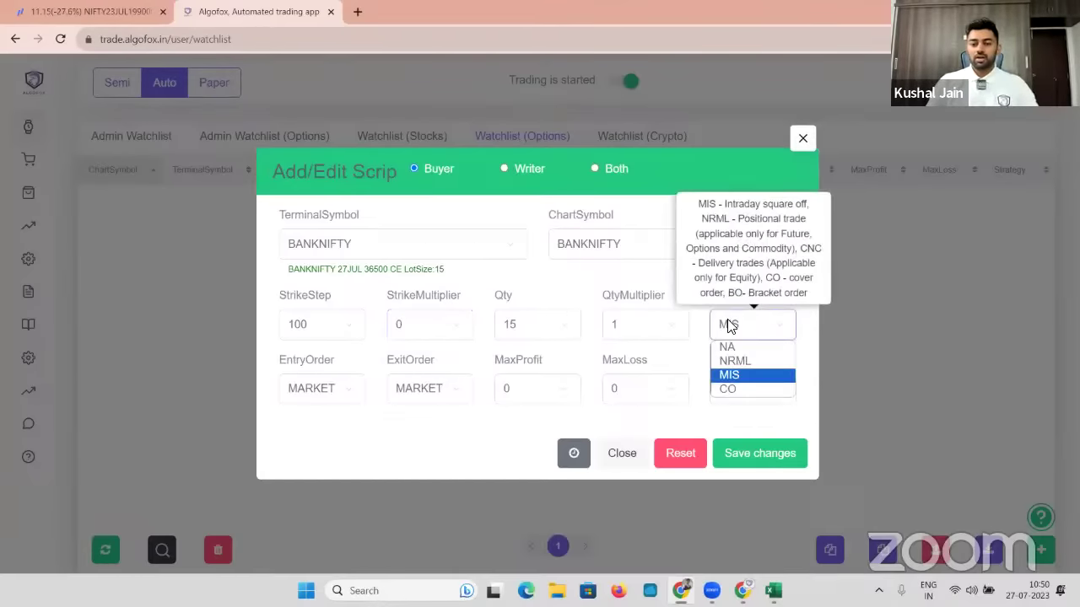
{"action": "left_click", "coordinate": [728, 376]}
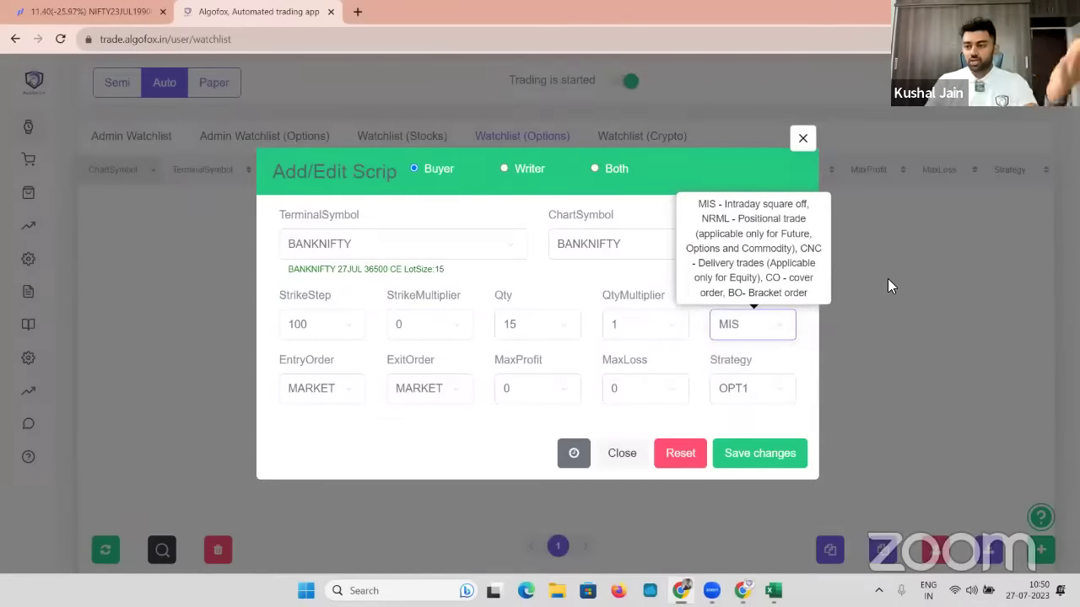
{"action": "left_click", "coordinate": [749, 334]}
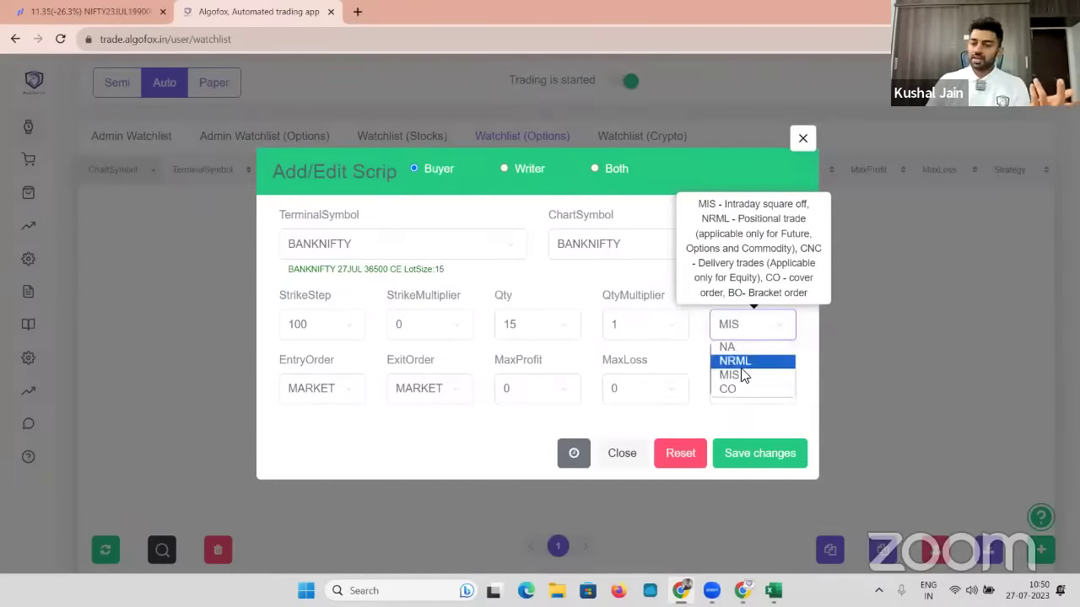
{"action": "left_click", "coordinate": [741, 376]}
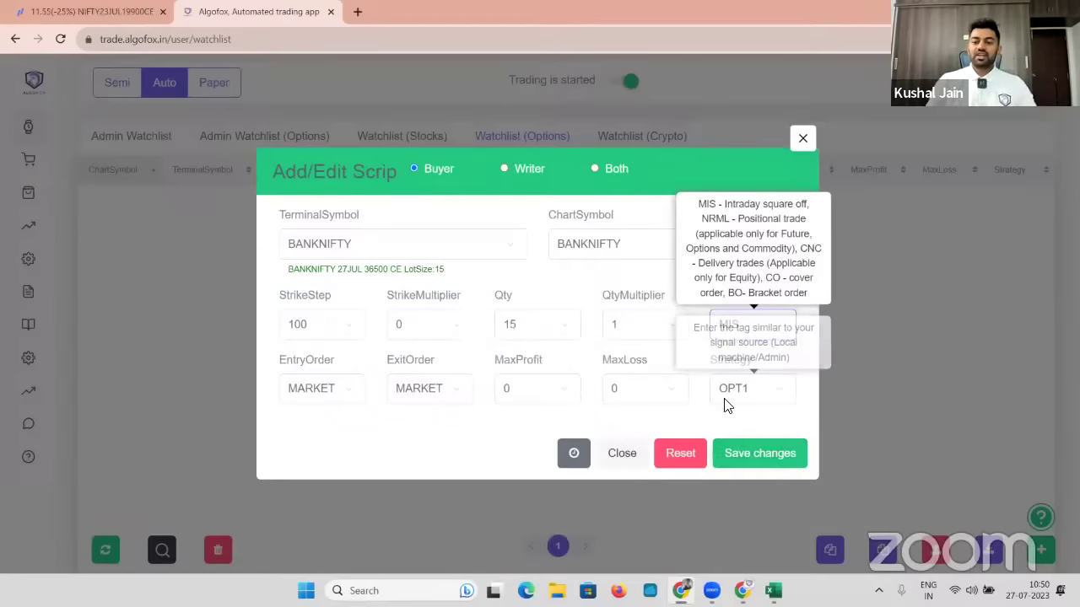
{"action": "left_click", "coordinate": [753, 453]}
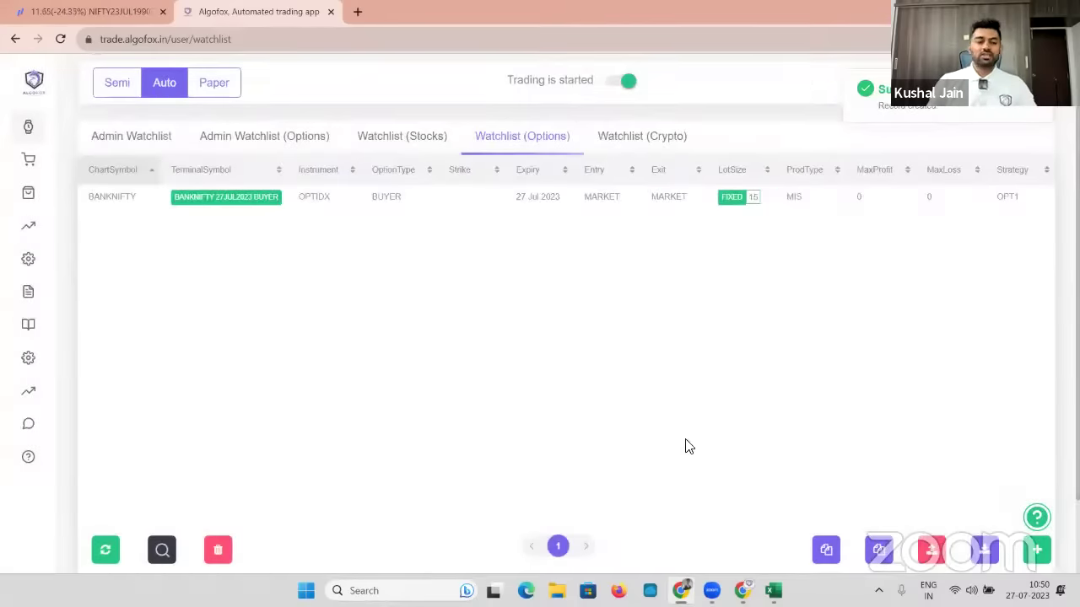
{"action": "mouse_move", "coordinate": [94, 206]}
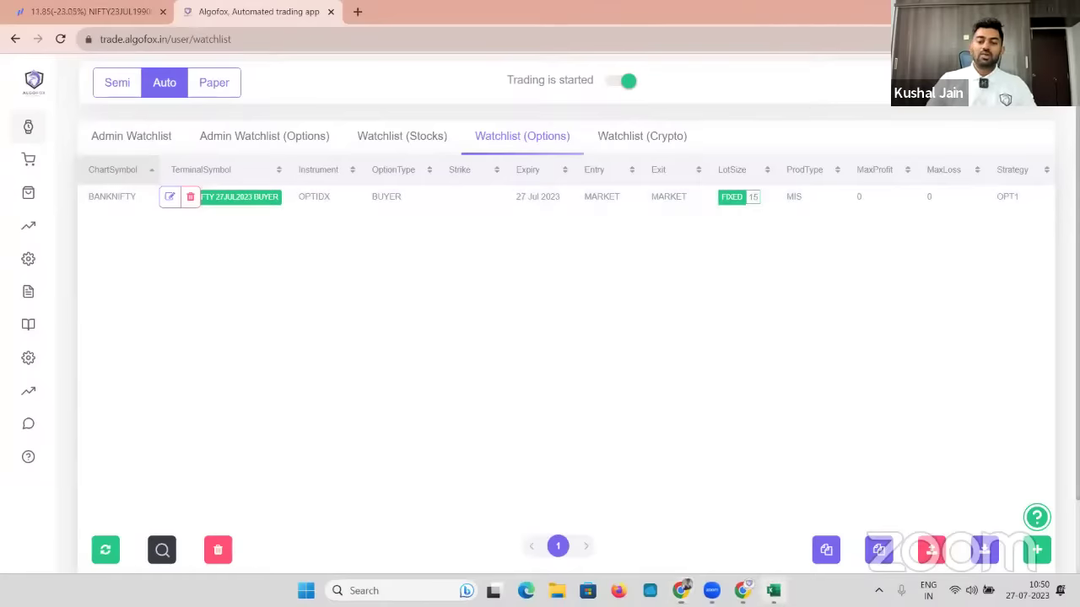
{"action": "left_click", "coordinate": [773, 590]}
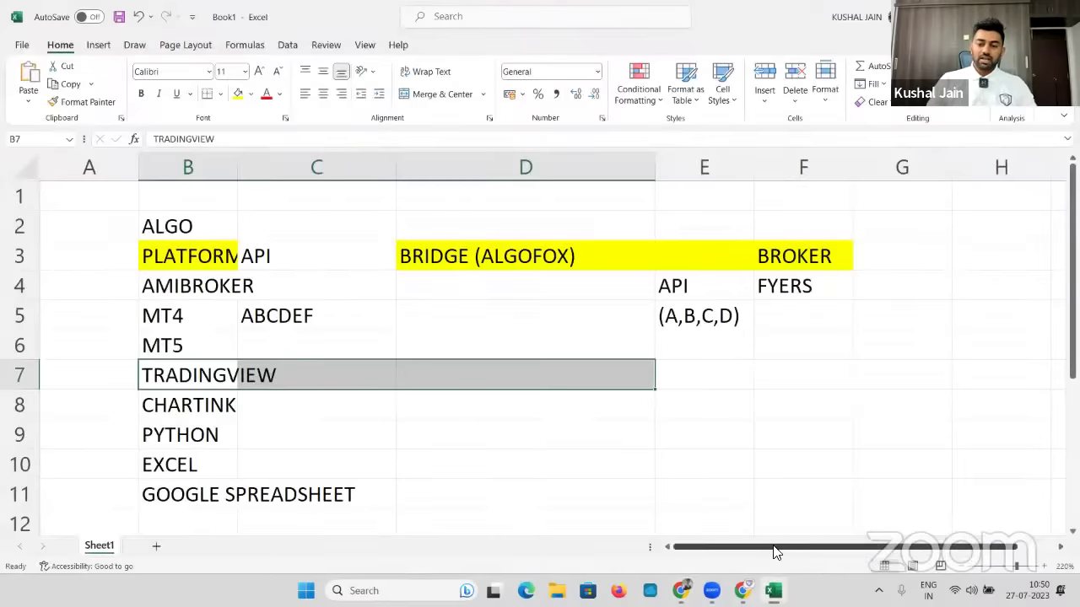
Enter BUY, SELL, SHORT and COVER down cells H3 to H6
{"action": "left_click_drag", "start_coordinate": [776, 552], "coordinate": [834, 560]}
{"action": "left_click", "coordinate": [891, 249]}
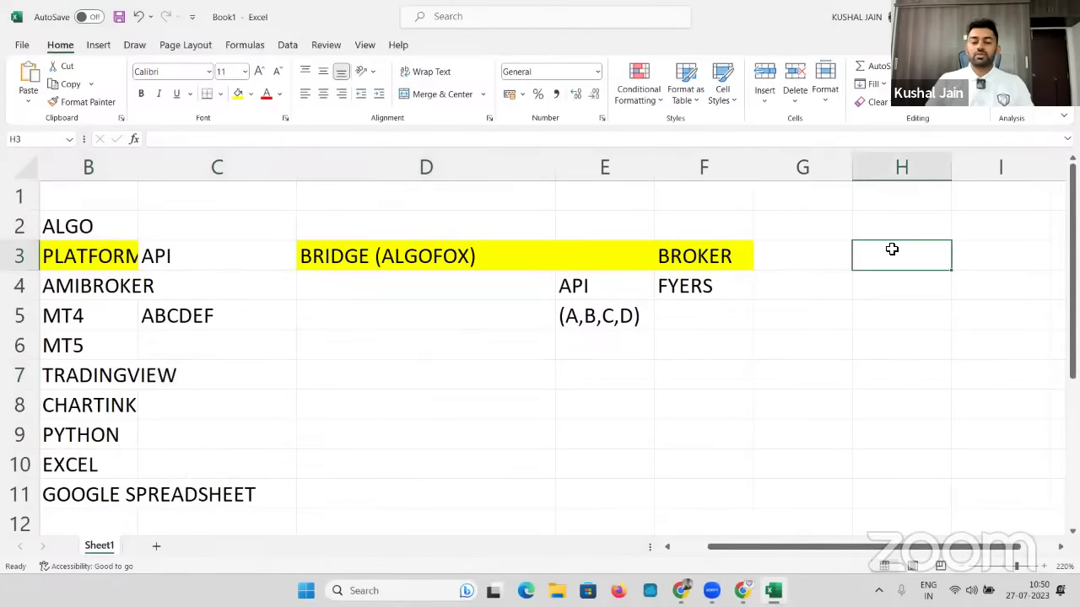
{"action": "type", "text": "BUY"}
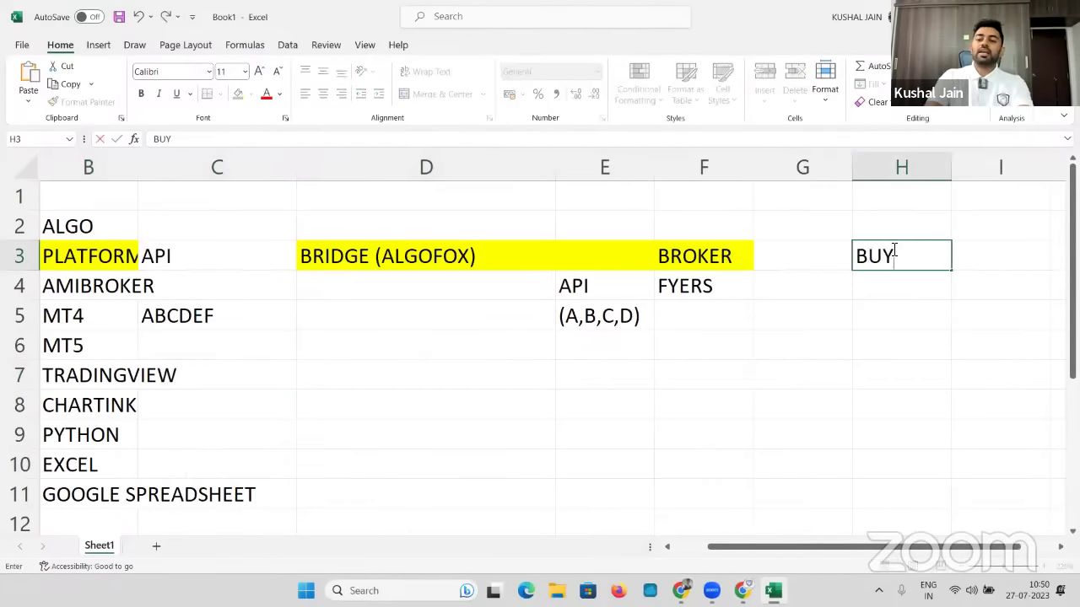
{"action": "key", "text": "Return"}
{"action": "type", "text": "SELL"}
{"action": "key", "text": "Return"}
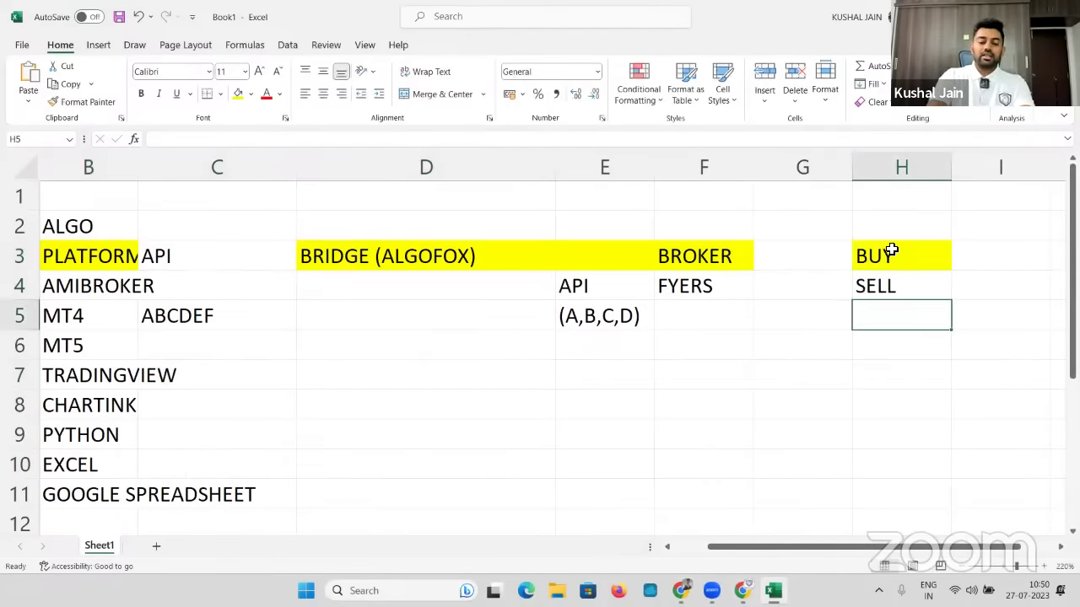
{"action": "type", "text": "SHORT"}
{"action": "key", "text": "Return"}
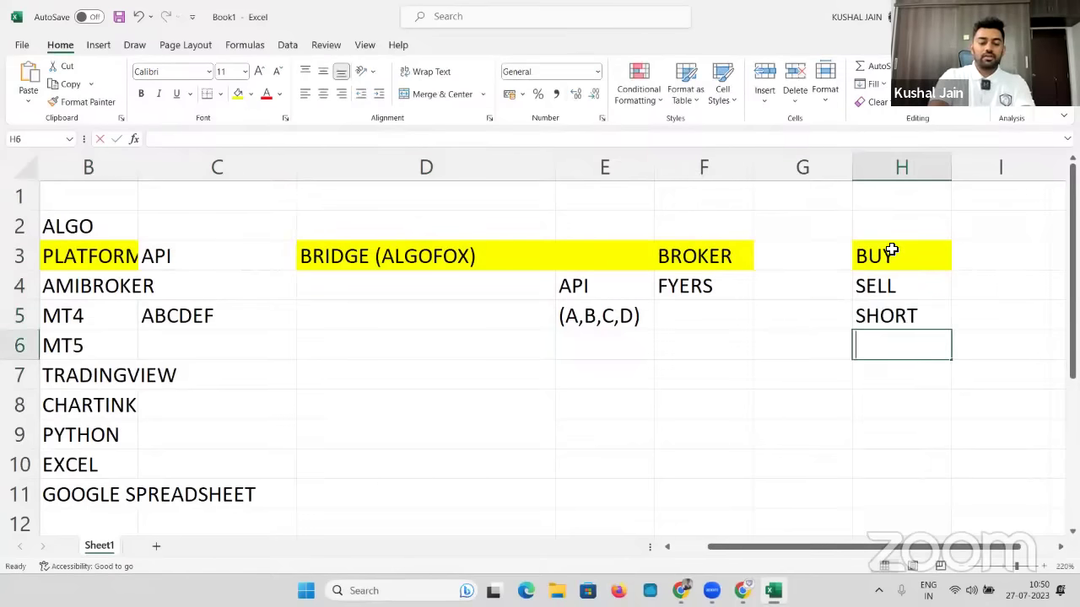
{"action": "type", "text": "COVER"}
{"action": "key", "text": "Up"}
{"action": "key", "text": "Up"}
{"action": "key", "text": "Up"}
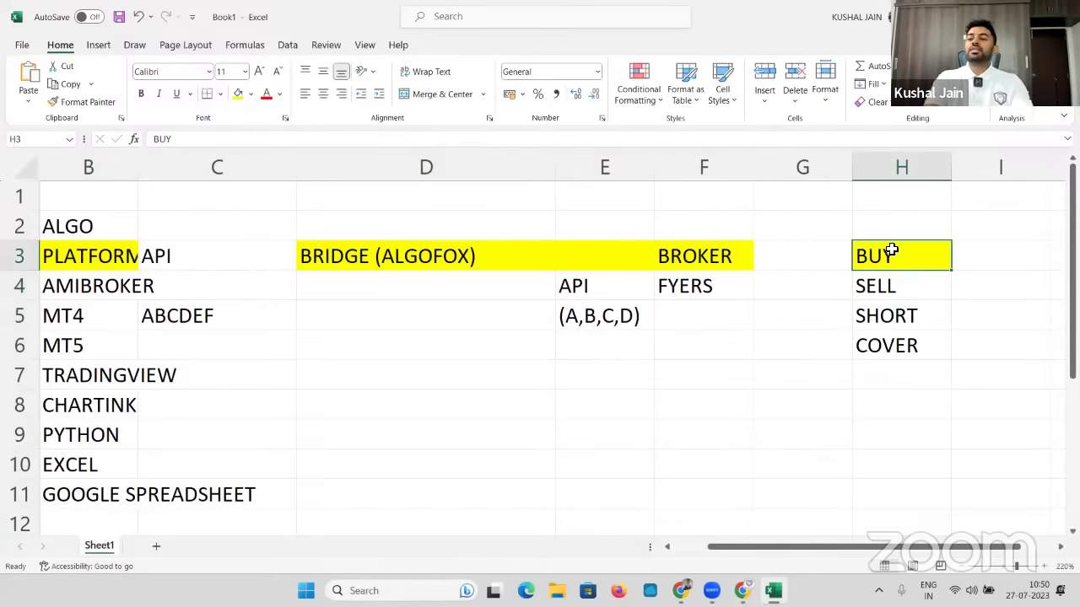
Step through the empty cells I3 to I6 beside the new list
{"action": "key", "text": "Right"}
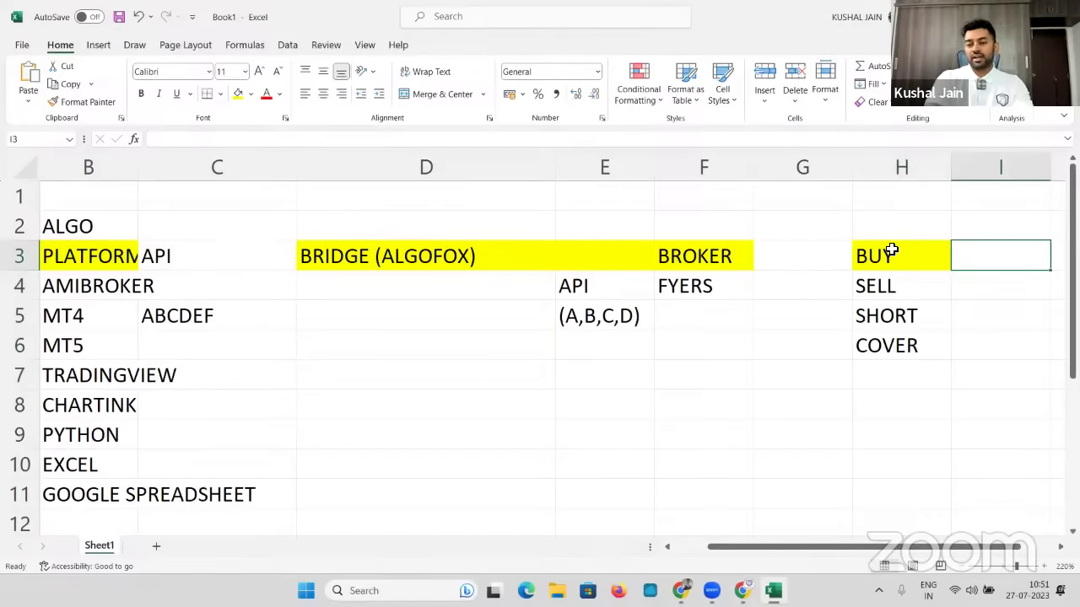
{"action": "key", "text": "Down"}
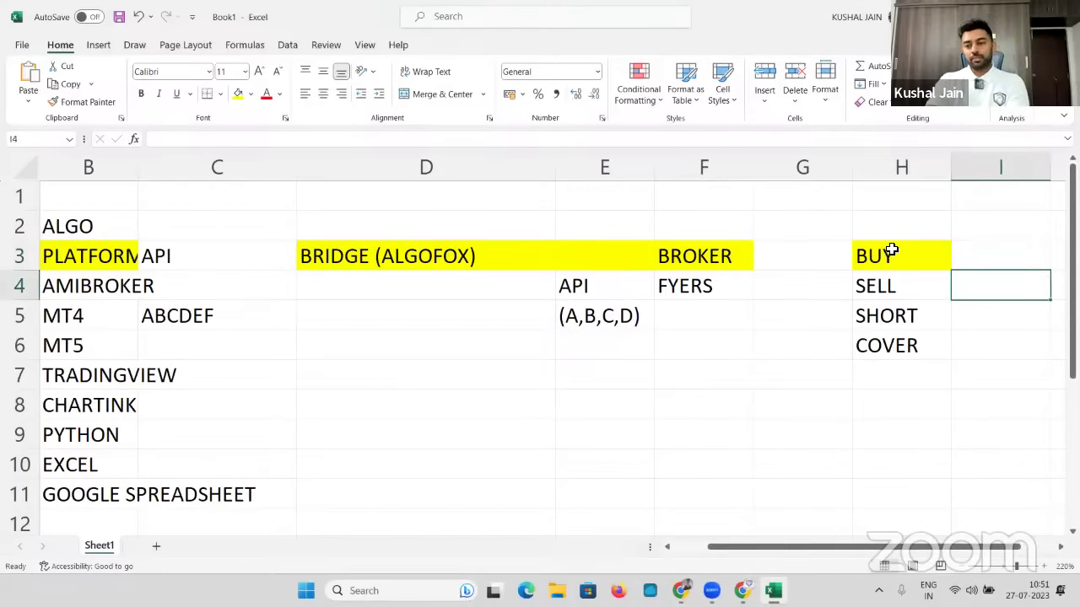
{"action": "key", "text": "Down"}
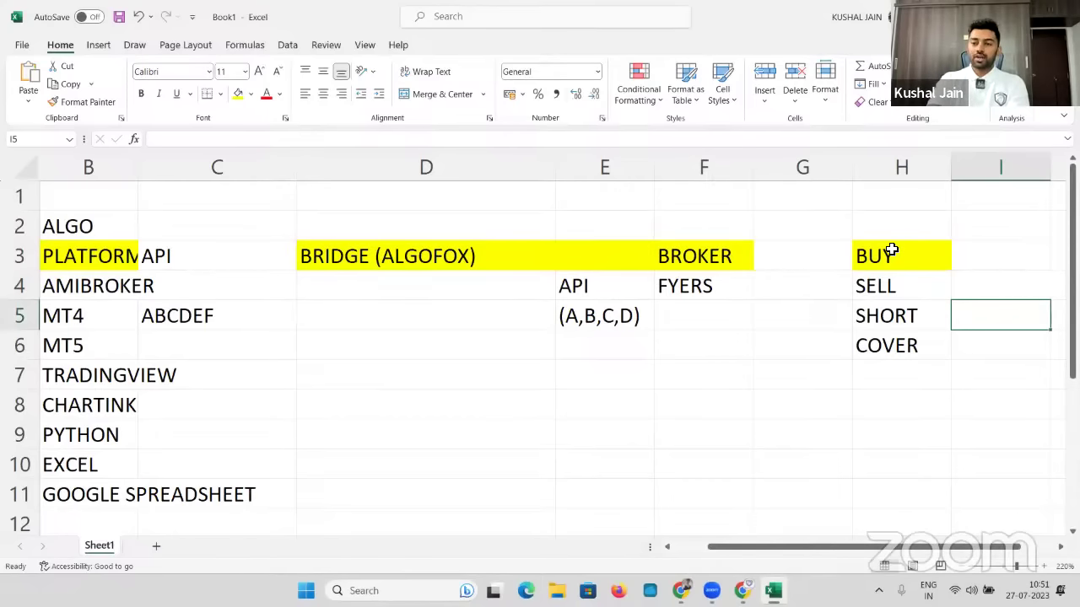
{"action": "key", "text": "Down"}
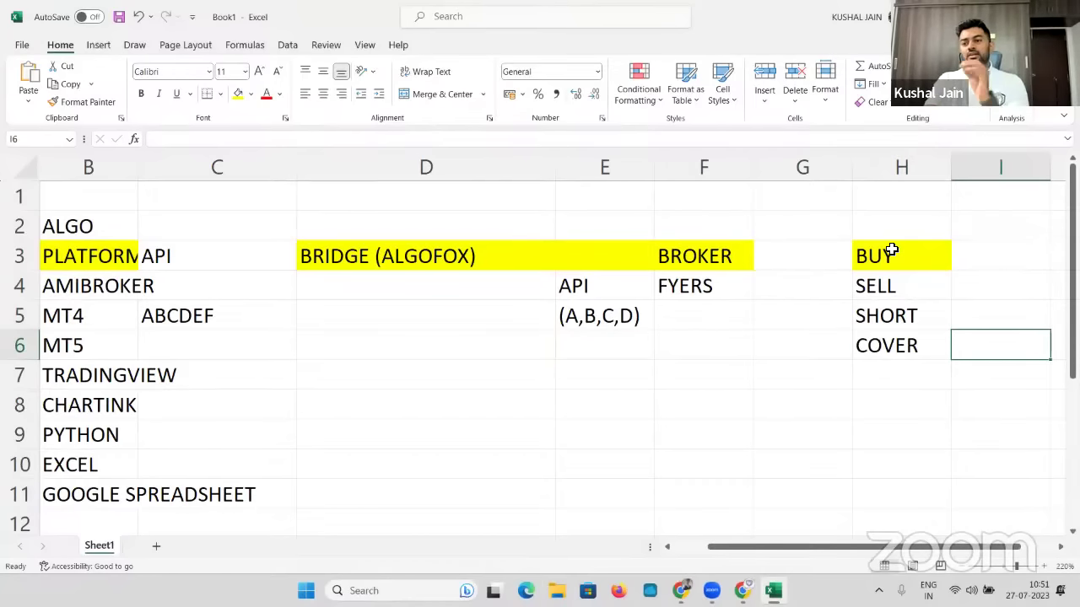
{"action": "key", "text": "Up"}
{"action": "key", "text": "Up"}
{"action": "key", "text": "Up"}
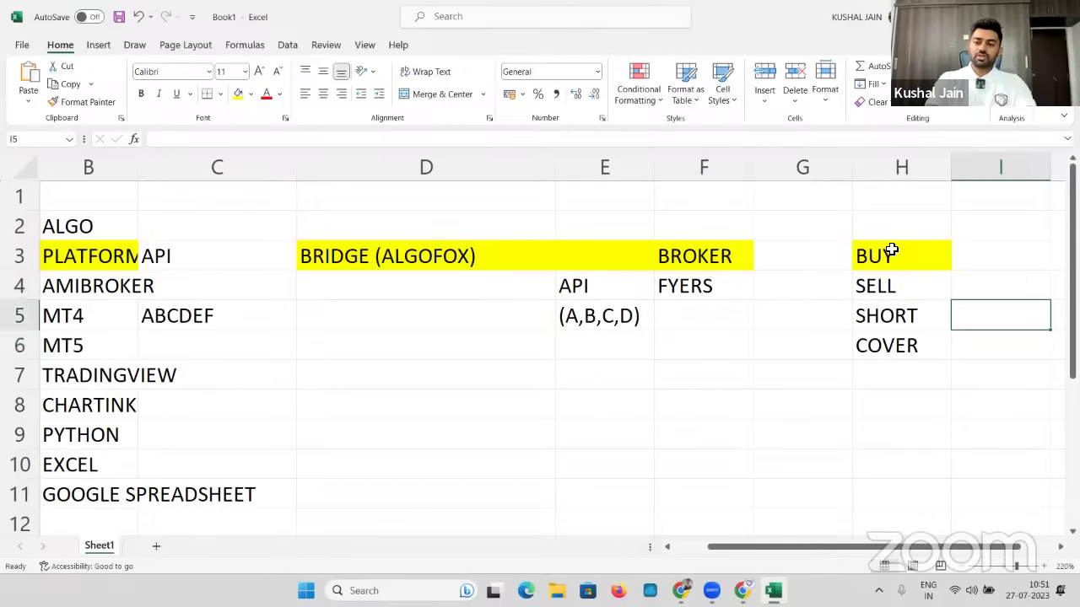
Fill I2:I6 with BUYING, BUY CE, SELL CE, BUY PE and SELL PE
{"action": "key", "text": "Right"}
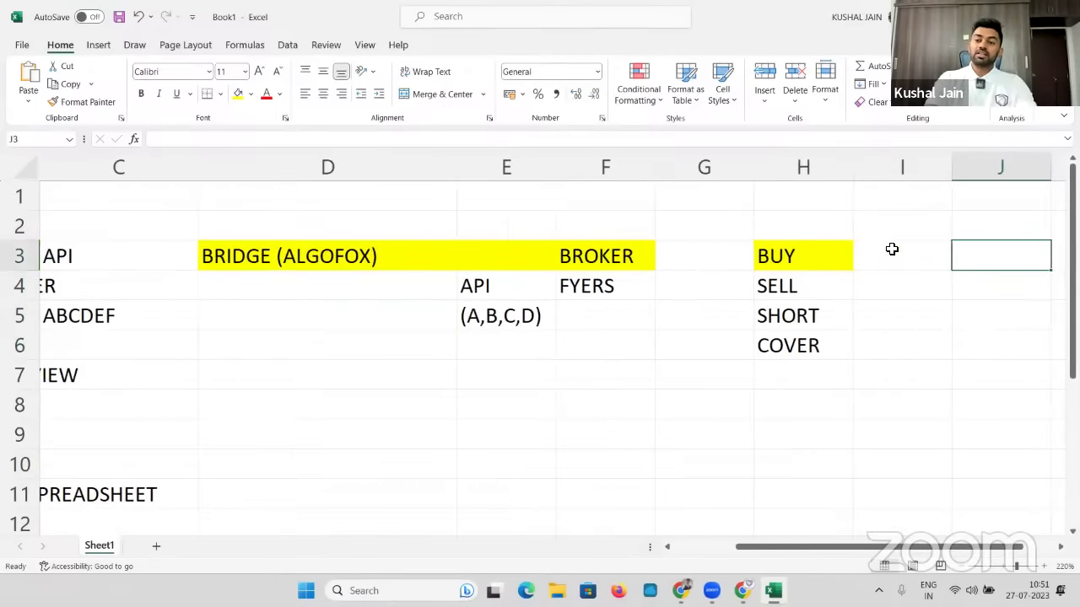
{"action": "key", "text": "Left"}
{"action": "key", "text": "Up"}
{"action": "type", "text": "BUYING"}
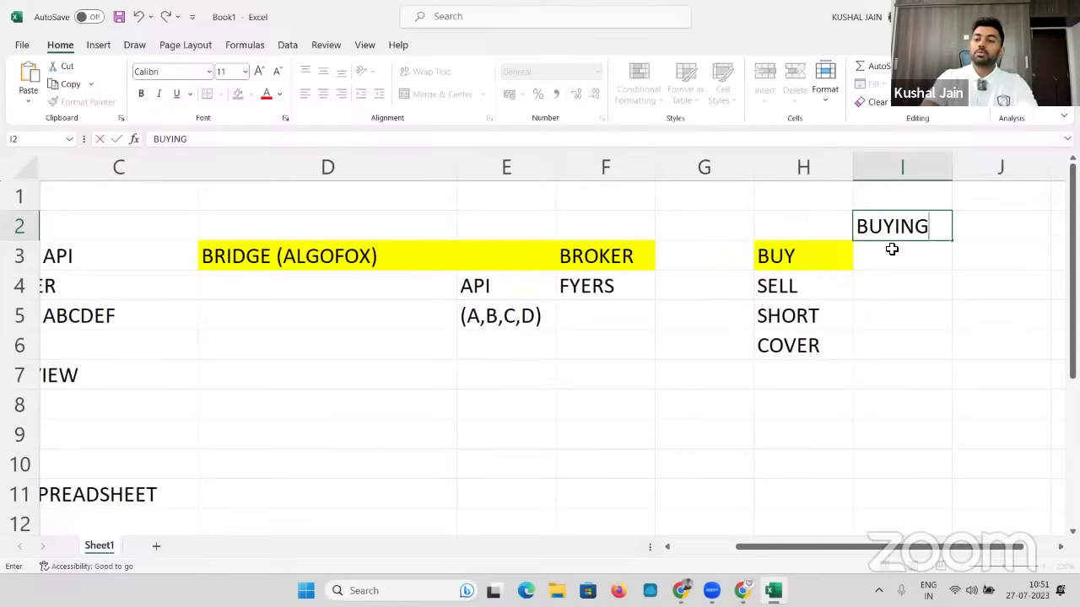
{"action": "key", "text": "Return"}
{"action": "type", "text": "BUY"}
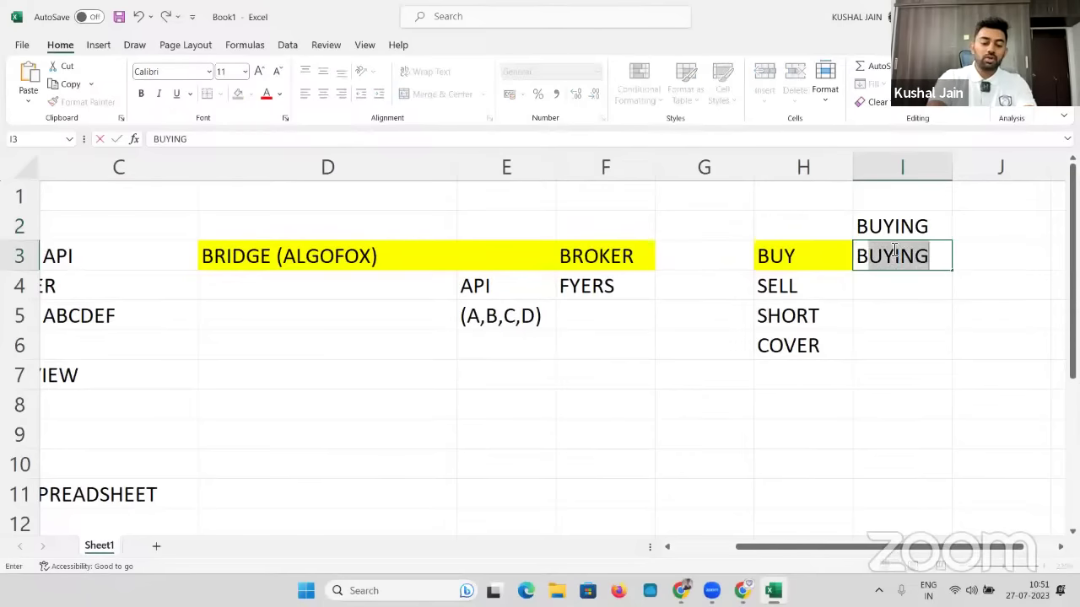
{"action": "key", "text": "BackSpace"}
{"action": "type", "text": "CE"}
{"action": "key", "text": "Return"}
{"action": "type", "text": "SELL CE"}
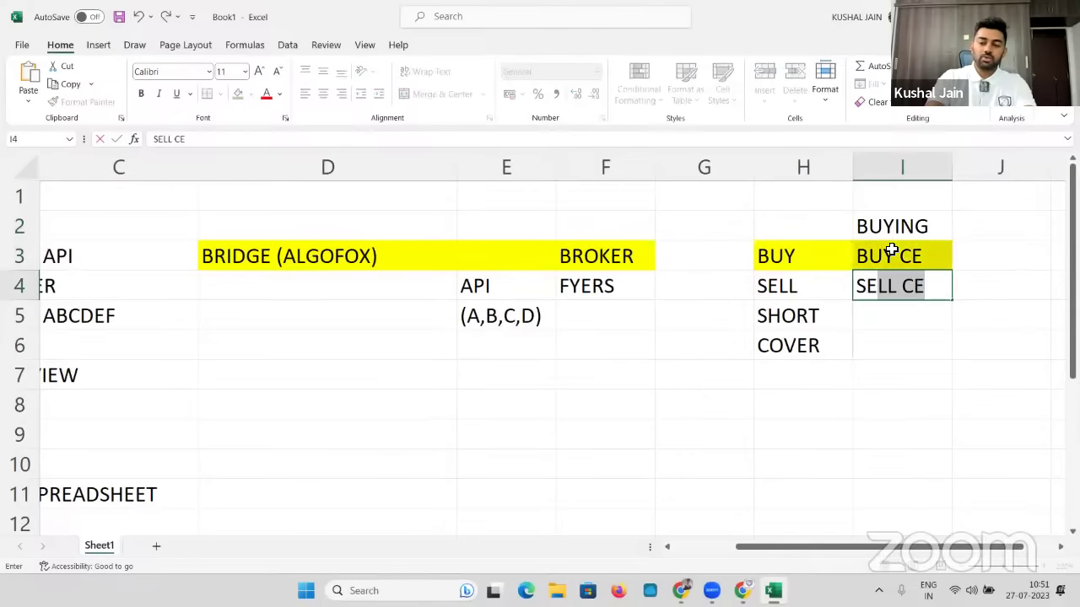
{"action": "key", "text": "Return"}
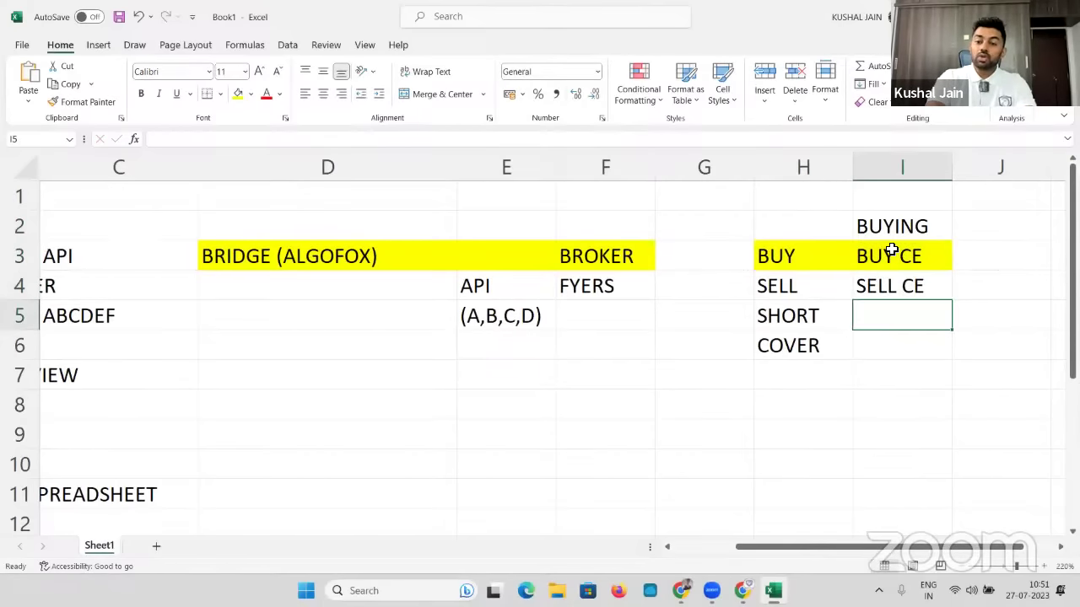
{"action": "type", "text": "BUY PE"}
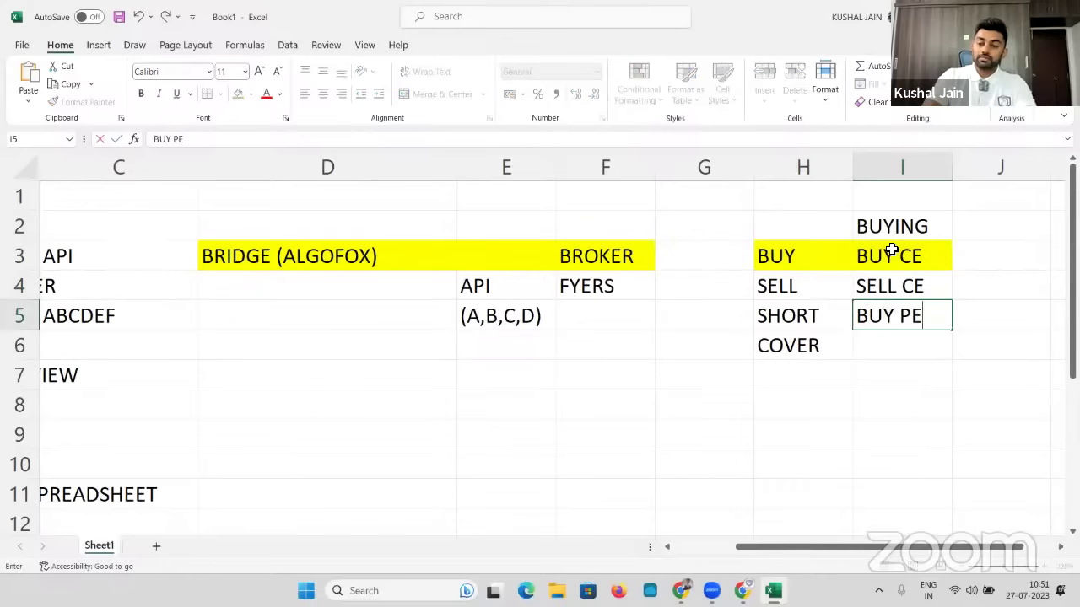
{"action": "key", "text": "Return"}
{"action": "type", "text": "SELL "}
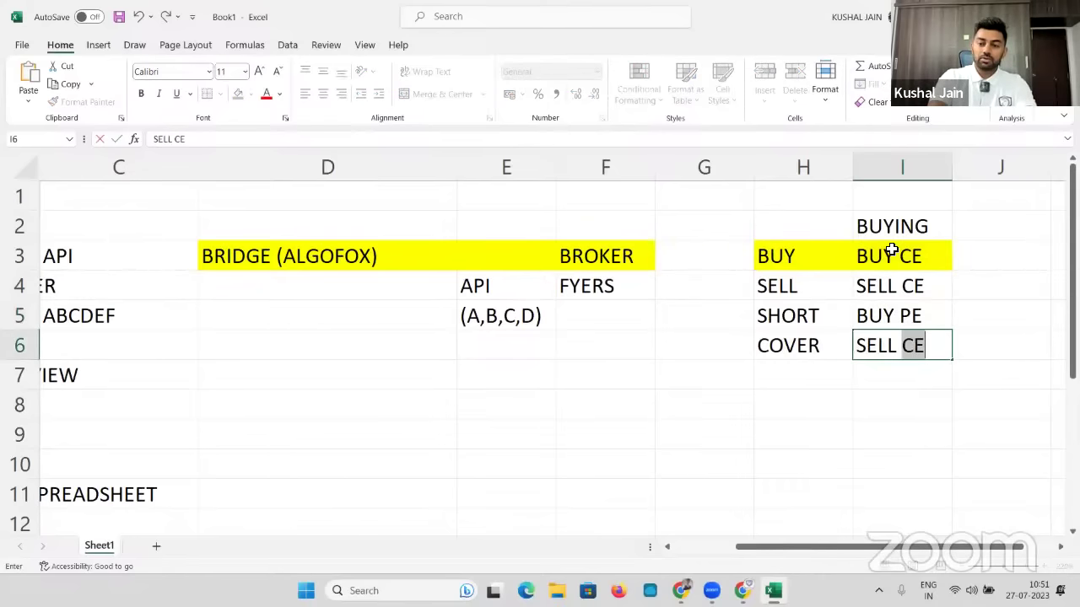
{"action": "type", "text": "PE"}
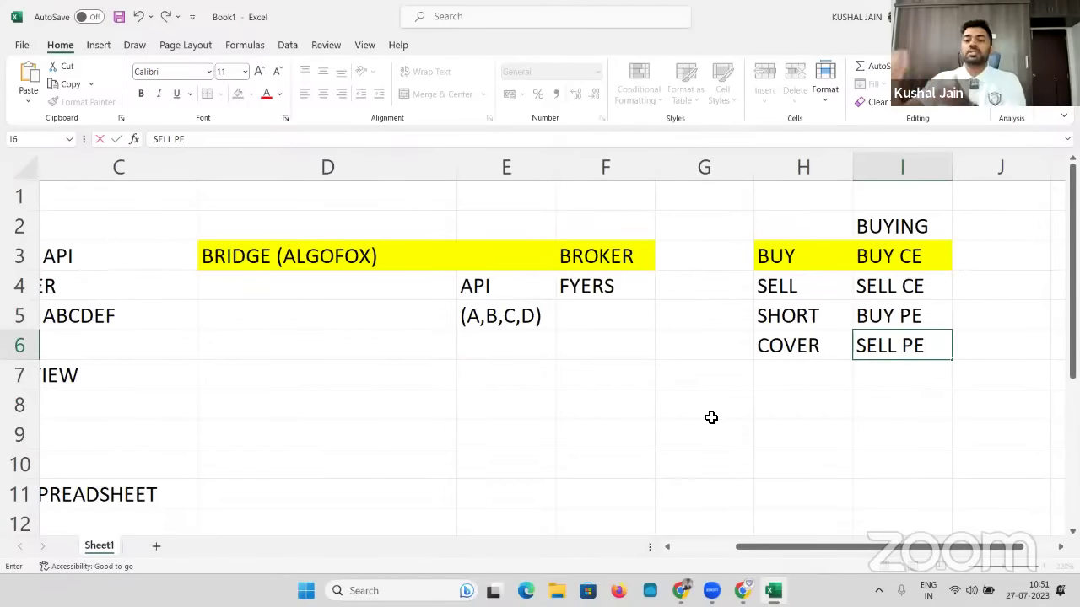
{"action": "left_click", "coordinate": [748, 424]}
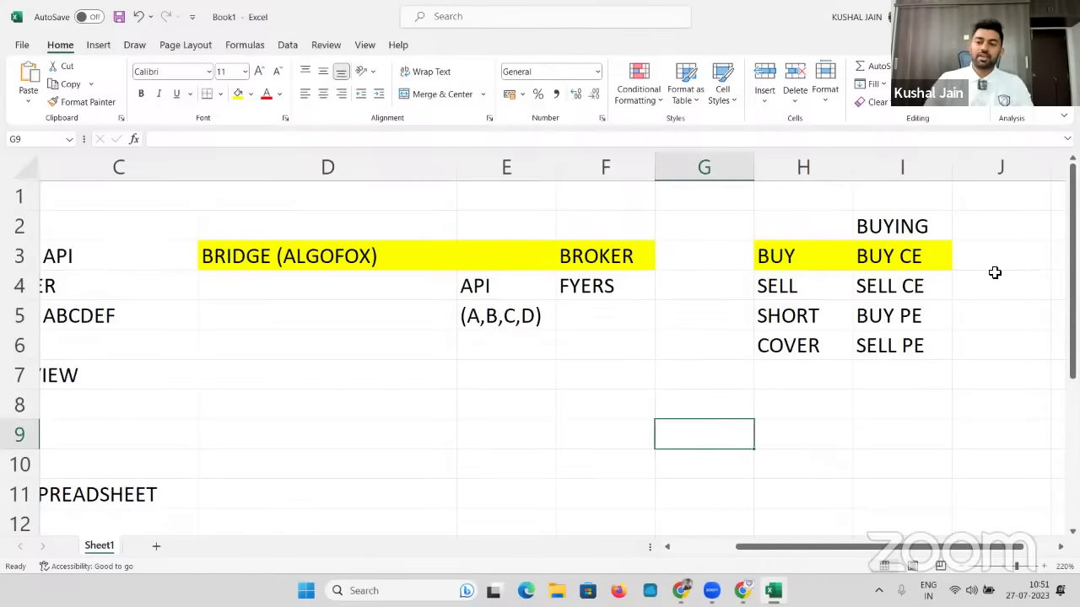
Fill J2:J6 with WRITING, SHORT PE, COVER PE, SHORT CE and COVER CE
{"action": "left_click", "coordinate": [1004, 225]}
{"action": "type", "text": "WRITINH"}
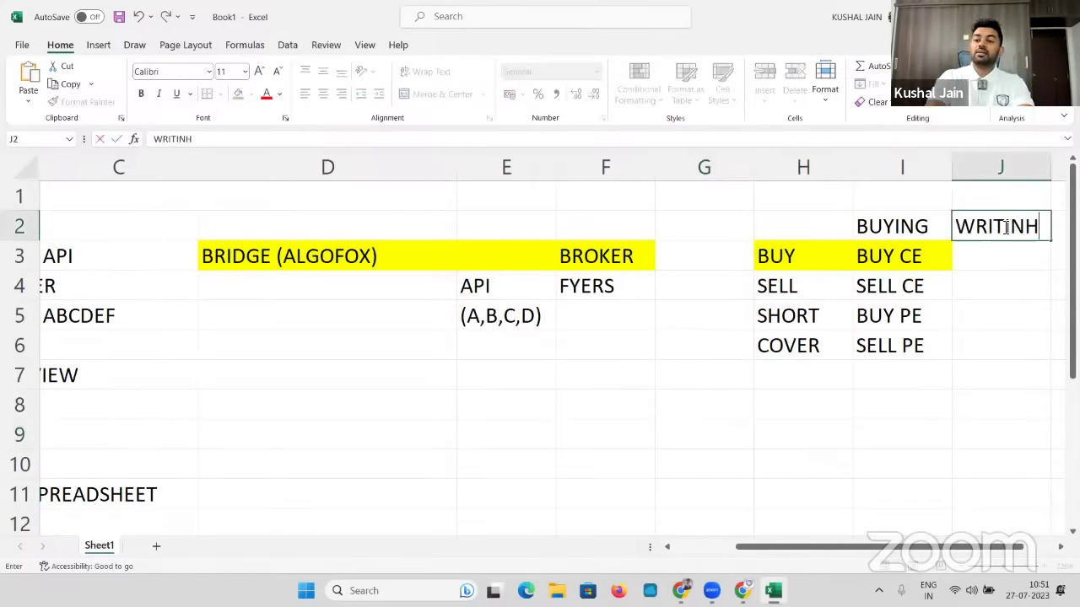
{"action": "key", "text": "BackSpace"}
{"action": "type", "text": "G"}
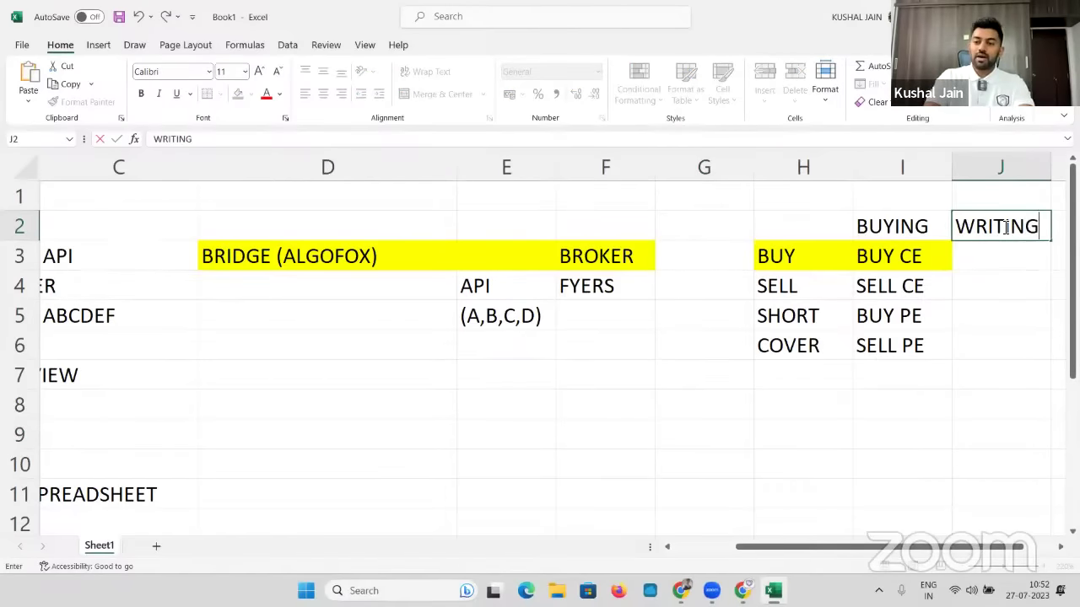
{"action": "key", "text": "Return"}
{"action": "type", "text": "SHORT PE"}
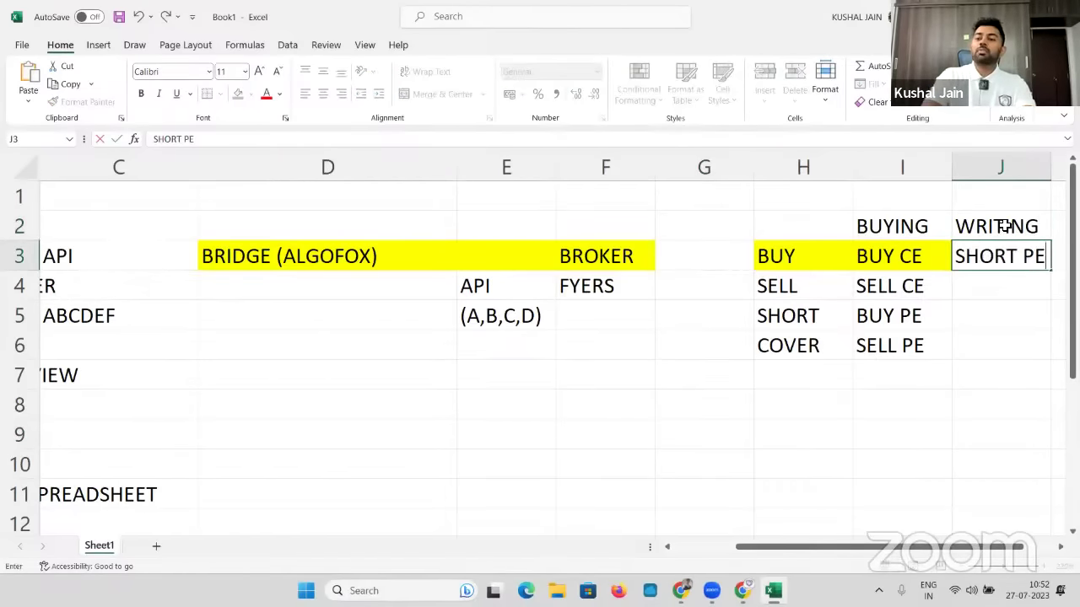
{"action": "key", "text": "Return"}
{"action": "type", "text": "COVER PE"}
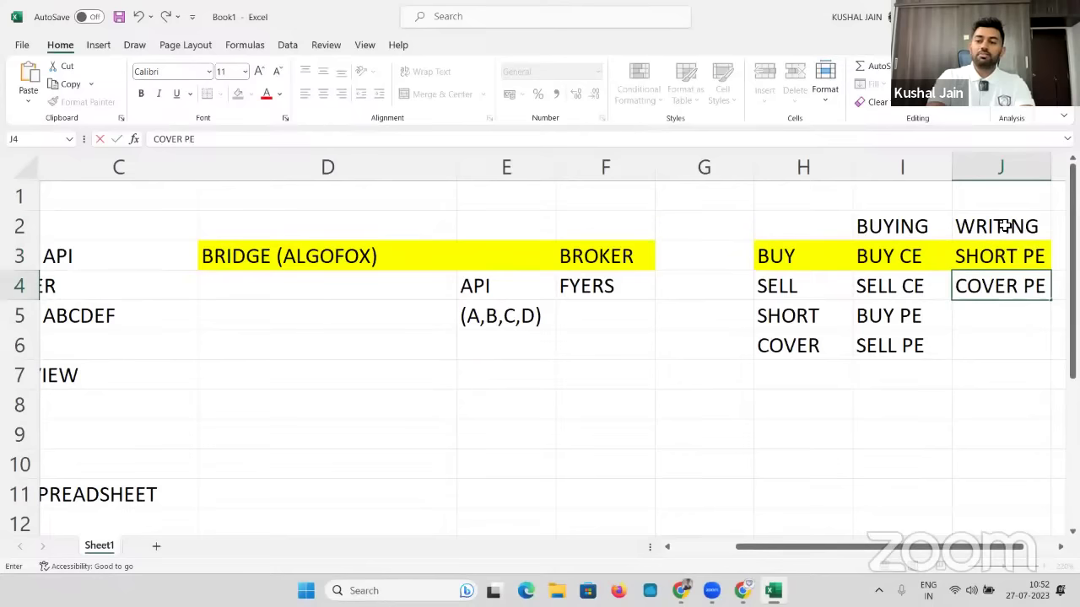
{"action": "key", "text": "Return"}
{"action": "type", "text": "SHORT CE"}
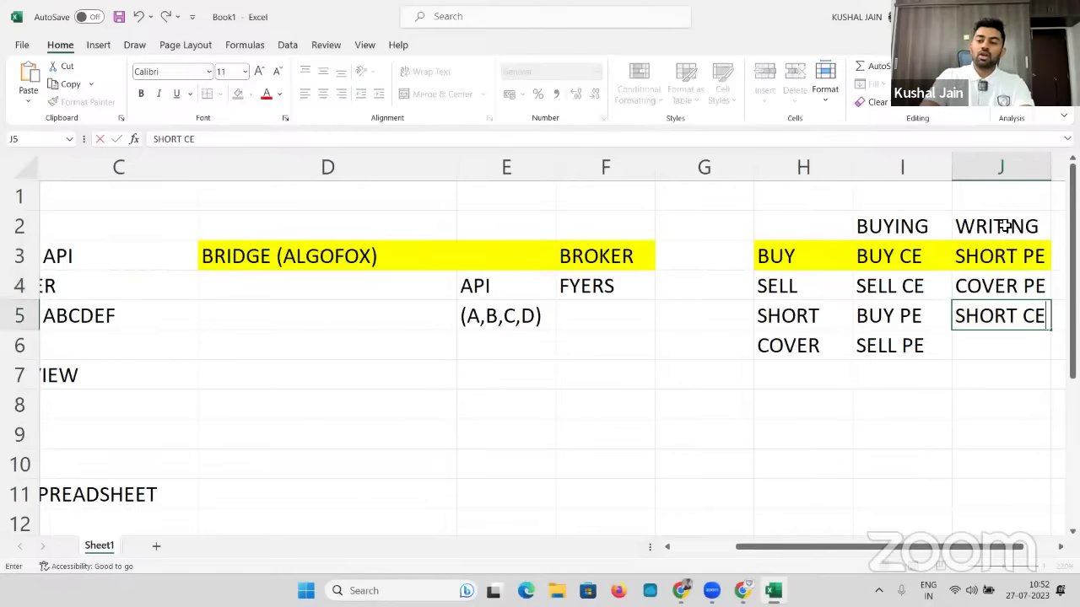
{"action": "key", "text": "Return"}
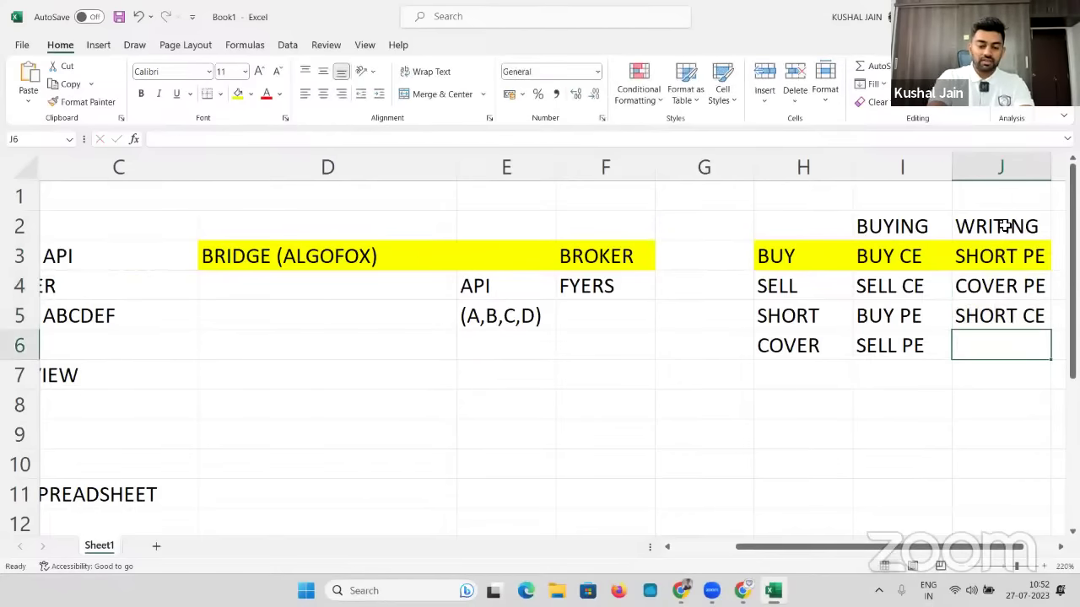
{"action": "type", "text": "COVER C"}
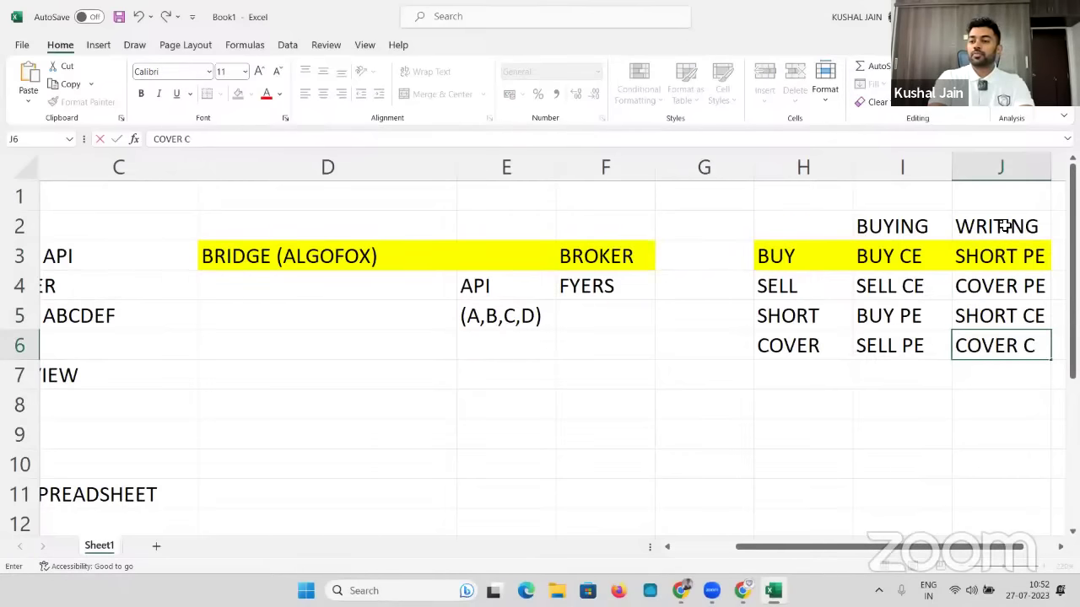
{"action": "type", "text": "E"}
{"action": "key", "text": "Return"}
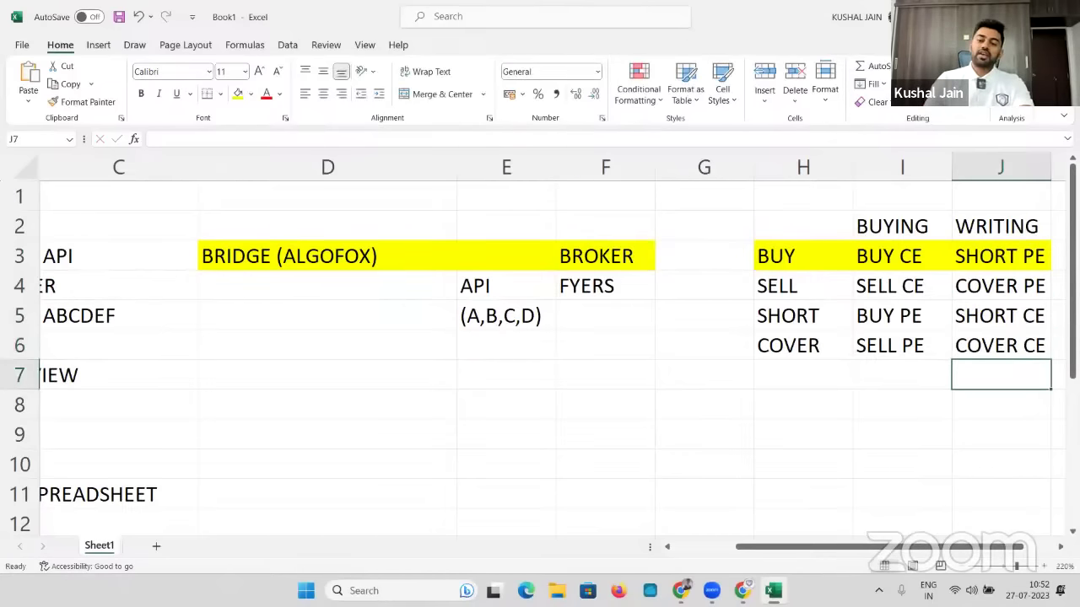
{"action": "left_click_drag", "start_coordinate": [815, 553], "coordinate": [832, 553]}
{"action": "left_click", "coordinate": [804, 492]}
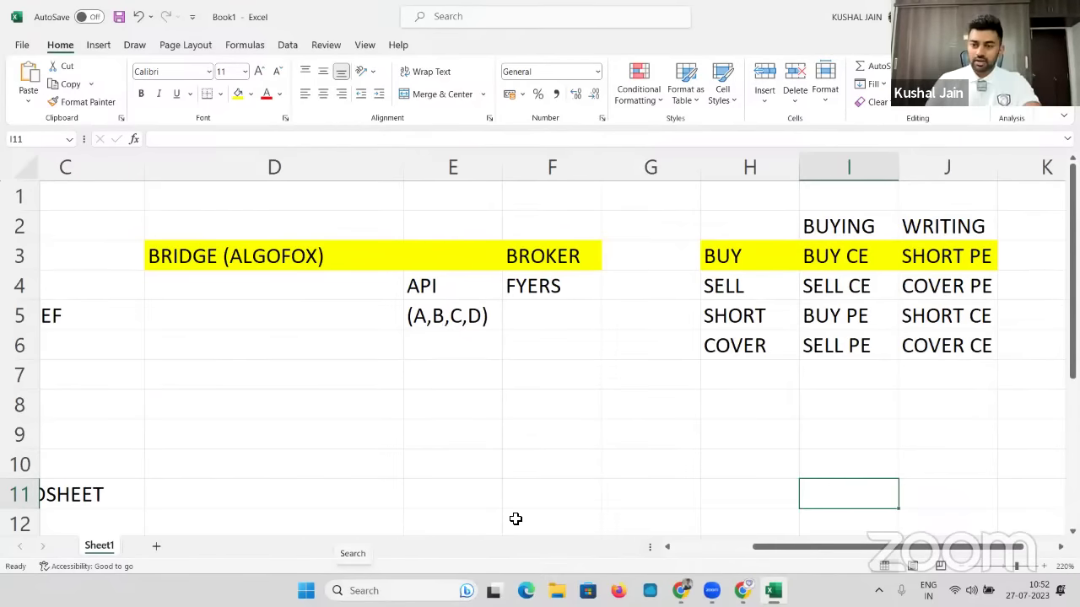
Point out BUY PE in I5 beside SHORT in H5, then go to the TradingView chart
{"action": "left_click", "coordinate": [695, 444]}
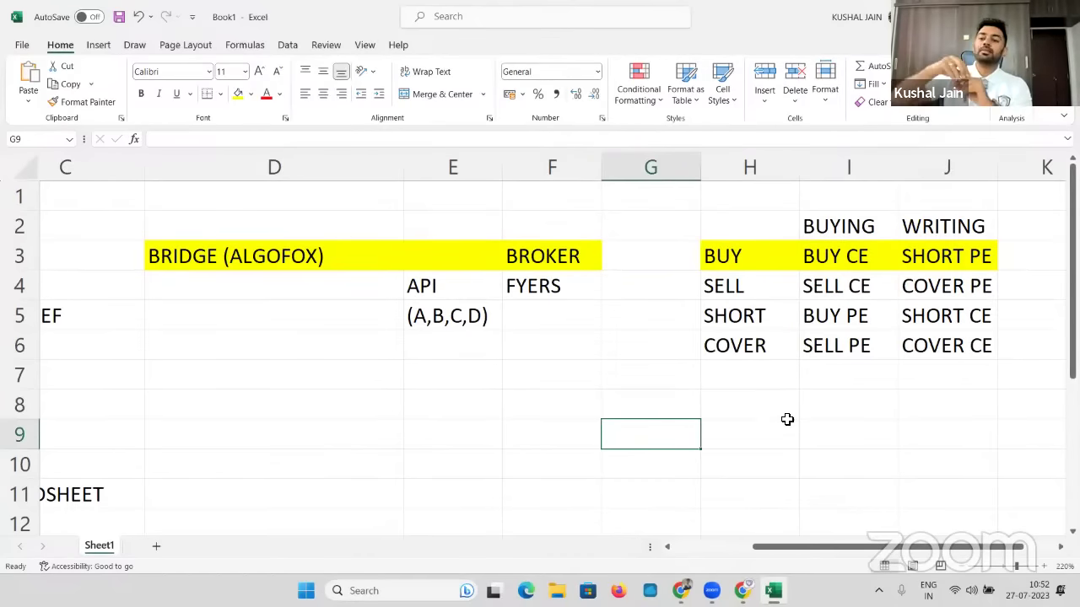
{"action": "left_click", "coordinate": [859, 311]}
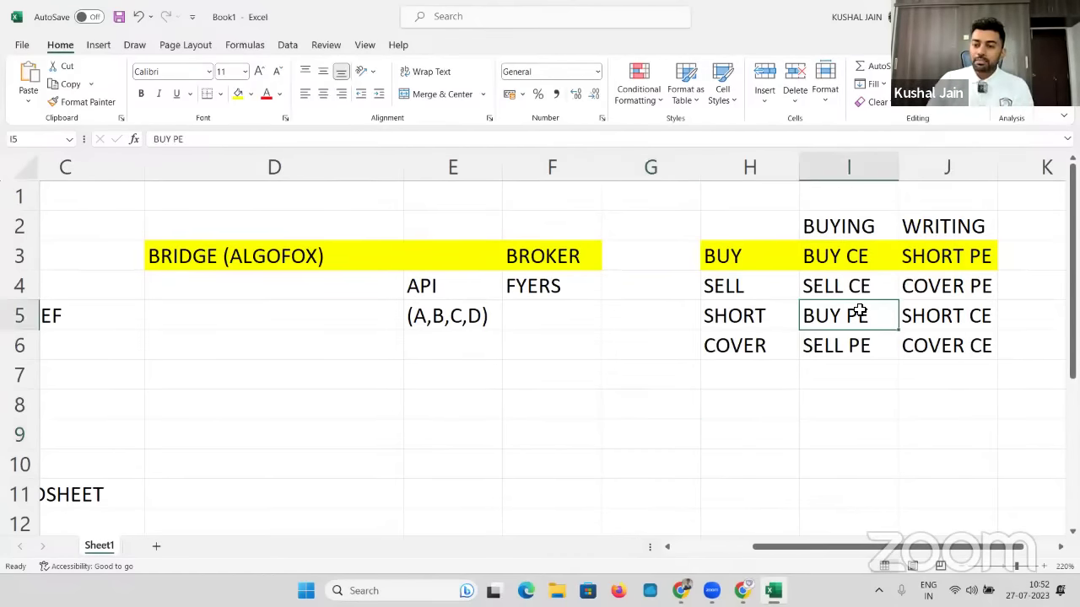
{"action": "left_click", "coordinate": [753, 314]}
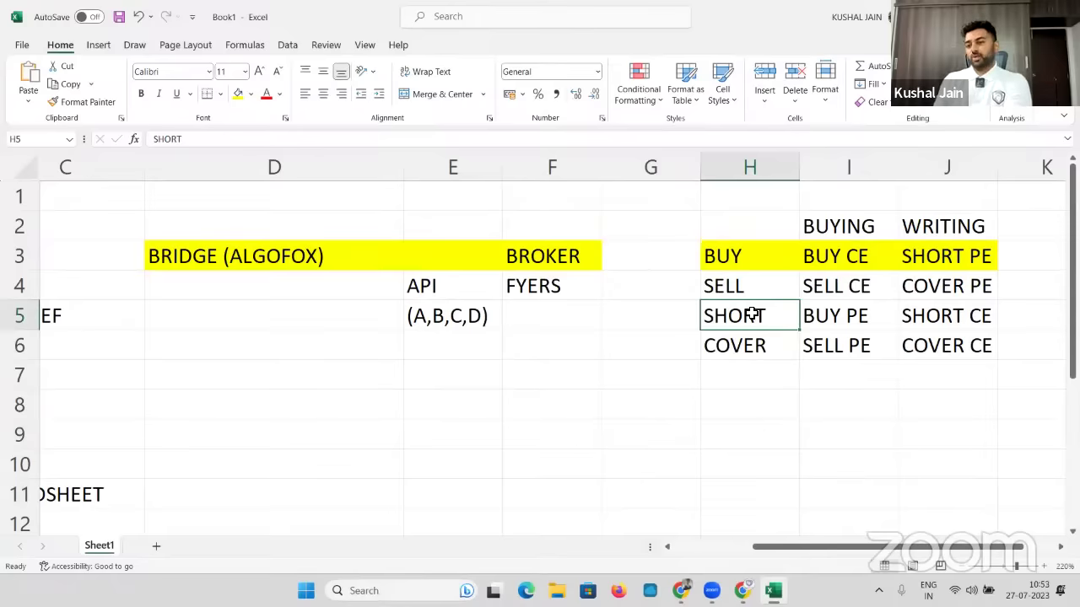
{"action": "left_click", "coordinate": [742, 590]}
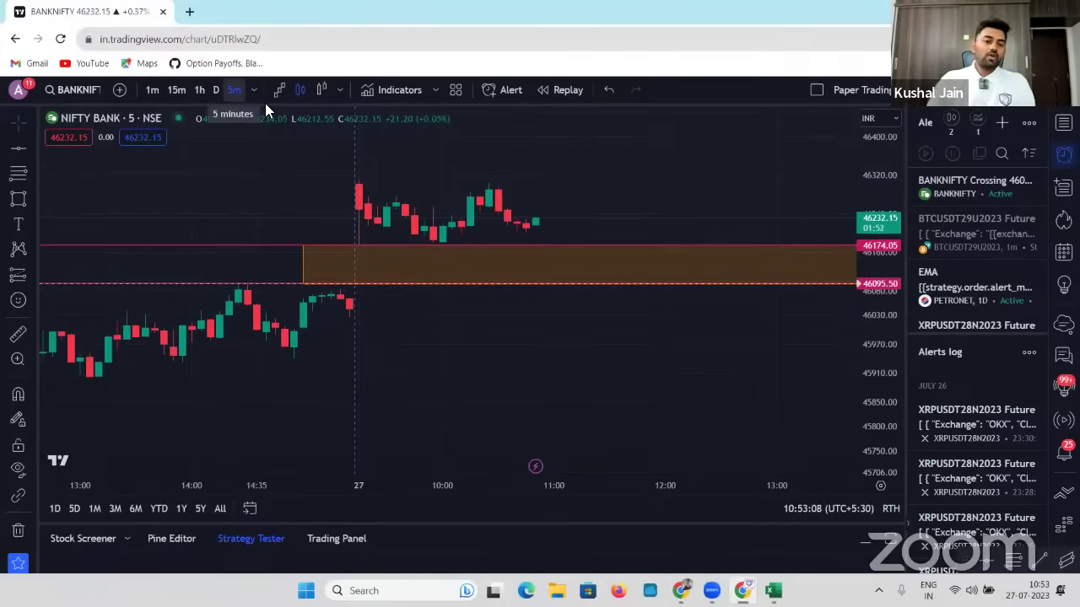
Select the horizontal line on the BANKNIFTY chart and create an alert on it
{"action": "left_click", "coordinate": [270, 245]}
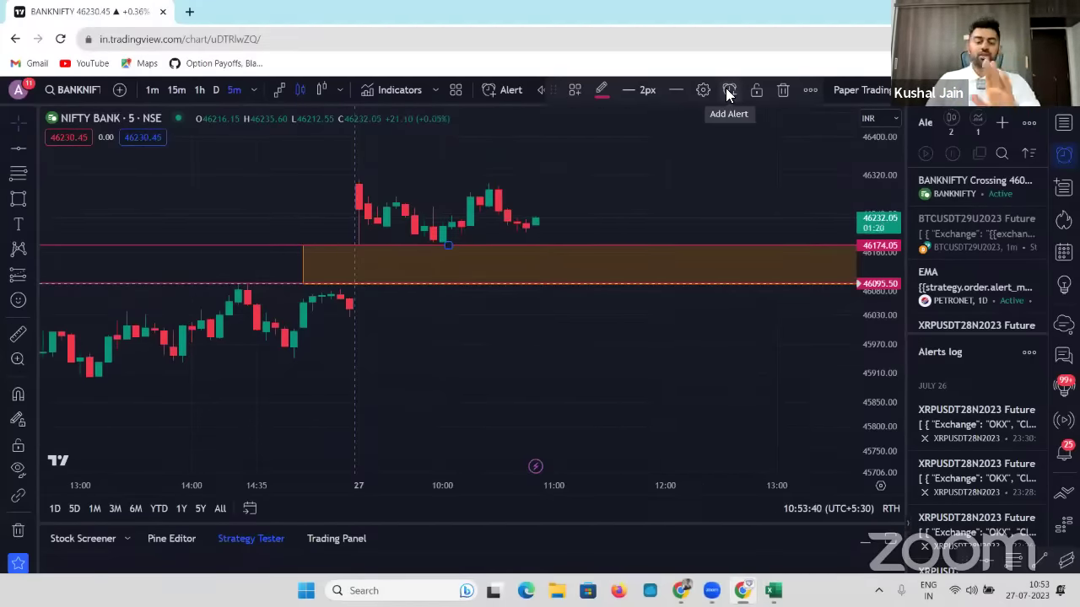
{"action": "left_click", "coordinate": [727, 90]}
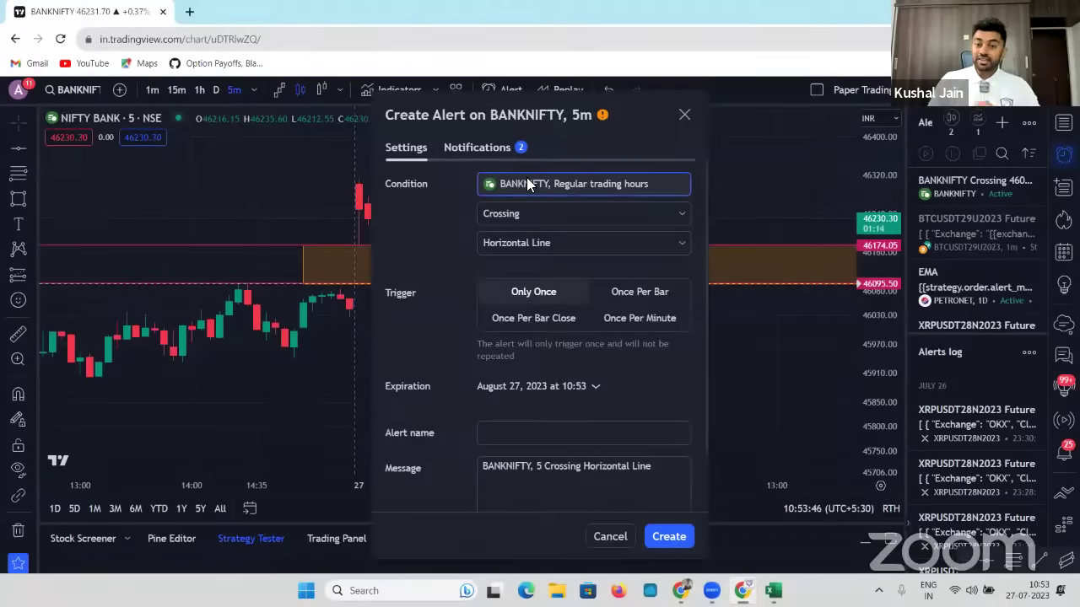
Set the alert to Crossing Down, Once Per Bar Close, named BN PA LEVEL, then switch to Excel
{"action": "left_click", "coordinate": [533, 219]}
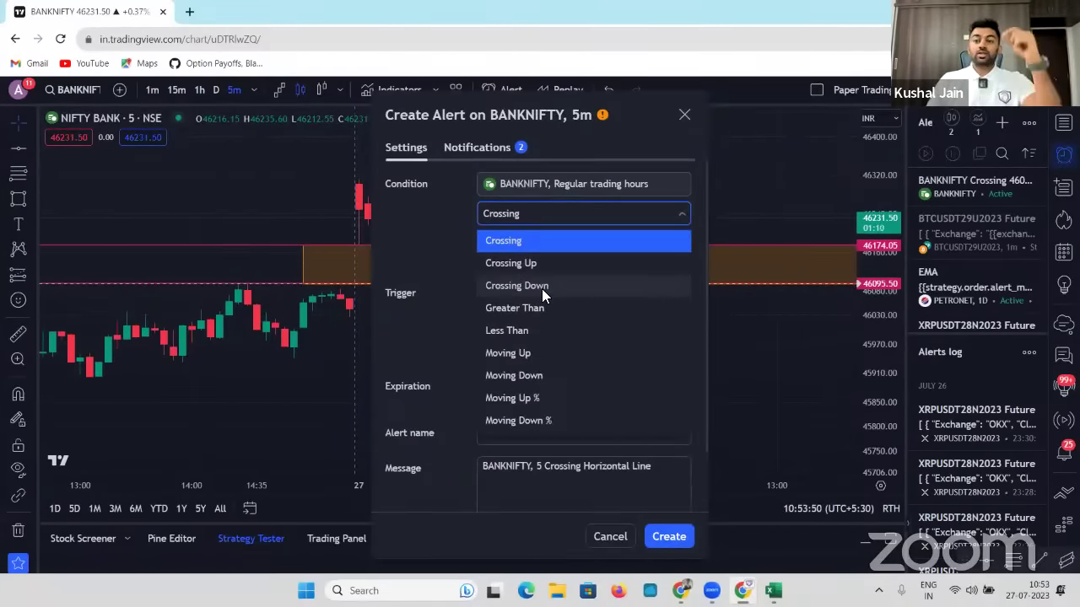
{"action": "left_click", "coordinate": [542, 288]}
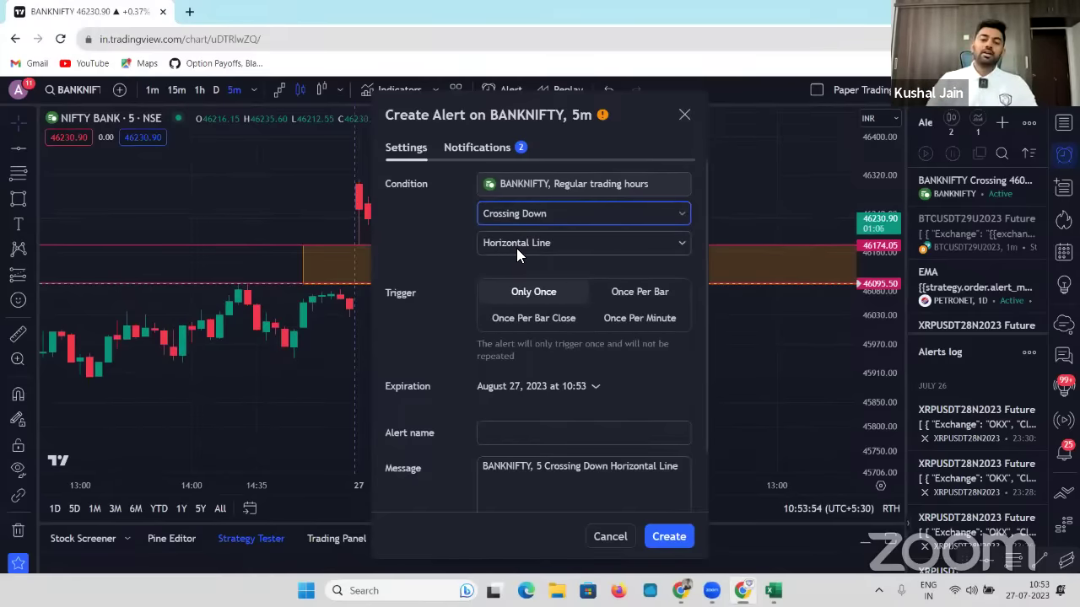
{"action": "left_click", "coordinate": [535, 322]}
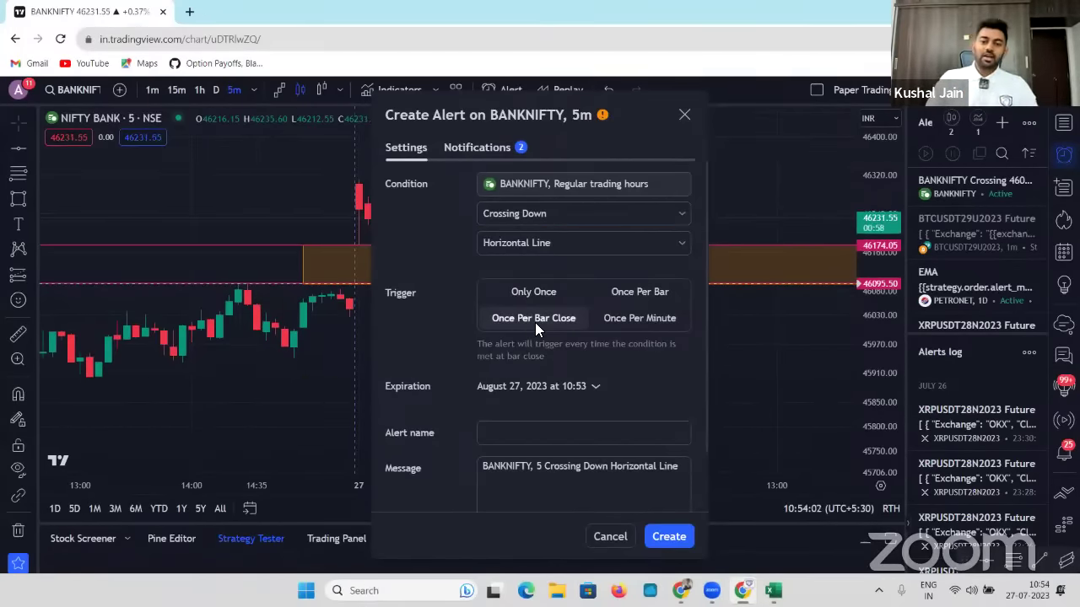
{"action": "scroll", "coordinate": [707, 241], "scroll_direction": "down", "scroll_amount": 2}
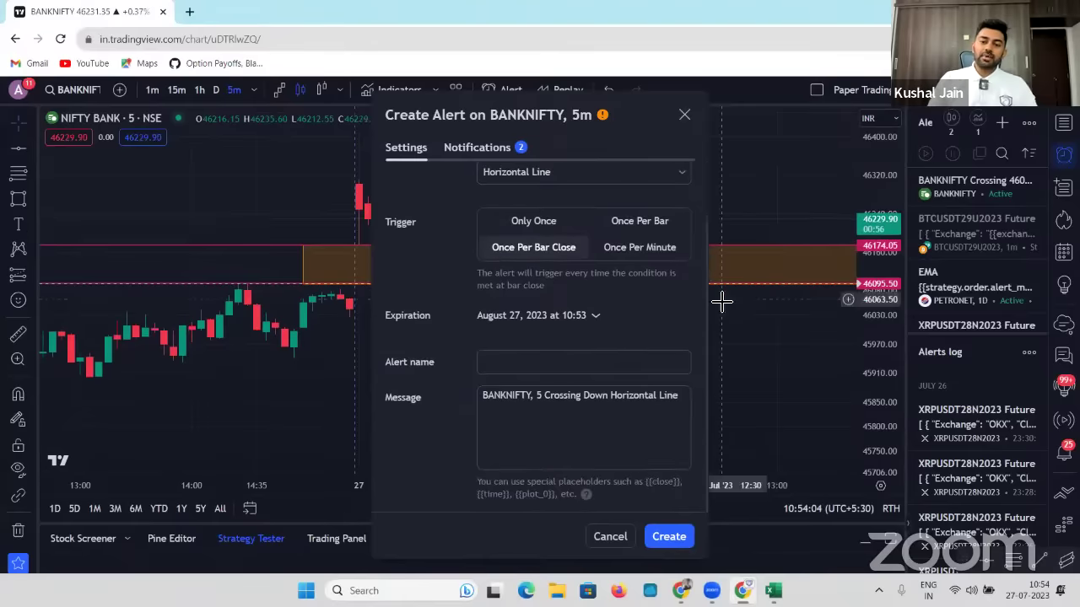
{"action": "left_click", "coordinate": [641, 358]}
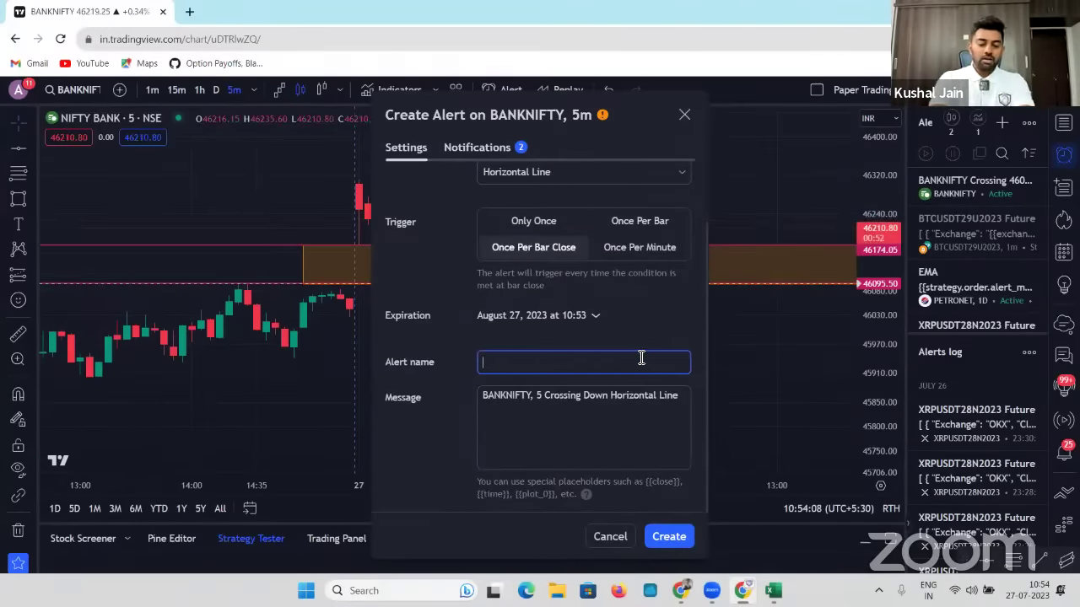
{"action": "type", "text": "BN PA"}
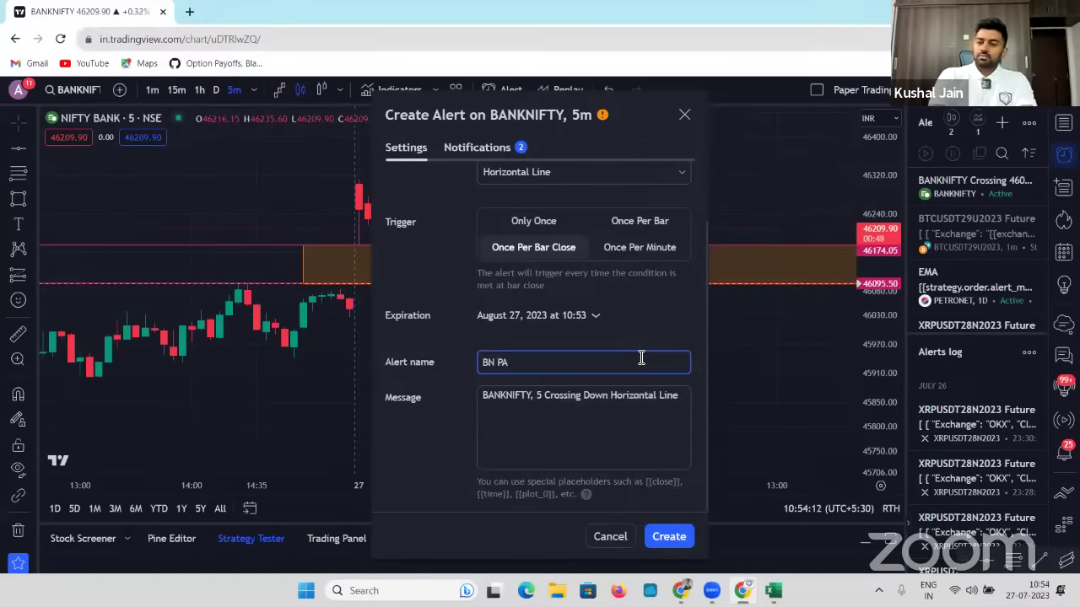
{"action": "type", "text": " ;EVE;"}
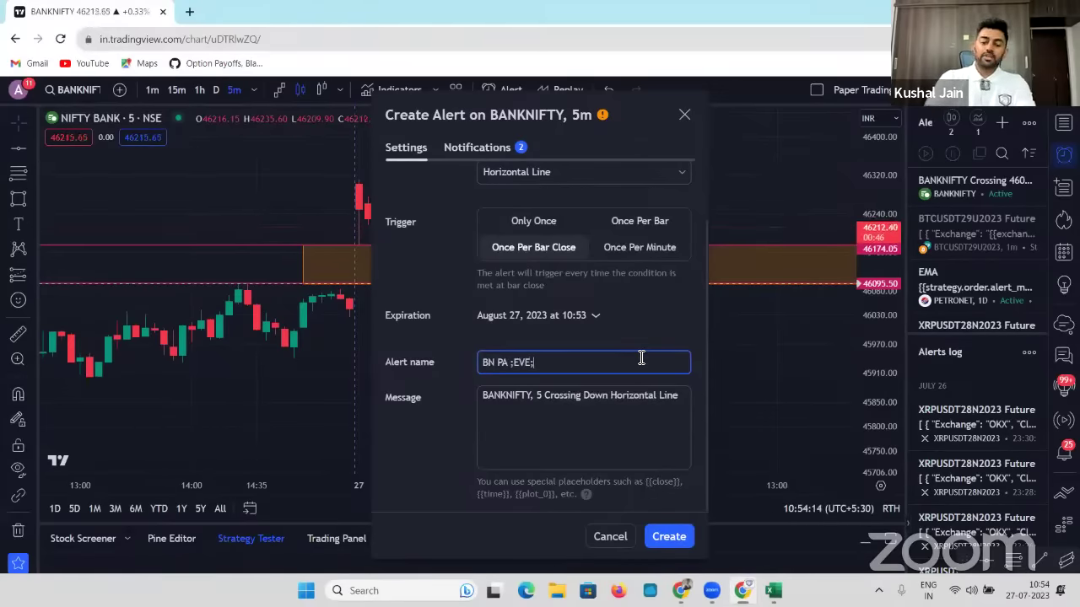
{"action": "key", "text": "BackSpace"}
{"action": "key", "text": "BackSpace"}
{"action": "key", "text": "BackSpace"}
{"action": "key", "text": "BackSpace"}
{"action": "type", "text": "LEVEL"}
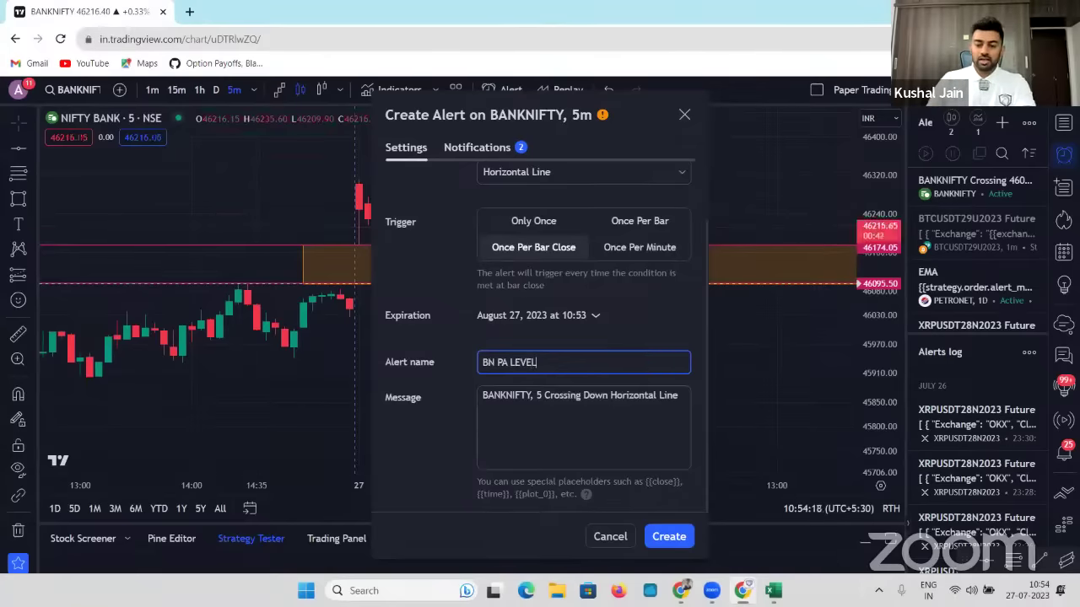
{"action": "left_click", "coordinate": [772, 590]}
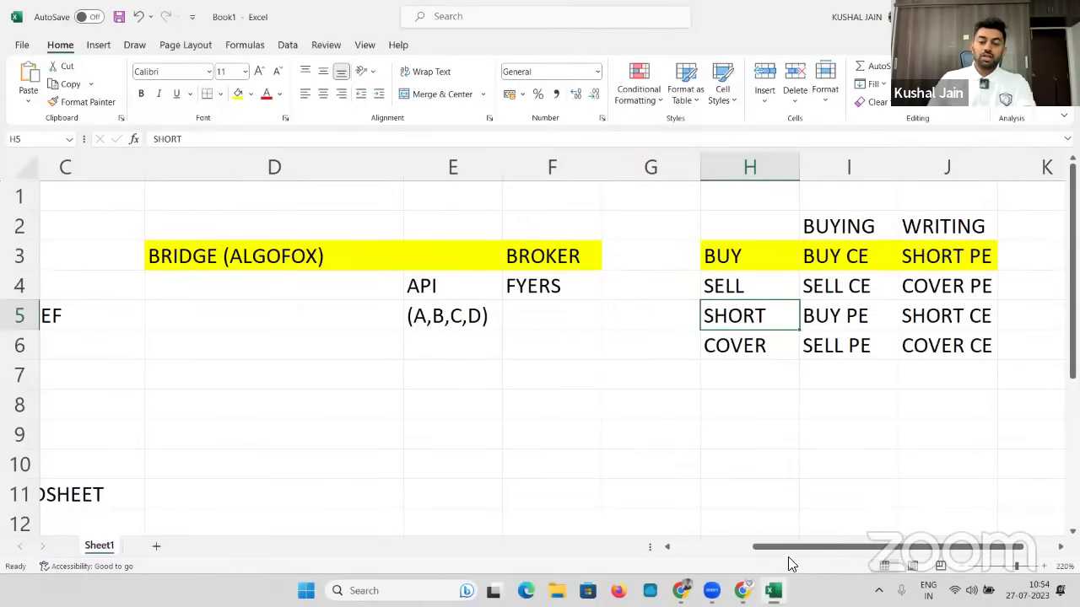
Highlight C5, E5 and D3:D6 in Excel, then select TradingView's default alert message
{"action": "left_click_drag", "start_coordinate": [788, 548], "coordinate": [709, 549]}
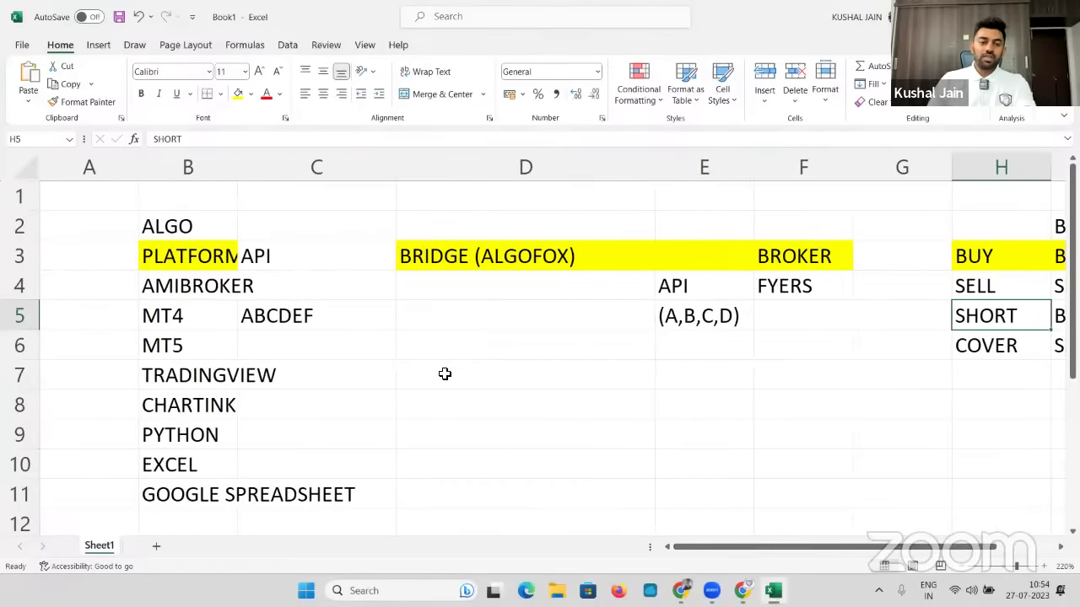
{"action": "left_click", "coordinate": [341, 322]}
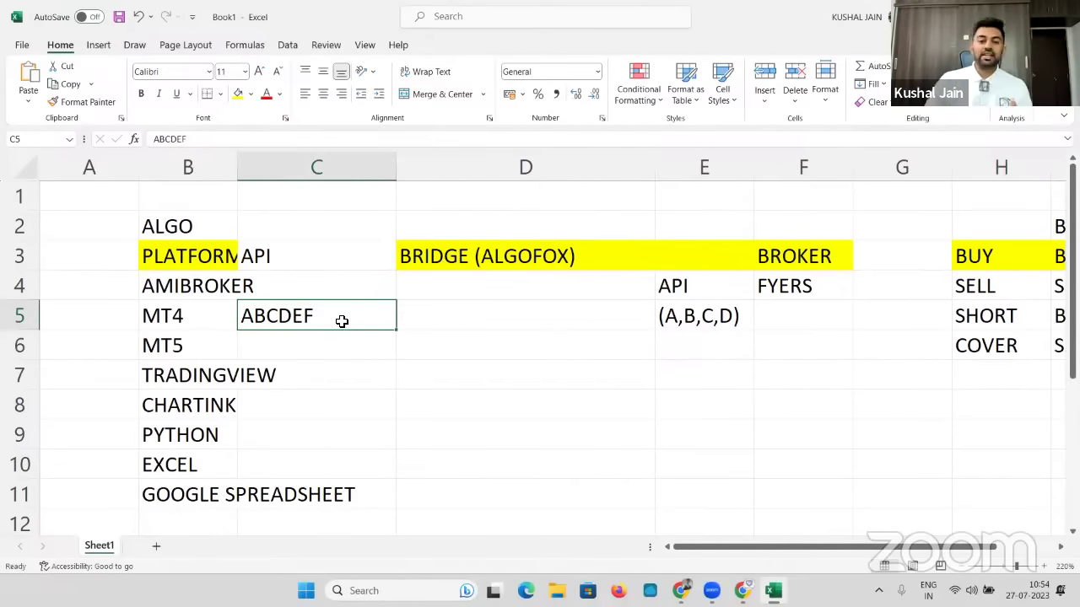
{"action": "left_click", "coordinate": [672, 317]}
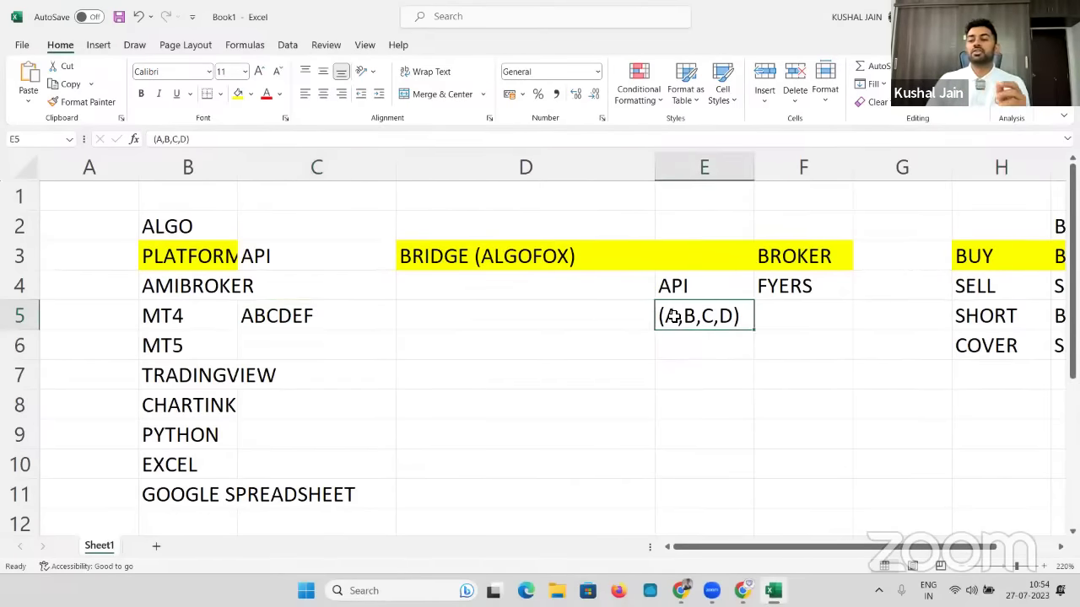
{"action": "left_click_drag", "start_coordinate": [472, 257], "coordinate": [590, 344]}
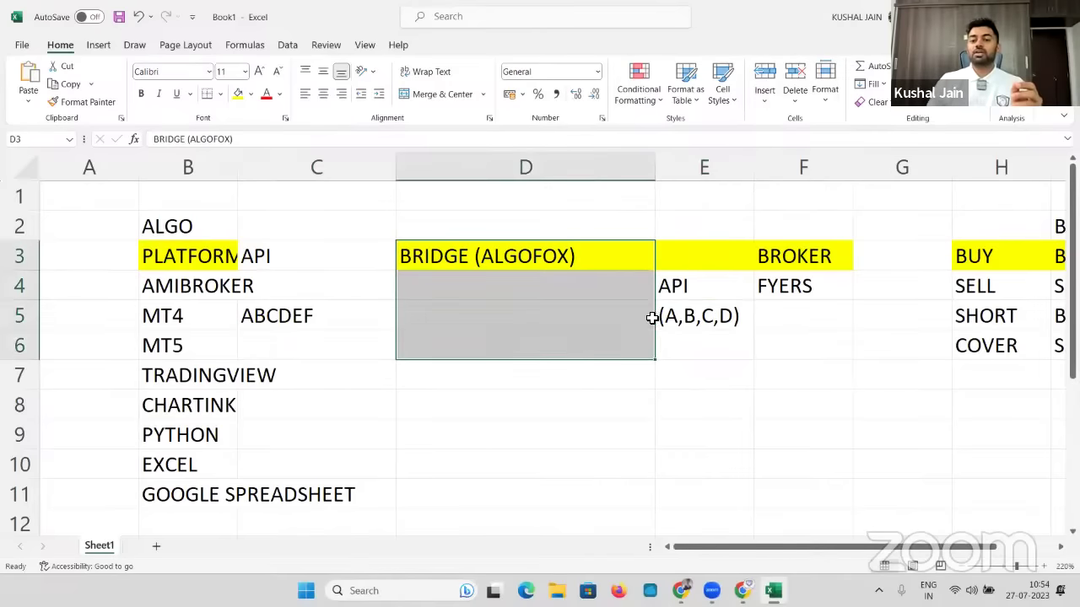
{"action": "left_click", "coordinate": [676, 311]}
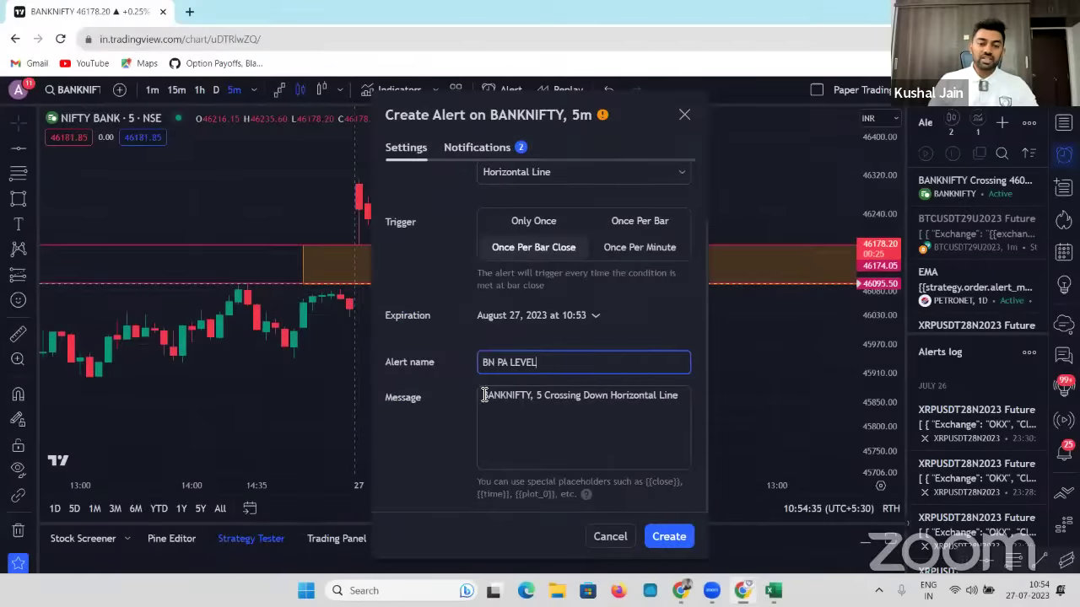
{"action": "left_click_drag", "start_coordinate": [482, 394], "coordinate": [689, 414]}
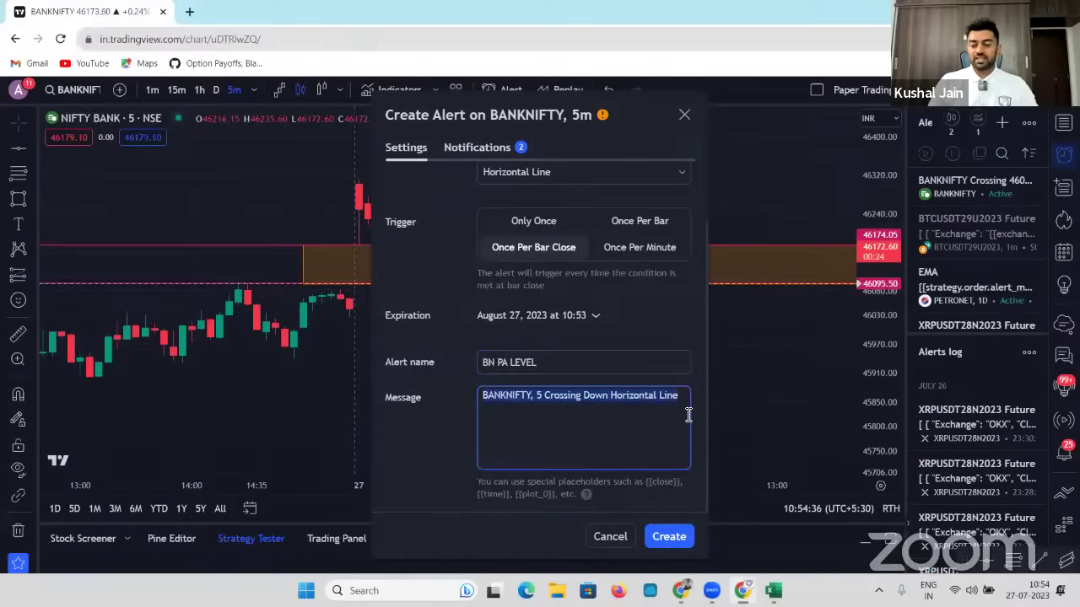
Clear the default alert message and switch to the Algofox options watchlist
{"action": "key", "text": "BackSpace"}
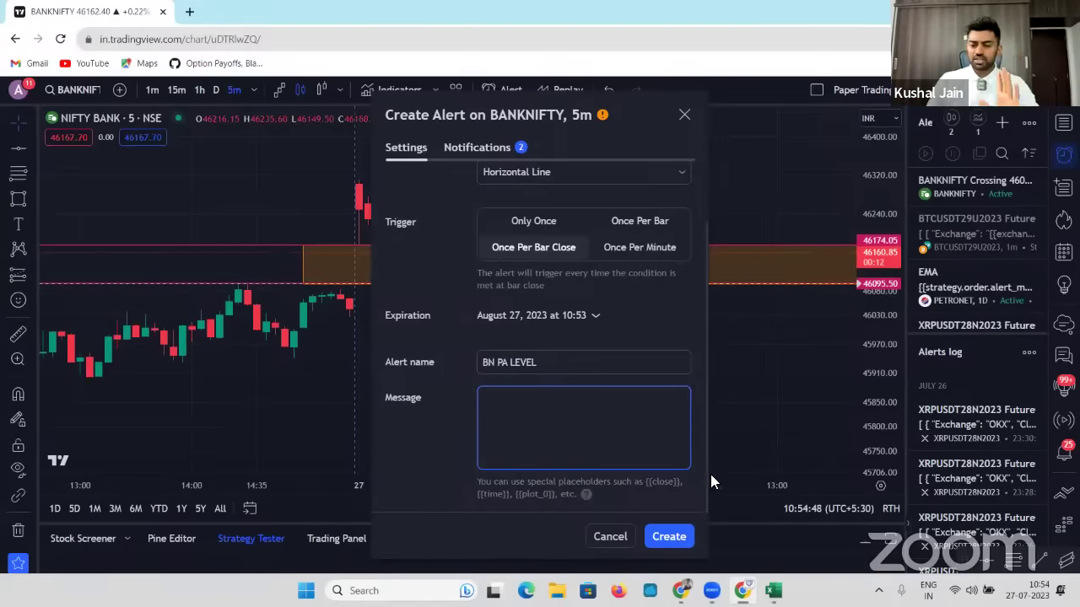
{"action": "left_click", "coordinate": [680, 590]}
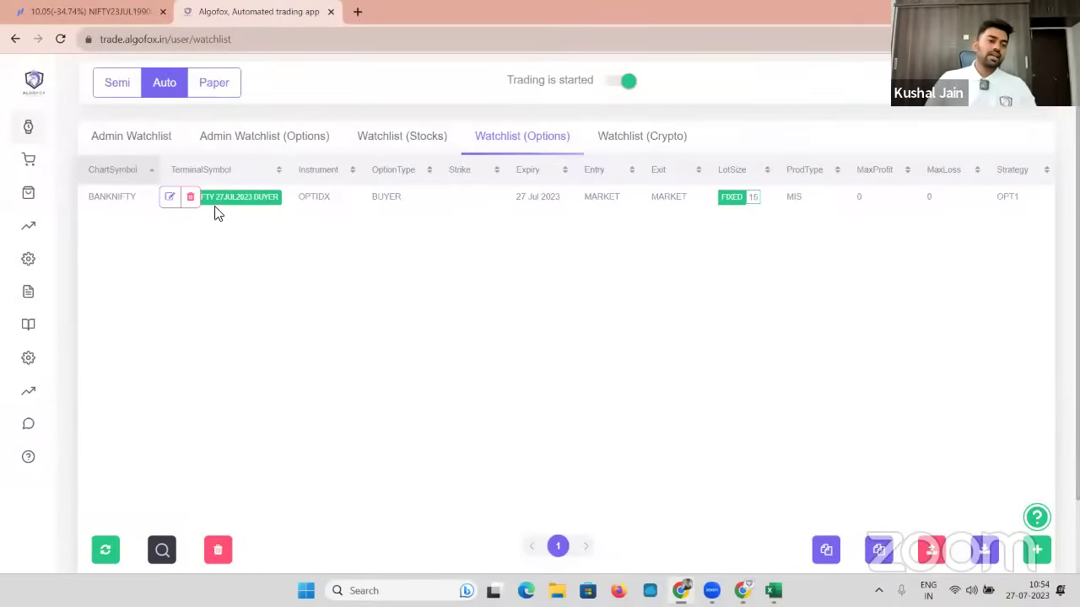
Copy the TradingView Conditional Alert Data from the Keys section of Algofox Trade Setting
{"action": "mouse_move", "coordinate": [3, 105]}
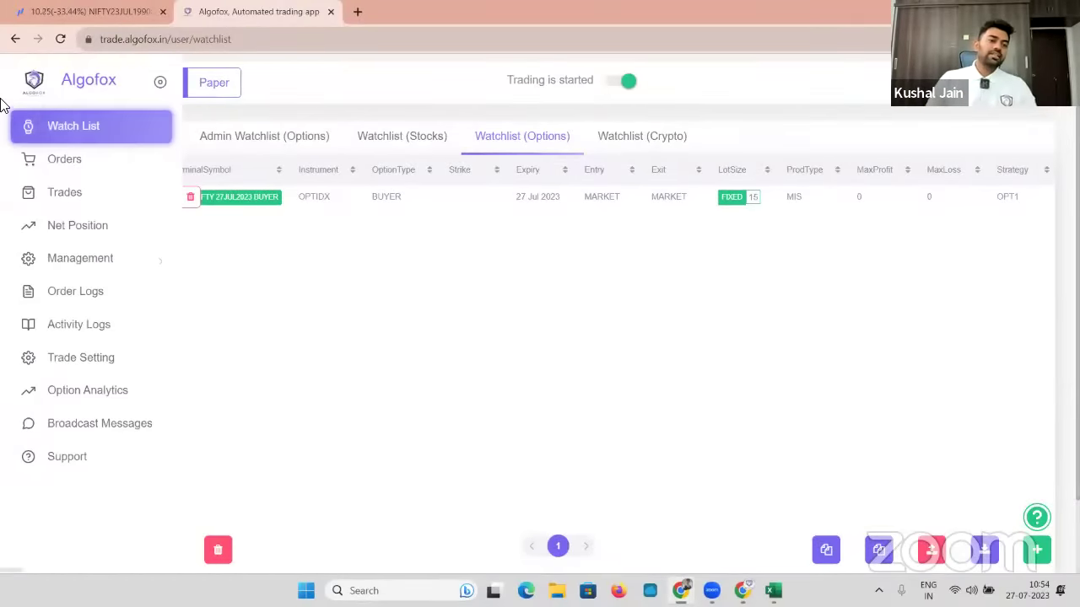
{"action": "left_click", "coordinate": [60, 367]}
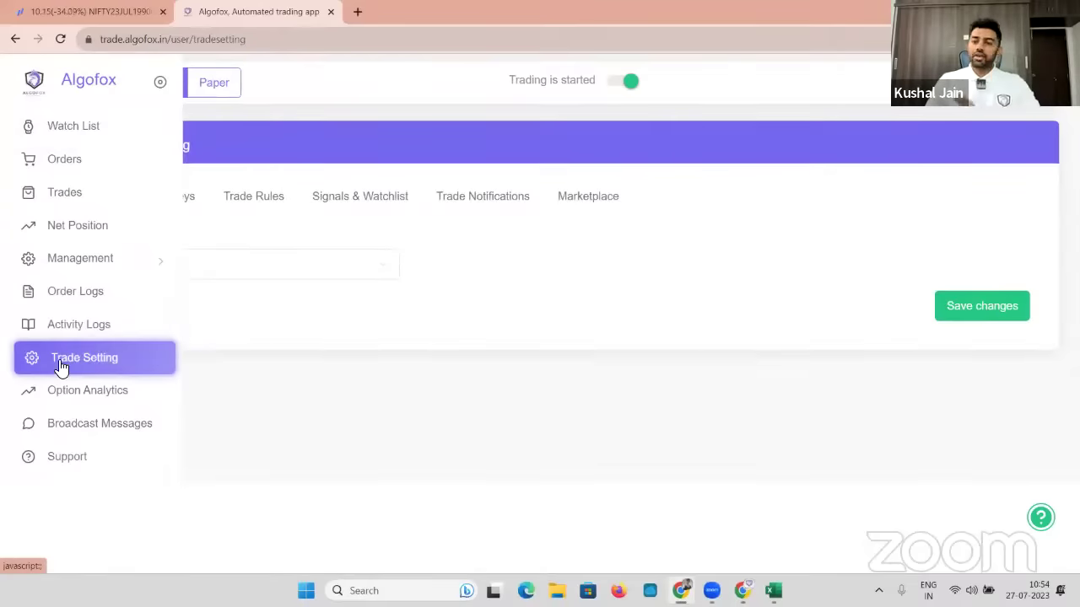
{"action": "left_click", "coordinate": [179, 202]}
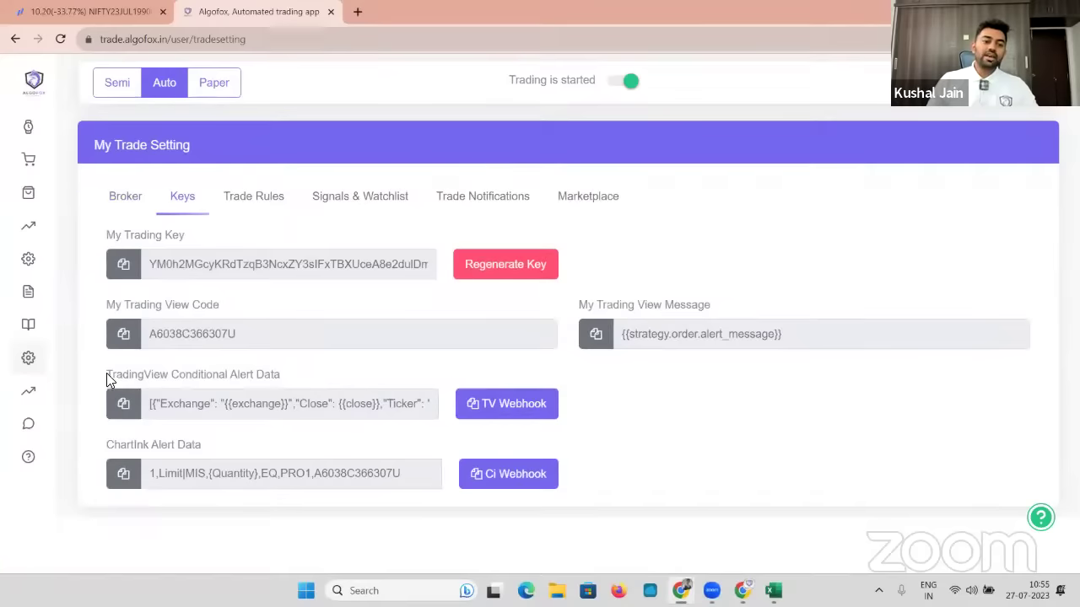
{"action": "left_click_drag", "start_coordinate": [106, 374], "coordinate": [272, 381]}
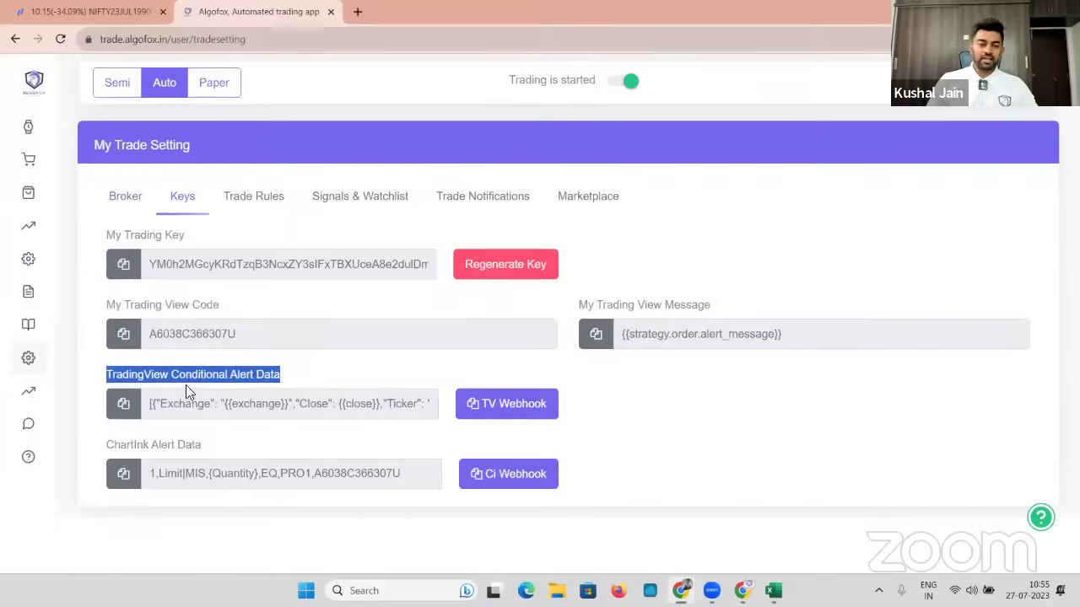
{"action": "left_click", "coordinate": [127, 407]}
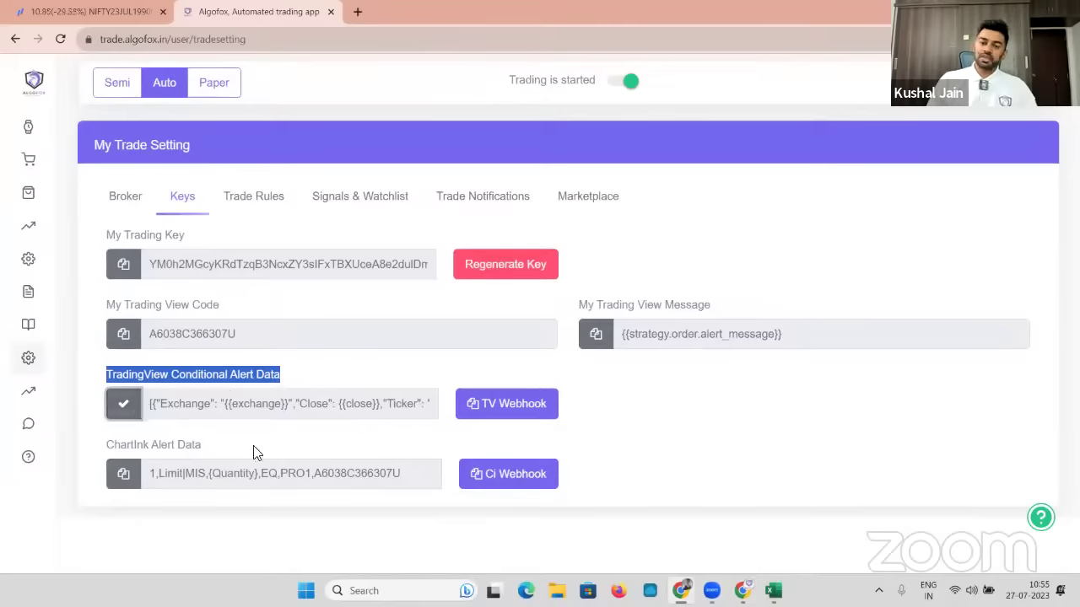
Paste the Algofox JSON into the alert message and change OrderType from BUY to SHORT
{"action": "left_click", "coordinate": [743, 591]}
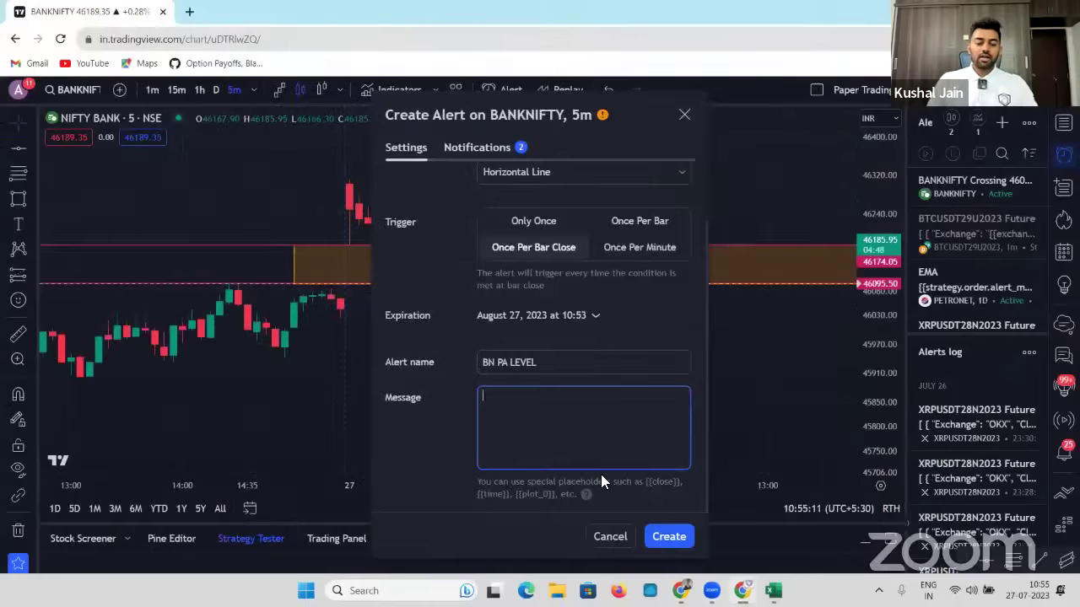
{"action": "key", "text": "ctrl+v"}
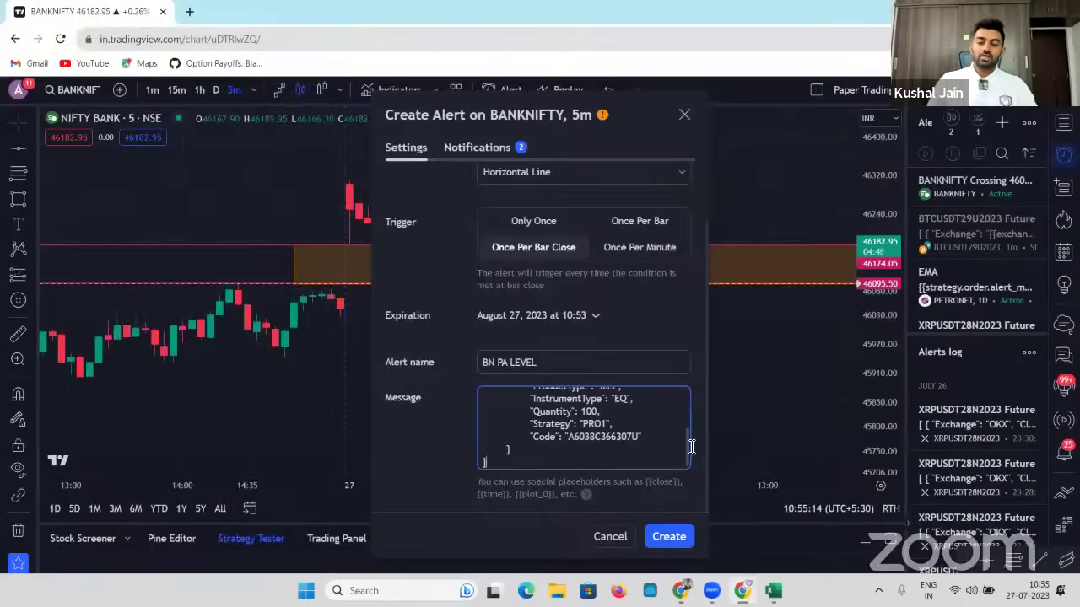
{"action": "left_click_drag", "start_coordinate": [683, 447], "coordinate": [690, 426]}
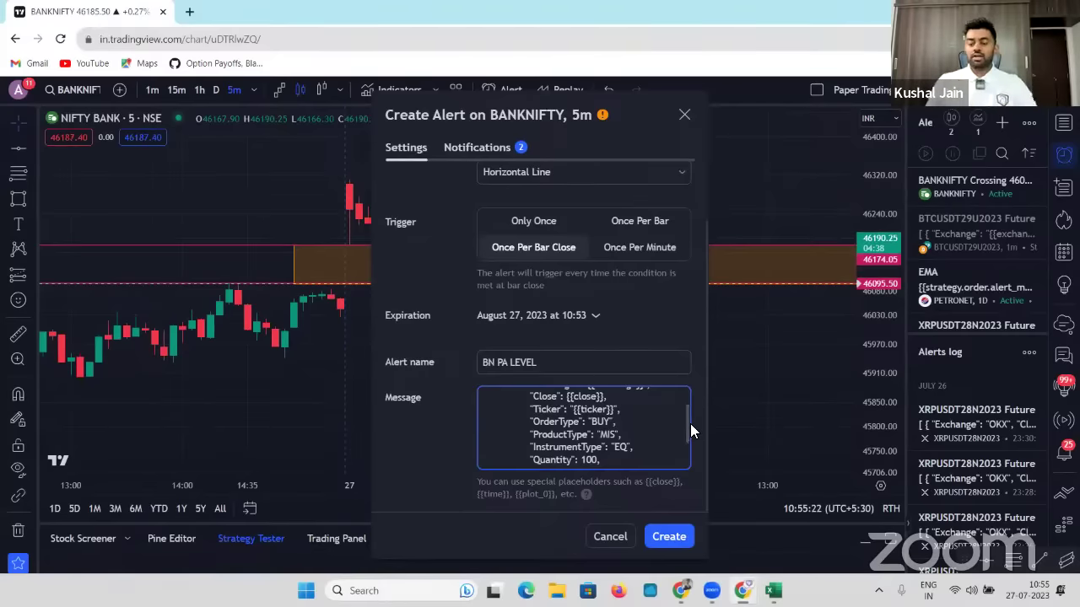
{"action": "double_click", "coordinate": [599, 422]}
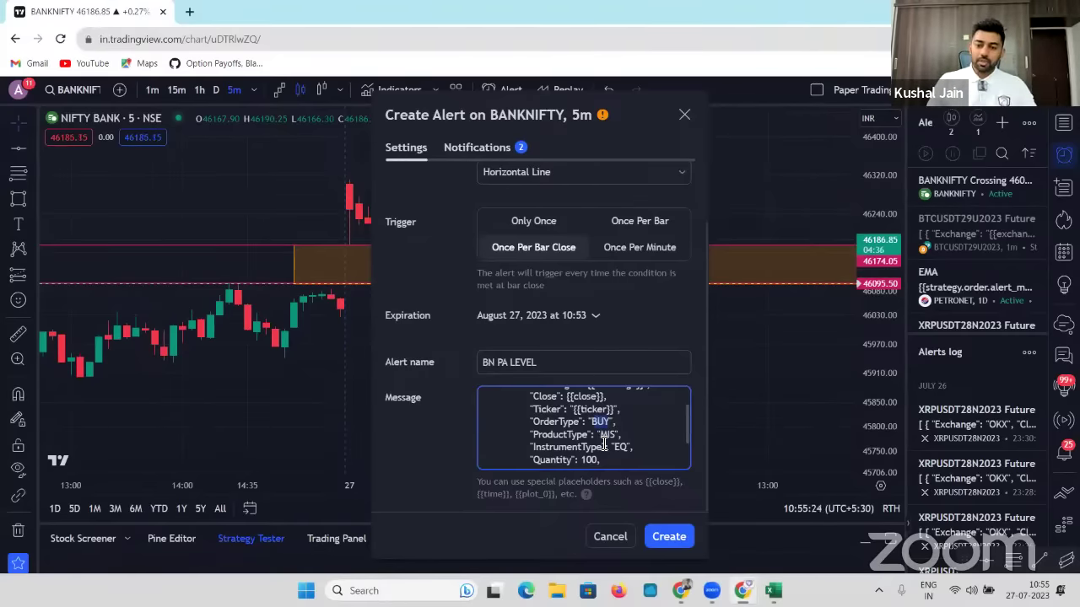
{"action": "type", "text": "SHORT"}
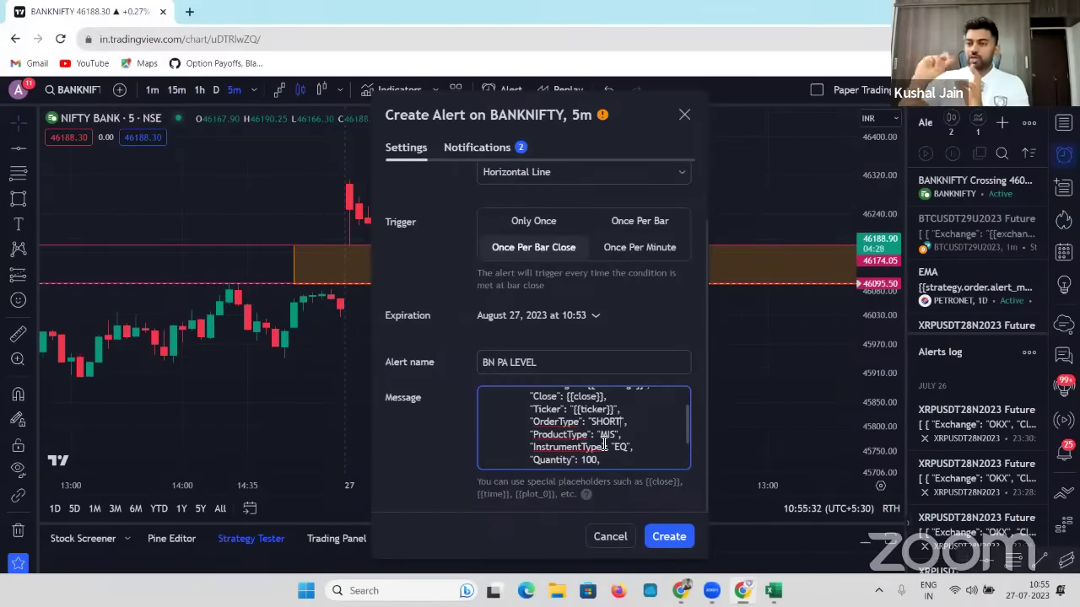
Change InstrumentType from EQ to OPTIDX and the Strategy value from PRO1 to OPT1
{"action": "double_click", "coordinate": [622, 447]}
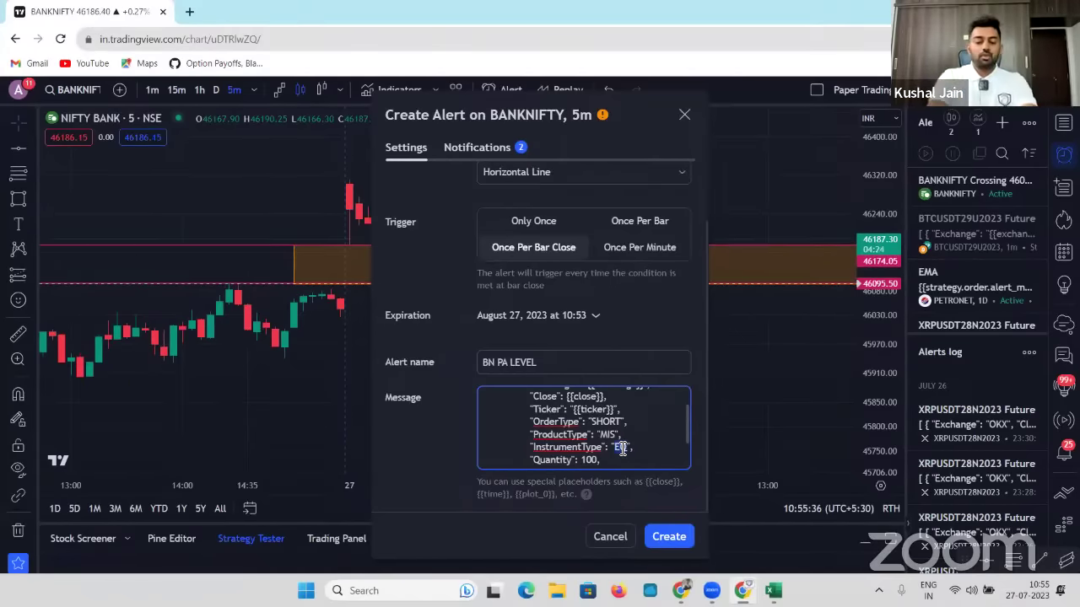
{"action": "type", "text": "OPTIDX"}
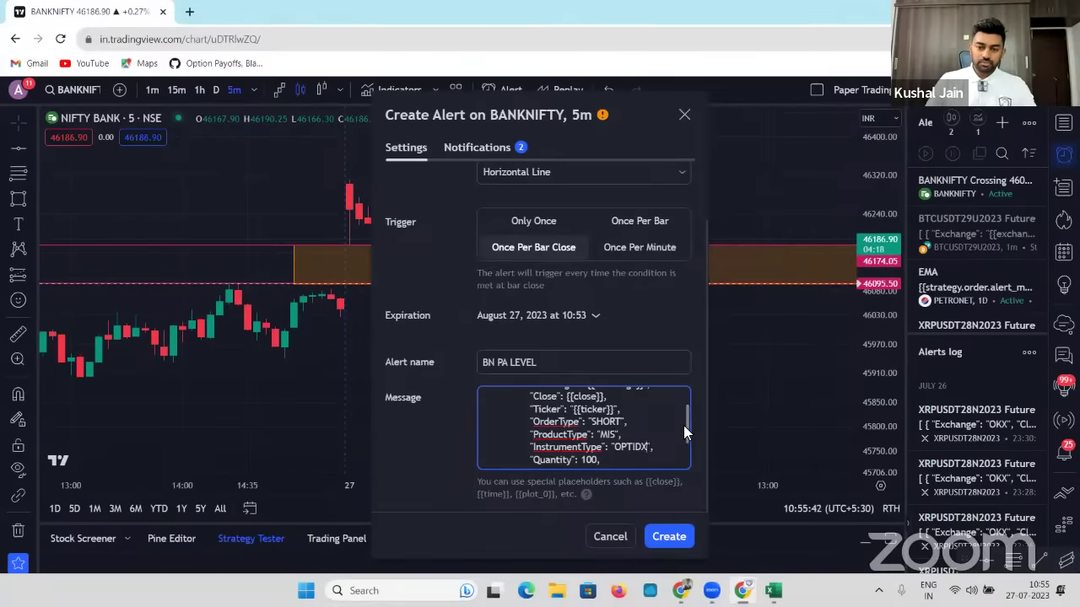
{"action": "left_click_drag", "start_coordinate": [683, 425], "coordinate": [684, 441]}
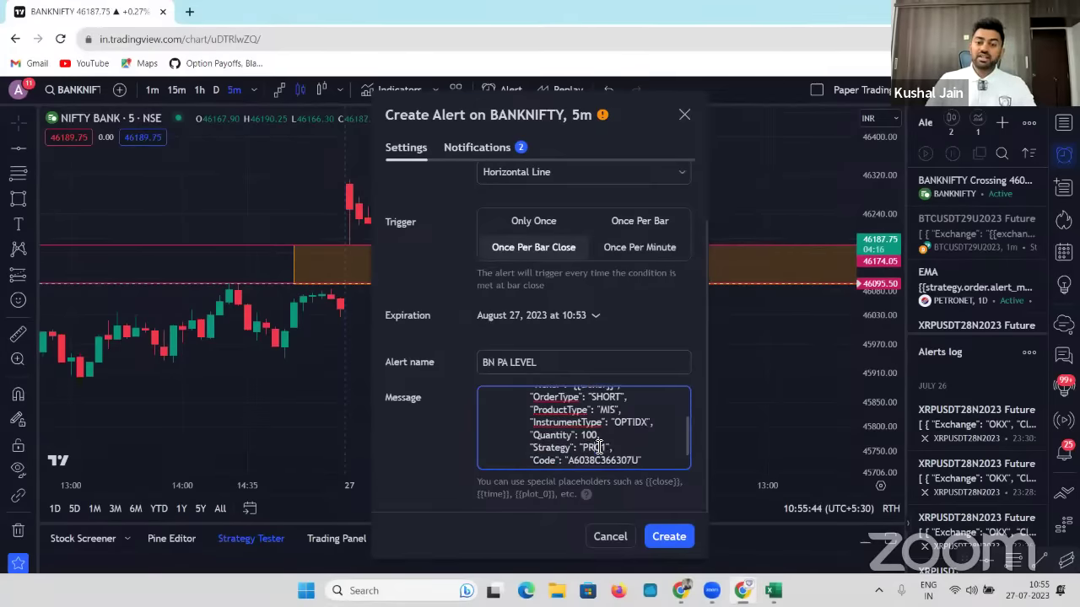
{"action": "double_click", "coordinate": [599, 447]}
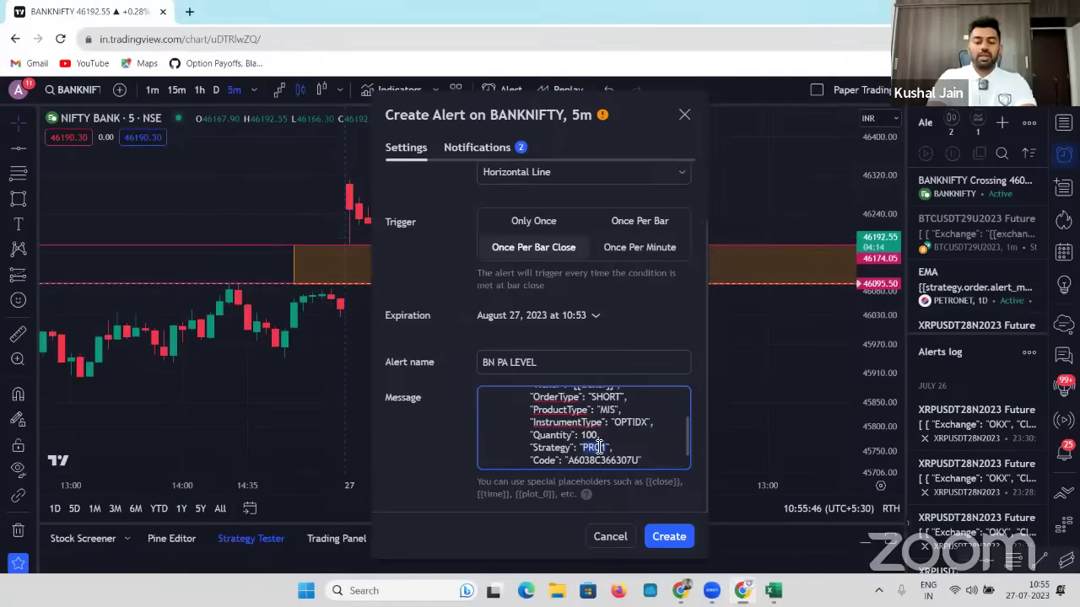
{"action": "type", "text": "OPT"}
{"action": "type", "text": "I"}
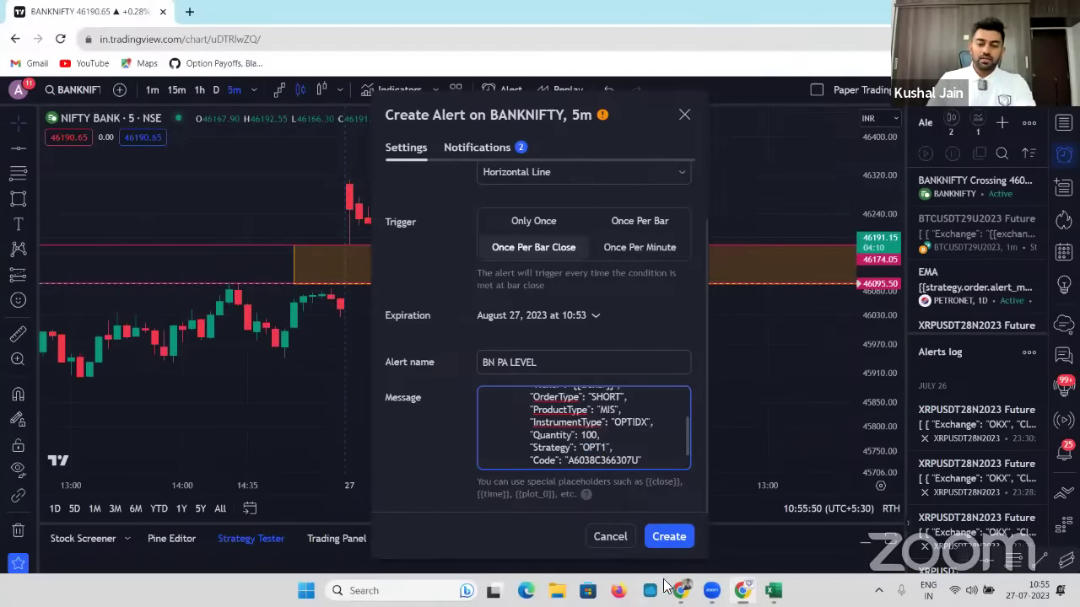
{"action": "mouse_move", "coordinate": [681, 589]}
{"action": "left_click", "coordinate": [680, 510]}
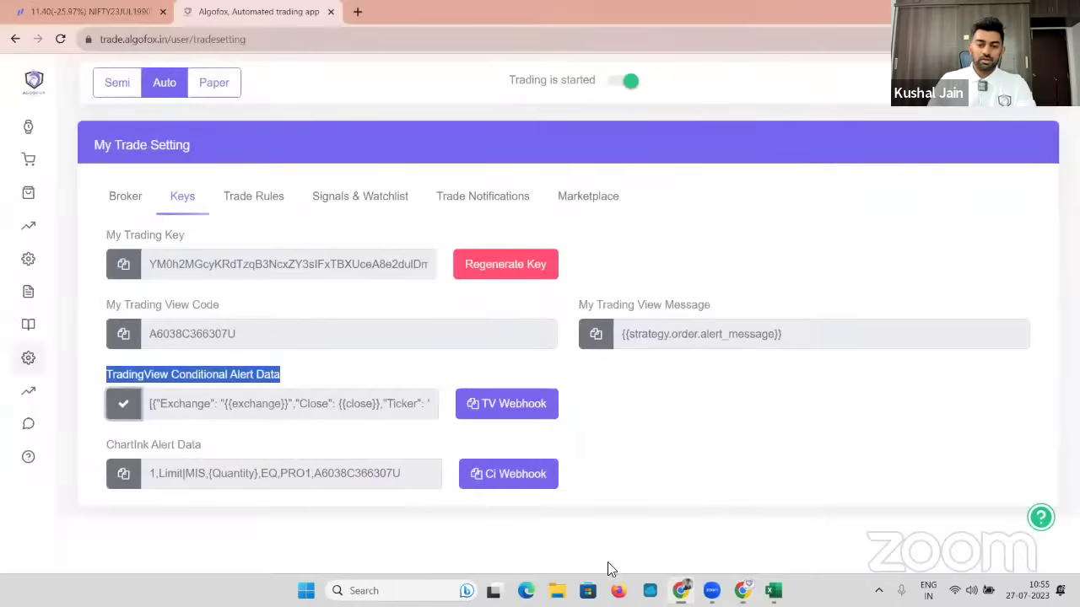
Look up the OPT1 strategy name on the BANKNIFTY row of Algofox's Watchlist (Options)
{"action": "left_click", "coordinate": [30, 126]}
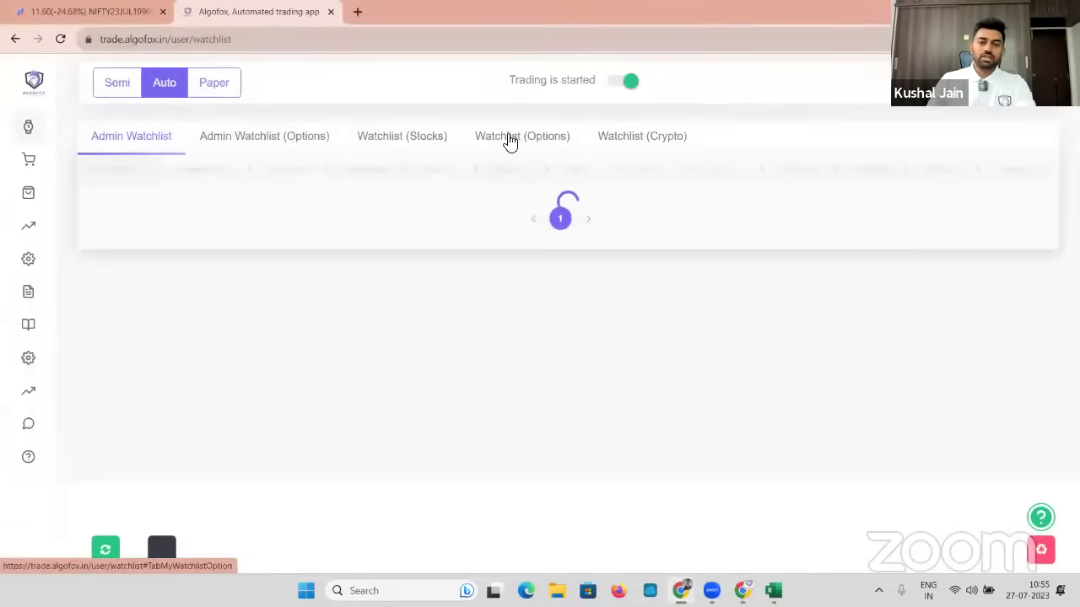
{"action": "left_click", "coordinate": [510, 141]}
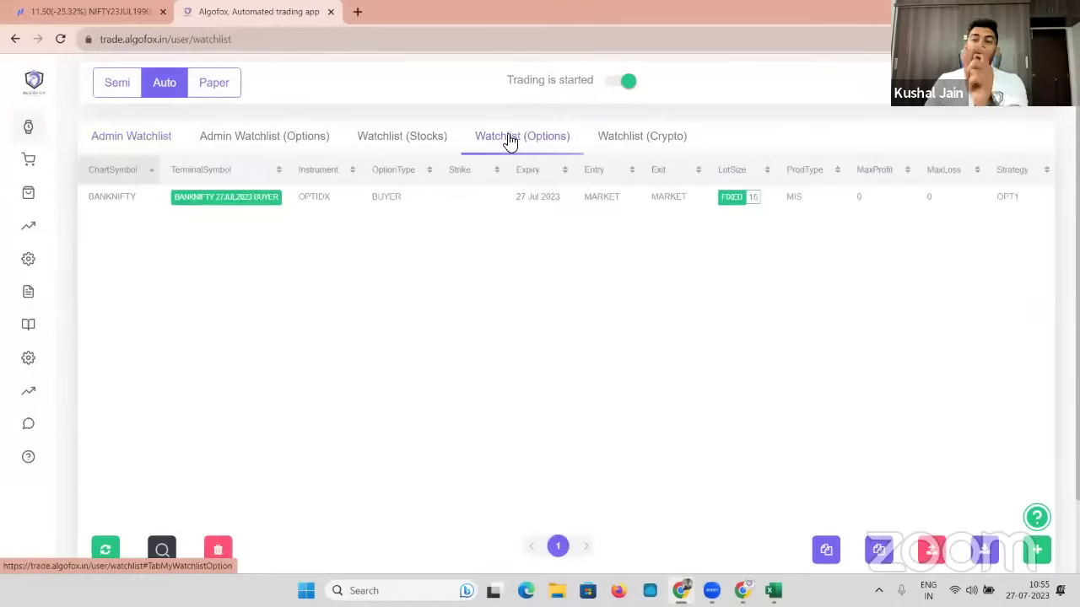
{"action": "double_click", "coordinate": [1008, 196]}
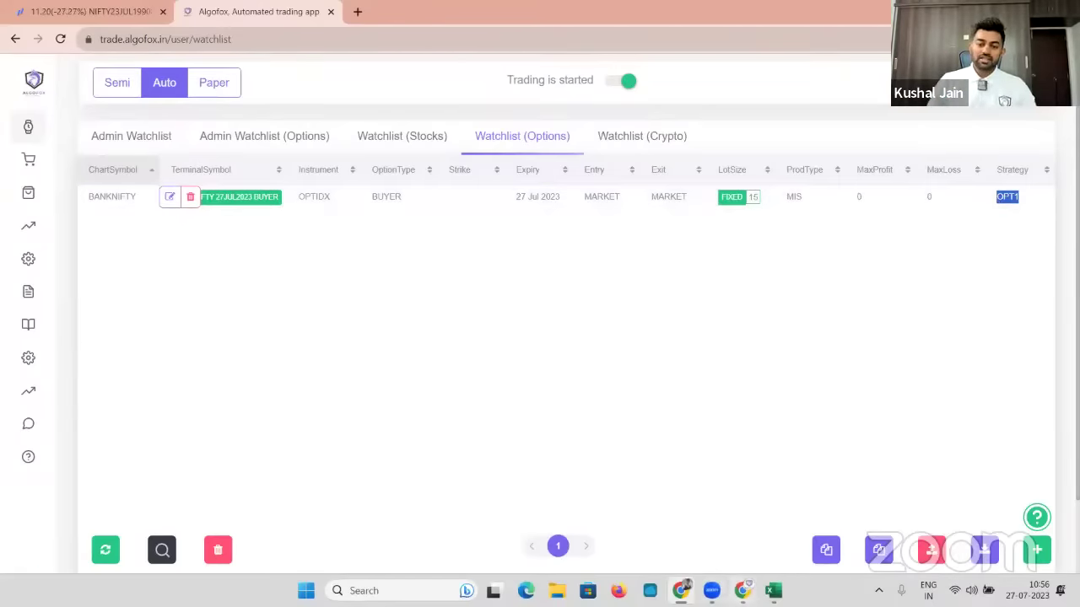
{"action": "left_click", "coordinate": [681, 589]}
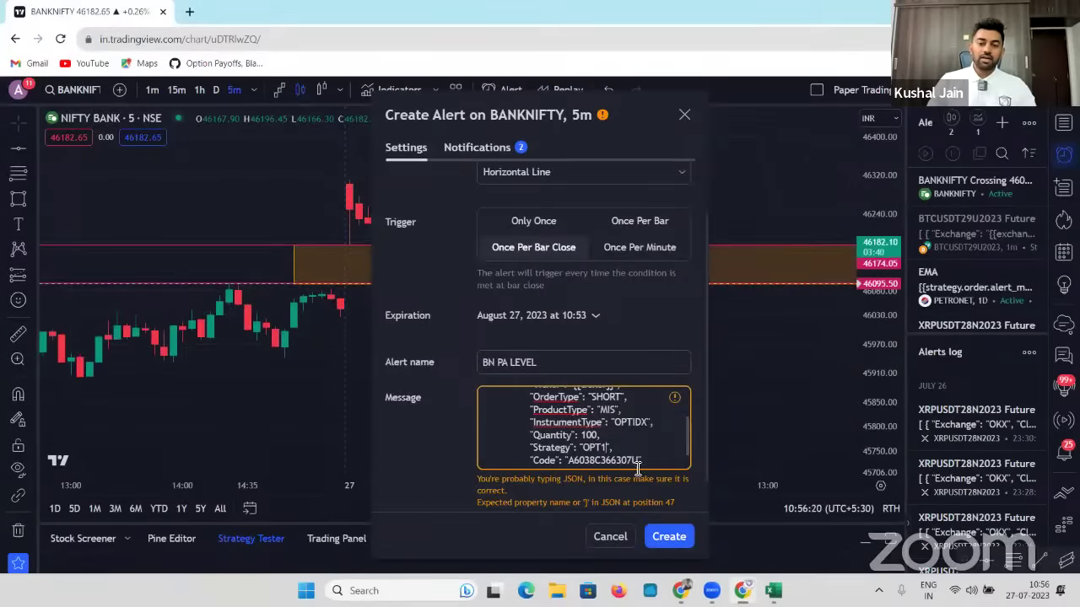
Clear the old Webhook URL in the alert's Notifications settings
{"action": "left_click", "coordinate": [484, 149]}
{"action": "left_click", "coordinate": [484, 149]}
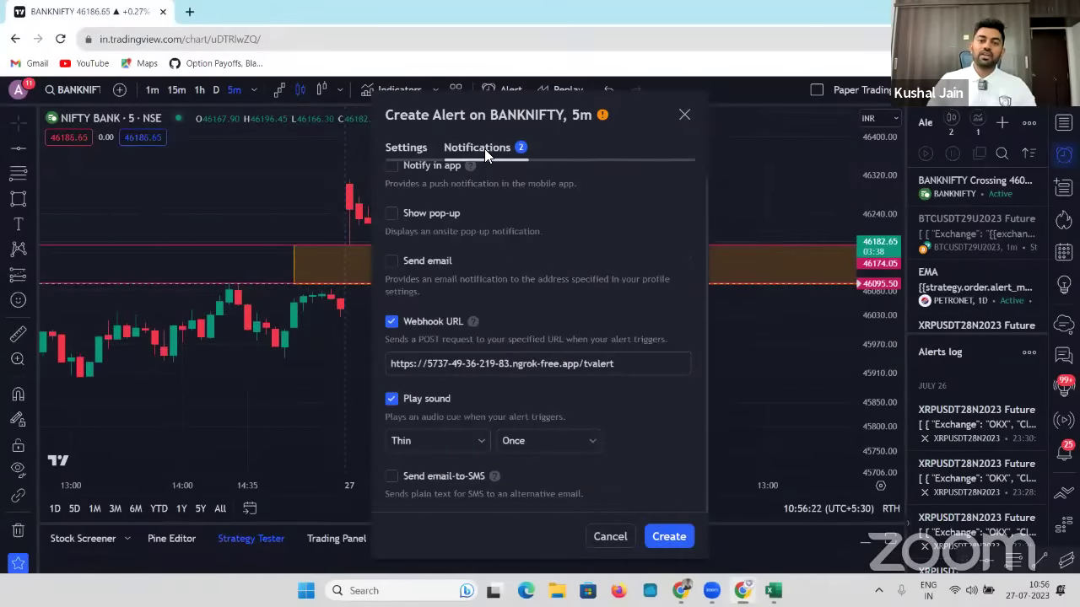
{"action": "left_click", "coordinate": [610, 369]}
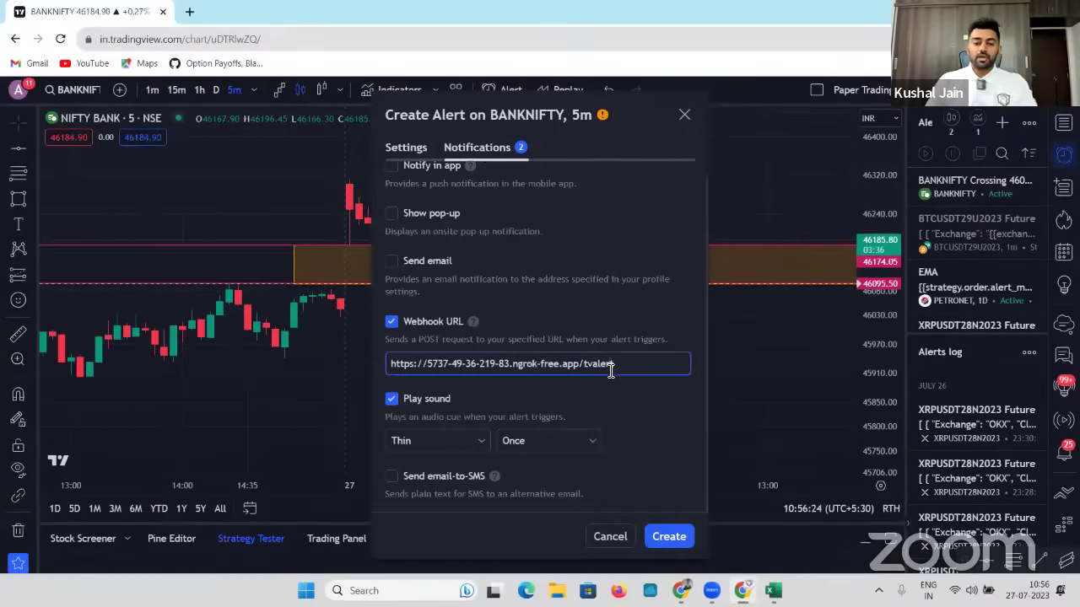
{"action": "key", "text": "ctrl+a"}
{"action": "key", "text": "BackSpace"}
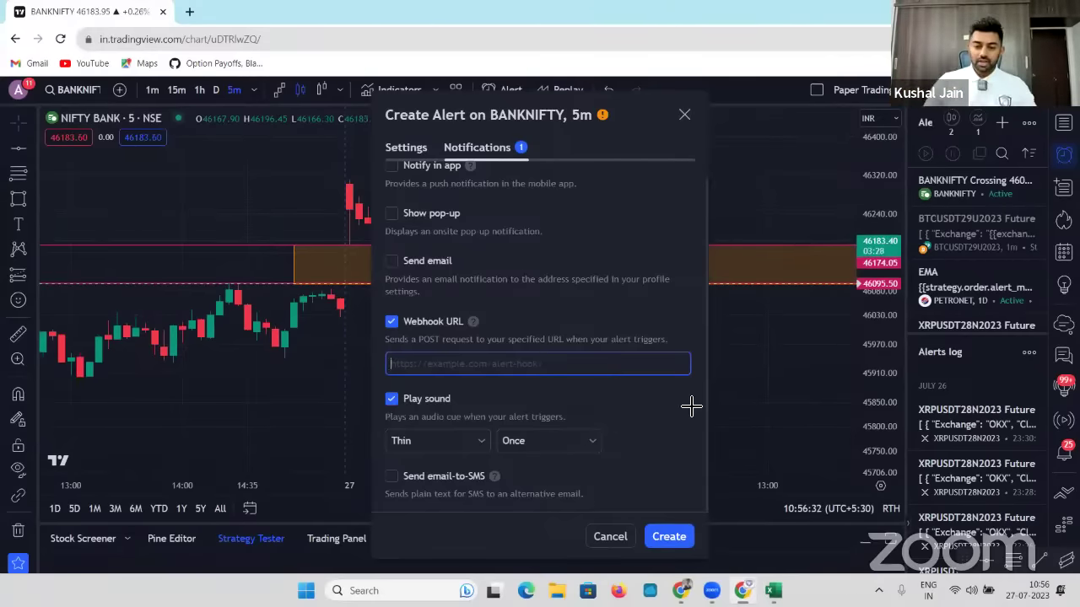
Paste Algofox's TV Webhook from Trade Setting > Keys into the Webhook URL and create the alert
{"action": "left_click", "coordinate": [680, 590]}
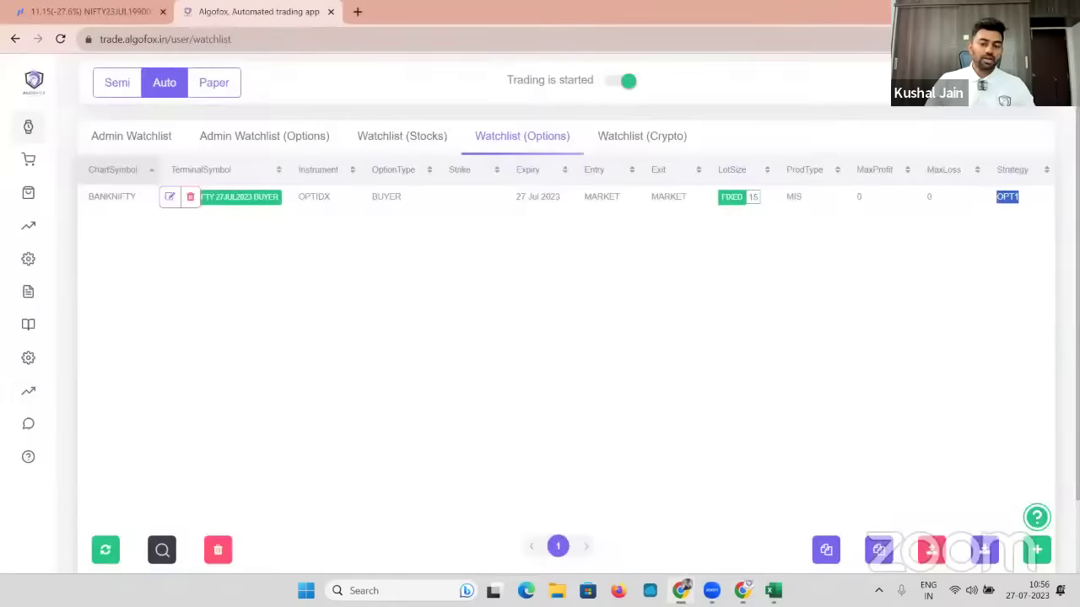
{"action": "left_click", "coordinate": [61, 365]}
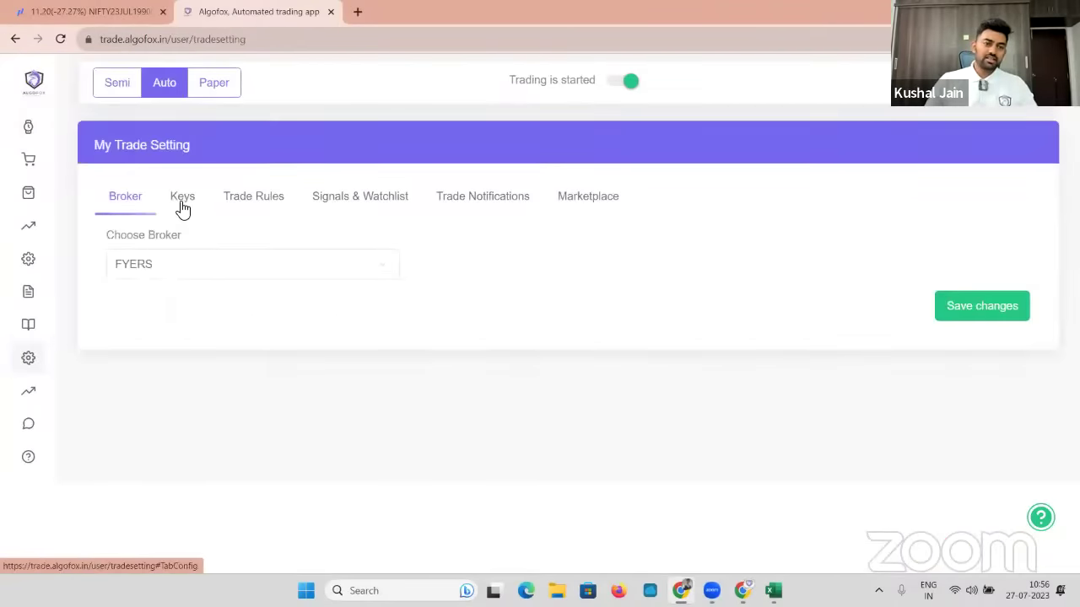
{"action": "left_click", "coordinate": [182, 202]}
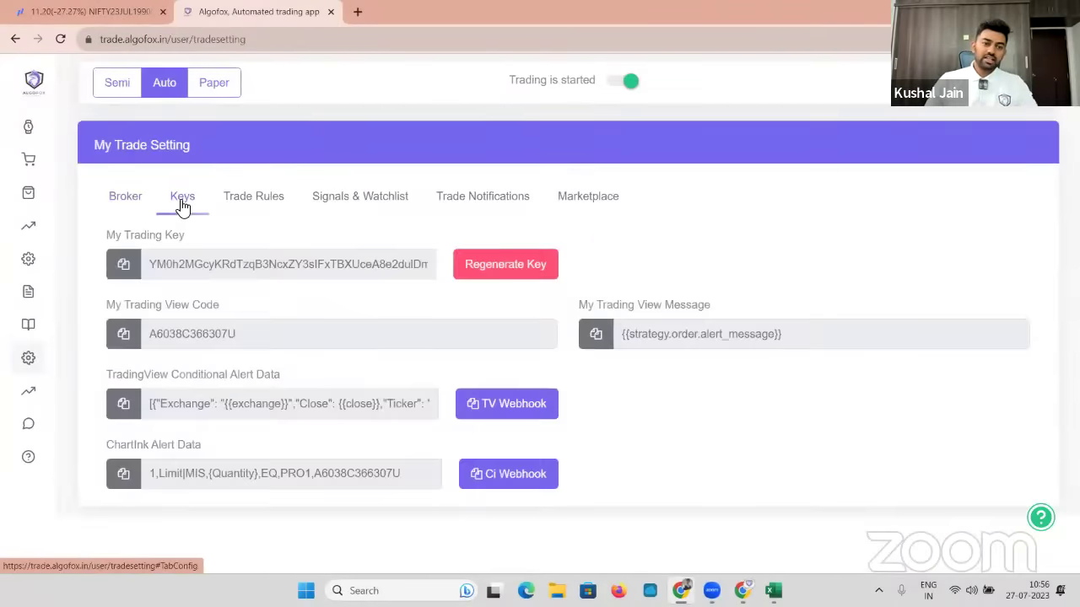
{"action": "left_click", "coordinate": [483, 405]}
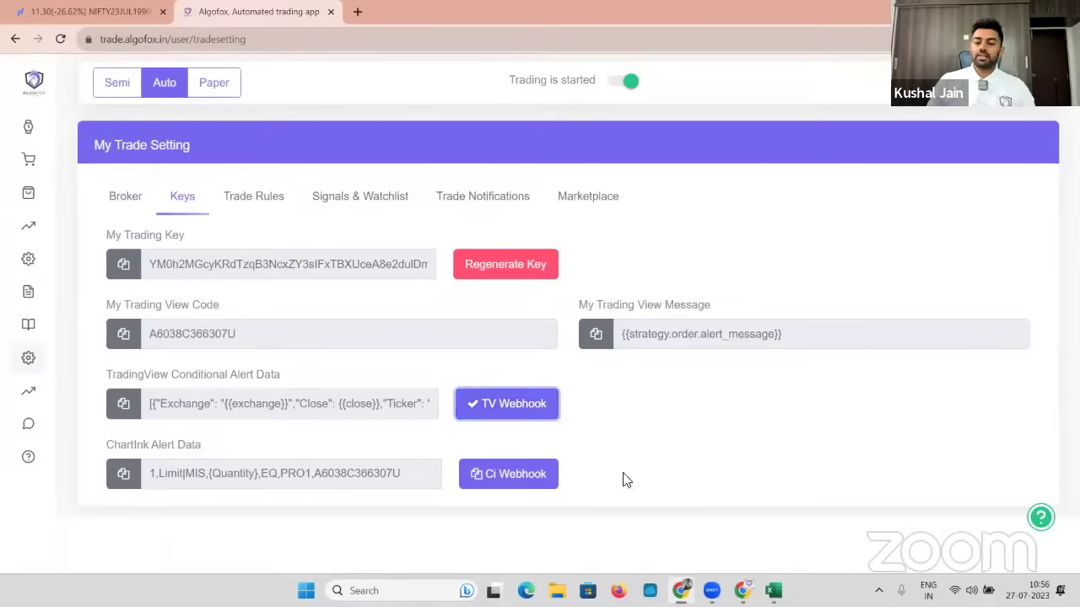
{"action": "left_click", "coordinate": [742, 590]}
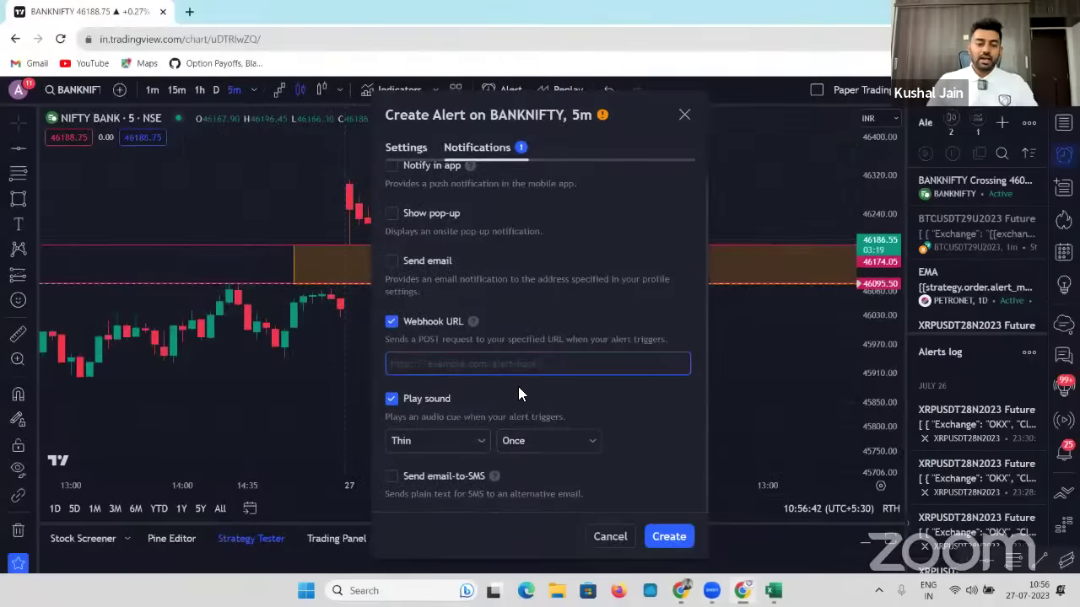
{"action": "key", "text": "ctrl+v"}
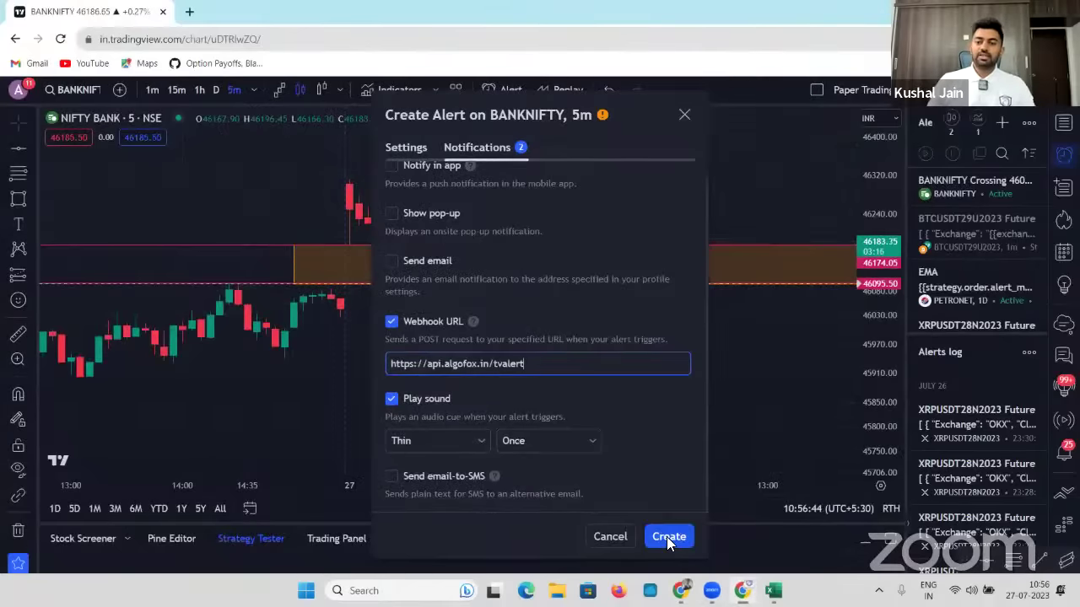
{"action": "left_click", "coordinate": [667, 536]}
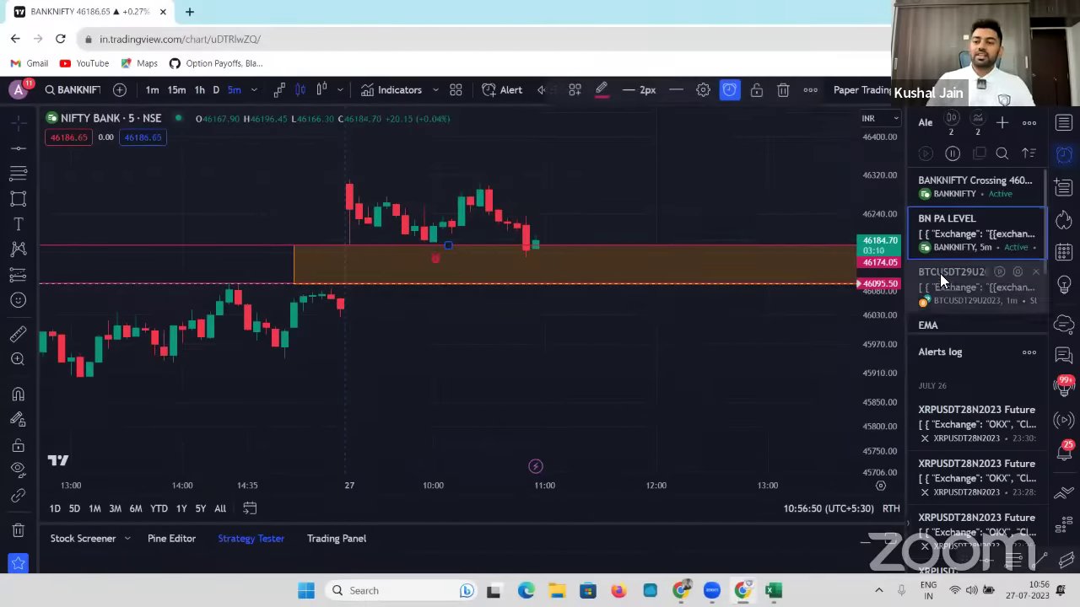
{"action": "mouse_move", "coordinate": [1009, 242]}
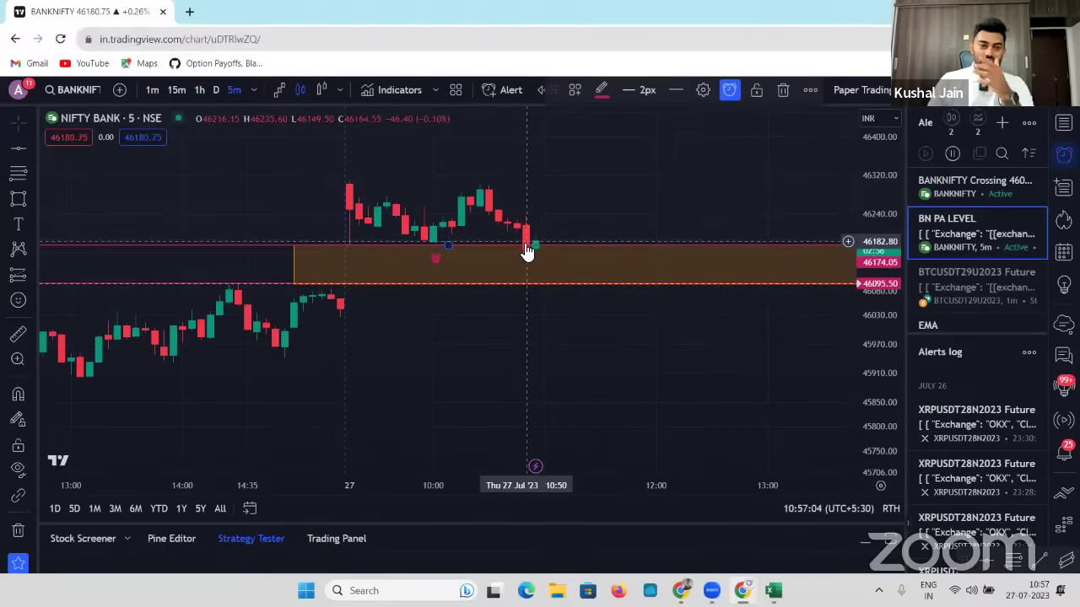
{"action": "left_click", "coordinate": [406, 445]}
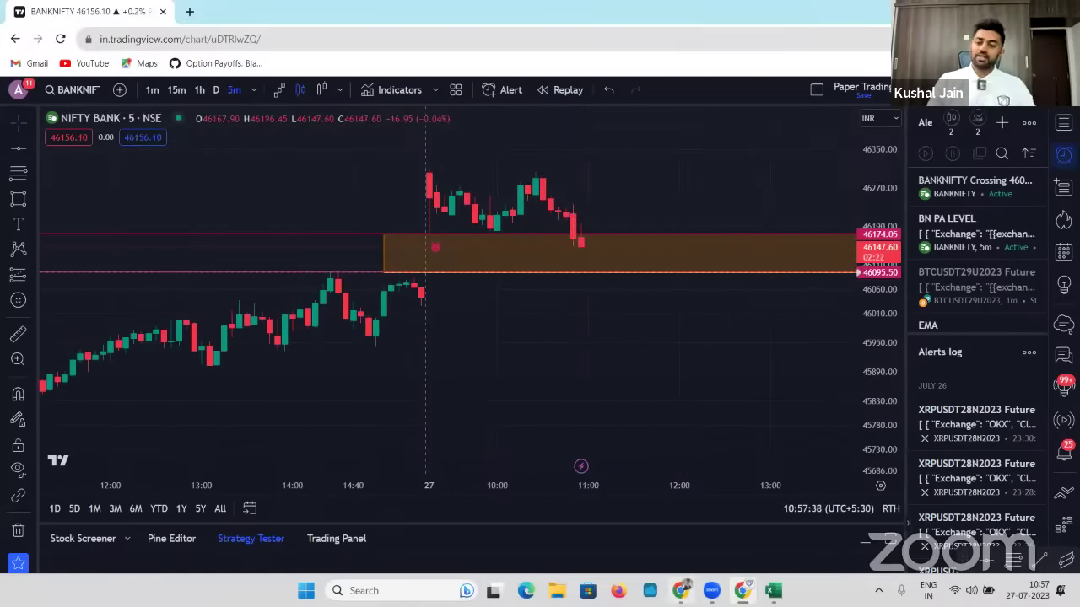
{"action": "left_click", "coordinate": [680, 590]}
Edit the BANKNIFTY options watchlist entry to MaxProfit 1000 and MaxLoss 500, and save
{"action": "left_click", "coordinate": [33, 130]}
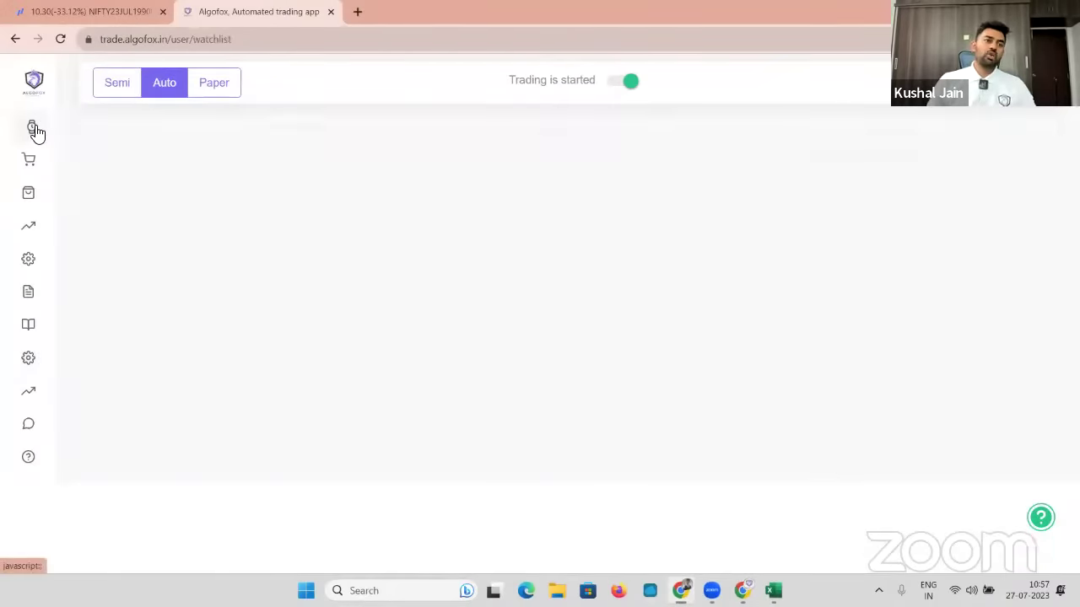
{"action": "left_click", "coordinate": [502, 139]}
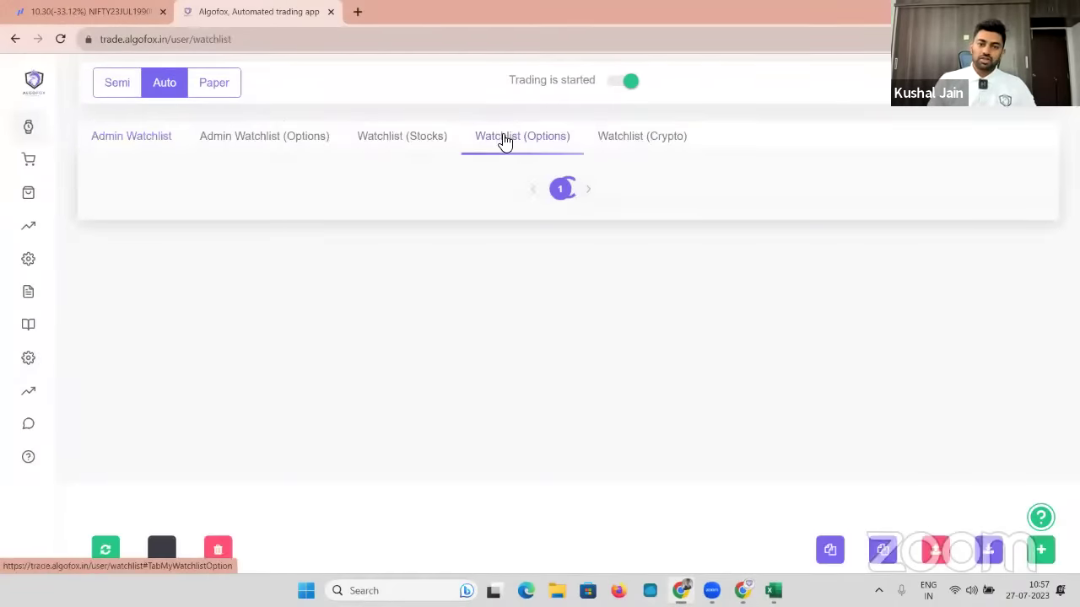
{"action": "left_click", "coordinate": [171, 200]}
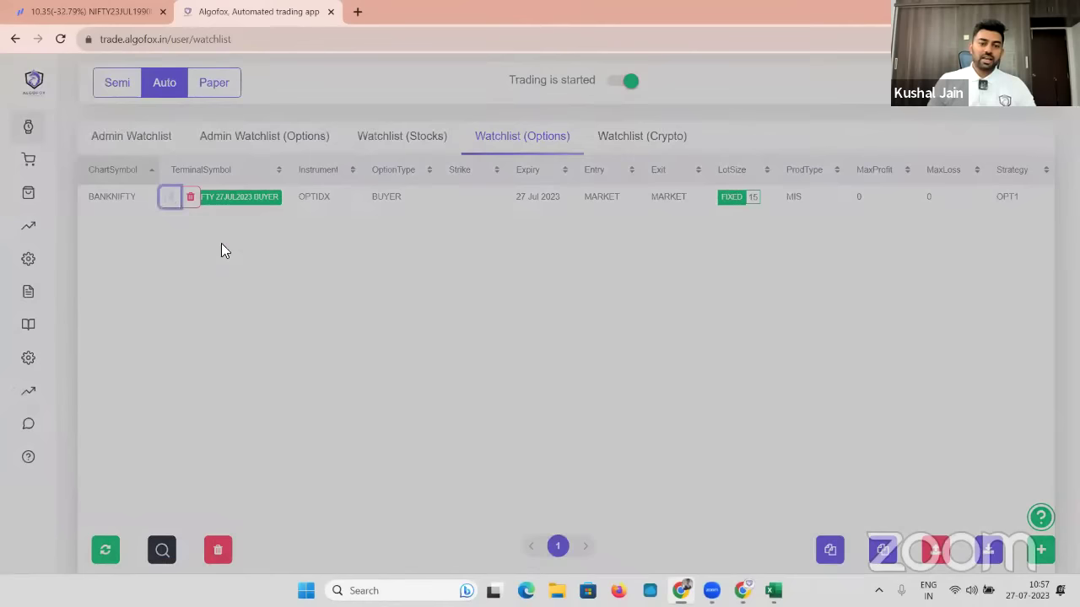
{"action": "double_click", "coordinate": [505, 381]}
{"action": "type", "text": "1000"}
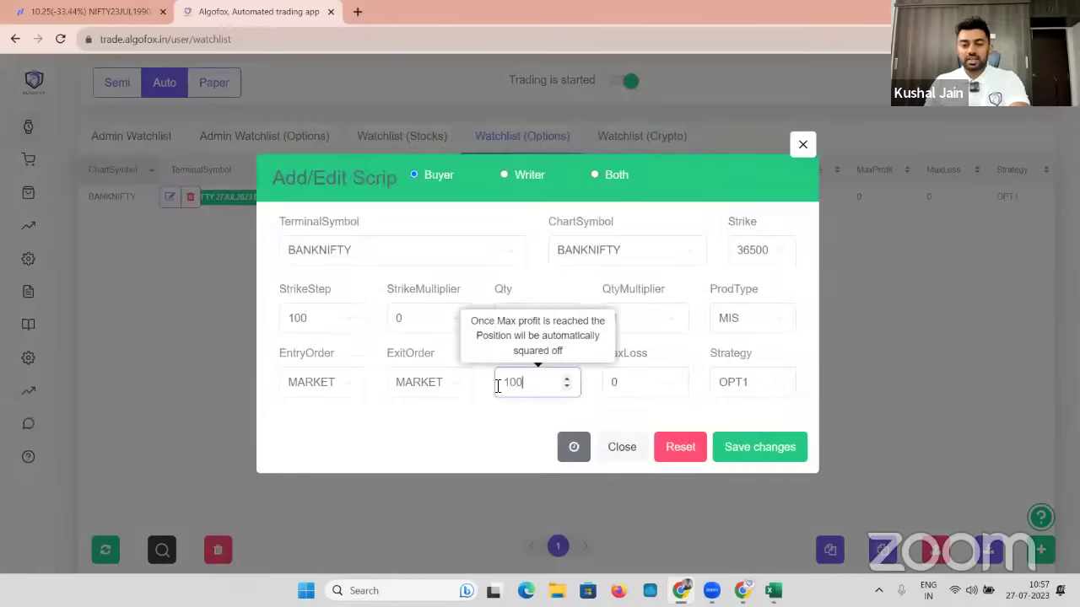
{"action": "double_click", "coordinate": [611, 381]}
{"action": "type", "text": "520"}
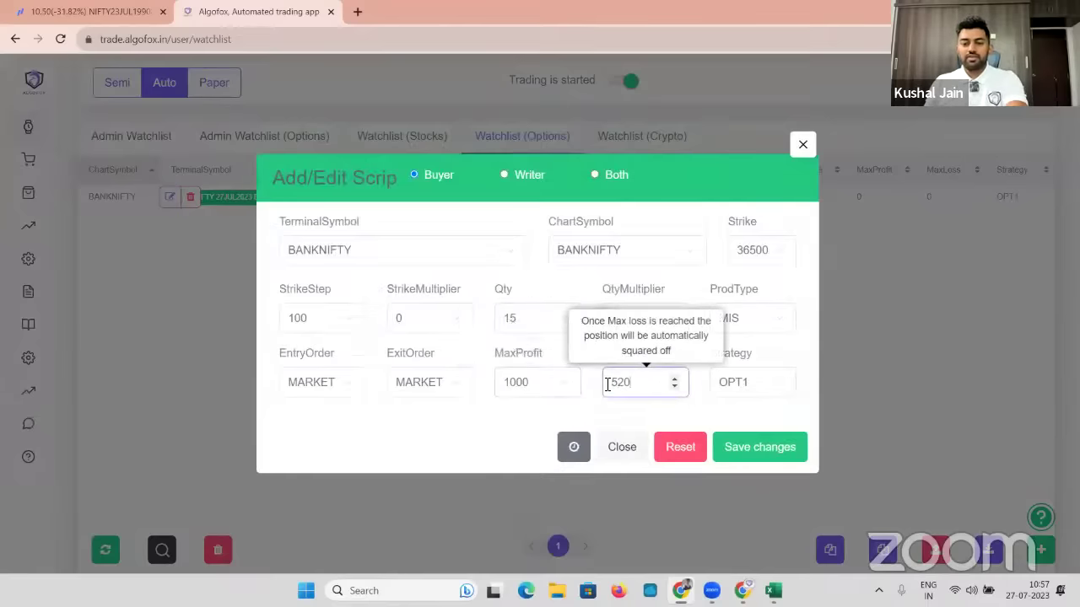
{"action": "type", "text": "00"}
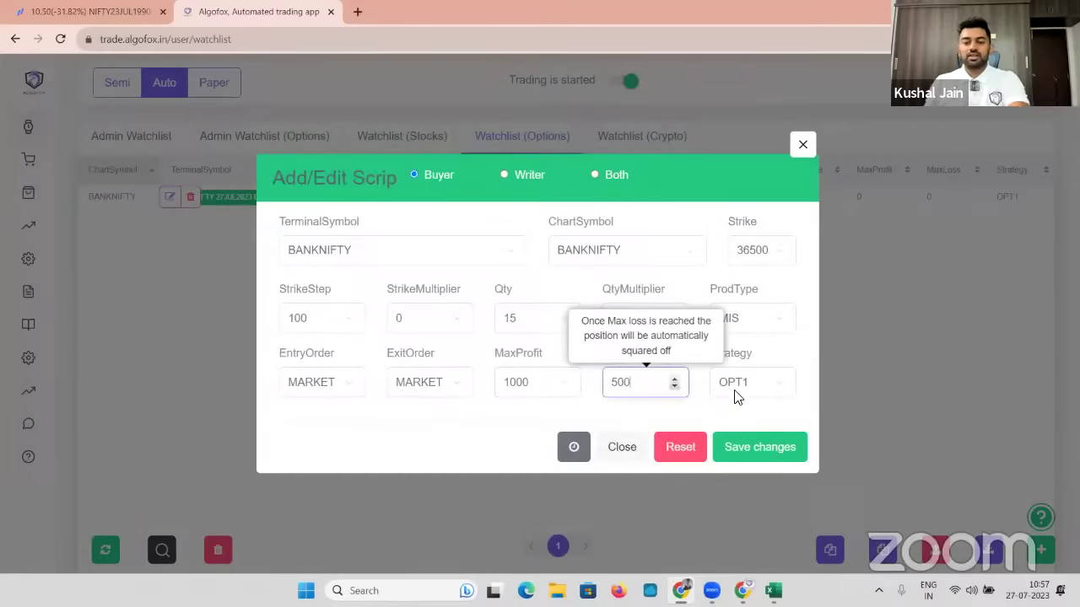
{"action": "left_click", "coordinate": [747, 448]}
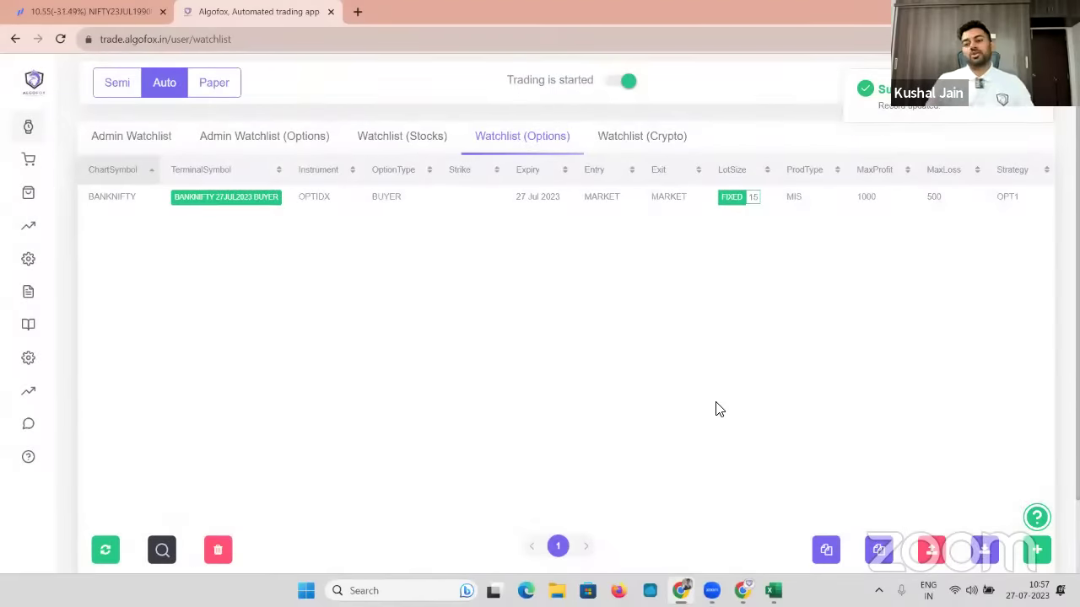
Glance at the FYERS chart tab, then return to the TradingView NIFTY BANK chart
{"action": "left_click", "coordinate": [152, 10]}
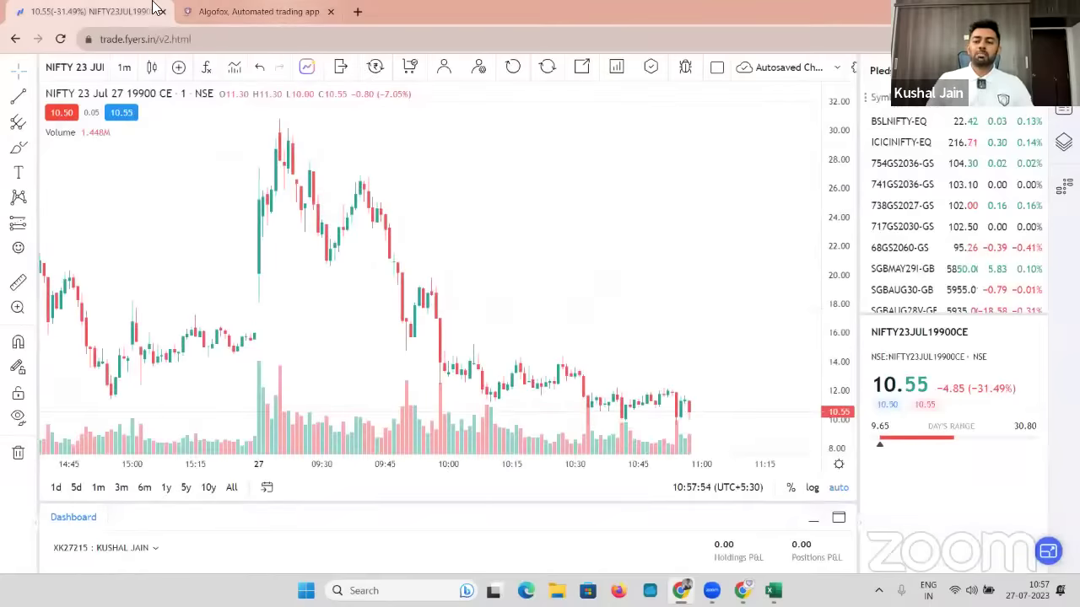
{"action": "left_click", "coordinate": [244, 11]}
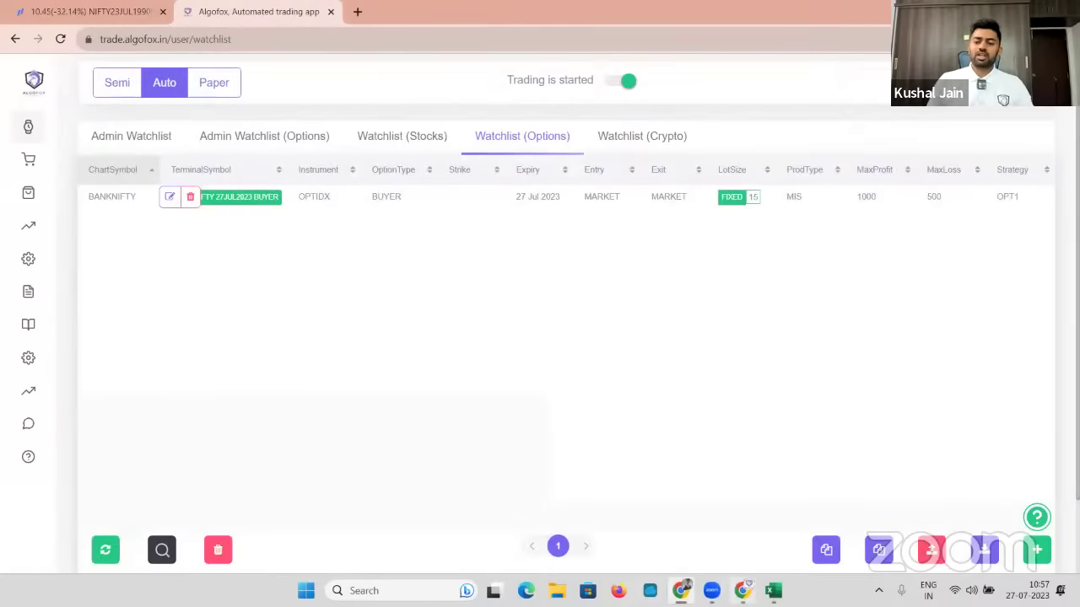
{"action": "key", "text": "alt+Tab"}
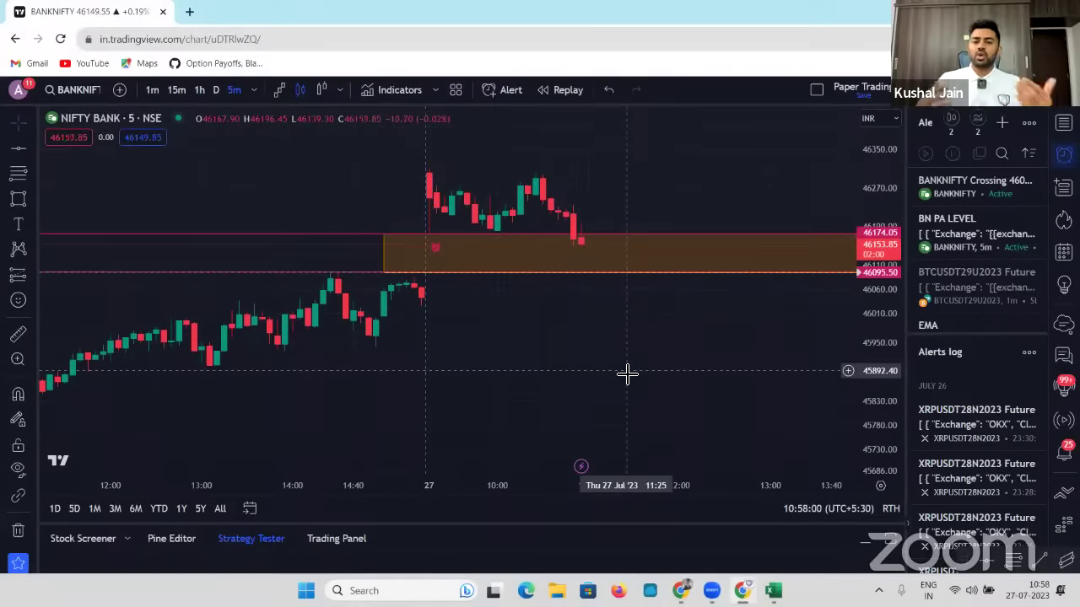
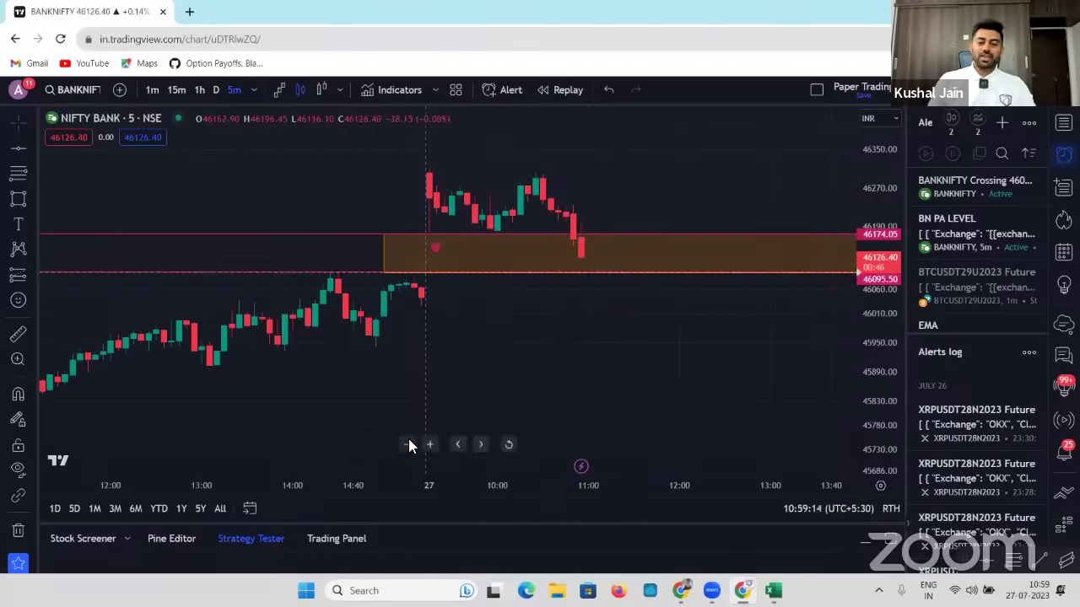
Zoom out the BANKNIFTY chart, confirm the Crossing alert fired at 10:59:44, and bring up AlgoFox
{"action": "left_click", "coordinate": [408, 445]}
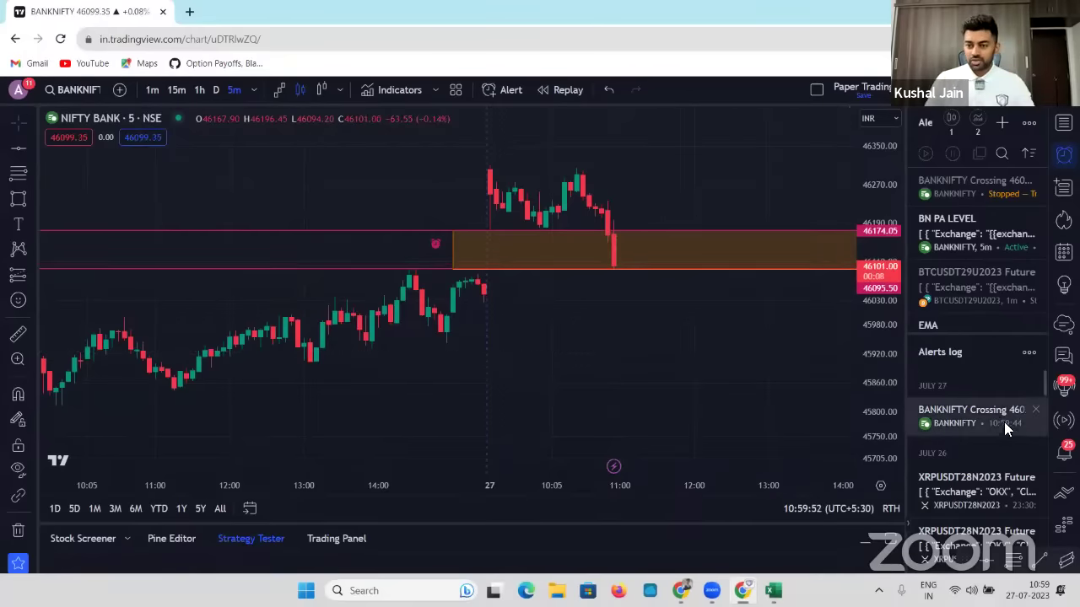
{"action": "mouse_move", "coordinate": [953, 419]}
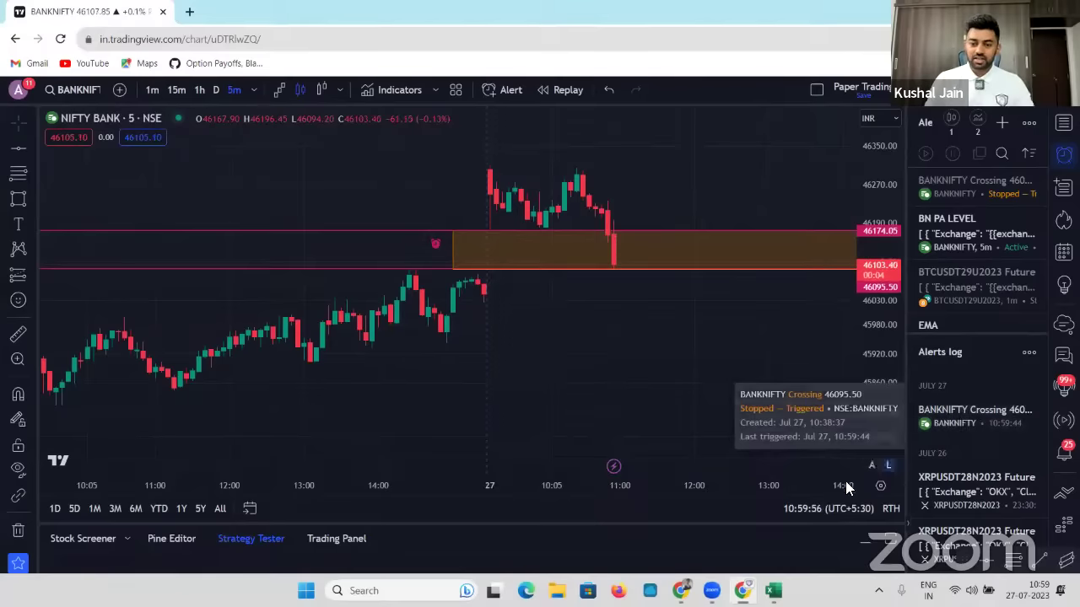
{"action": "left_click", "coordinate": [681, 591]}
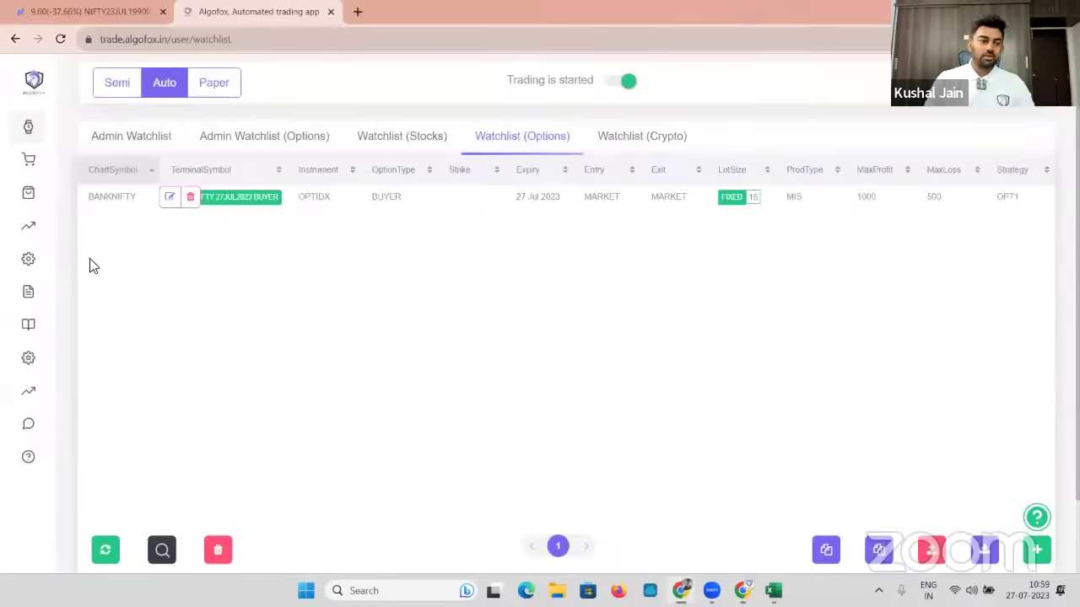
Load AlgoFox Order Logs, then move to the Fyers NIFTY 23 Jul 19900 CE chart tab
{"action": "mouse_move", "coordinate": [13, 327]}
{"action": "left_click", "coordinate": [54, 301]}
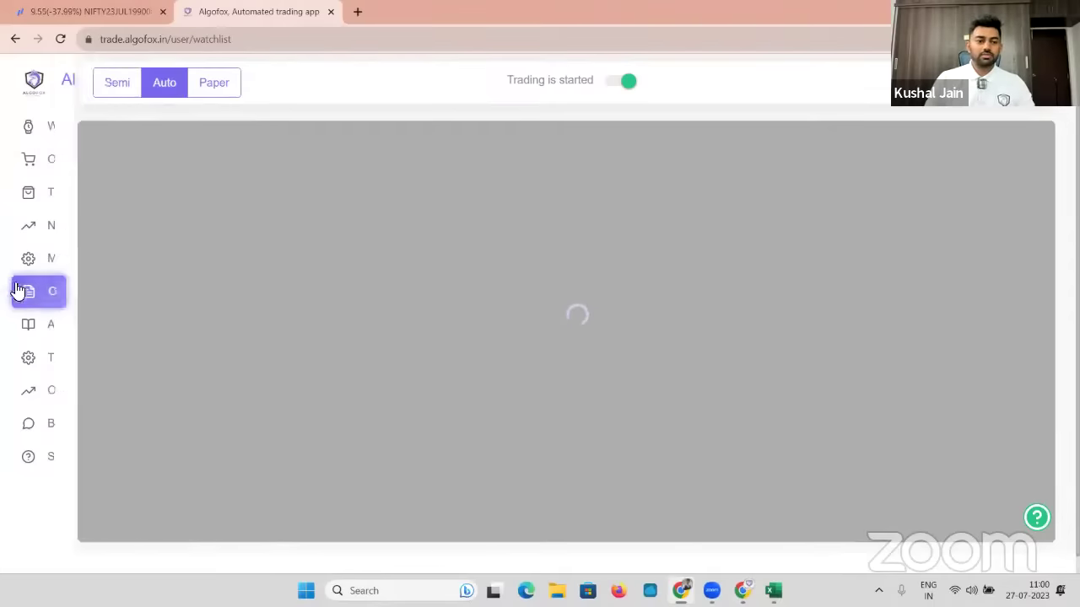
{"action": "left_click", "coordinate": [98, 10]}
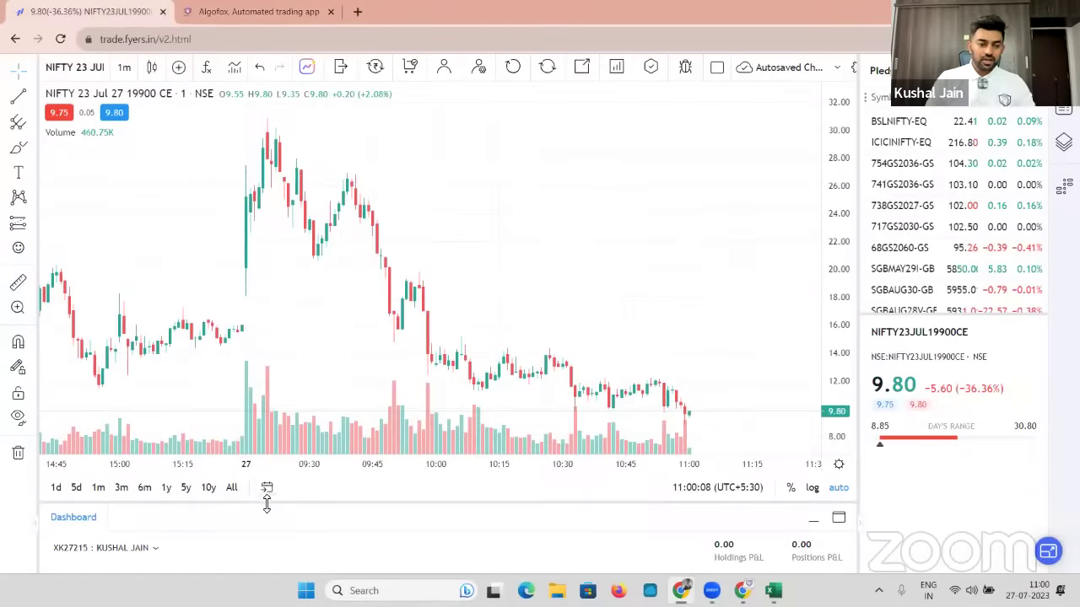
Refresh Fyers and check it shows no positions, only cancelled and rejected NIFTY 19900 CE orders
{"action": "left_click_drag", "start_coordinate": [265, 499], "coordinate": [278, 270]}
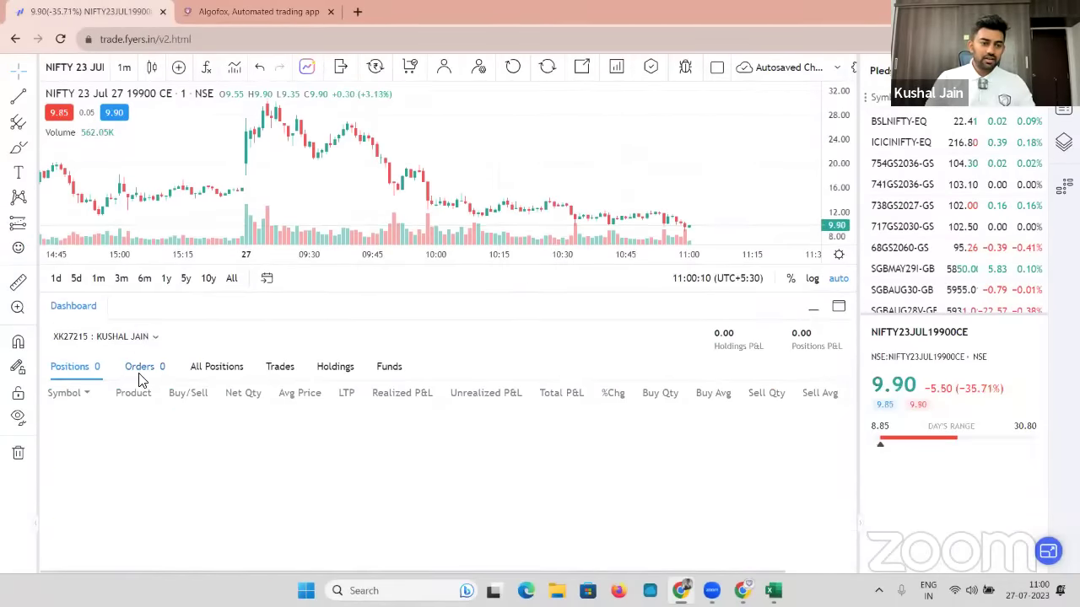
{"action": "left_click", "coordinate": [144, 368]}
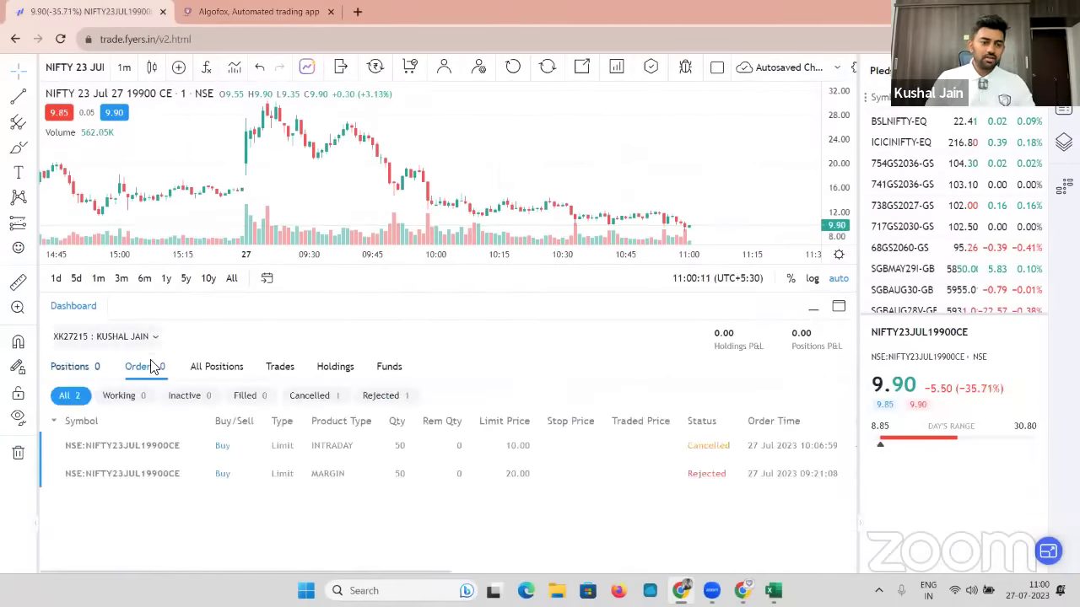
{"action": "left_click", "coordinate": [61, 38]}
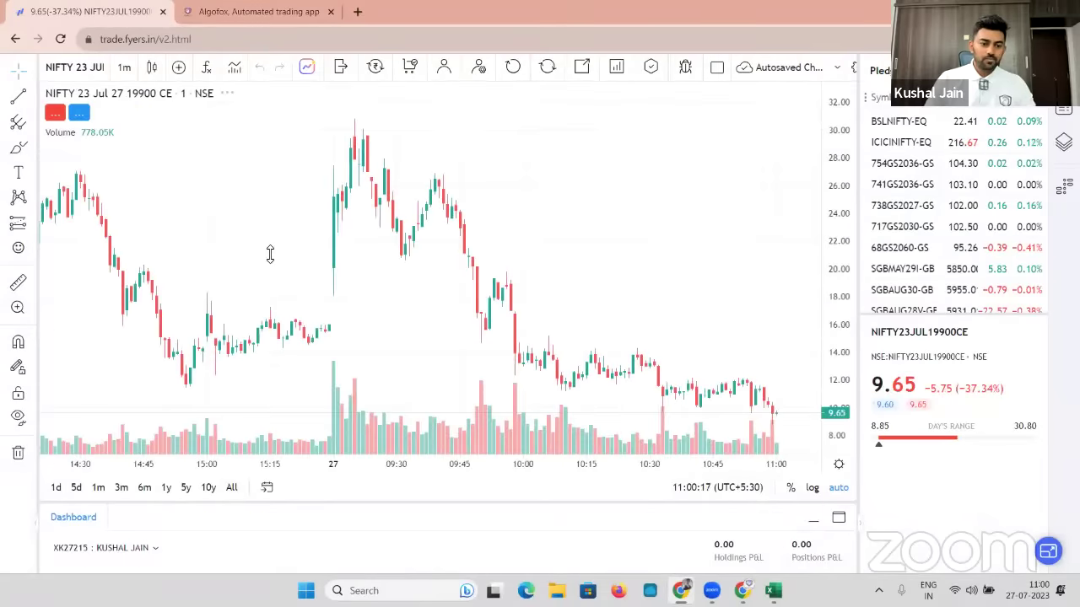
{"action": "left_click", "coordinate": [166, 325]}
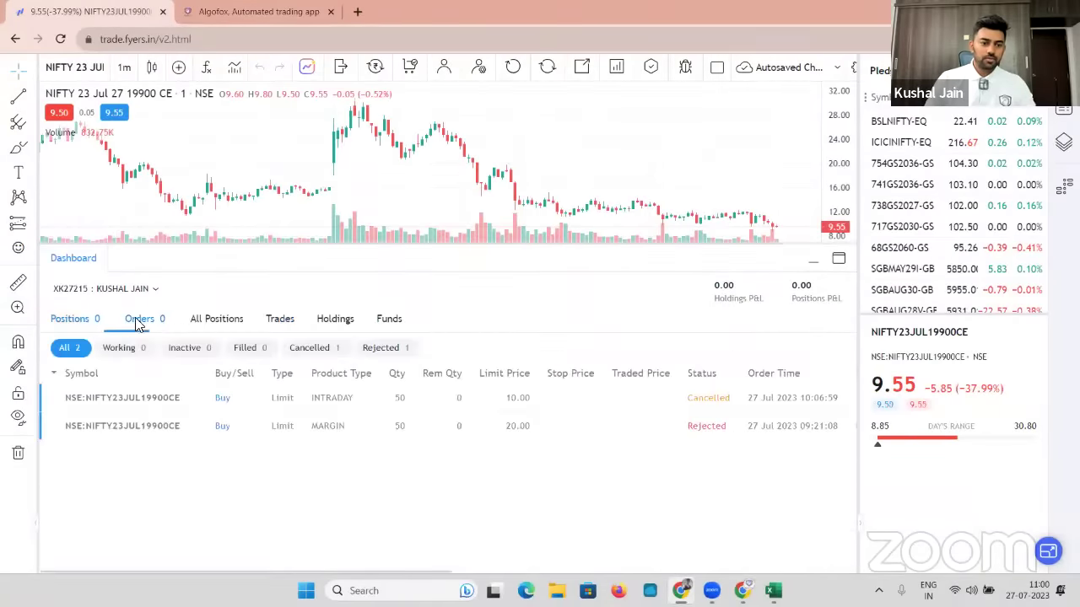
{"action": "left_click", "coordinate": [86, 320]}
Glance at the AlgoFox tab, then return to the TradingView BANKNIFTY chart
{"action": "left_click", "coordinate": [222, 25]}
{"action": "mouse_move", "coordinate": [29, 366]}
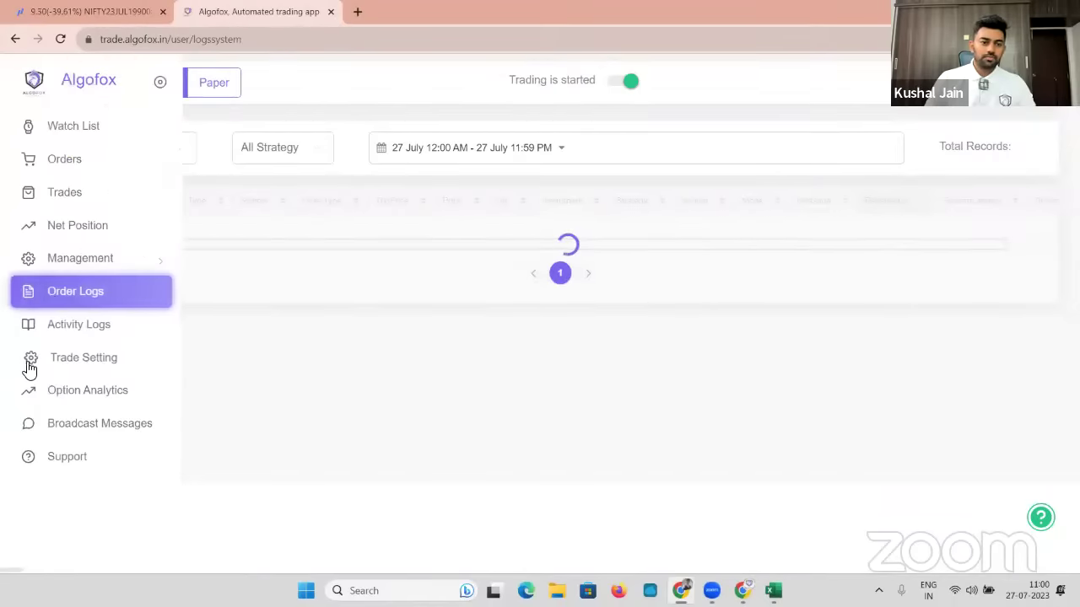
{"action": "left_click", "coordinate": [85, 11]}
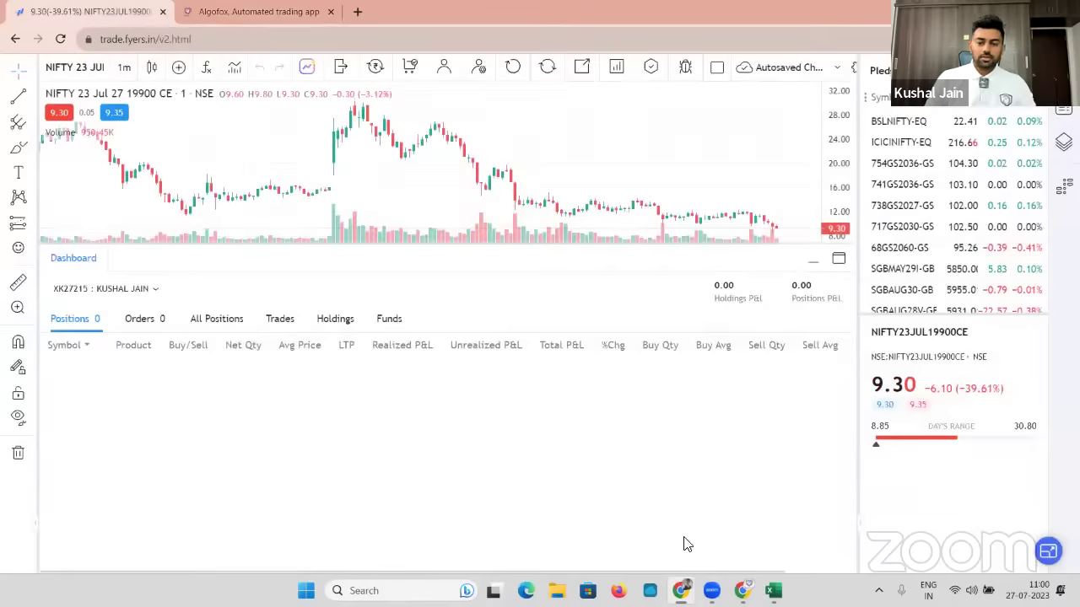
{"action": "left_click", "coordinate": [742, 590]}
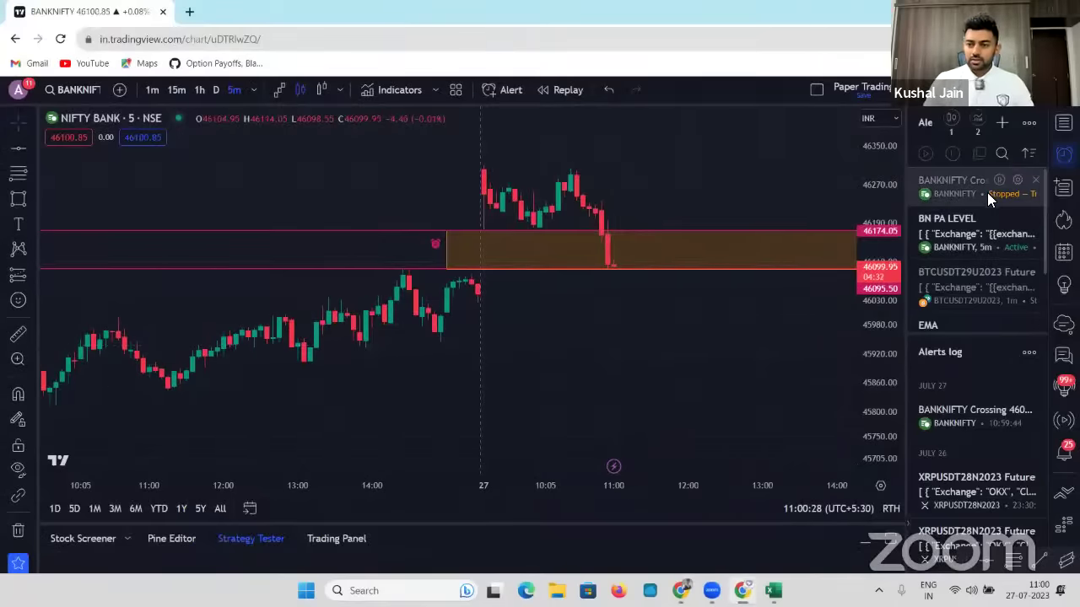
Inspect the BANKNIFTY Crossing alert log entry from 10:59:44, then bring up AlgoFox's order logs
{"action": "mouse_move", "coordinate": [987, 419]}
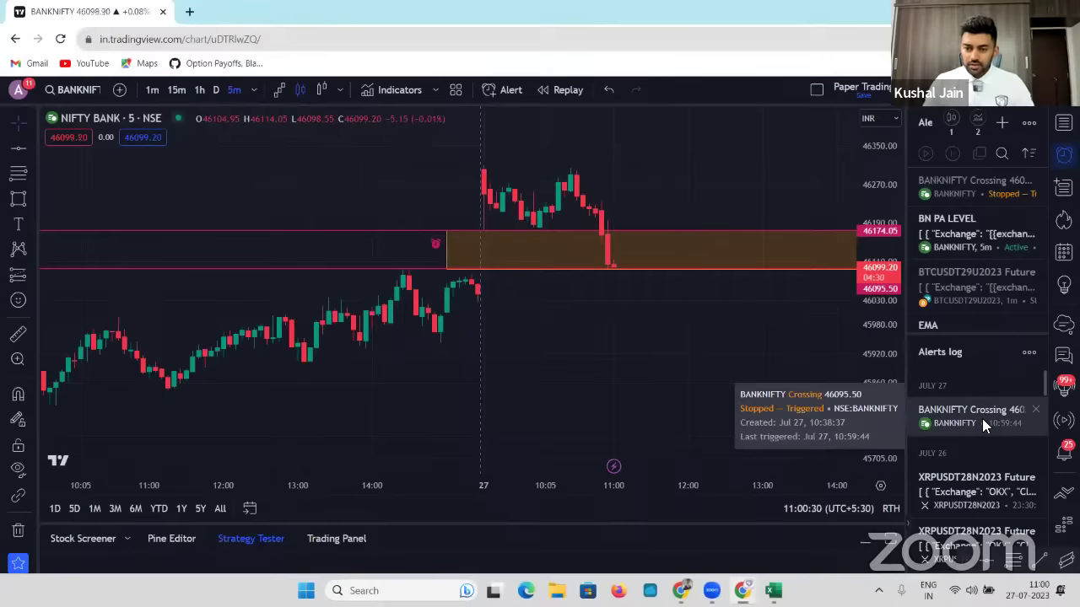
{"action": "left_click", "coordinate": [981, 418]}
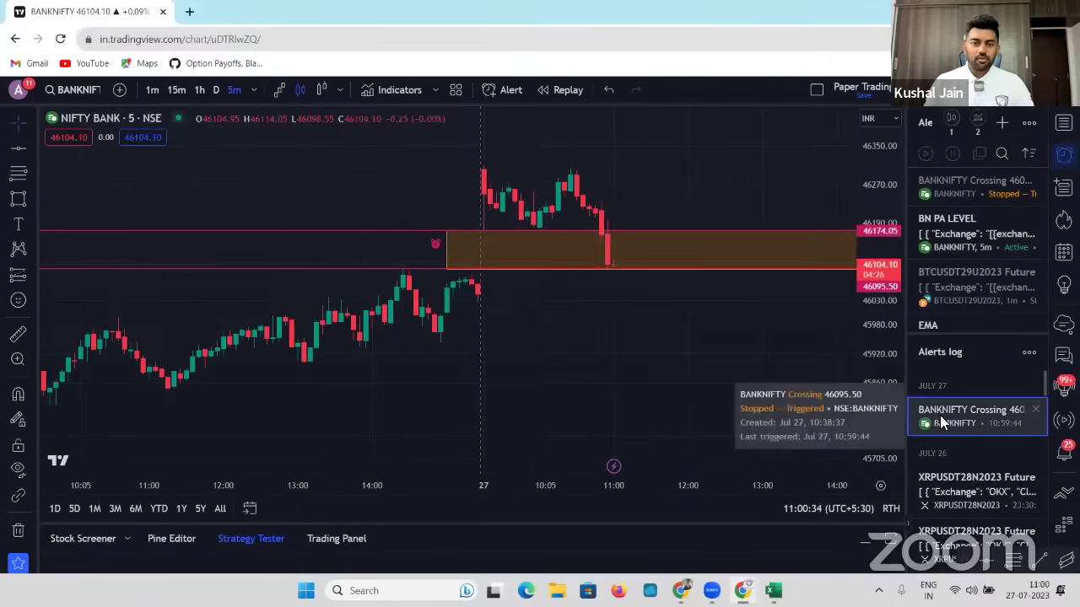
{"action": "left_click", "coordinate": [680, 590]}
{"action": "key", "text": "ctrl+Tab"}
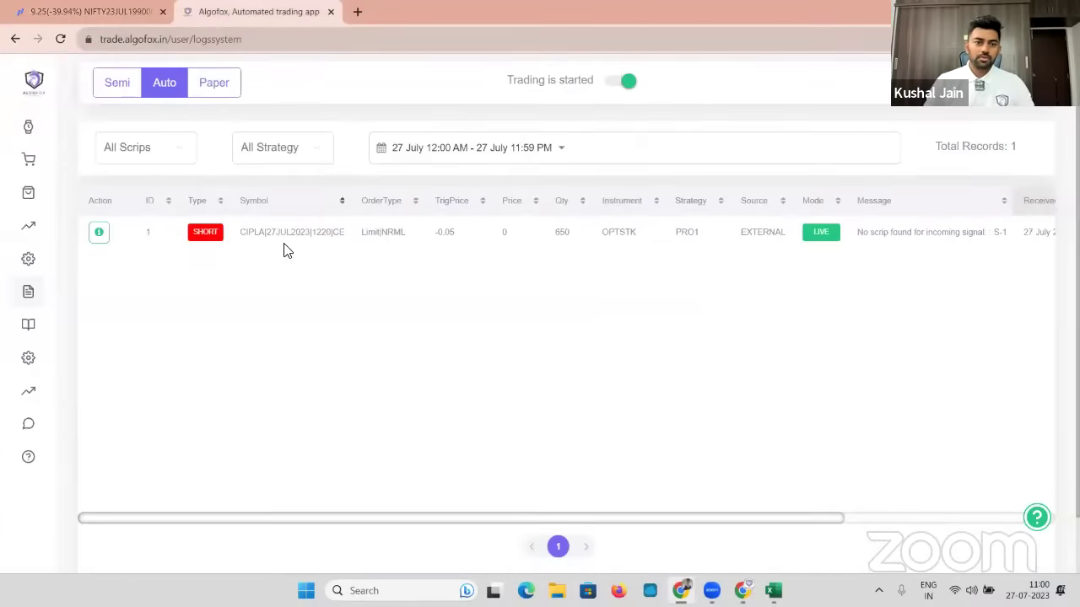
Highlight the SHORT CIPLA symbol in the rejected order-log row, then return to TradingView's BANKNIFTY chart
{"action": "mouse_move", "coordinate": [77, 303]}
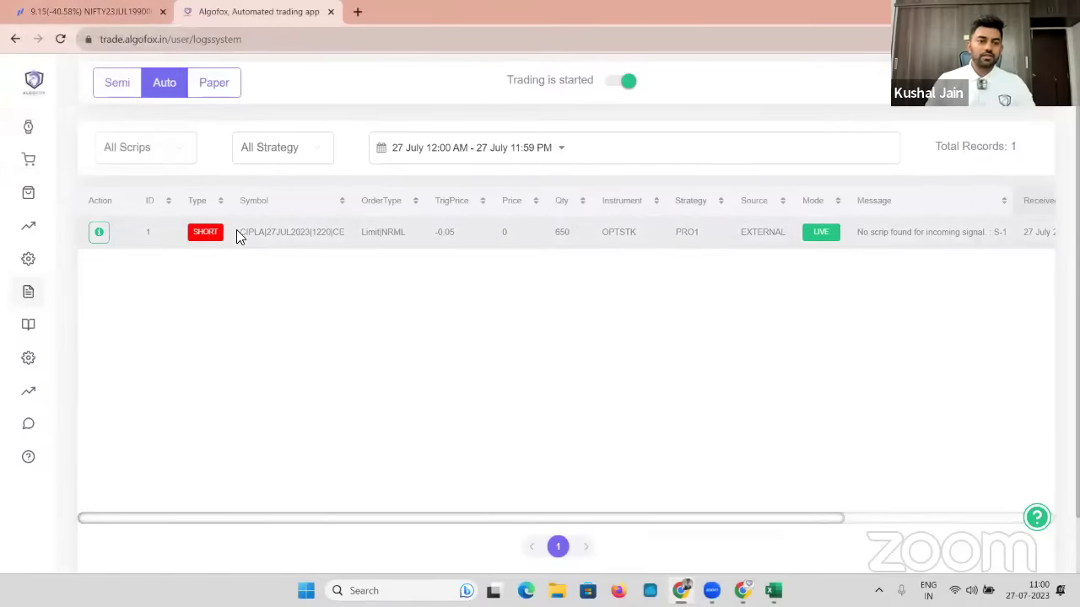
{"action": "left_click_drag", "start_coordinate": [238, 237], "coordinate": [331, 234]}
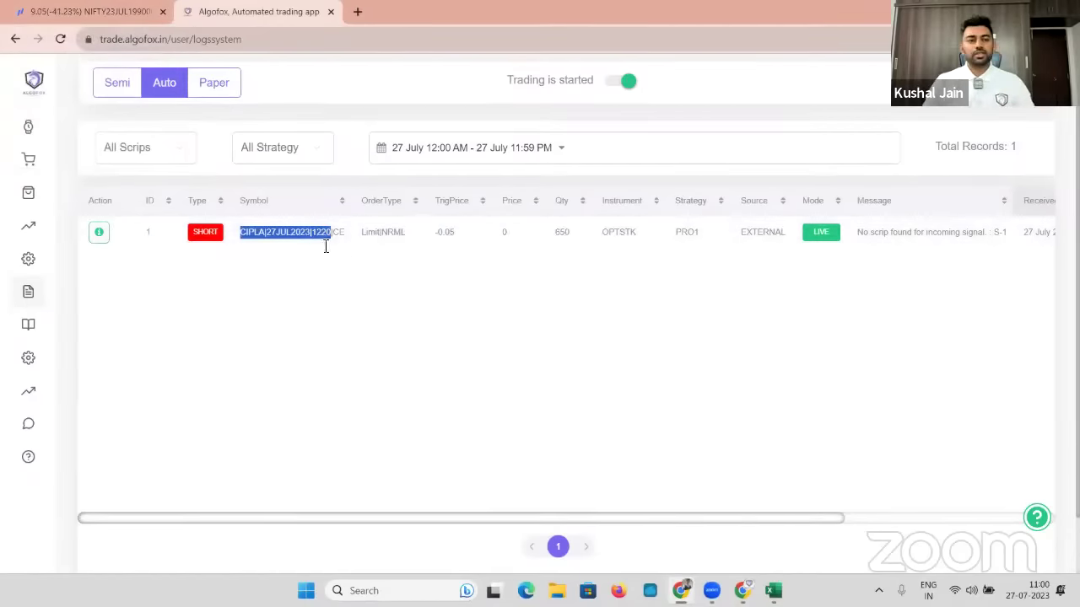
{"action": "left_click", "coordinate": [108, 12]}
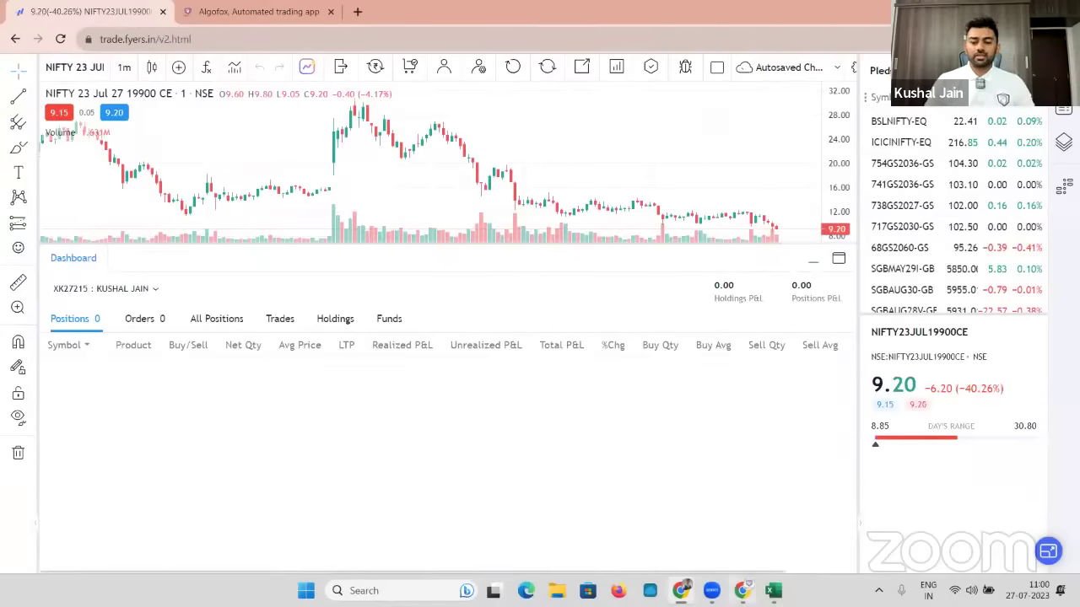
{"action": "left_click", "coordinate": [742, 591]}
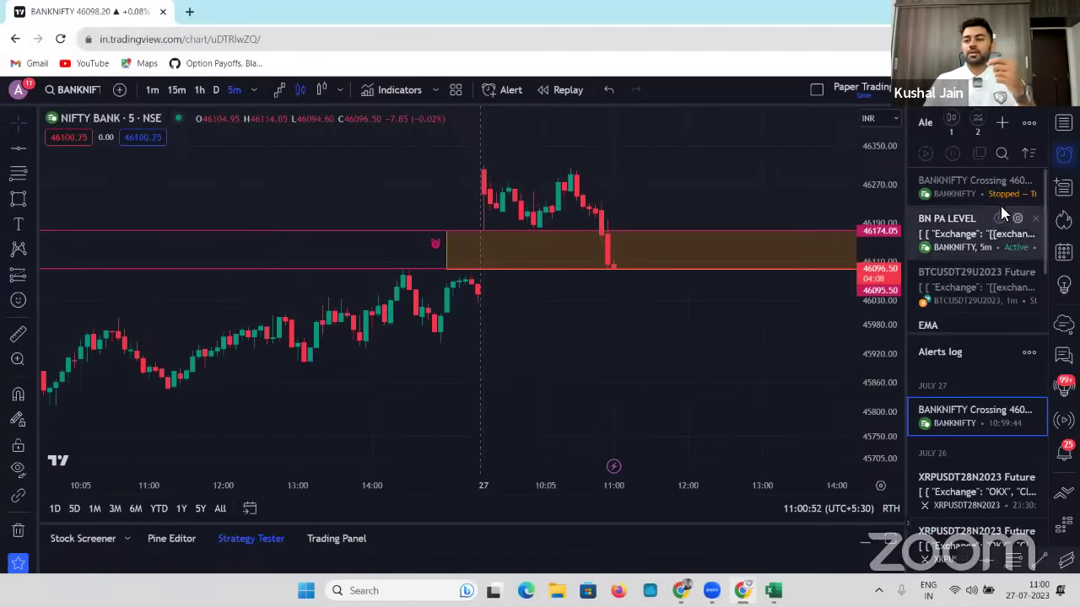
Pan and zoom the BANKNIFTY chart out to 26–28 July and make the alerts log taller
{"action": "mouse_move", "coordinate": [985, 421]}
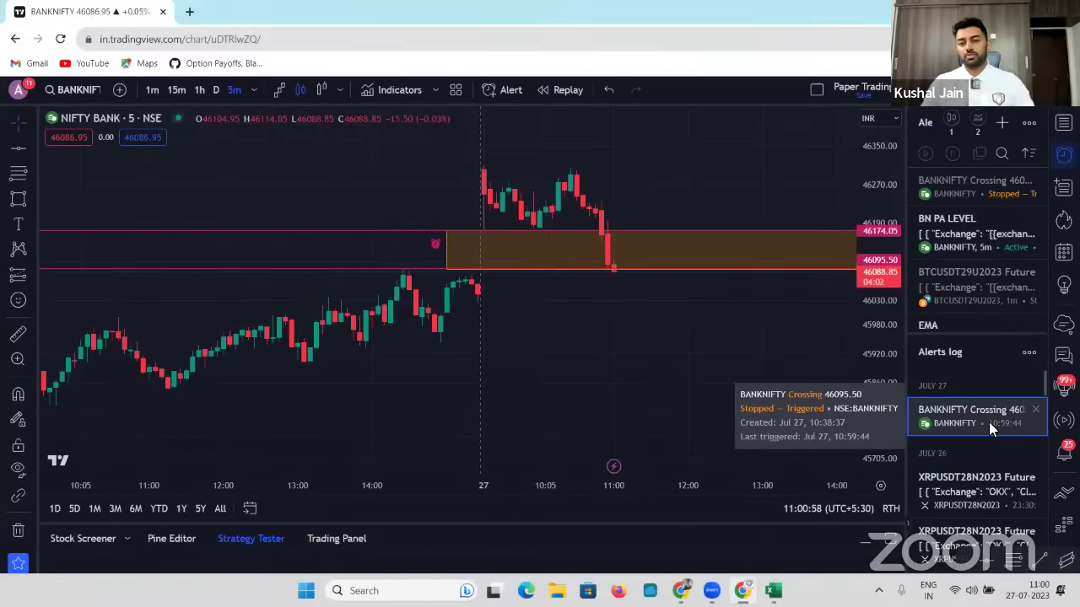
{"action": "mouse_move", "coordinate": [626, 345]}
{"action": "left_mouse_down"}
{"action": "mouse_move", "coordinate": [621, 330]}
{"action": "mouse_move", "coordinate": [635, 352]}
{"action": "left_mouse_up"}
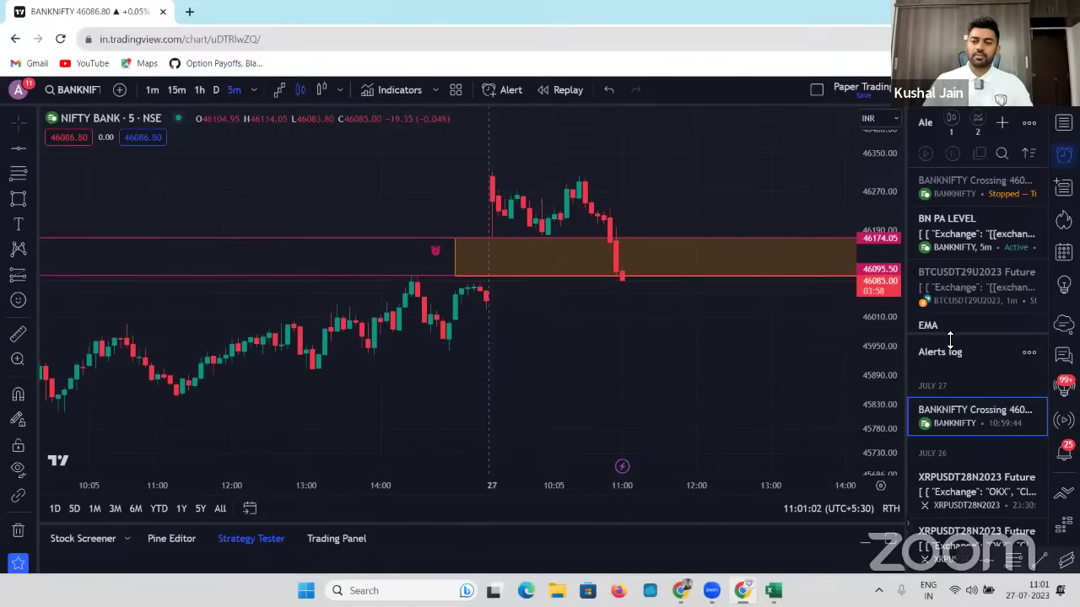
{"action": "left_click_drag", "start_coordinate": [952, 336], "coordinate": [951, 298]}
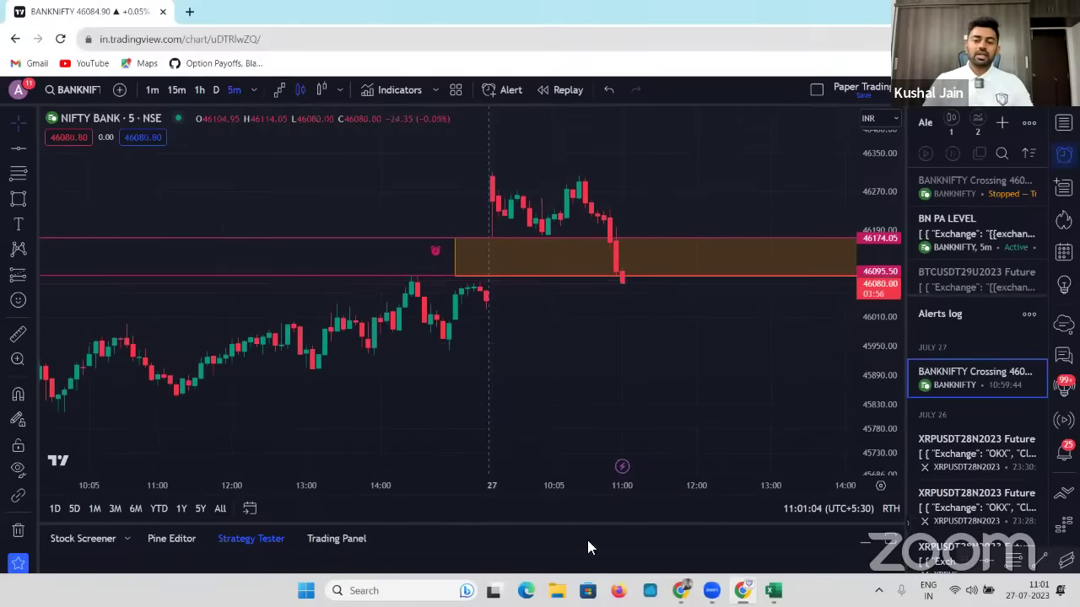
{"action": "left_click", "coordinate": [408, 444]}
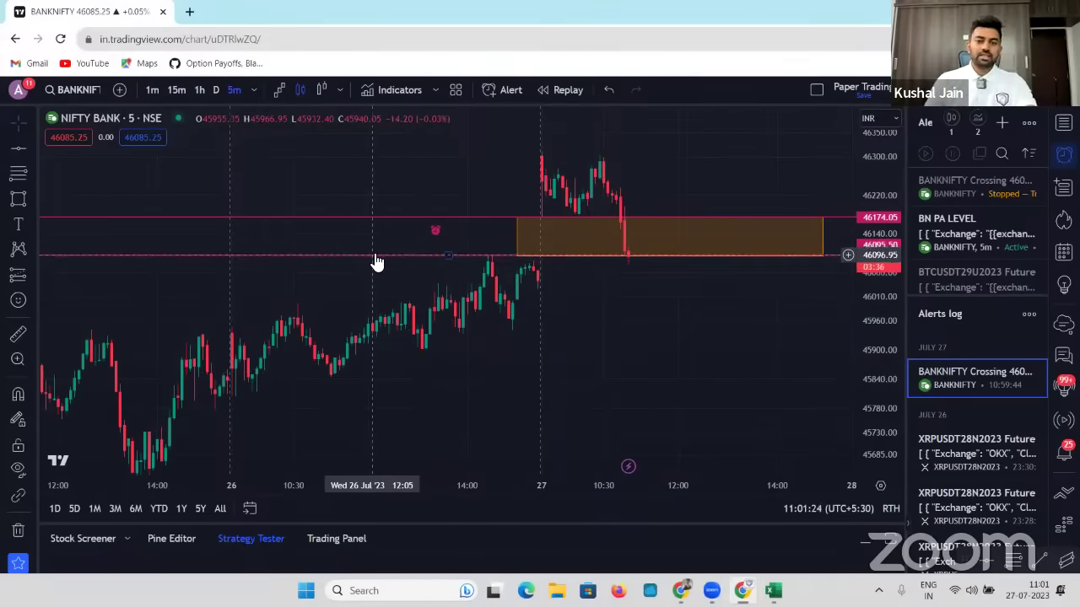
{"action": "left_click", "coordinate": [76, 91]}
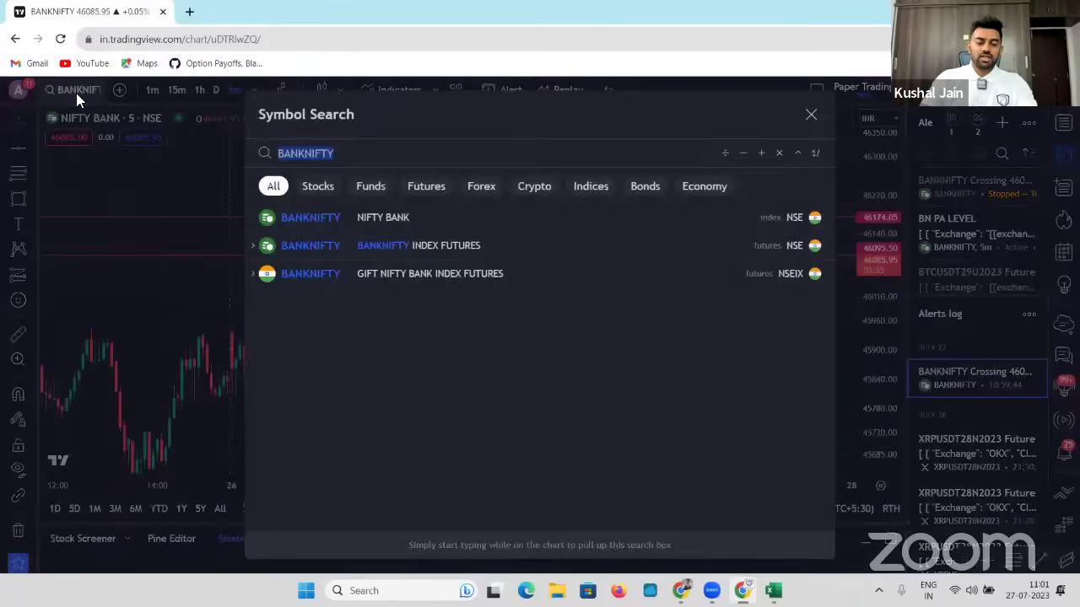
Switch the chart to the Nifty 50 Index
{"action": "type", "text": "NIFTY"}
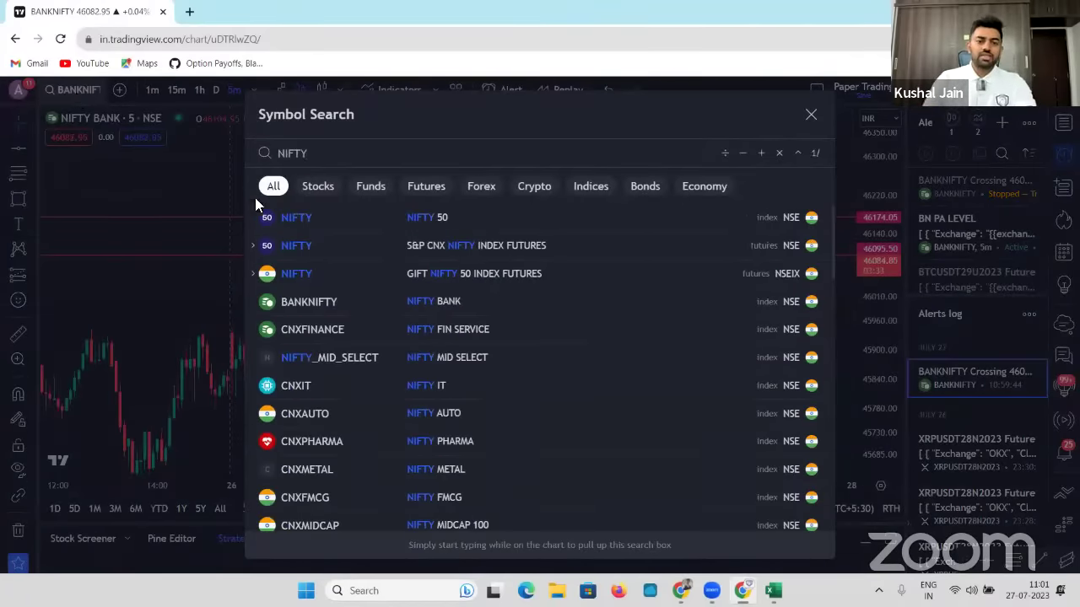
{"action": "left_click", "coordinate": [328, 216]}
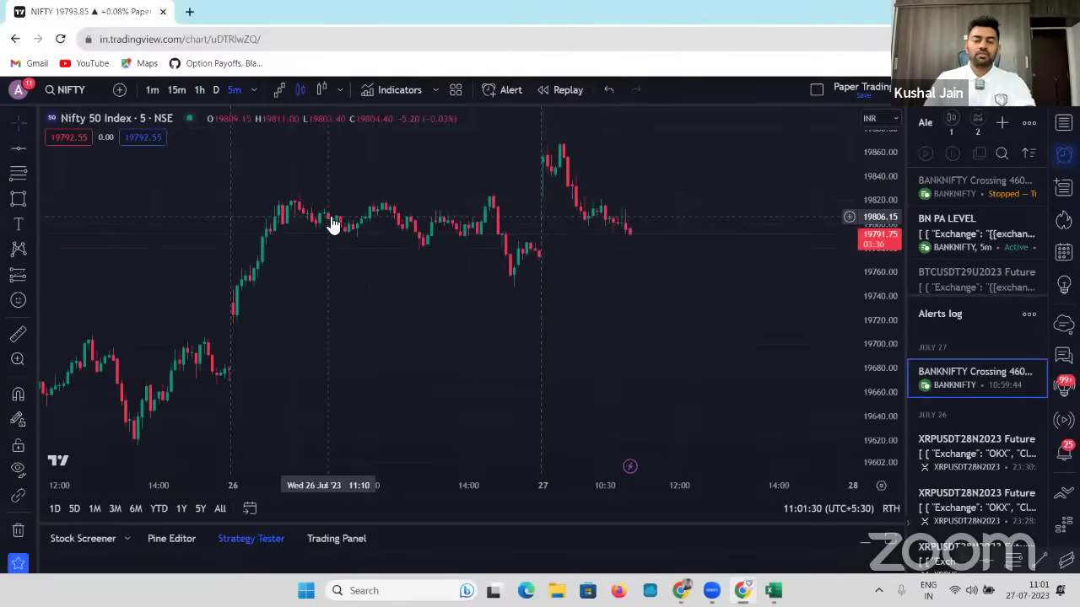
{"action": "left_click_drag", "start_coordinate": [427, 278], "coordinate": [465, 307]}
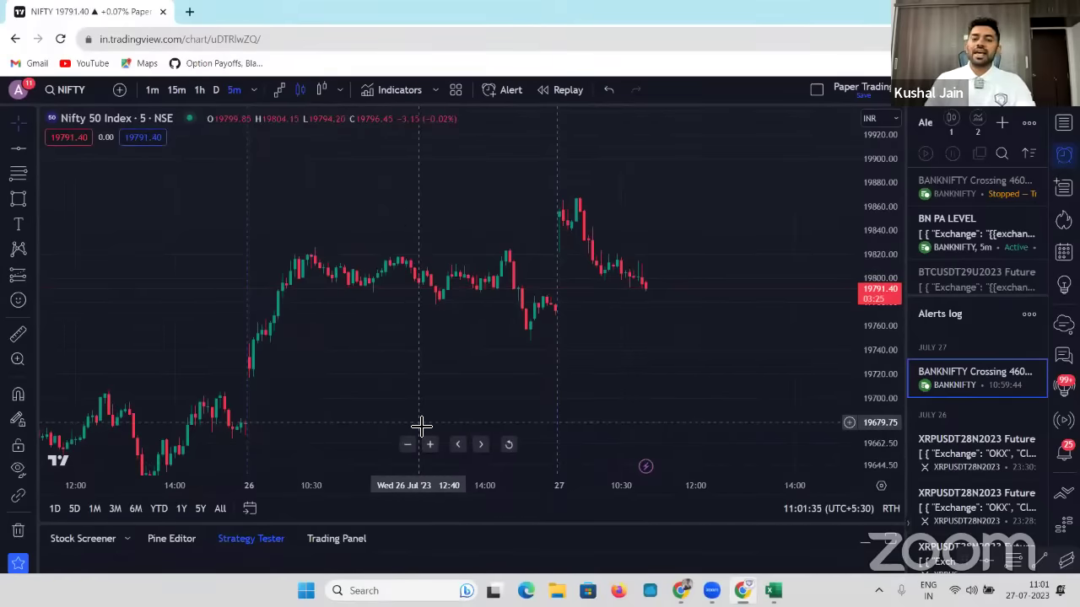
Add the Supertrend (10, 3) indicator to the NIFTY chart and adjust the view
{"action": "left_click", "coordinate": [413, 91]}
{"action": "type", "text": "SUPER"}
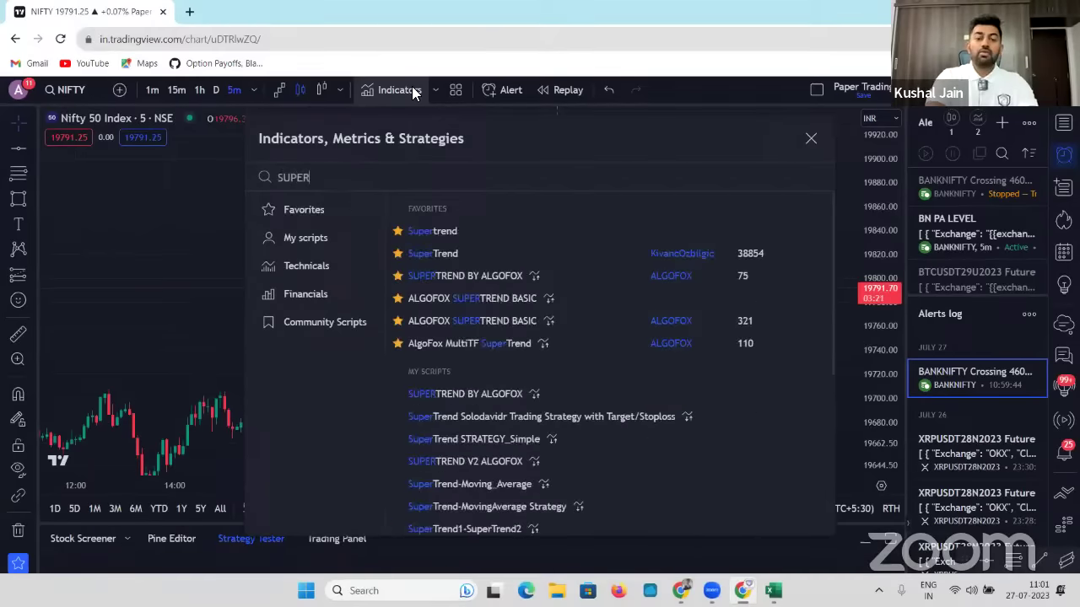
{"action": "type", "text": "TREND"}
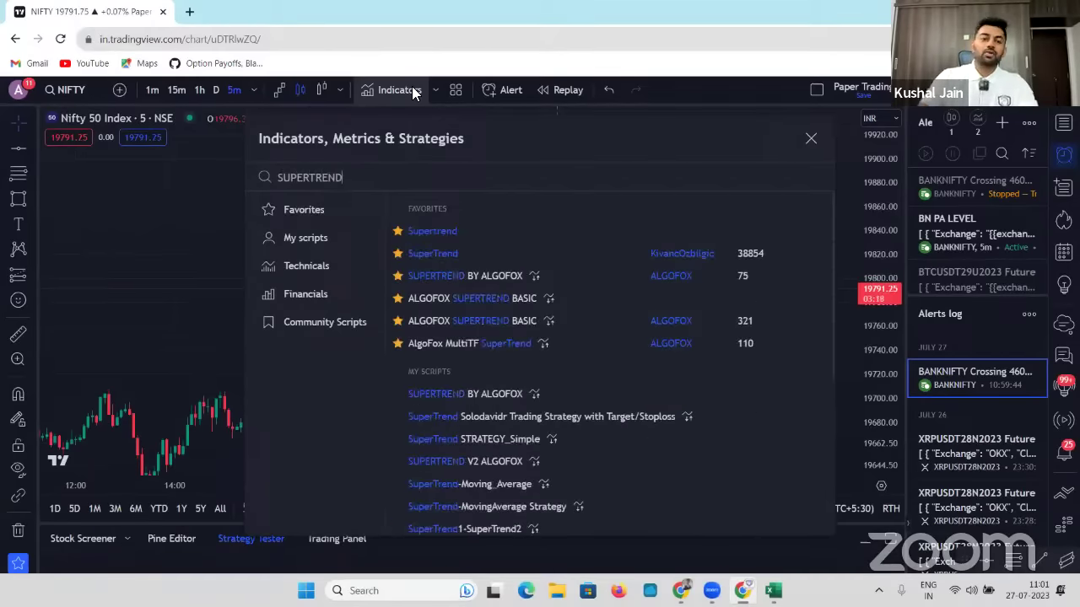
{"action": "left_click", "coordinate": [467, 231]}
{"action": "left_click", "coordinate": [210, 217]}
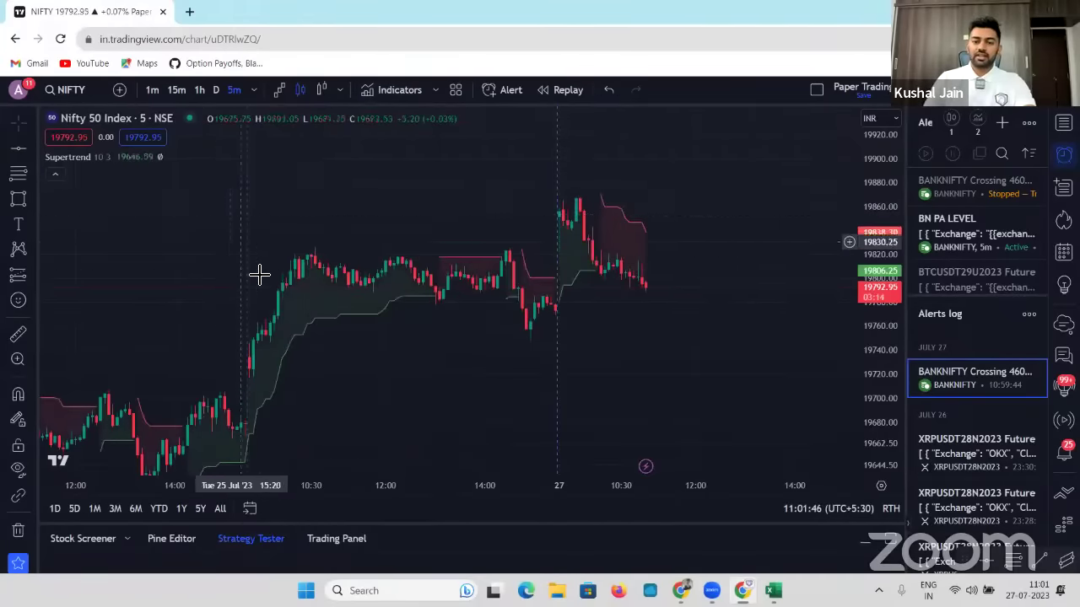
{"action": "left_click_drag", "start_coordinate": [259, 274], "coordinate": [288, 260]}
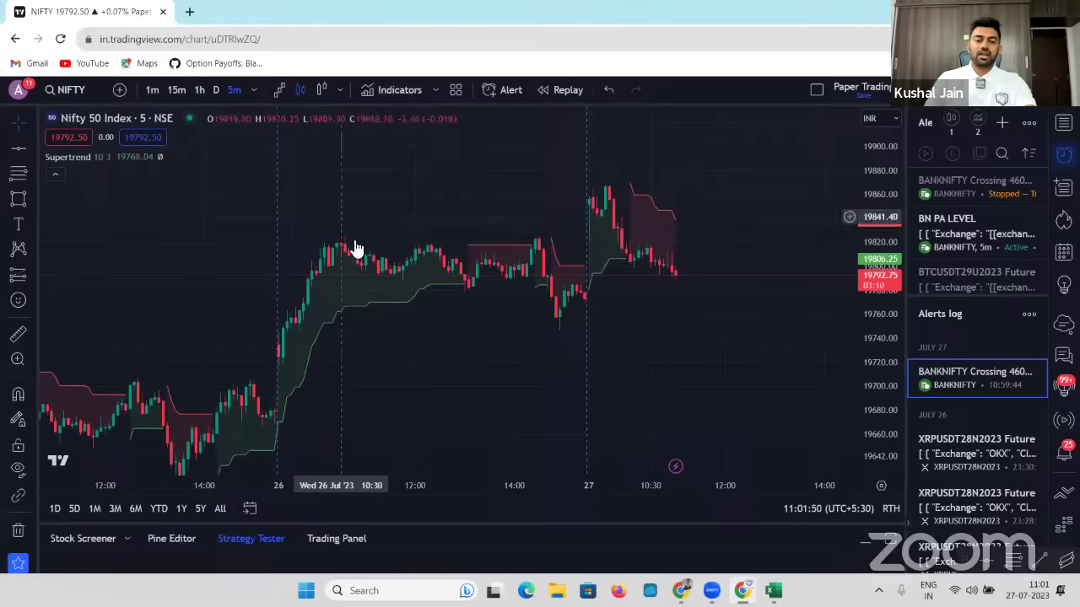
{"action": "left_click", "coordinate": [424, 444]}
{"action": "left_click_drag", "start_coordinate": [366, 393], "coordinate": [487, 337]}
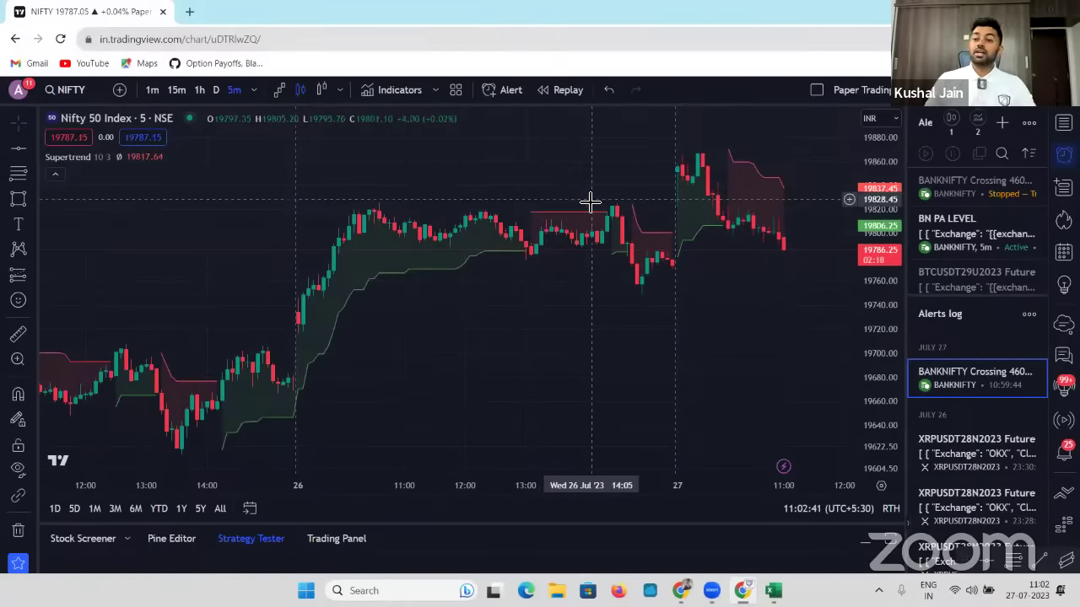
{"action": "left_click_drag", "start_coordinate": [598, 225], "coordinate": [519, 229]}
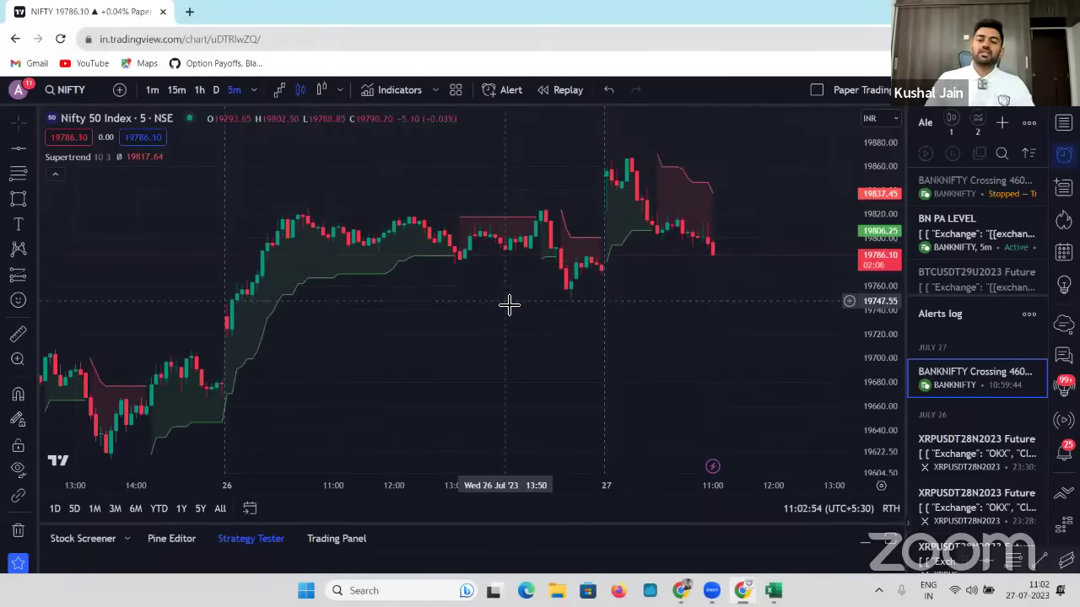
{"action": "right_click", "coordinate": [471, 178]}
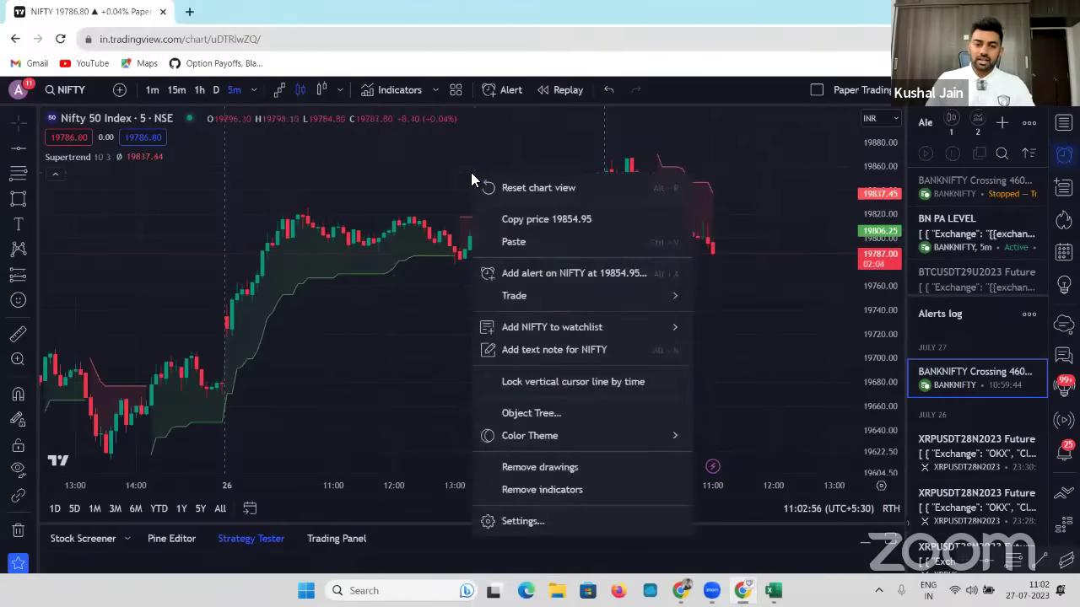
Create a NIFTY alert on Crossing Up Supertrend (10, 3), triggering once per bar close
{"action": "left_click", "coordinate": [518, 274]}
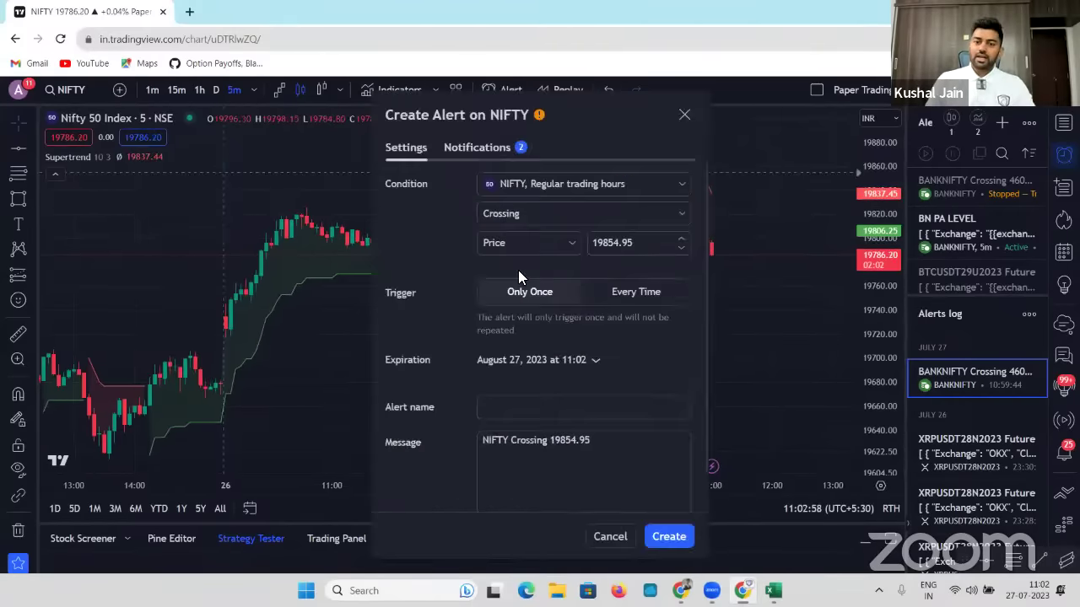
{"action": "left_click", "coordinate": [523, 211]}
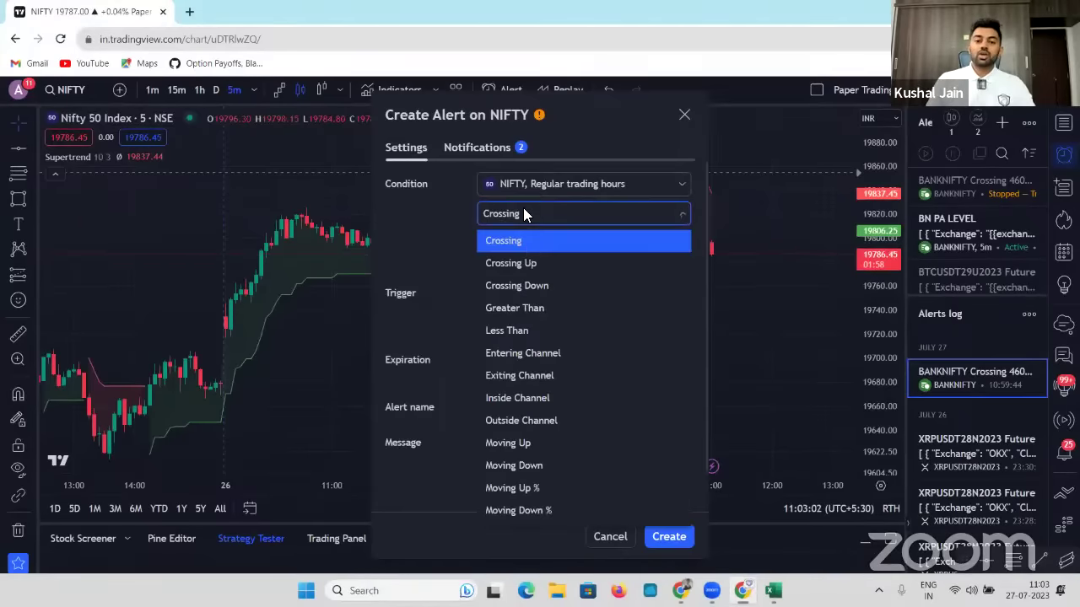
{"action": "left_click", "coordinate": [527, 268]}
{"action": "left_click", "coordinate": [516, 244]}
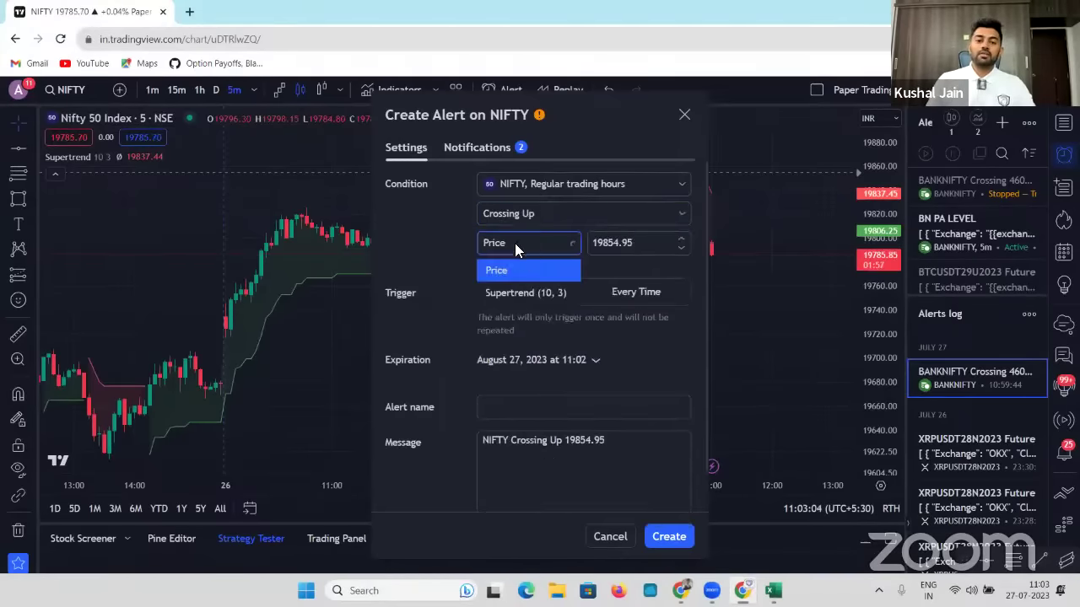
{"action": "left_click", "coordinate": [511, 295]}
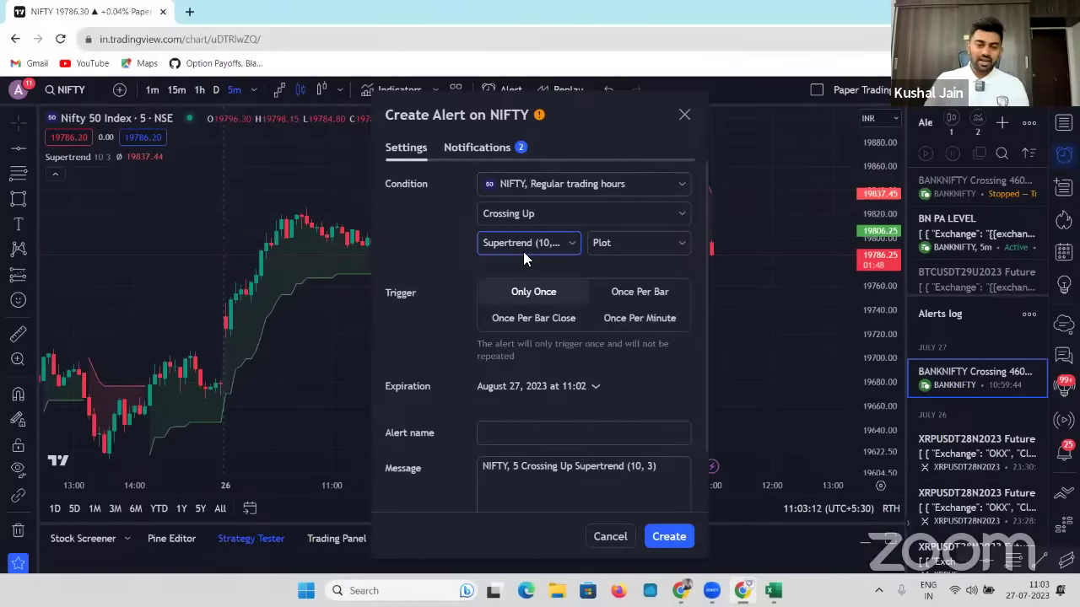
{"action": "left_click", "coordinate": [529, 328]}
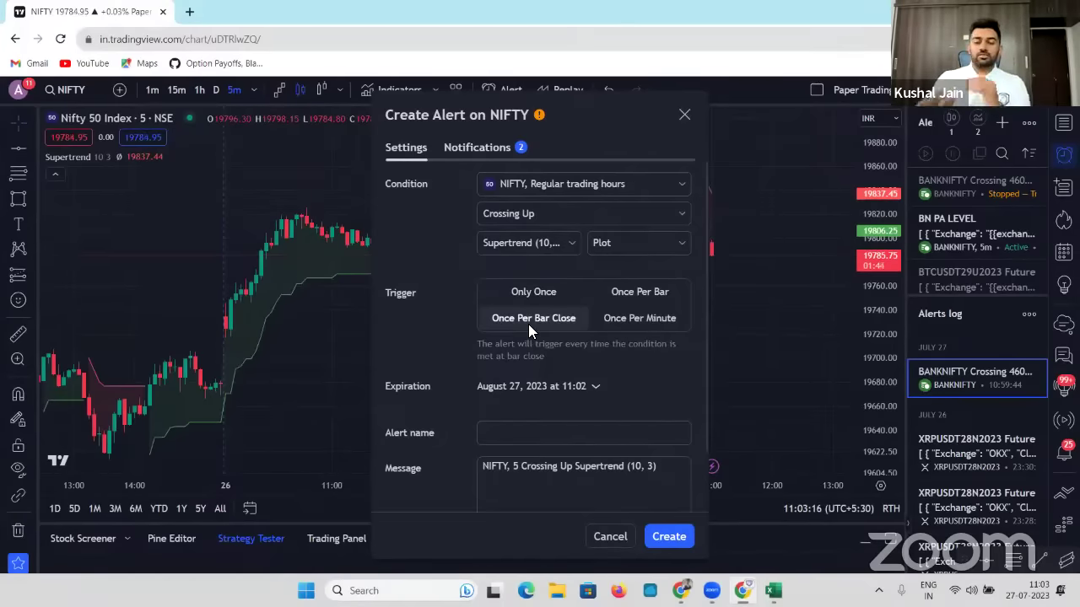
Name the alert 'NIFTY OFTION ST' and empty its message box
{"action": "scroll", "coordinate": [695, 317], "scroll_direction": "down", "scroll_amount": 1}
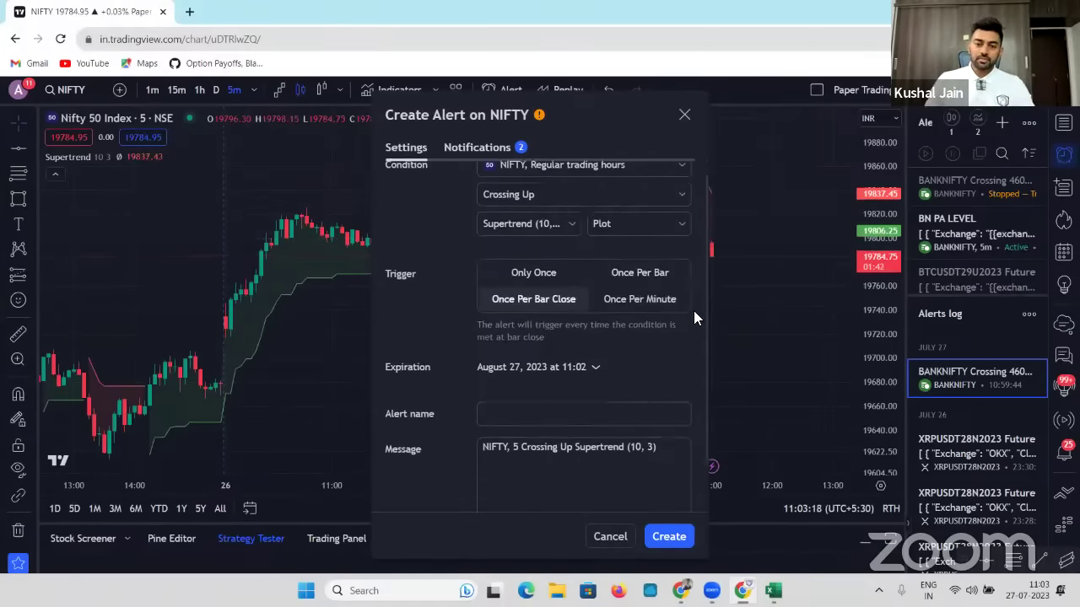
{"action": "scroll", "coordinate": [695, 317], "scroll_direction": "down", "scroll_amount": 3}
{"action": "left_click", "coordinate": [533, 365]}
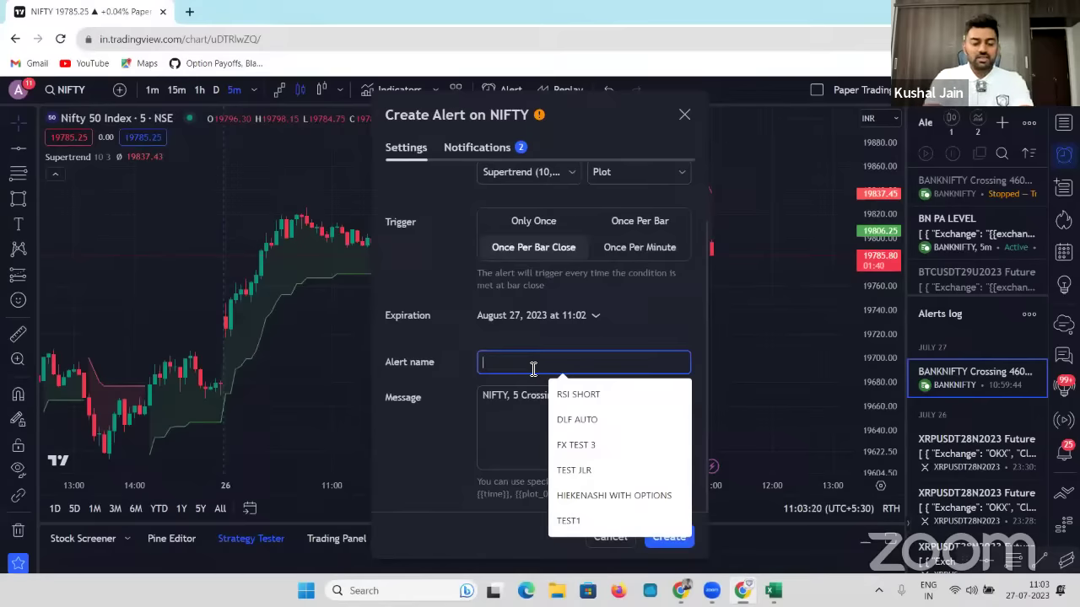
{"action": "type", "text": "N"}
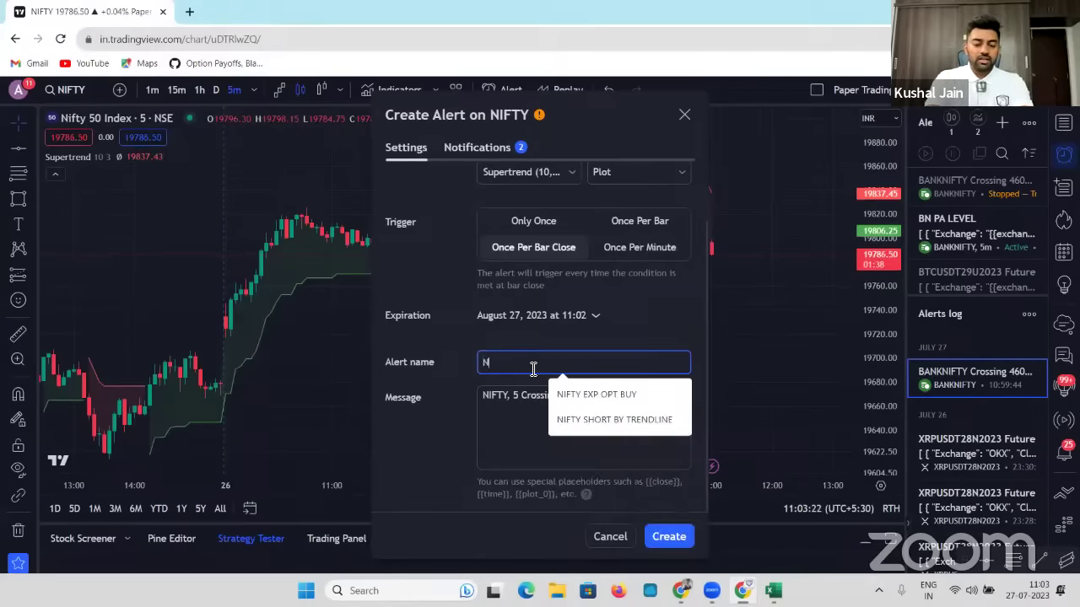
{"action": "type", "text": "IFTY O"}
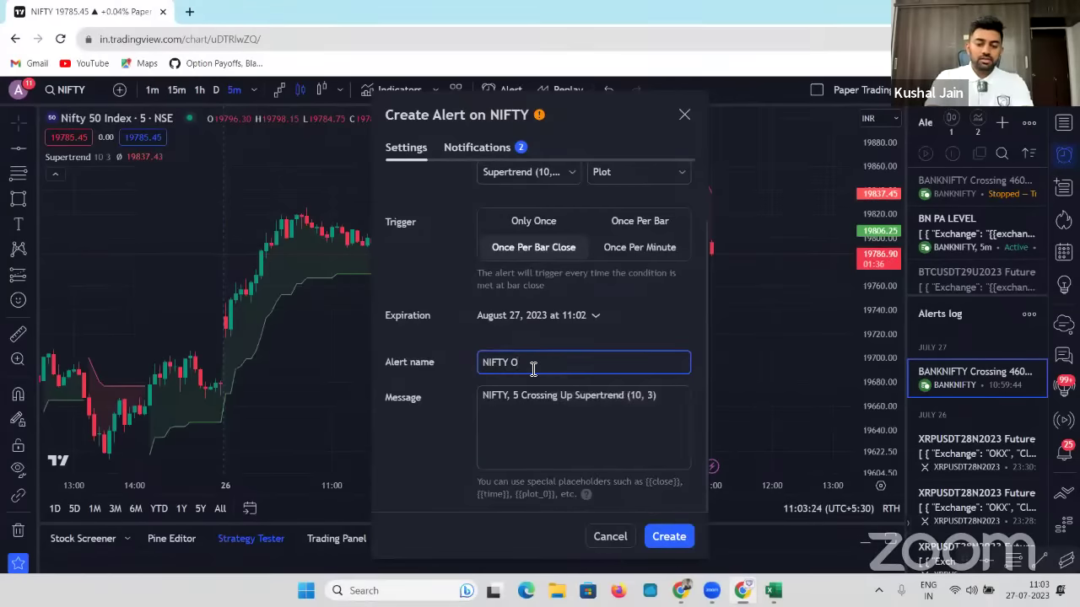
{"action": "type", "text": "F"}
{"action": "type", "text": "TION ST"}
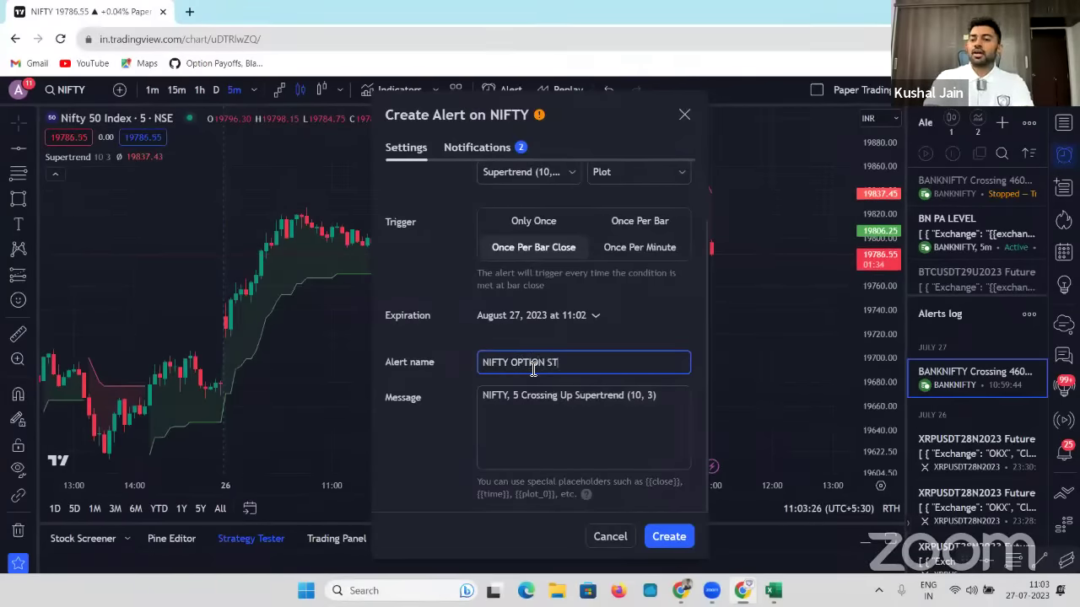
{"action": "left_click", "coordinate": [564, 403]}
{"action": "key", "text": "ctrl+a"}
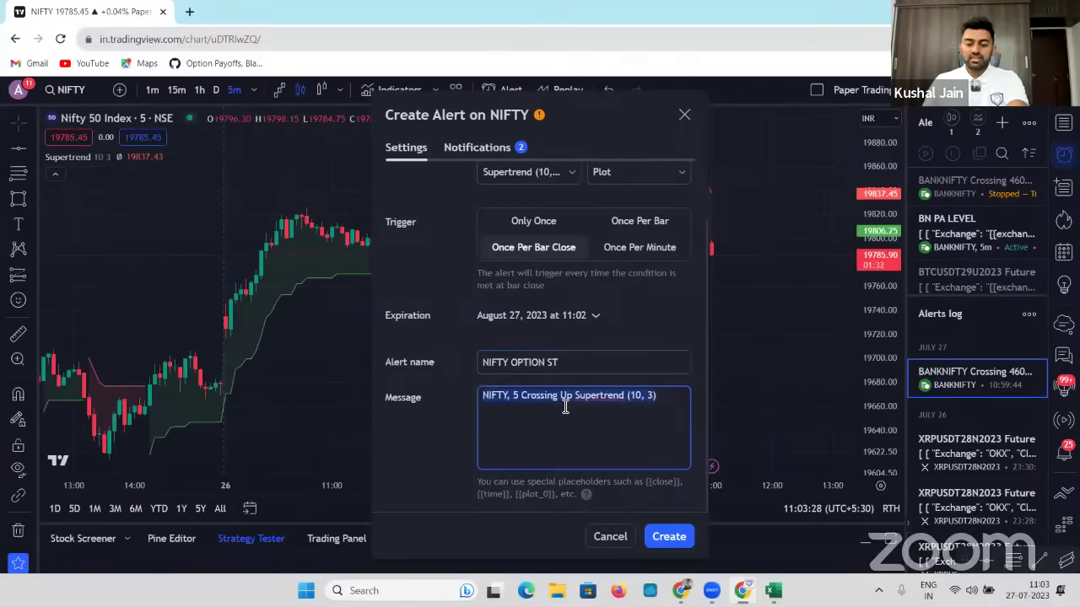
{"action": "key", "text": "BackSpace"}
{"action": "key", "text": "ctrl+a"}
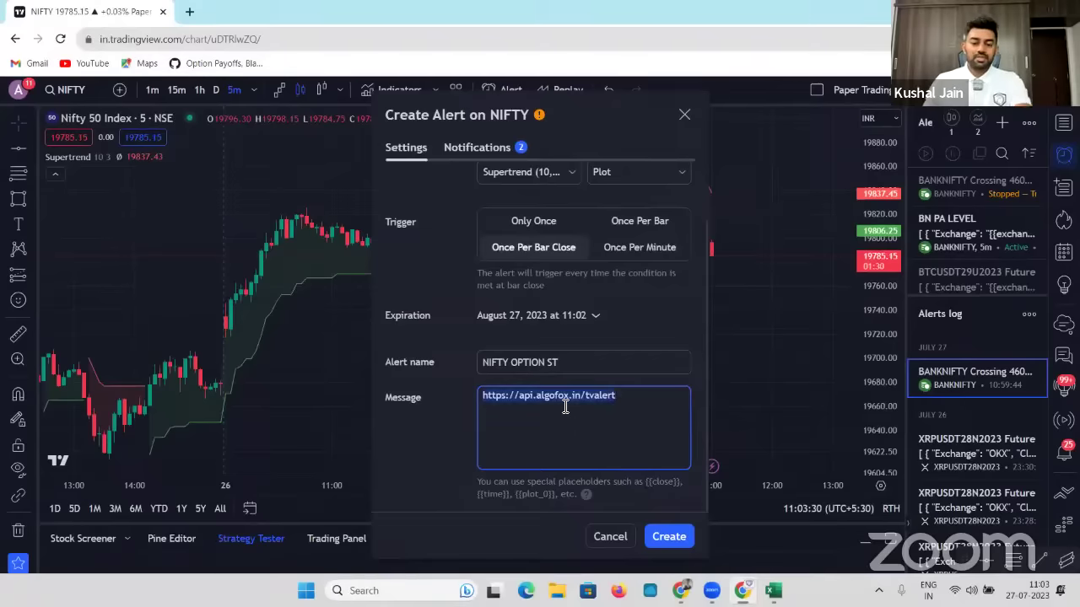
{"action": "key", "text": "BackSpace"}
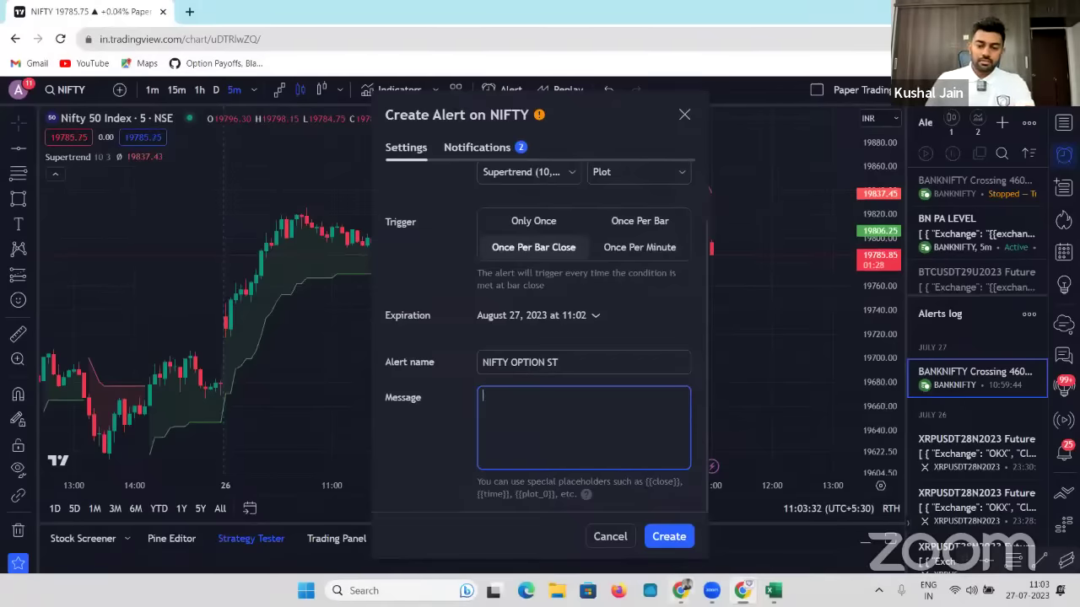
Copy the TradingView conditional alert data from AlgoFox's keys page
{"action": "left_click", "coordinate": [688, 594]}
{"action": "left_click", "coordinate": [227, 11]}
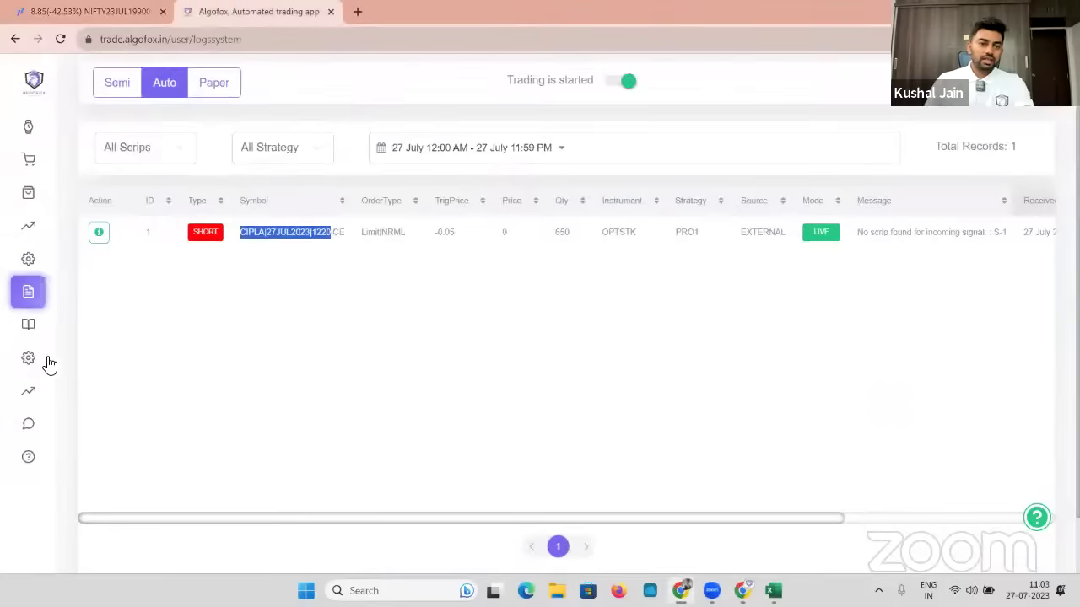
{"action": "left_click", "coordinate": [80, 358]}
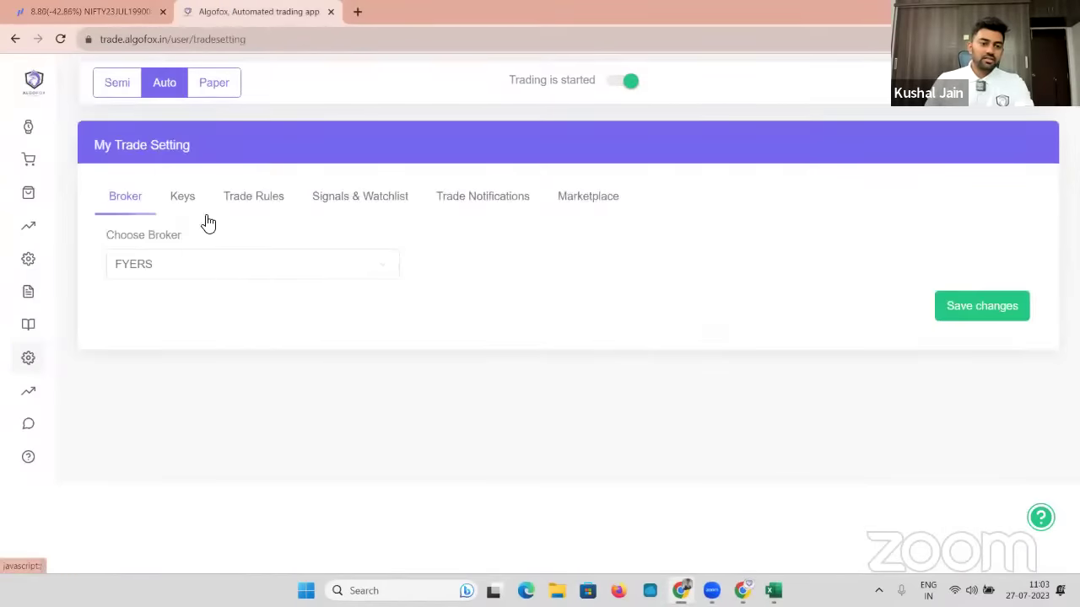
{"action": "left_click", "coordinate": [182, 197]}
{"action": "left_click", "coordinate": [122, 404]}
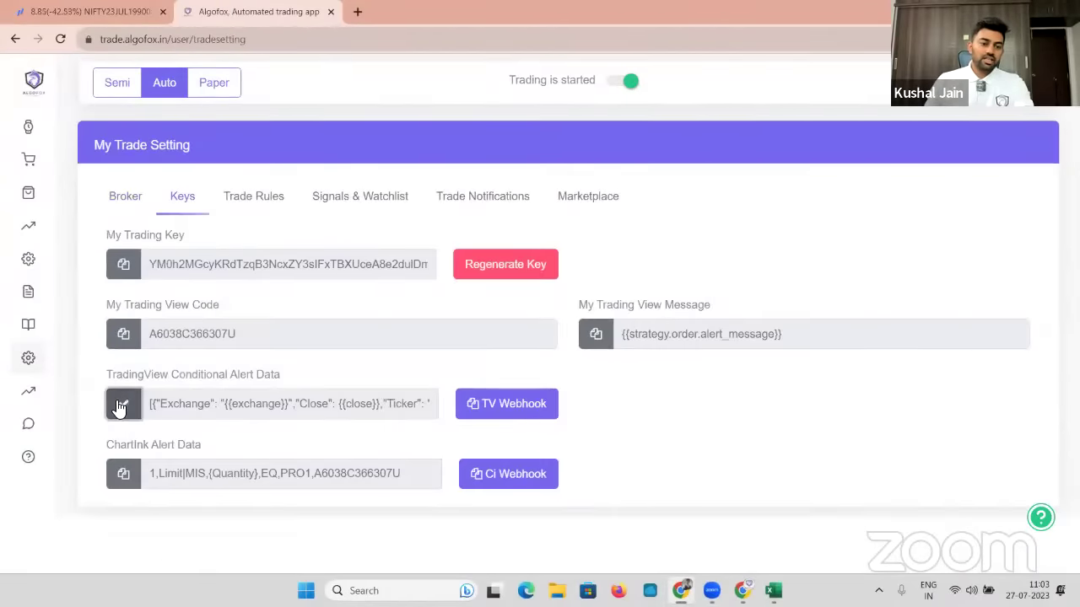
{"action": "left_click", "coordinate": [743, 591]}
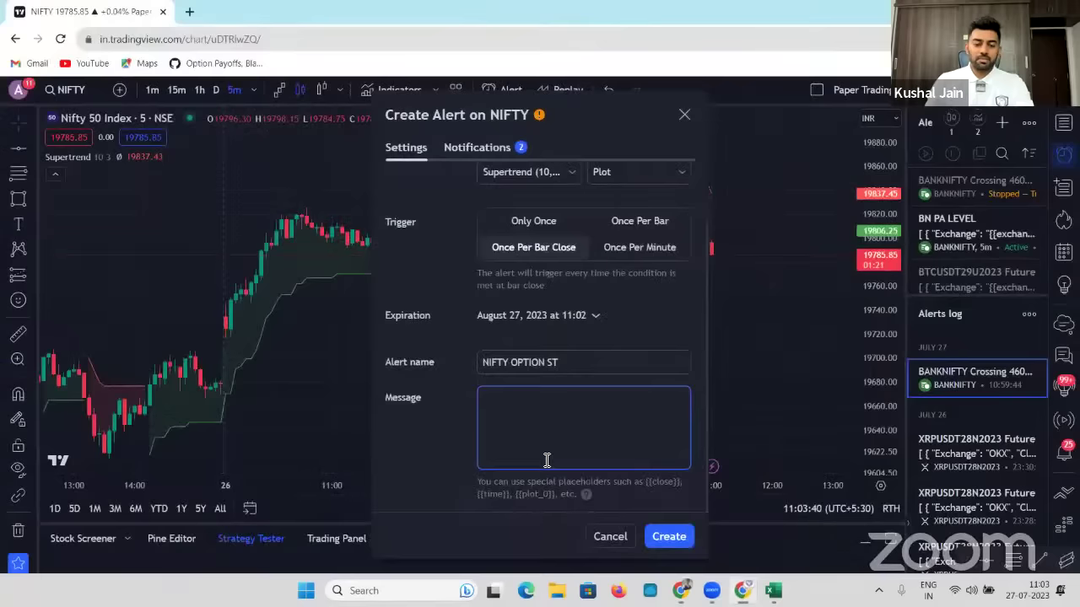
Paste the AlgoFox JSON into the alert message and edit its values to OPTIDX
{"action": "key", "text": "ctrl+v"}
{"action": "left_click_drag", "start_coordinate": [687, 456], "coordinate": [685, 454]}
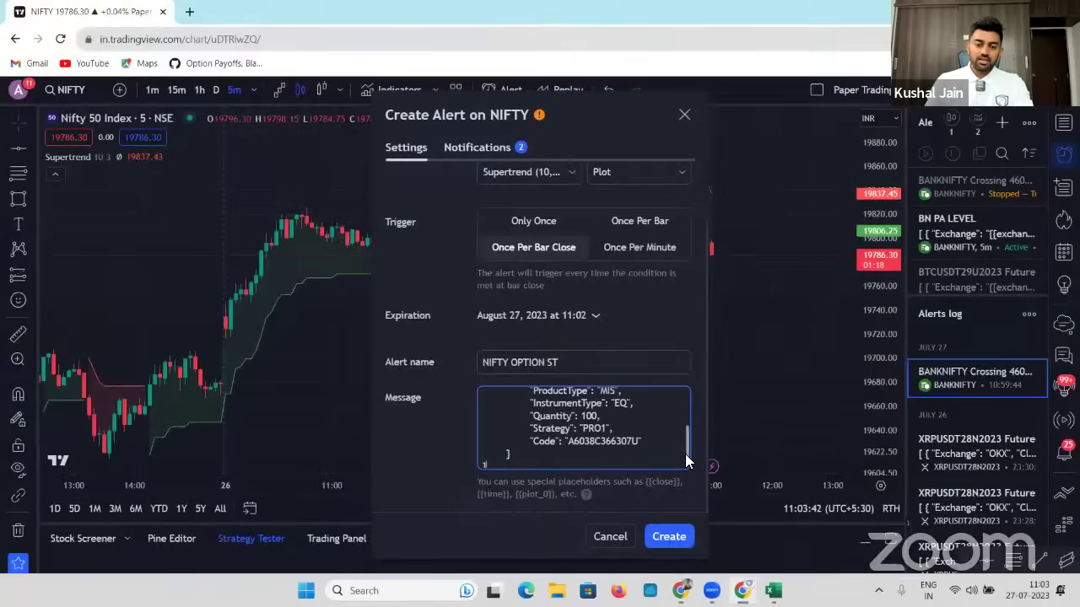
{"action": "type", "text": "OPTID"}
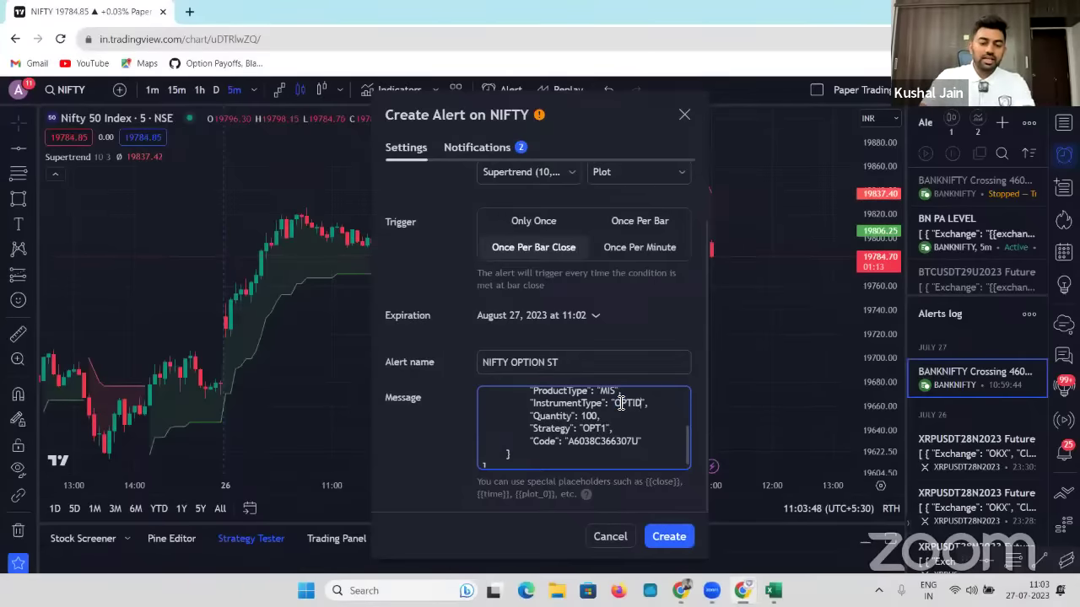
{"action": "type", "text": "X"}
{"action": "left_click_drag", "start_coordinate": [685, 436], "coordinate": [699, 411]}
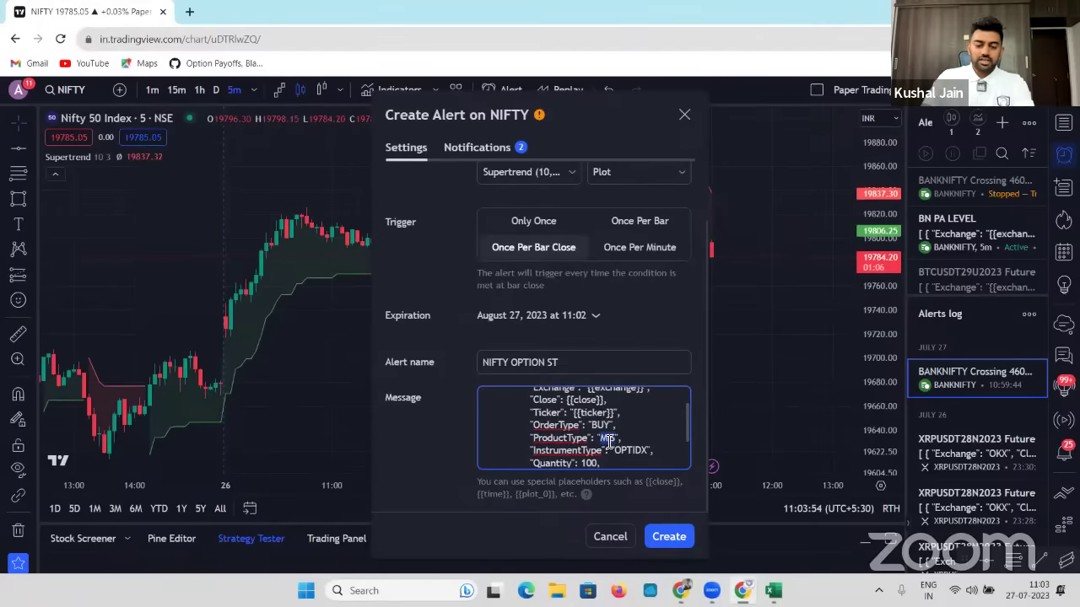
{"action": "double_click", "coordinate": [608, 438]}
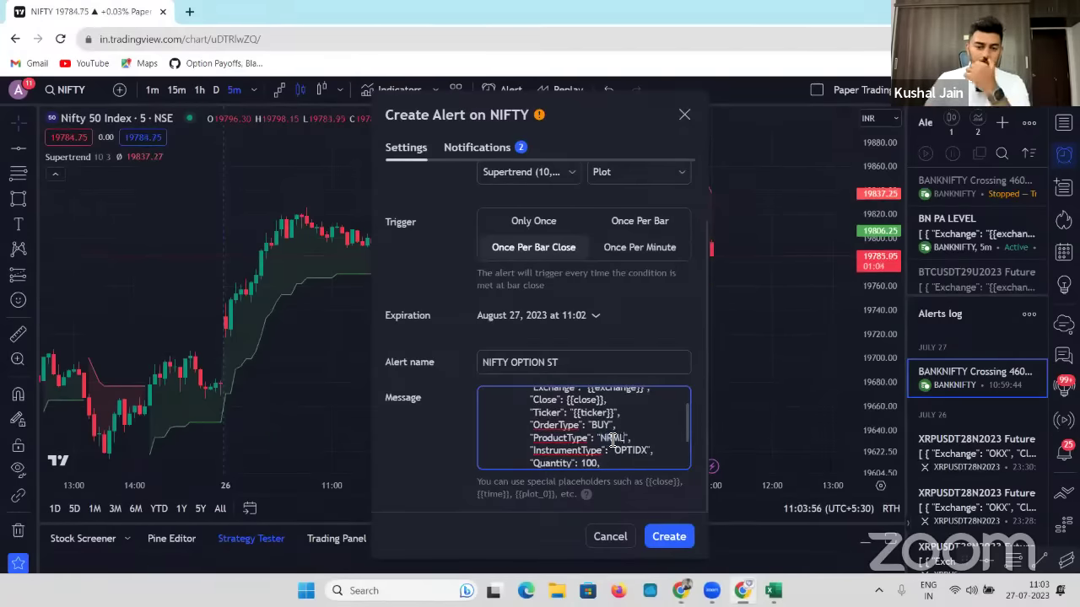
{"action": "scroll", "coordinate": [610, 439], "scroll_direction": "down", "scroll_amount": 2}
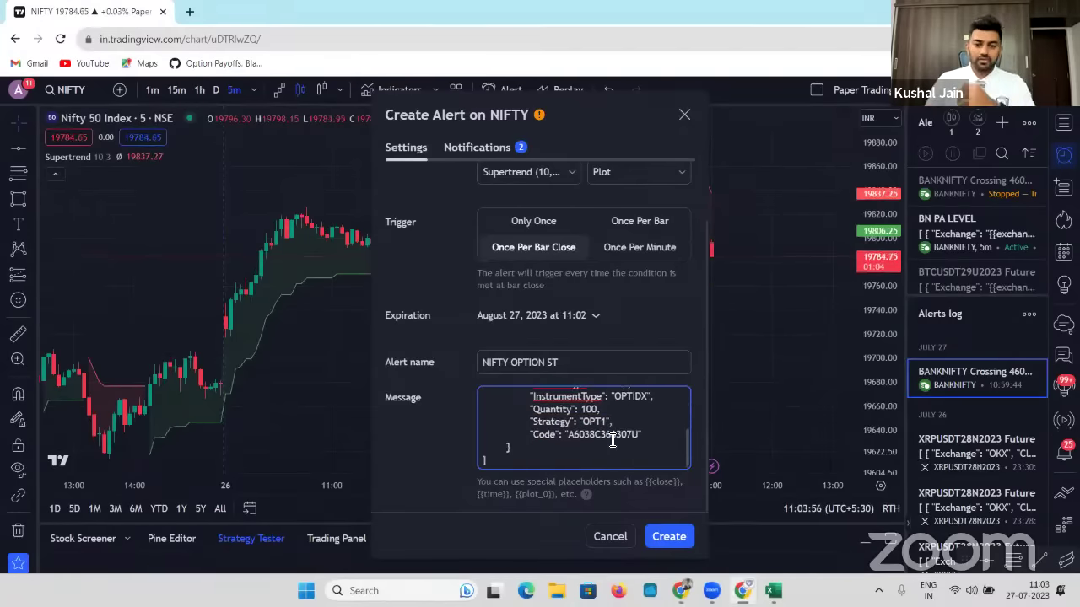
{"action": "left_click", "coordinate": [504, 145]}
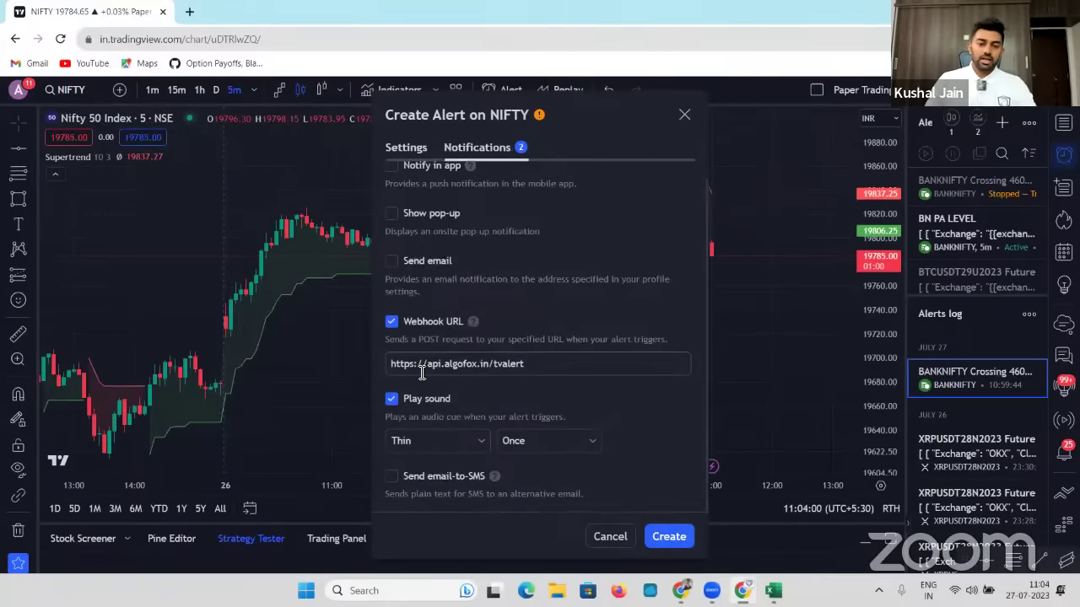
{"action": "left_click_drag", "start_coordinate": [418, 363], "coordinate": [506, 374]}
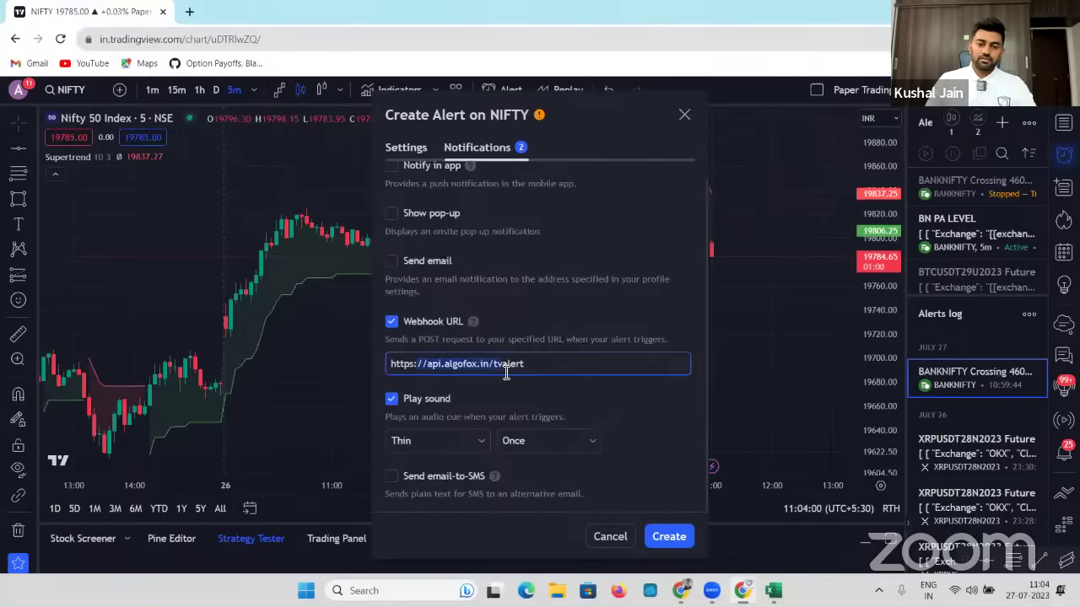
{"action": "left_click", "coordinate": [665, 535]}
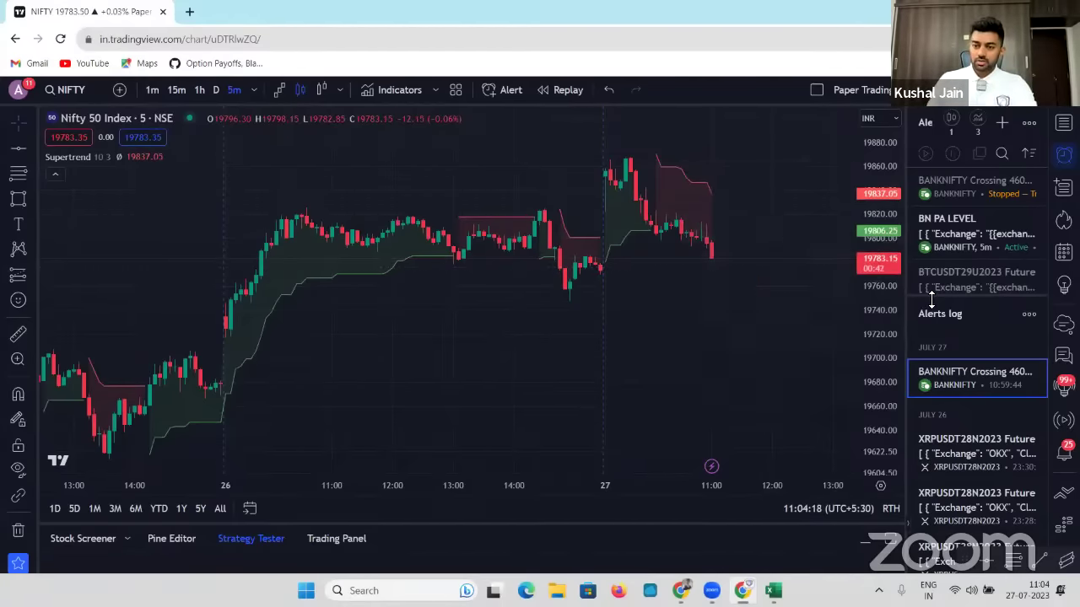
Delete the BTCUSDT, EMA, XRPUSDT and BANKNIFTY Crossing alerts, then enlarge the alerts log
{"action": "left_click_drag", "start_coordinate": [932, 300], "coordinate": [933, 434]}
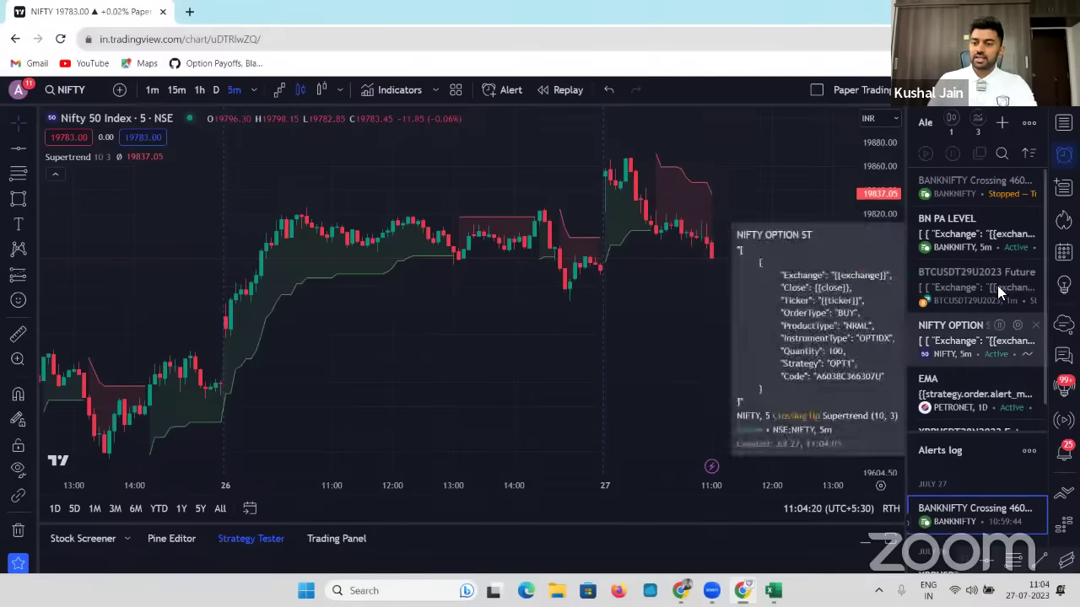
{"action": "left_click", "coordinate": [1034, 271]}
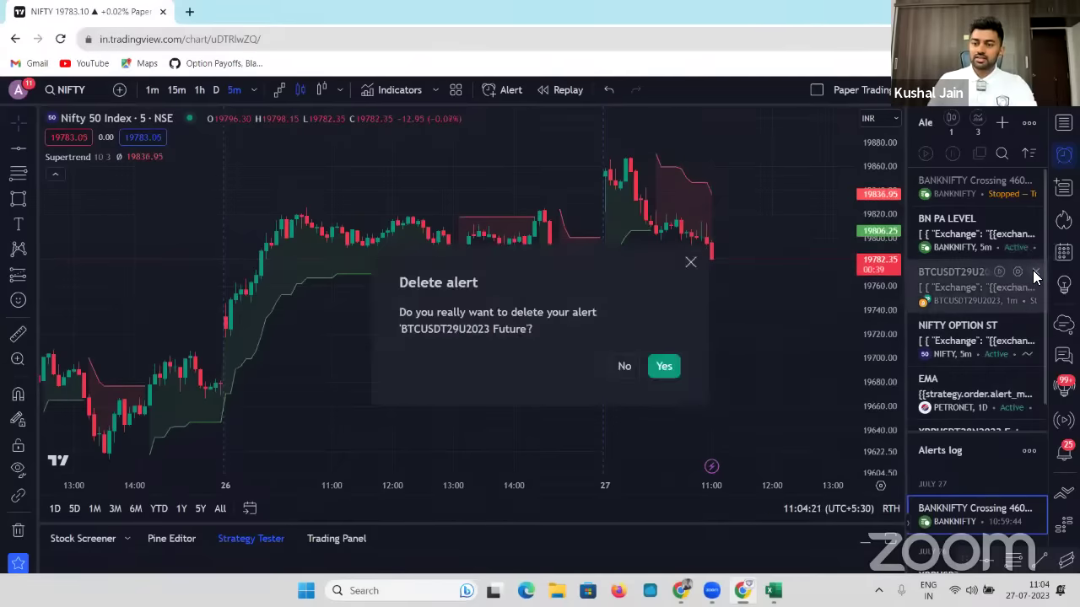
{"action": "left_click", "coordinate": [665, 366]}
{"action": "left_click", "coordinate": [1035, 325]}
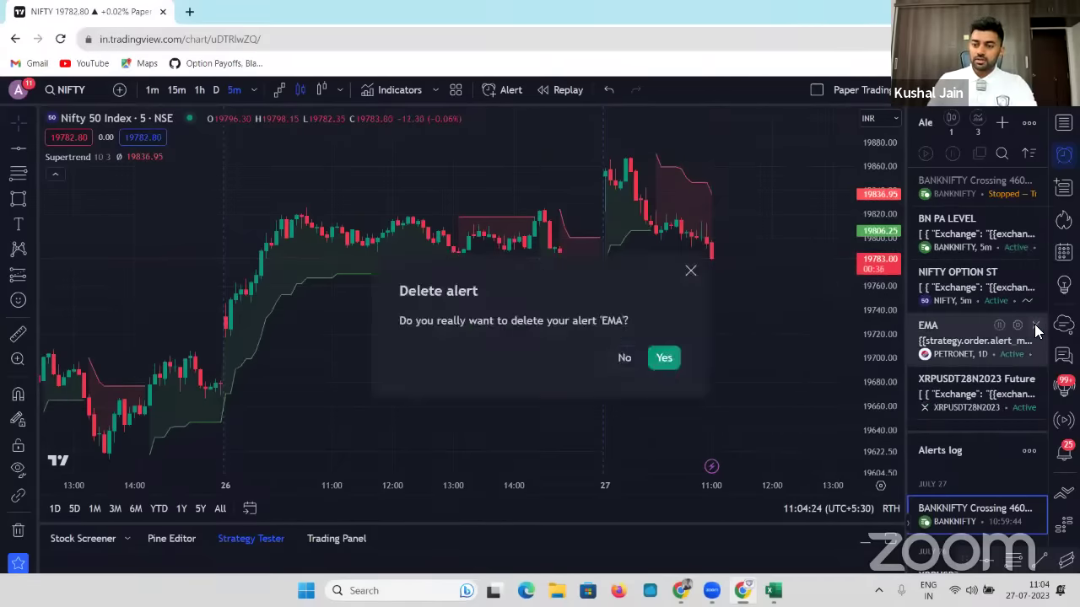
{"action": "left_click", "coordinate": [663, 361]}
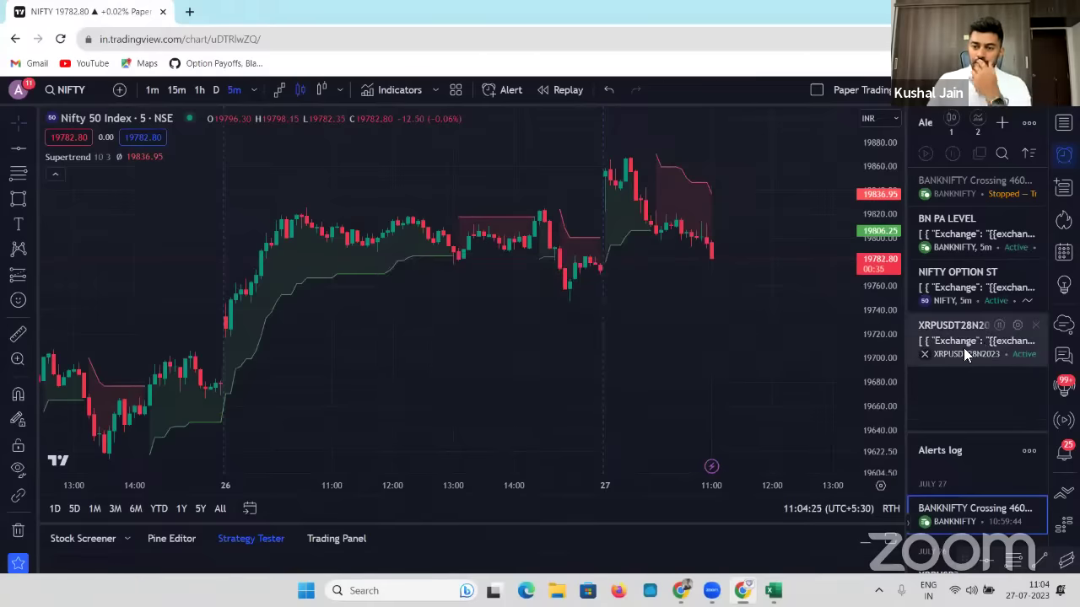
{"action": "left_click", "coordinate": [1035, 324]}
{"action": "left_click", "coordinate": [663, 368]}
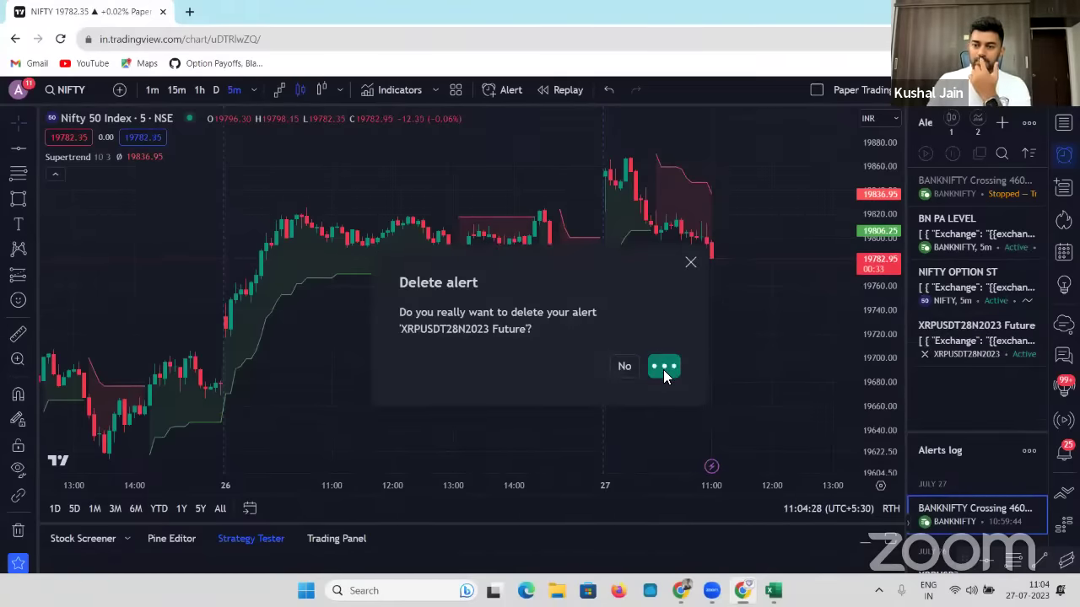
{"action": "left_click", "coordinate": [1037, 179]}
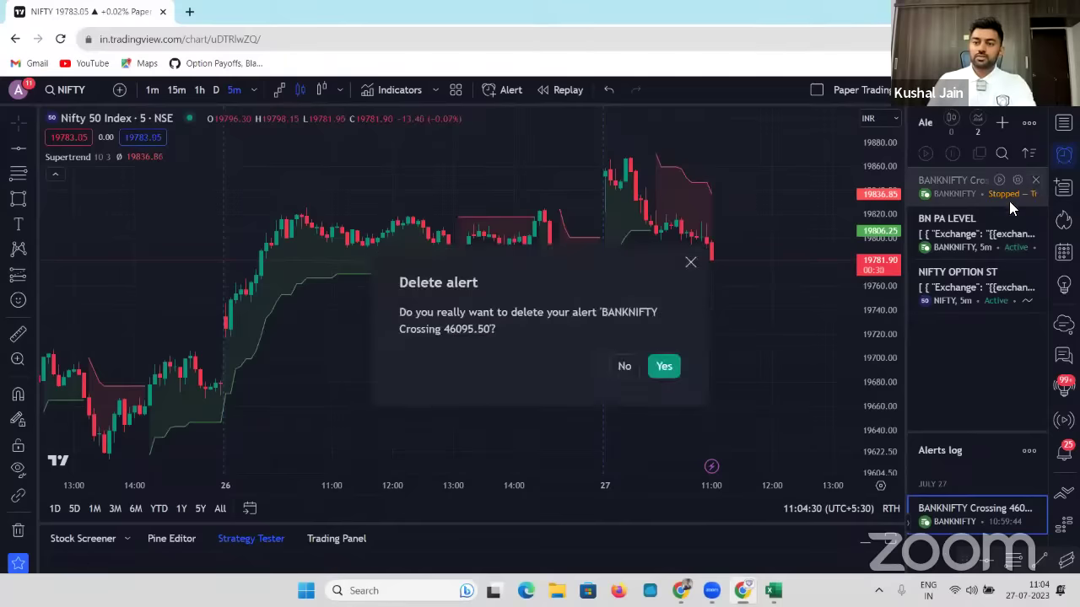
{"action": "left_click", "coordinate": [664, 368]}
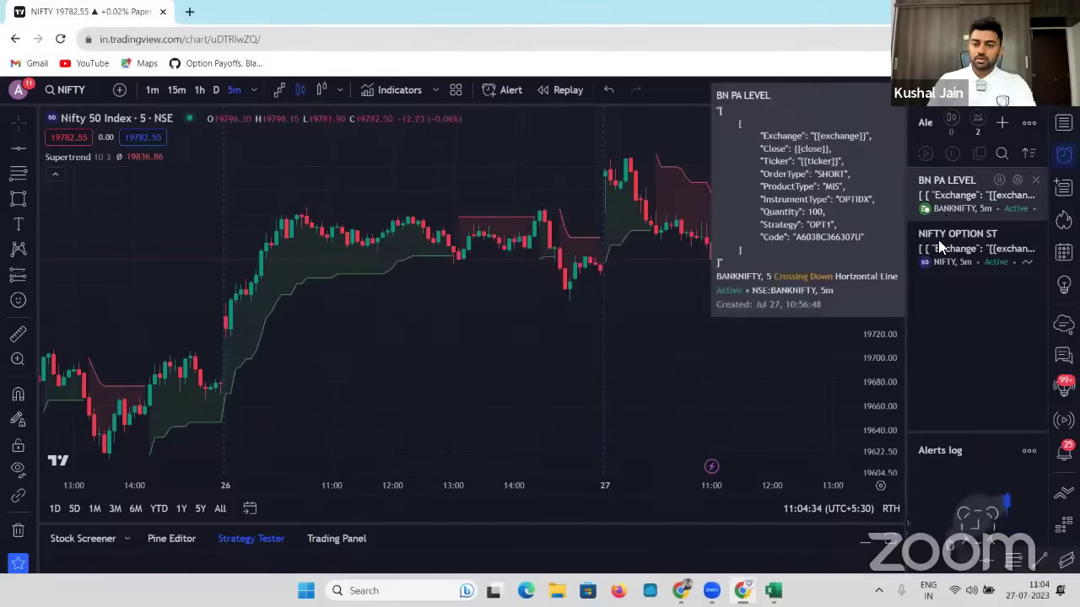
{"action": "mouse_move", "coordinate": [937, 181]}
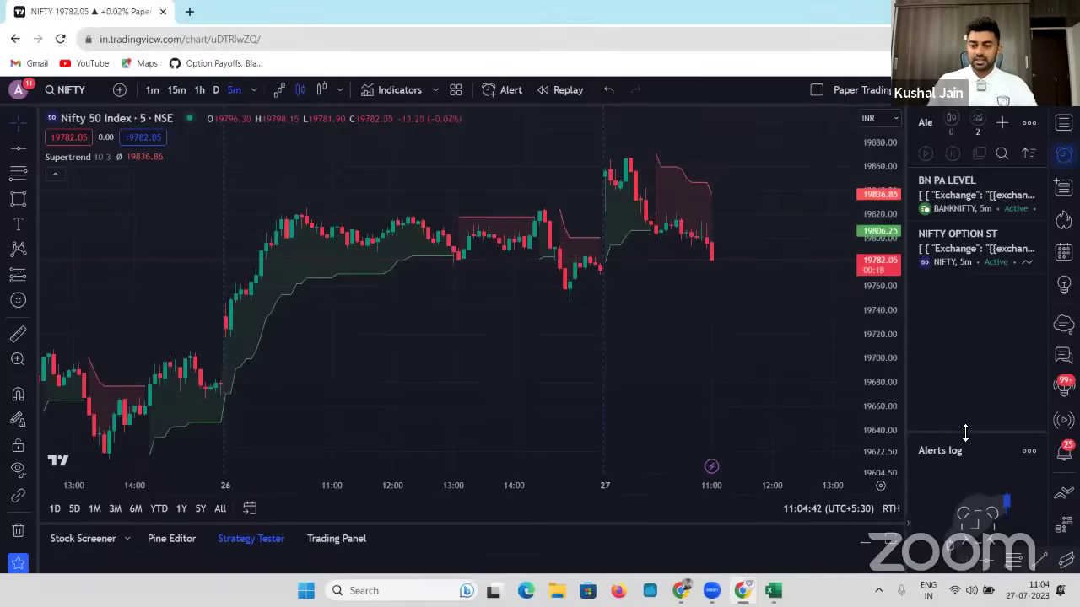
{"action": "left_click_drag", "start_coordinate": [965, 433], "coordinate": [978, 333]}
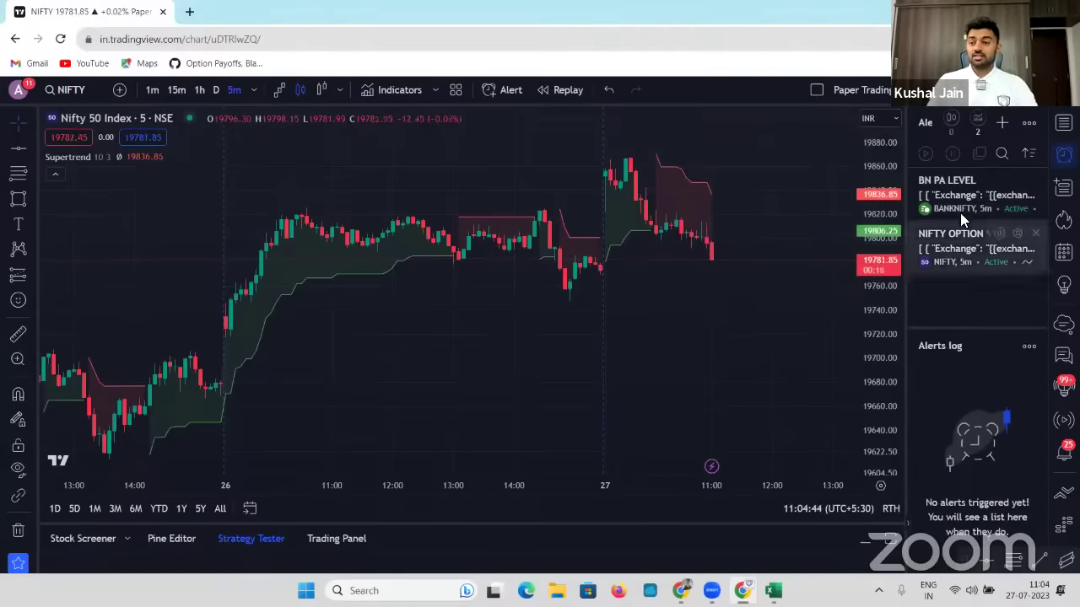
{"action": "mouse_move", "coordinate": [963, 204]}
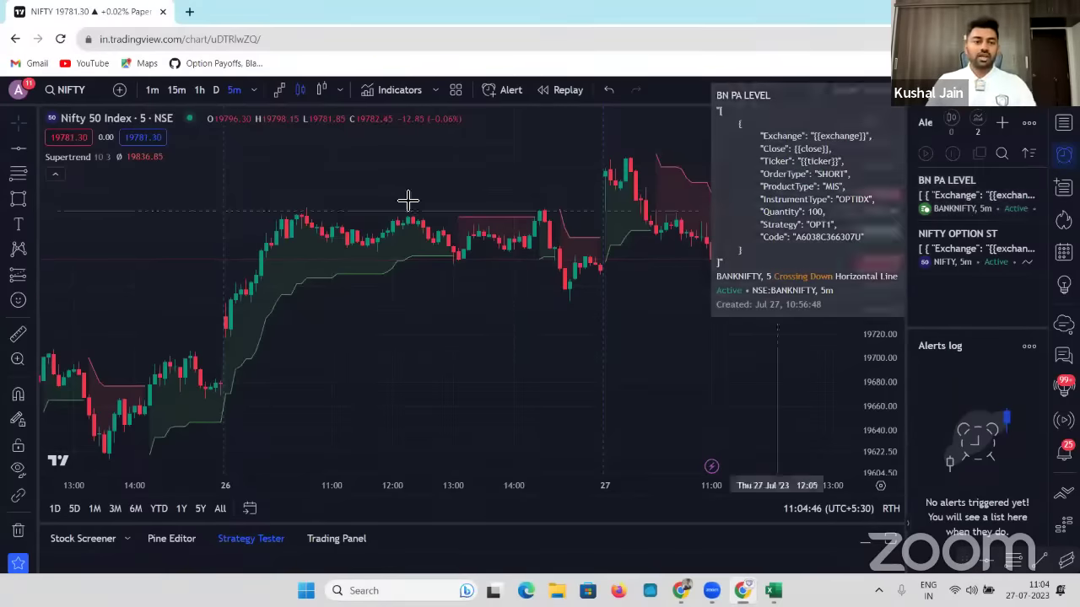
Load the BANKNIFTY index futures chart
{"action": "left_click", "coordinate": [62, 89]}
{"action": "type", "text": "BANKNI"}
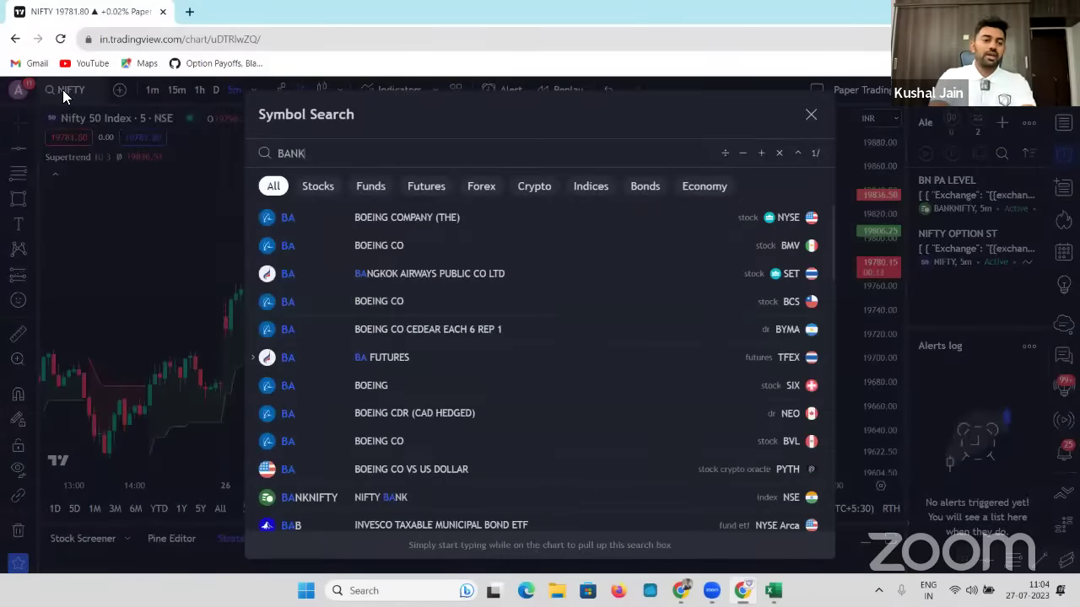
{"action": "left_click", "coordinate": [328, 217]}
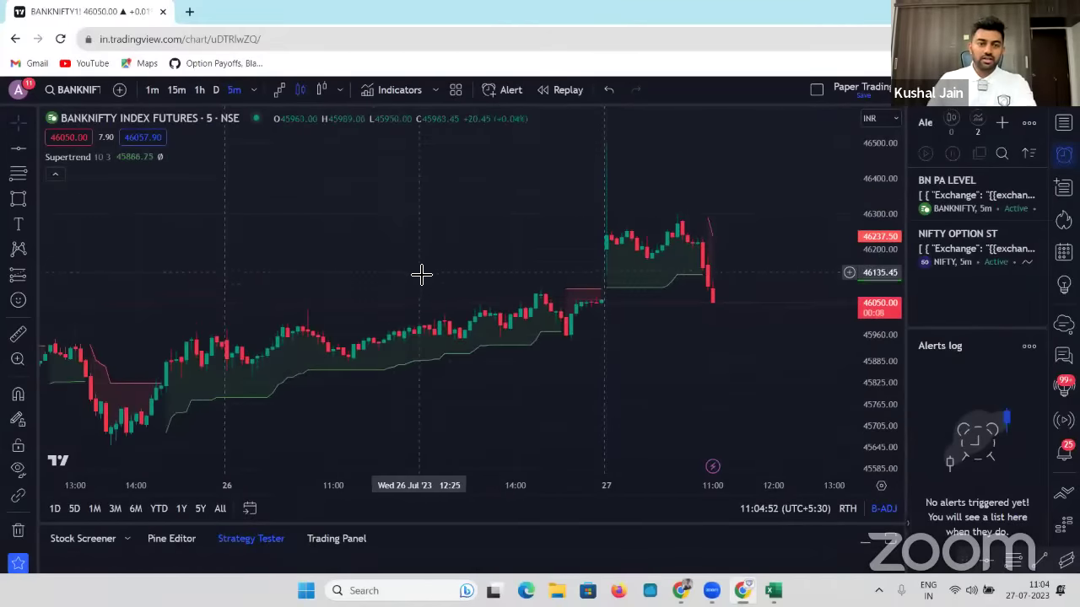
{"action": "left_click_drag", "start_coordinate": [413, 257], "coordinate": [383, 256]}
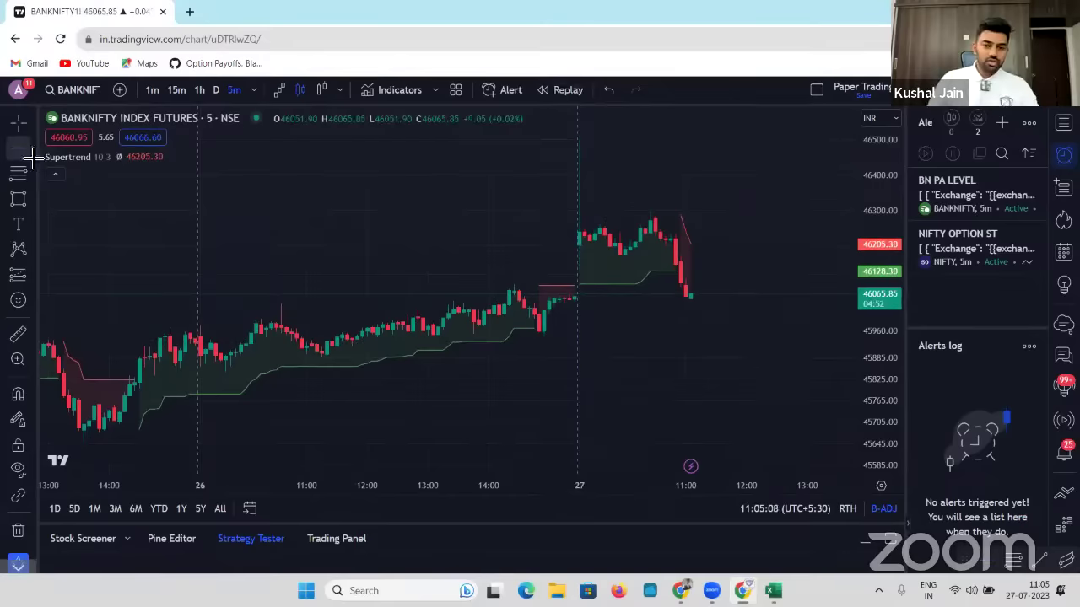
Draw a horizontal line at 46046.45 and start an alert on it
{"action": "left_click", "coordinate": [626, 301]}
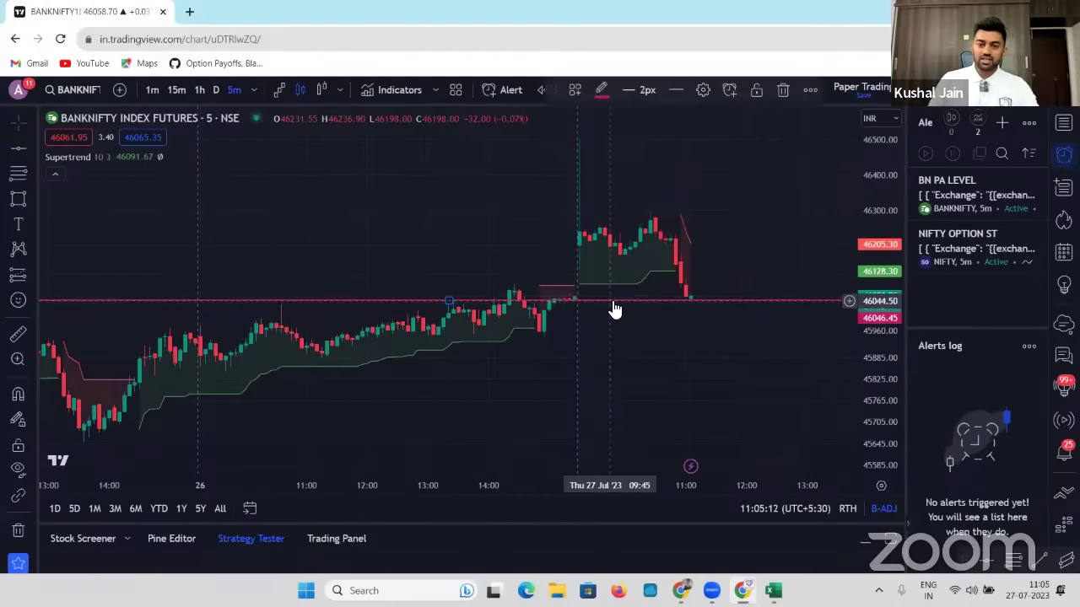
{"action": "left_click", "coordinate": [704, 94]}
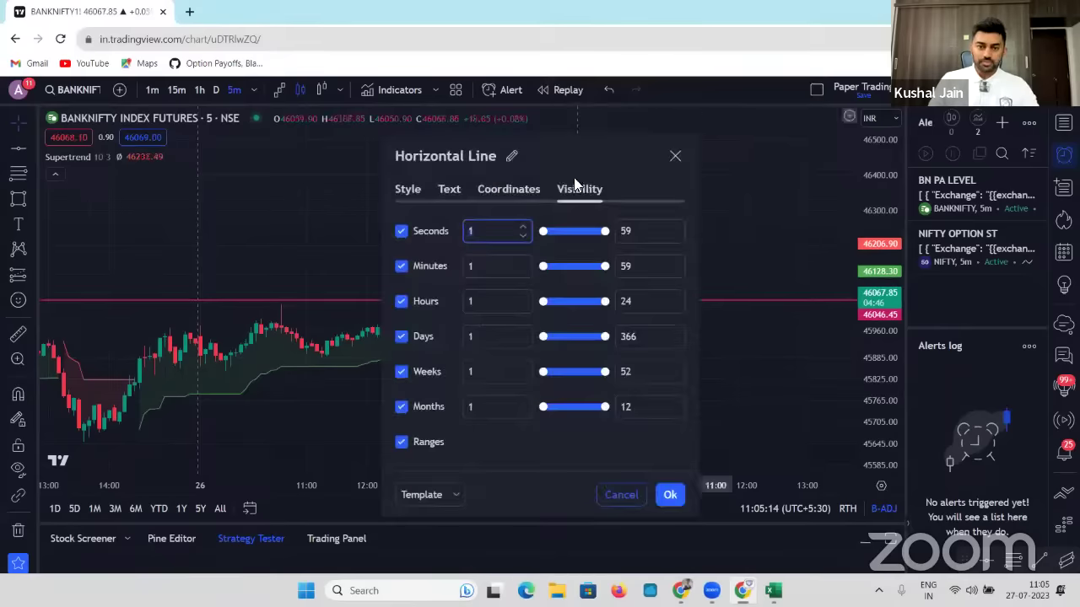
{"action": "left_click", "coordinate": [675, 156]}
{"action": "left_click", "coordinate": [729, 97]}
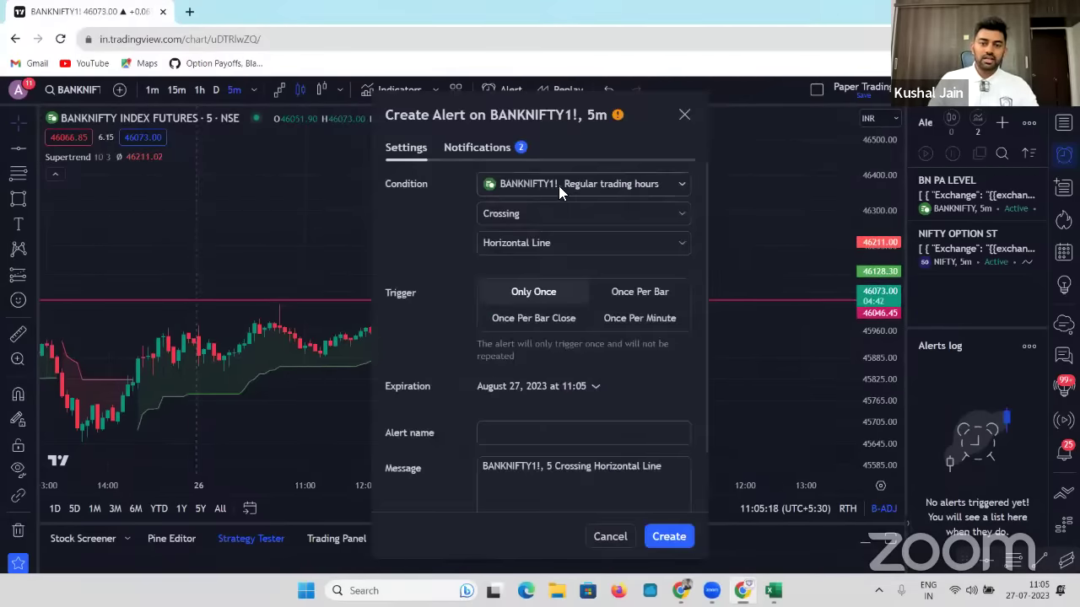
Set the alert to trigger only once and name it TEST
{"action": "left_click", "coordinate": [538, 324]}
{"action": "left_click", "coordinate": [540, 296]}
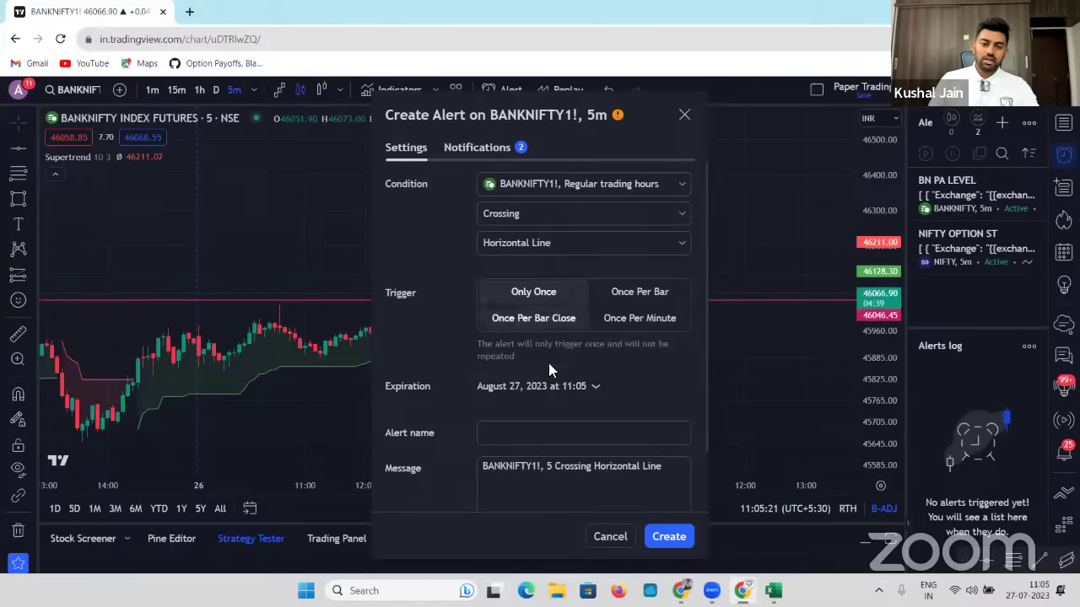
{"action": "left_click", "coordinate": [545, 434]}
{"action": "type", "text": "TEST"}
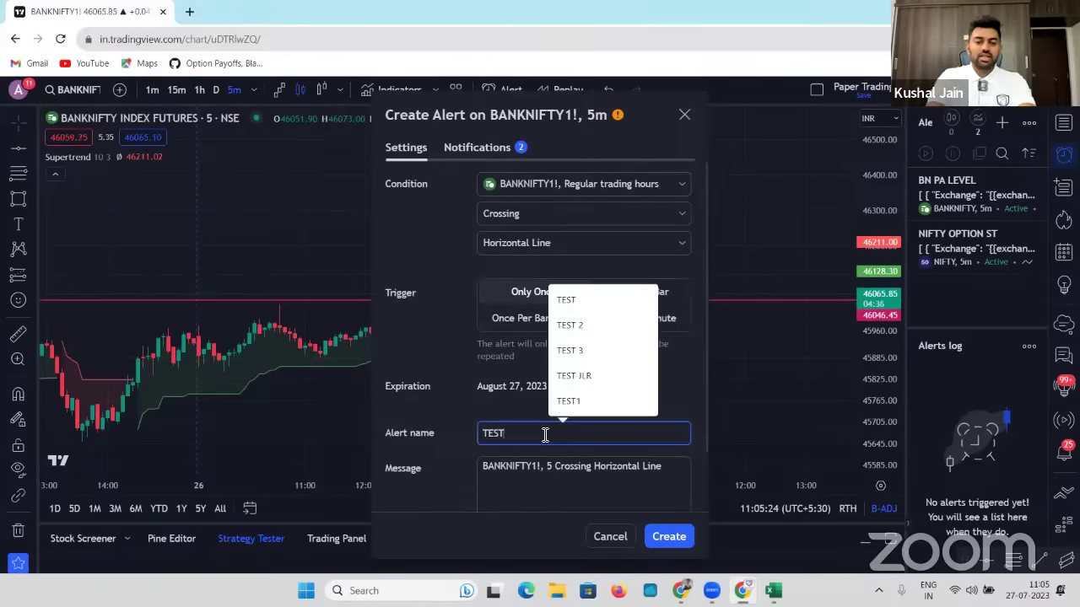
Paste the JSON order message, change Strategy to OPTI and OrderType to SHORT, and create the alert
{"action": "key", "text": "Tab"}
{"action": "key", "text": "ctrl+a"}
{"action": "key", "text": "BackSpace"}
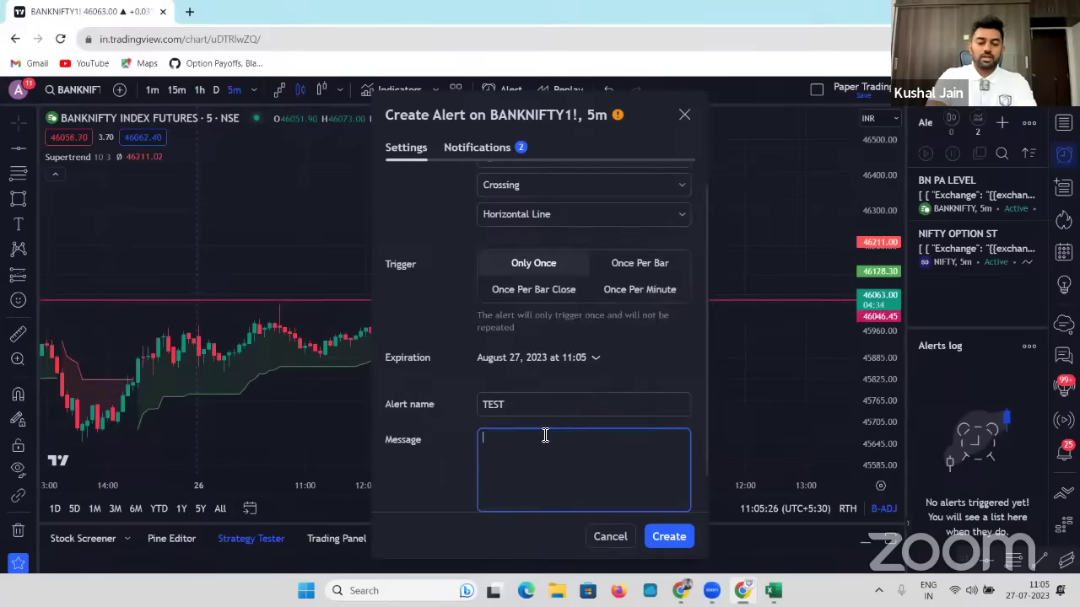
{"action": "key", "text": "ctrl+v"}
{"action": "double_click", "coordinate": [596, 466]}
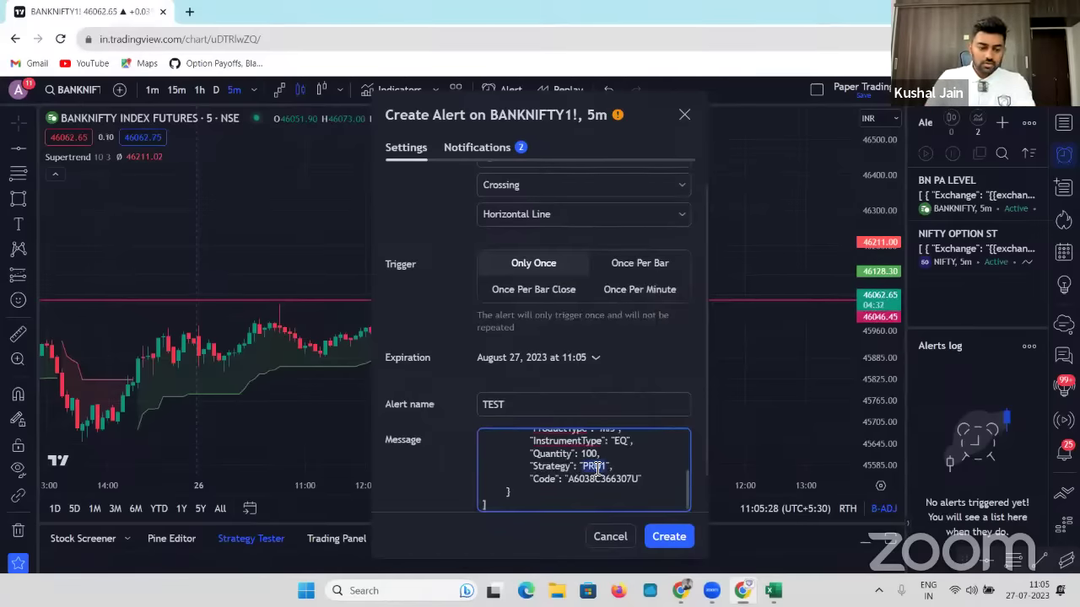
{"action": "type", "text": "OPT"}
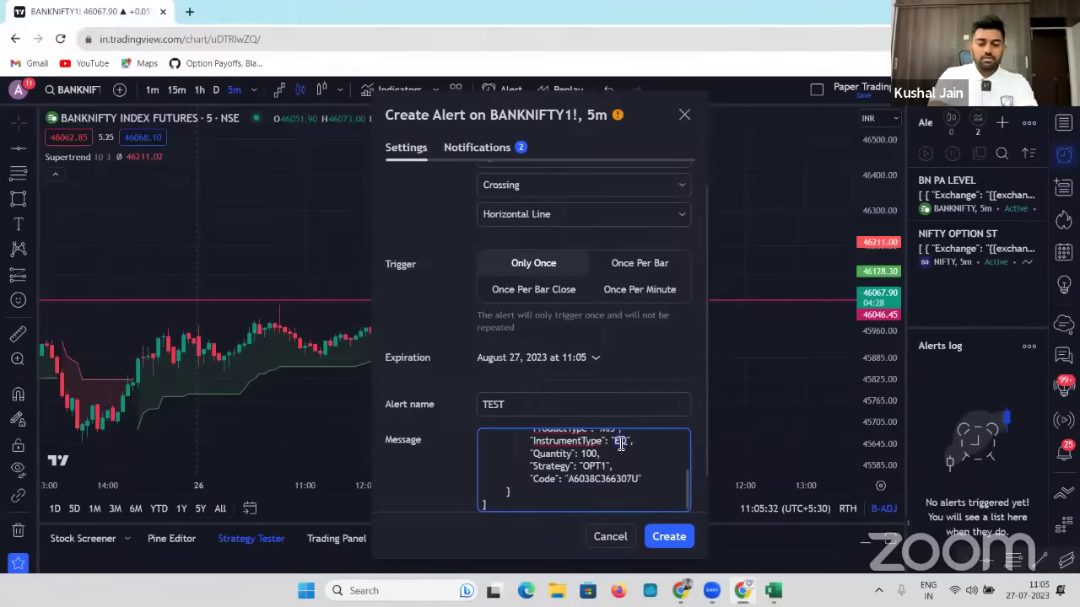
{"action": "type", "text": "IDX"}
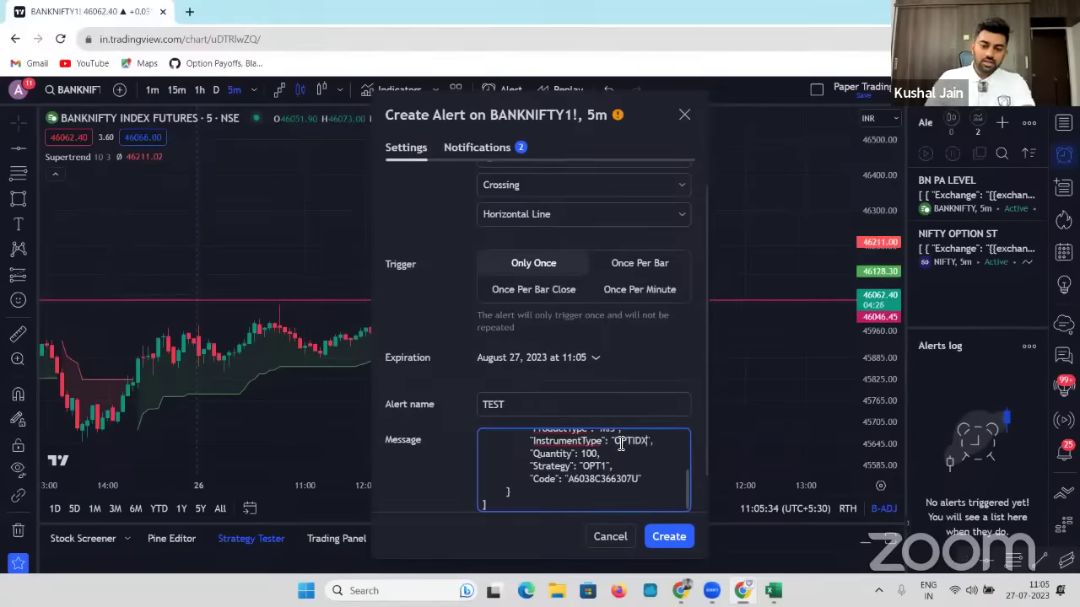
{"action": "scroll", "coordinate": [685, 480], "scroll_direction": "up", "scroll_amount": 3}
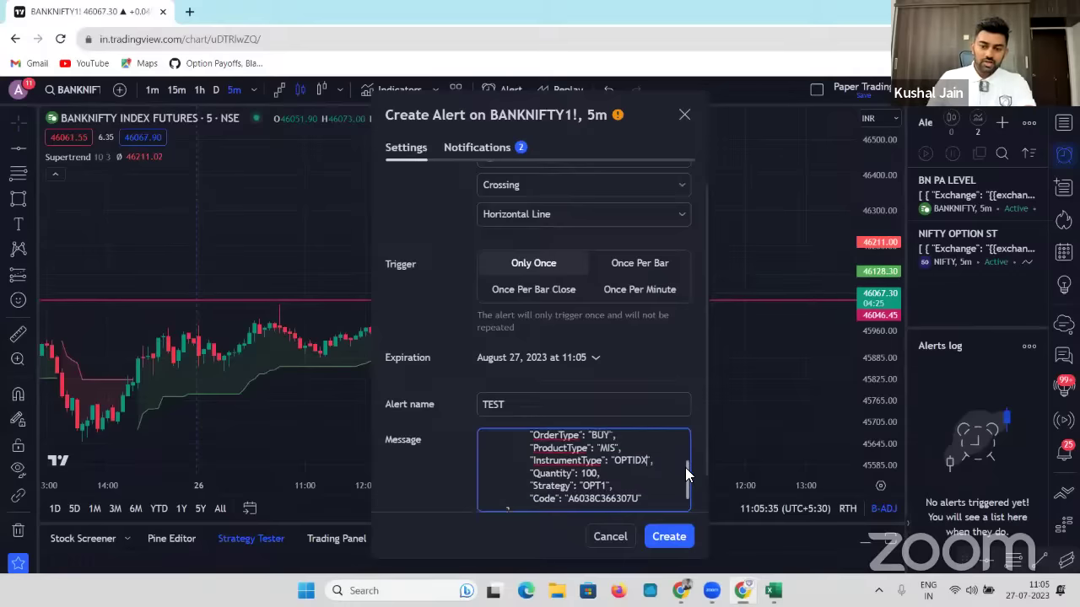
{"action": "double_click", "coordinate": [601, 459]}
{"action": "type", "text": "S"}
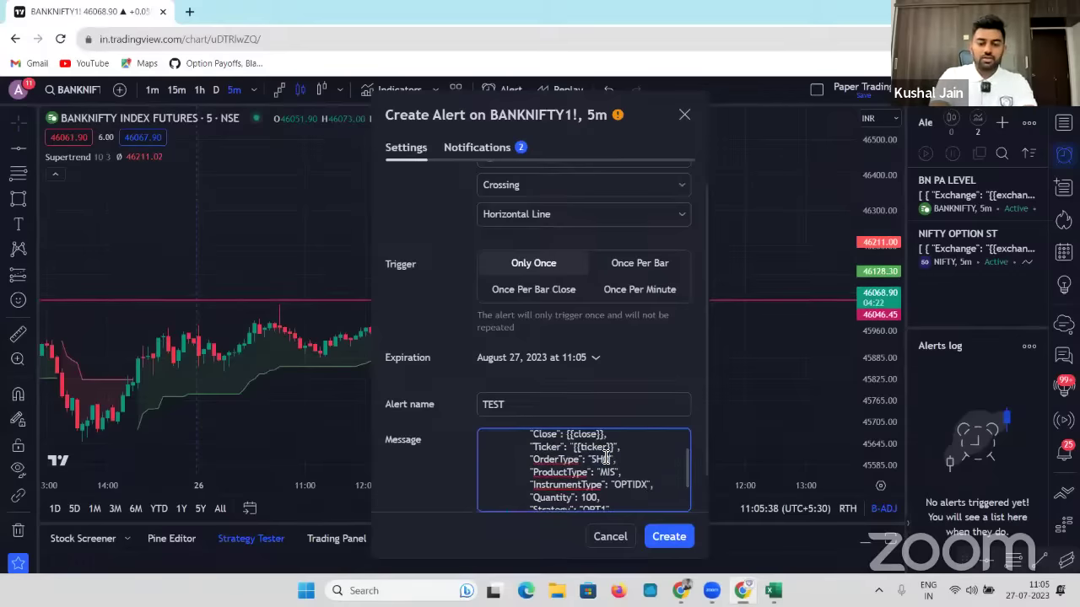
{"action": "type", "text": "HORT"}
{"action": "scroll", "coordinate": [624, 472], "scroll_direction": "down", "scroll_amount": 3}
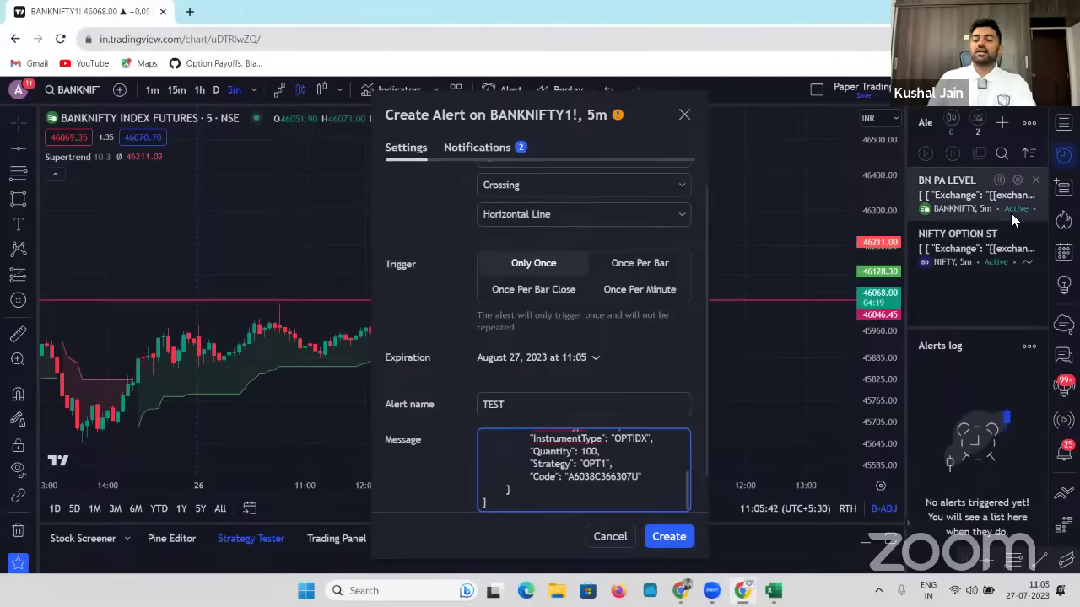
{"action": "mouse_move", "coordinate": [1012, 215]}
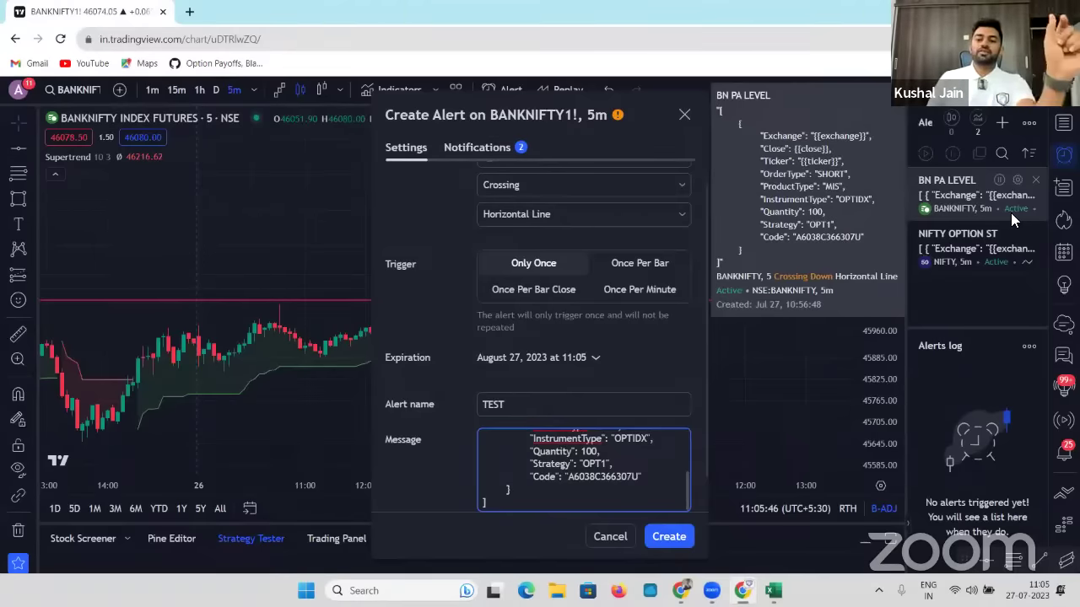
{"action": "left_click", "coordinate": [671, 545]}
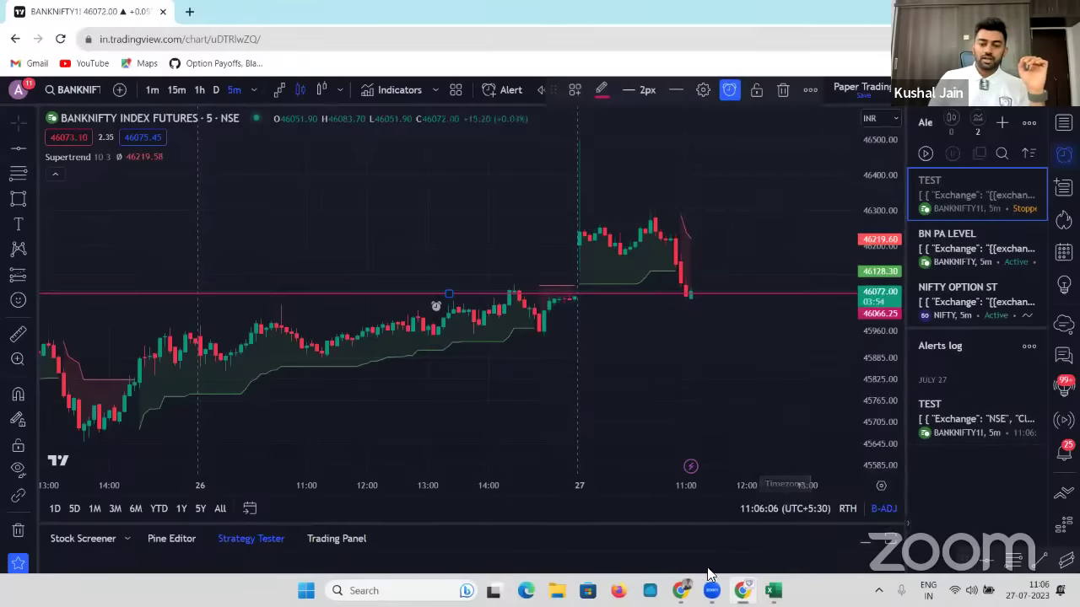
Inspect the BANKNIFTY1! SHORT entry in AlgoFox's Order Logs
{"action": "left_click", "coordinate": [681, 590]}
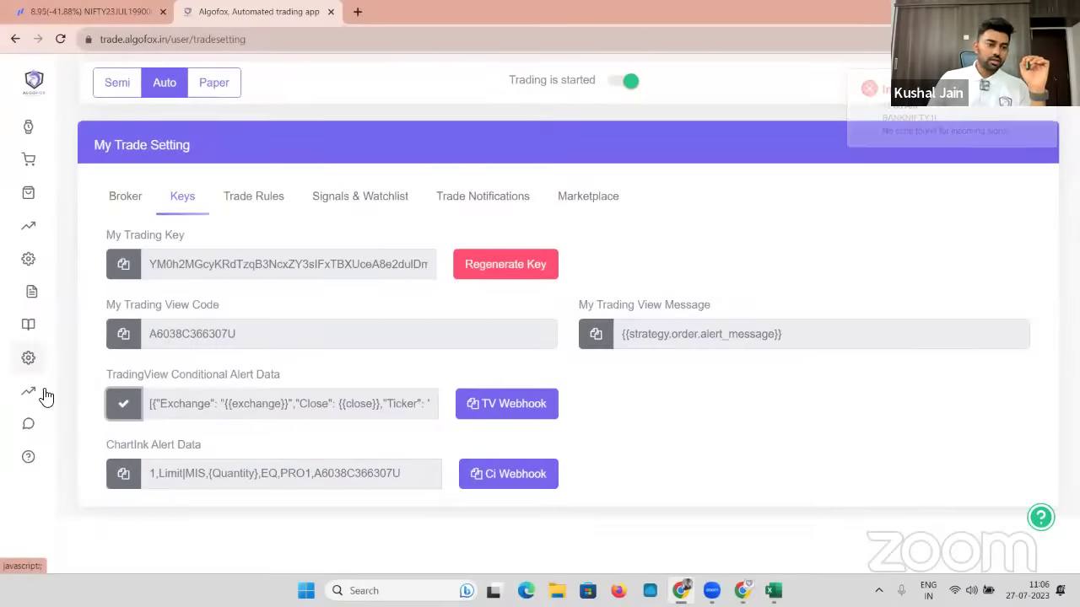
{"action": "left_click", "coordinate": [33, 357]}
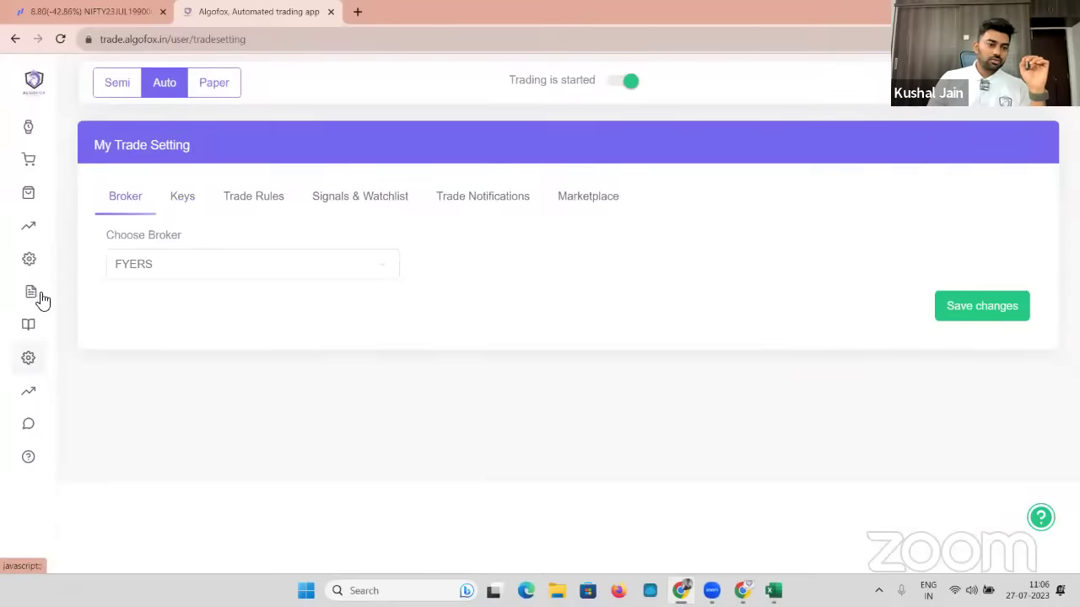
{"action": "left_click", "coordinate": [34, 327]}
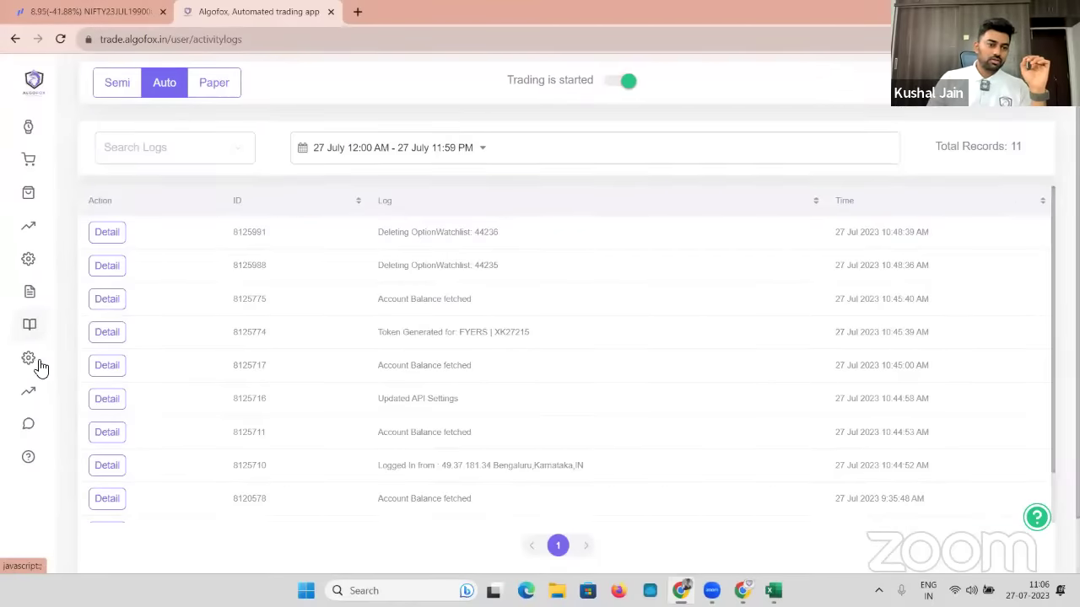
{"action": "mouse_move", "coordinate": [142, 111]}
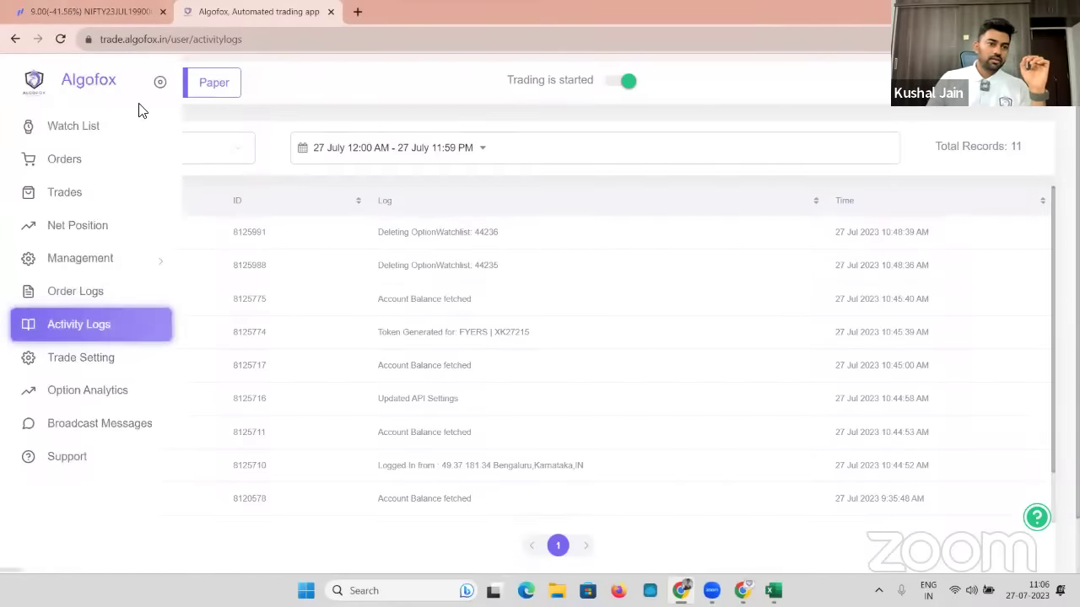
{"action": "left_click", "coordinate": [84, 291]}
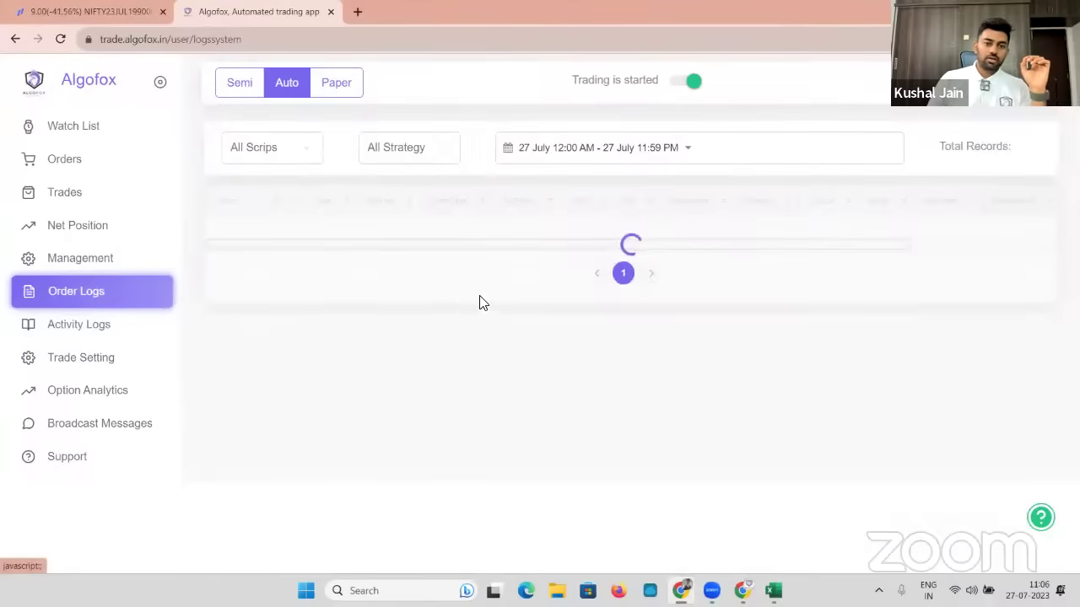
{"action": "left_click_drag", "start_coordinate": [366, 237], "coordinate": [424, 231]}
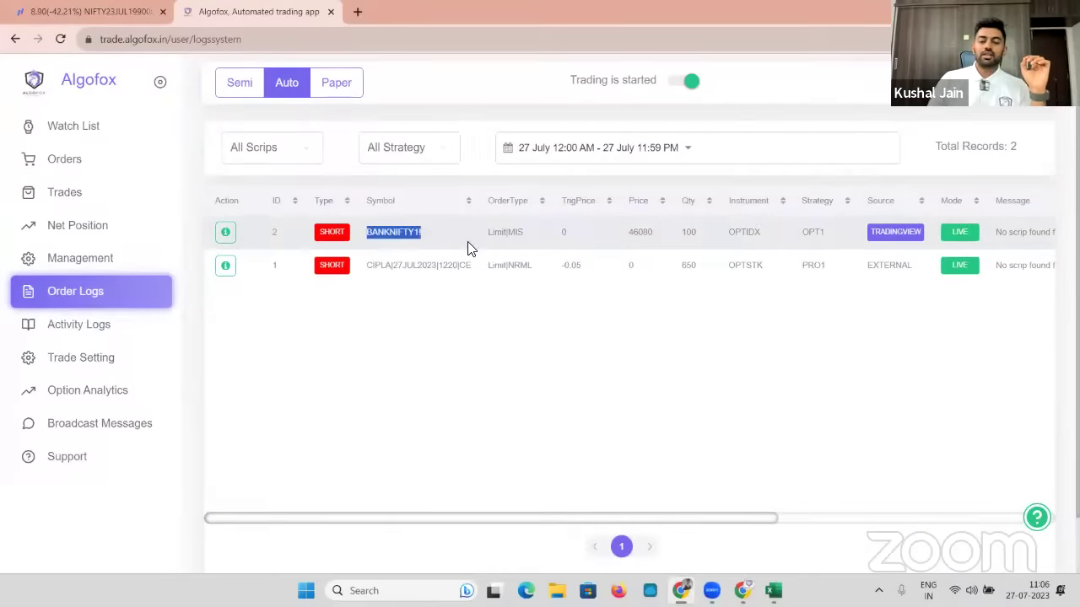
{"action": "left_click", "coordinate": [447, 245]}
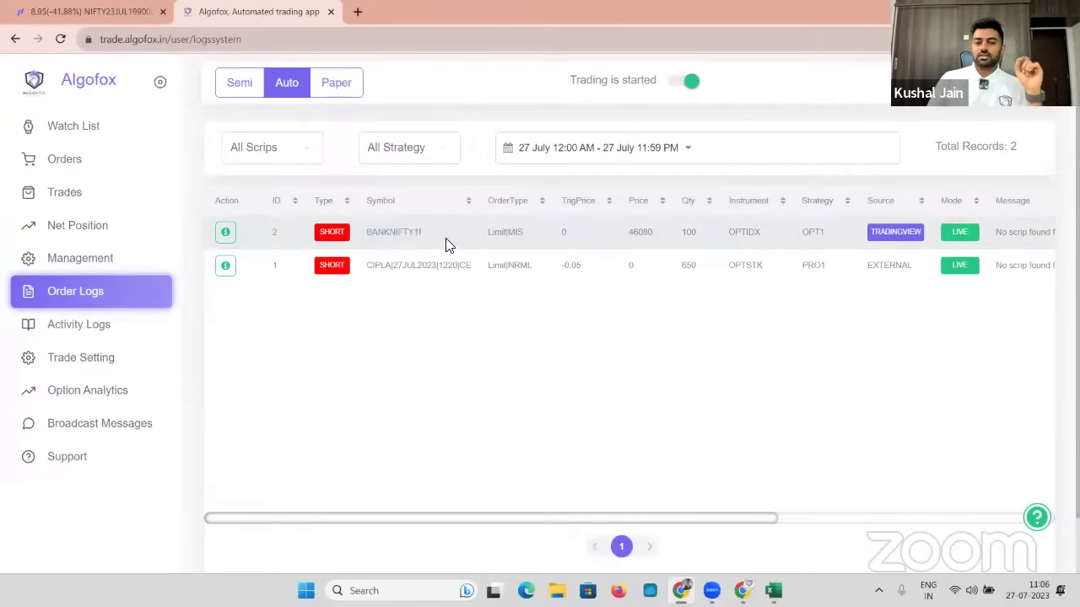
Check Fyers for positions, then return to TradingView's symbol search
{"action": "left_click", "coordinate": [127, 14]}
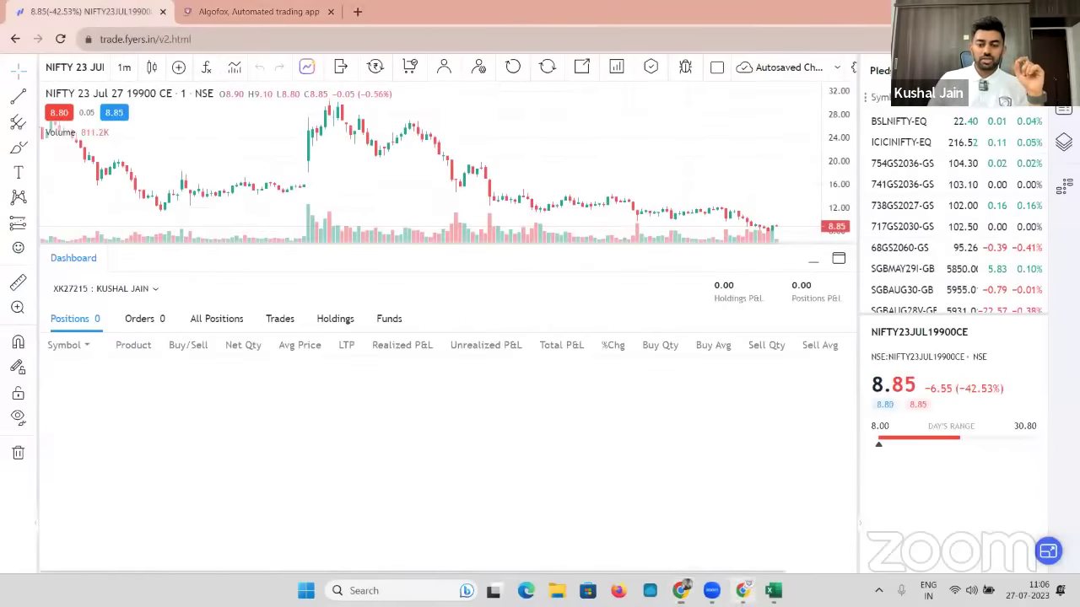
{"action": "left_click", "coordinate": [742, 591]}
{"action": "left_click", "coordinate": [93, 91]}
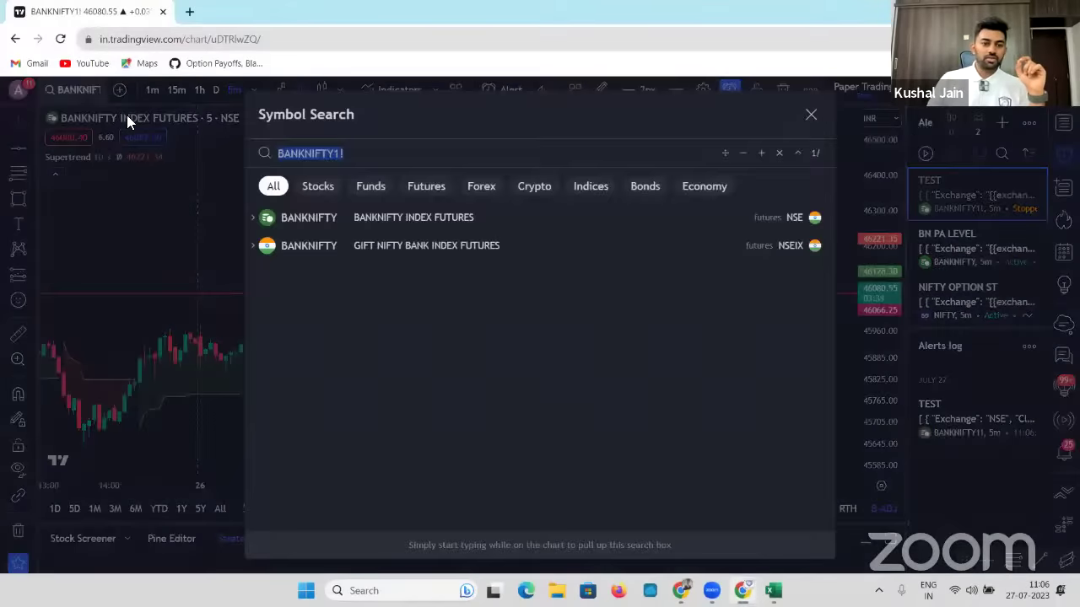
Search BANKNIFTY across all markets and load the NIFTY BANK chart
{"action": "left_click", "coordinate": [325, 187]}
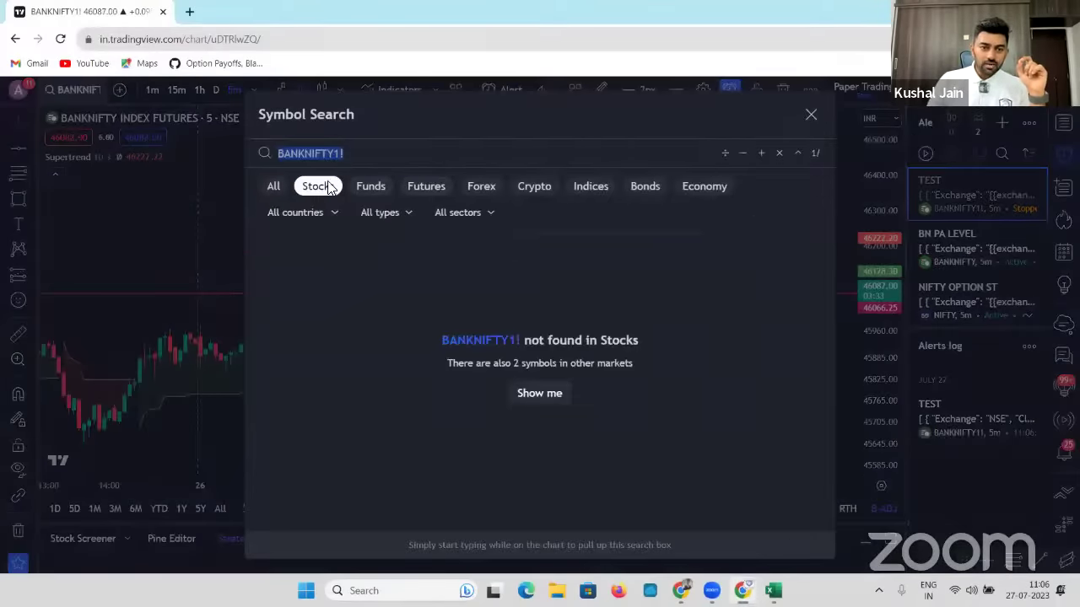
{"action": "left_click", "coordinate": [378, 162]}
{"action": "key", "text": "BackSpace"}
{"action": "key", "text": "BackSpace"}
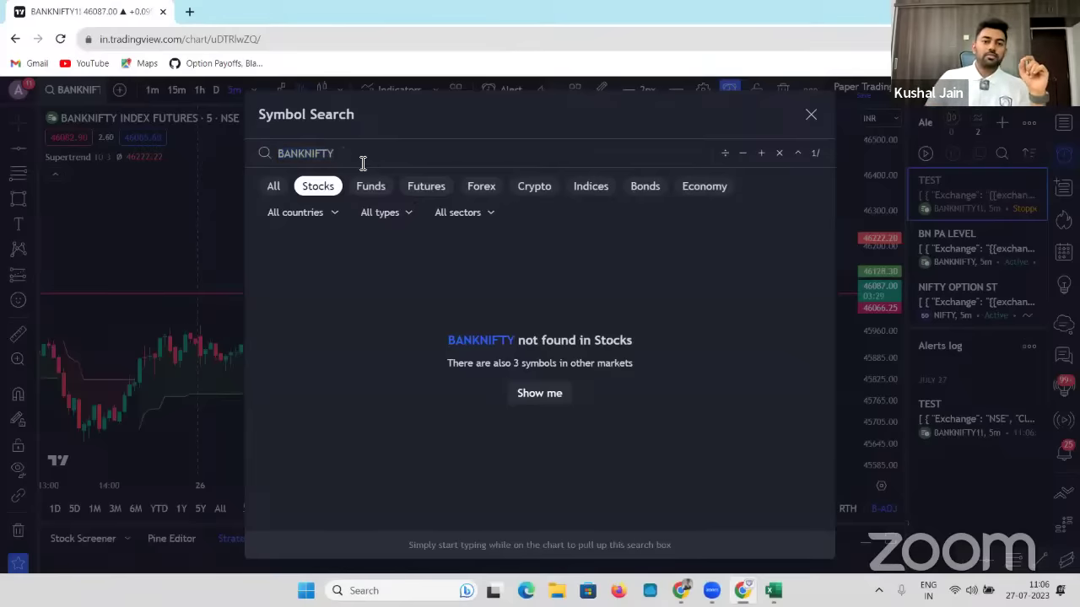
{"action": "left_click", "coordinate": [274, 186]}
{"action": "left_click", "coordinate": [395, 221]}
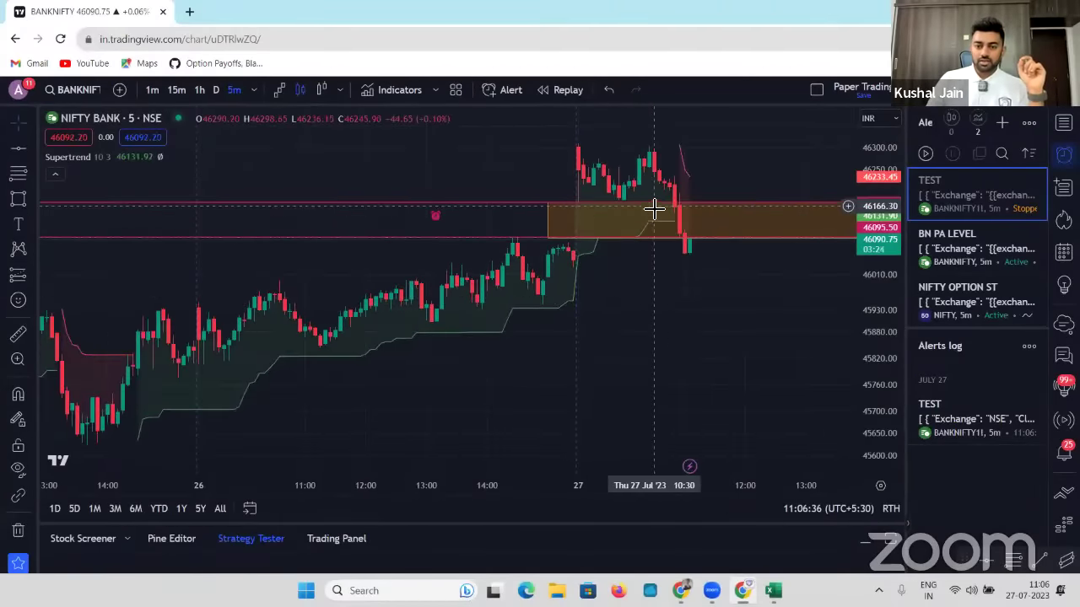
Lower the BN PA LEVEL alert line to the current price and make it trigger only once
{"action": "left_click_drag", "start_coordinate": [620, 204], "coordinate": [626, 249]}
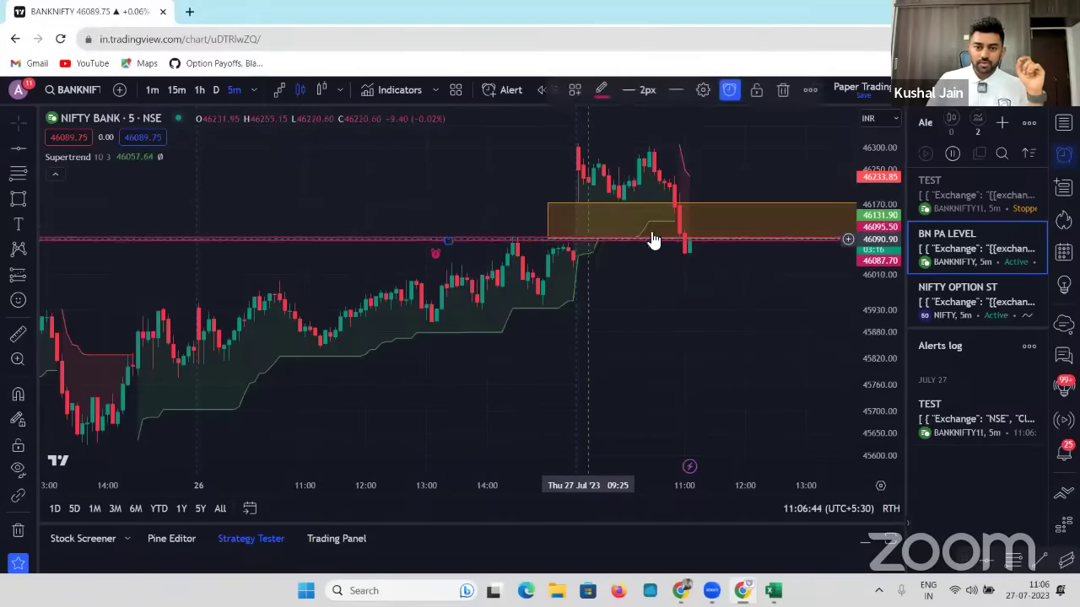
{"action": "left_click", "coordinate": [1015, 233]}
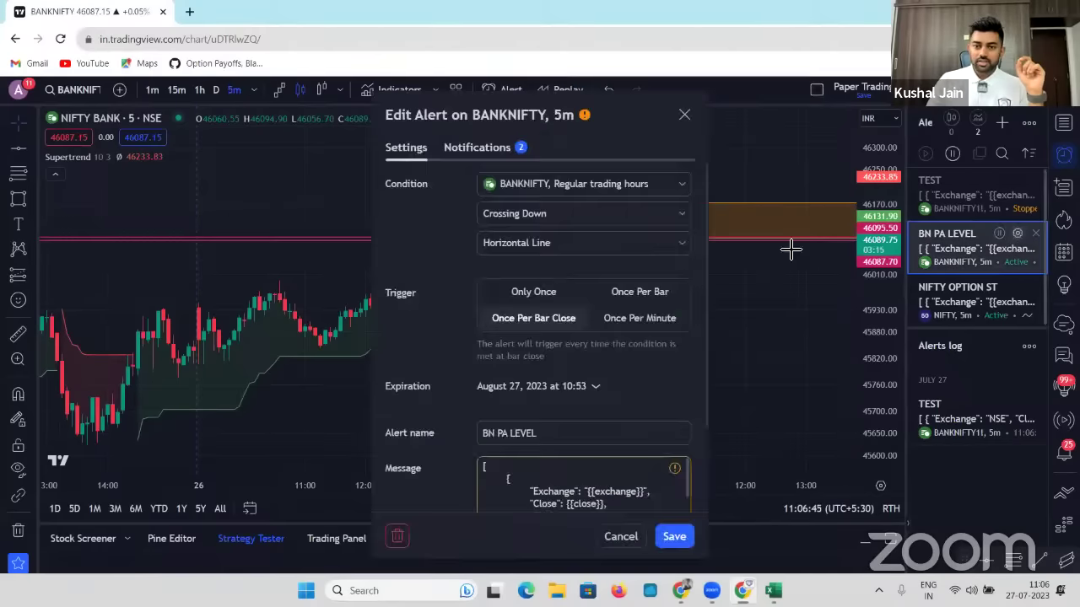
{"action": "left_click", "coordinate": [532, 290]}
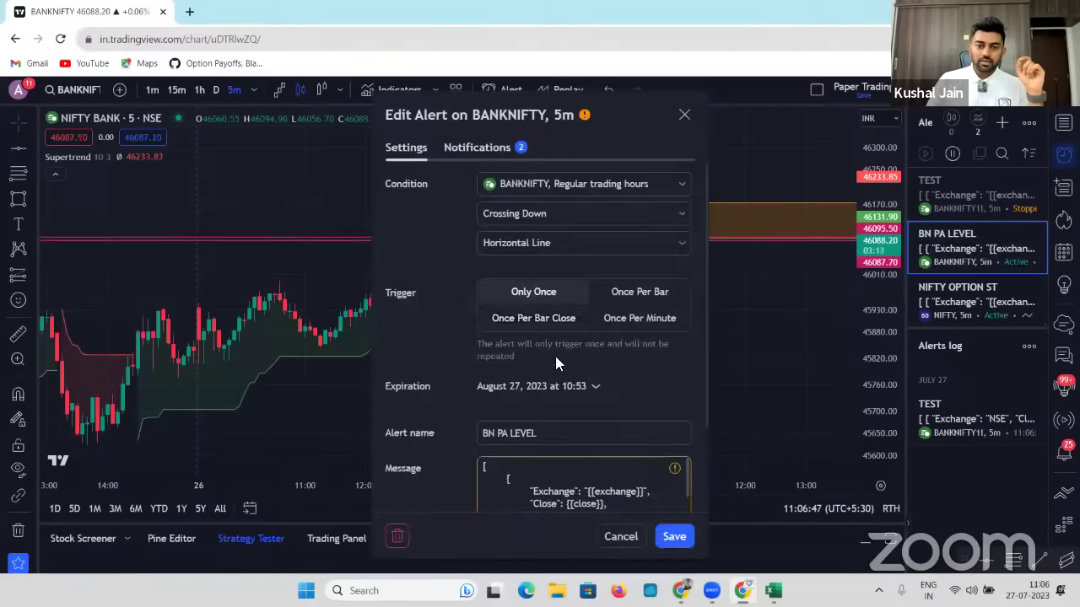
{"action": "left_click", "coordinate": [675, 538]}
{"action": "left_click", "coordinate": [622, 244]}
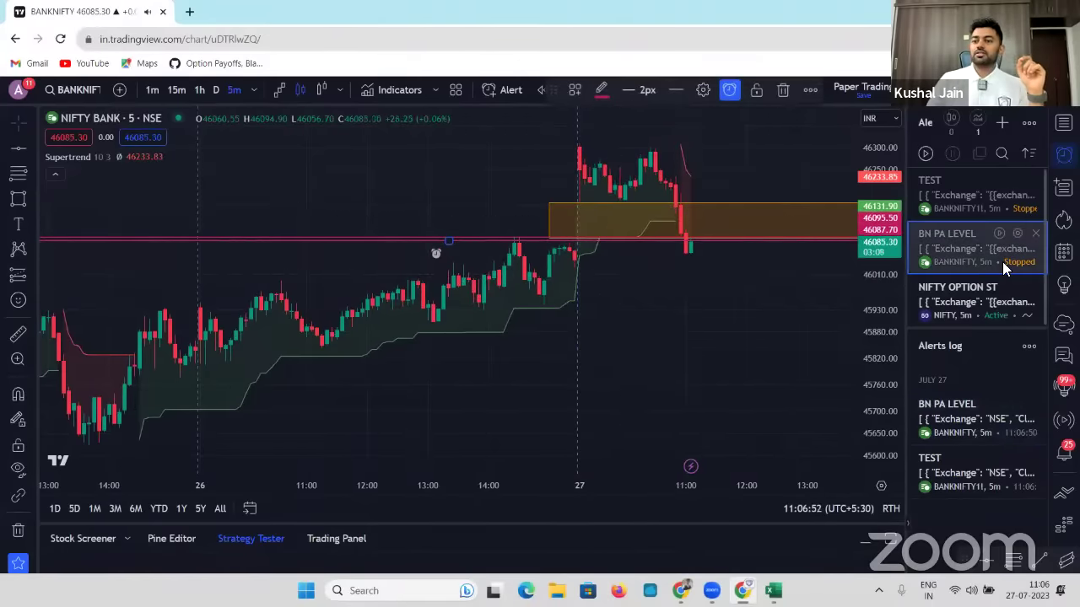
{"action": "left_click", "coordinate": [962, 245]}
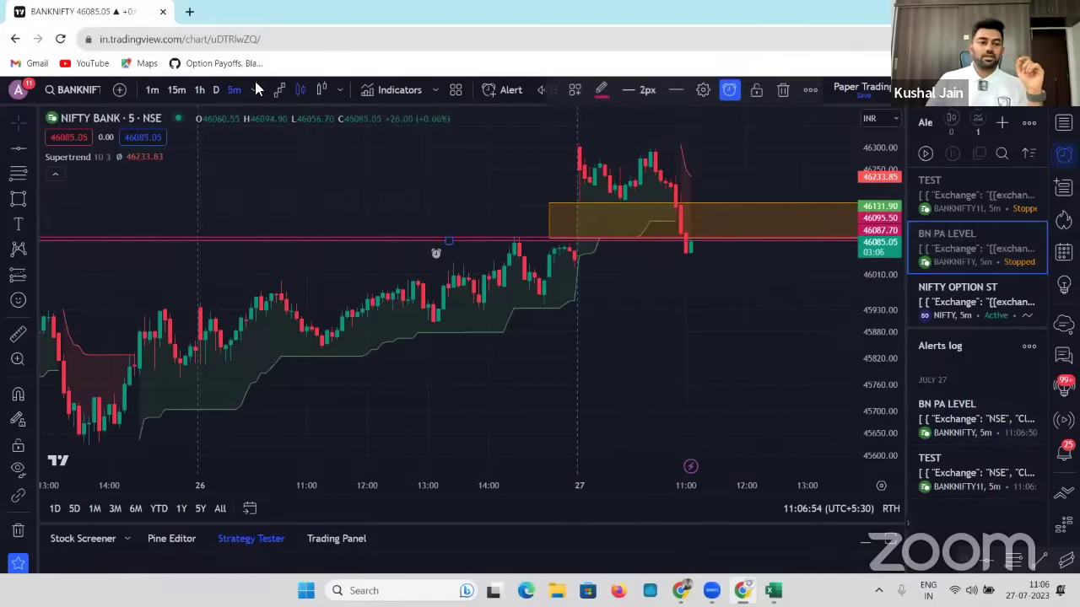
{"action": "key", "text": "alt+Tab"}
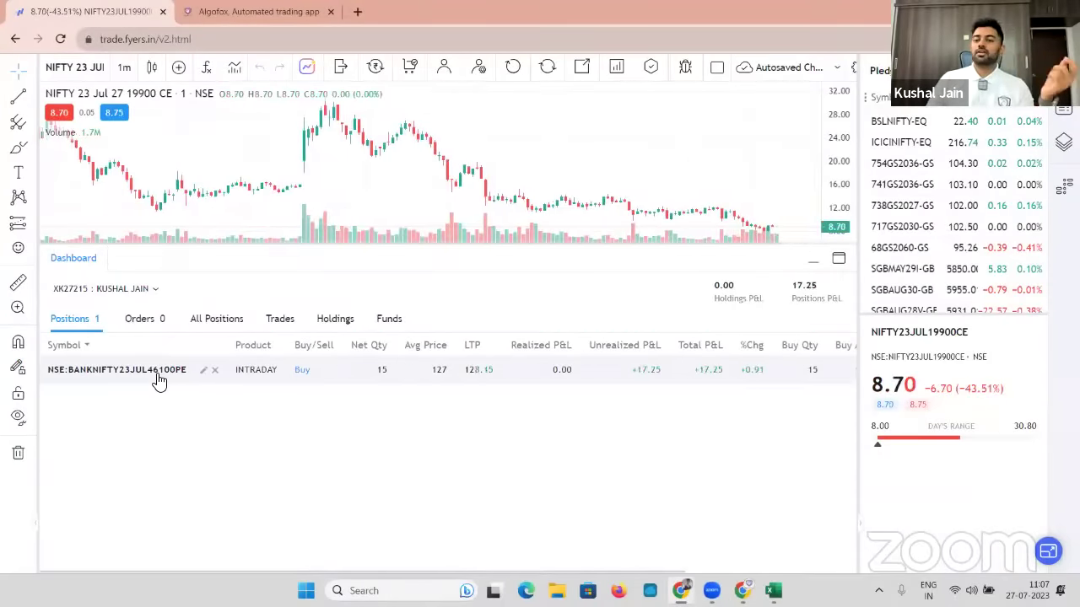
Inspect the new BANKNIFTY order's symbol and received time in AlgoFox Order Logs
{"action": "left_click", "coordinate": [232, 11]}
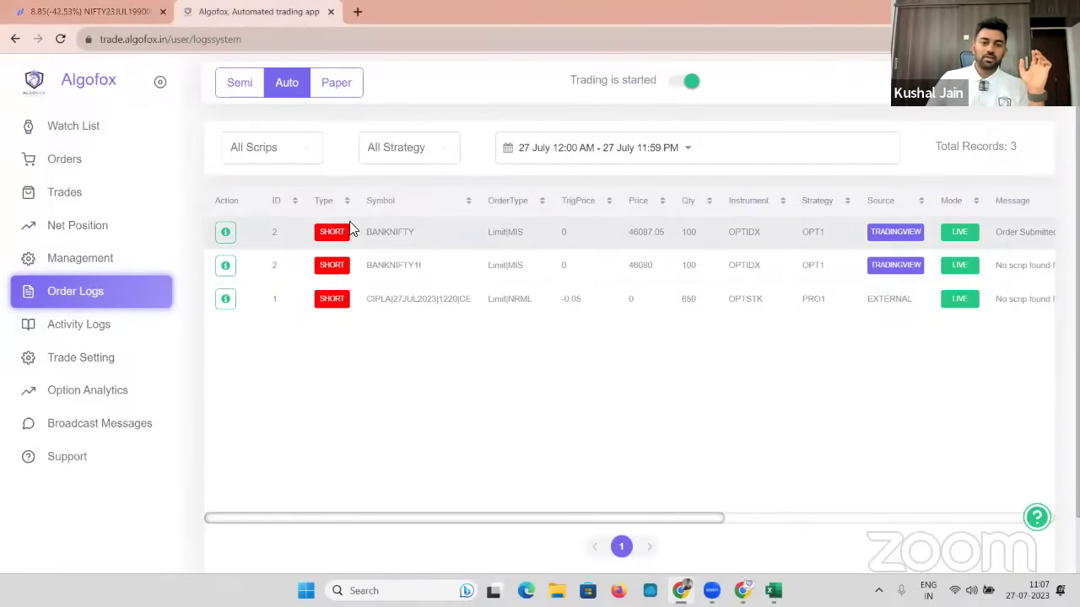
{"action": "left_click_drag", "start_coordinate": [361, 233], "coordinate": [410, 233]}
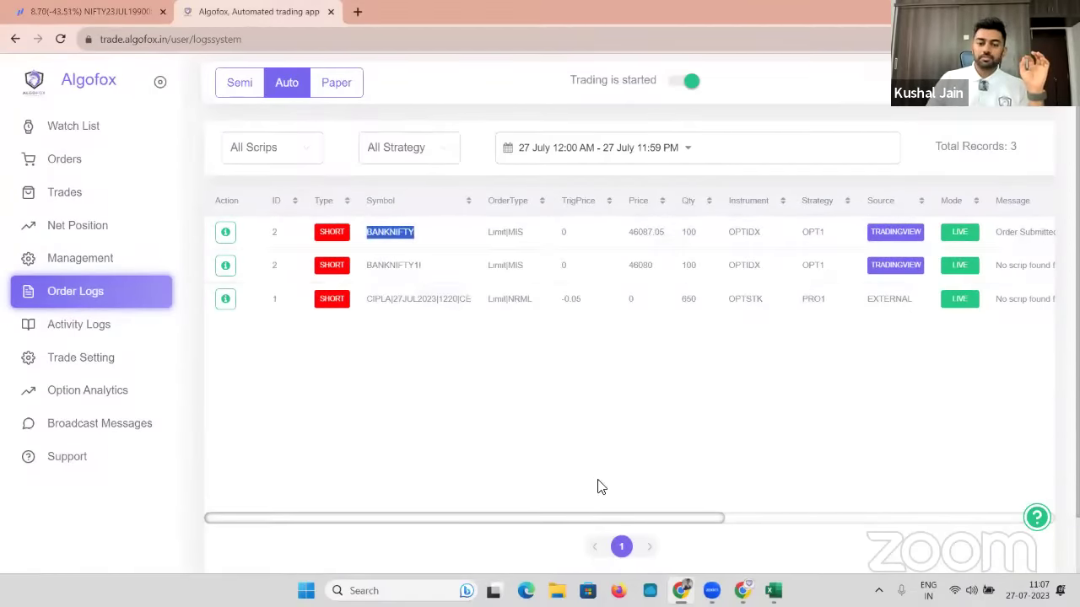
{"action": "left_click_drag", "start_coordinate": [606, 521], "coordinate": [868, 497]}
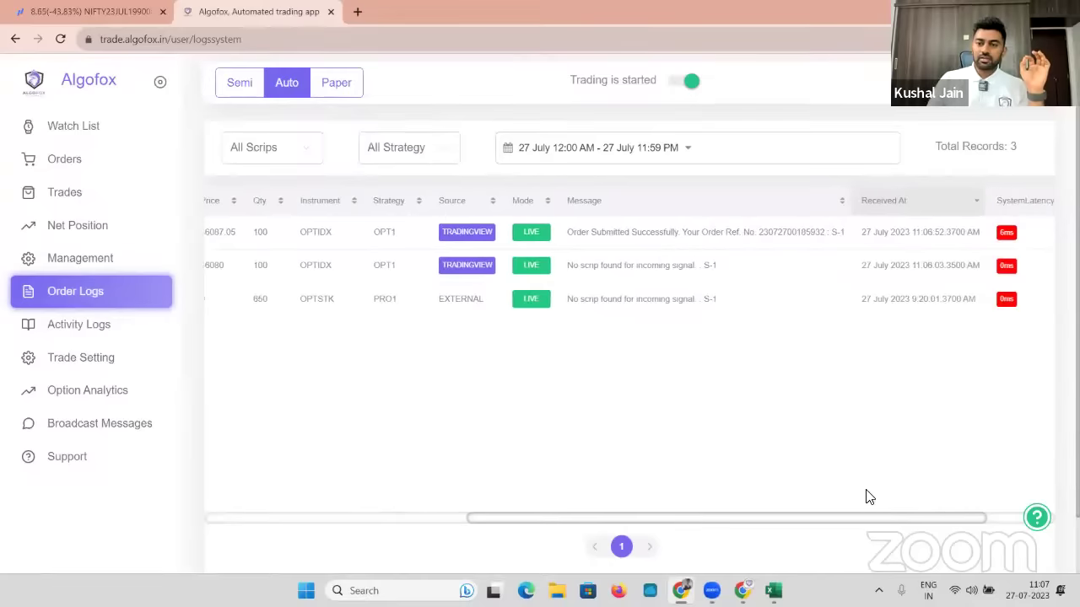
{"action": "left_click_drag", "start_coordinate": [911, 236], "coordinate": [952, 247]}
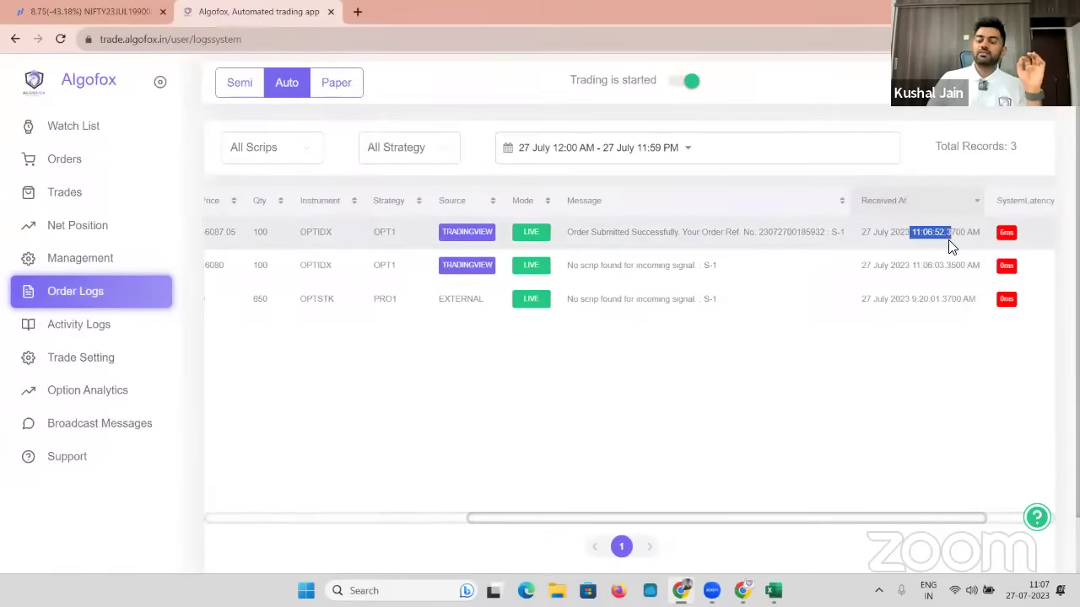
Confirm in AlgoFox Orders that it filled 15 at 127, then go back to Fyers
{"action": "left_click", "coordinate": [81, 162]}
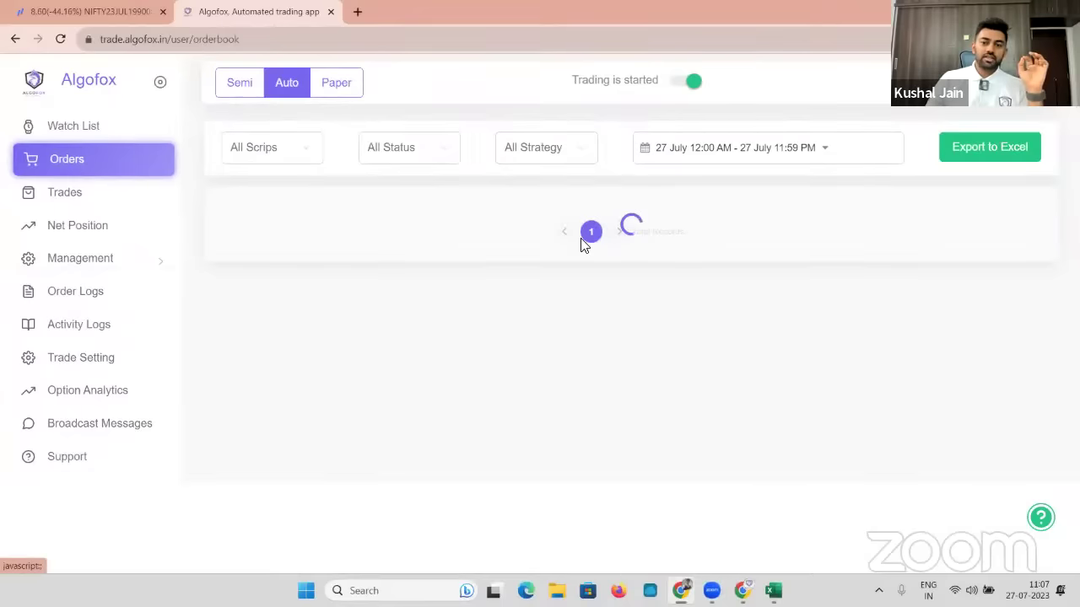
{"action": "left_click_drag", "start_coordinate": [860, 240], "coordinate": [723, 232]}
{"action": "left_click", "coordinate": [750, 261]}
{"action": "left_click", "coordinate": [418, 216]}
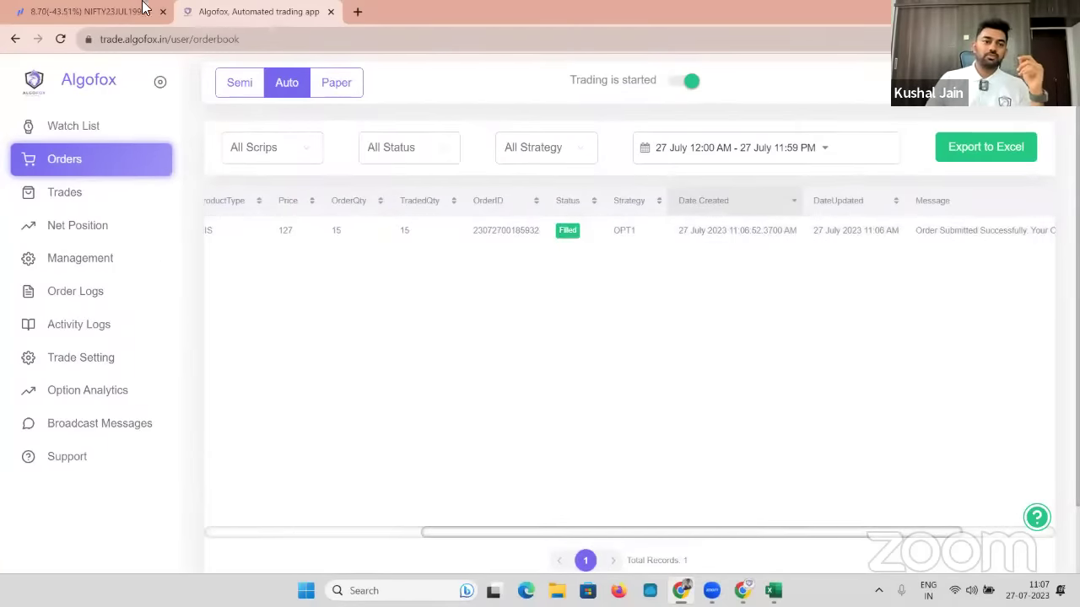
{"action": "left_click", "coordinate": [89, 17]}
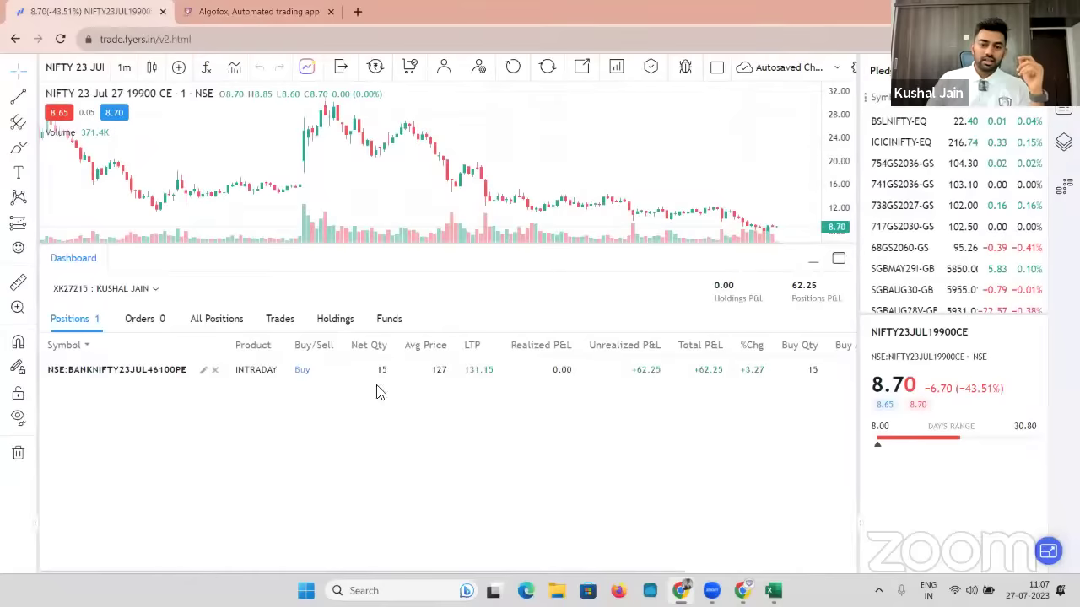
Check the Fyers orders and the BANKNIFTY 46100 PE intraday position
{"action": "left_click", "coordinate": [162, 321]}
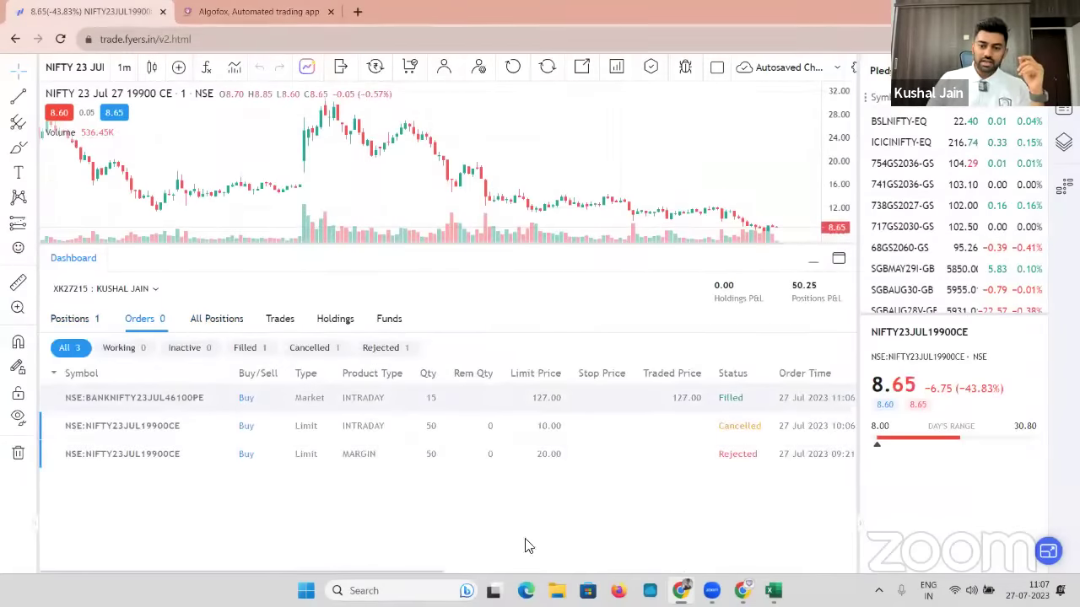
{"action": "left_click_drag", "start_coordinate": [374, 573], "coordinate": [419, 574]}
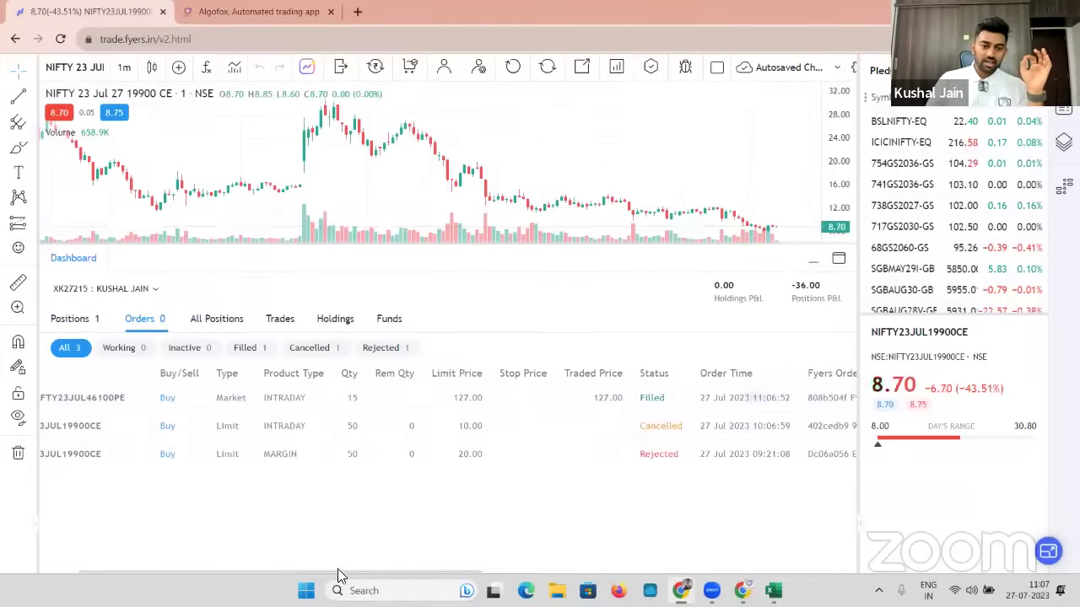
{"action": "left_click", "coordinate": [76, 318]}
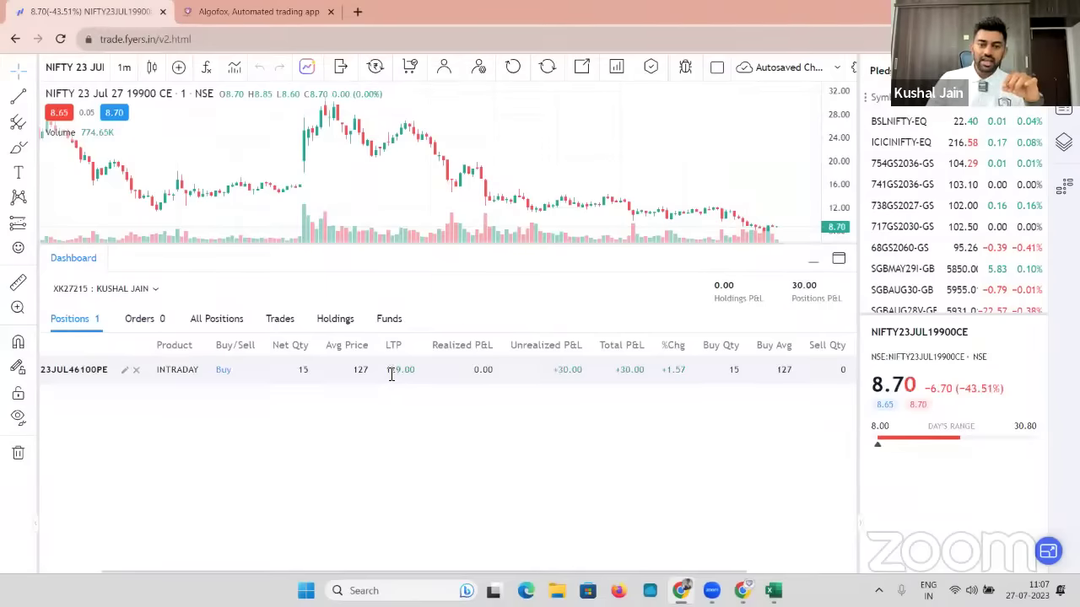
Check AlgoFox's net position (34.50 MTM), then bring TradingView back to the front
{"action": "left_click", "coordinate": [216, 12]}
{"action": "left_click", "coordinate": [82, 229]}
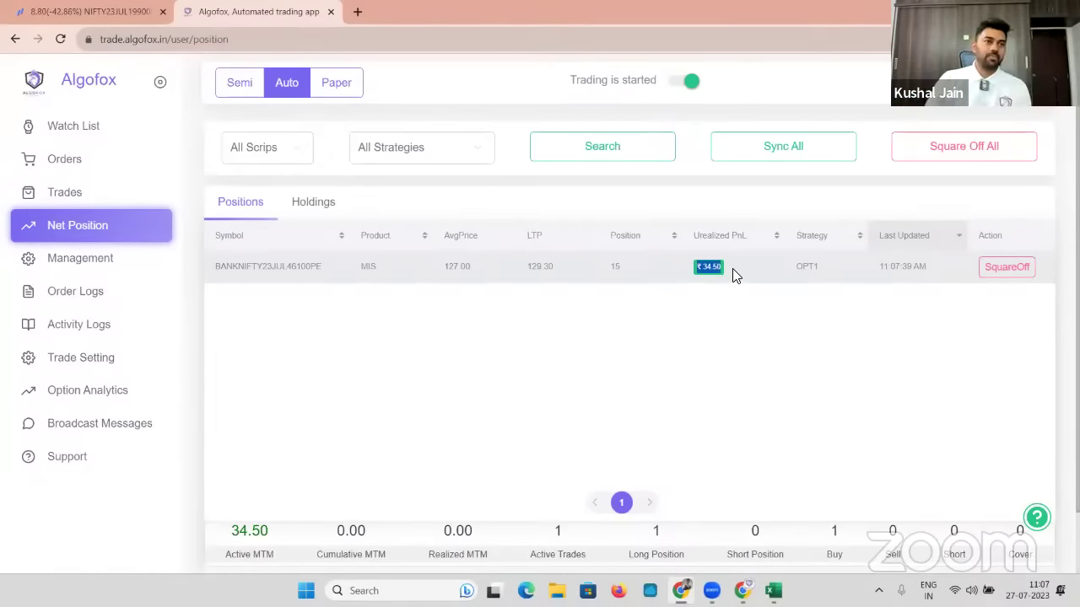
{"action": "left_click", "coordinate": [59, 8]}
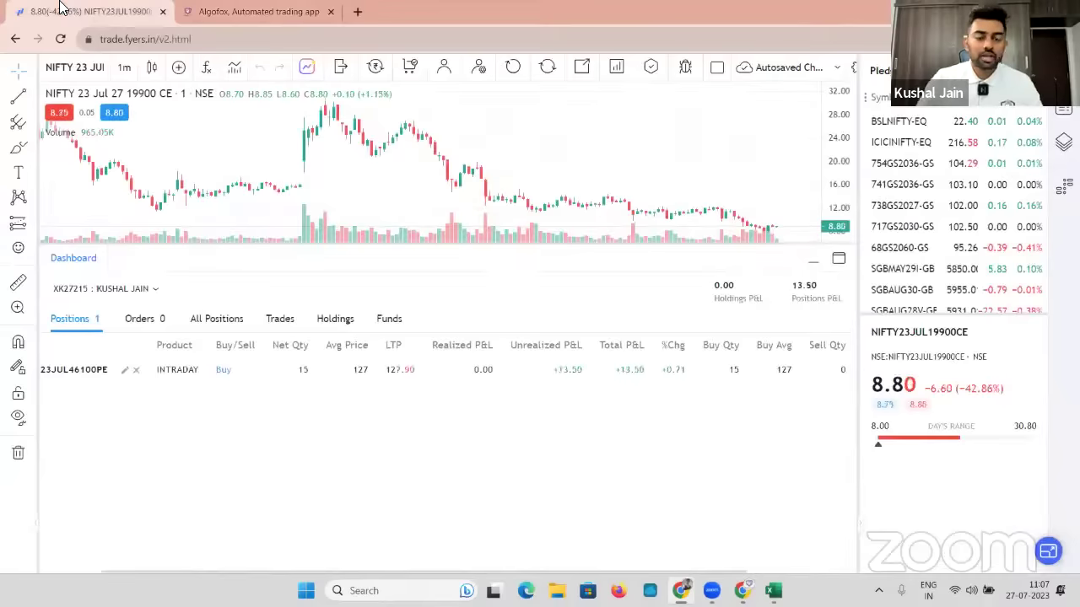
{"action": "left_click", "coordinate": [743, 589]}
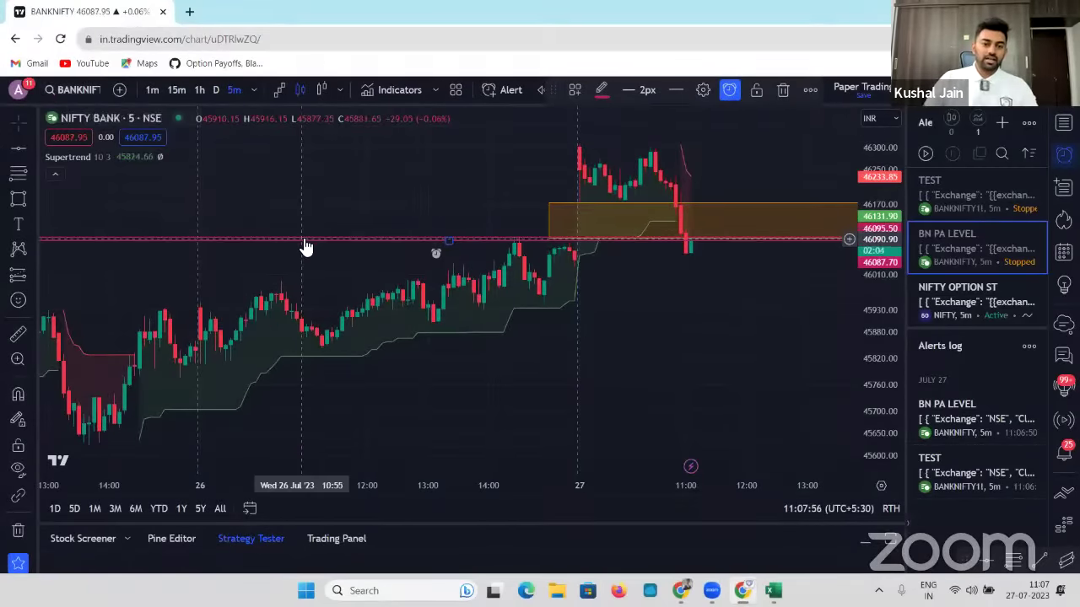
Switch the chart to the Nifty 50 index
{"action": "left_click", "coordinate": [71, 93]}
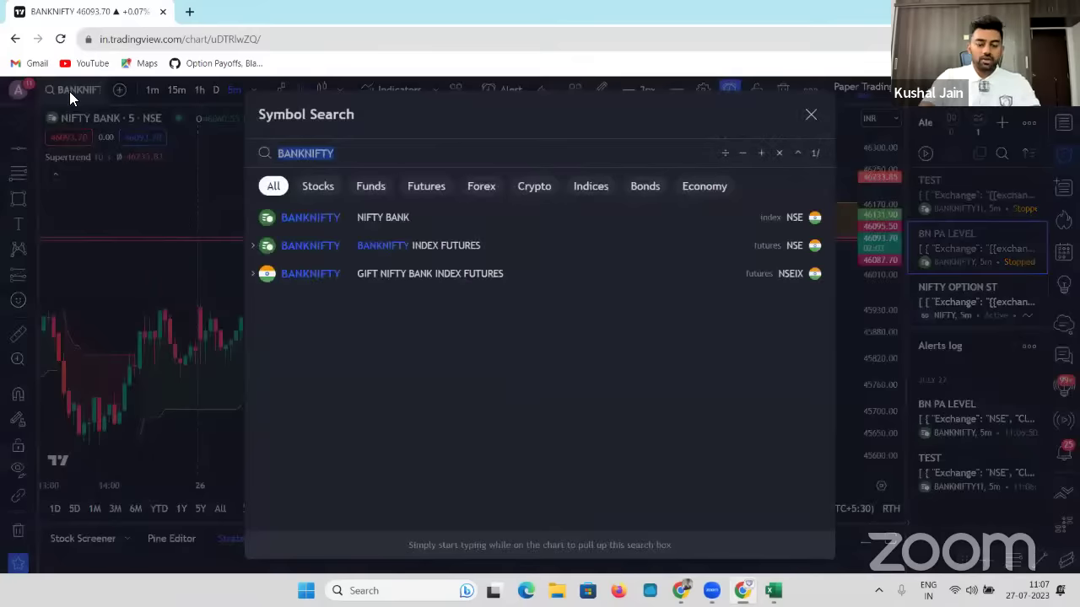
{"action": "type", "text": "NIFTY"}
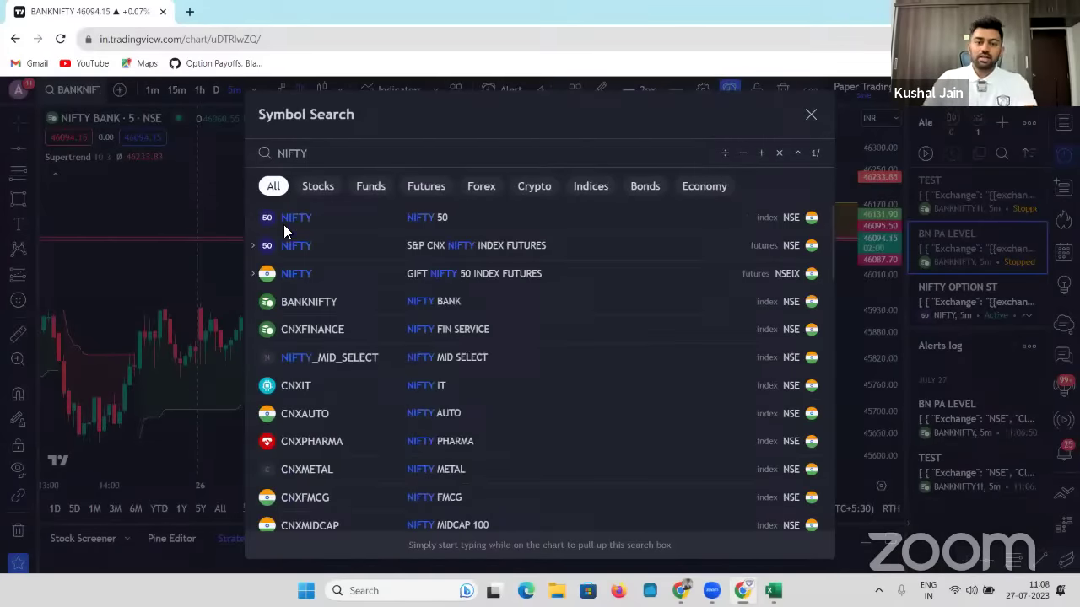
{"action": "left_click", "coordinate": [297, 219]}
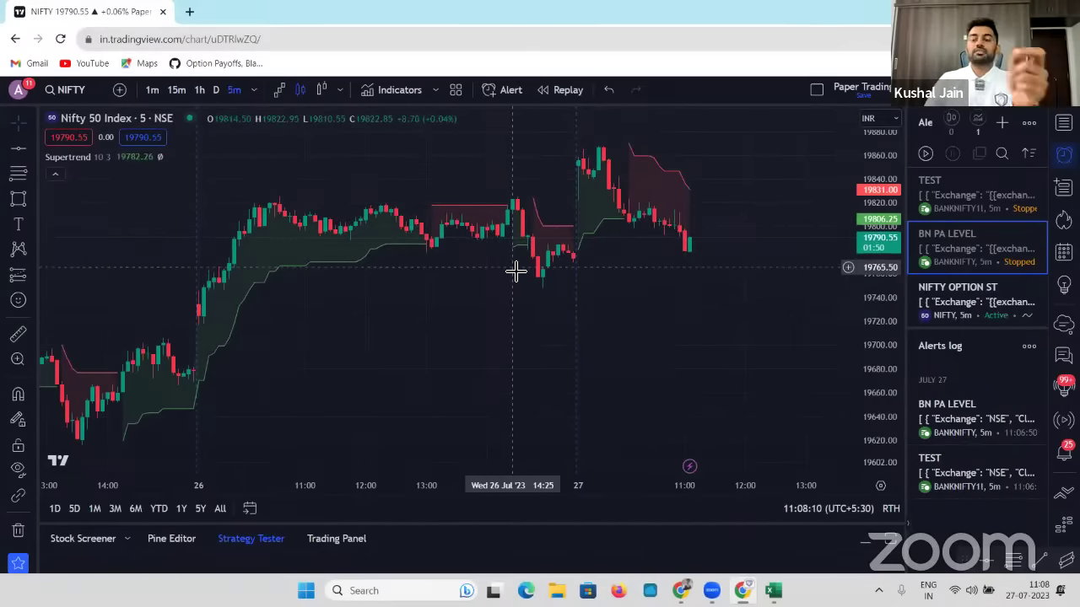
Add an alert on Crossing Down Supertrend (10, 3), triggering once per bar close
{"action": "right_click", "coordinate": [444, 274]}
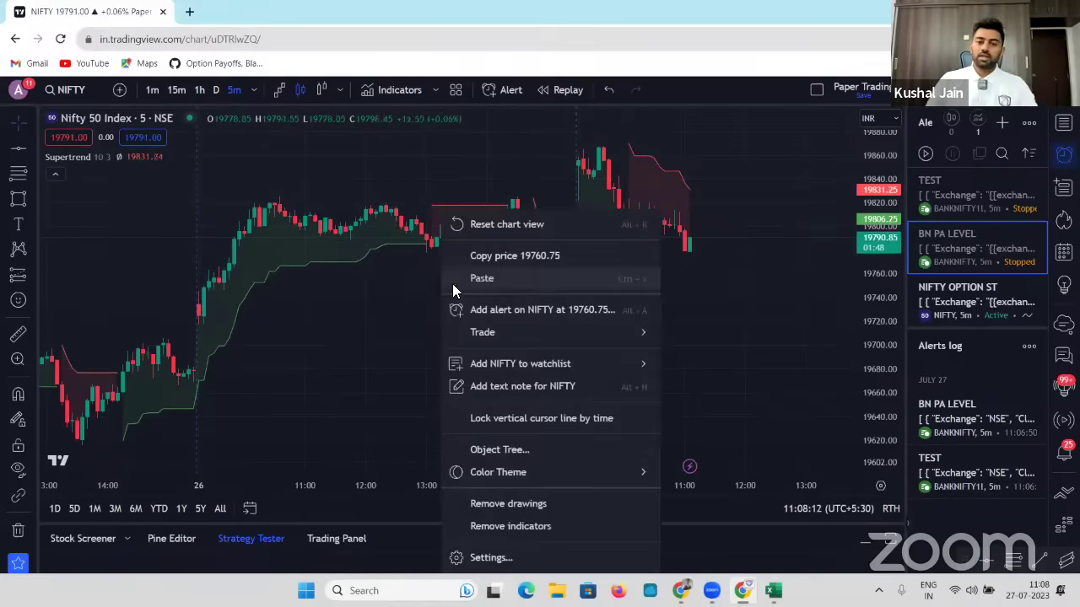
{"action": "left_click", "coordinate": [500, 310]}
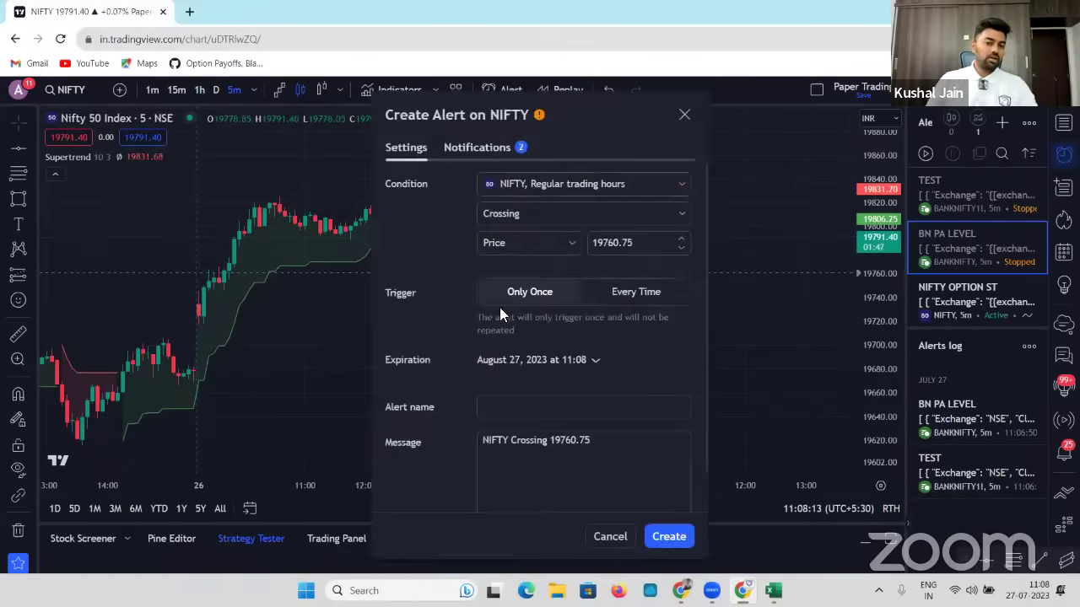
{"action": "left_click", "coordinate": [505, 213]}
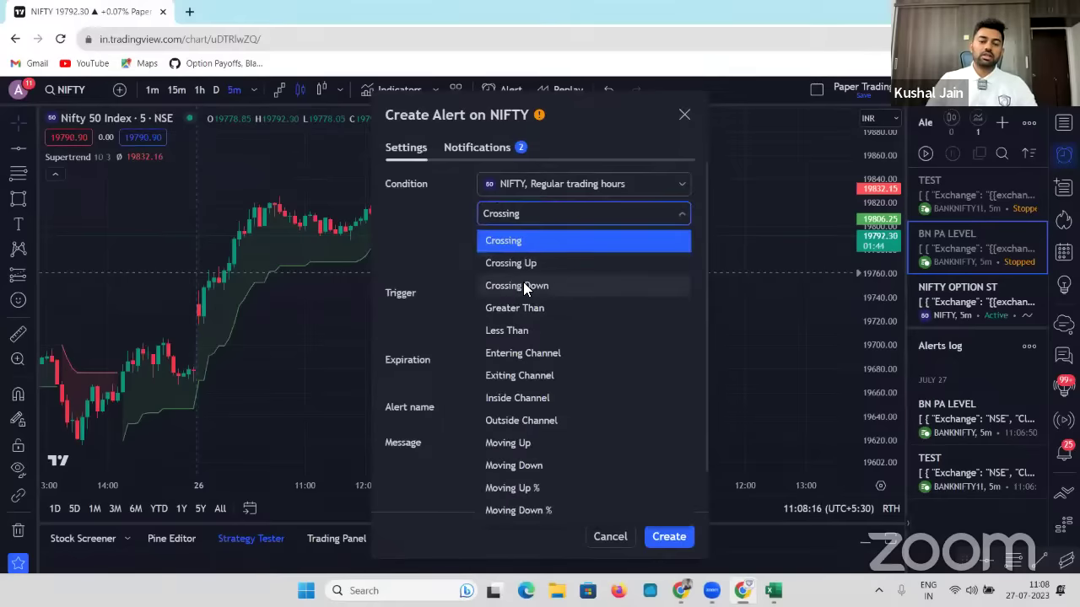
{"action": "left_click", "coordinate": [523, 285]}
{"action": "left_click", "coordinate": [513, 243]}
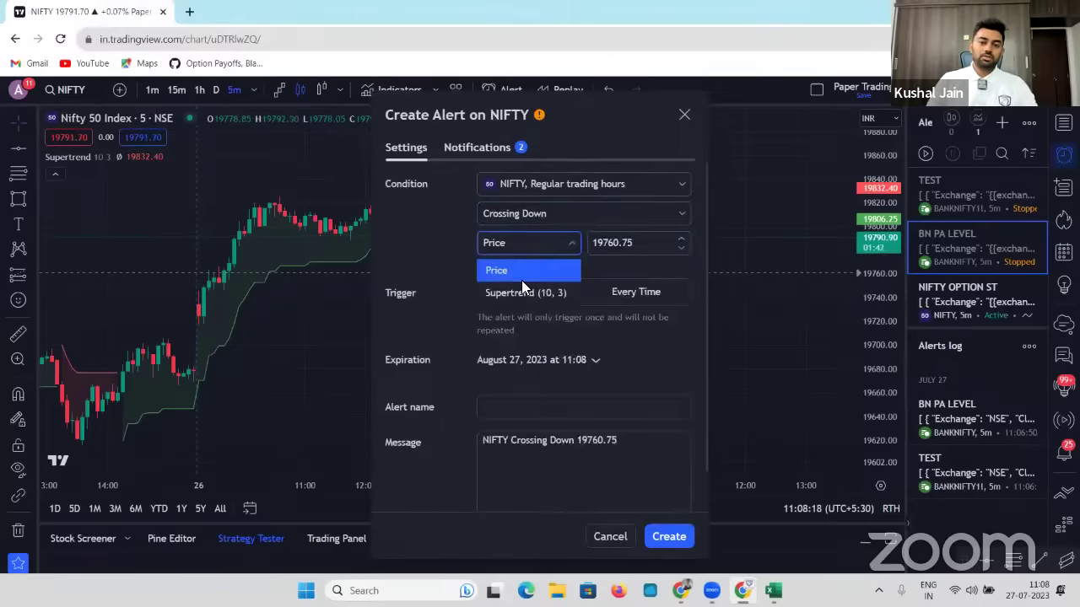
{"action": "left_click", "coordinate": [523, 289]}
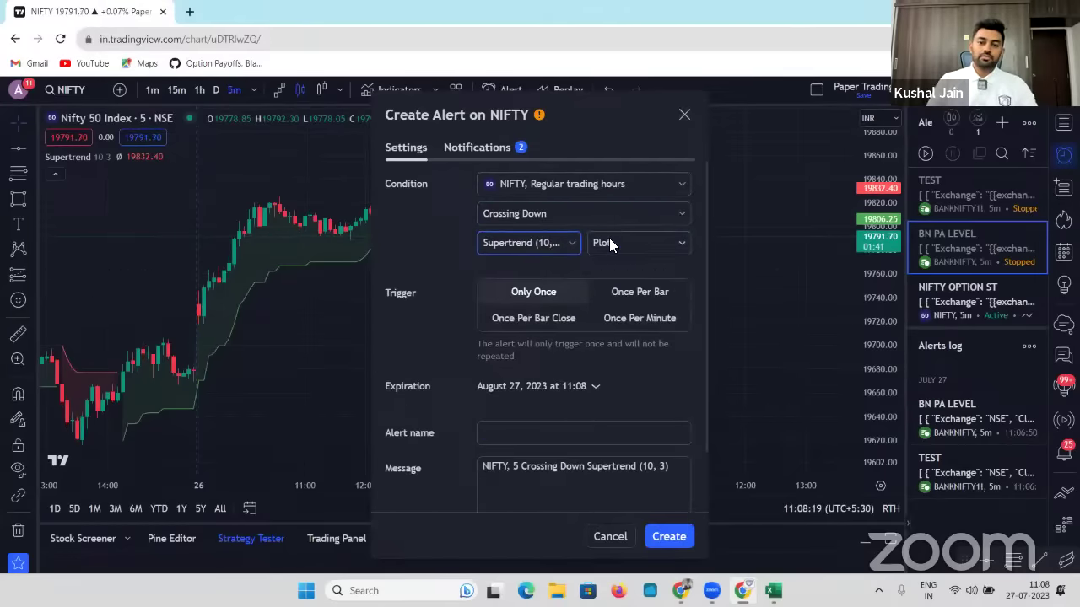
{"action": "left_click", "coordinate": [563, 320]}
Name the alert NIFTY SHORT and paste the JSON order template as its message
{"action": "left_click", "coordinate": [559, 434]}
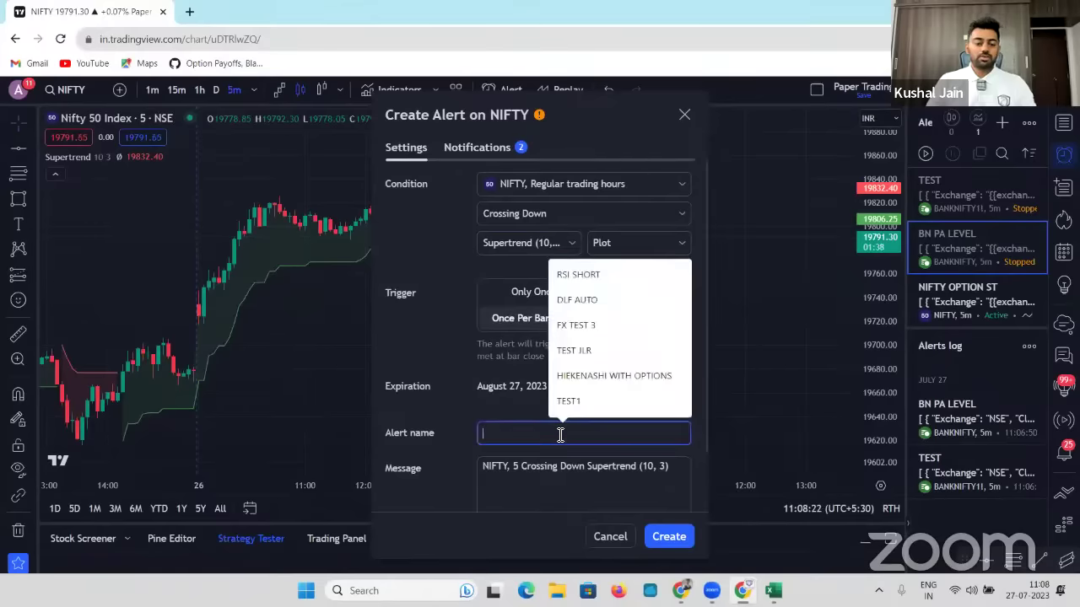
{"action": "type", "text": "N"}
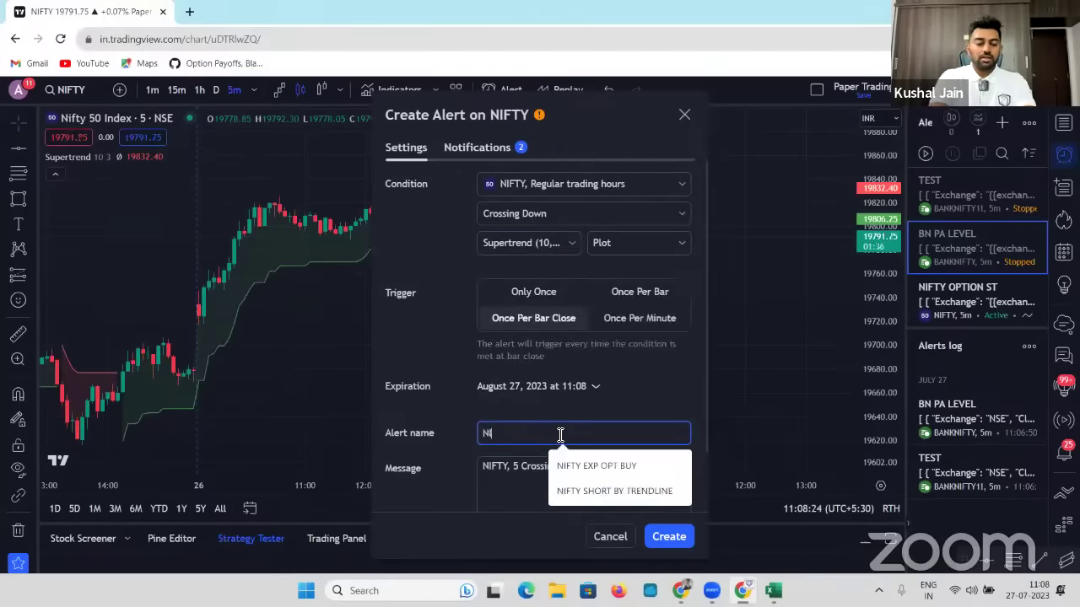
{"action": "type", "text": "IFTY SHORT"}
{"action": "key", "text": "Tab"}
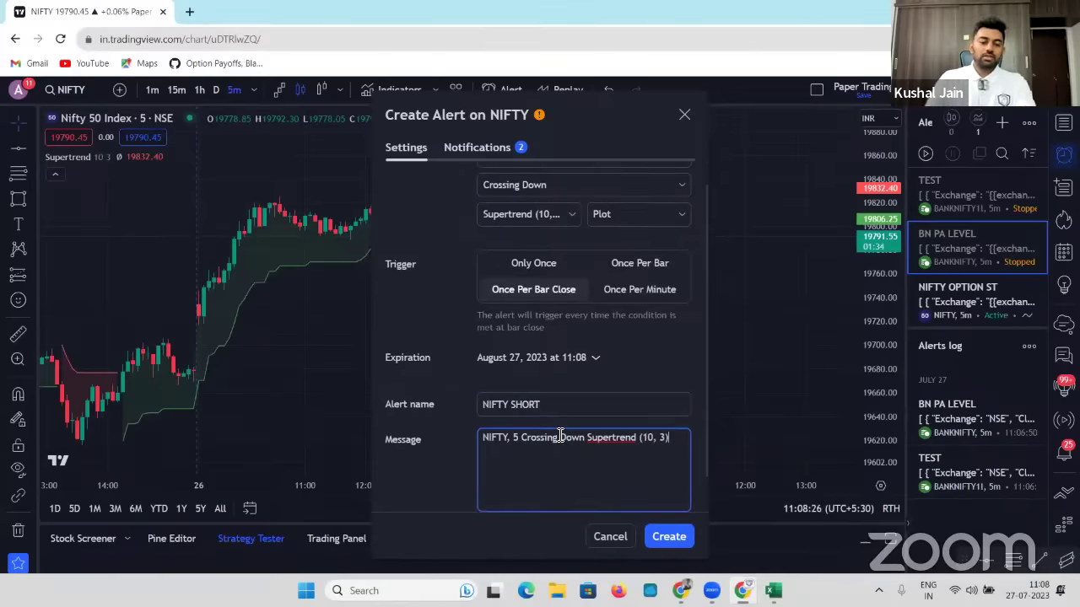
{"action": "key", "text": "ctrl+a"}
{"action": "key", "text": "ctrl+v"}
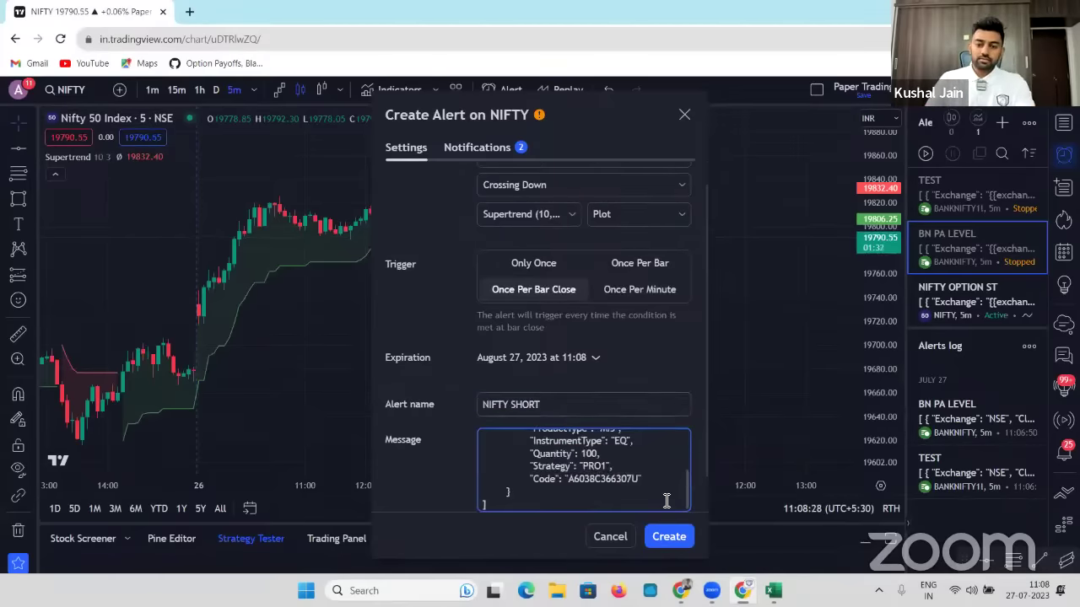
Edit the message to OPTIDX, SHORT and strategy OPT1, then create the alert
{"action": "scroll", "coordinate": [675, 478], "scroll_direction": "up", "scroll_amount": 2}
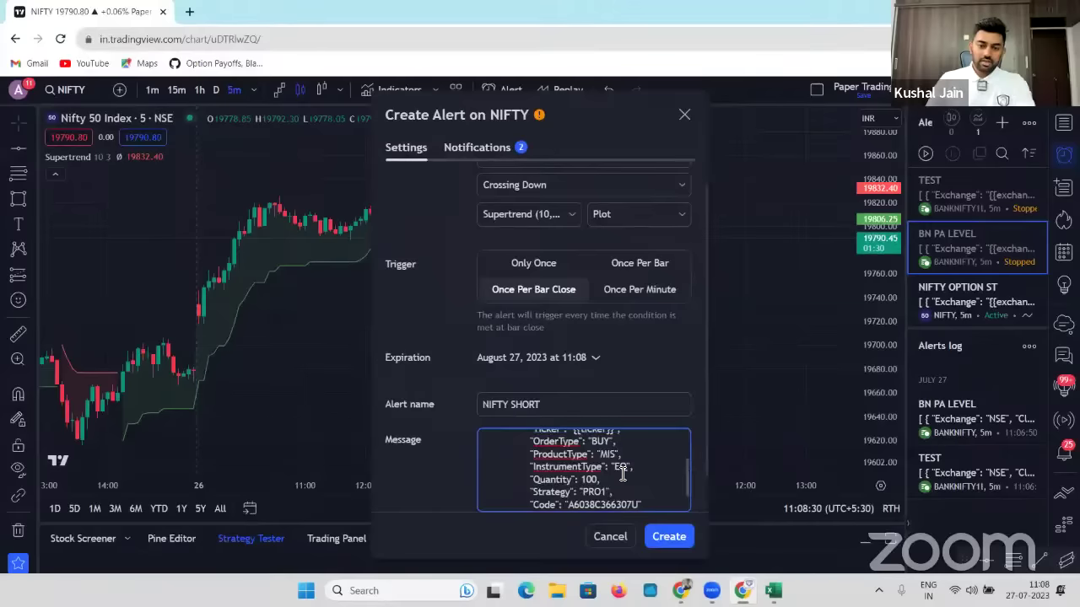
{"action": "type", "text": "OPTIDX"}
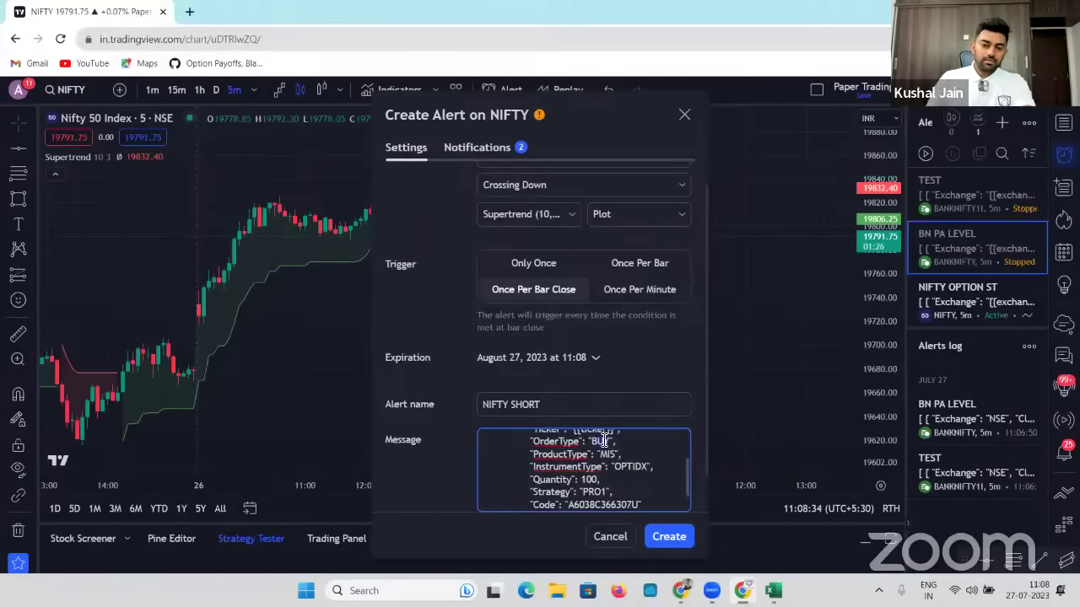
{"action": "double_click", "coordinate": [601, 441]}
{"action": "type", "text": "SHORT"}
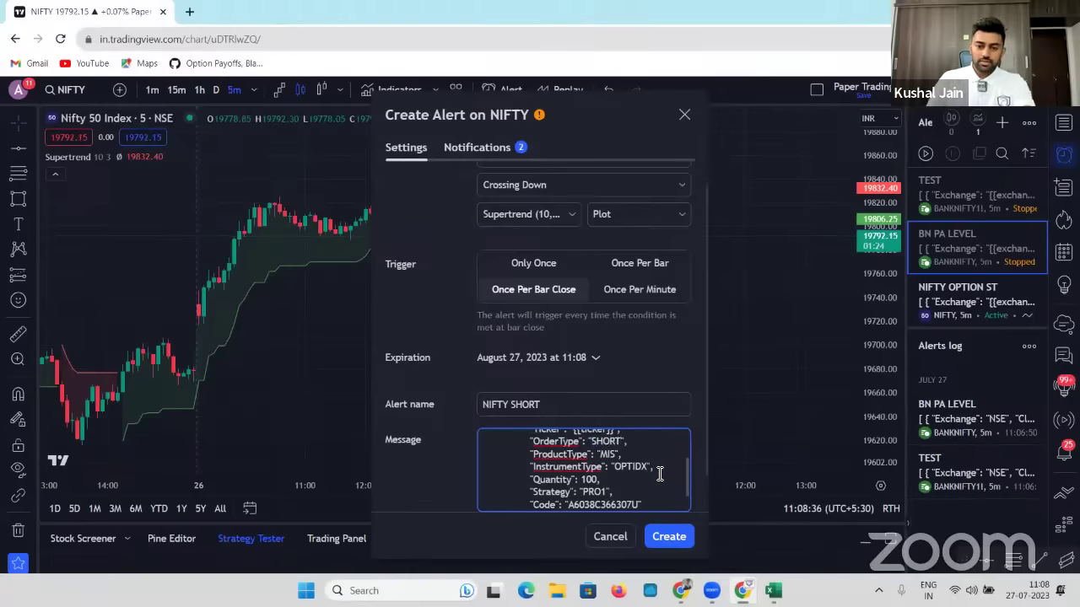
{"action": "left_click_drag", "start_coordinate": [685, 471], "coordinate": [688, 492]}
{"action": "double_click", "coordinate": [594, 464]}
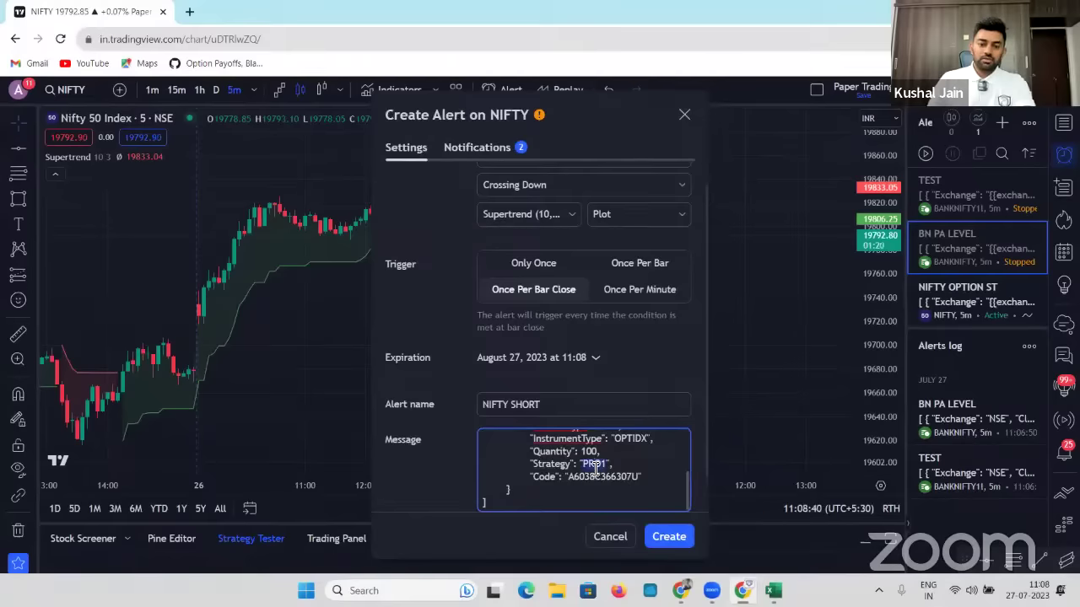
{"action": "type", "text": "OPT1"}
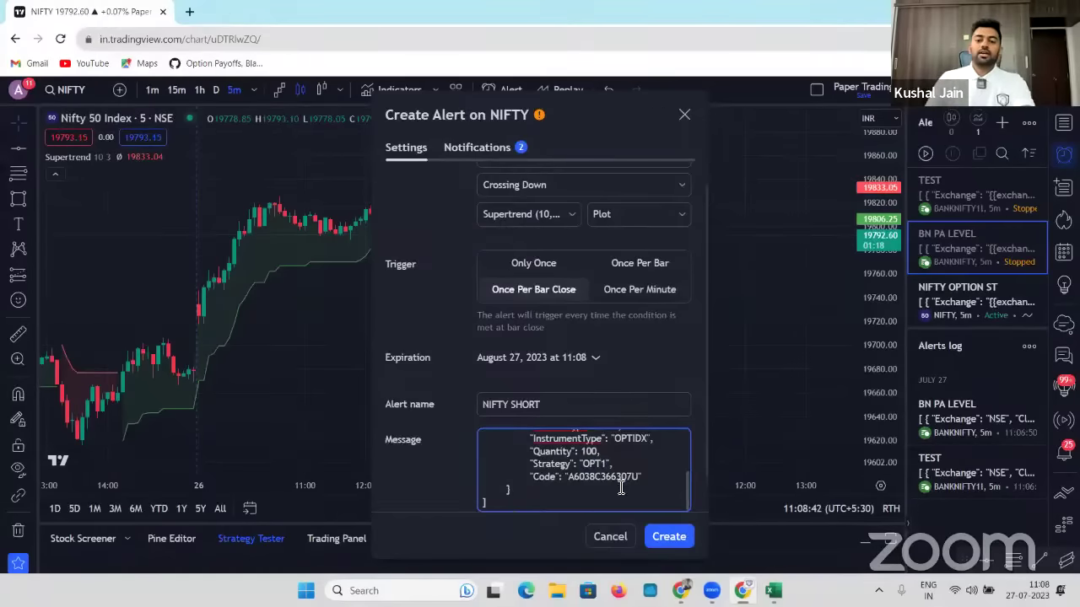
{"action": "left_click", "coordinate": [660, 540]}
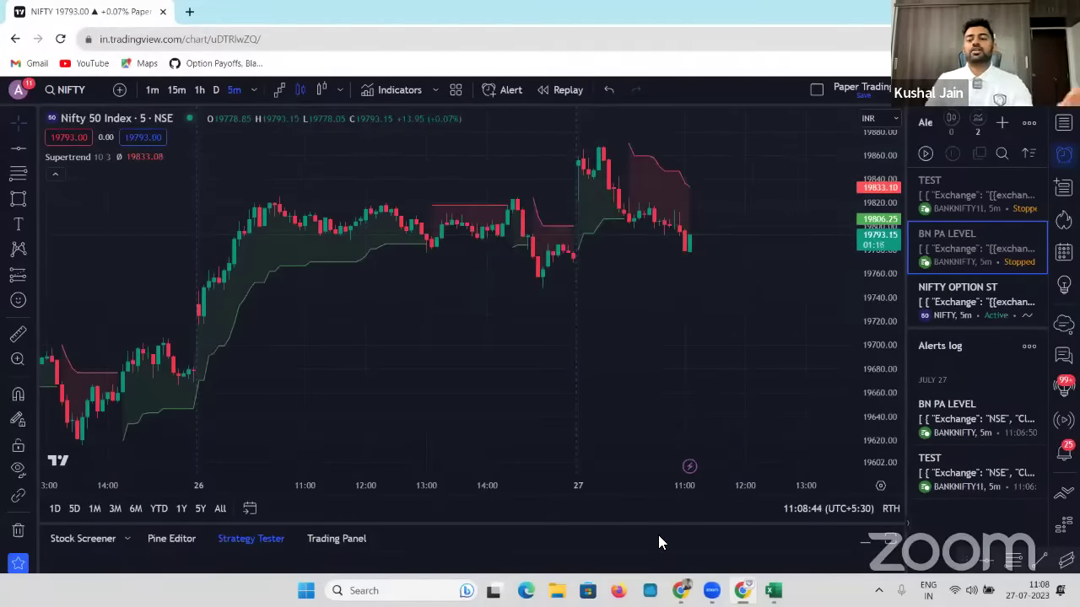
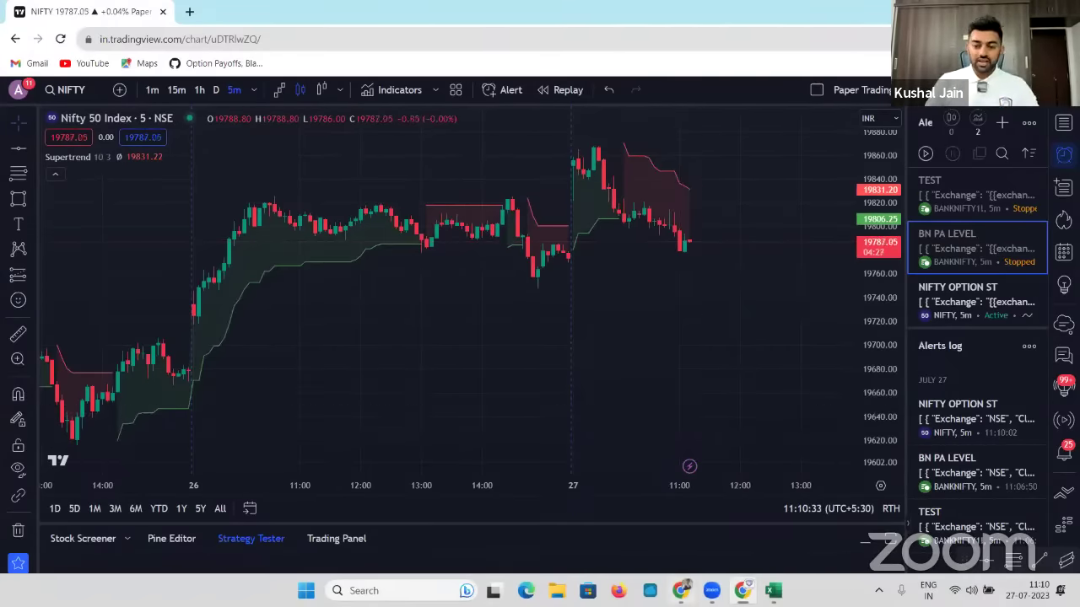
Bring up Algofox's Net Position page with the BANKNIFTY23JUL46100PE position of 15 at -195.00
{"action": "left_click", "coordinate": [680, 591]}
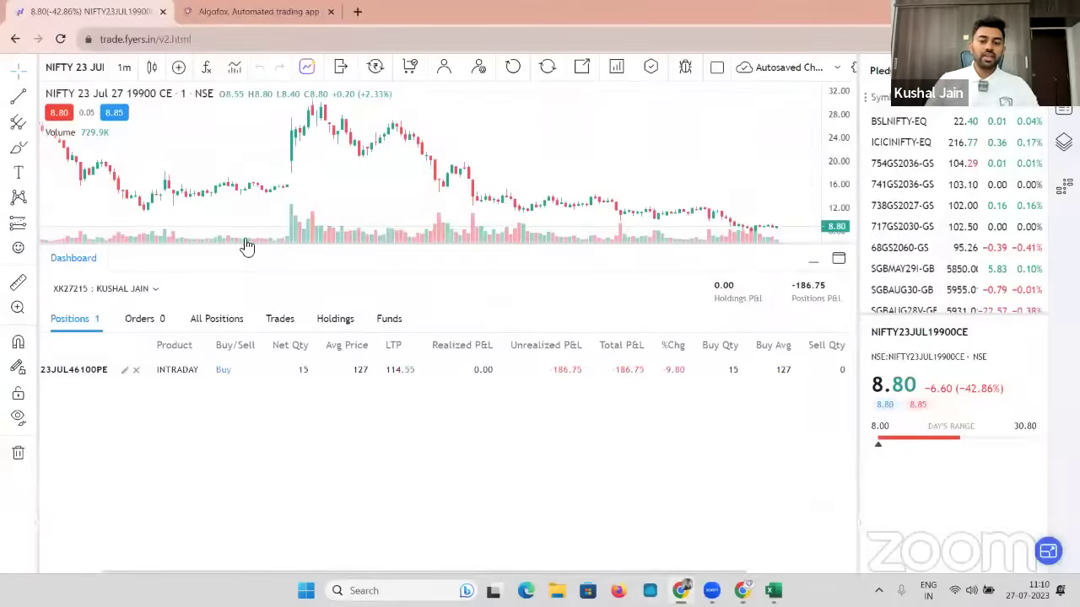
{"action": "left_click", "coordinate": [224, 13]}
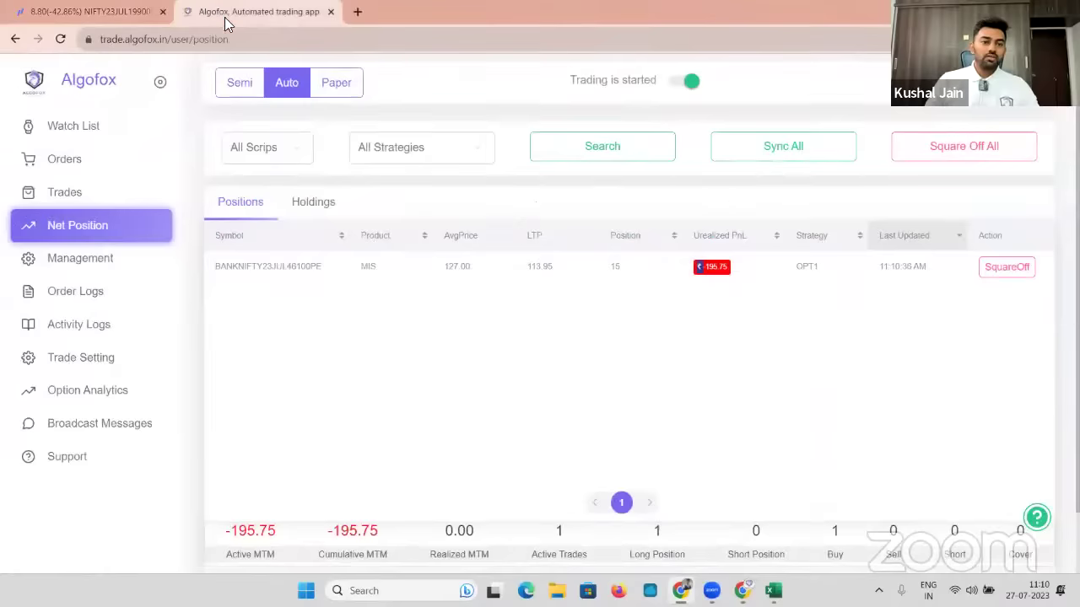
Review the BANKNIFTY buyer scrip's options-watchlist settings, leaving its quantity multiplier at 1 unchanged
{"action": "left_click", "coordinate": [100, 137]}
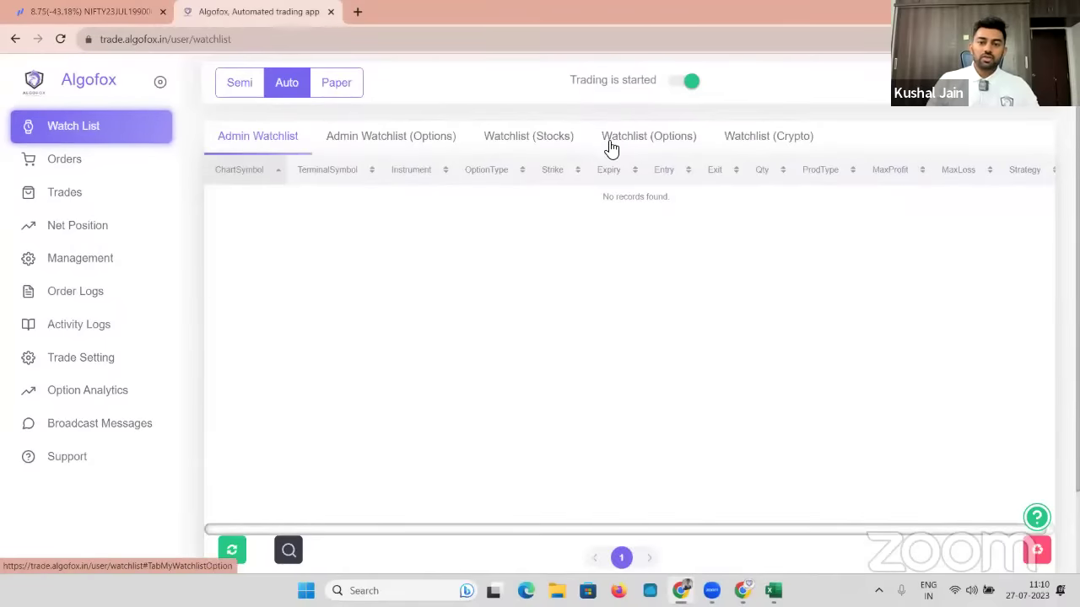
{"action": "left_click", "coordinate": [607, 144]}
{"action": "left_click", "coordinate": [296, 197]}
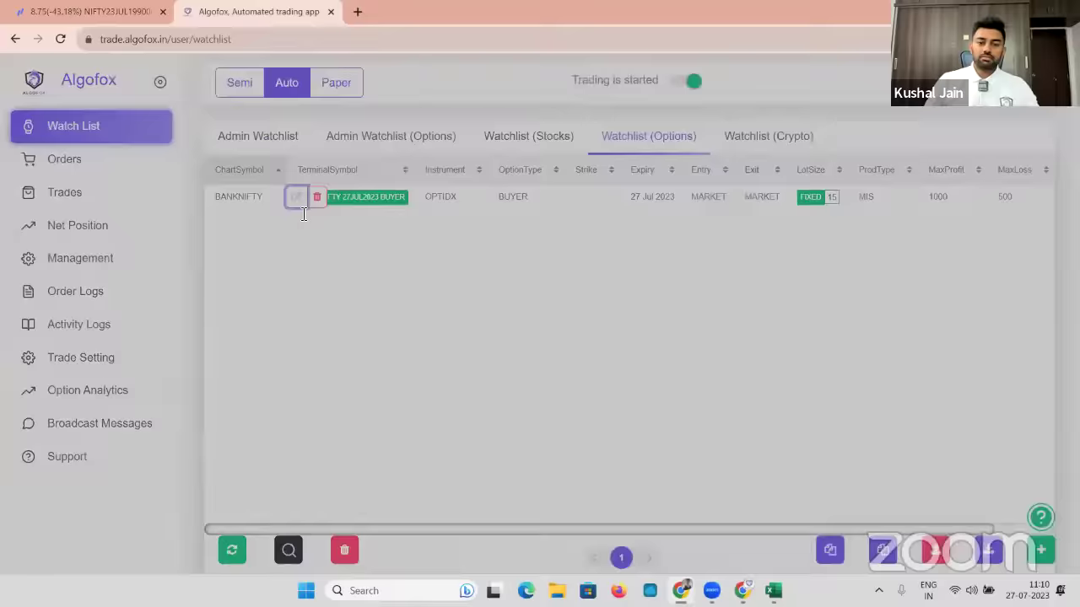
{"action": "left_click", "coordinate": [613, 323]}
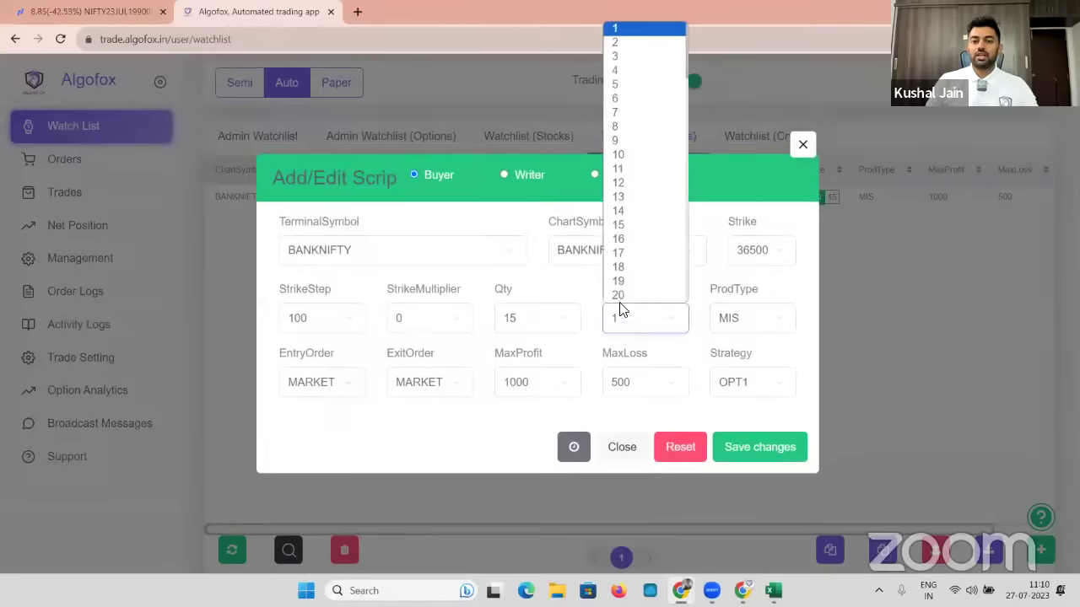
{"action": "scroll", "coordinate": [639, 304], "scroll_direction": "down", "scroll_amount": 10}
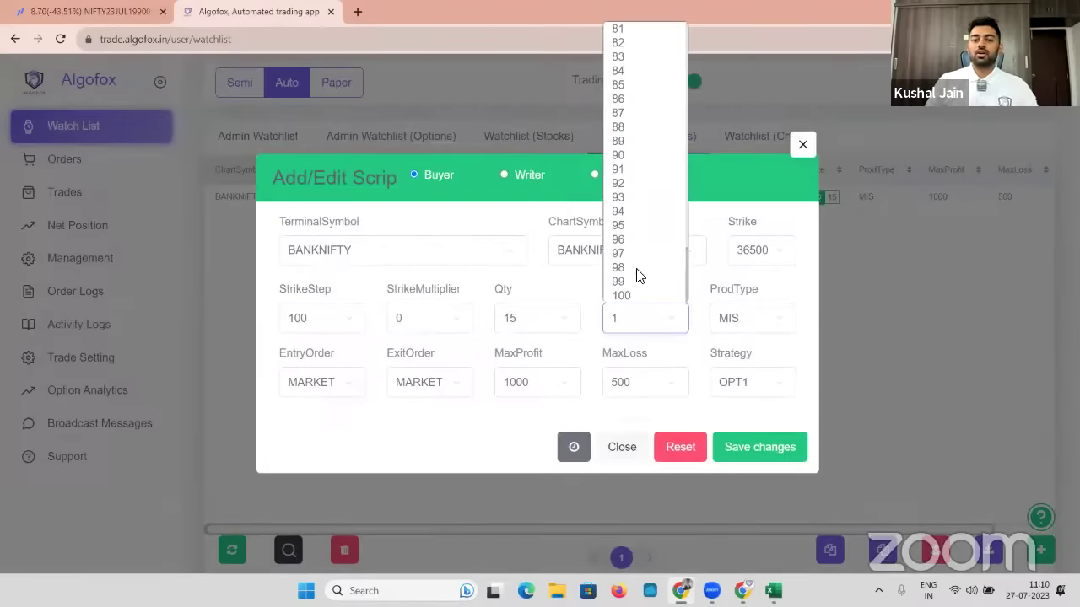
{"action": "scroll", "coordinate": [624, 215], "scroll_direction": "up", "scroll_amount": 10}
{"action": "scroll", "coordinate": [629, 221], "scroll_direction": "down", "scroll_amount": 8}
{"action": "scroll", "coordinate": [629, 221], "scroll_direction": "up", "scroll_amount": 10}
{"action": "left_click", "coordinate": [801, 156]}
{"action": "left_click", "coordinate": [800, 156]}
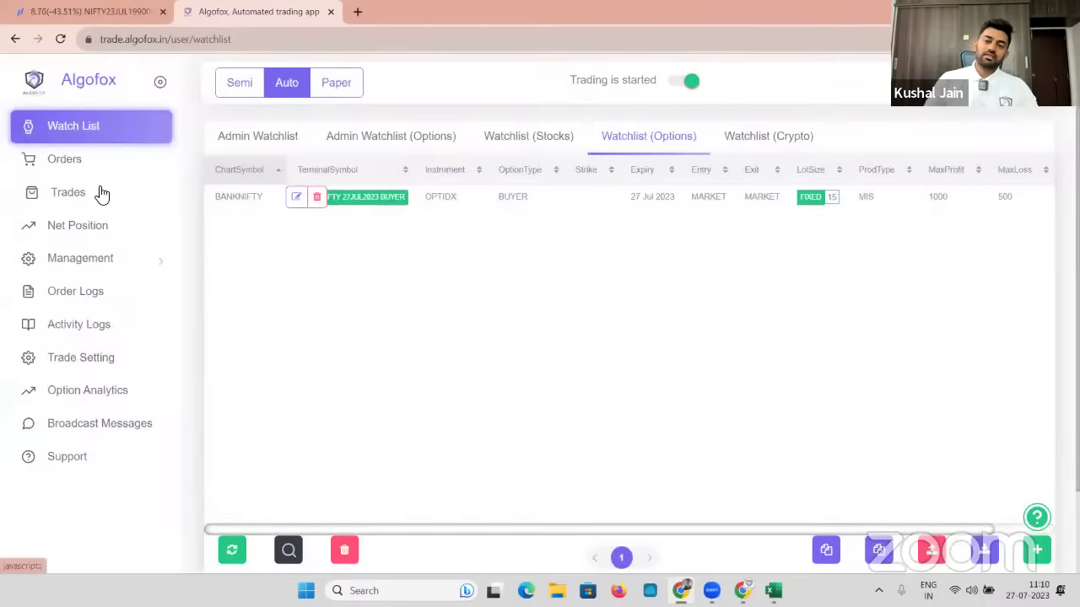
{"action": "left_click", "coordinate": [101, 194]}
Square off the BANKNIFTY23JUL46100PE position from Net Position and check the TradingView Nifty chart
{"action": "left_click", "coordinate": [74, 236]}
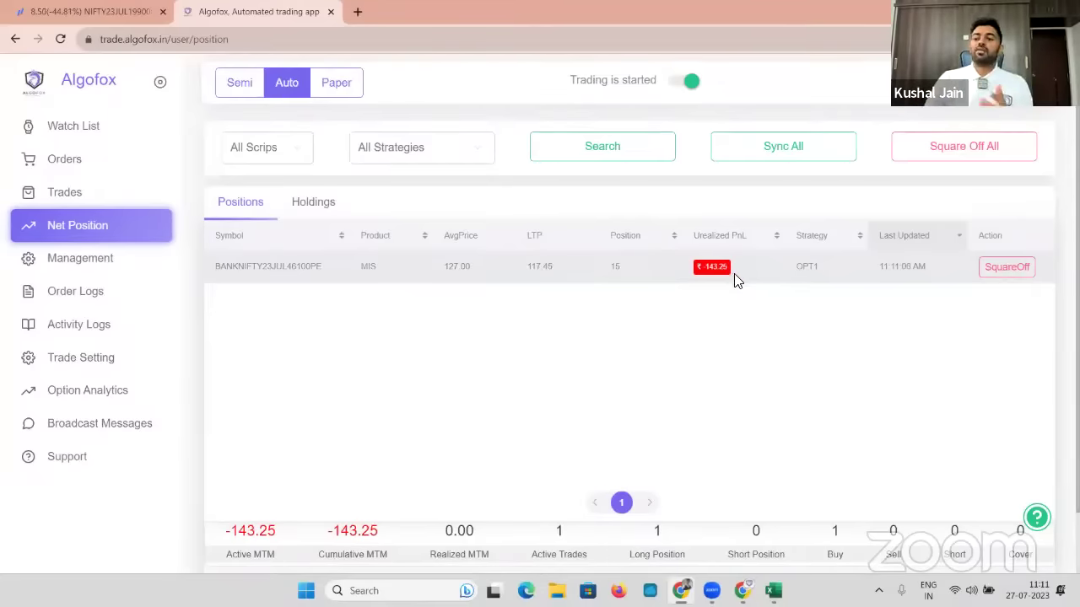
{"action": "left_click", "coordinate": [1004, 269]}
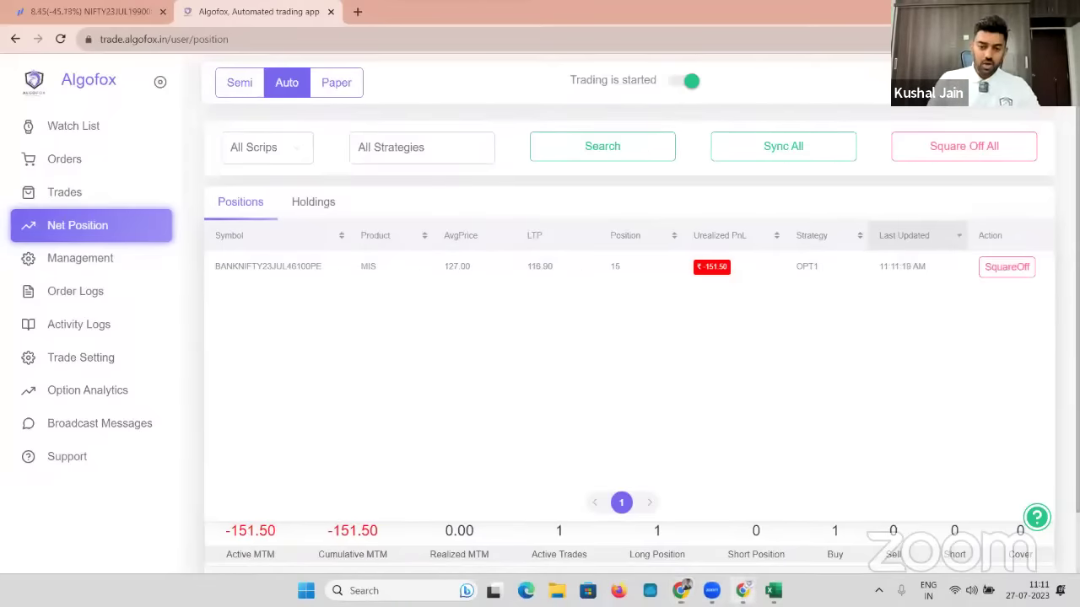
{"action": "left_click", "coordinate": [680, 591]}
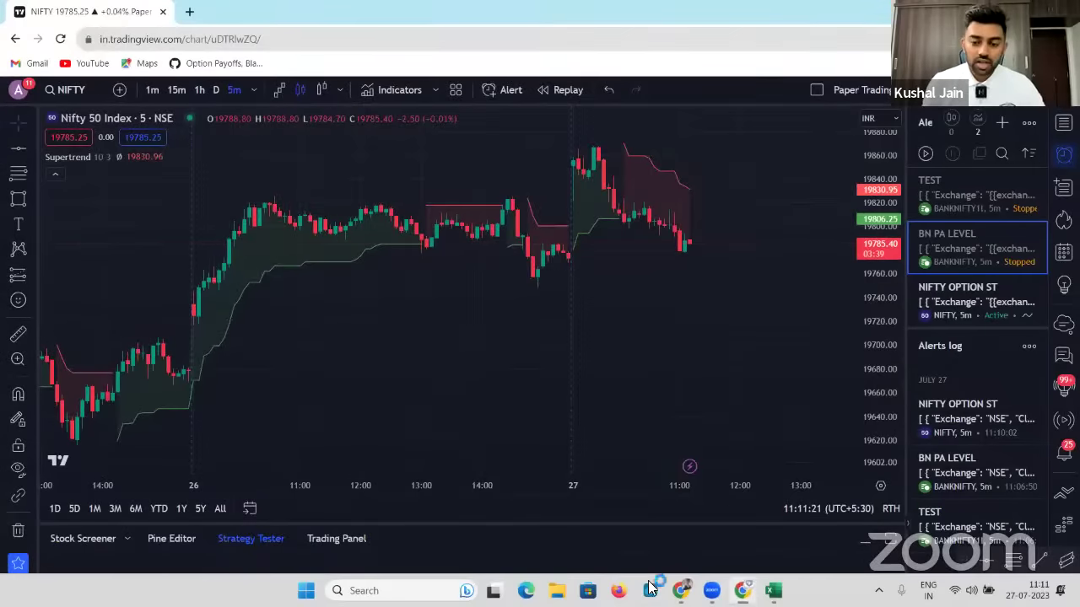
{"action": "mouse_move", "coordinate": [970, 417]}
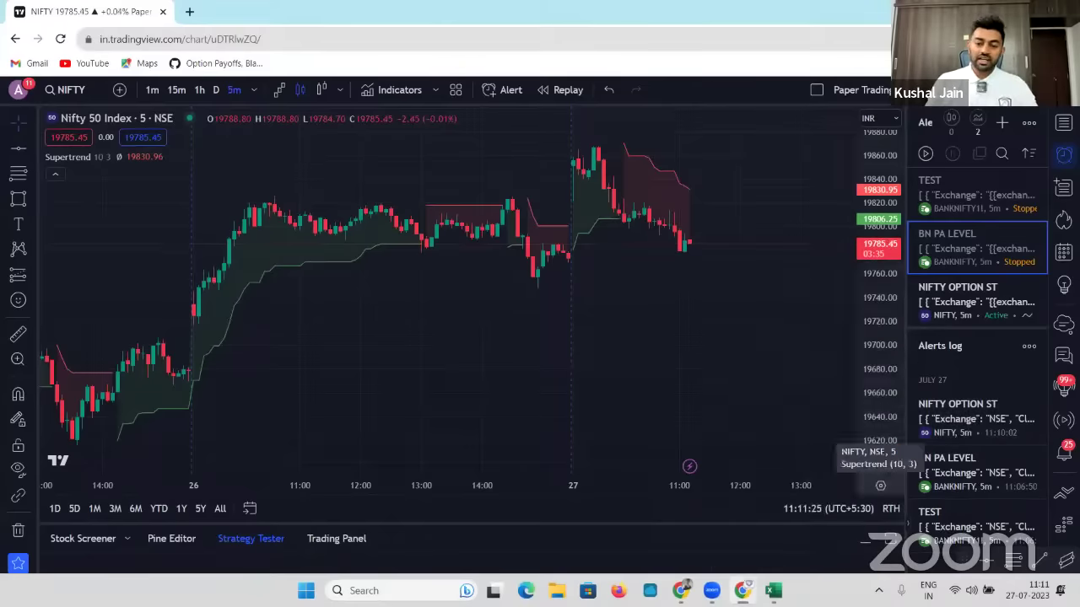
{"action": "key", "text": "alt+Tab"}
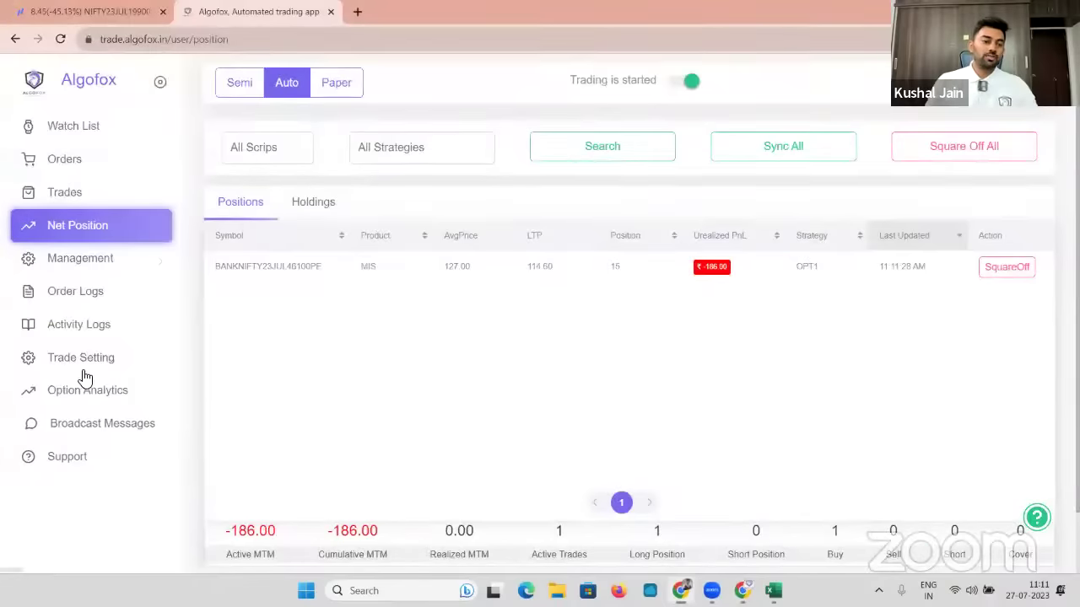
Review the order logs, including the first NIFTY entry's no-scrip-found message
{"action": "left_click", "coordinate": [89, 297]}
{"action": "double_click", "coordinate": [376, 232]}
{"action": "left_click_drag", "start_coordinate": [1006, 232], "coordinate": [960, 247]}
{"action": "left_click", "coordinate": [960, 246]}
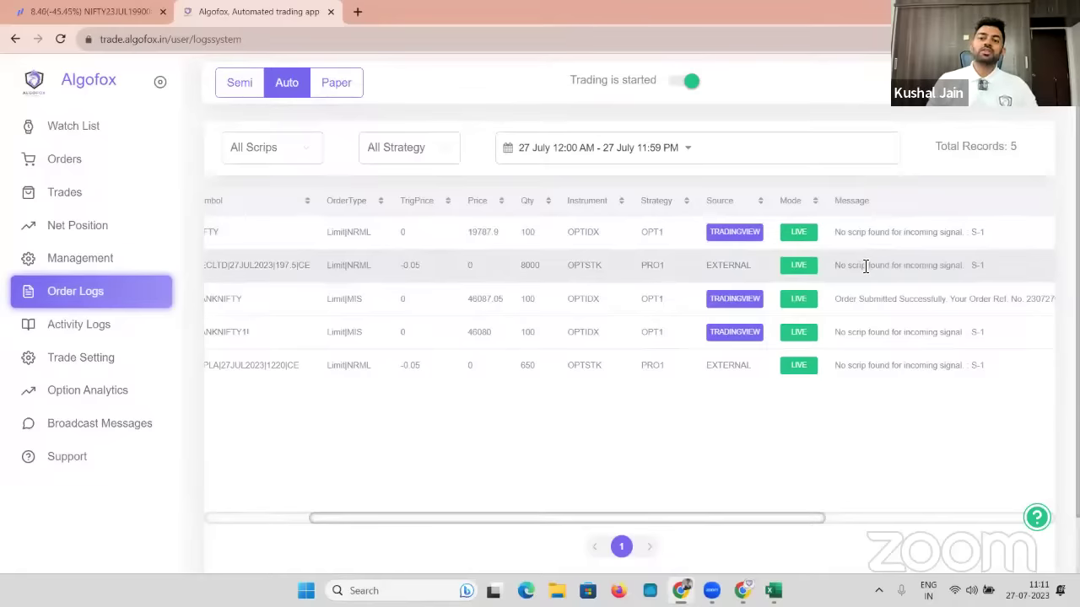
Start adding a new scrip to the options watchlist
{"action": "left_click", "coordinate": [108, 130]}
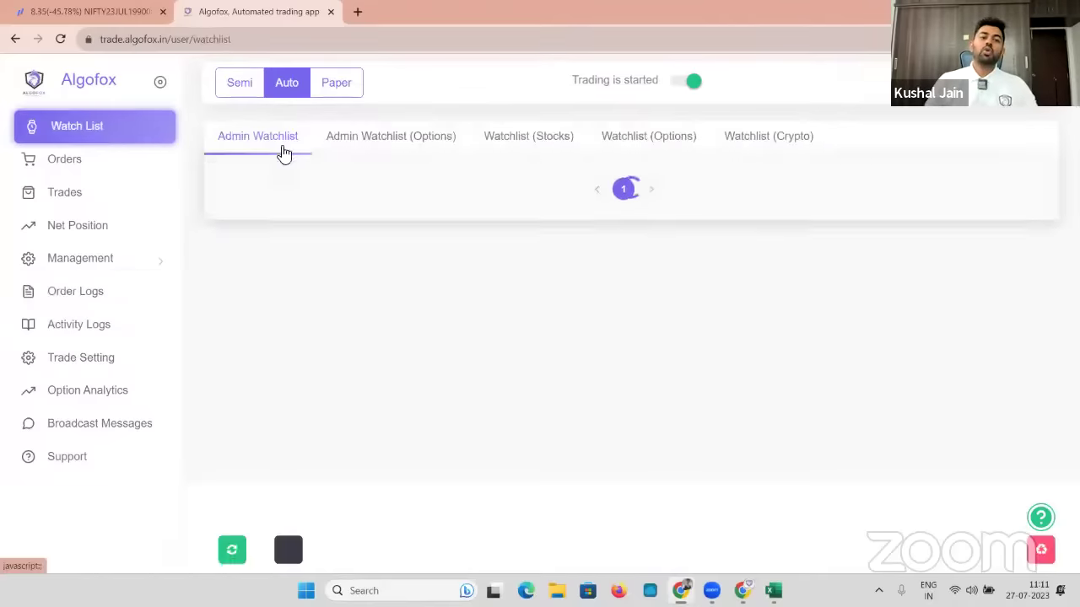
{"action": "left_click", "coordinate": [637, 139]}
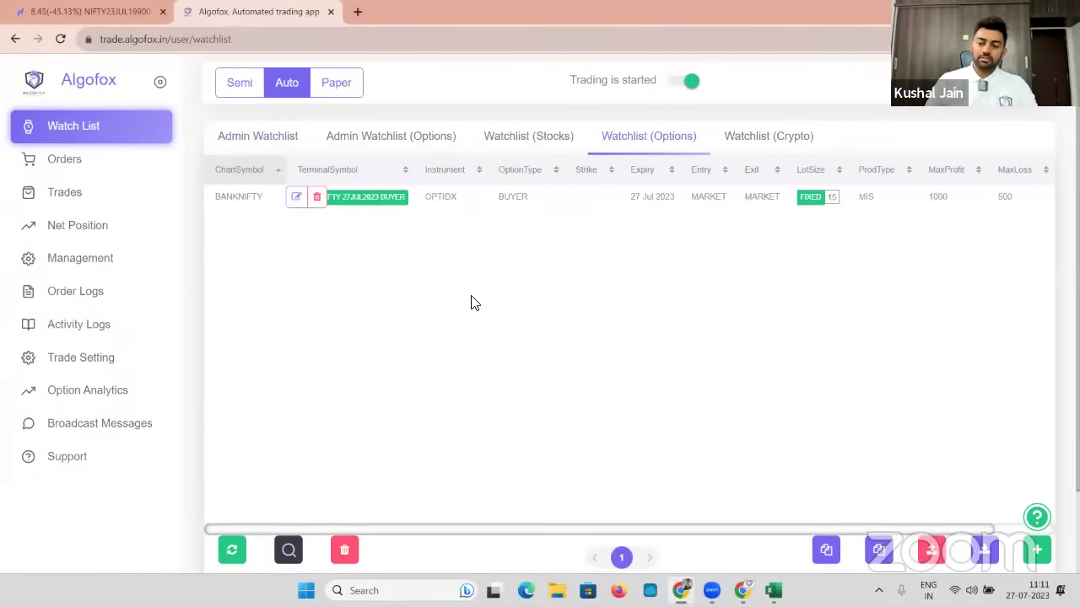
{"action": "left_click", "coordinate": [1036, 550]}
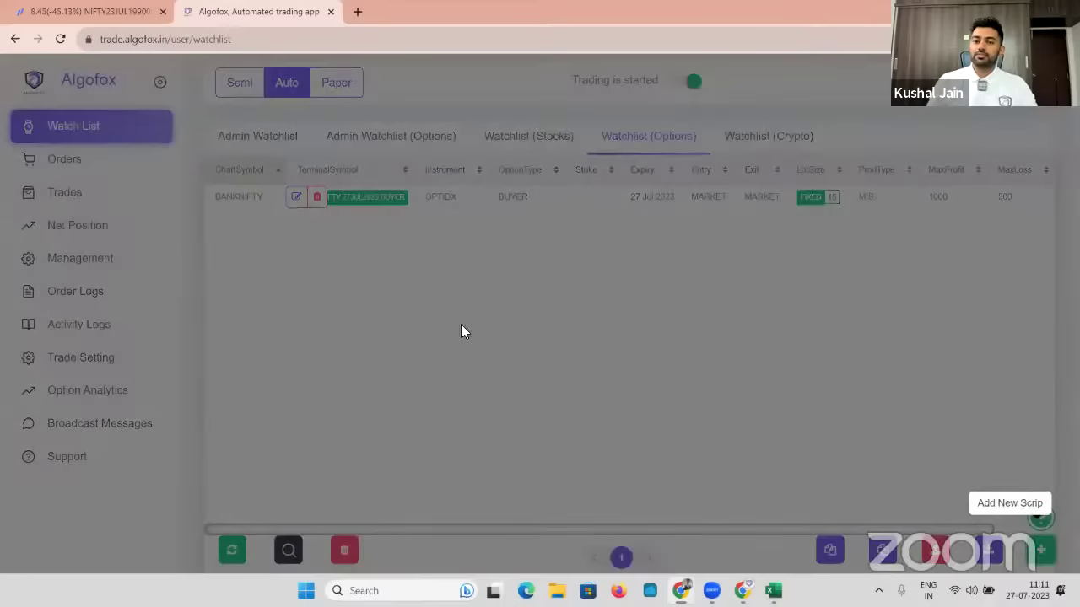
Add NIFTY 27JUL 16400 CE with MaxProfit 1000, MaxLoss 500, StrikeStep 50 and NRML product
{"action": "left_click", "coordinate": [374, 252]}
{"action": "type", "text": "N"}
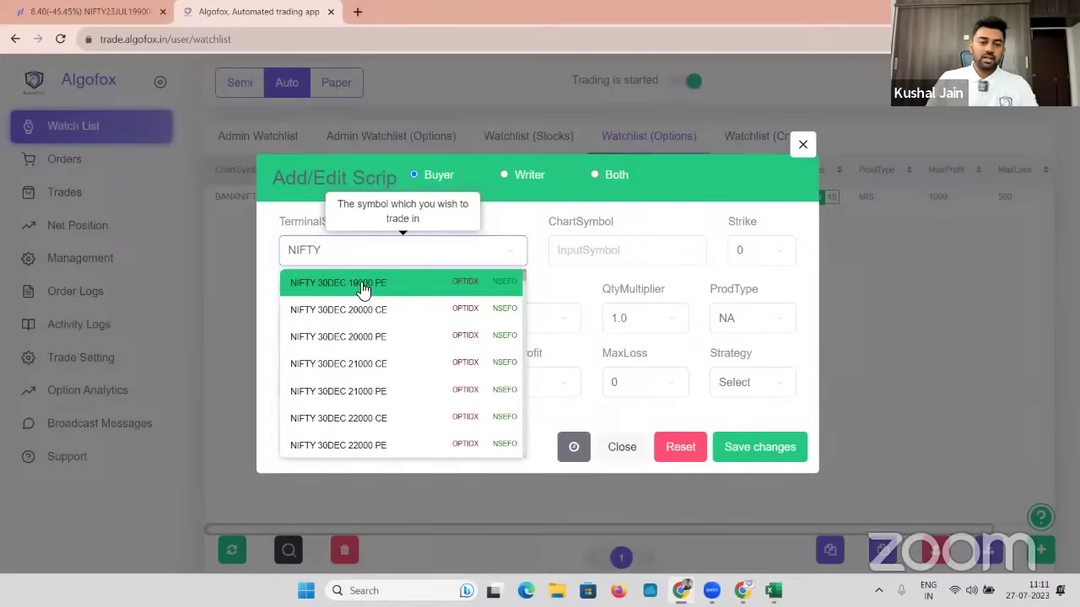
{"action": "type", "text": "IFTY"}
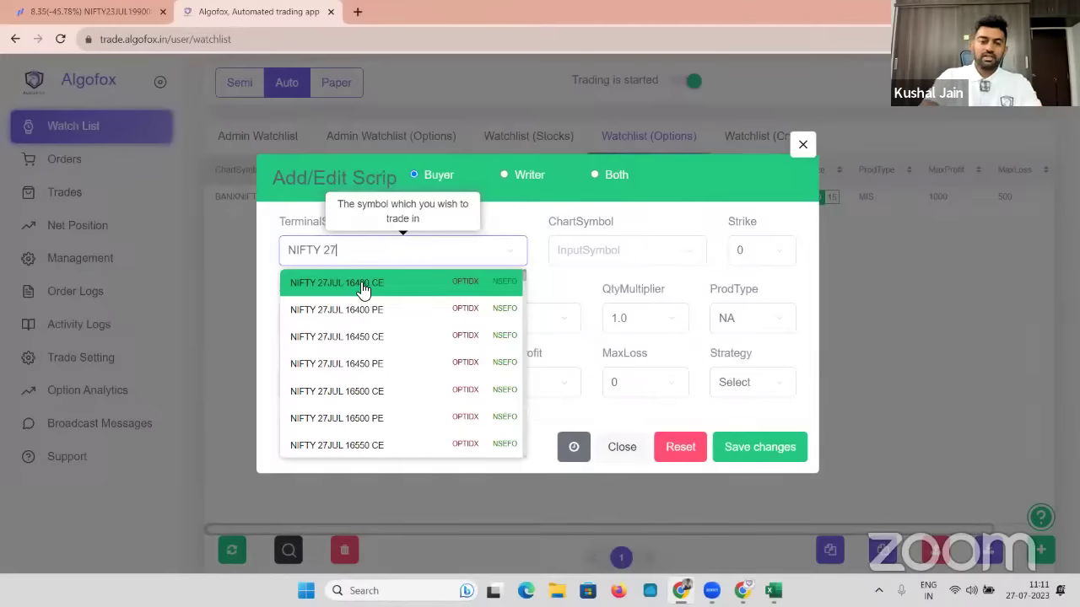
{"action": "left_click", "coordinate": [362, 285]}
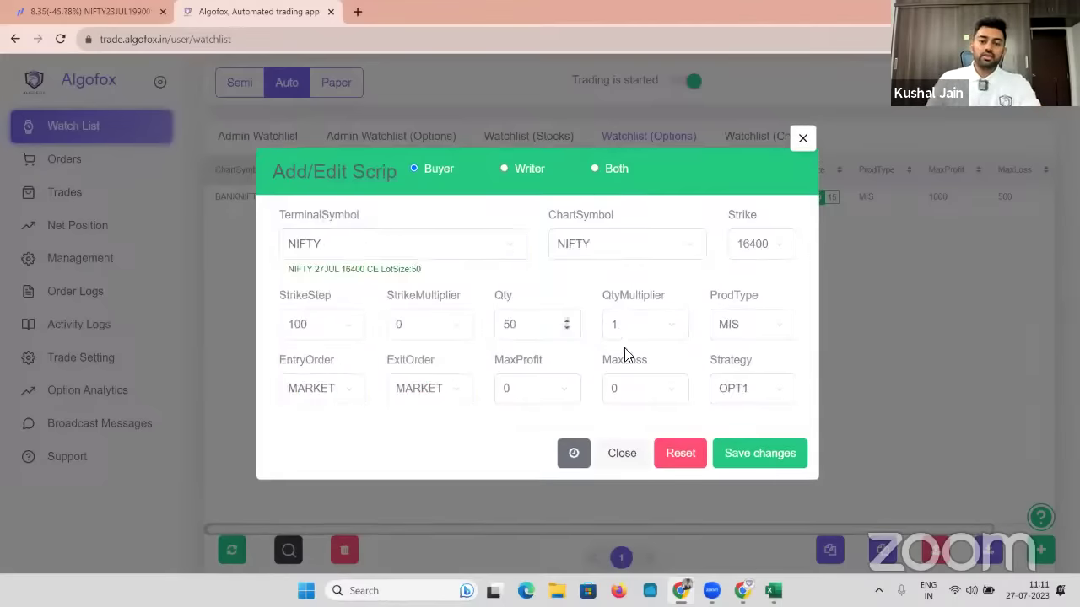
{"action": "double_click", "coordinate": [504, 389]}
{"action": "type", "text": "1000"}
{"action": "double_click", "coordinate": [612, 389]}
{"action": "type", "text": "500"}
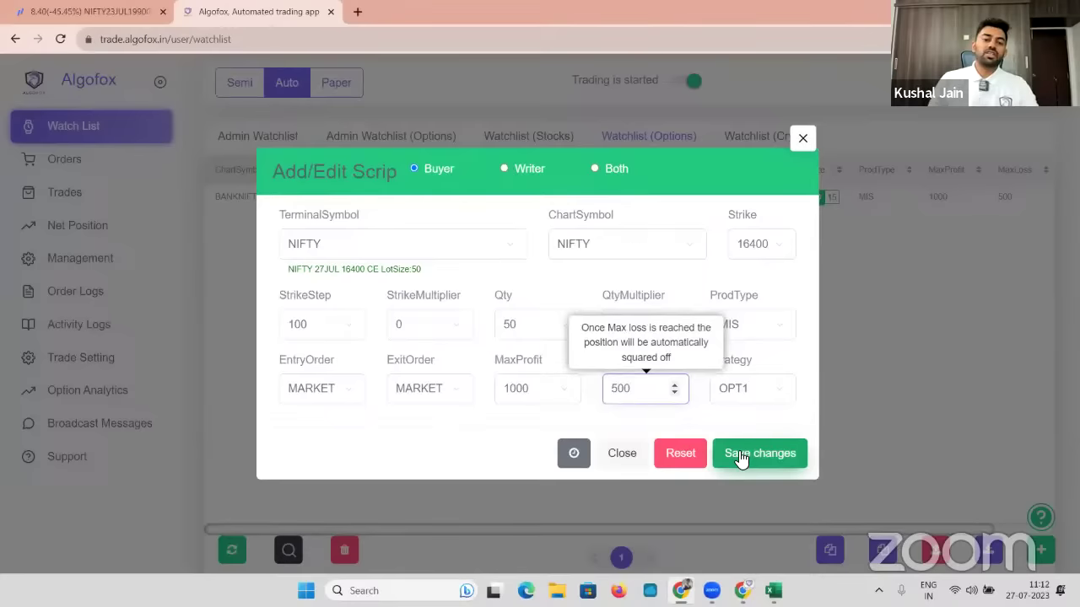
{"action": "double_click", "coordinate": [285, 325]}
{"action": "type", "text": "50"}
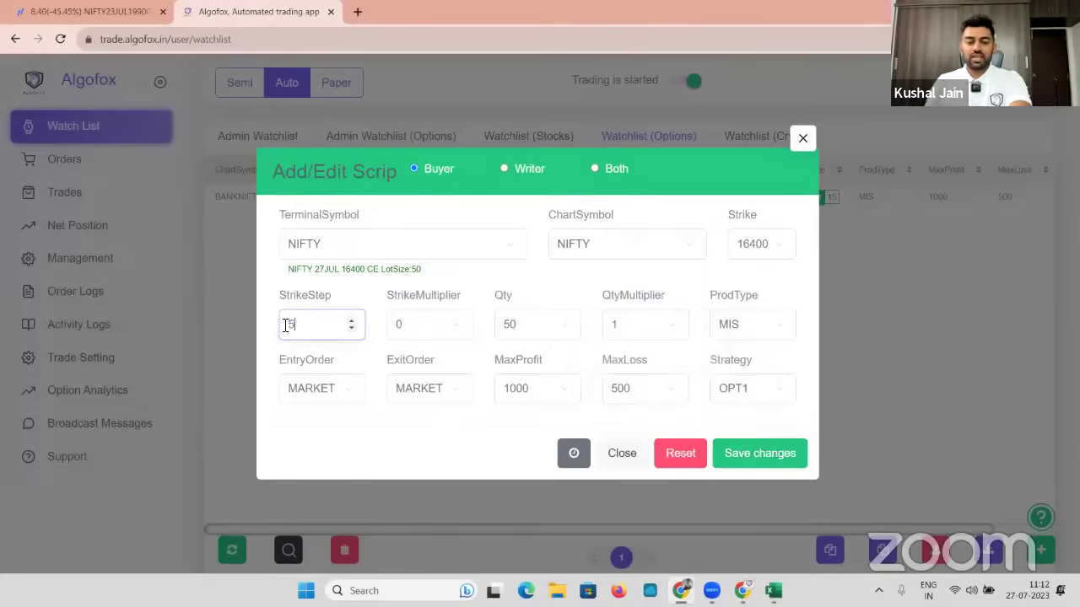
{"action": "left_click", "coordinate": [723, 320]}
{"action": "left_click", "coordinate": [734, 358]}
{"action": "left_click", "coordinate": [752, 465]}
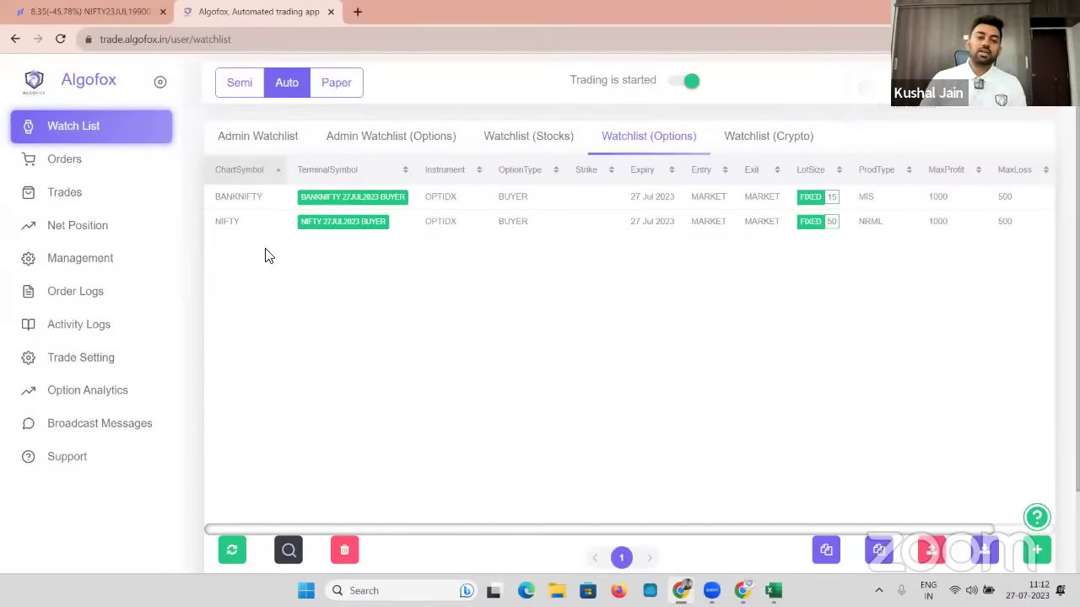
Inspect the RECLTD order log entry's symbol, EXTERNAL source and error message
{"action": "left_click", "coordinate": [95, 371]}
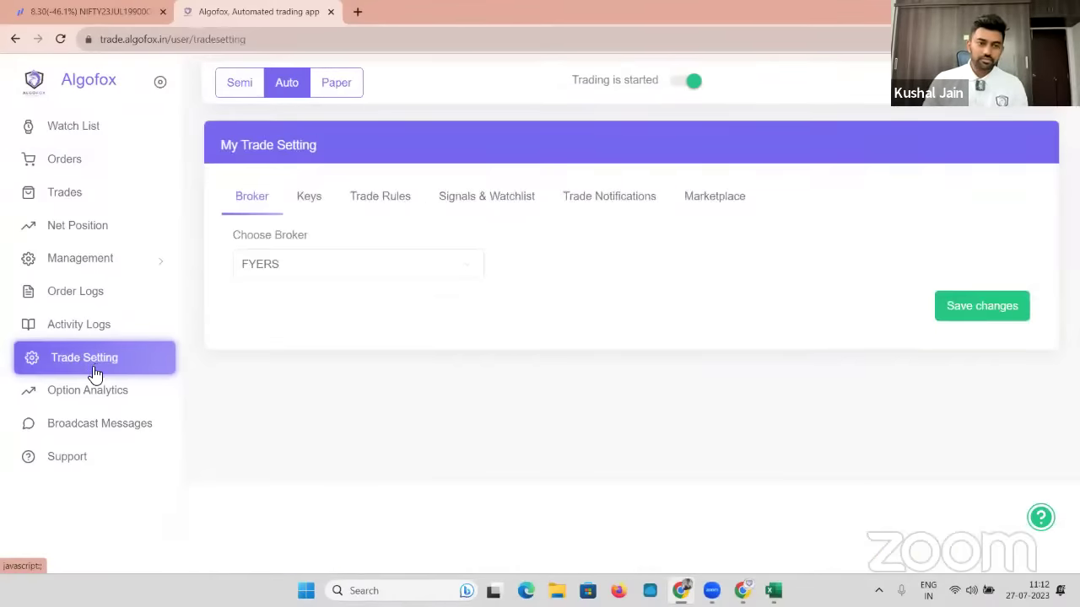
{"action": "left_click", "coordinate": [91, 305]}
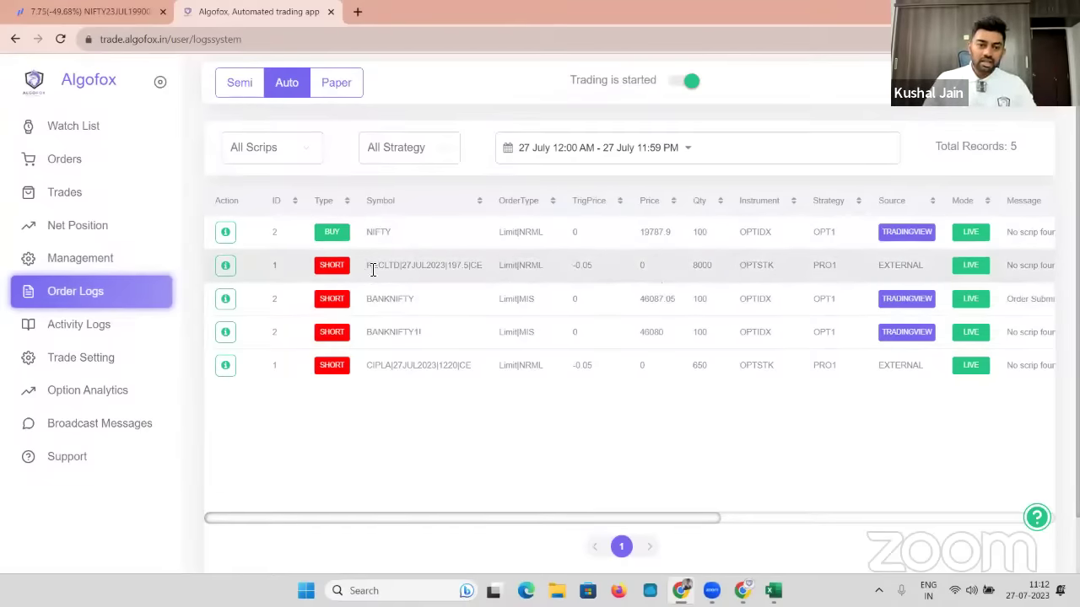
{"action": "left_click_drag", "start_coordinate": [365, 265], "coordinate": [419, 277]}
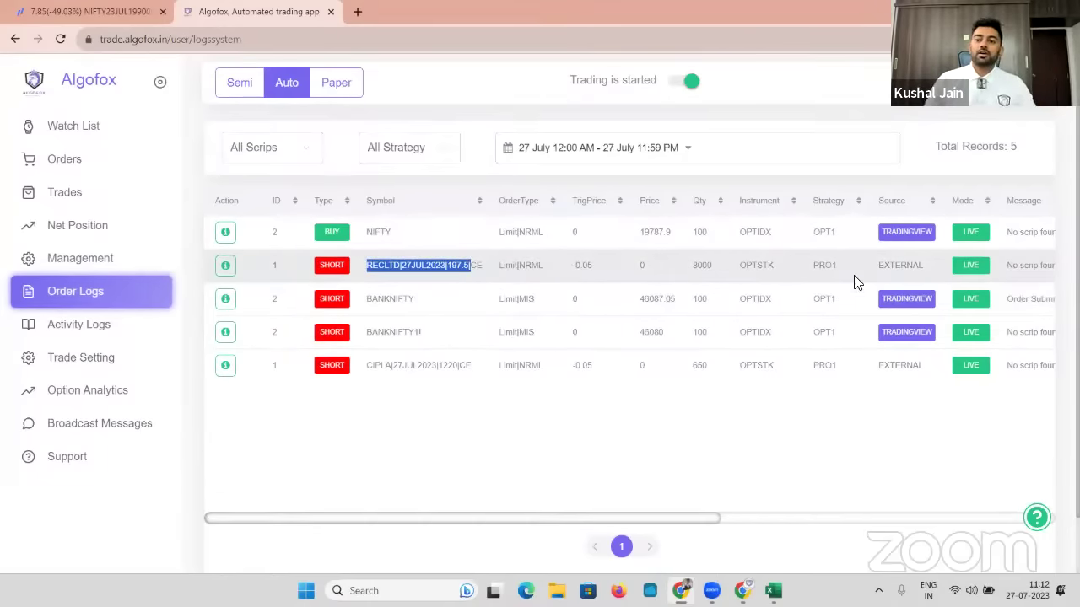
{"action": "left_click_drag", "start_coordinate": [879, 265], "coordinate": [907, 278]}
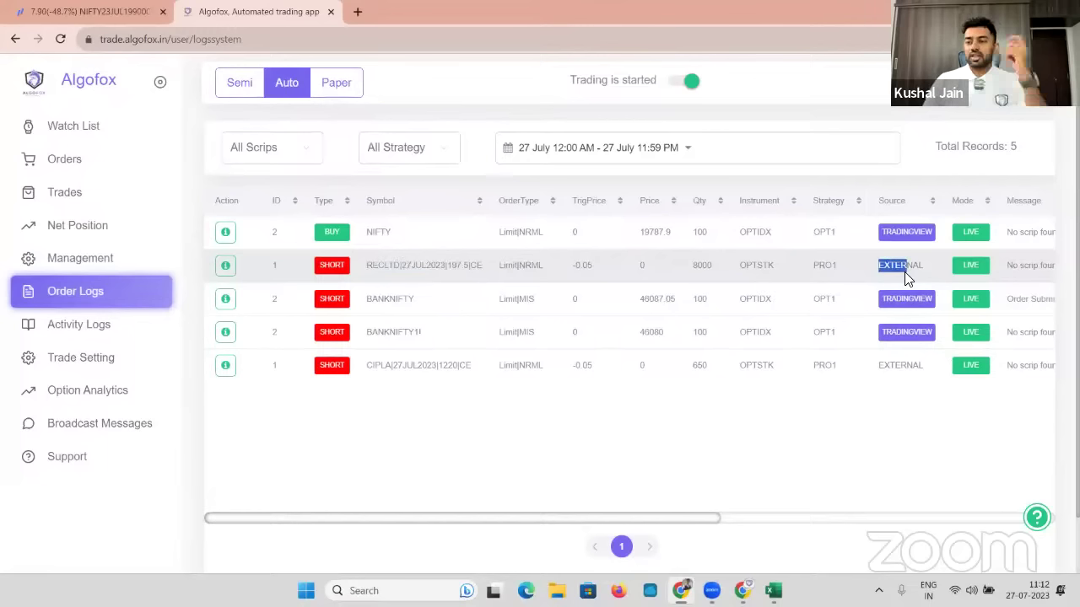
{"action": "left_click", "coordinate": [946, 271]}
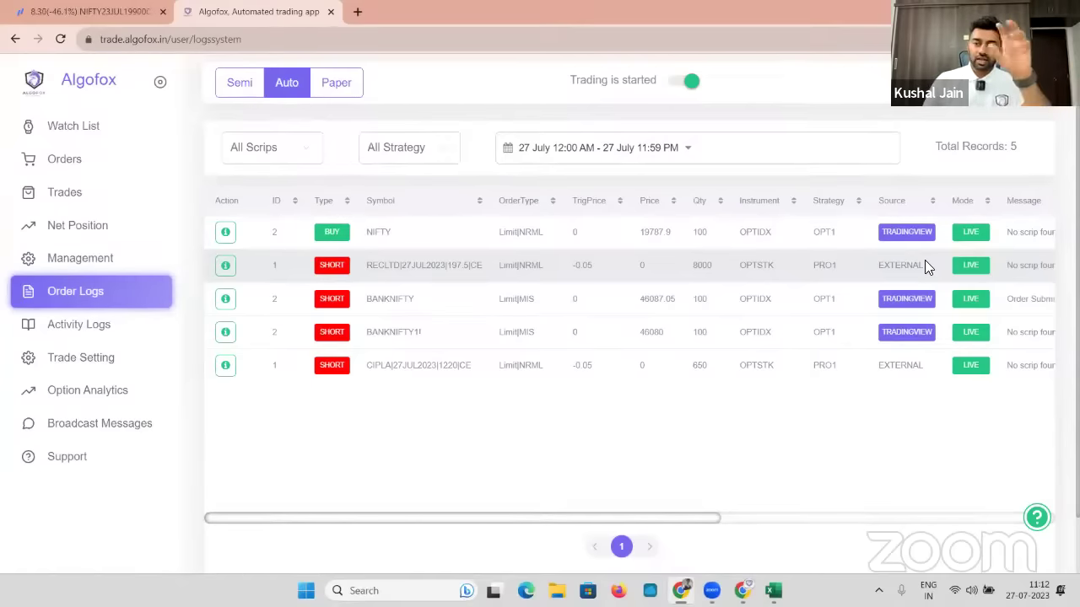
{"action": "left_click_drag", "start_coordinate": [1007, 268], "coordinate": [916, 281]}
{"action": "left_click", "coordinate": [730, 475]}
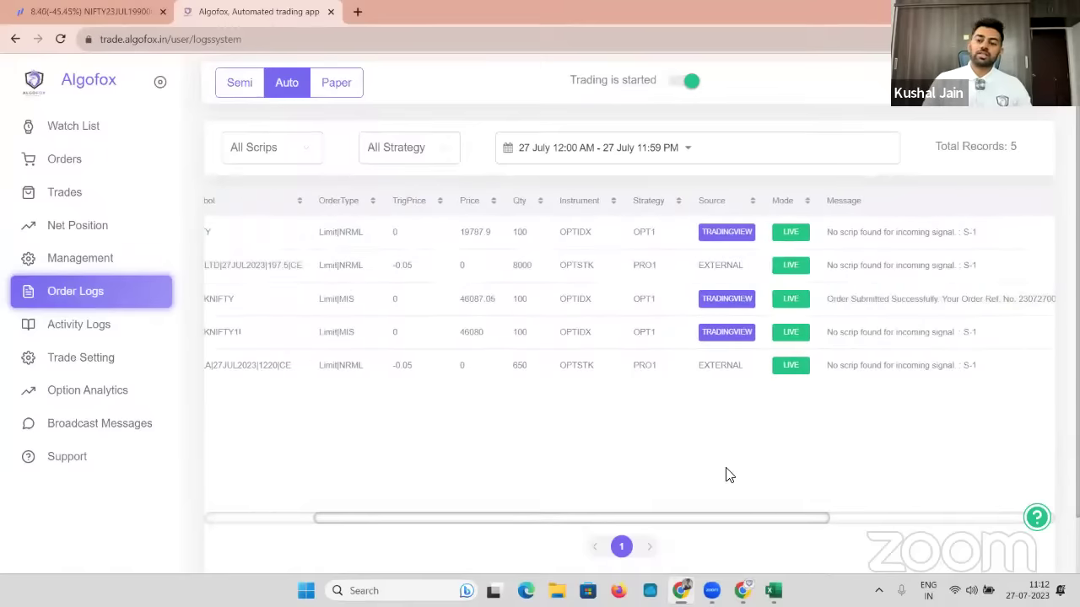
{"action": "left_click_drag", "start_coordinate": [711, 518], "coordinate": [549, 523]}
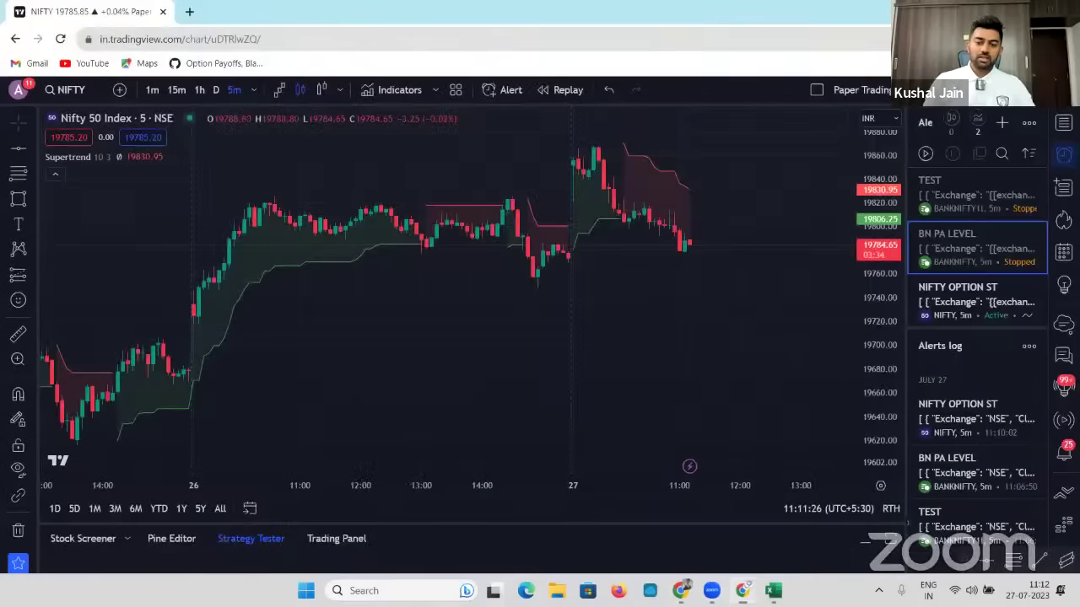
Check the TradingView NIFTY chart, then launch AmiBroker from the desktop
{"action": "left_click", "coordinate": [742, 590]}
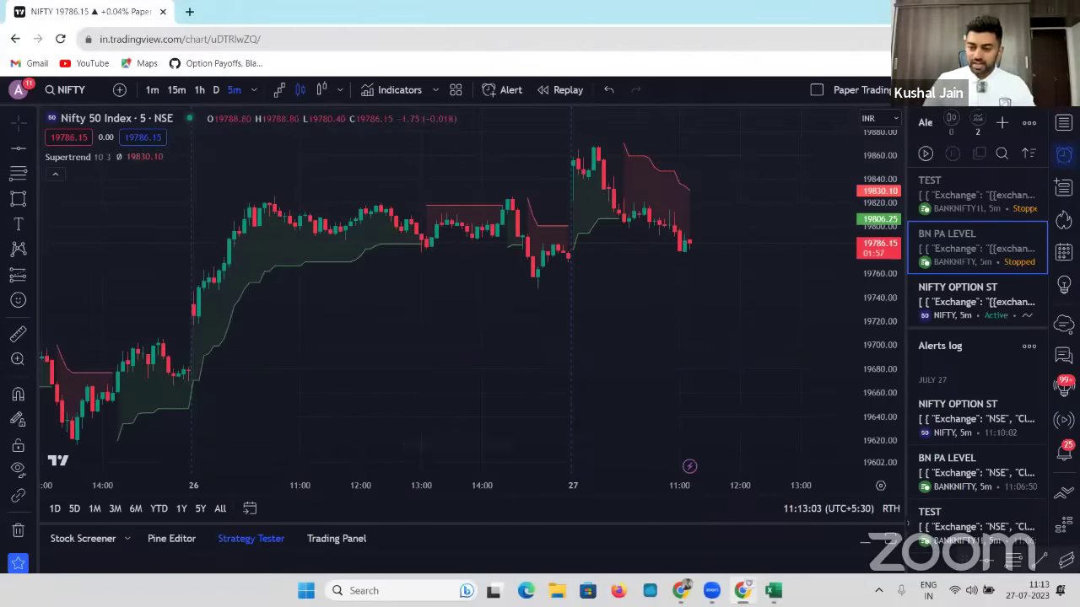
{"action": "key", "text": "super+d"}
{"action": "double_click", "coordinate": [79, 371]}
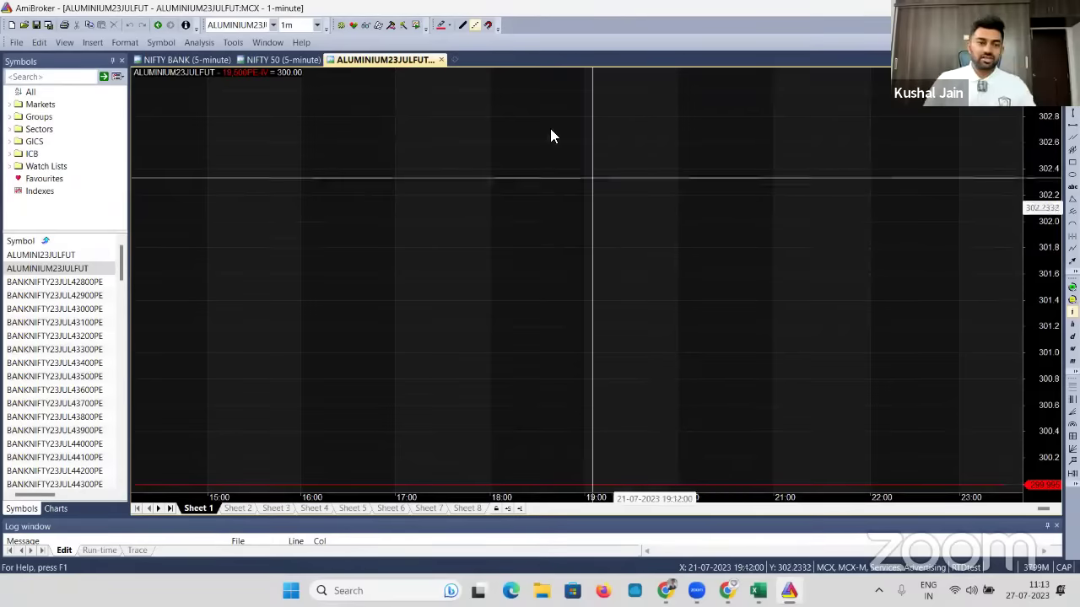
On the NIFTY BANK 5-minute chart, stop the live RTD feed and clear its log
{"action": "left_click", "coordinate": [184, 61]}
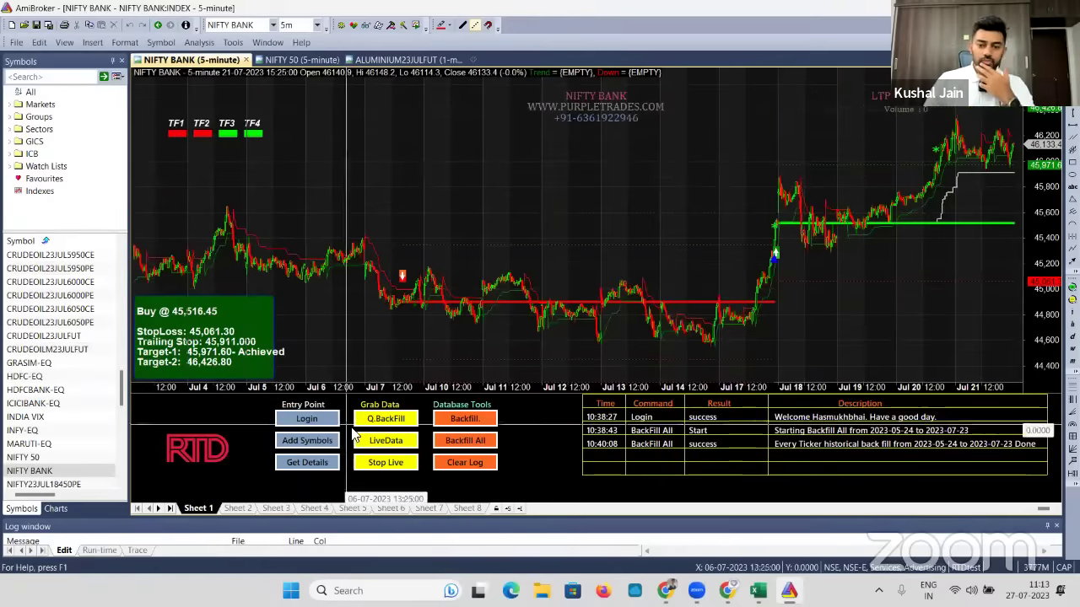
{"action": "left_click", "coordinate": [380, 471]}
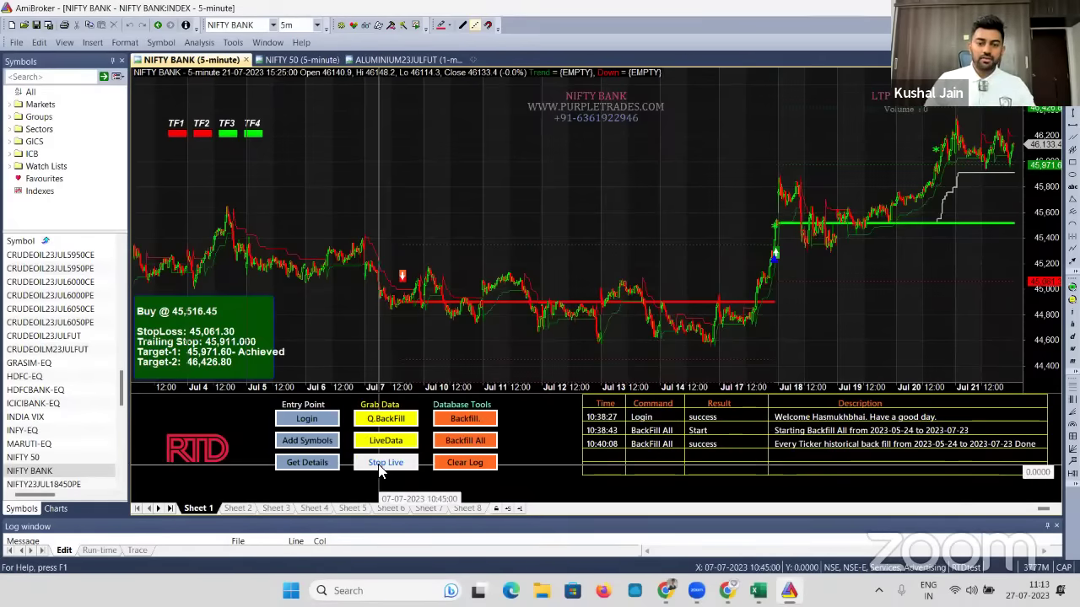
{"action": "left_click", "coordinate": [464, 461]}
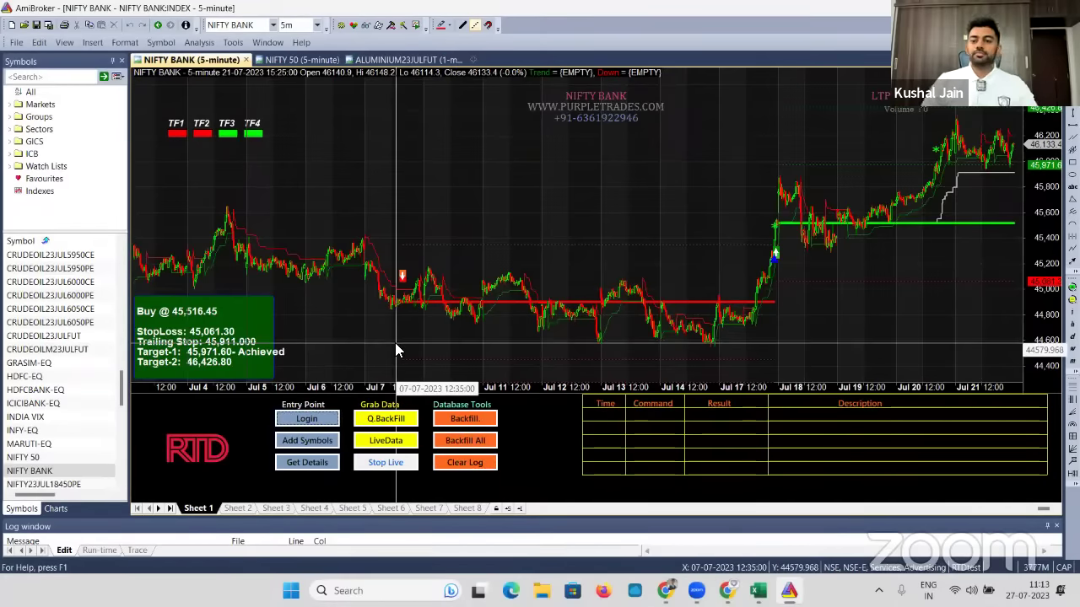
{"action": "mouse_move", "coordinate": [396, 346]}
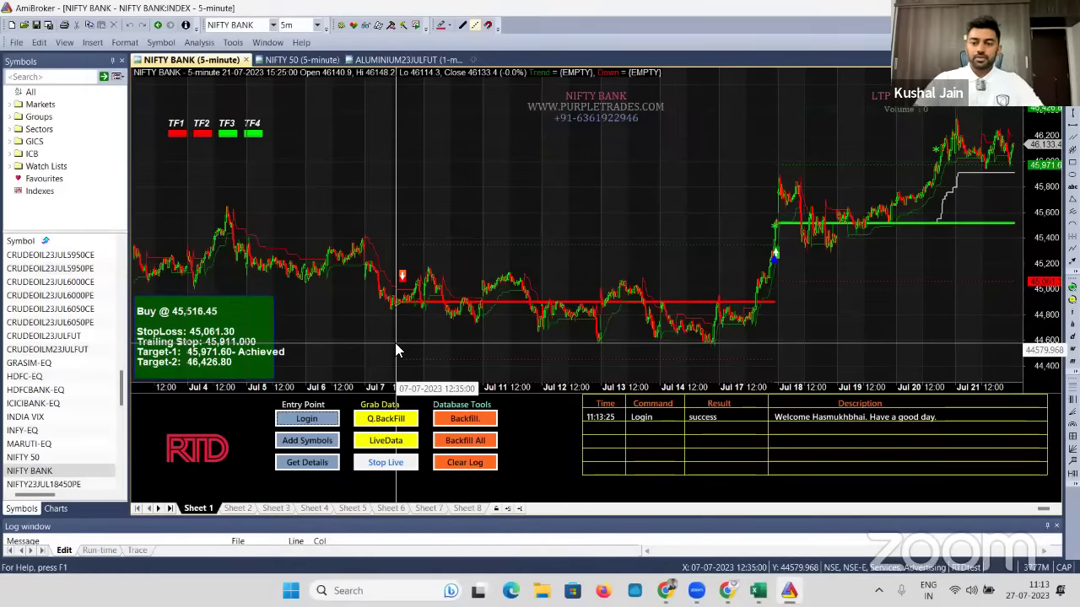
Compare the NIFTY 50 and NIFTY BANK 5-minute charts, ending on NIFTY 50
{"action": "left_click", "coordinate": [304, 63]}
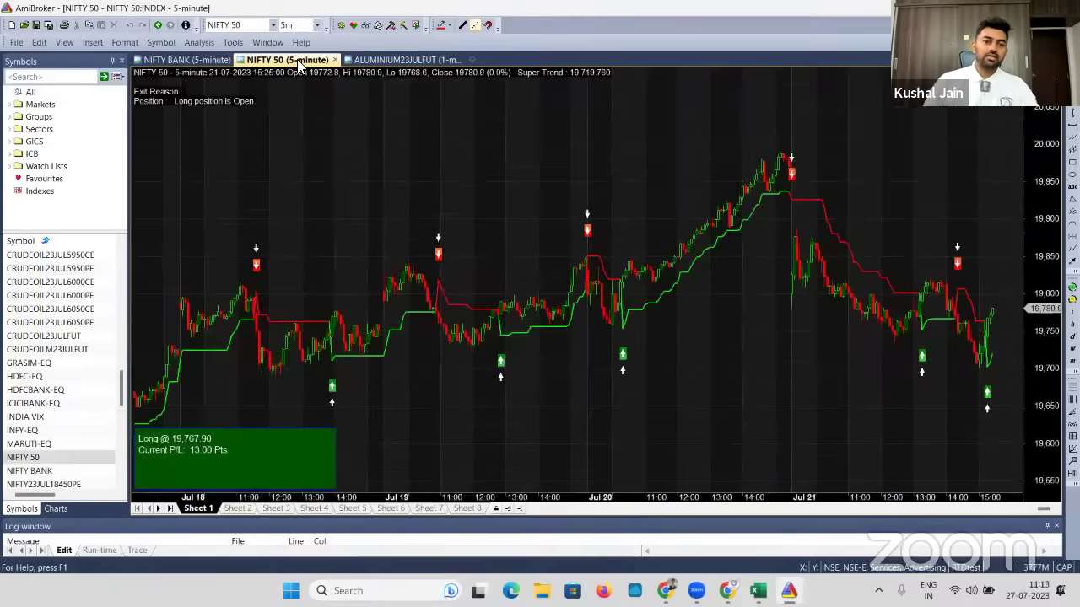
{"action": "mouse_move", "coordinate": [303, 108]}
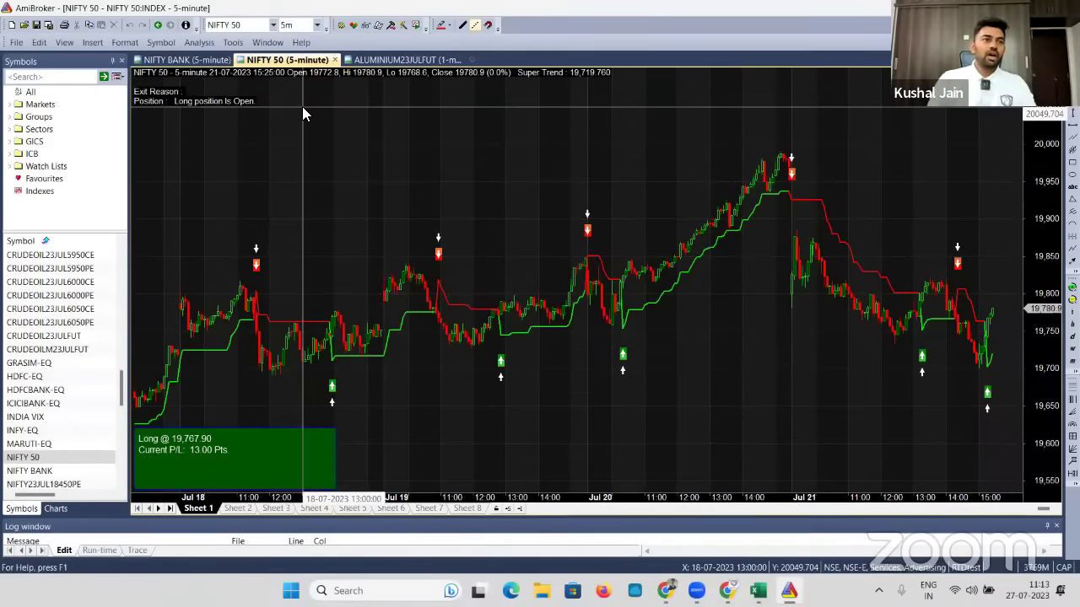
{"action": "left_click", "coordinate": [194, 60]}
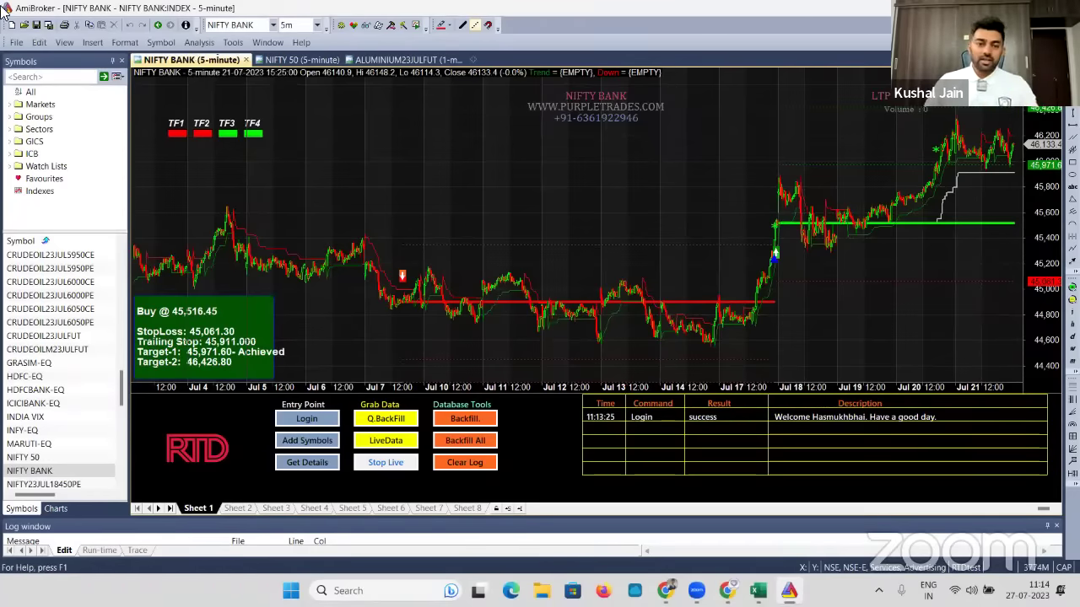
{"action": "left_click", "coordinate": [287, 60]}
Apply OptionStraddle_1.0.afl to the NIFTY 50 chart, then bring the TradingView chart forward
{"action": "right_click", "coordinate": [341, 167]}
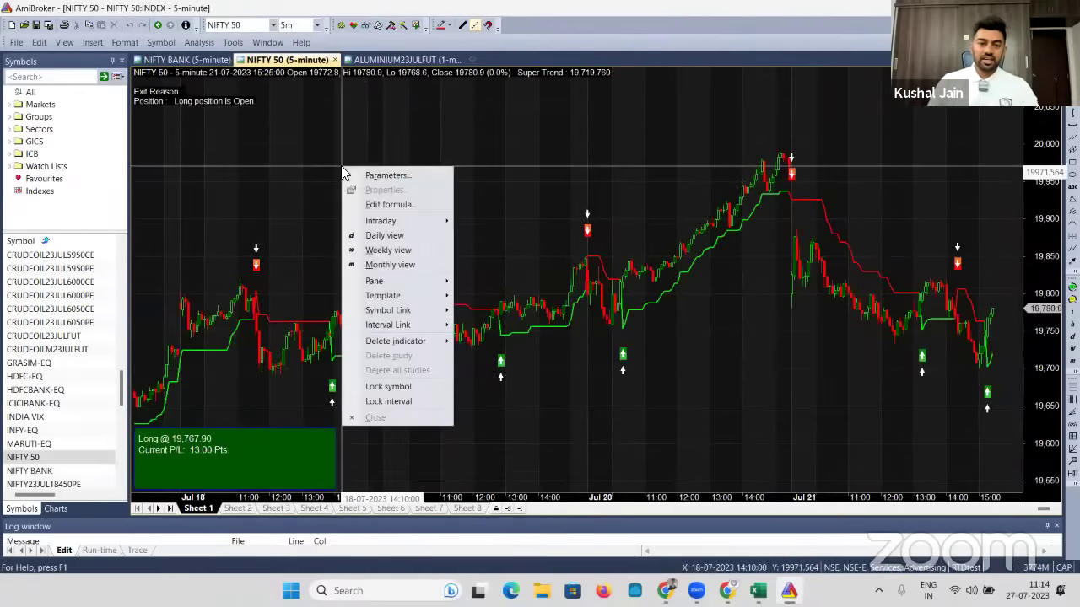
{"action": "left_click", "coordinate": [378, 205]}
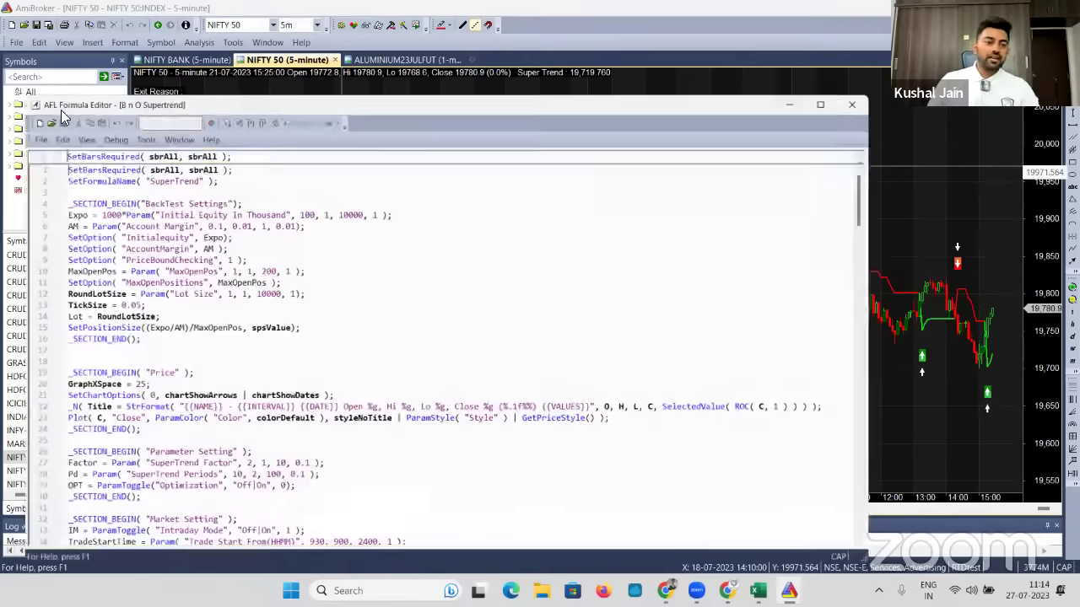
{"action": "key", "text": "ctrl+o"}
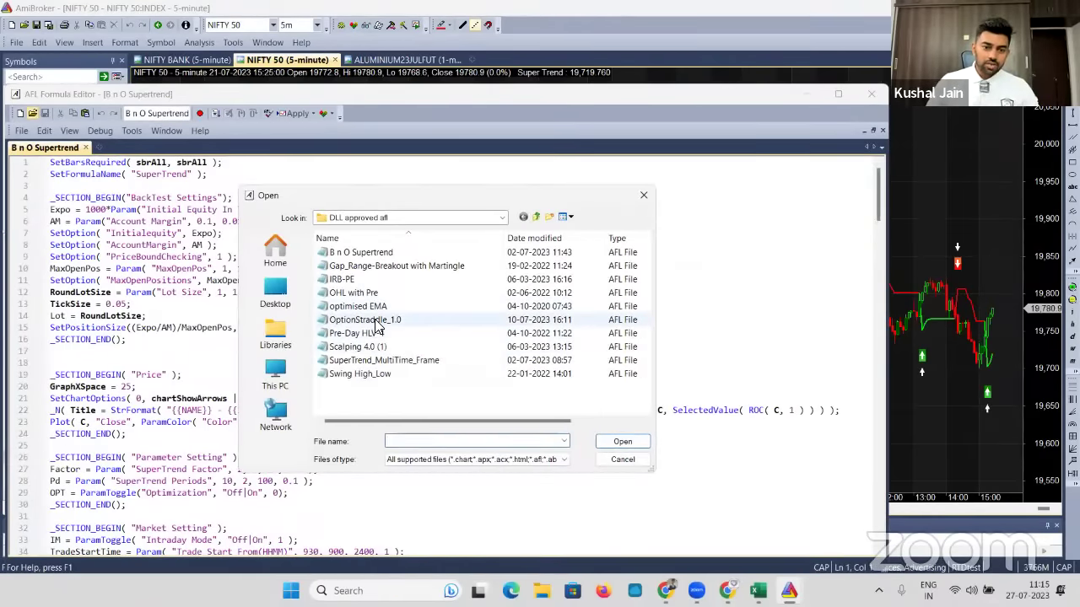
{"action": "left_click", "coordinate": [375, 321]}
{"action": "left_click", "coordinate": [620, 441]}
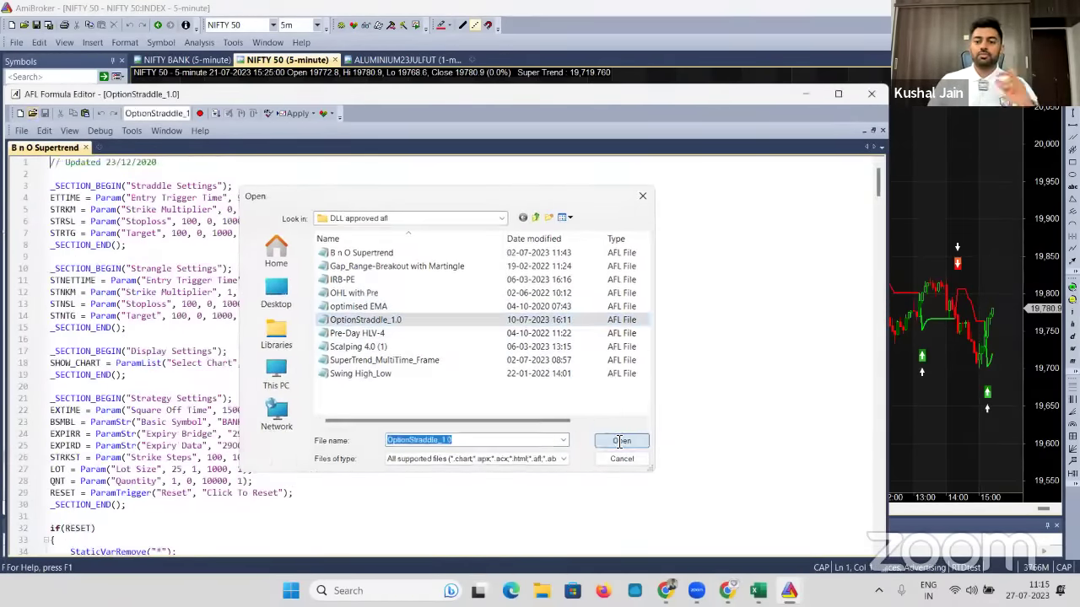
{"action": "left_click", "coordinate": [300, 113]}
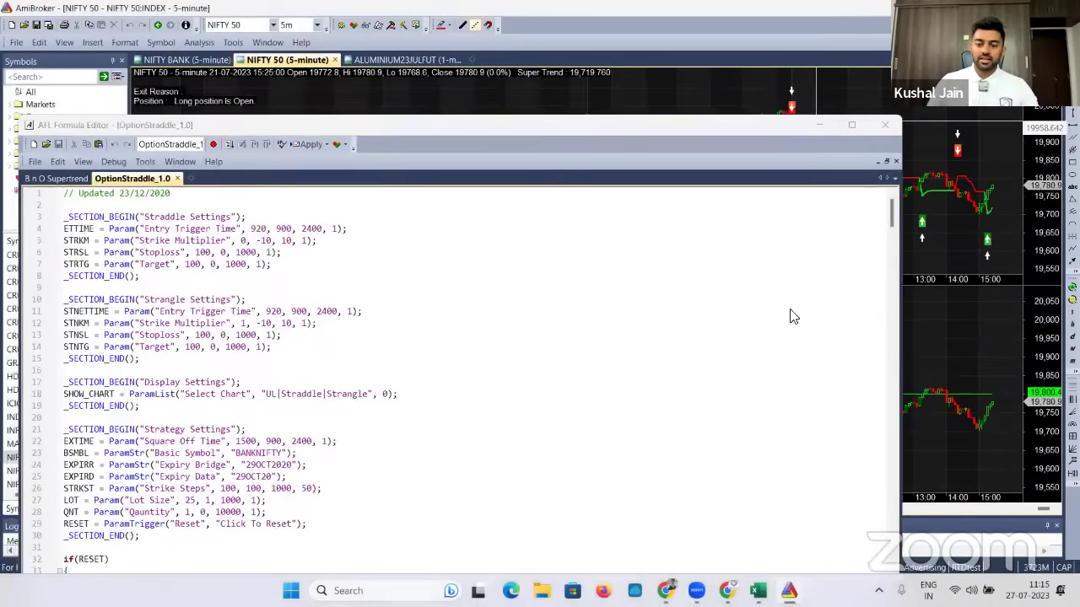
{"action": "left_click", "coordinate": [819, 124]}
{"action": "left_click", "coordinate": [727, 590]}
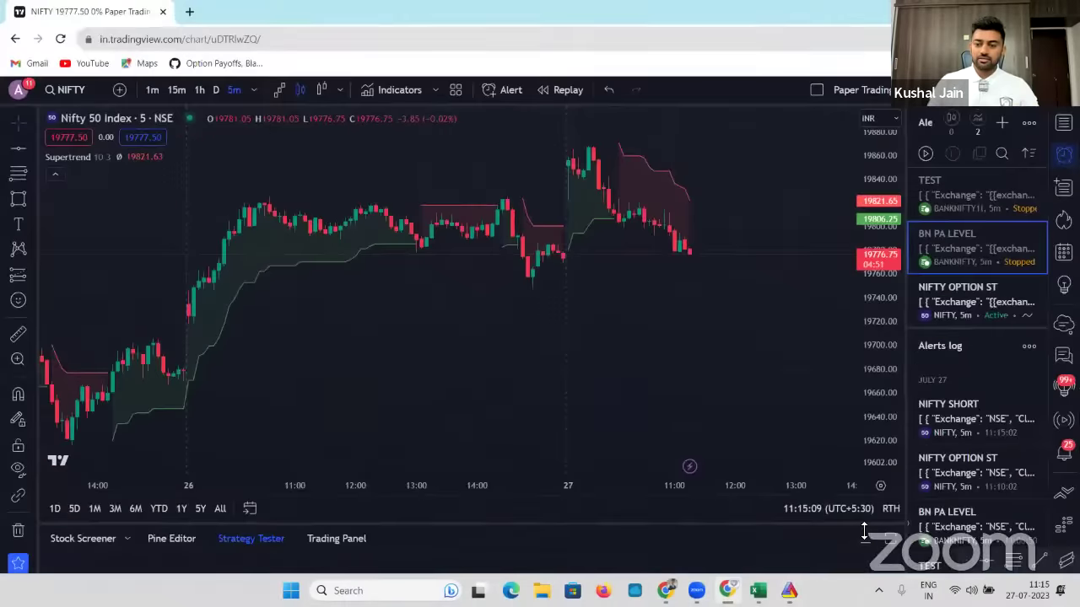
Refresh Algofox's order logs to read the new NIFTY short order, then view Fyers positions
{"action": "mouse_move", "coordinate": [965, 403]}
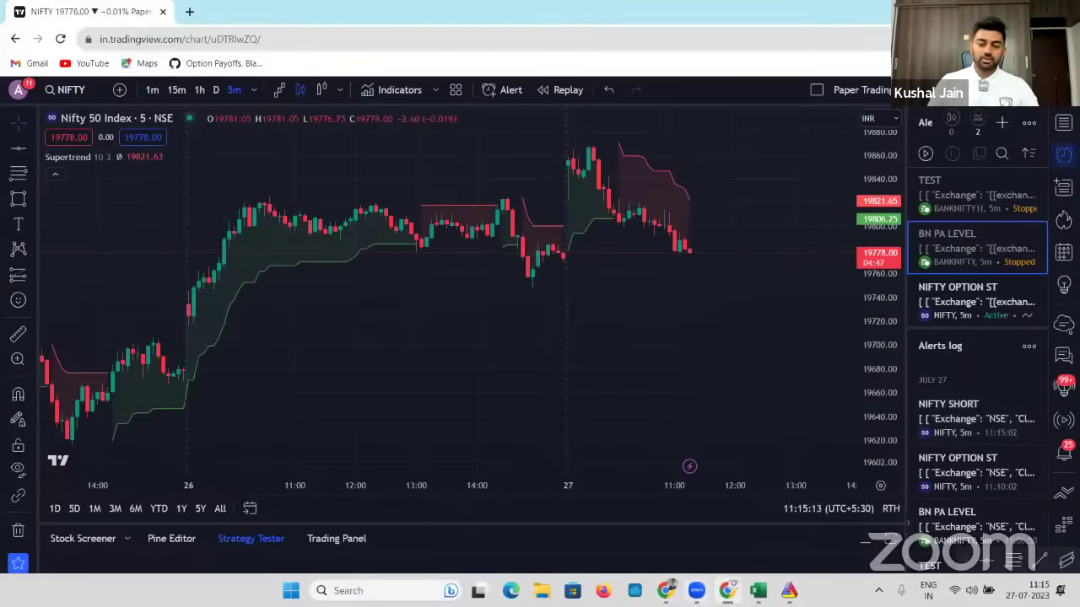
{"action": "left_click", "coordinate": [667, 590]}
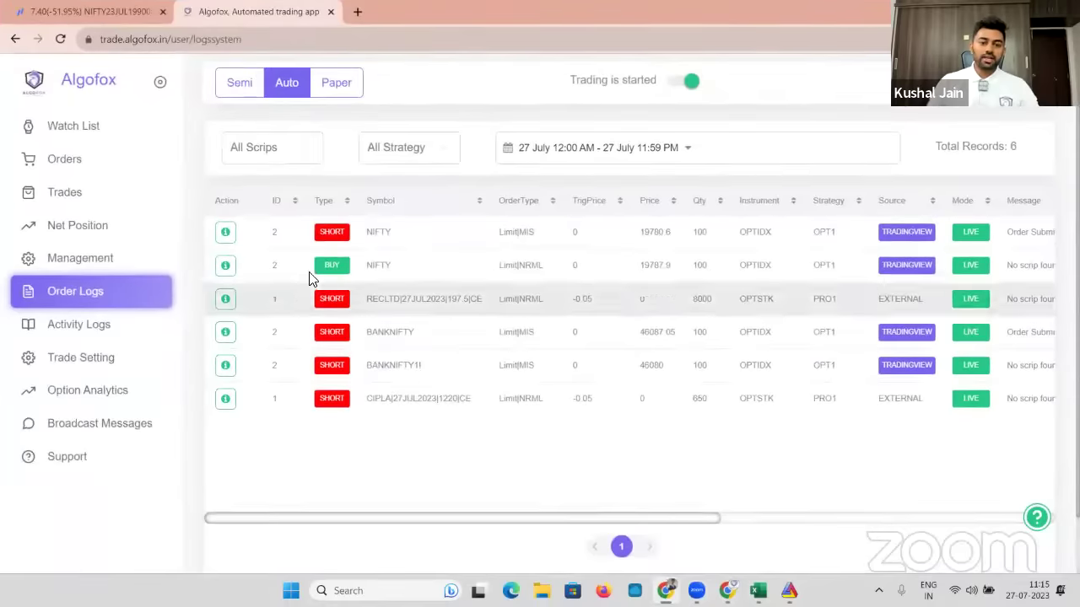
{"action": "left_click", "coordinate": [90, 296]}
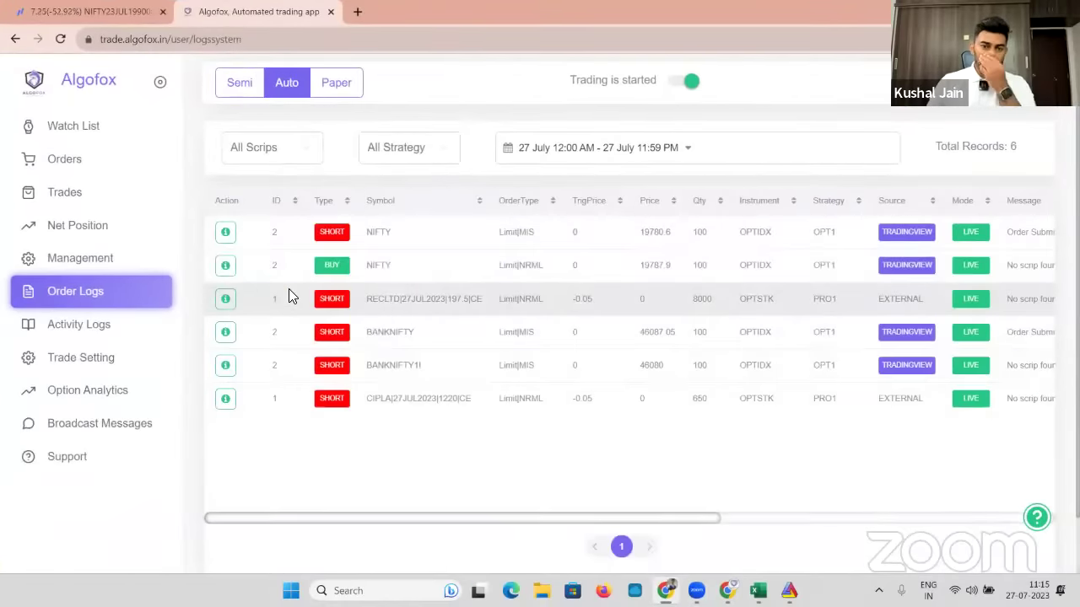
{"action": "left_click_drag", "start_coordinate": [1026, 232], "coordinate": [1006, 232]}
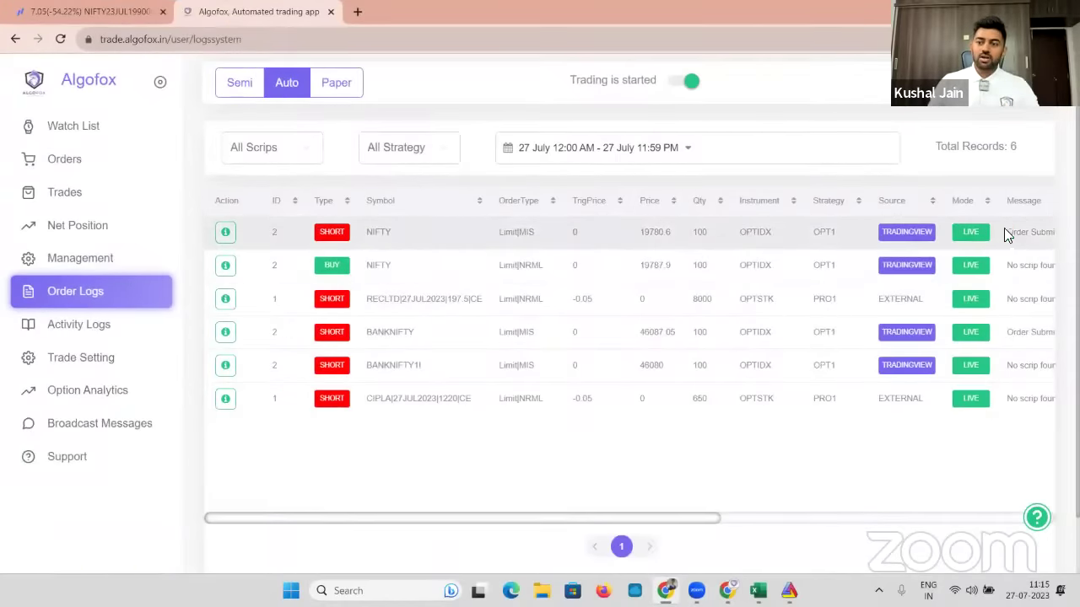
{"action": "left_click", "coordinate": [100, 11]}
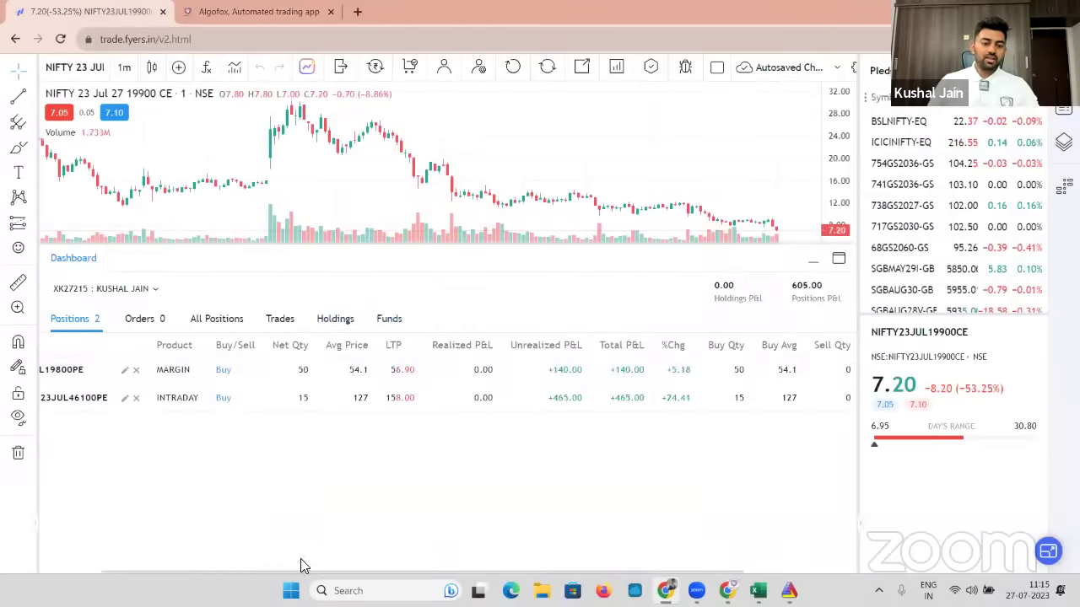
Check the Fyers position symbols, then return to Algofox's Net Position page
{"action": "left_click_drag", "start_coordinate": [314, 572], "coordinate": [230, 573]}
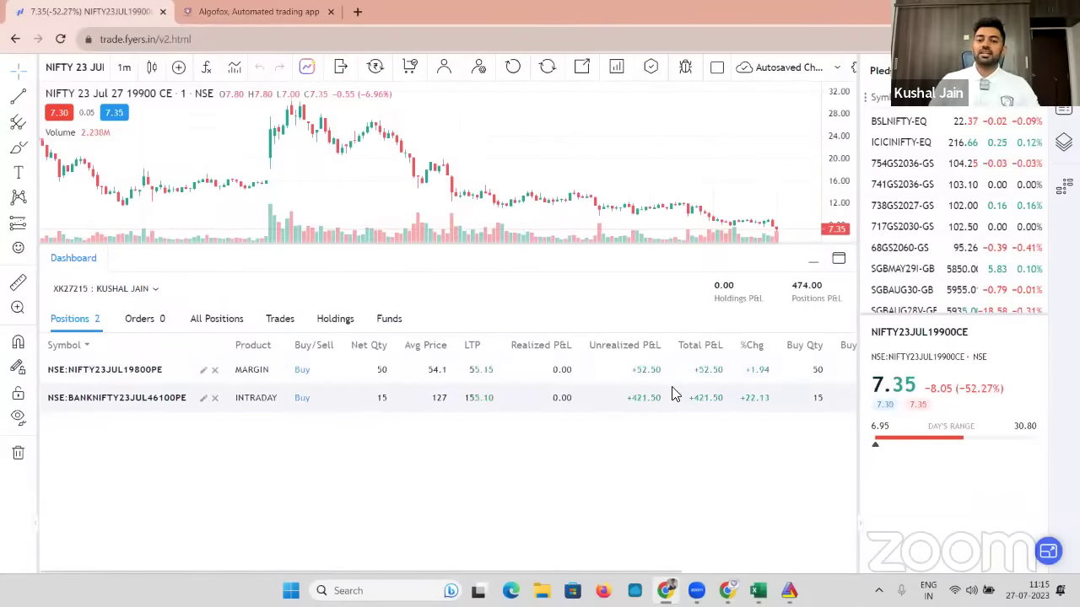
{"action": "left_click", "coordinate": [211, 11]}
{"action": "left_click", "coordinate": [97, 226]}
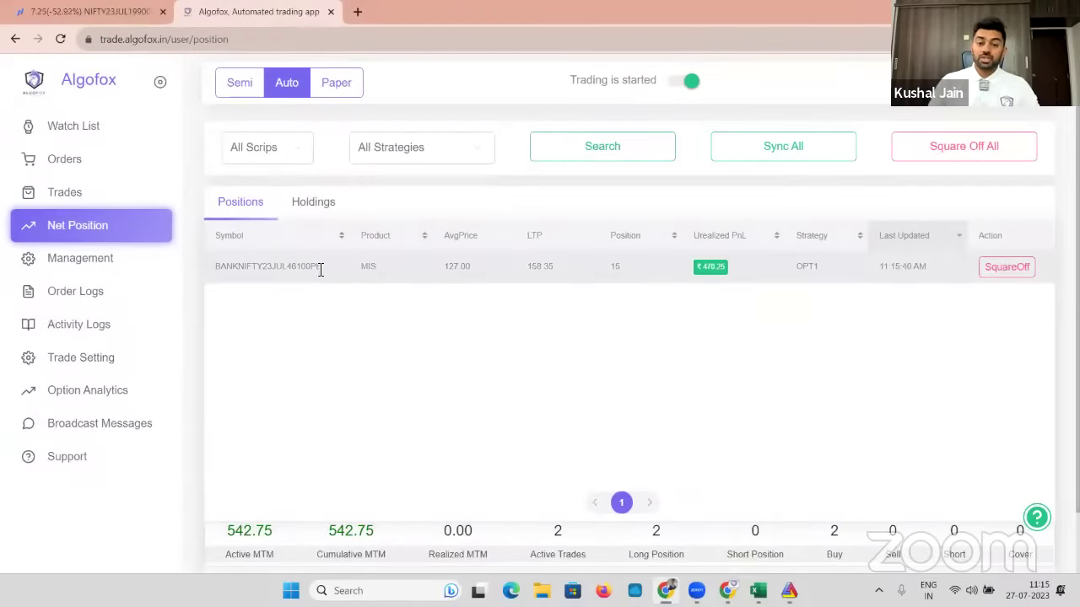
Review the Holdings and Positions lists in Algofox
{"action": "left_click", "coordinate": [312, 204]}
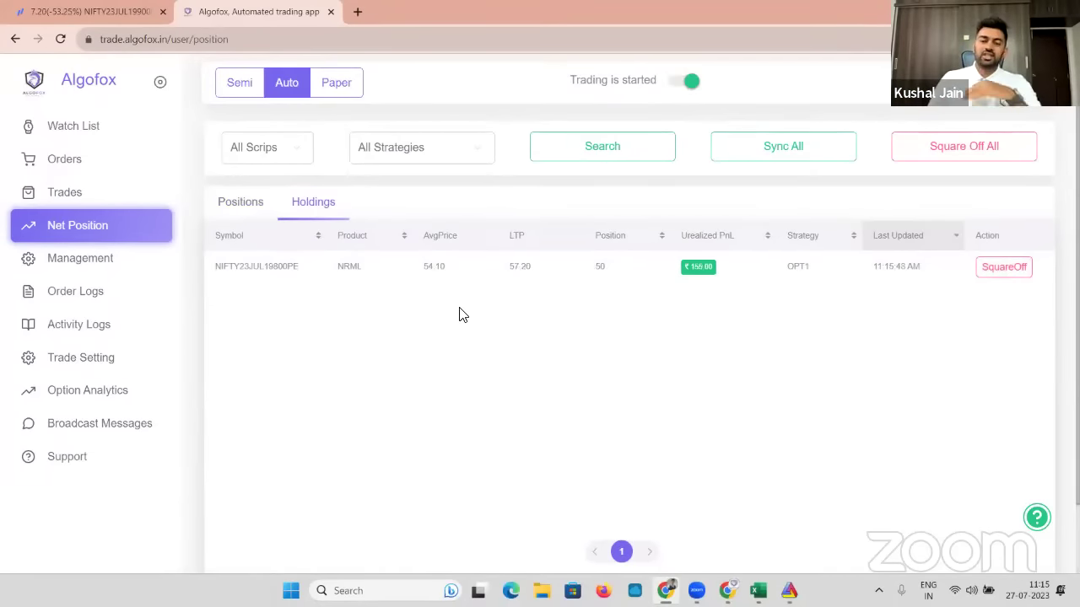
{"action": "left_click", "coordinate": [234, 209]}
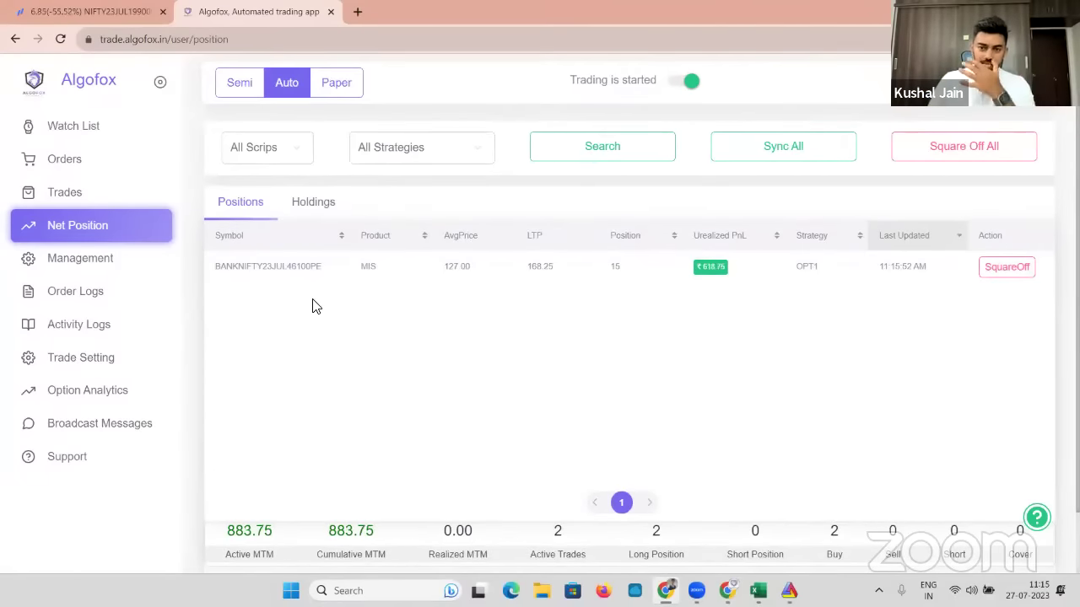
{"action": "left_click", "coordinate": [313, 211]}
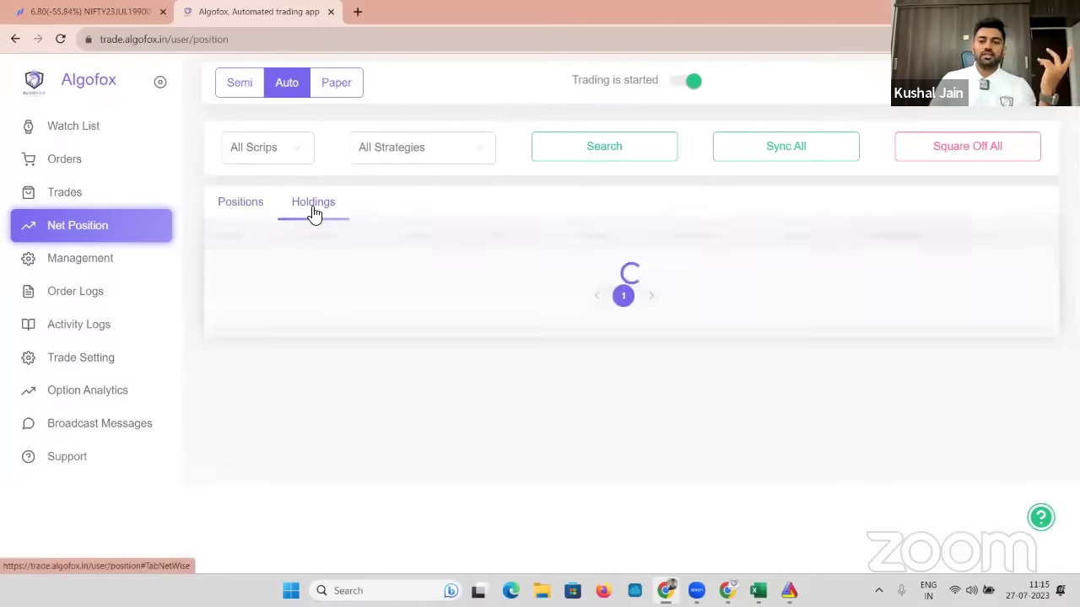
Square off all positions, verify the positions list is empty, and go to Fyers
{"action": "left_click", "coordinate": [900, 165]}
{"action": "left_click", "coordinate": [691, 194]}
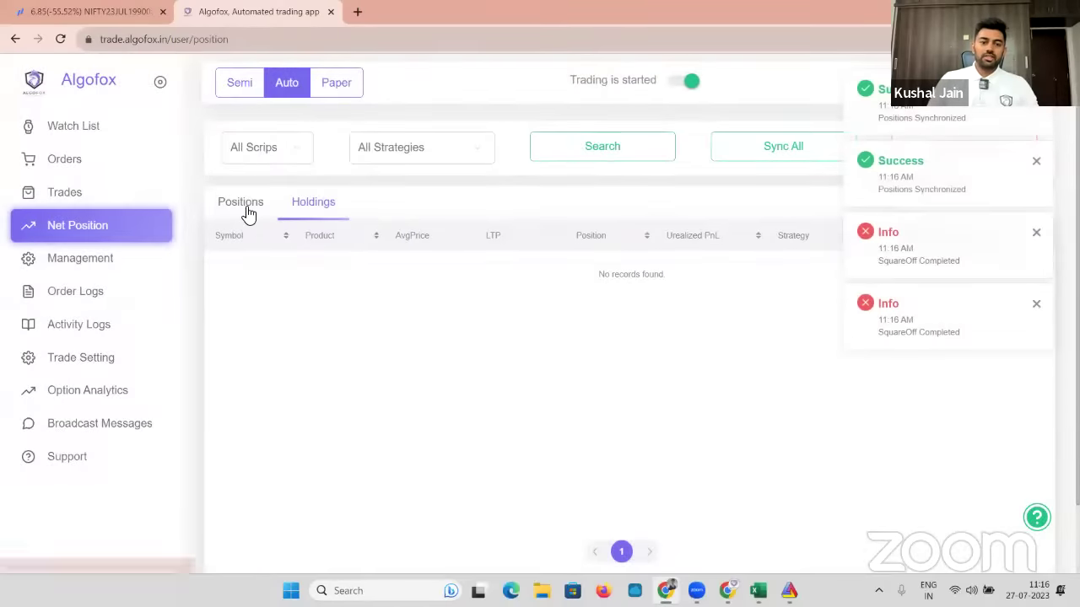
{"action": "left_click", "coordinate": [247, 209]}
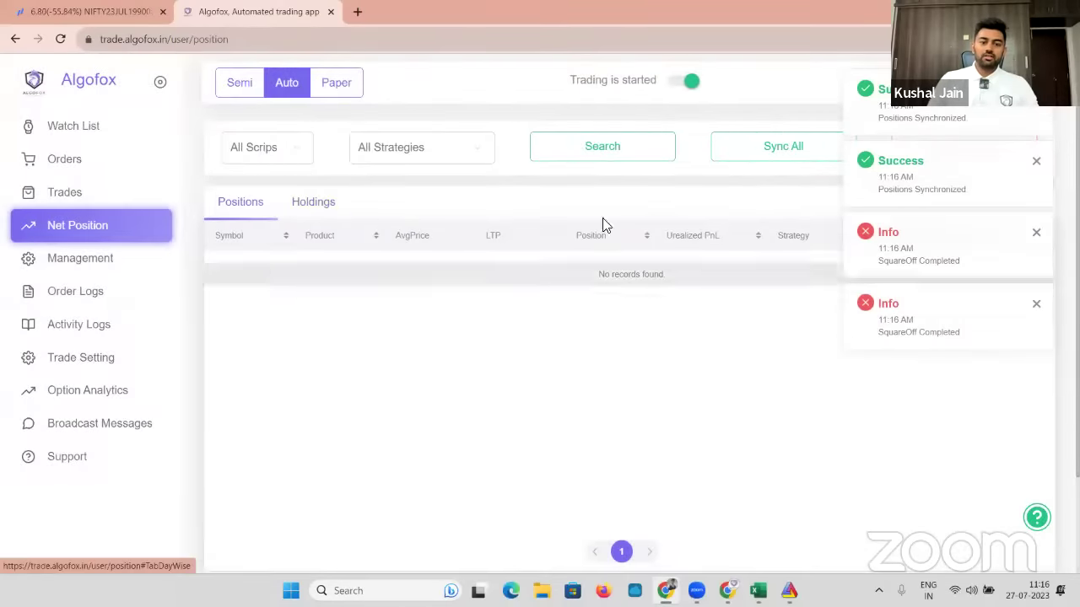
{"action": "left_click", "coordinate": [71, 10]}
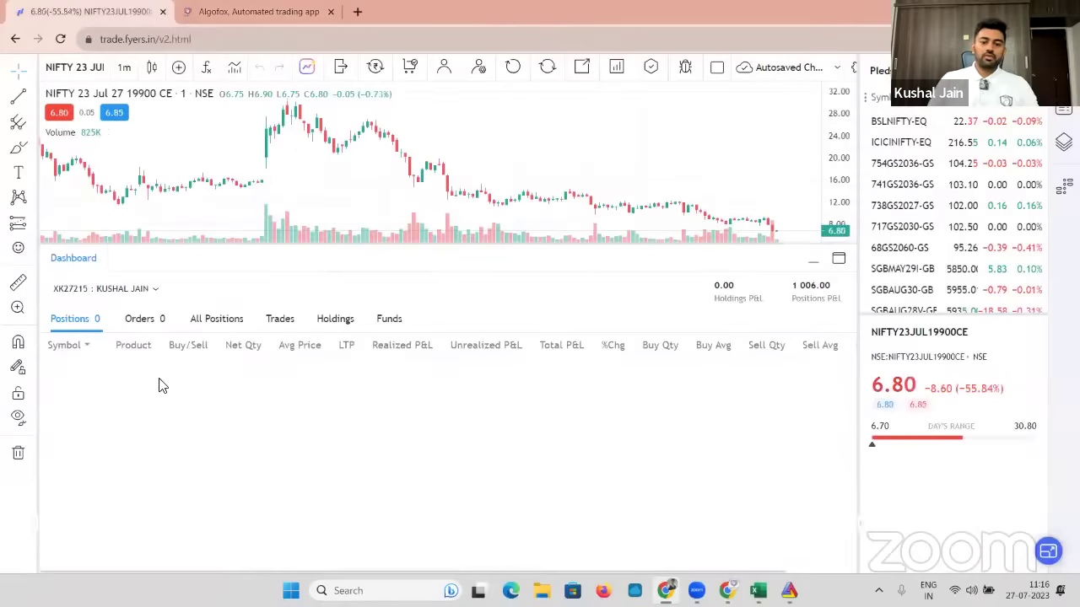
Check Fyers' order book for the filled square-off sell orders, then bring AmiBroker forward
{"action": "left_click", "coordinate": [152, 320]}
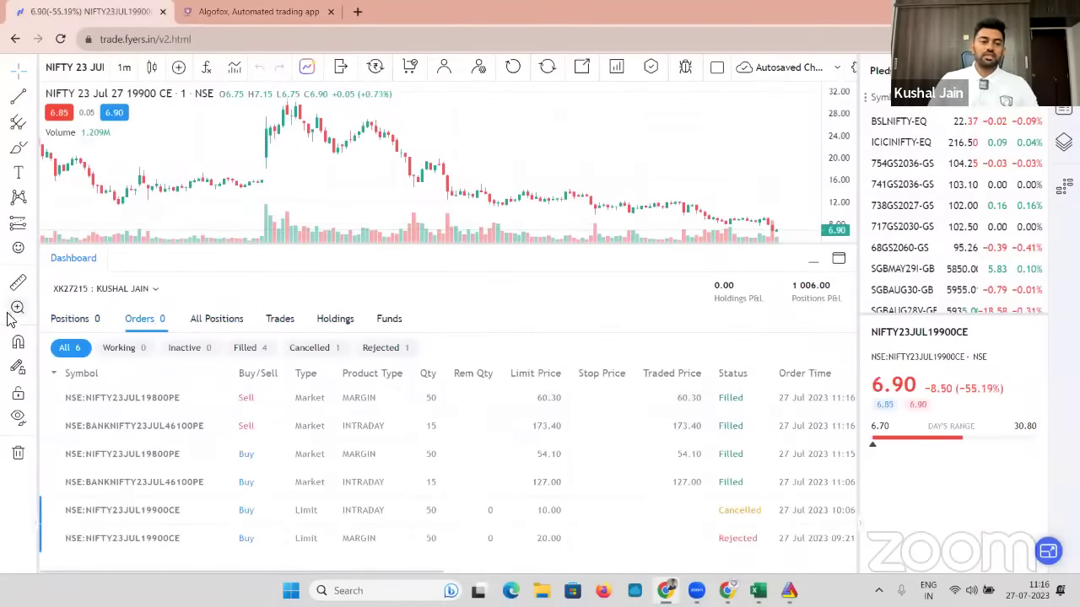
{"action": "left_click", "coordinate": [72, 325]}
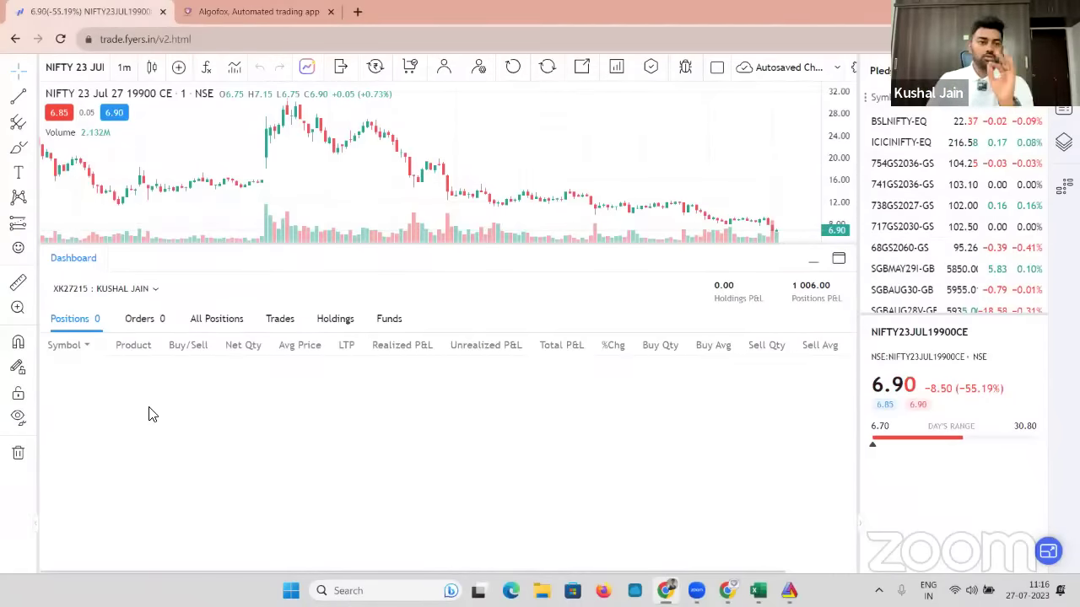
{"action": "mouse_move", "coordinate": [726, 590]}
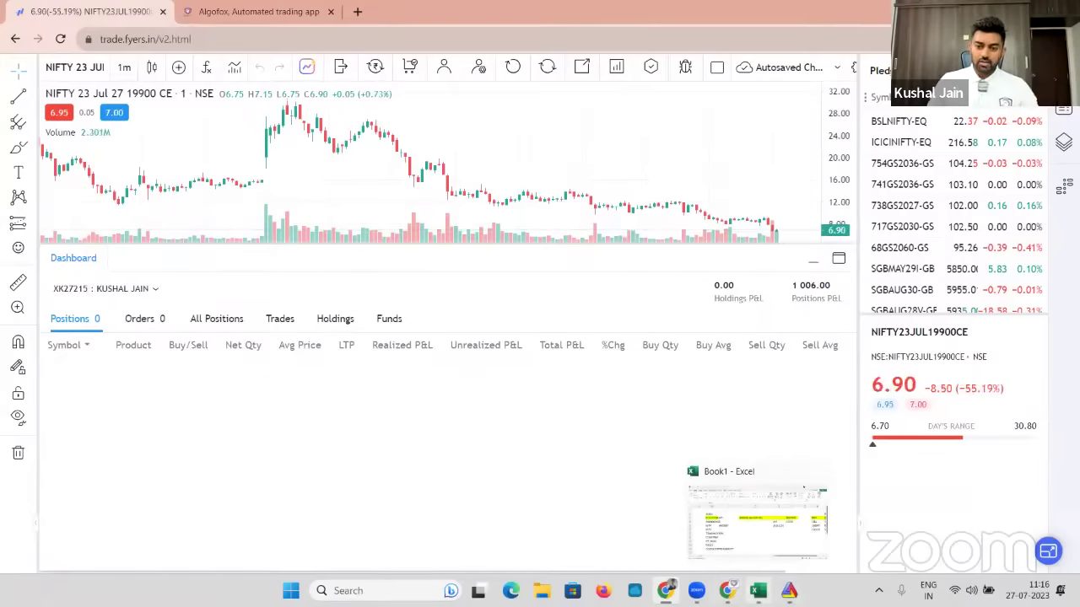
{"action": "mouse_move", "coordinate": [789, 590]}
{"action": "left_click", "coordinate": [738, 542]}
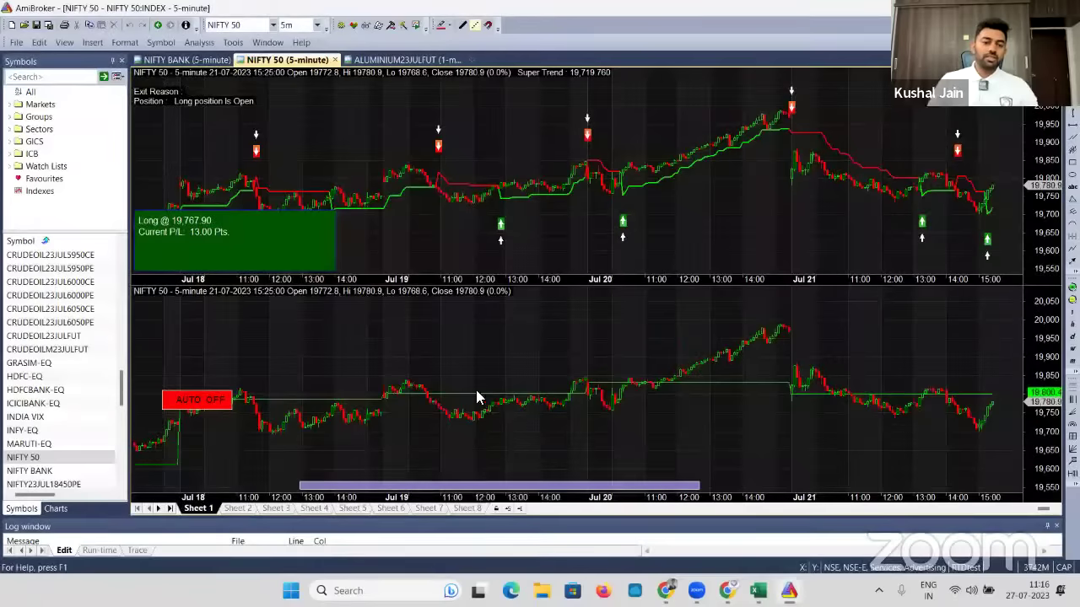
Close the upper chart pane and open the OptionStraddle parameters
{"action": "right_click", "coordinate": [411, 228]}
{"action": "left_click", "coordinate": [483, 479]}
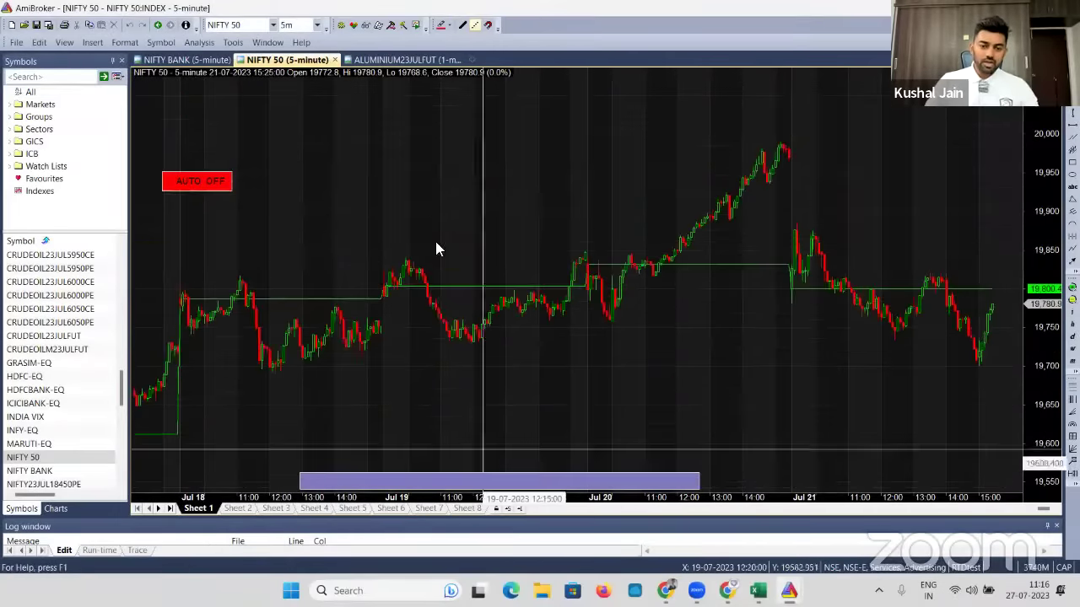
{"action": "right_click", "coordinate": [425, 189]}
{"action": "left_click", "coordinate": [451, 200]}
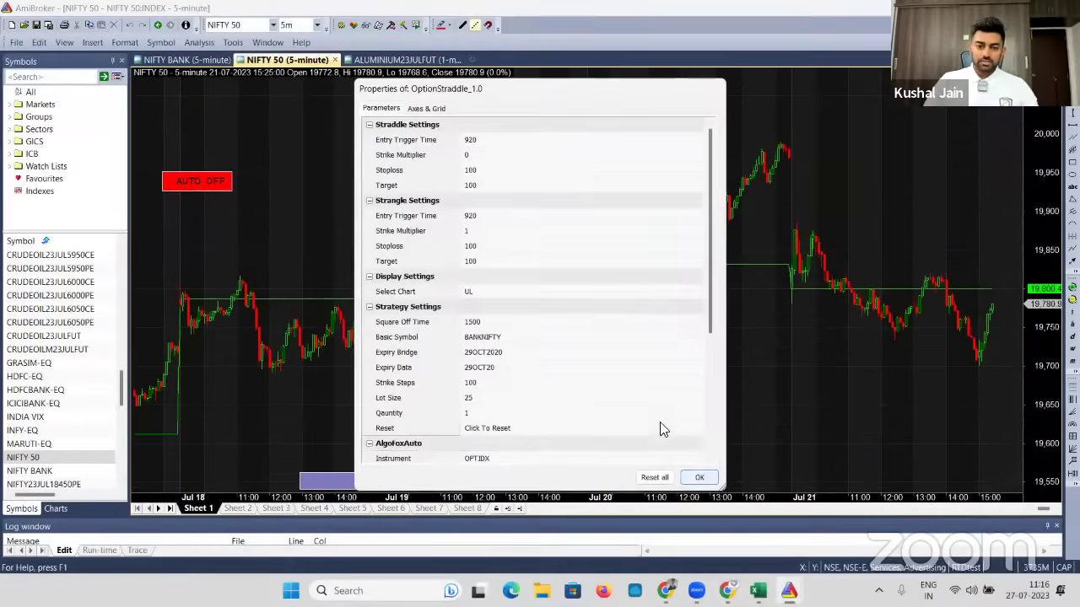
Set the Expiry Data parameter to 23JUL
{"action": "scroll", "coordinate": [46, 375], "scroll_direction": "down", "scroll_amount": 5}
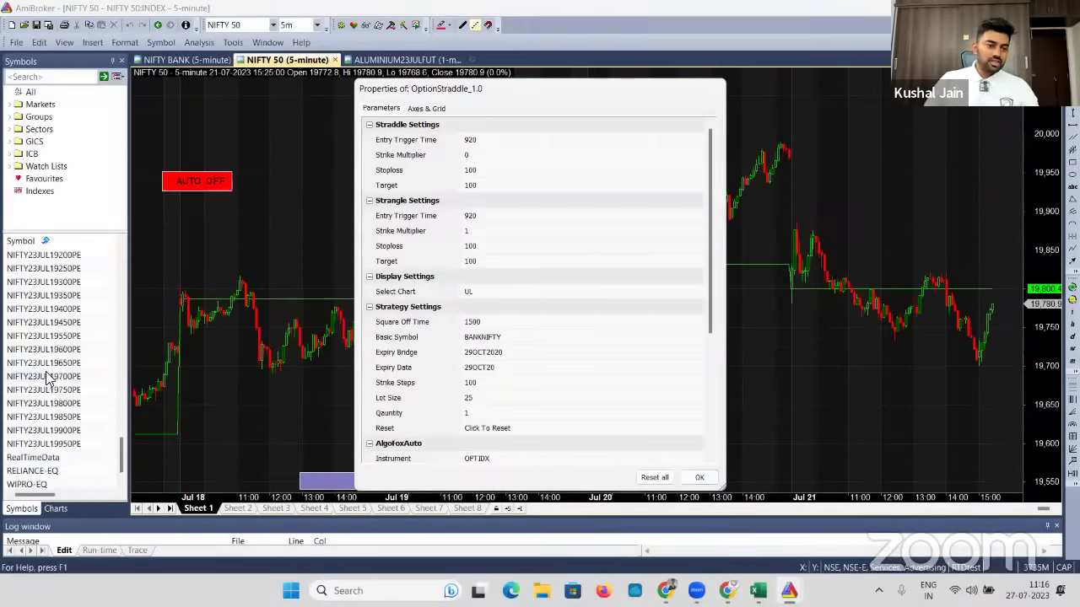
{"action": "scroll", "coordinate": [49, 380], "scroll_direction": "up", "scroll_amount": 4}
{"action": "scroll", "coordinate": [49, 380], "scroll_direction": "down", "scroll_amount": 6}
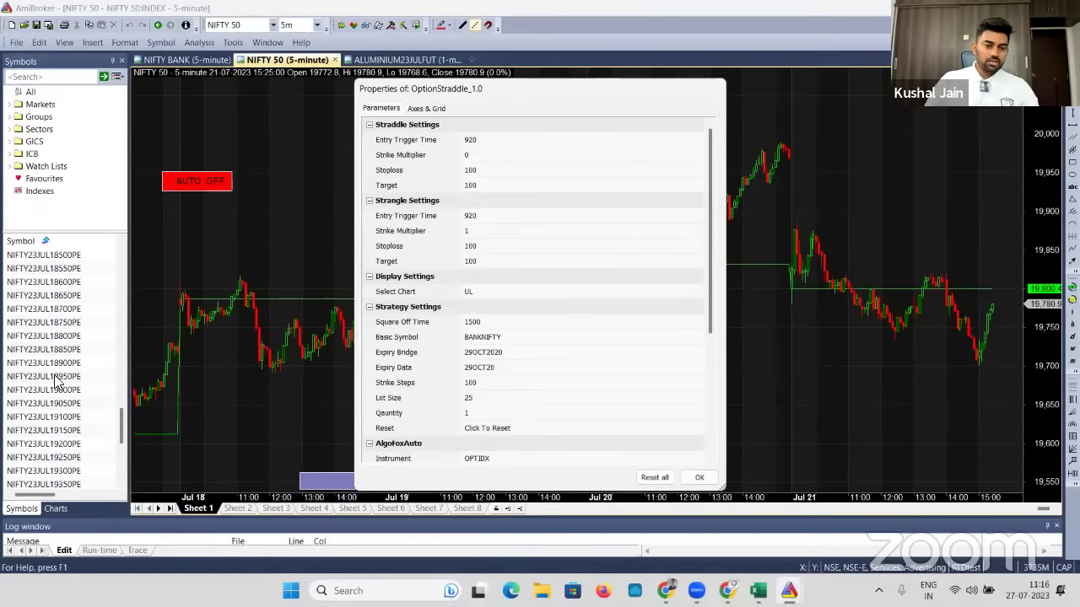
{"action": "left_click", "coordinate": [497, 380]}
{"action": "left_click", "coordinate": [475, 368]}
{"action": "left_click", "coordinate": [476, 354]}
{"action": "left_click", "coordinate": [475, 368]}
{"action": "left_click", "coordinate": [474, 369]}
{"action": "type", "text": "23JUL"}
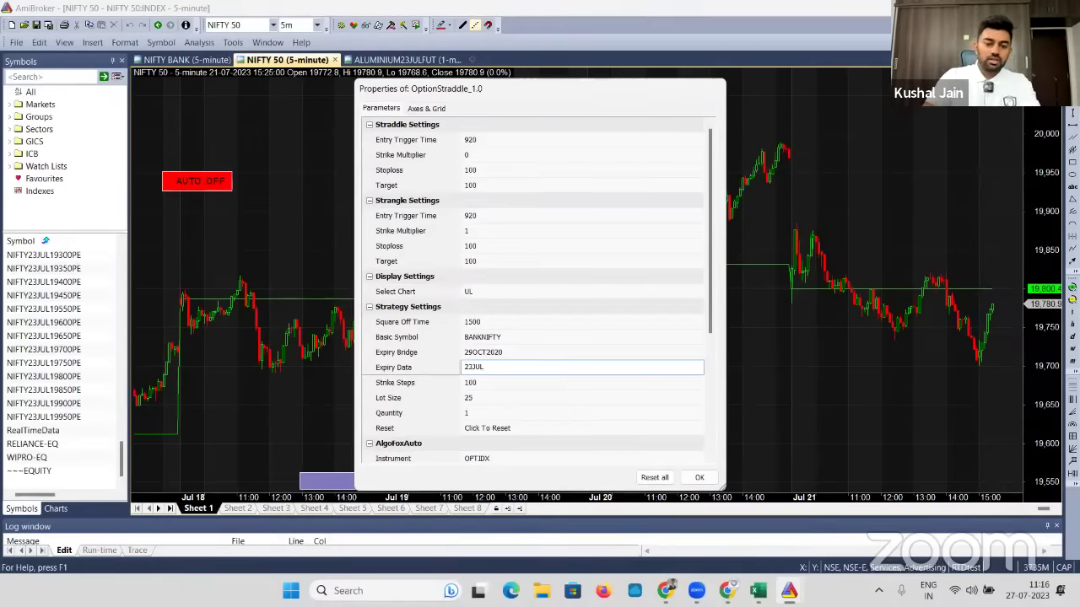
{"action": "key", "text": "Return"}
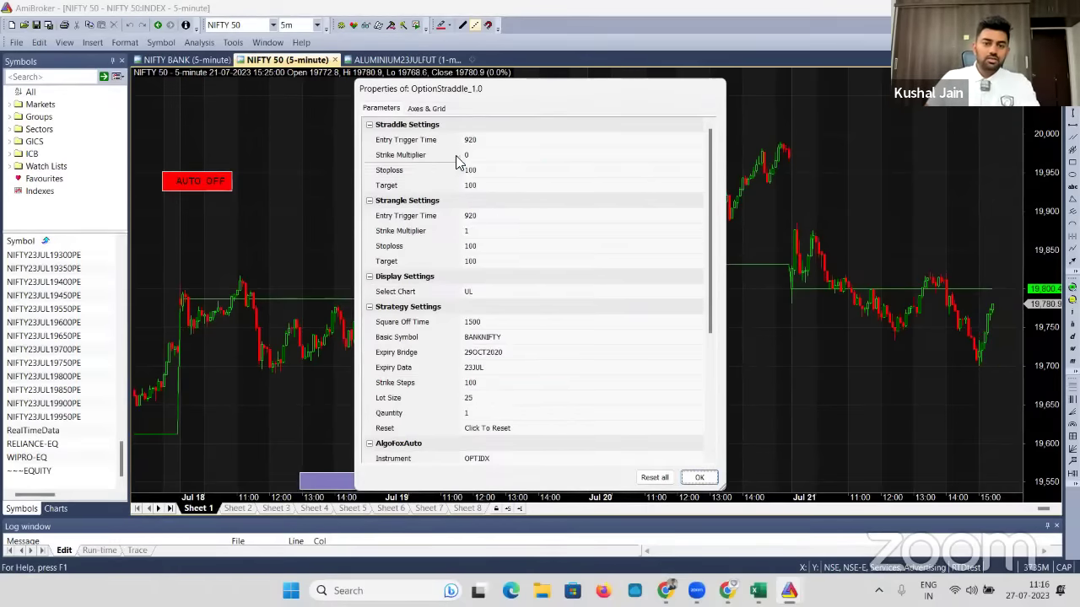
Set Basic Symbol to NIFTY, keep Select Chart on UL, and apply the parameters
{"action": "left_click", "coordinate": [499, 337]}
{"action": "left_click", "coordinate": [499, 337]}
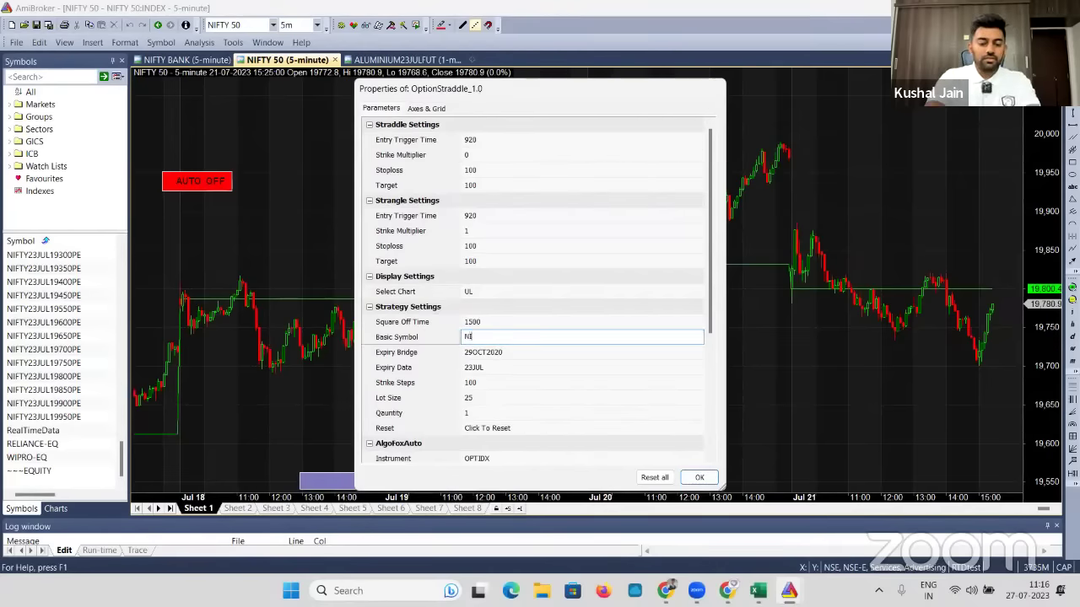
{"action": "key", "text": "Return"}
{"action": "left_click", "coordinate": [480, 293]}
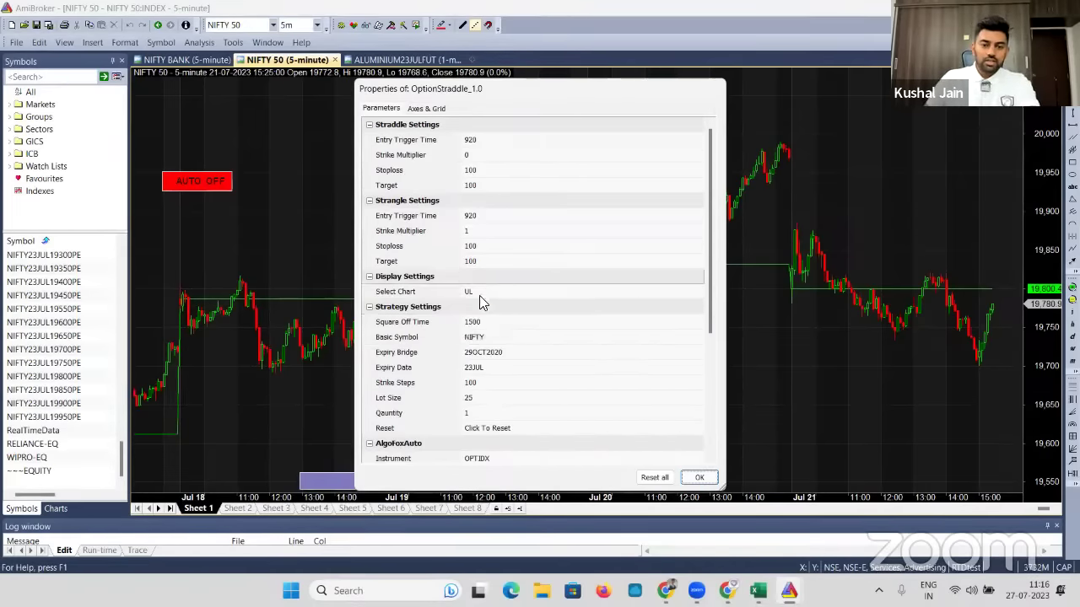
{"action": "left_click", "coordinate": [480, 295]}
{"action": "left_click", "coordinate": [485, 318]}
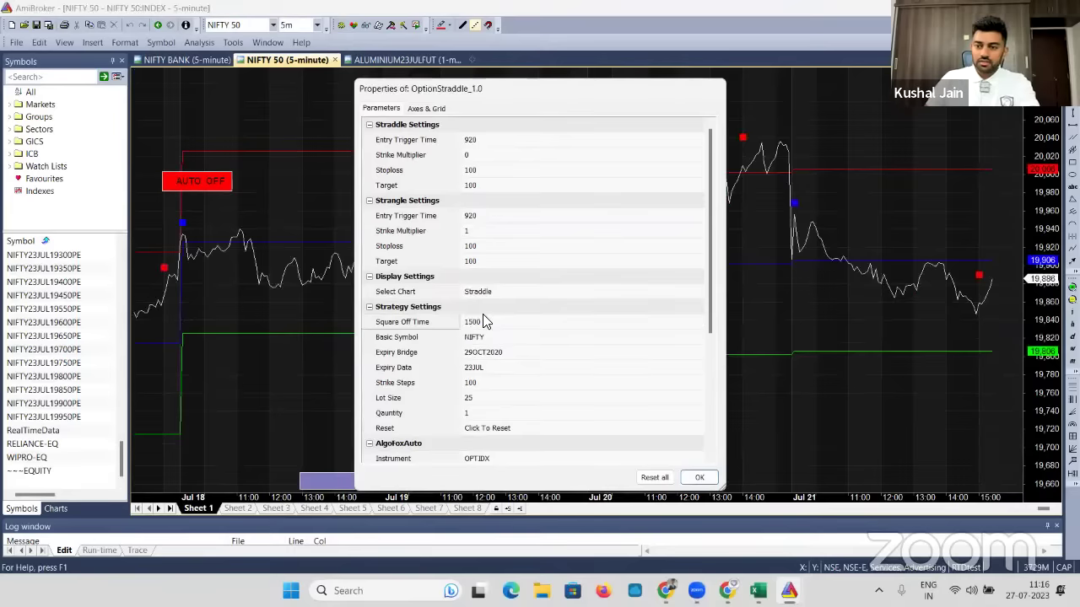
{"action": "left_click", "coordinate": [486, 296]}
{"action": "left_click", "coordinate": [485, 307]}
{"action": "left_click", "coordinate": [506, 382]}
{"action": "scroll", "coordinate": [521, 382], "scroll_direction": "down", "scroll_amount": 4}
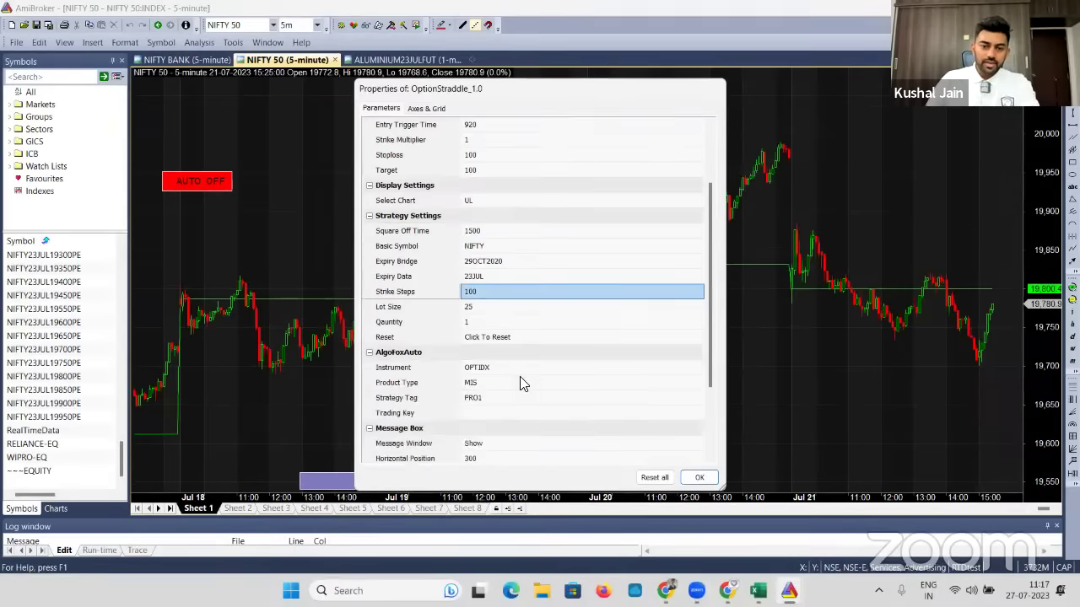
{"action": "scroll", "coordinate": [521, 382], "scroll_direction": "up", "scroll_amount": 4}
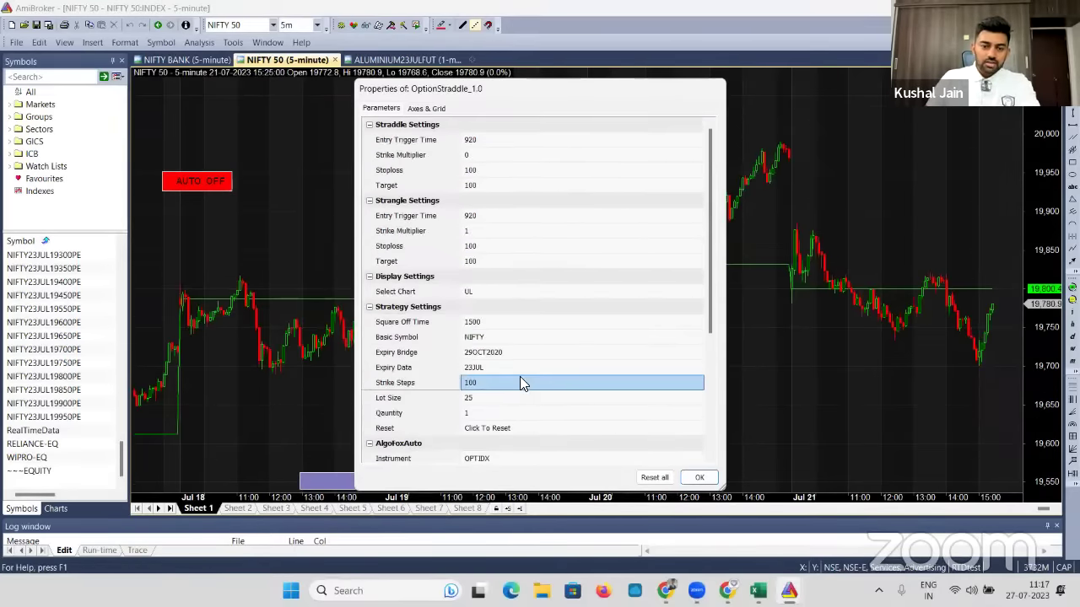
{"action": "left_click", "coordinate": [699, 477]}
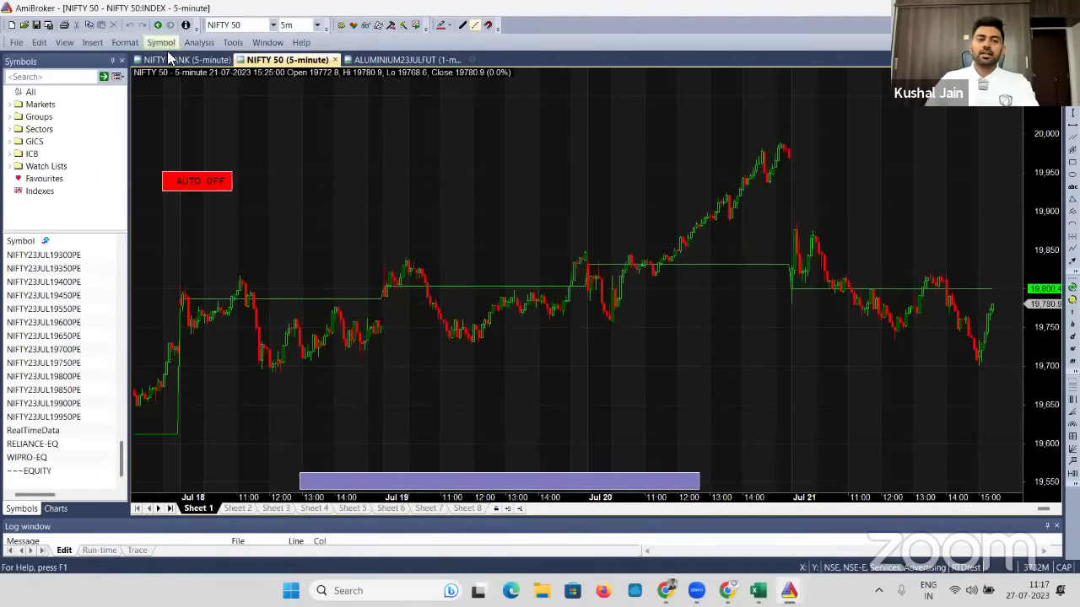
Start LiveData and backfill NIFTY BANK, then return to the NIFTY 50 chart
{"action": "left_click", "coordinate": [179, 60]}
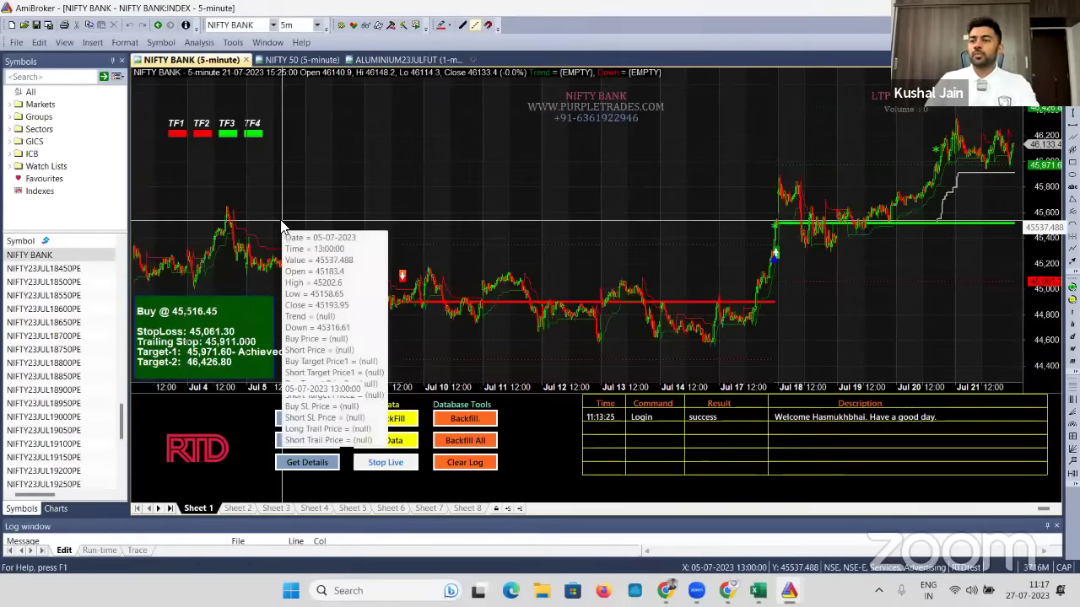
{"action": "left_click", "coordinate": [392, 445]}
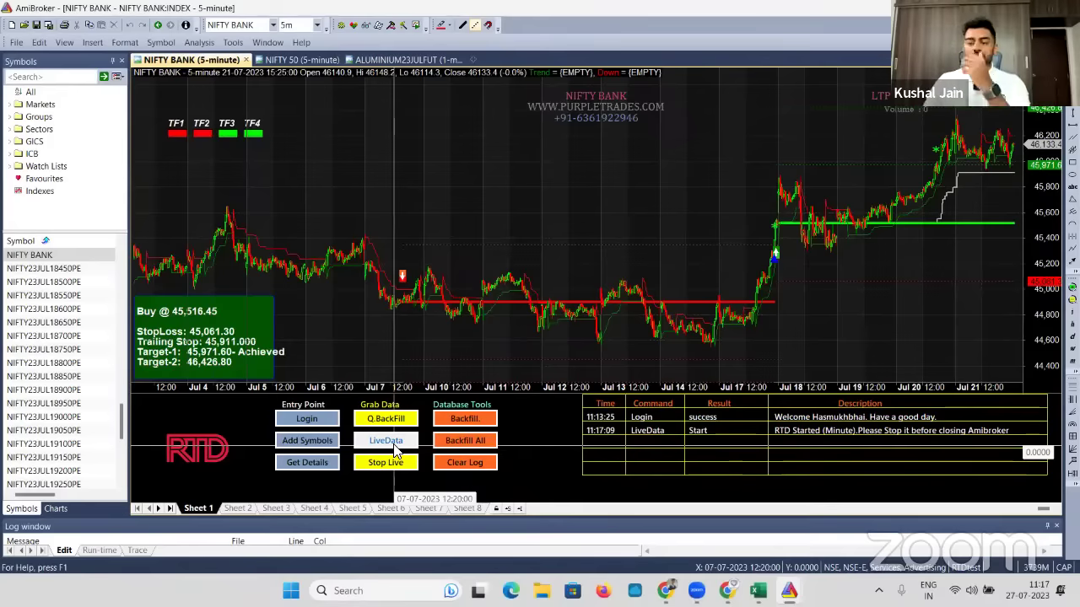
{"action": "left_click", "coordinate": [469, 419]}
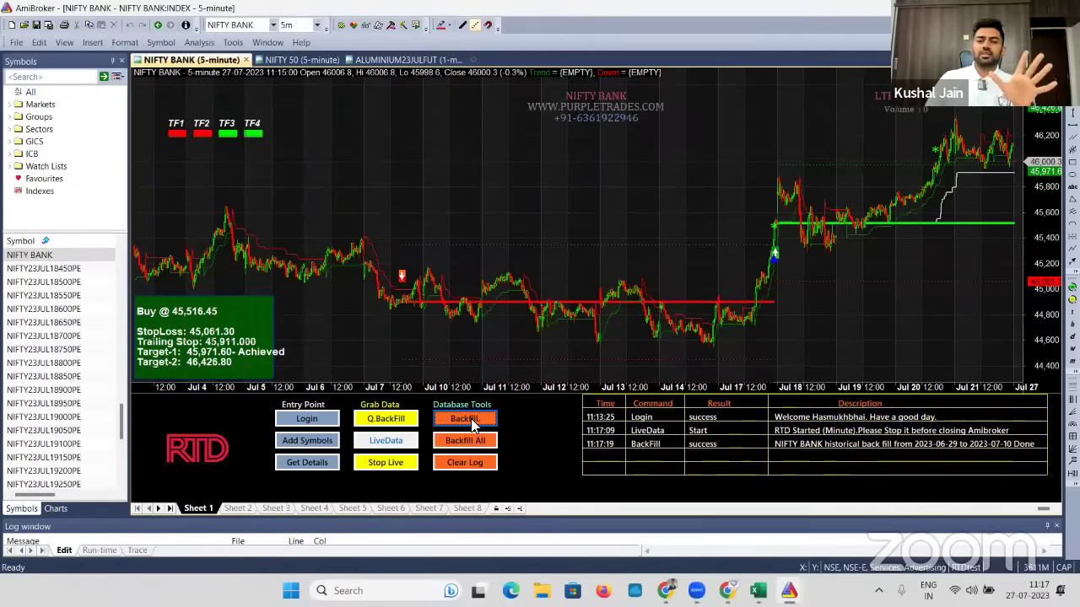
{"action": "left_click", "coordinate": [297, 61]}
{"action": "mouse_move", "coordinate": [367, 195]}
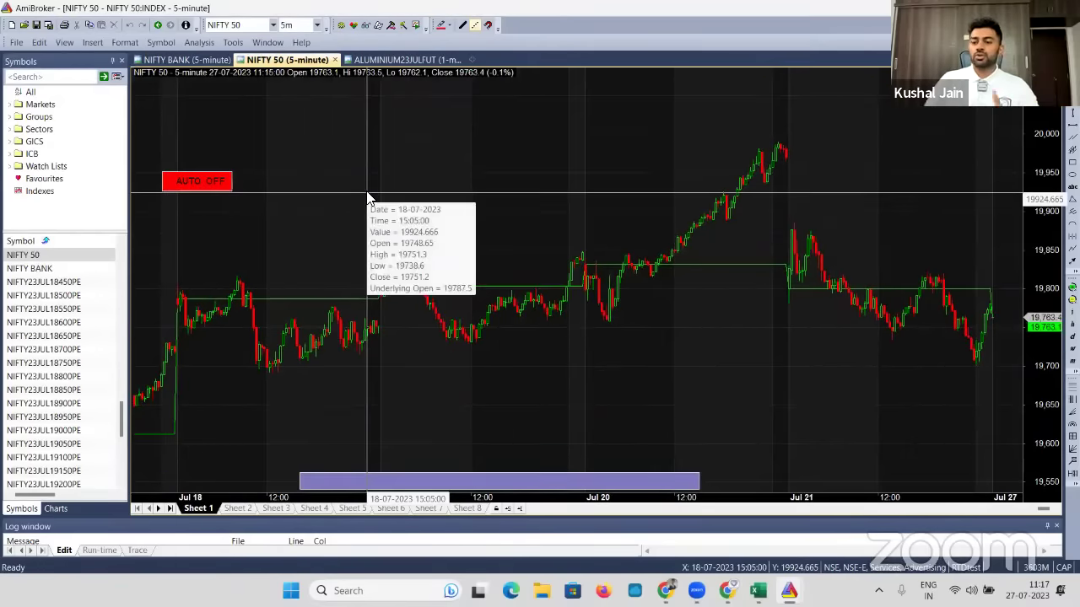
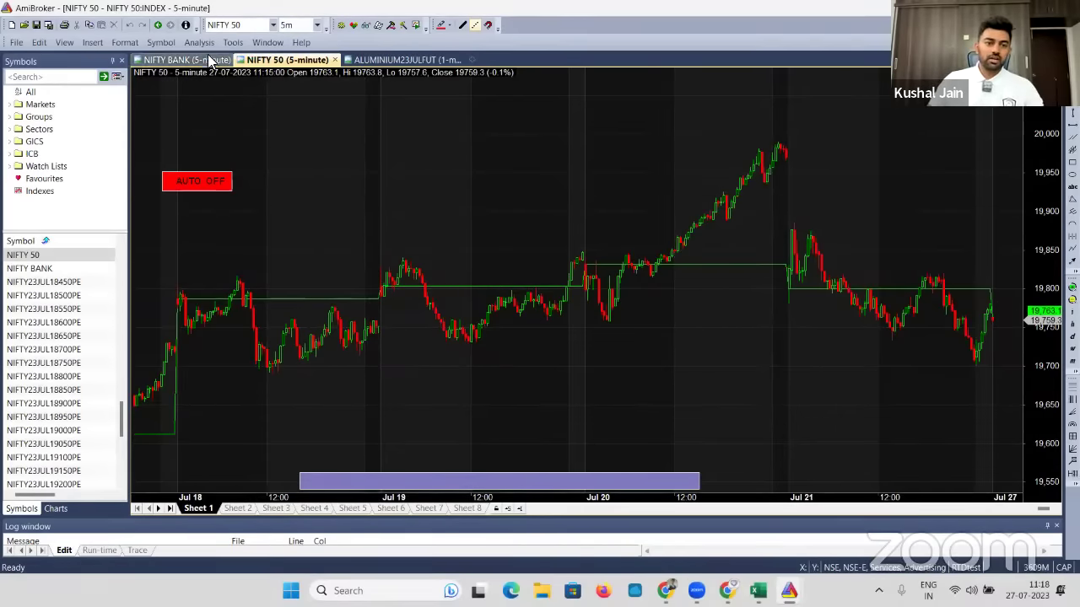
Load NIFTY 50 into the chart, run Q.BackFill for 2023-05-28 to 2023-07-27, then reopen the NIFTY 50 tab
{"action": "left_click", "coordinate": [181, 60]}
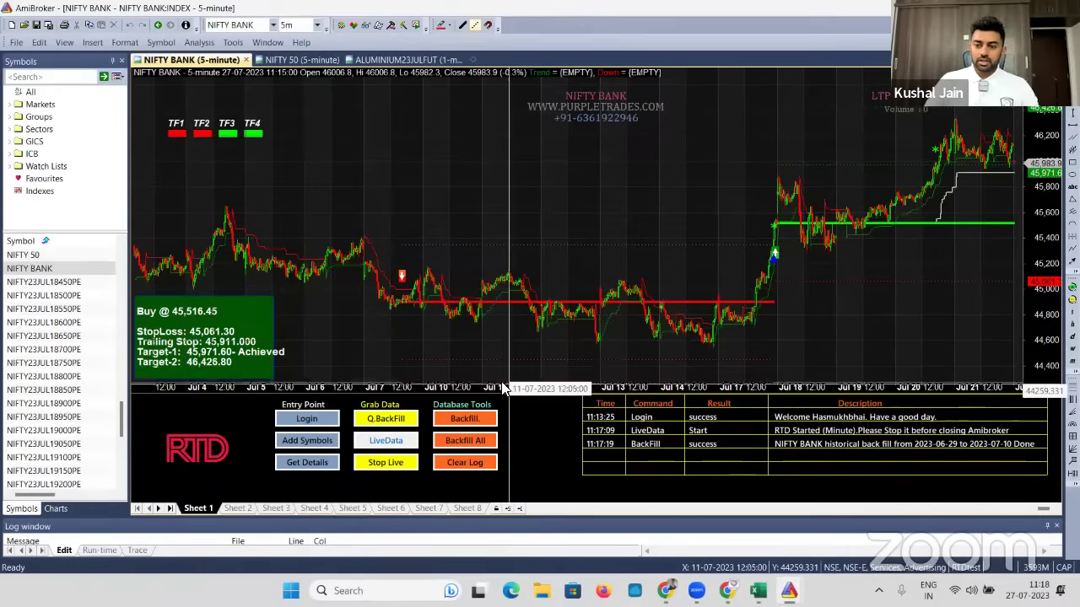
{"action": "left_click", "coordinate": [291, 60]}
{"action": "left_click", "coordinate": [209, 61]}
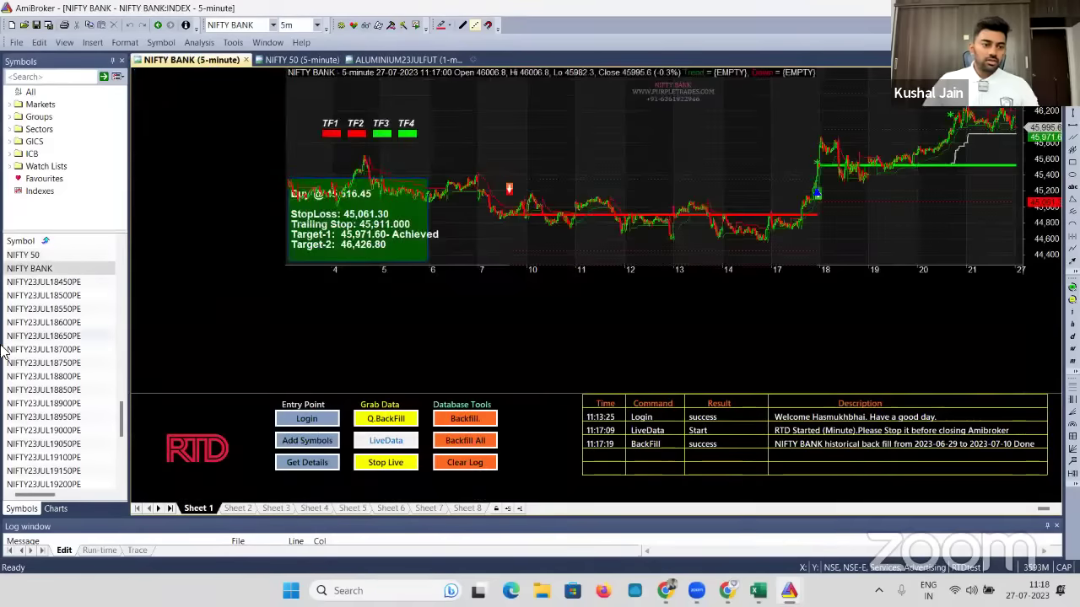
{"action": "left_click", "coordinate": [39, 255]}
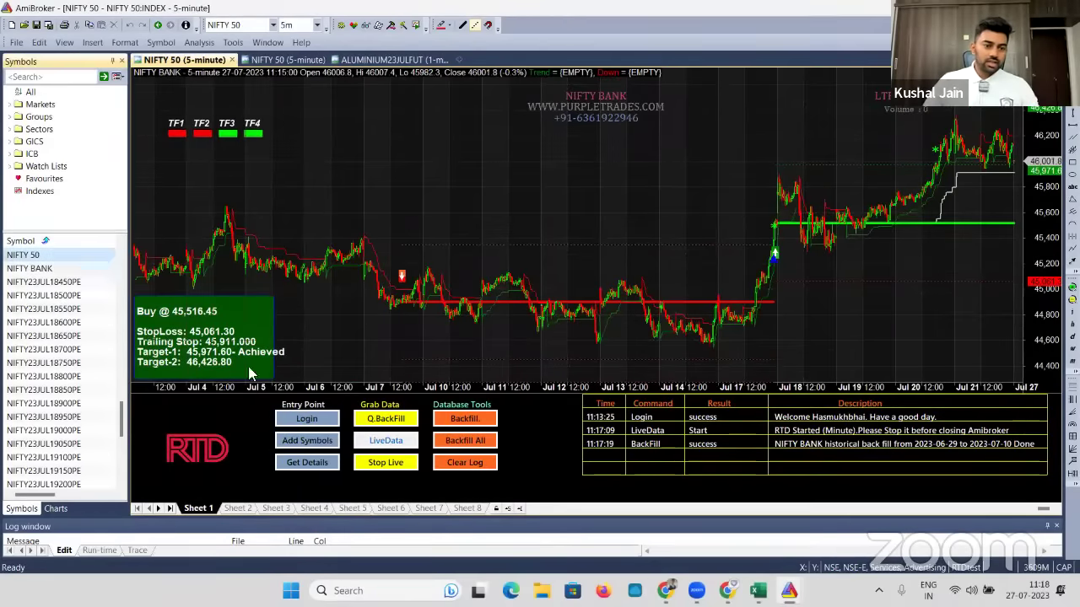
{"action": "left_click", "coordinate": [388, 419]}
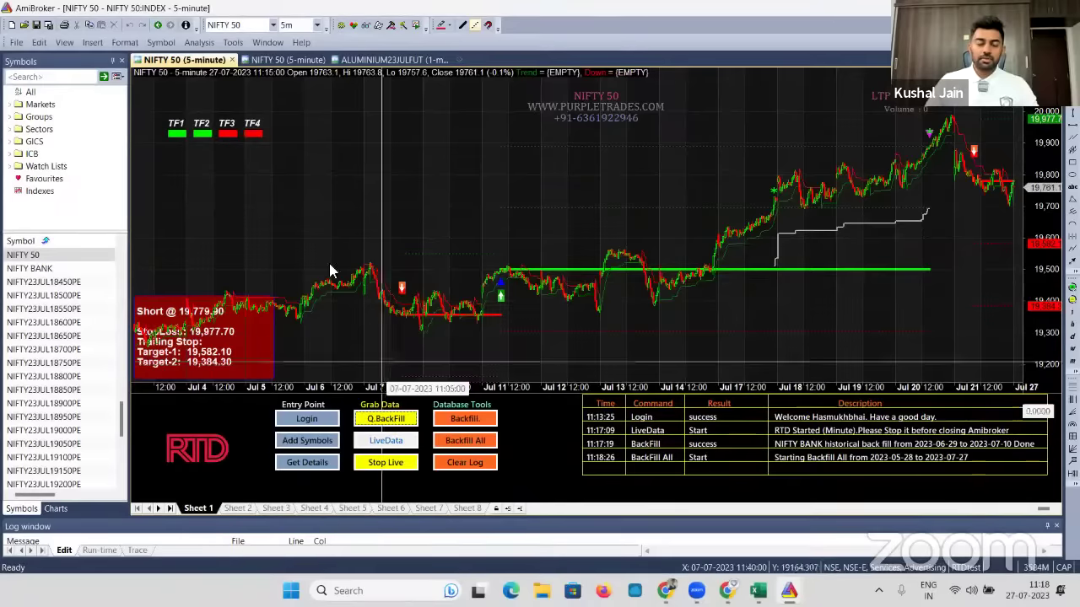
{"action": "left_click", "coordinate": [286, 60]}
Review the OptionStraddle_1.0 strategy's Parameters rows and close them with OK
{"action": "right_click", "coordinate": [436, 193]}
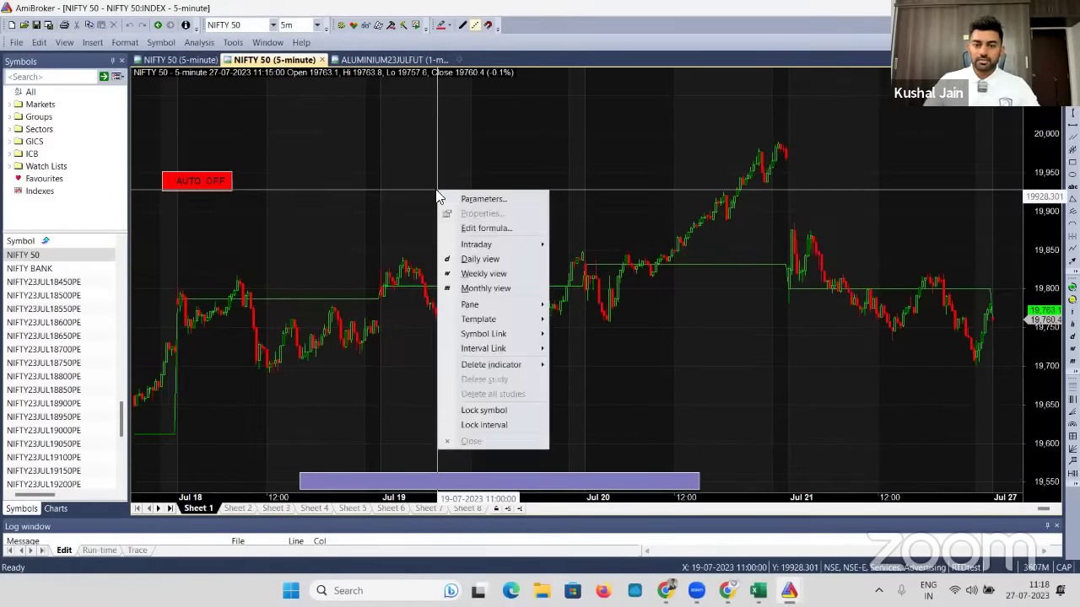
{"action": "left_click", "coordinate": [460, 198]}
{"action": "left_click_drag", "start_coordinate": [604, 296], "coordinate": [485, 327]}
{"action": "scroll", "coordinate": [483, 338], "scroll_direction": "down", "scroll_amount": 3}
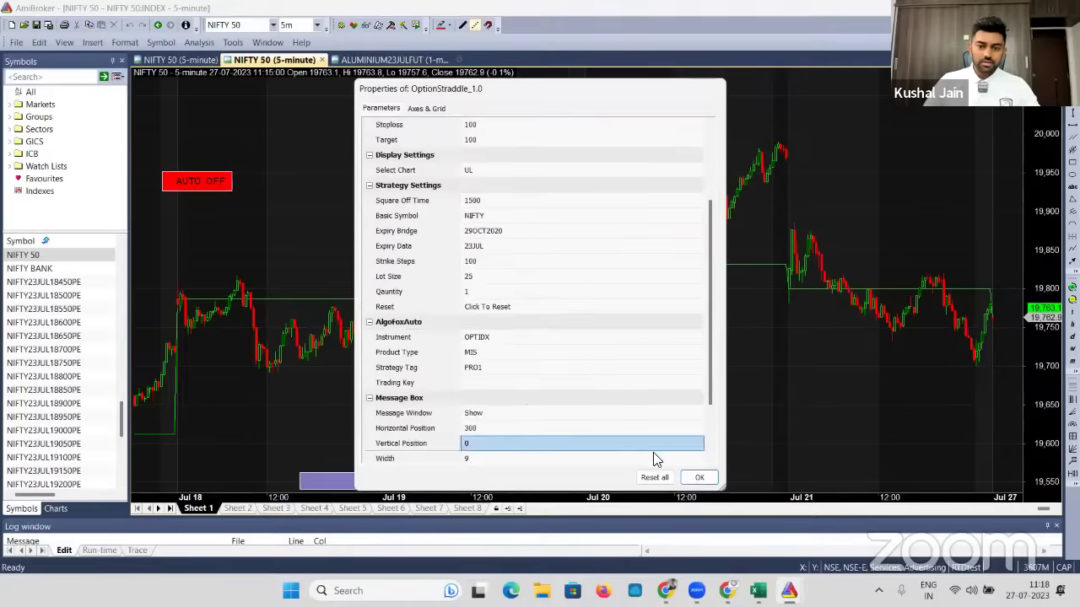
{"action": "left_click", "coordinate": [696, 478]}
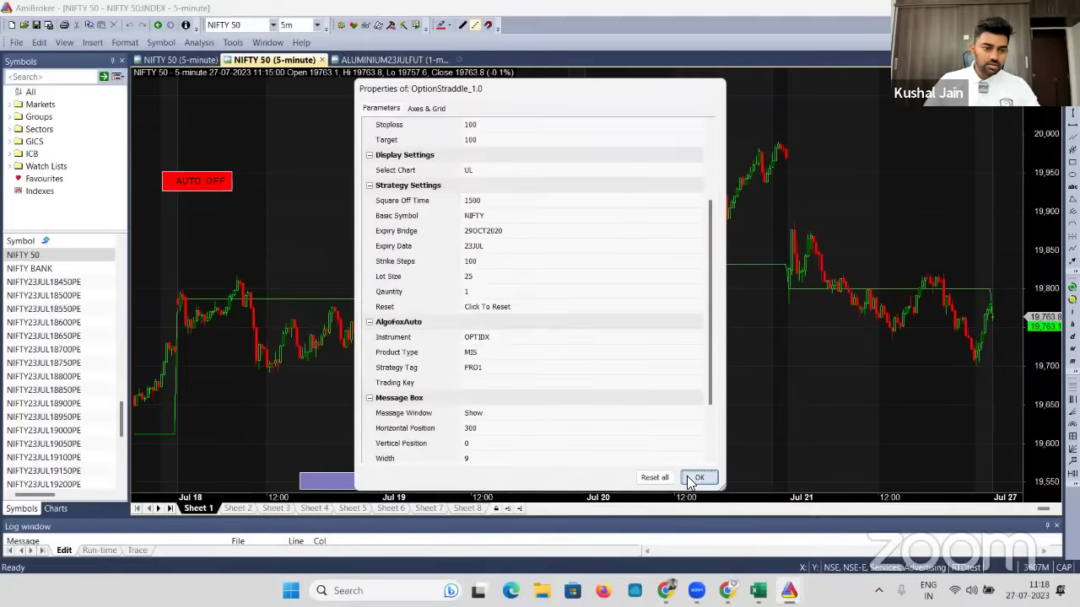
Read through the OptionStraddle_1.0 AFL code in the formula editor, then hide the editor
{"action": "right_click", "coordinate": [476, 215]}
{"action": "left_click", "coordinate": [512, 252]}
{"action": "scroll", "coordinate": [333, 287], "scroll_direction": "down", "scroll_amount": 20}
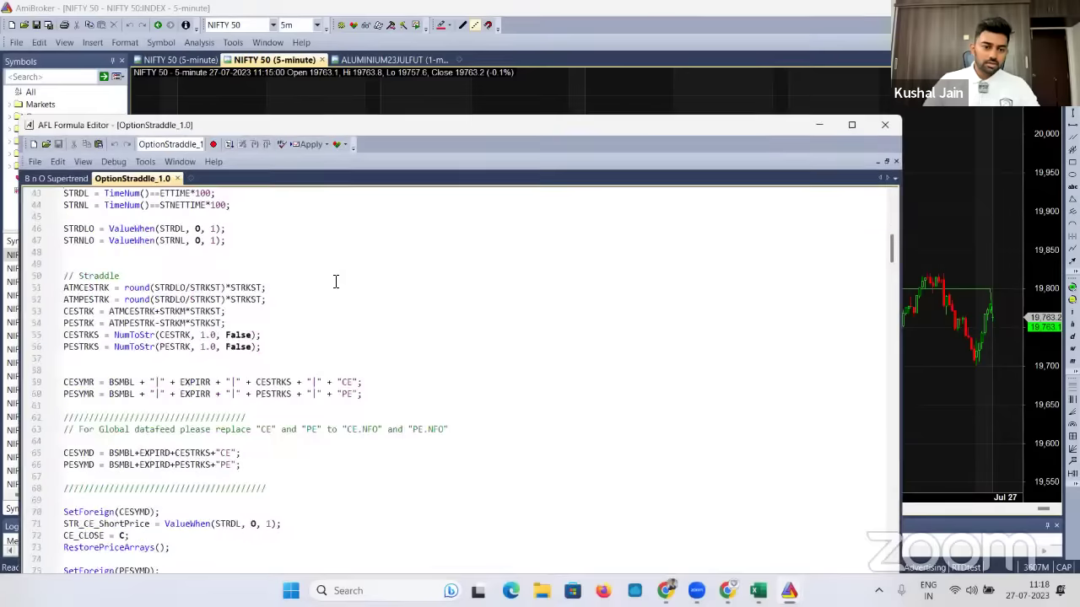
{"action": "scroll", "coordinate": [331, 293], "scroll_direction": "up", "scroll_amount": 7}
{"action": "scroll", "coordinate": [331, 293], "scroll_direction": "up", "scroll_amount": 15}
{"action": "scroll", "coordinate": [331, 293], "scroll_direction": "down", "scroll_amount": 8}
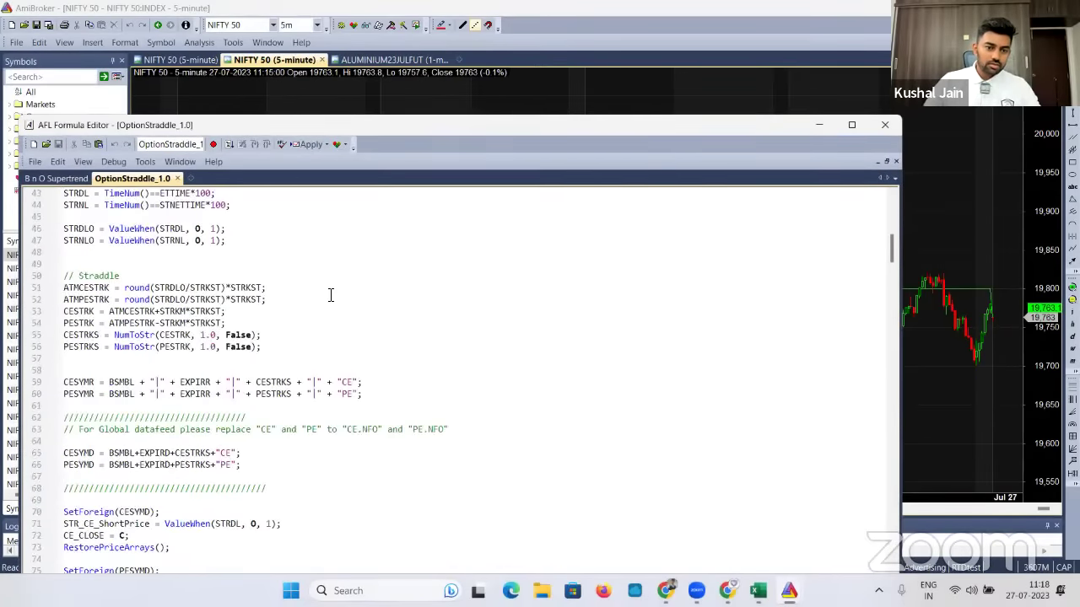
{"action": "scroll", "coordinate": [331, 294], "scroll_direction": "down", "scroll_amount": 7}
{"action": "scroll", "coordinate": [331, 294], "scroll_direction": "down", "scroll_amount": 14}
{"action": "scroll", "coordinate": [330, 294], "scroll_direction": "up", "scroll_amount": 5}
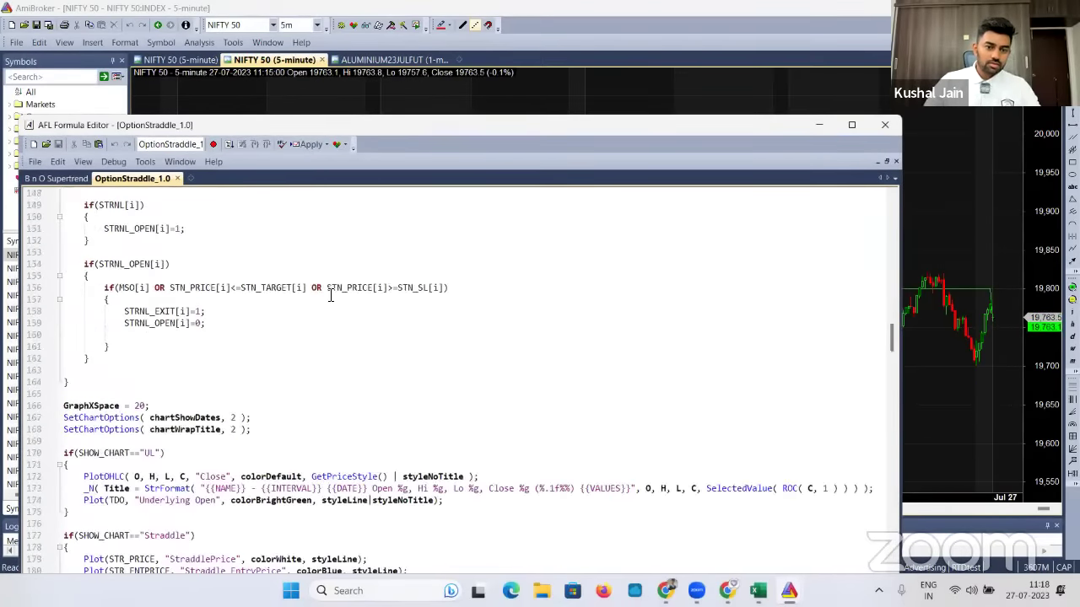
{"action": "scroll", "coordinate": [330, 294], "scroll_direction": "down", "scroll_amount": 12}
{"action": "scroll", "coordinate": [331, 295], "scroll_direction": "down", "scroll_amount": 20}
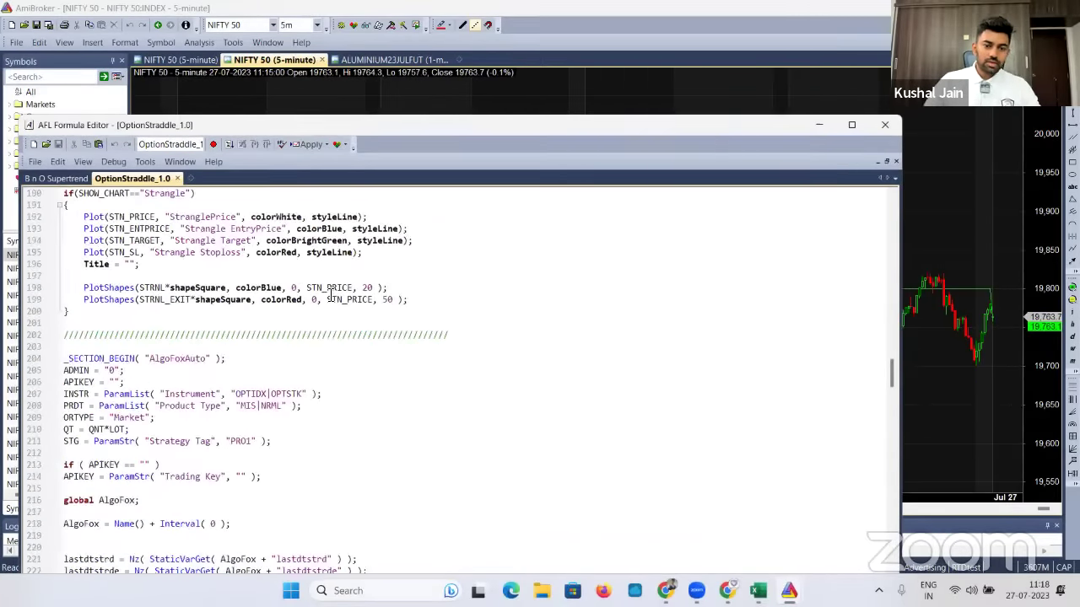
{"action": "scroll", "coordinate": [552, 278], "scroll_direction": "down", "scroll_amount": 20}
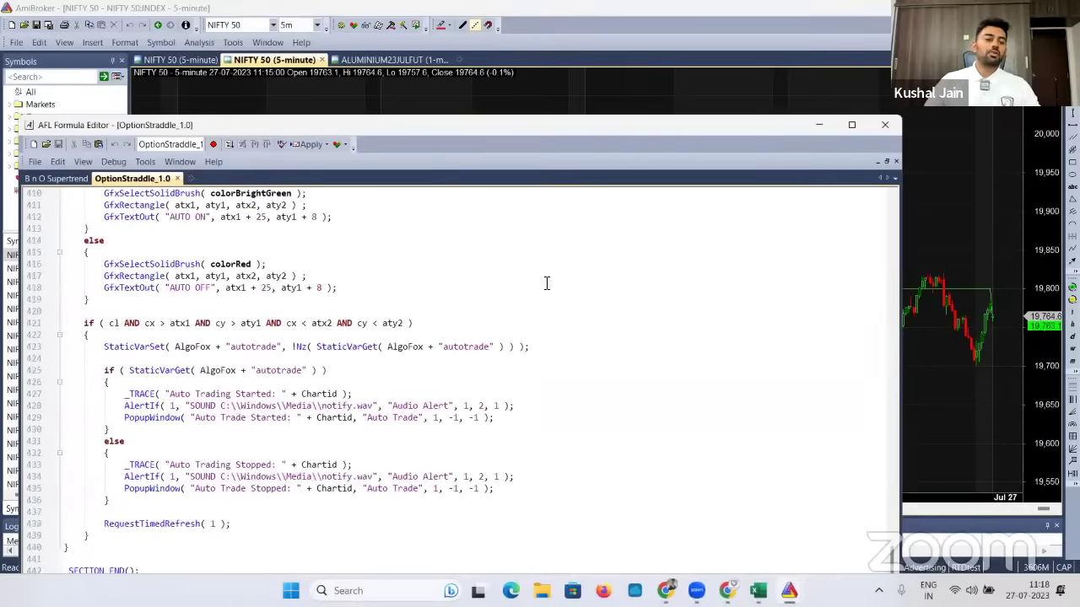
{"action": "scroll", "coordinate": [547, 283], "scroll_direction": "up", "scroll_amount": 20}
{"action": "scroll", "coordinate": [547, 283], "scroll_direction": "up", "scroll_amount": 20}
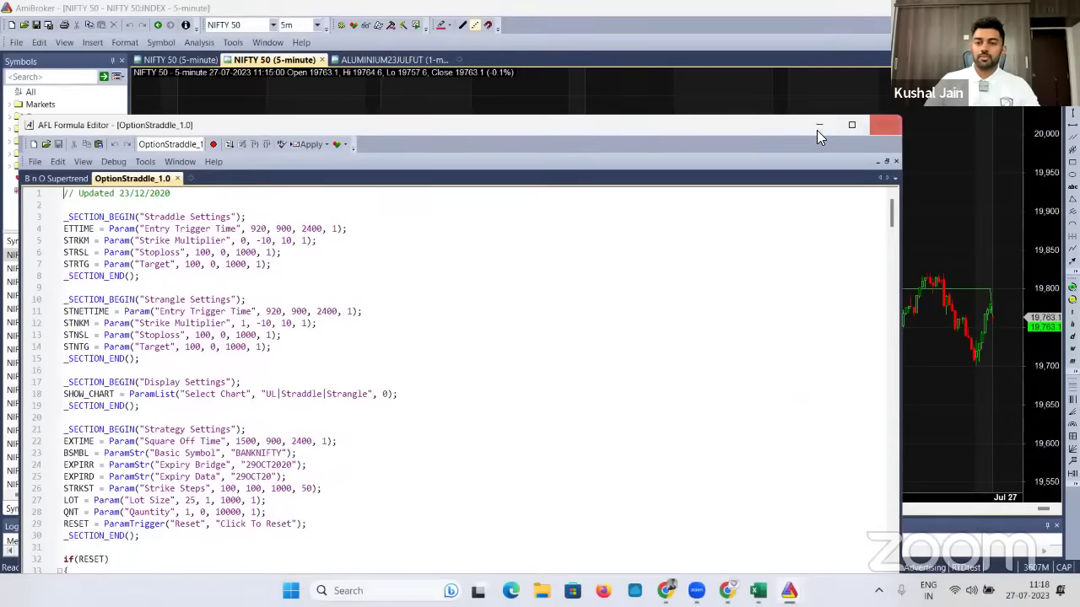
{"action": "left_click", "coordinate": [817, 127]}
{"action": "right_click", "coordinate": [614, 189]}
{"action": "left_click", "coordinate": [654, 194]}
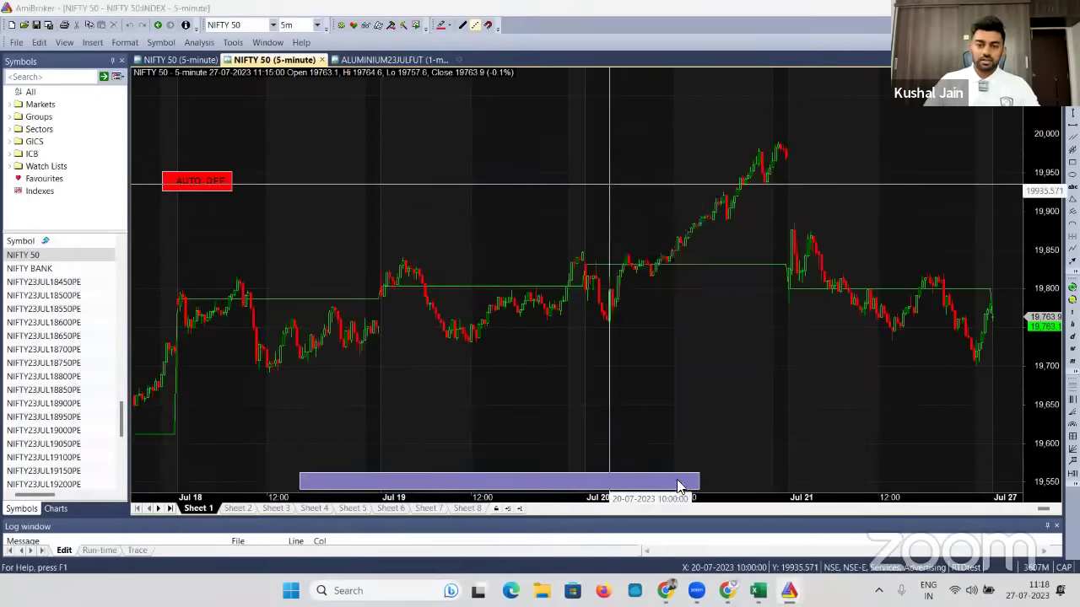
{"action": "left_click", "coordinate": [477, 144]}
{"action": "left_click_drag", "start_coordinate": [478, 144], "coordinate": [474, 300]}
{"action": "left_click", "coordinate": [474, 296]}
{"action": "left_click", "coordinate": [485, 316]}
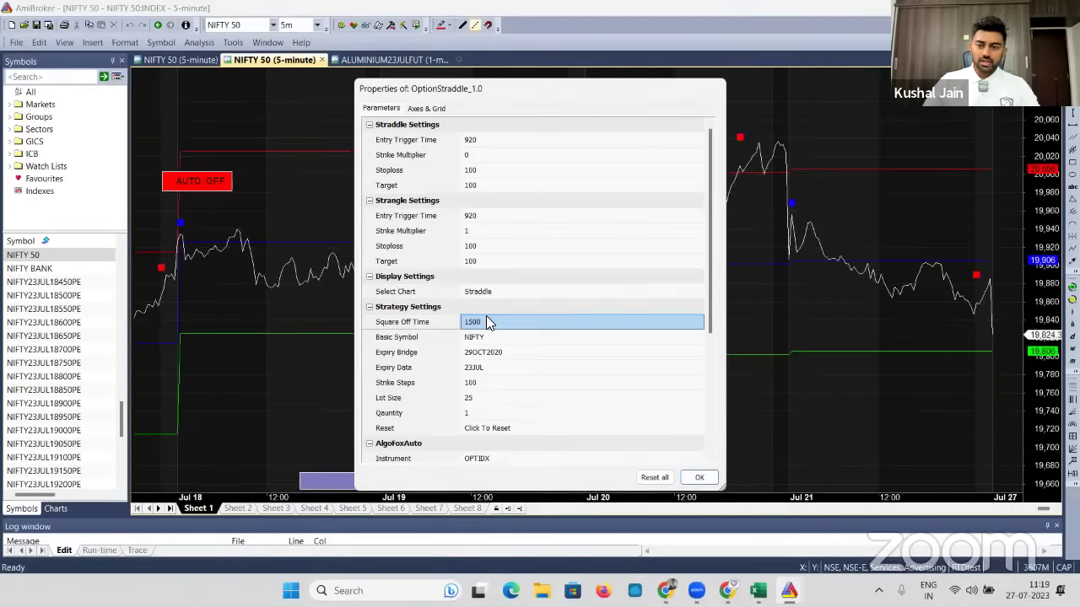
{"action": "left_click", "coordinate": [487, 291]}
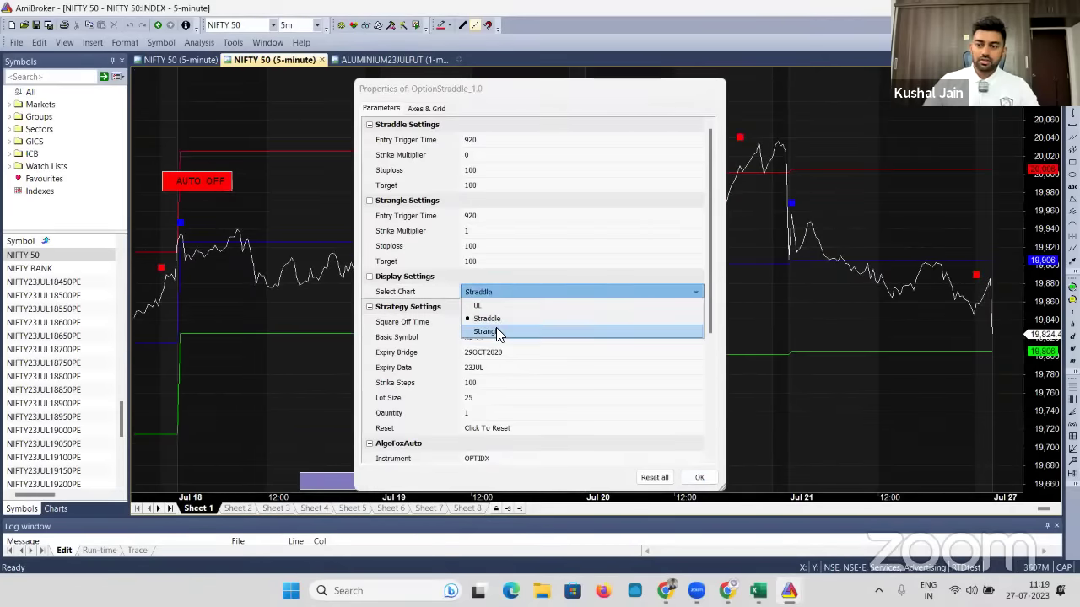
{"action": "left_click", "coordinate": [496, 328]}
{"action": "left_click", "coordinate": [491, 292]}
{"action": "left_click", "coordinate": [496, 307]}
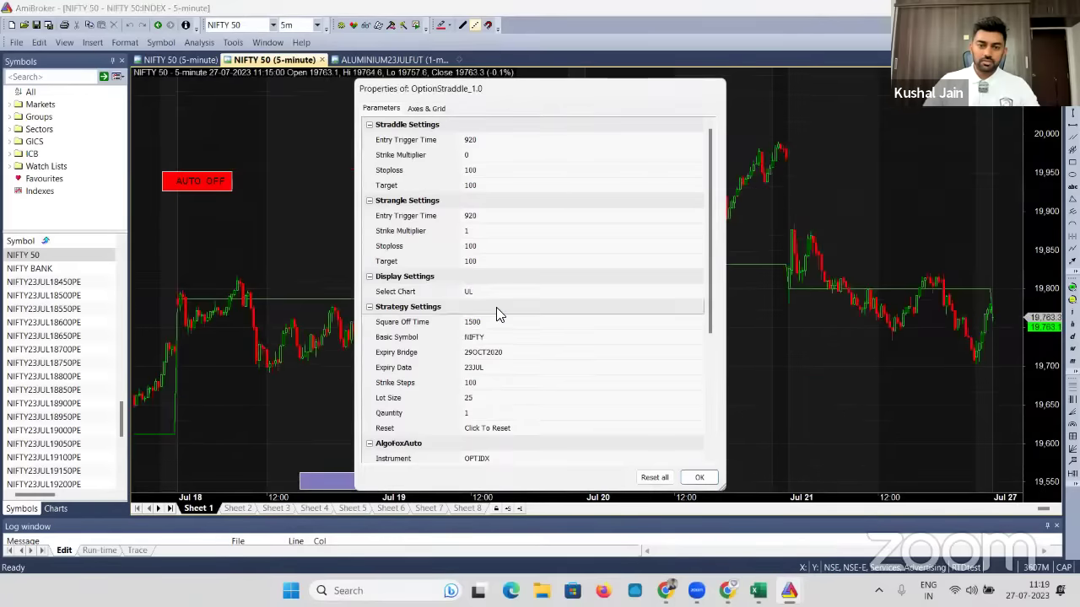
{"action": "left_click", "coordinate": [503, 336]}
{"action": "left_click", "coordinate": [505, 353]}
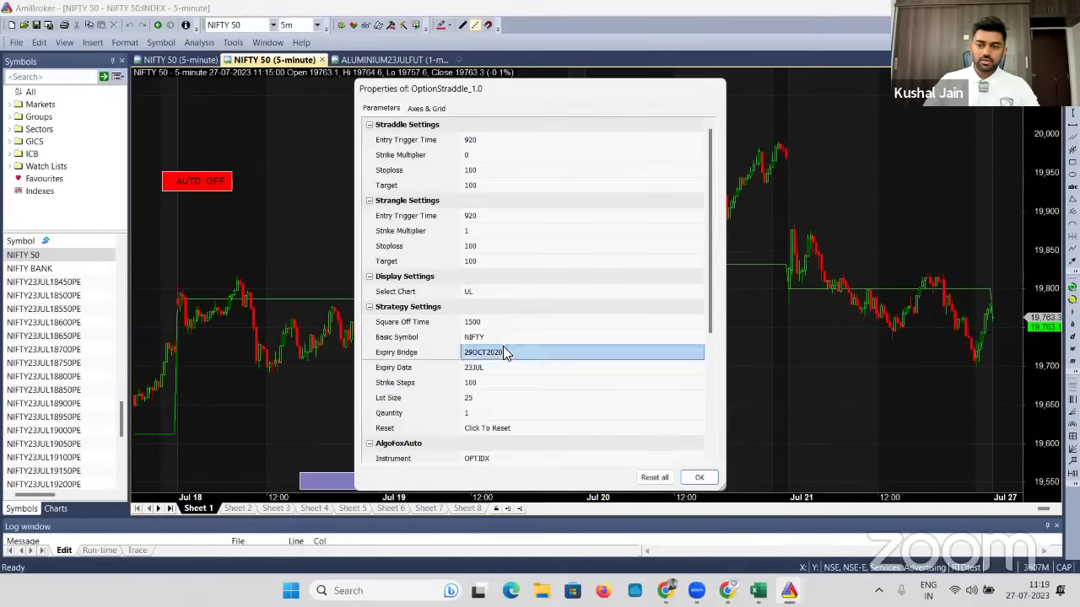
{"action": "left_click", "coordinate": [699, 478]}
{"action": "scroll", "coordinate": [61, 351], "scroll_direction": "down", "scroll_amount": 6}
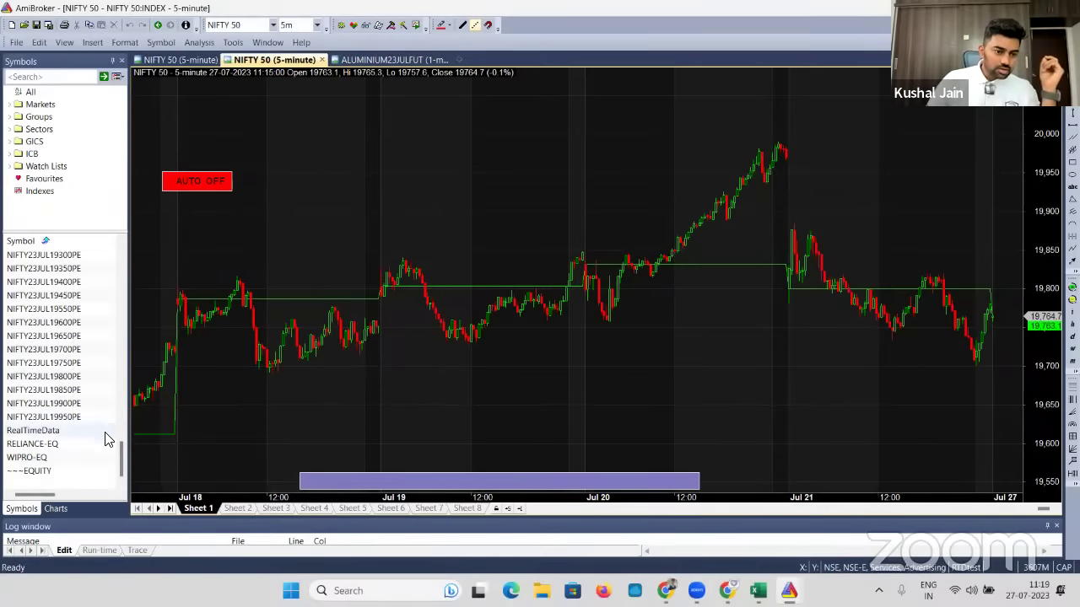
Browse NIFTY option charts from NIFTY23JUL19950PE to NIFTY23JUL18550PE, then return to NIFTY 50 and Fyers
{"action": "mouse_move", "coordinate": [119, 460]}
{"action": "left_mouse_down"}
{"action": "mouse_move", "coordinate": [135, 426]}
{"action": "mouse_move", "coordinate": [144, 255]}
{"action": "mouse_move", "coordinate": [152, 450]}
{"action": "mouse_move", "coordinate": [127, 474]}
{"action": "left_mouse_up"}
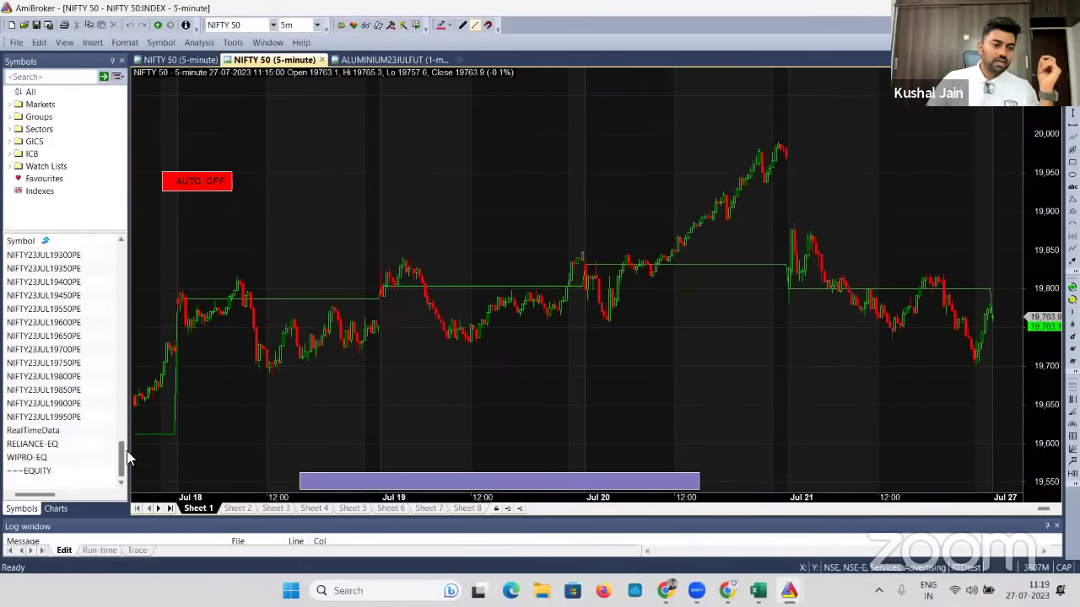
{"action": "left_click", "coordinate": [76, 419]}
{"action": "key", "text": "Up"}
{"action": "key", "text": "Up"}
{"action": "key", "text": "Up"}
{"action": "key", "text": "Up"}
{"action": "key", "text": "Up"}
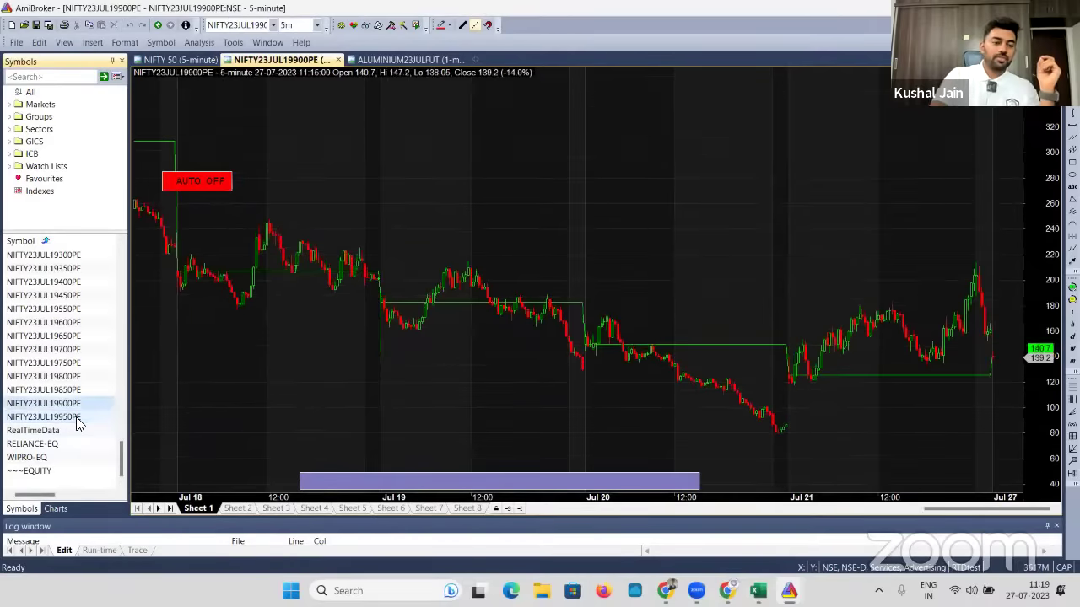
{"action": "key", "text": "Up"}
{"action": "key", "text": "Up"}
{"action": "key", "text": "Up"}
{"action": "key", "text": "Up"}
{"action": "key", "text": "Up"}
{"action": "key", "text": "Up"}
{"action": "key", "text": "Up"}
{"action": "key", "text": "Up"}
{"action": "key", "text": "Up"}
{"action": "key", "text": "Up"}
{"action": "key", "text": "Up"}
{"action": "key", "text": "Up"}
{"action": "key", "text": "Up"}
{"action": "key", "text": "Up"}
{"action": "key", "text": "Up"}
{"action": "key", "text": "Up"}
{"action": "key", "text": "Up"}
{"action": "key", "text": "Up"}
{"action": "key", "text": "Up"}
{"action": "key", "text": "Up"}
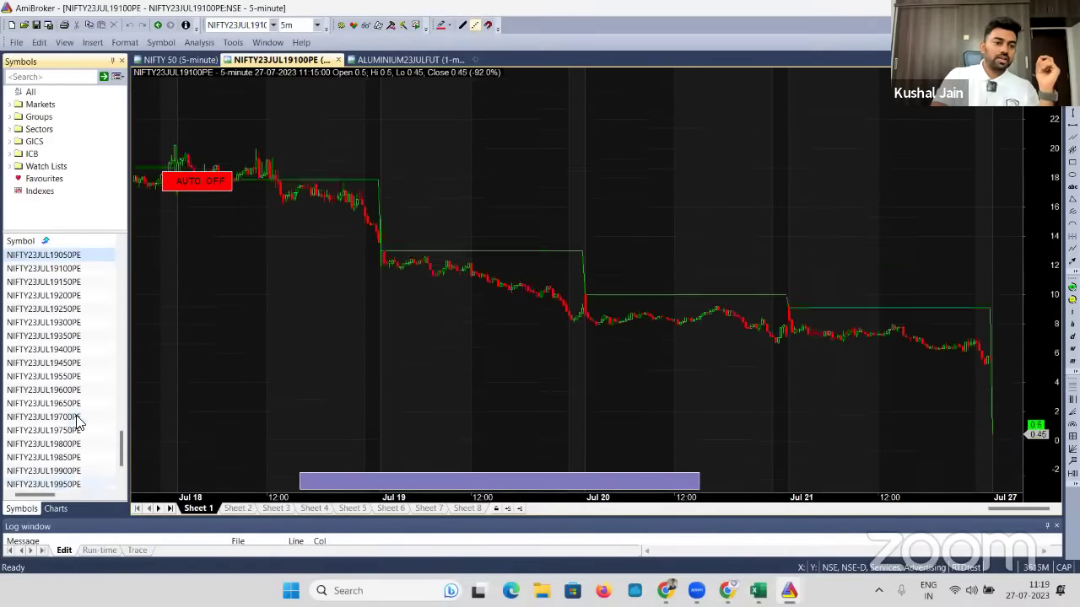
{"action": "key", "text": "Down"}
{"action": "key", "text": "Down"}
{"action": "key", "text": "Down"}
{"action": "key", "text": "Down"}
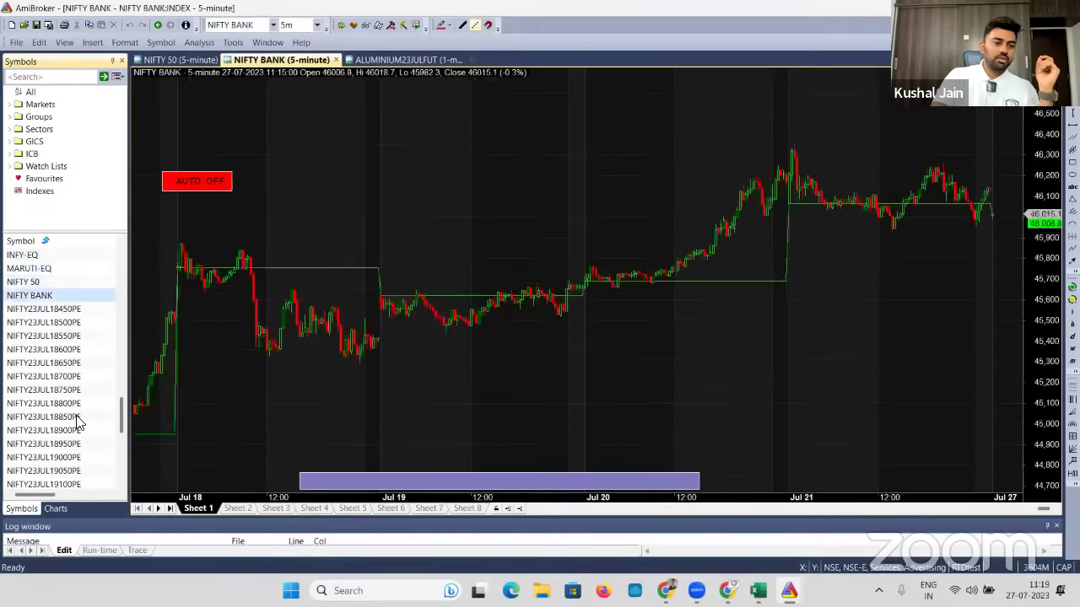
{"action": "left_click", "coordinate": [191, 60]}
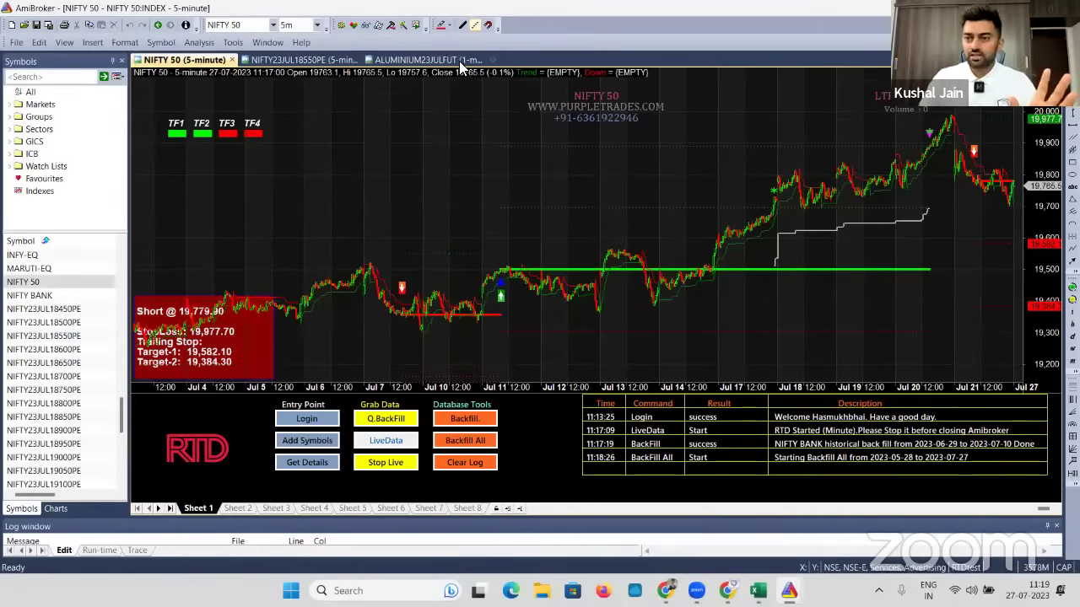
{"action": "key", "text": "alt+Tab"}
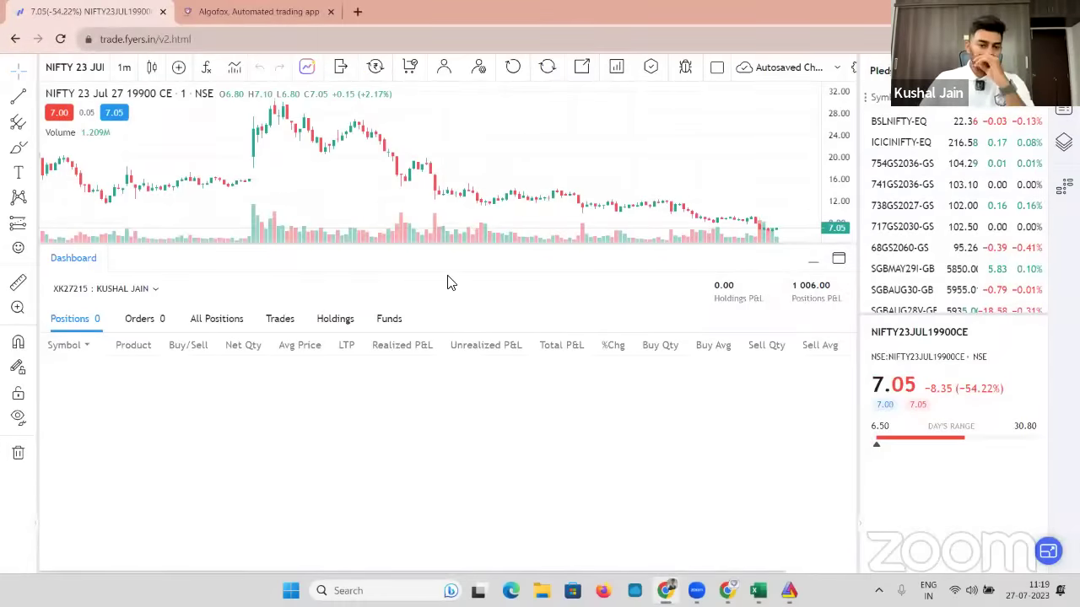
Enlarge the NIFTY 19900 CE chart over the Dashboard and open a new browser tab
{"action": "left_click_drag", "start_coordinate": [437, 253], "coordinate": [443, 379]}
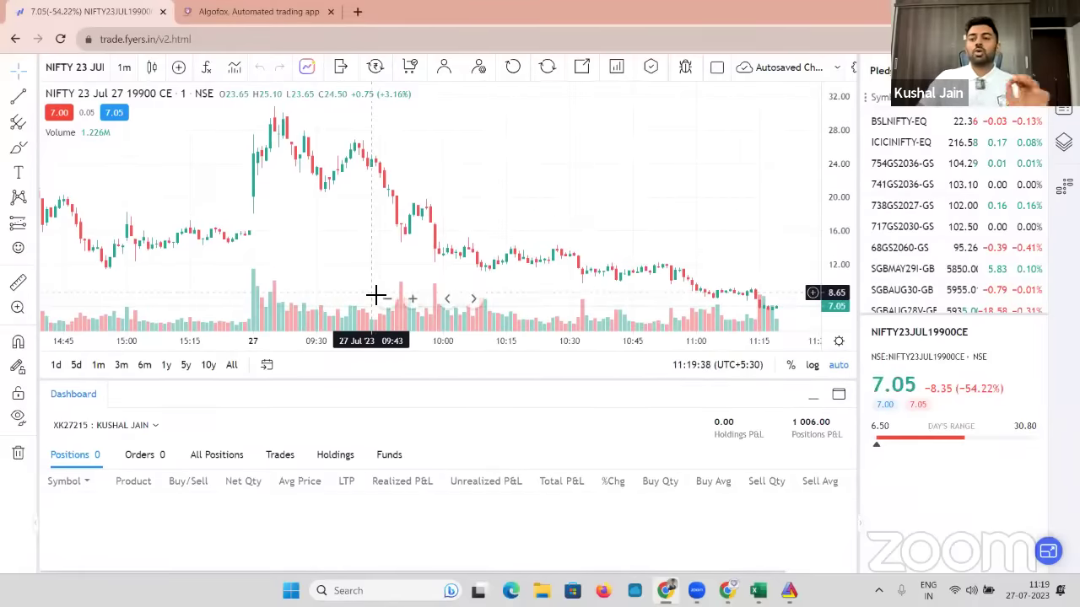
{"action": "key", "text": "ctrl+t"}
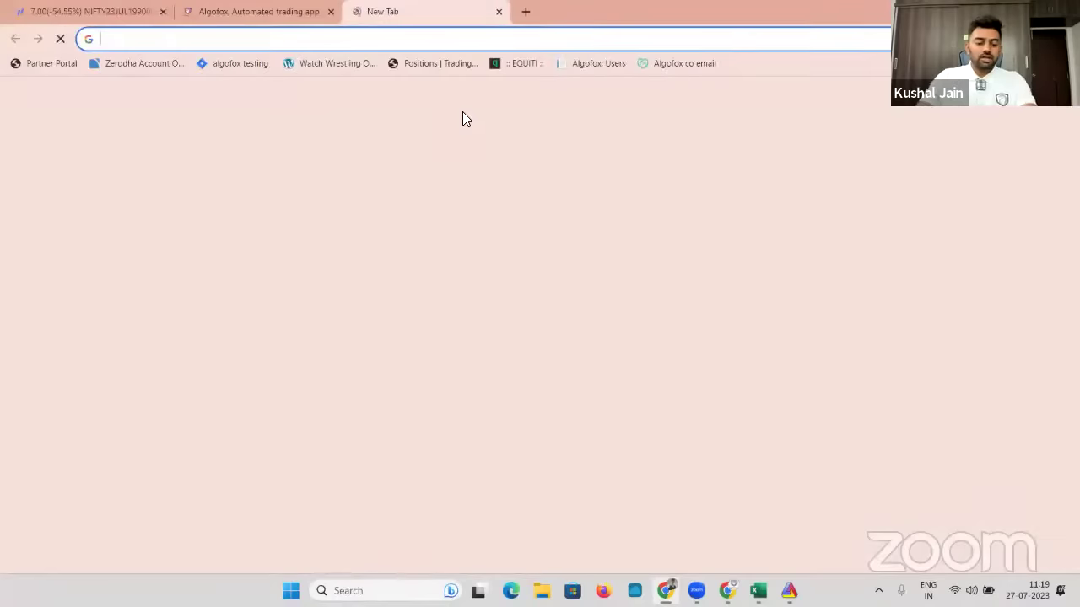
Go to Chartink, log in with the saved account, and start a new scan in Stock Screener
{"action": "type", "text": "CHART"}
{"action": "key", "text": "Down"}
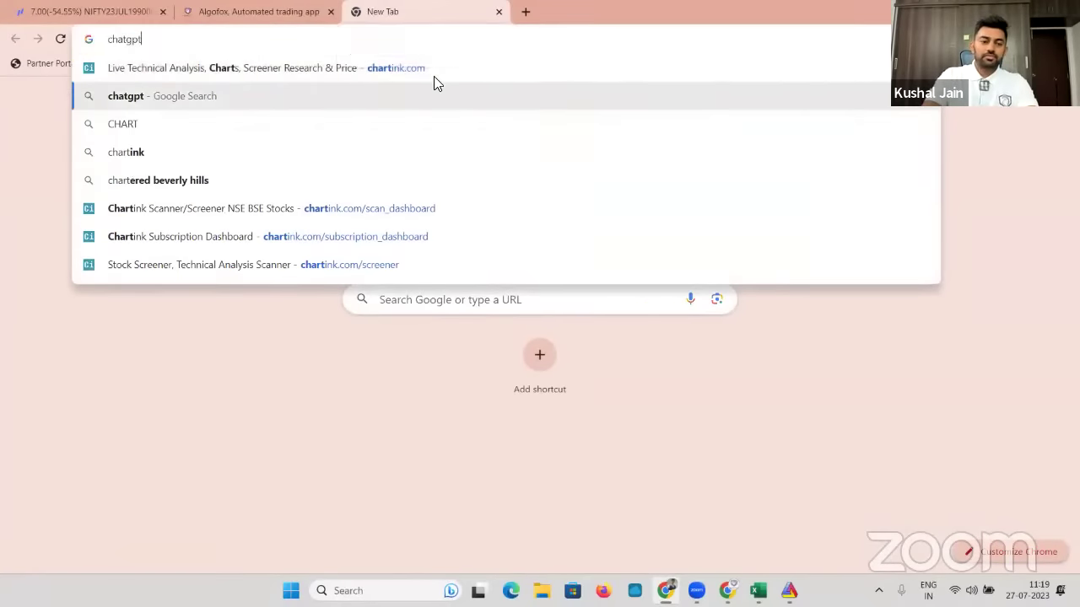
{"action": "left_click", "coordinate": [434, 76]}
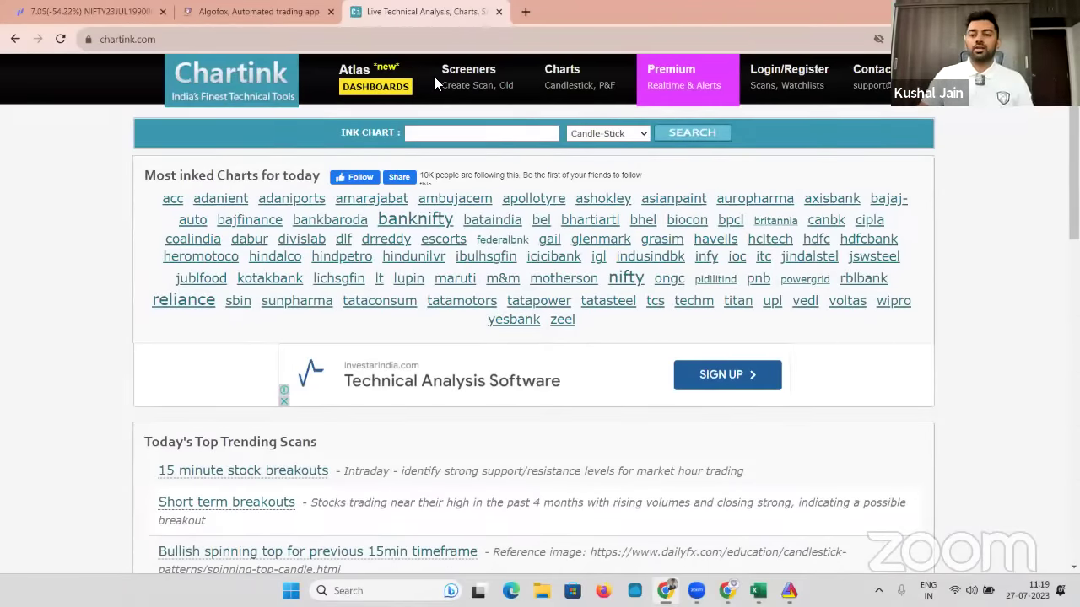
{"action": "left_click", "coordinate": [767, 77]}
{"action": "left_click", "coordinate": [545, 177]}
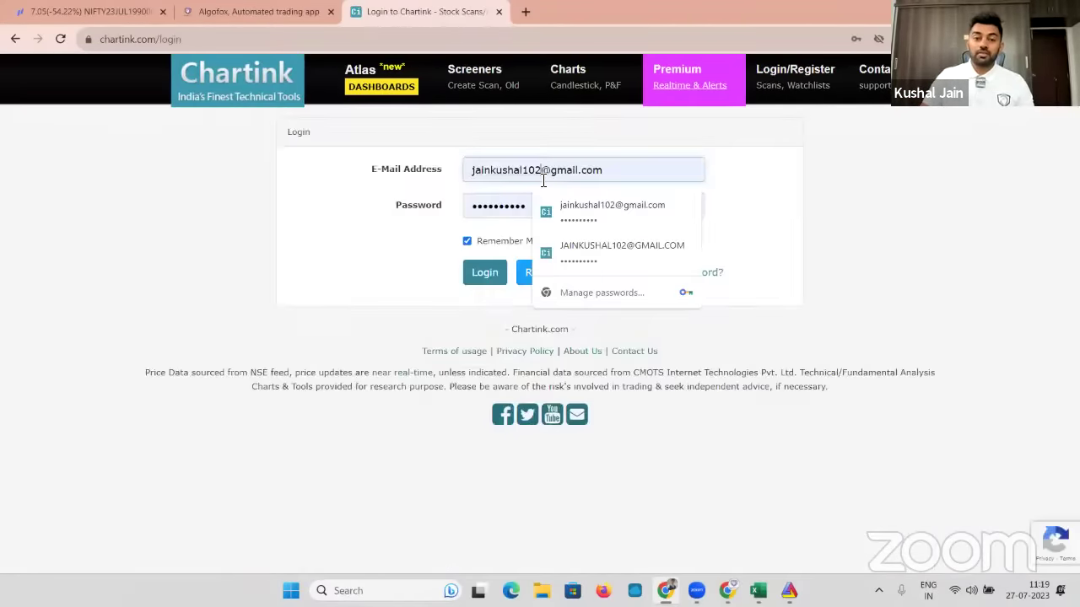
{"action": "left_click", "coordinate": [481, 272]}
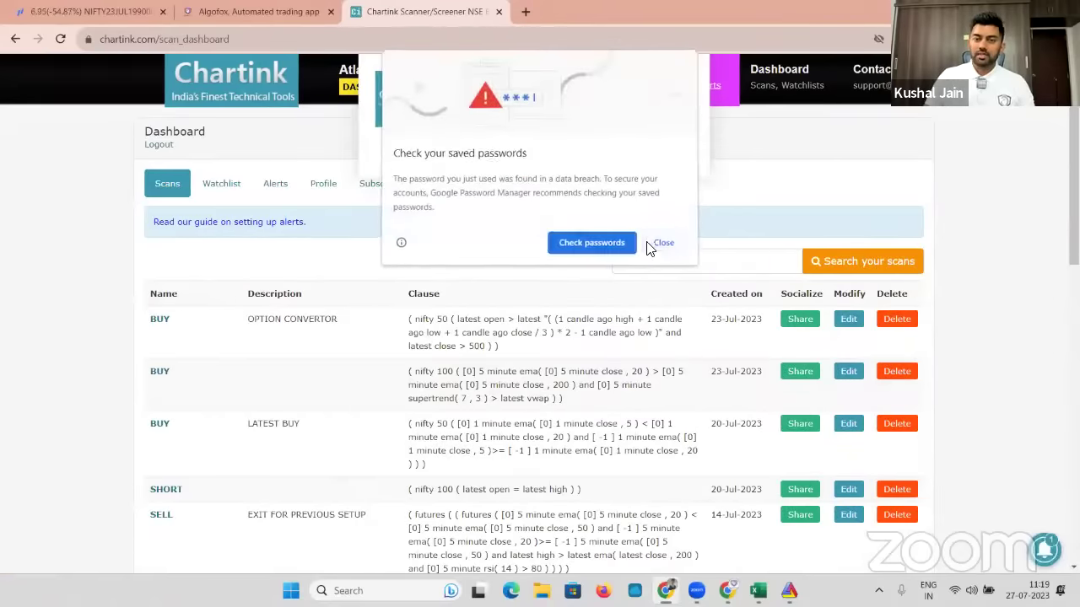
{"action": "left_click", "coordinate": [658, 243]}
{"action": "left_click", "coordinate": [540, 151]}
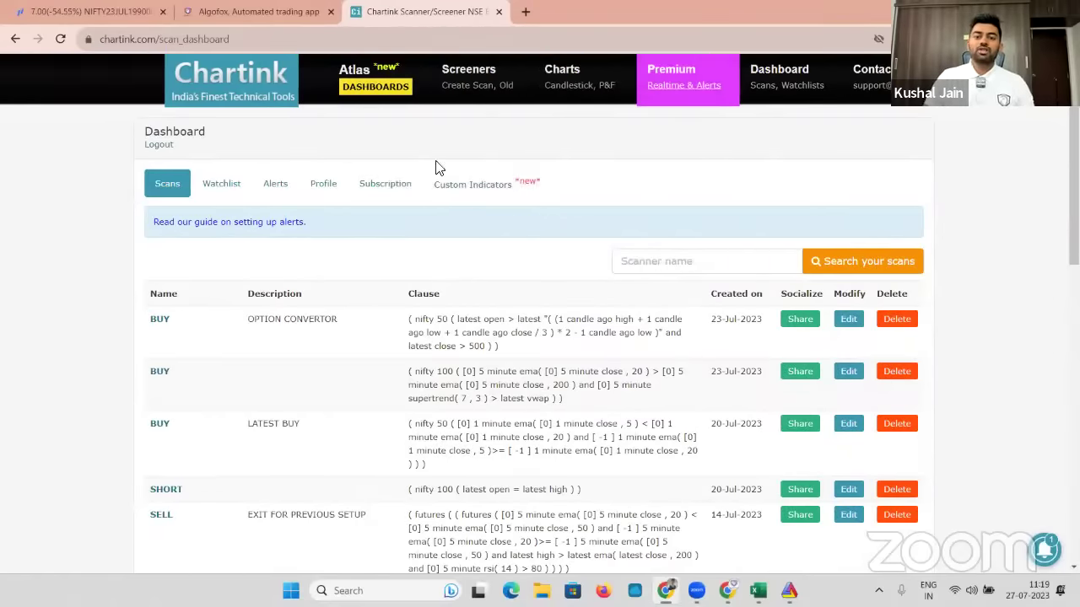
{"action": "left_click", "coordinate": [461, 95]}
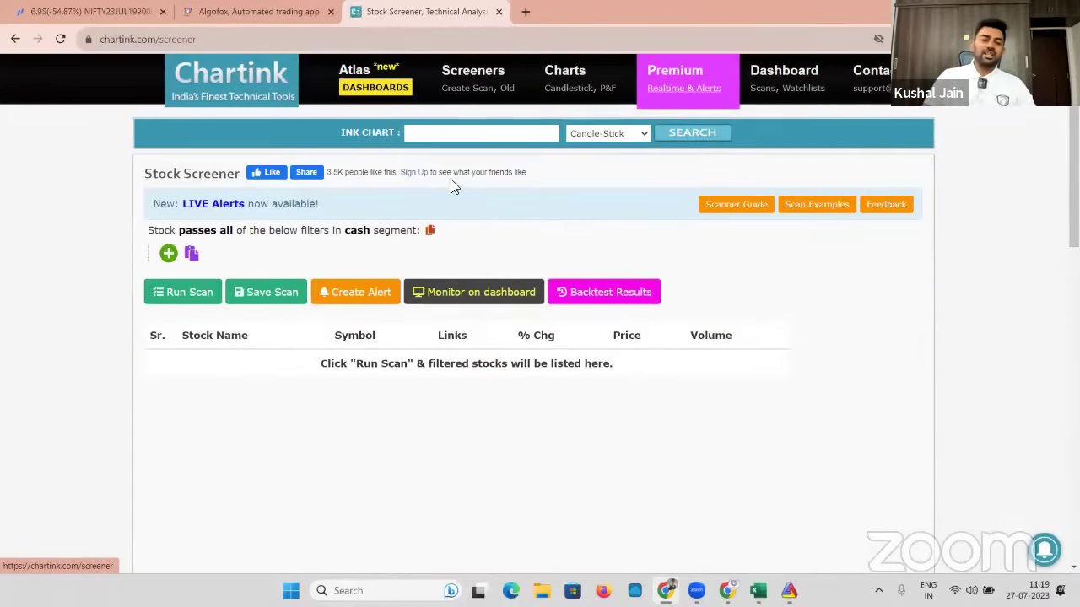
Set the segment to nifty 200 and add a filter: Latest Low less than or equal to Latest Open
{"action": "left_click", "coordinate": [357, 231]}
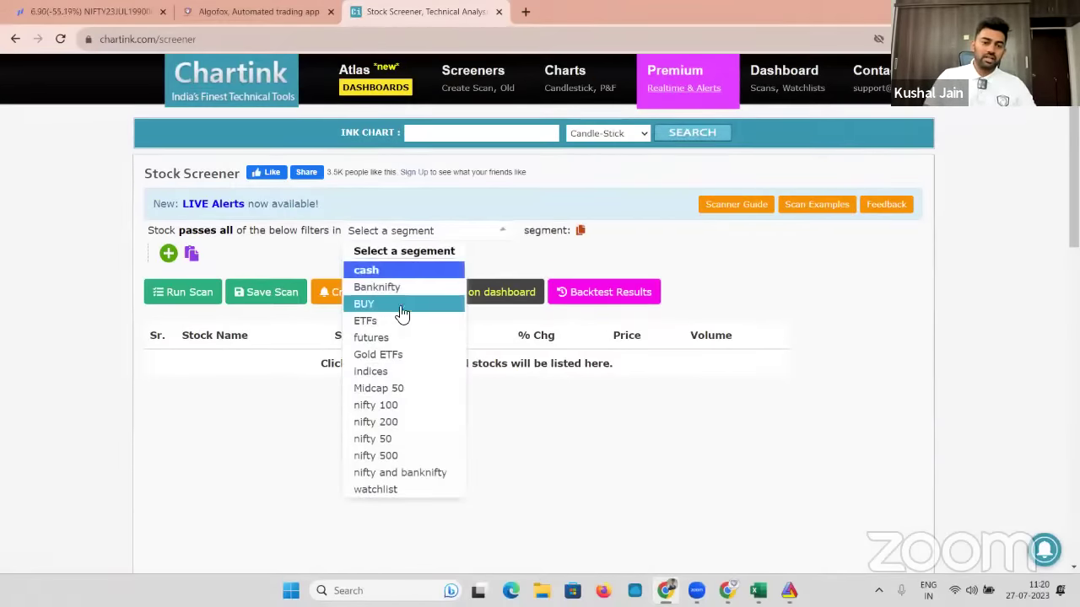
{"action": "left_click", "coordinate": [381, 422]}
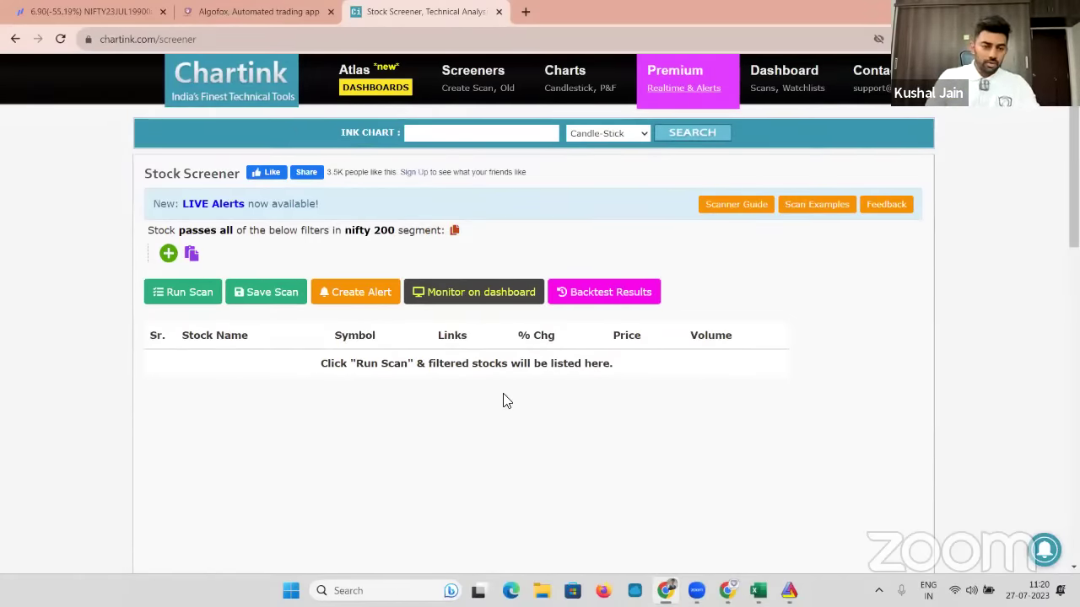
{"action": "left_click", "coordinate": [169, 254]}
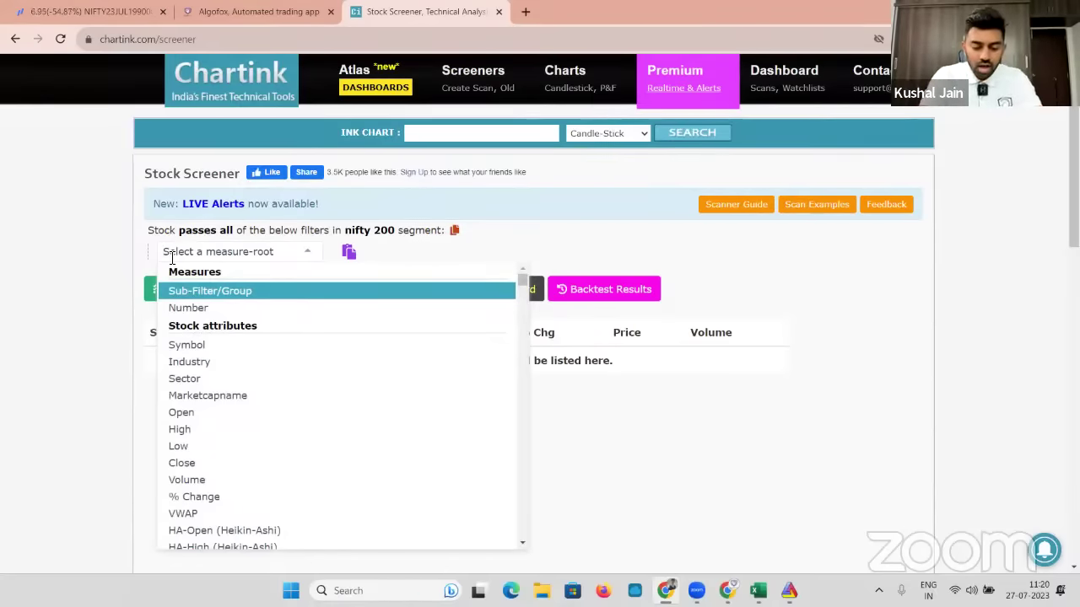
{"action": "type", "text": "Low"}
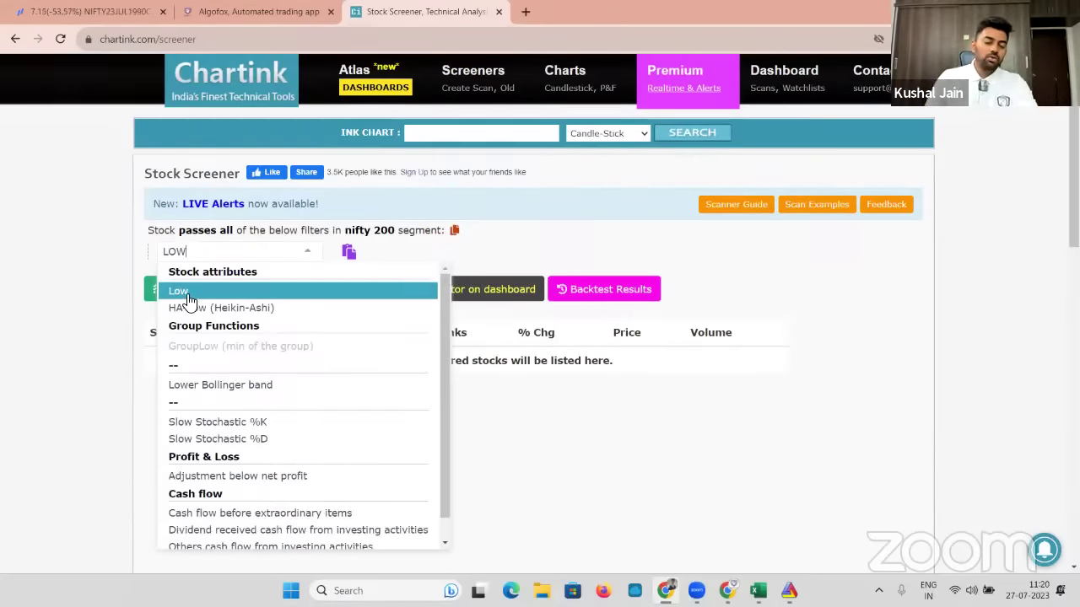
{"action": "left_click", "coordinate": [187, 293]}
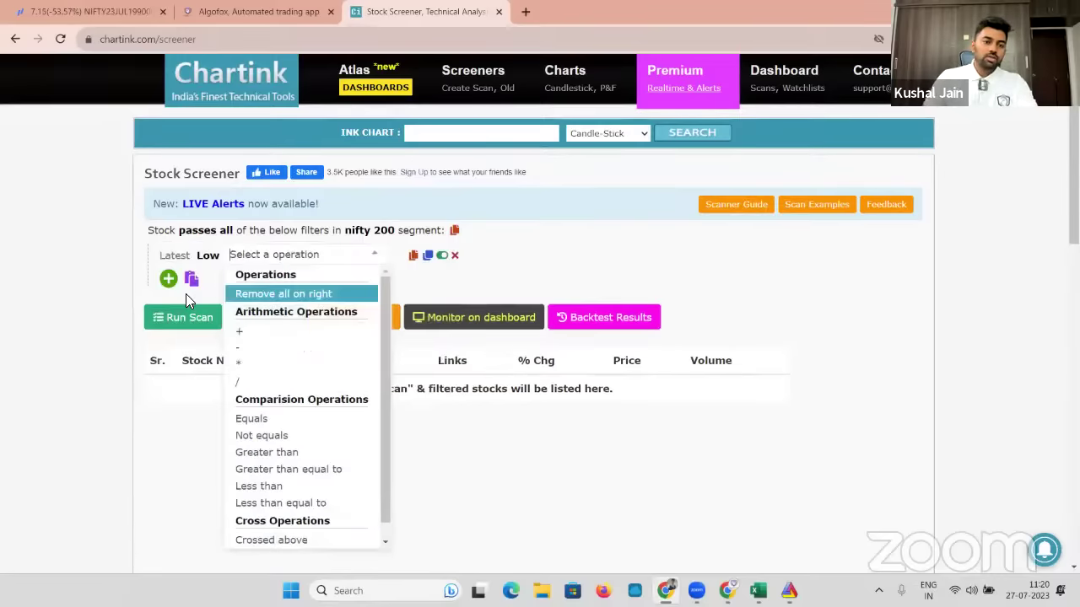
{"action": "left_click", "coordinate": [272, 502]}
{"action": "type", "text": "OPE"}
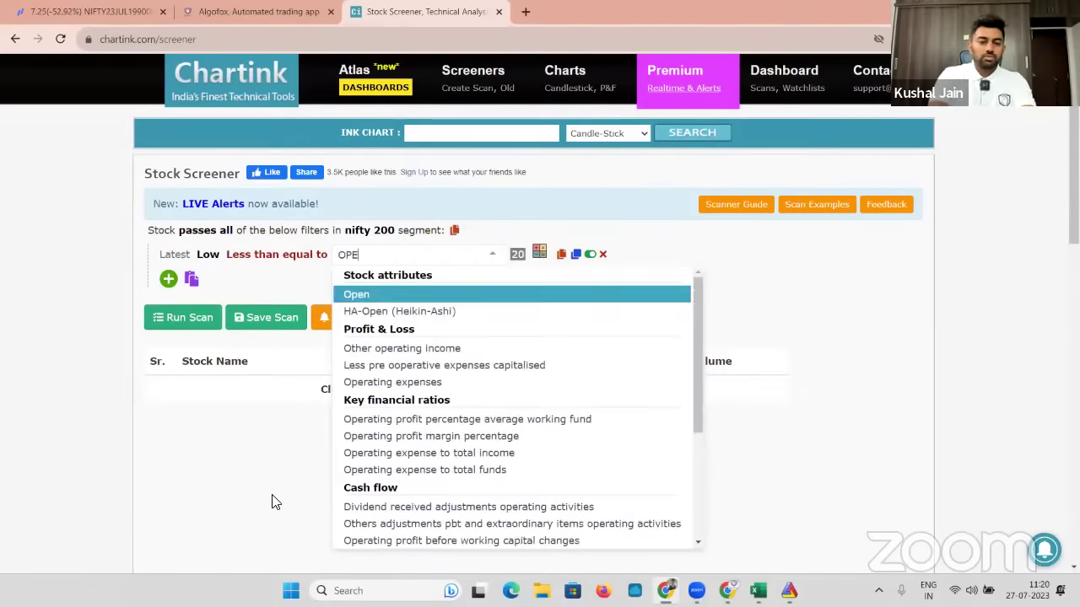
{"action": "left_click", "coordinate": [396, 294]}
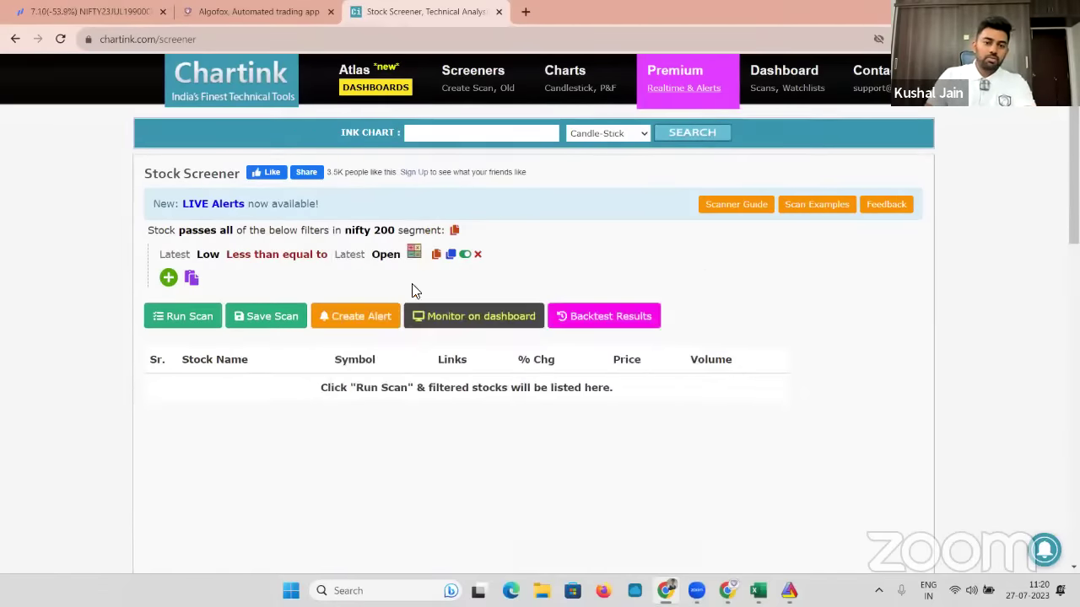
Multiply Latest Open by the number 0.96 and run the scan
{"action": "left_click", "coordinate": [413, 255]}
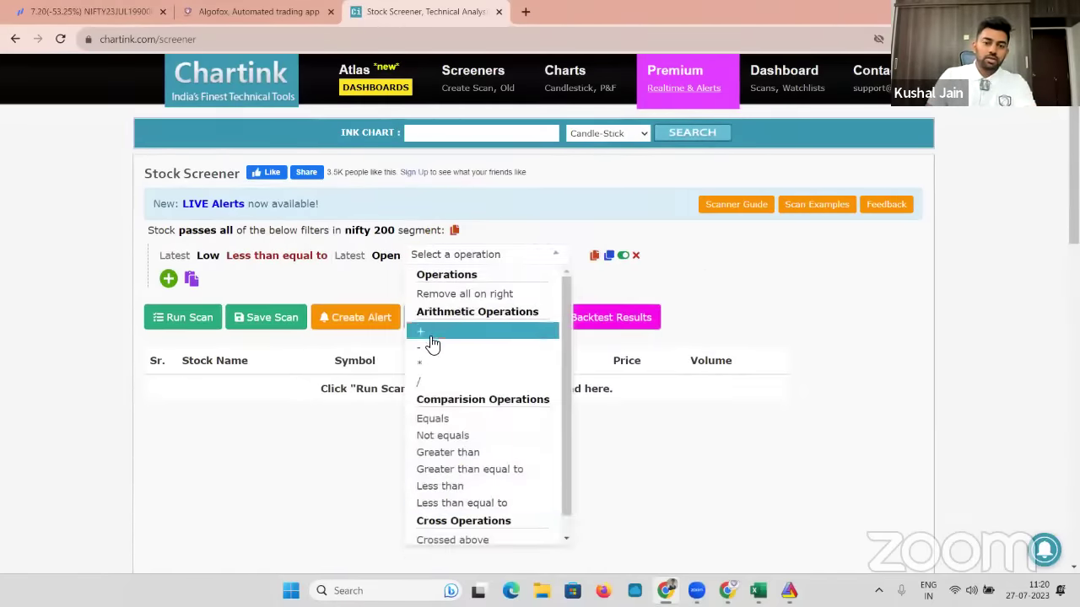
{"action": "left_click", "coordinate": [432, 362]}
{"action": "left_click", "coordinate": [606, 255]}
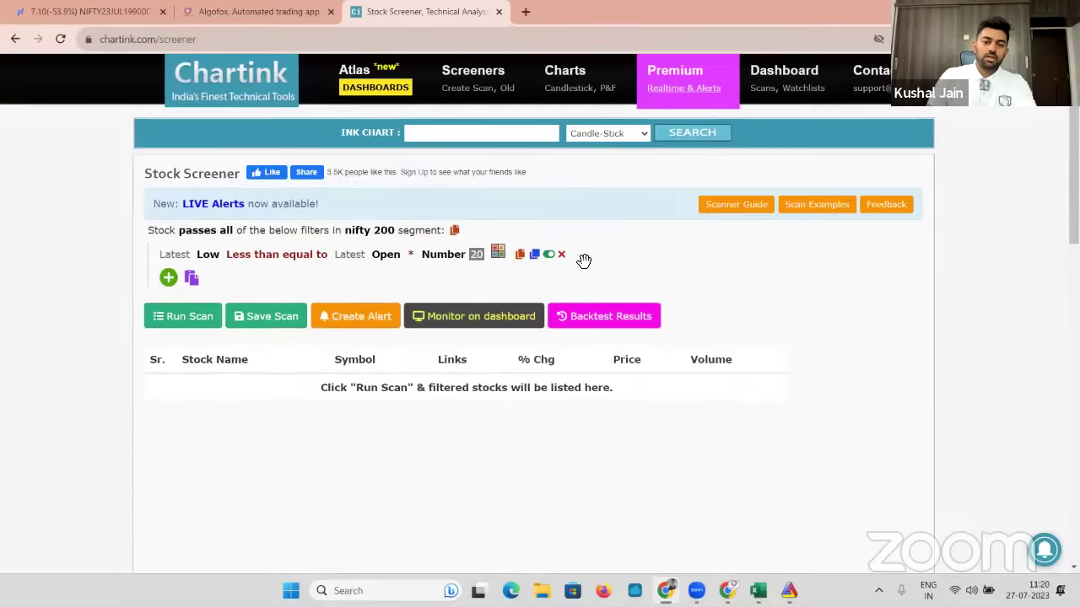
{"action": "left_click", "coordinate": [477, 255]}
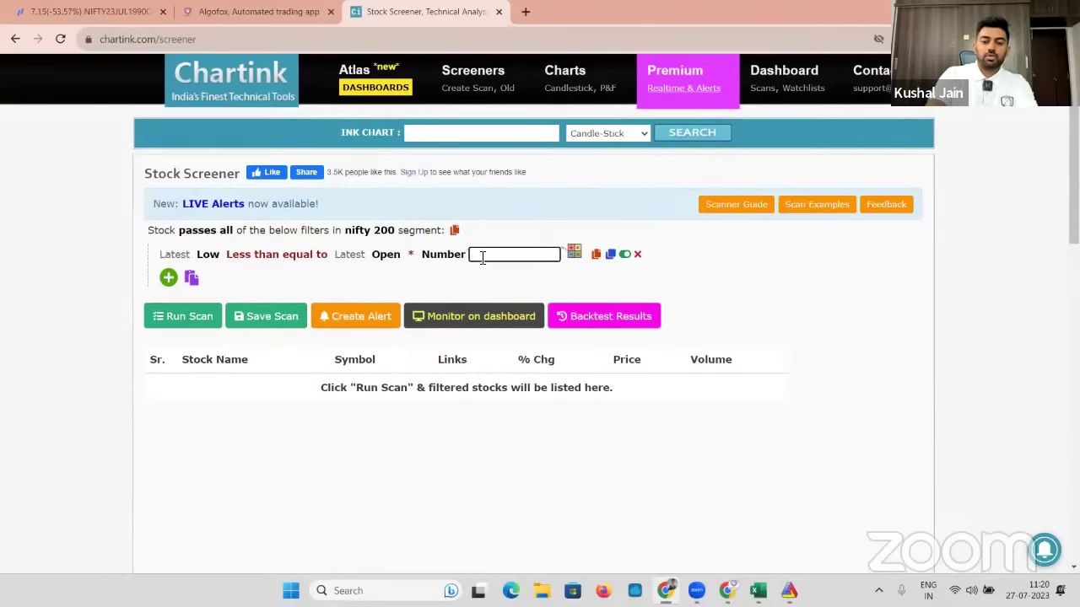
{"action": "left_click", "coordinate": [512, 283]}
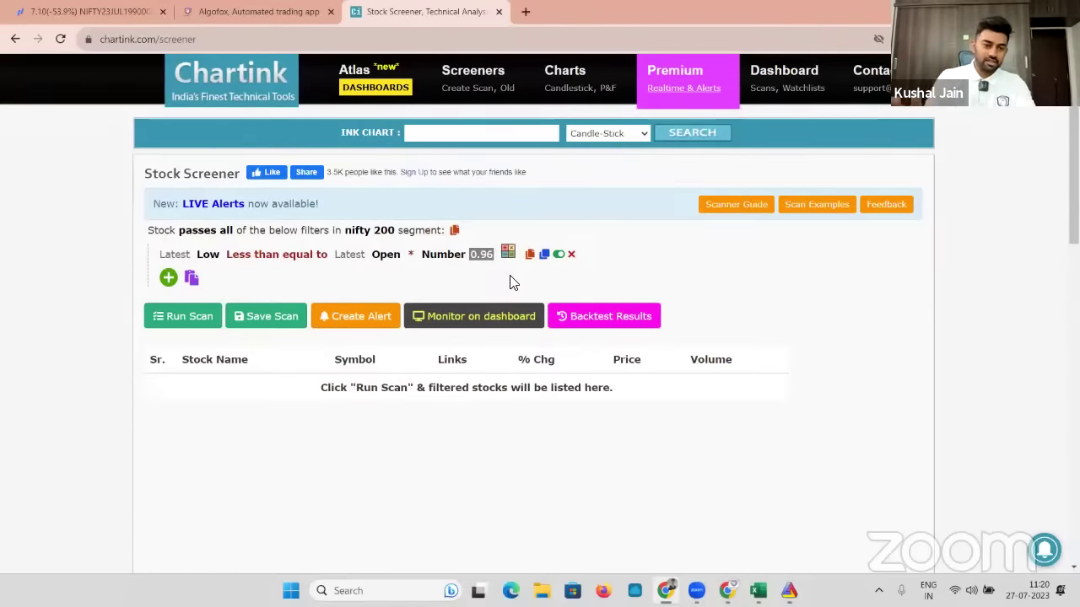
{"action": "left_click", "coordinate": [175, 324]}
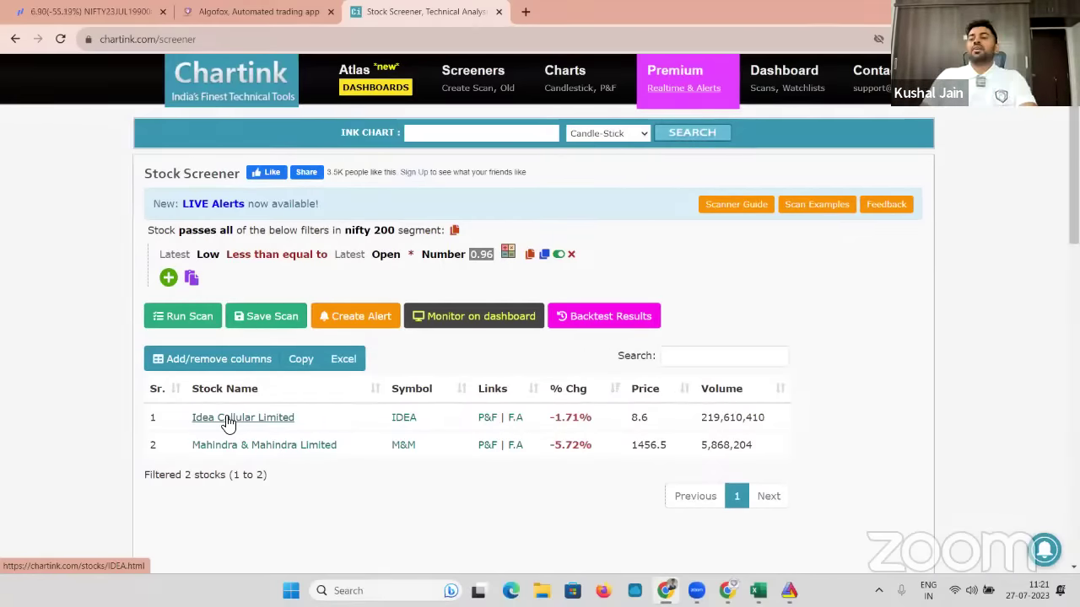
View the Idea Cellular Limited chart, return to the results, and start Save Scan
{"action": "left_click", "coordinate": [226, 418]}
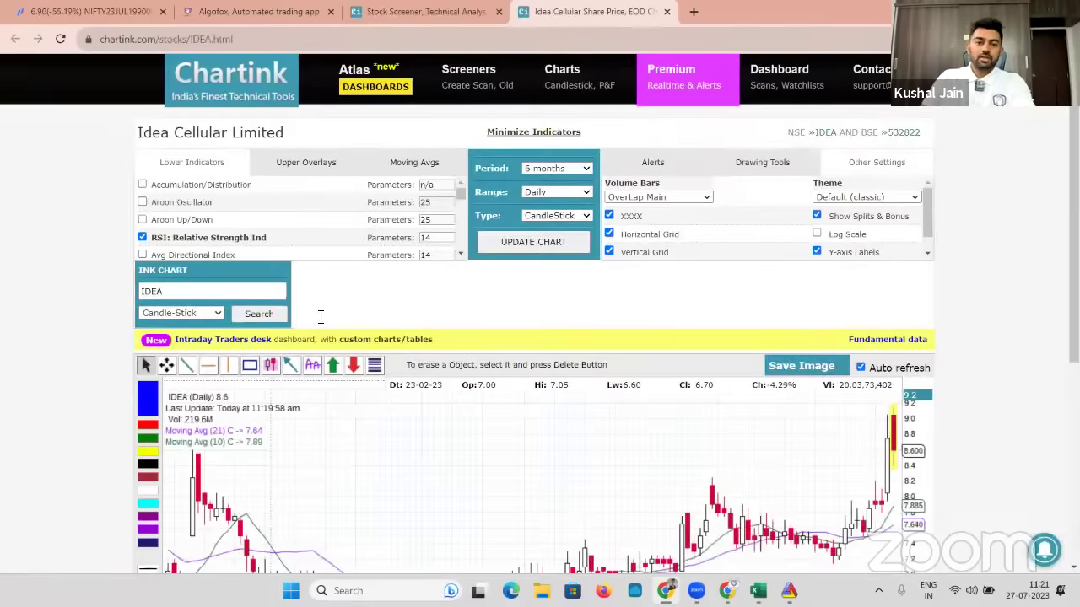
{"action": "left_click", "coordinate": [421, 12]}
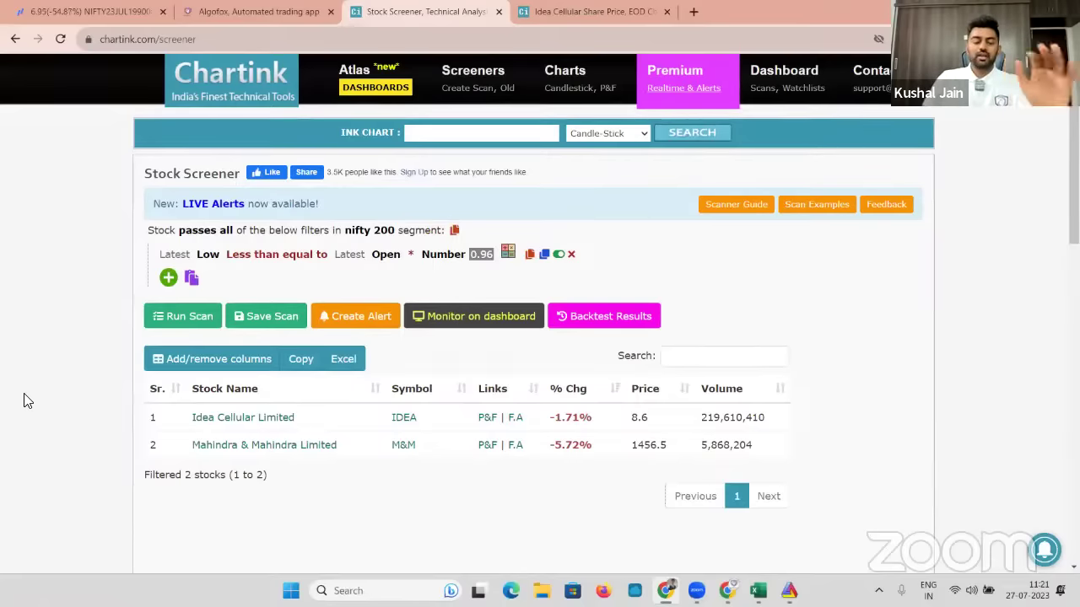
{"action": "left_click", "coordinate": [263, 327]}
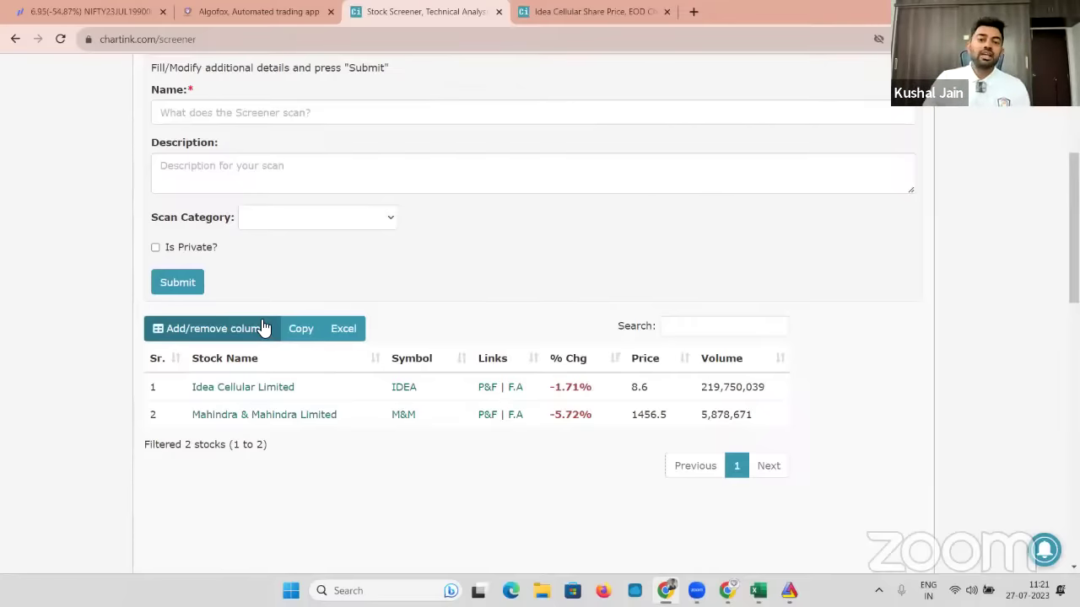
Enter BUY as the scan name, clearing the stray text typed along the way
{"action": "left_click", "coordinate": [207, 115]}
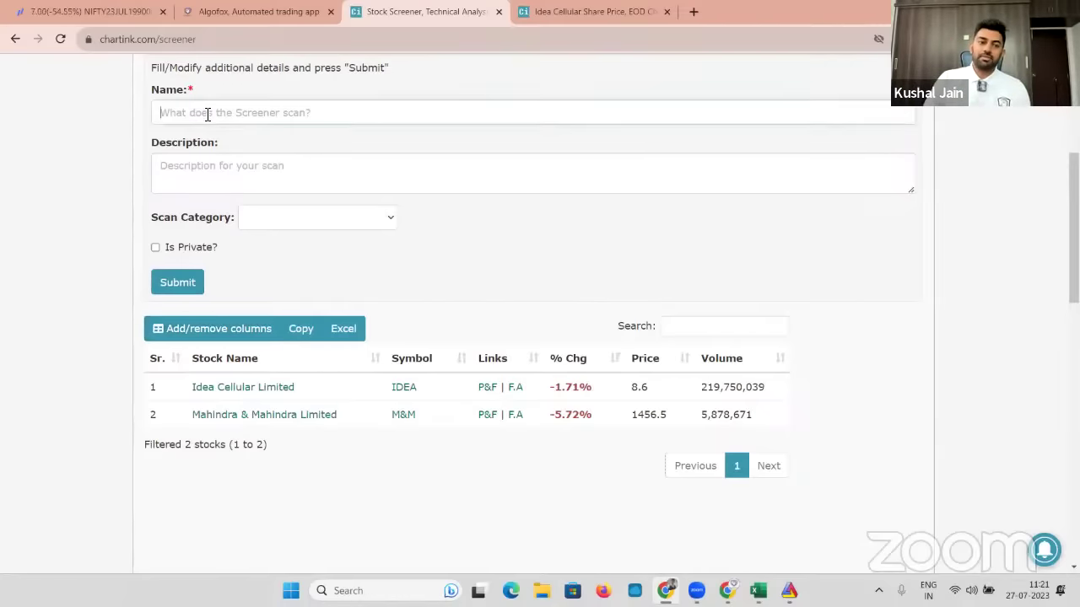
{"action": "left_click", "coordinate": [206, 185]}
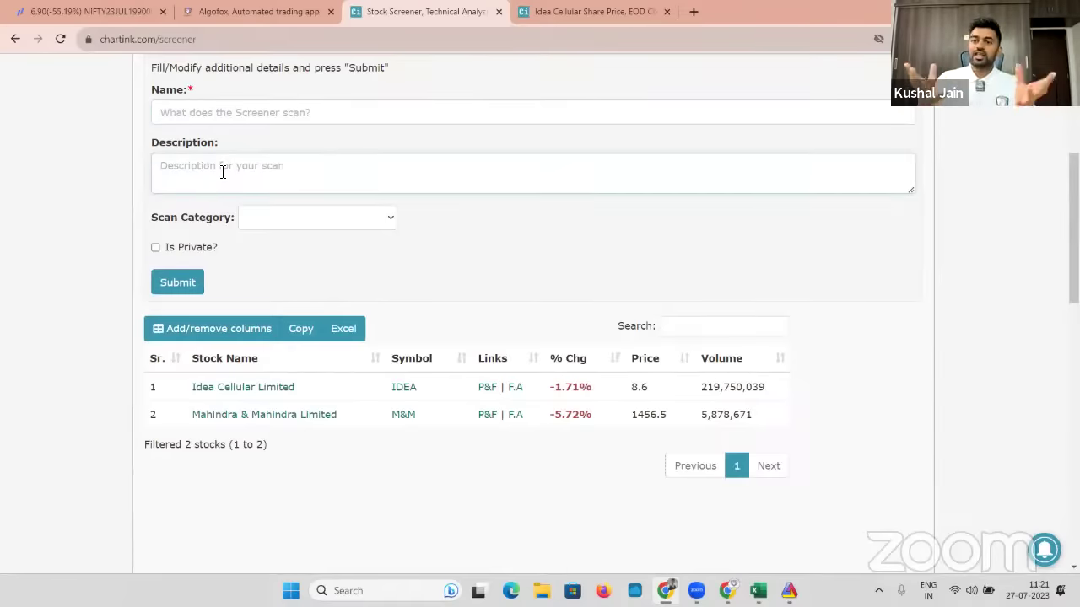
{"action": "left_click", "coordinate": [216, 113]}
{"action": "type", "text": "BUY"}
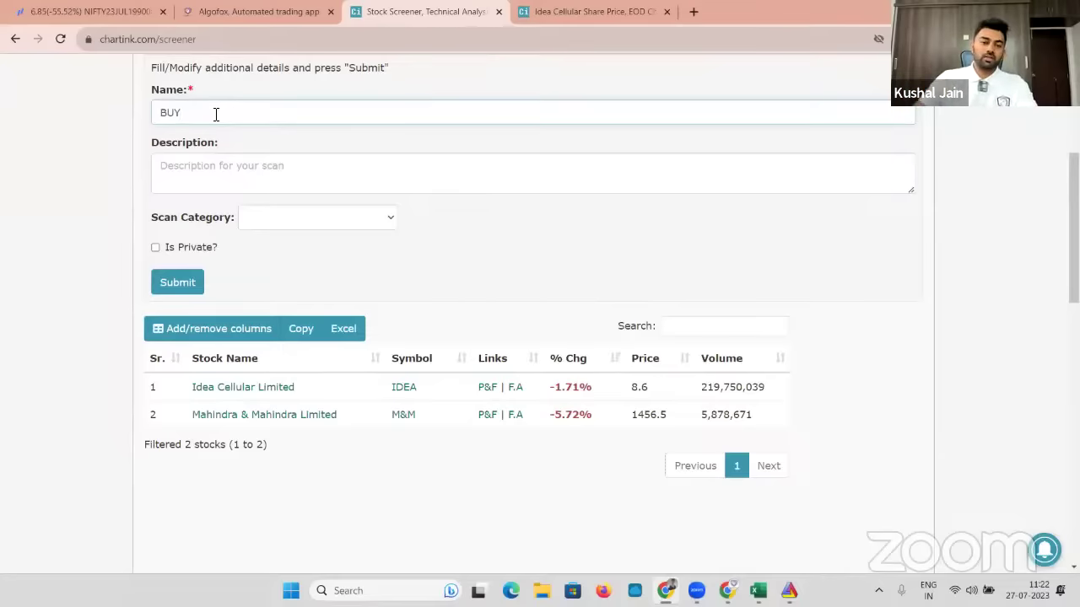
{"action": "type", "text": "AS PE"}
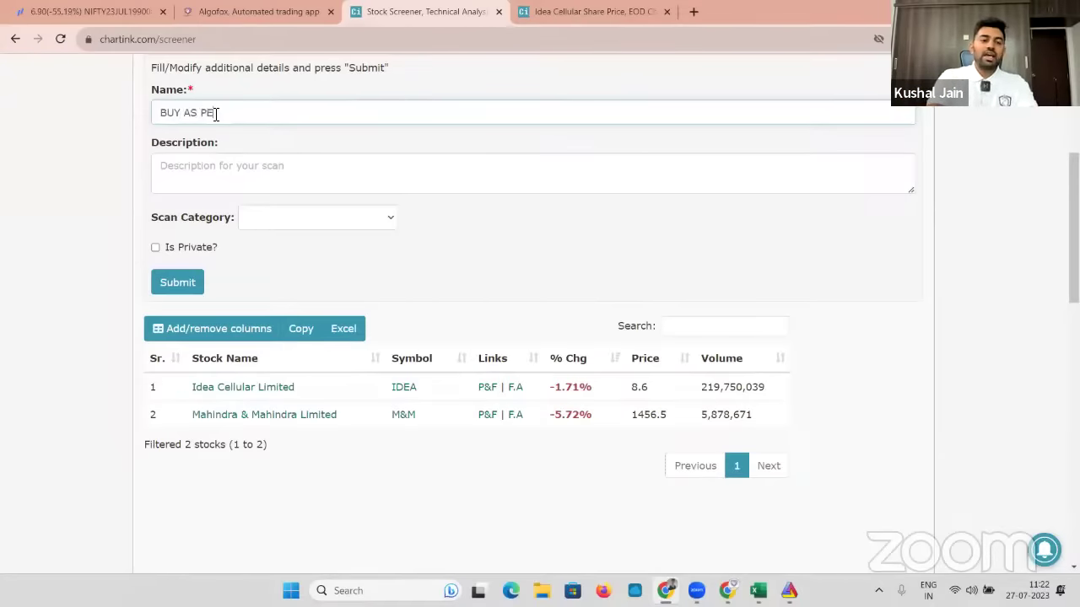
{"action": "type", "text": "R XYZ"}
{"action": "key", "text": "BackSpace"}
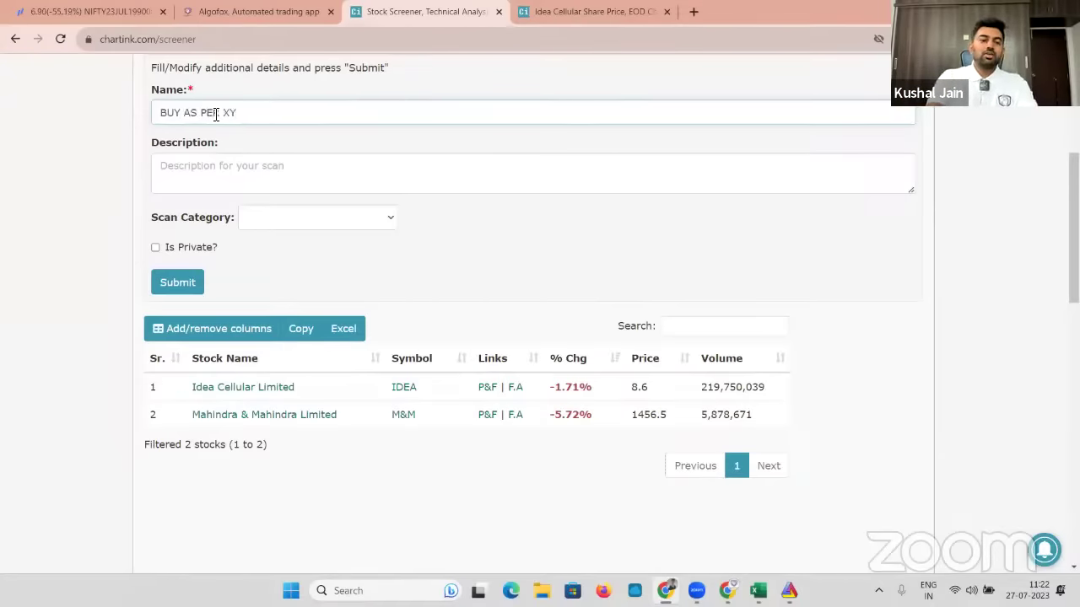
{"action": "key", "text": "BackSpace"}
{"action": "key", "text": "BackSpace"}
{"action": "key", "text": "BackSpace"}
{"action": "key", "text": "BackSpace"}
{"action": "key", "text": "BackSpace"}
{"action": "key", "text": "BackSpace"}
{"action": "key", "text": "BackSpace"}
{"action": "key", "text": "BackSpace"}
{"action": "key", "text": "BackSpace"}
{"action": "key", "text": "BackSpace"}
{"action": "key", "text": "BackSpace"}
{"action": "key", "text": "BackSpace"}
{"action": "key", "text": "BackSpace"}
{"action": "type", "text": "AGHDJK"}
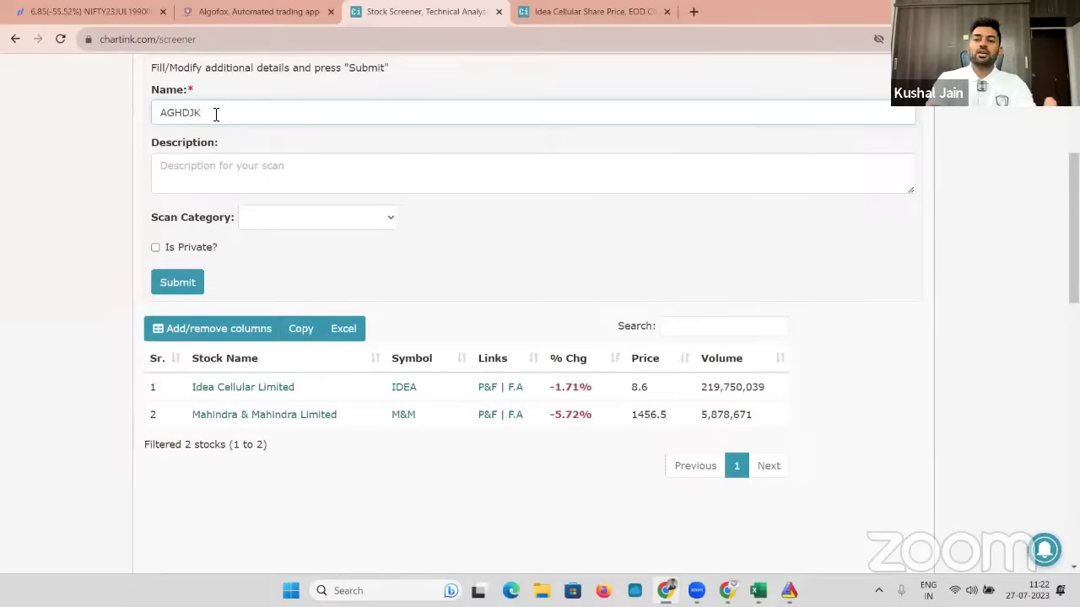
{"action": "key", "text": "BackSpace"}
{"action": "key", "text": "BackSpace"}
{"action": "key", "text": "BackSpace"}
{"action": "key", "text": "BackSpace"}
{"action": "key", "text": "BackSpace"}
{"action": "key", "text": "BackSpace"}
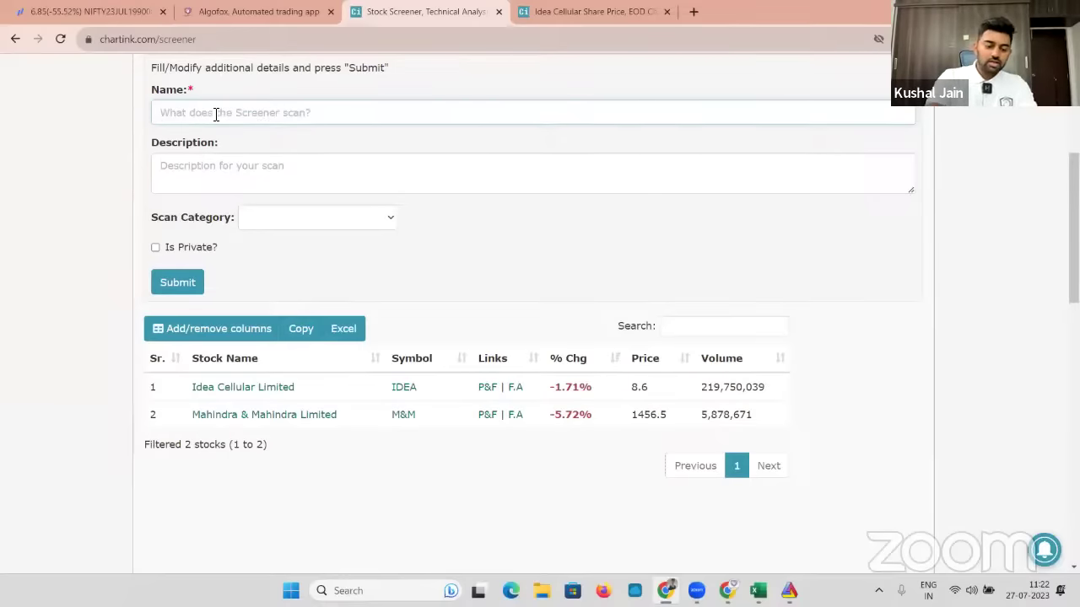
{"action": "type", "text": "BUY"}
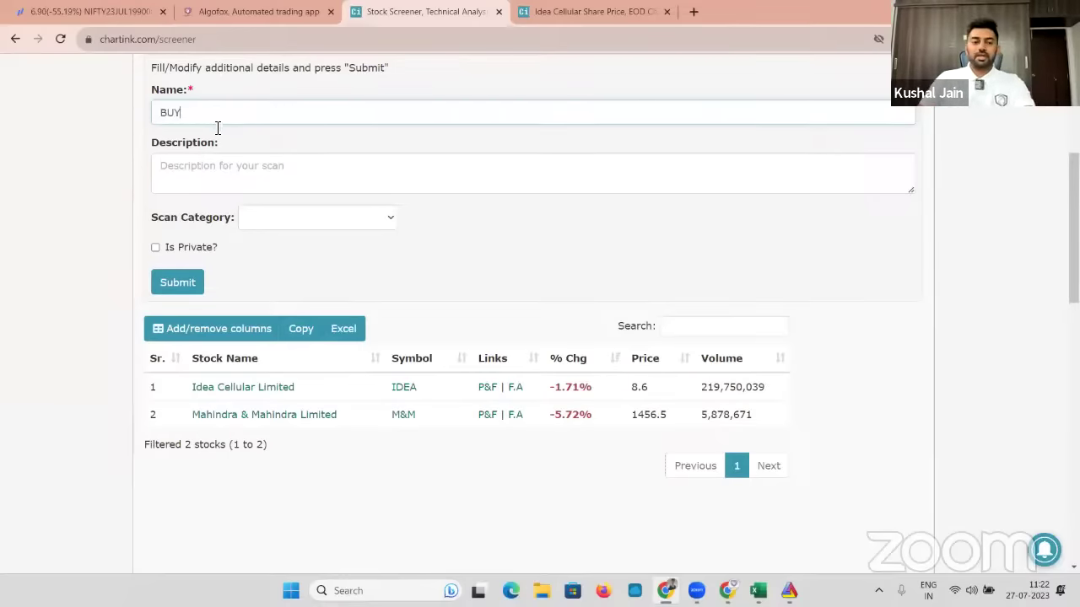
Describe the scan as 'BUY SINCE STOCK GOWS DOWN BY 4%' and submit it
{"action": "left_click", "coordinate": [216, 175]}
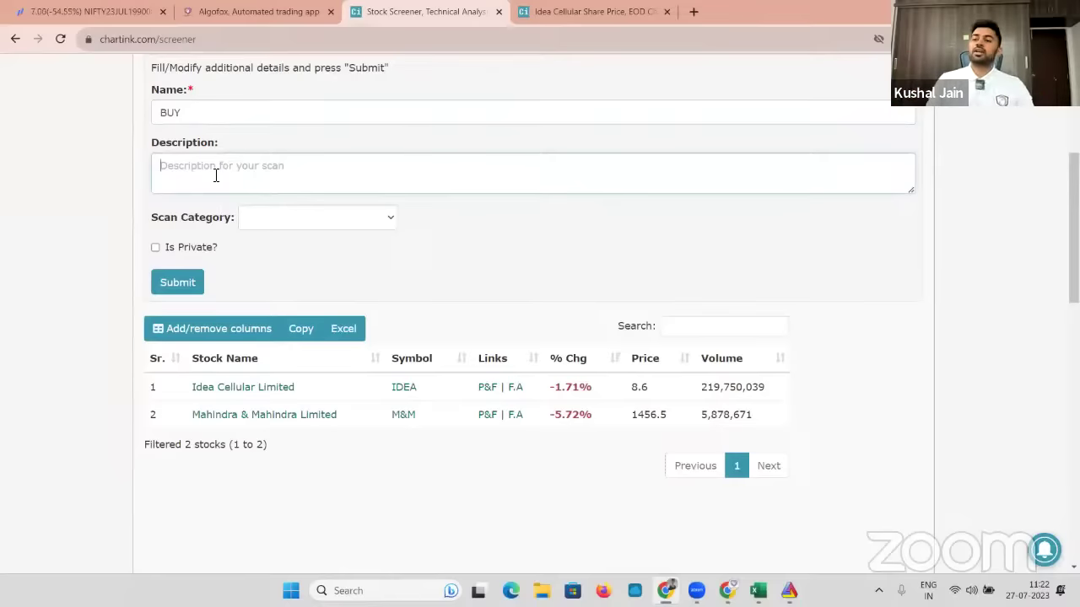
{"action": "type", "text": "BUY SUNE"}
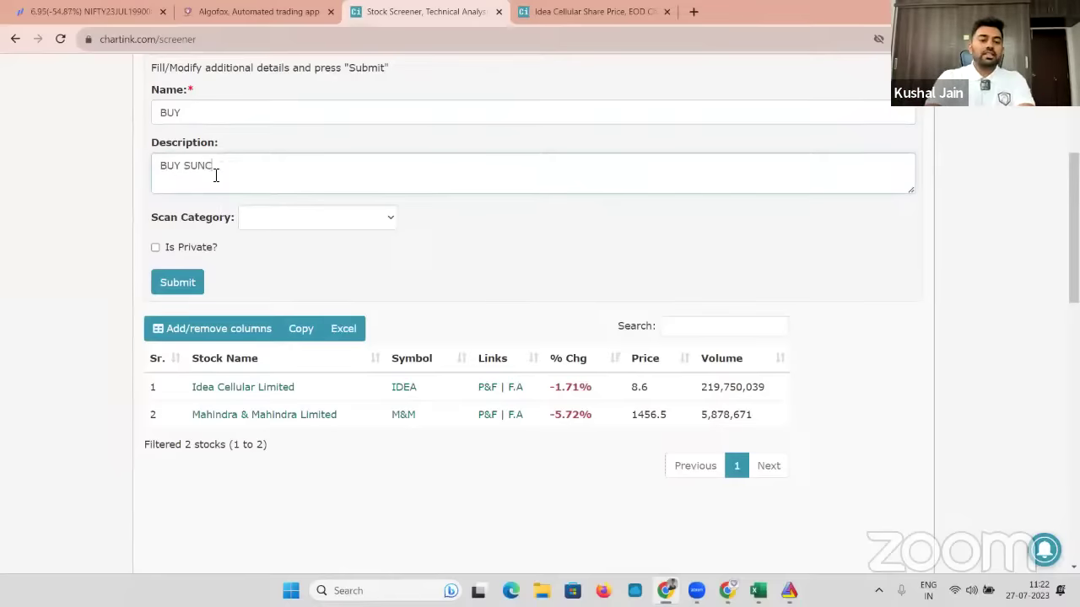
{"action": "key", "text": "BackSpace"}
{"action": "key", "text": "BackSpace"}
{"action": "key", "text": "BackSpace"}
{"action": "type", "text": "INCE STO"}
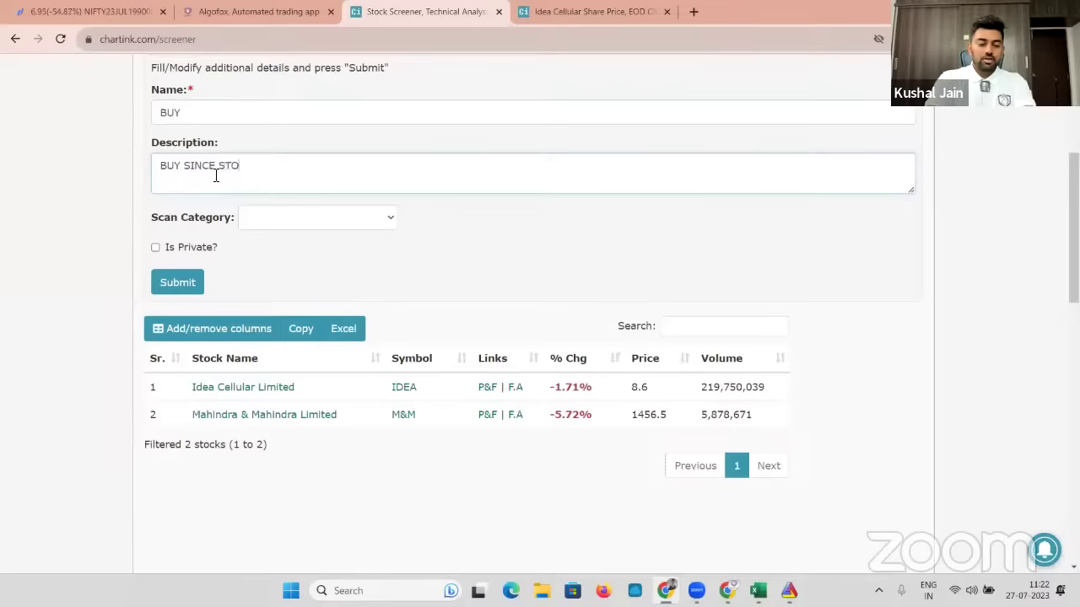
{"action": "type", "text": "CK GORS DO"}
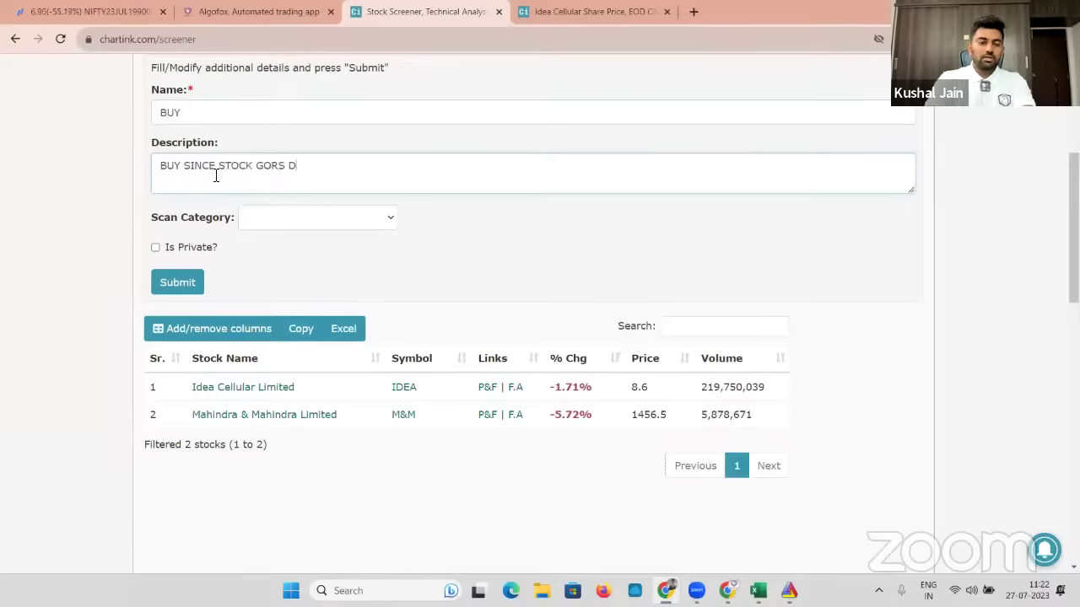
{"action": "key", "text": "BackSpace"}
{"action": "key", "text": "BackSpace"}
{"action": "key", "text": "BackSpace"}
{"action": "key", "text": "BackSpace"}
{"action": "key", "text": "BackSpace"}
{"action": "key", "text": "BackSpace"}
{"action": "type", "text": "OWS S"}
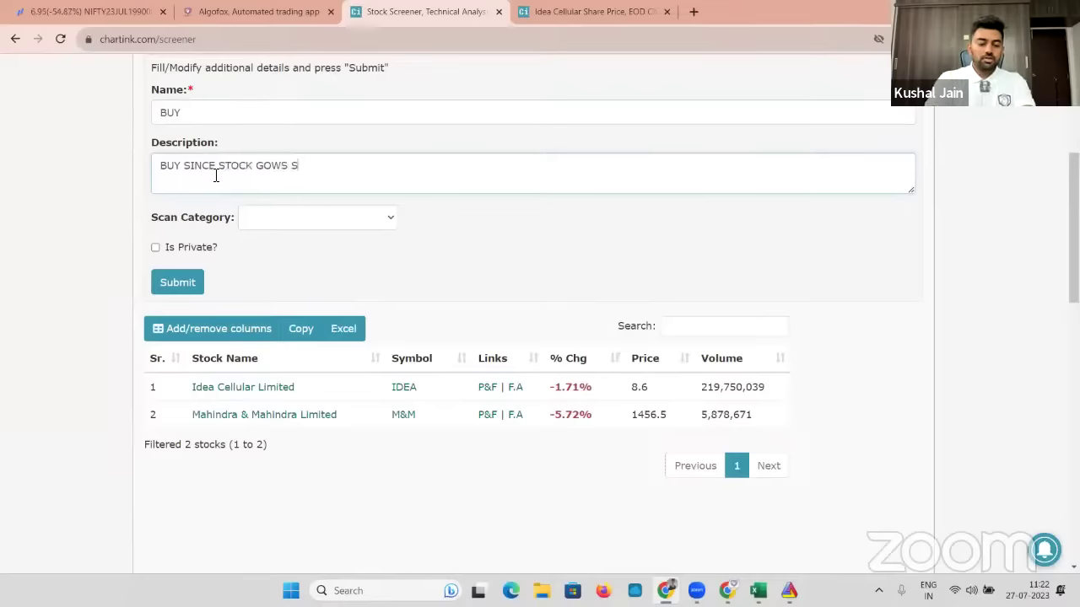
{"action": "key", "text": "BackSpace"}
{"action": "type", "text": "DOWN BT"}
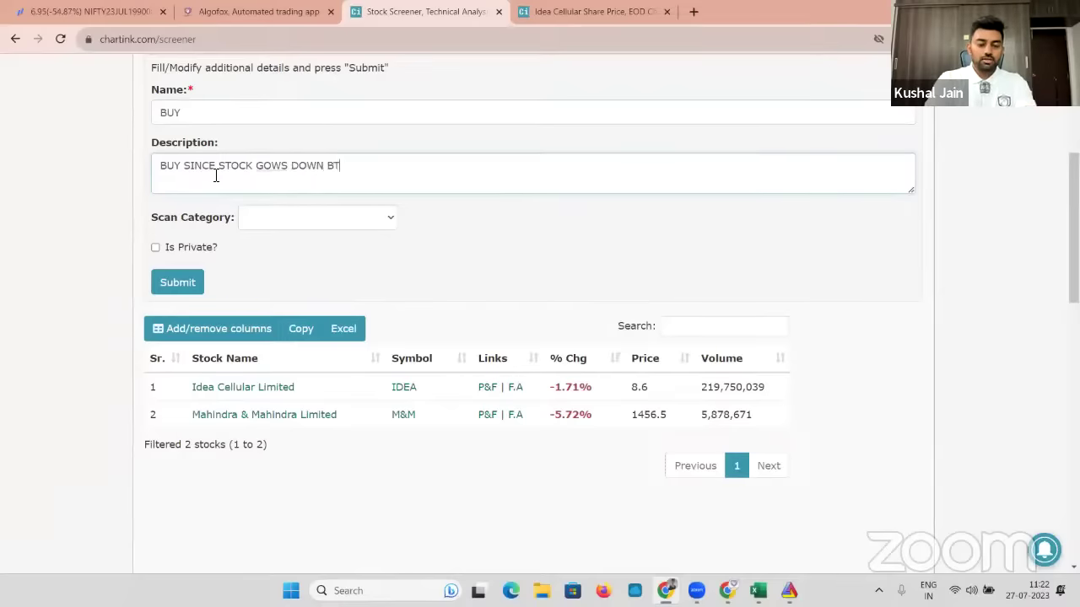
{"action": "type", "text": " 5"}
{"action": "type", "text": "%"}
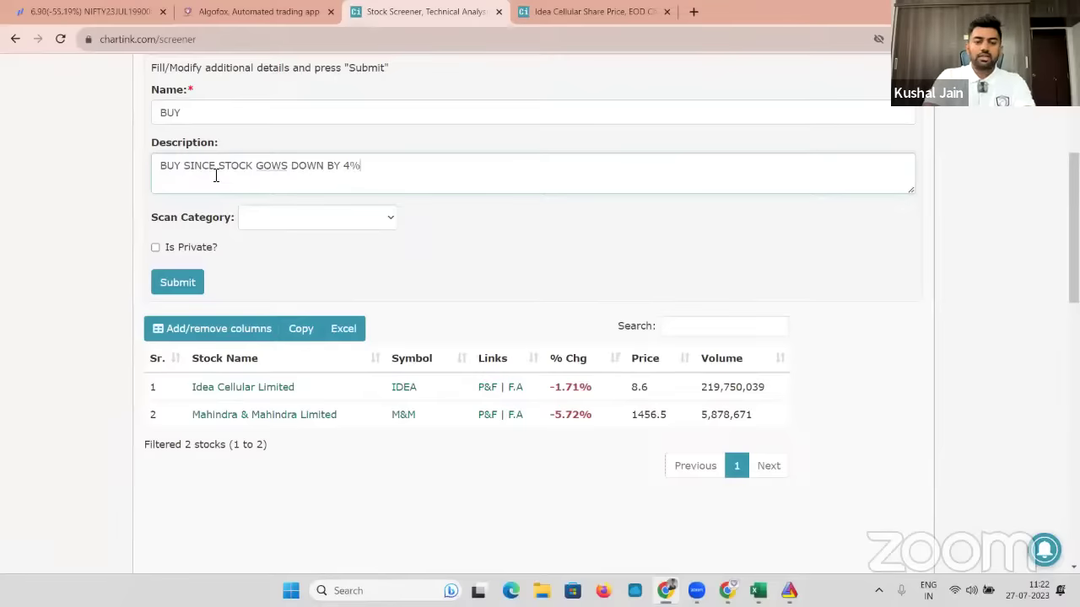
{"action": "left_click", "coordinate": [186, 284]}
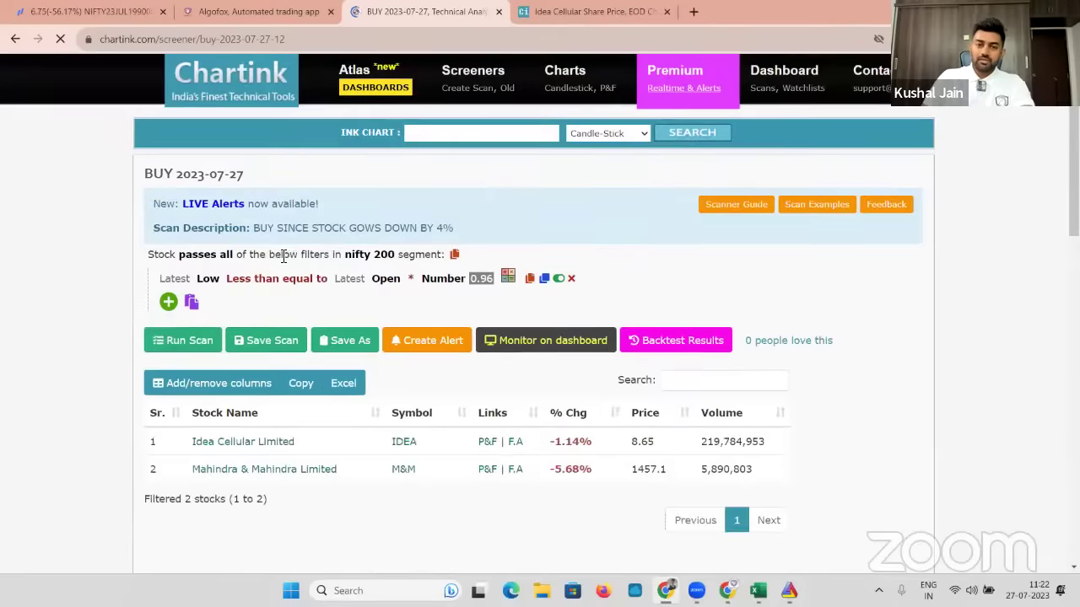
Rename the saved scan 'BUY 2023-07-27' to 'BUY' by deleting the date
{"action": "left_click", "coordinate": [764, 90]}
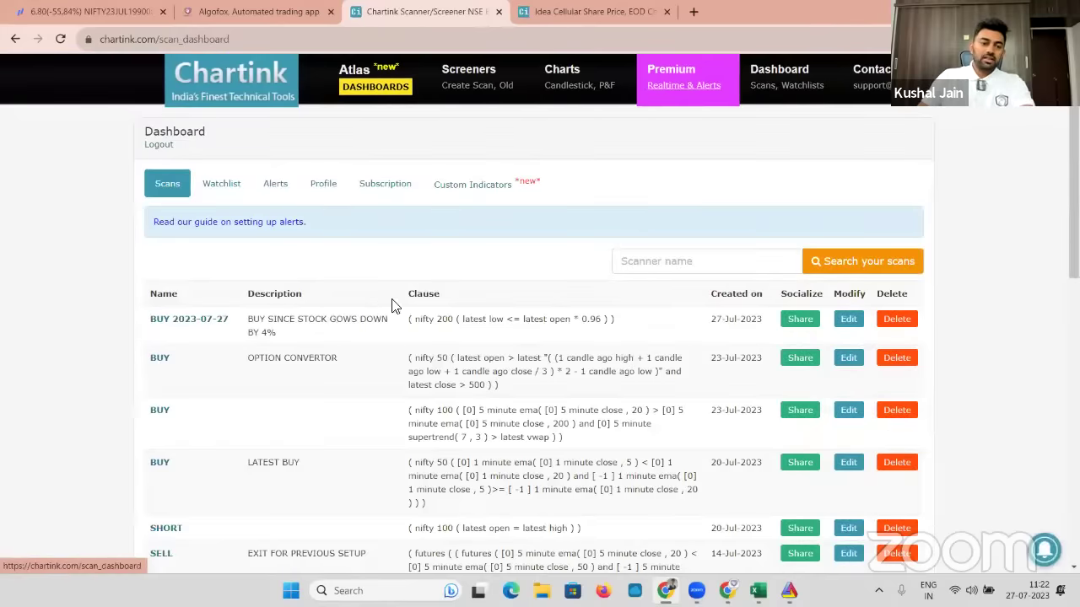
{"action": "left_click", "coordinate": [183, 325]}
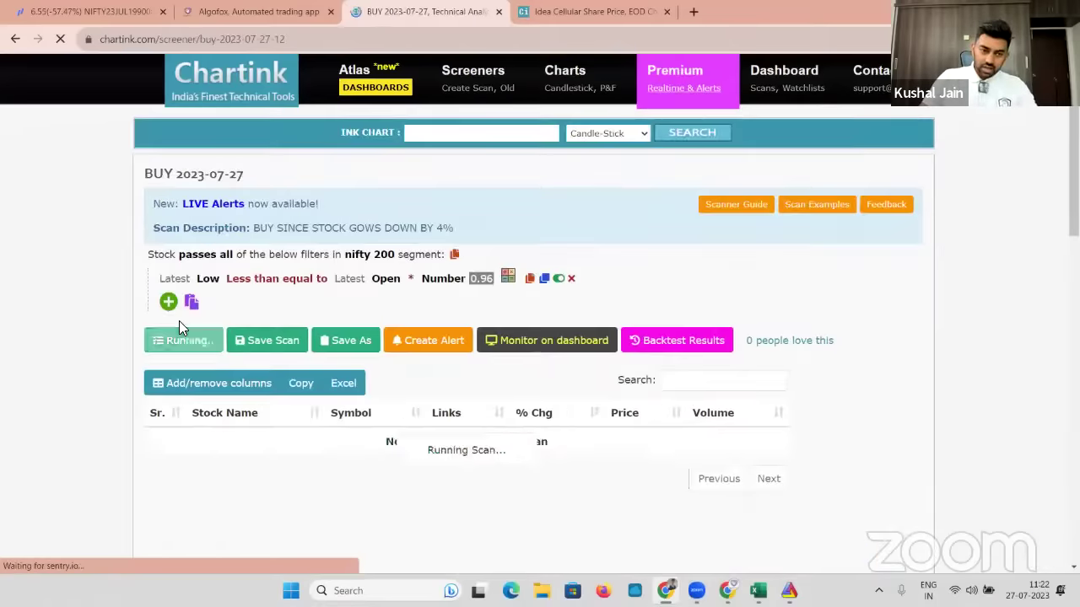
{"action": "left_click", "coordinate": [267, 341]}
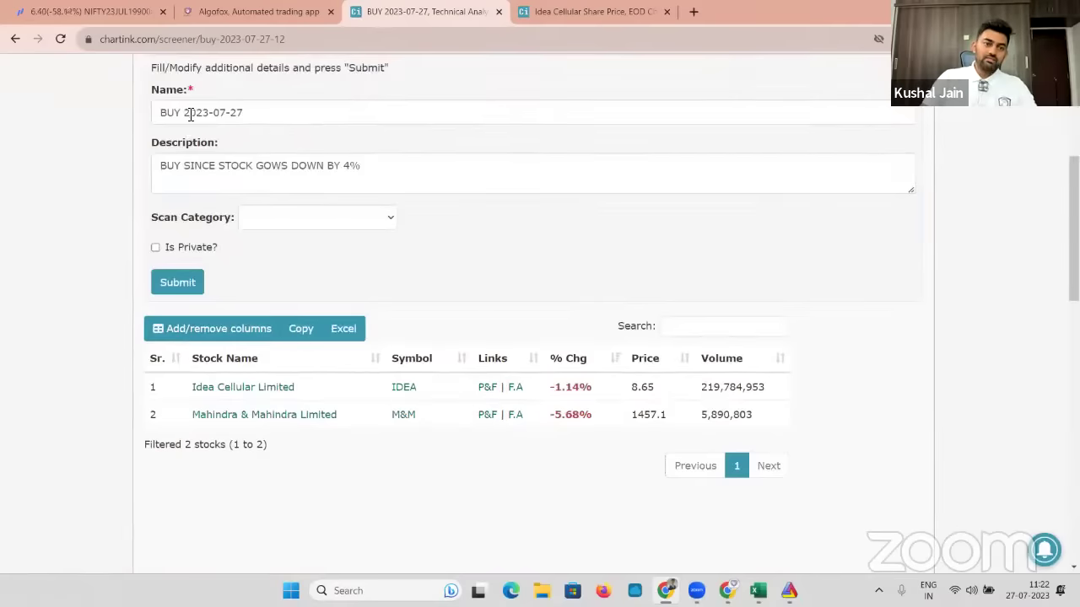
{"action": "left_click_drag", "start_coordinate": [190, 113], "coordinate": [275, 116]}
{"action": "key", "text": "BackSpace"}
{"action": "key", "text": "BackSpace"}
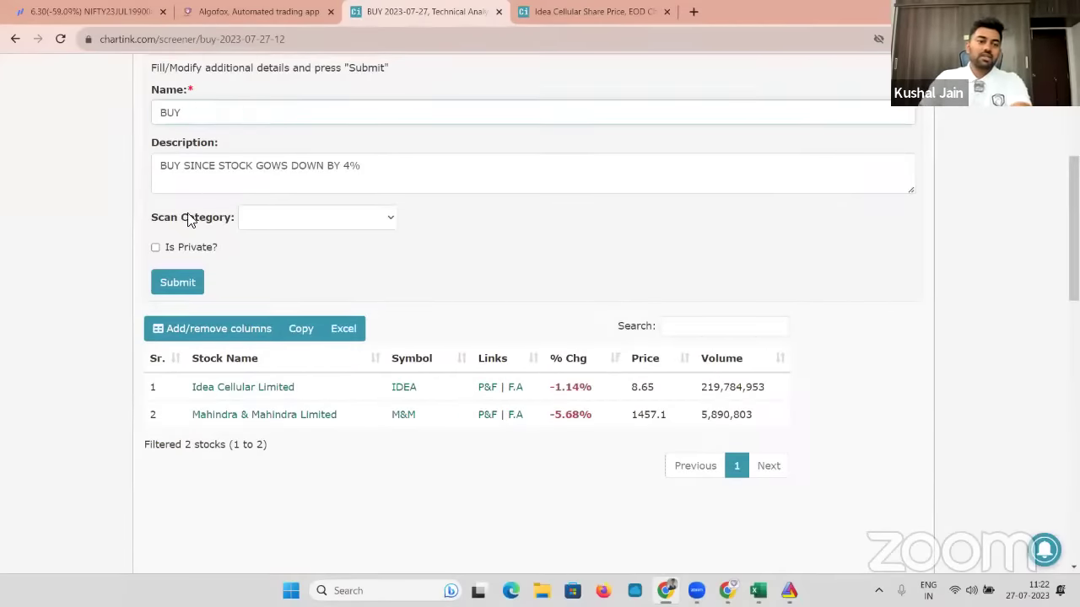
{"action": "left_click", "coordinate": [174, 287]}
Return to the scans dashboard and check the BUY scan's listing and description
{"action": "scroll", "coordinate": [362, 330], "scroll_direction": "up", "scroll_amount": 3}
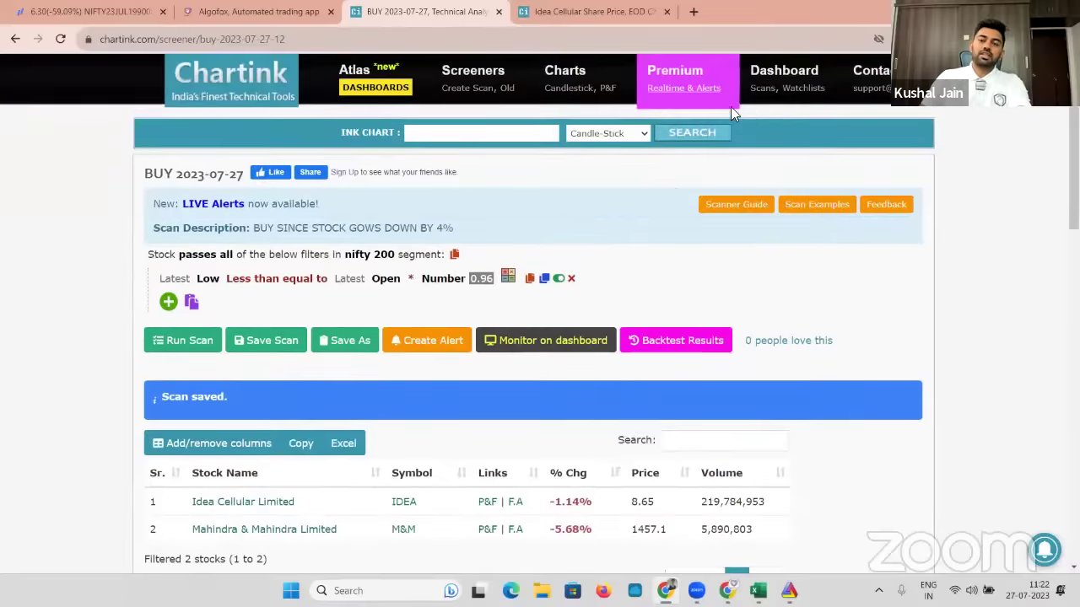
{"action": "left_click", "coordinate": [762, 88]}
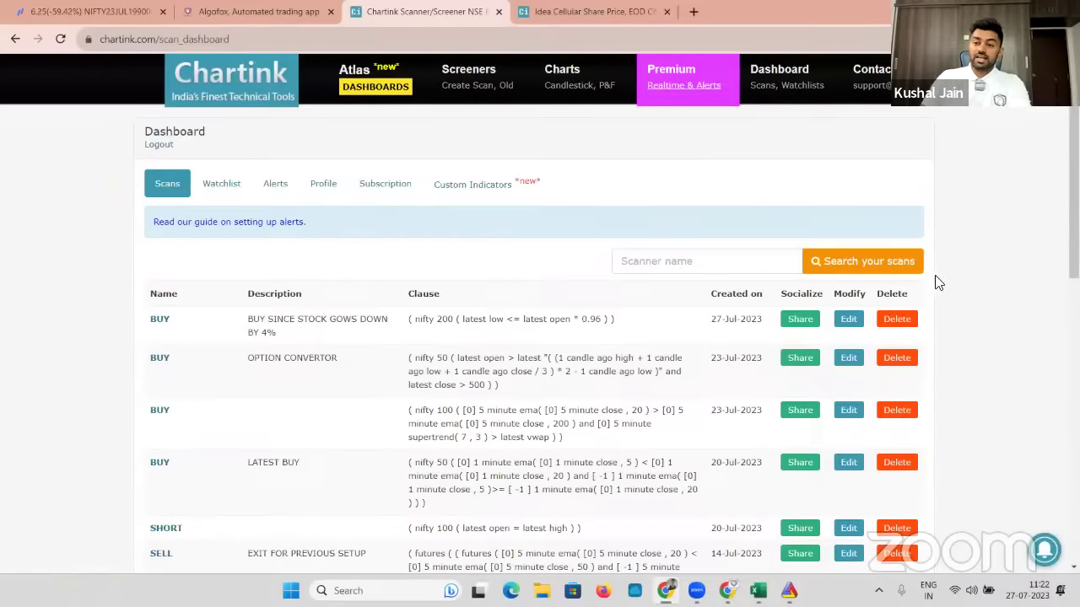
{"action": "scroll", "coordinate": [1073, 253], "scroll_direction": "down", "scroll_amount": 1}
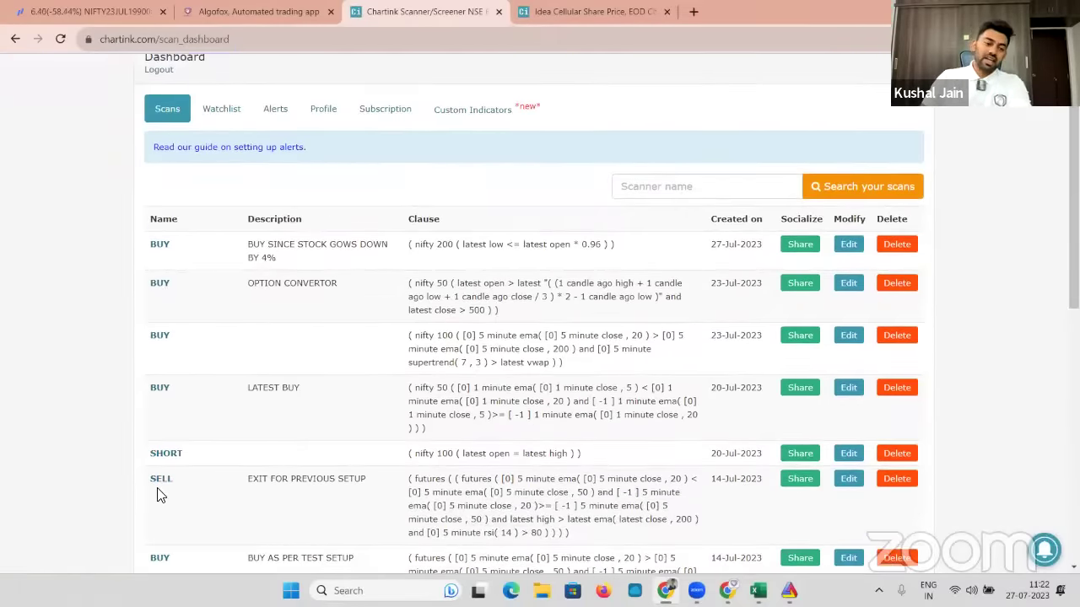
{"action": "scroll", "coordinate": [194, 445], "scroll_direction": "down", "scroll_amount": 6}
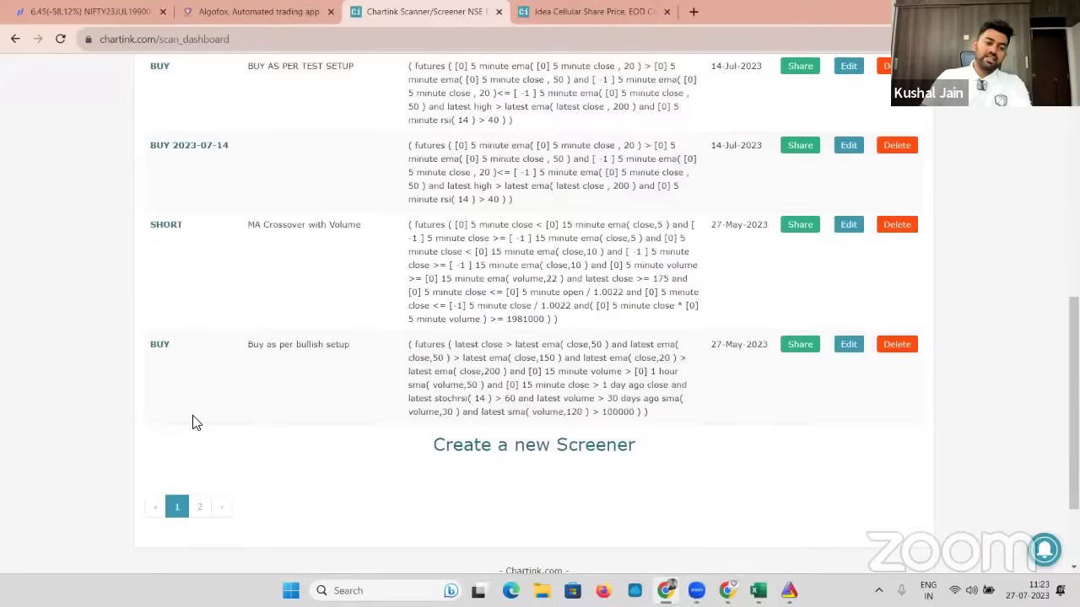
{"action": "scroll", "coordinate": [193, 421], "scroll_direction": "up", "scroll_amount": 7}
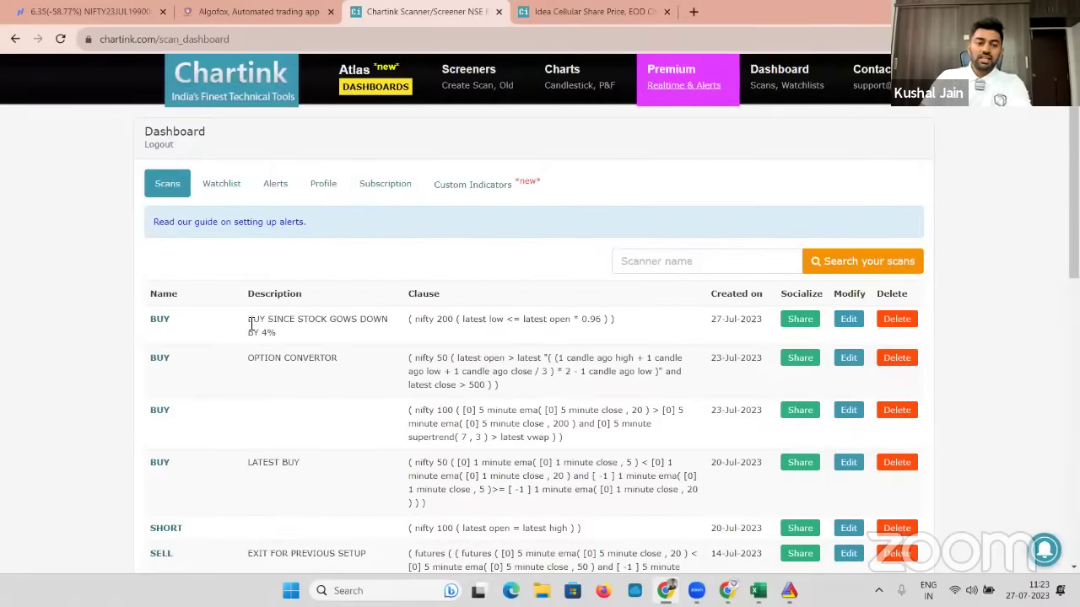
{"action": "left_click_drag", "start_coordinate": [248, 319], "coordinate": [290, 341]}
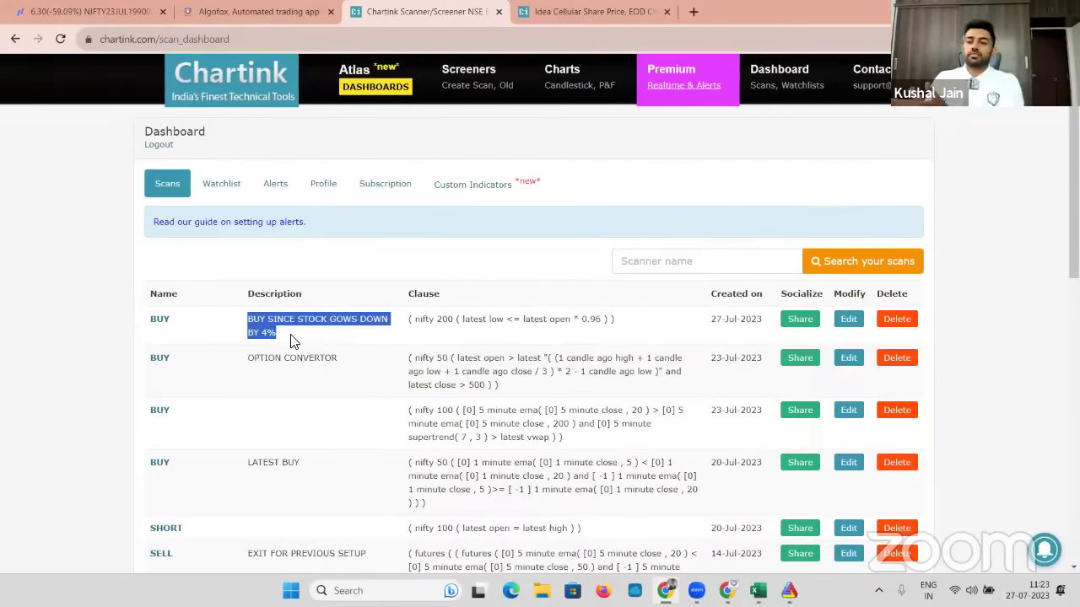
{"action": "left_click", "coordinate": [192, 323]}
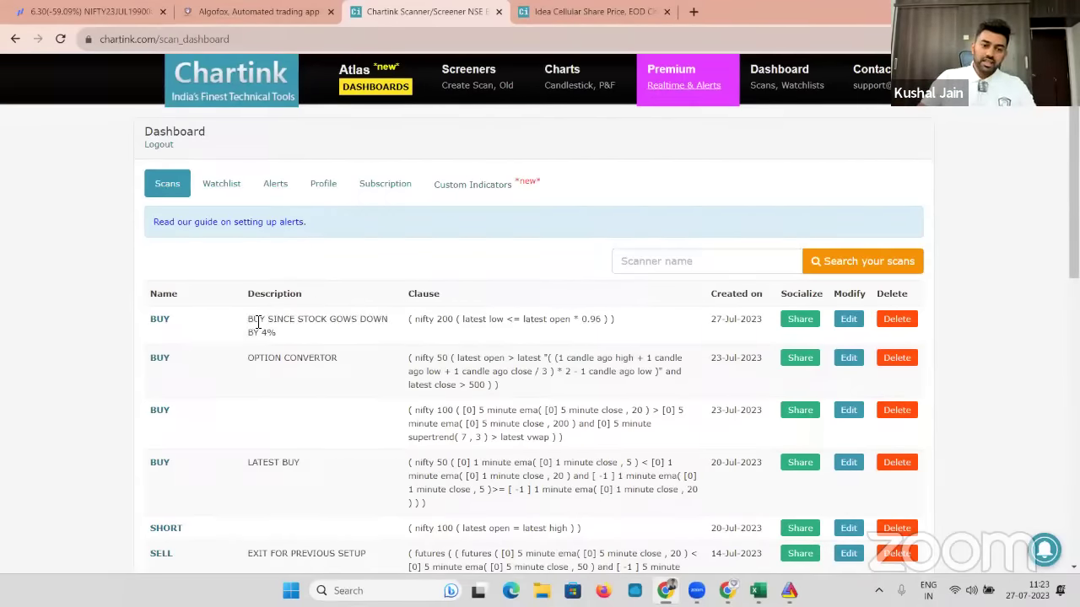
{"action": "left_click_drag", "start_coordinate": [249, 321], "coordinate": [287, 337]}
{"action": "left_click", "coordinate": [316, 334]}
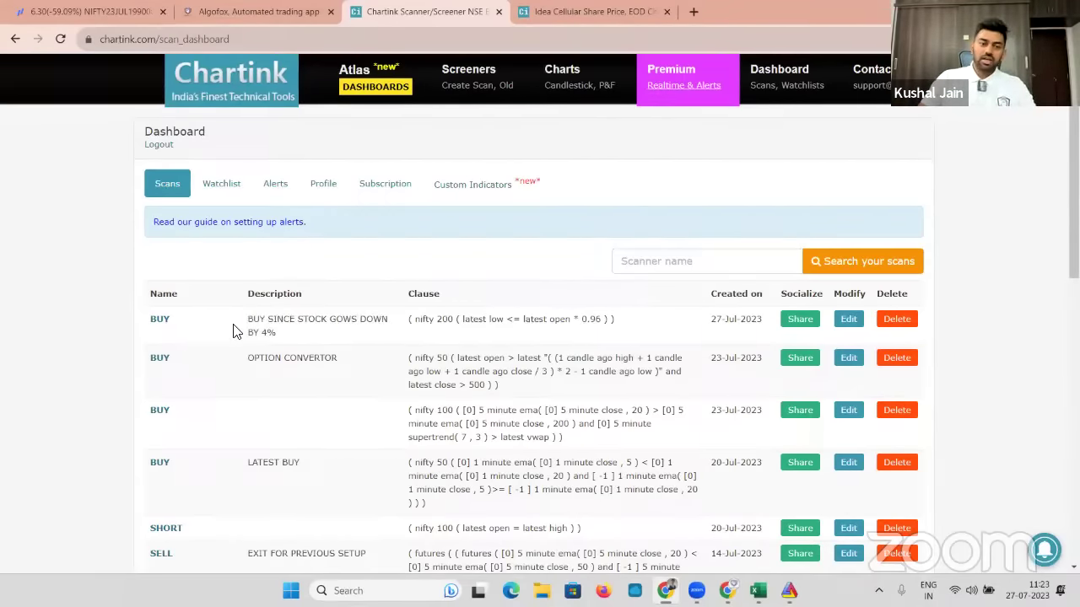
Open the BUY scan, start Create Alert, delete the 'Alert for BUY' name, then switch to Algofox
{"action": "left_click", "coordinate": [161, 320]}
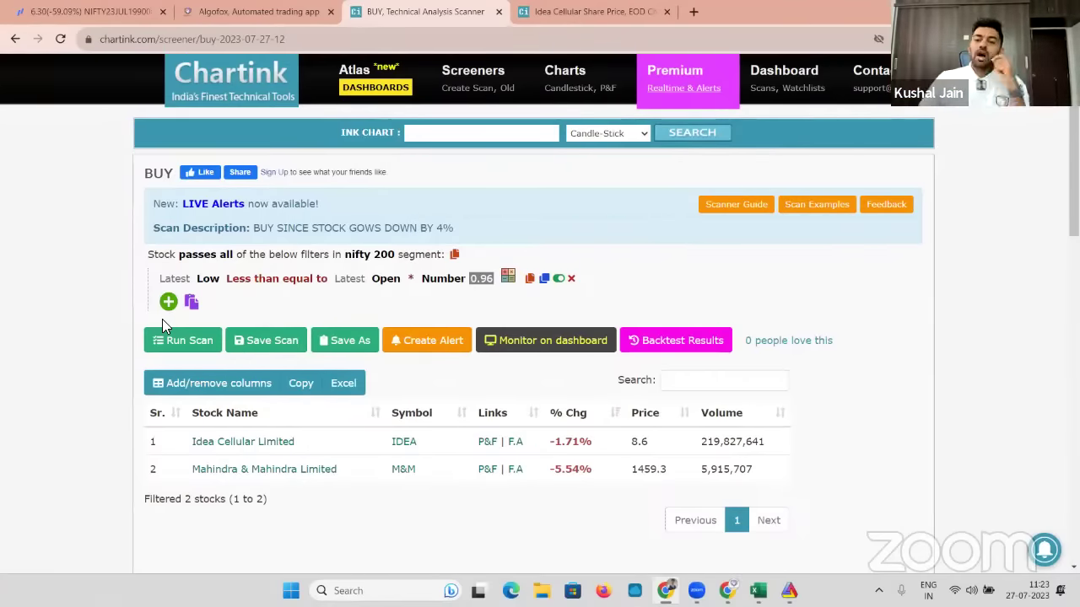
{"action": "left_click", "coordinate": [416, 350]}
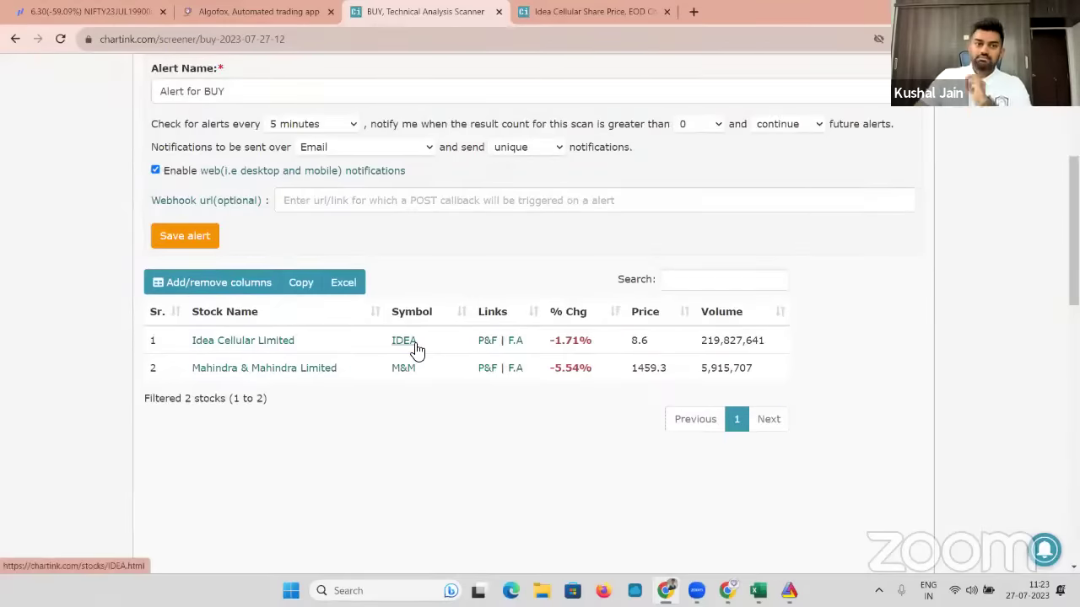
{"action": "left_click_drag", "start_coordinate": [232, 94], "coordinate": [158, 106]}
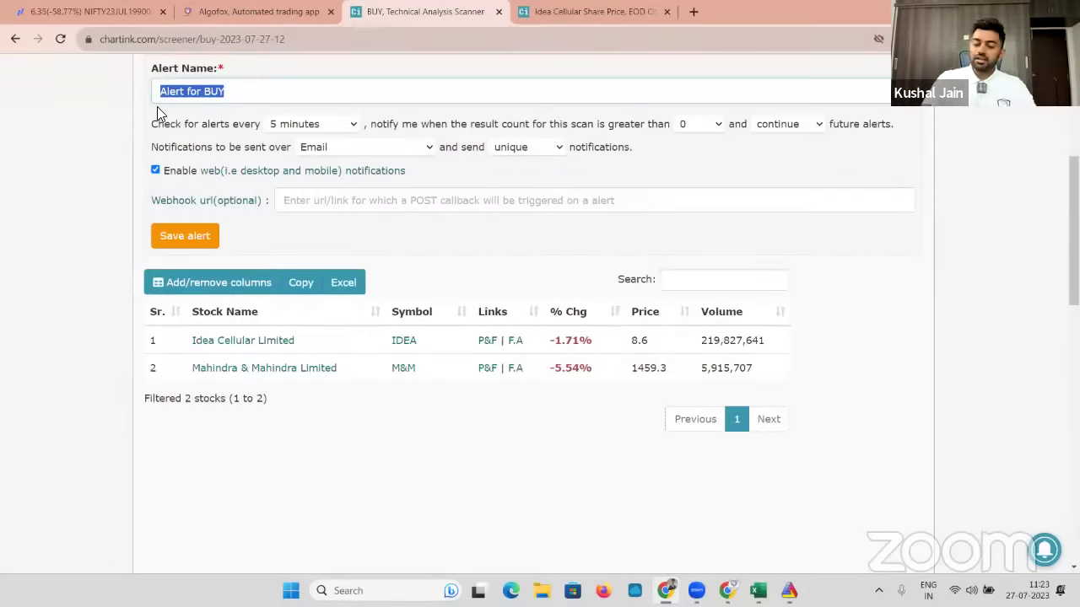
{"action": "key", "text": "BackSpace"}
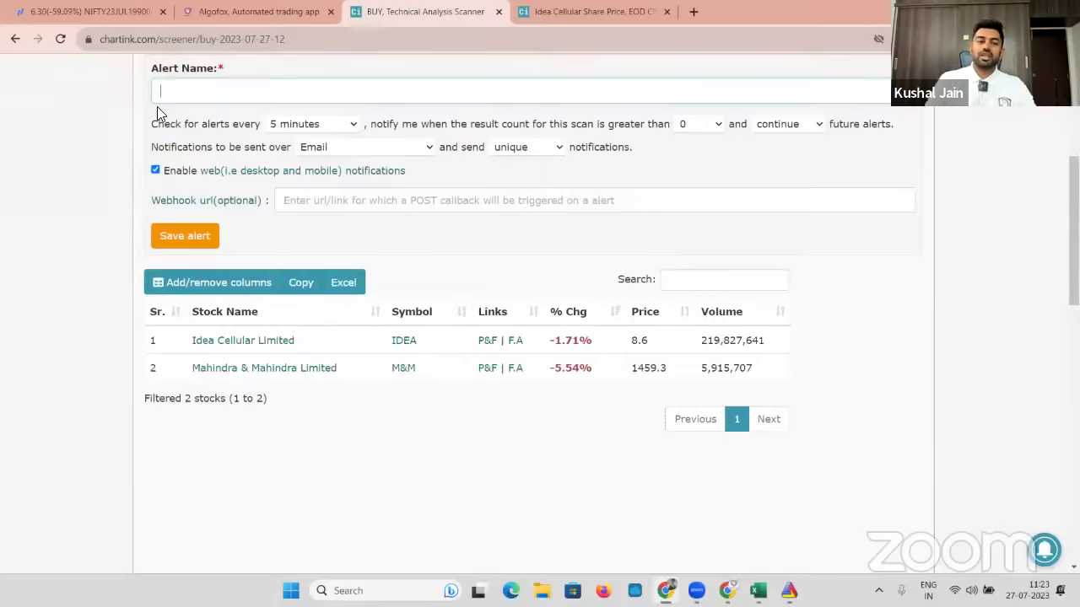
{"action": "left_click", "coordinate": [198, 7]}
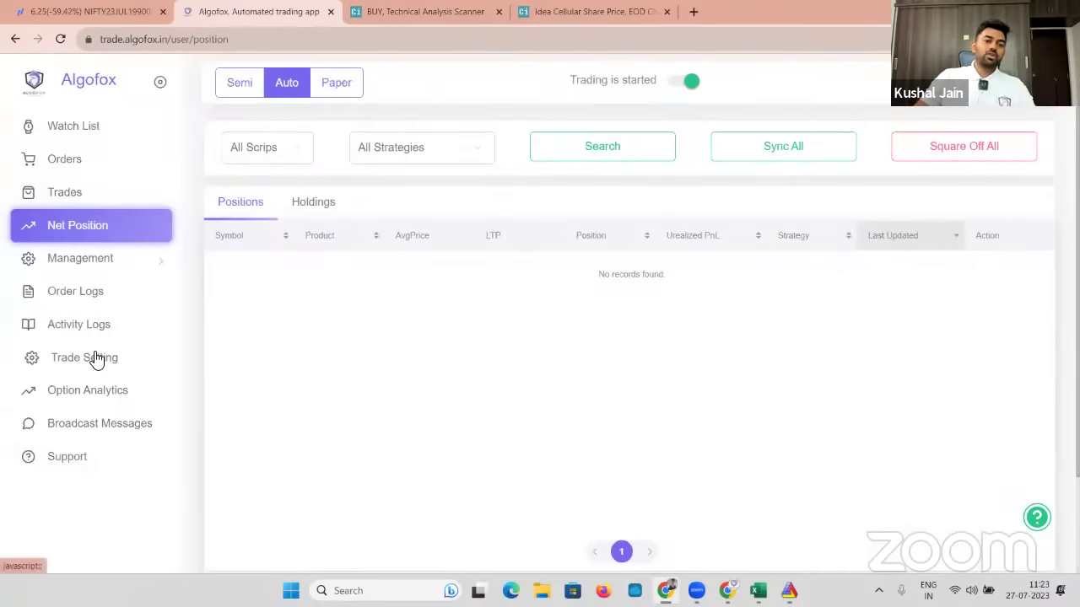
Copy the Chartink Alert Data template from Algofox's Trade Setting Keys and return to Chartink
{"action": "left_click", "coordinate": [97, 360]}
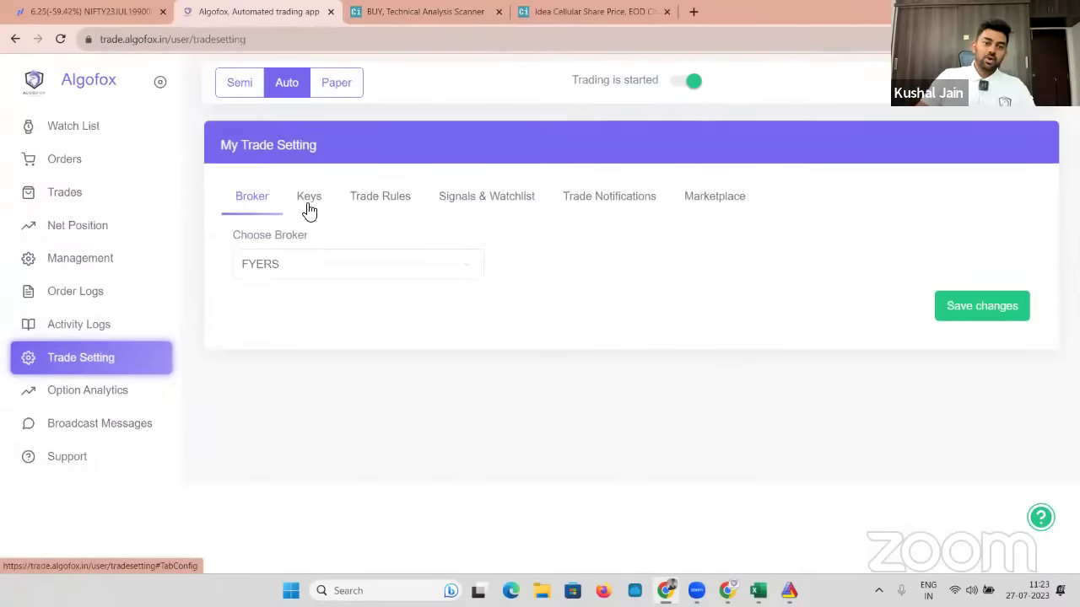
{"action": "left_click", "coordinate": [309, 209]}
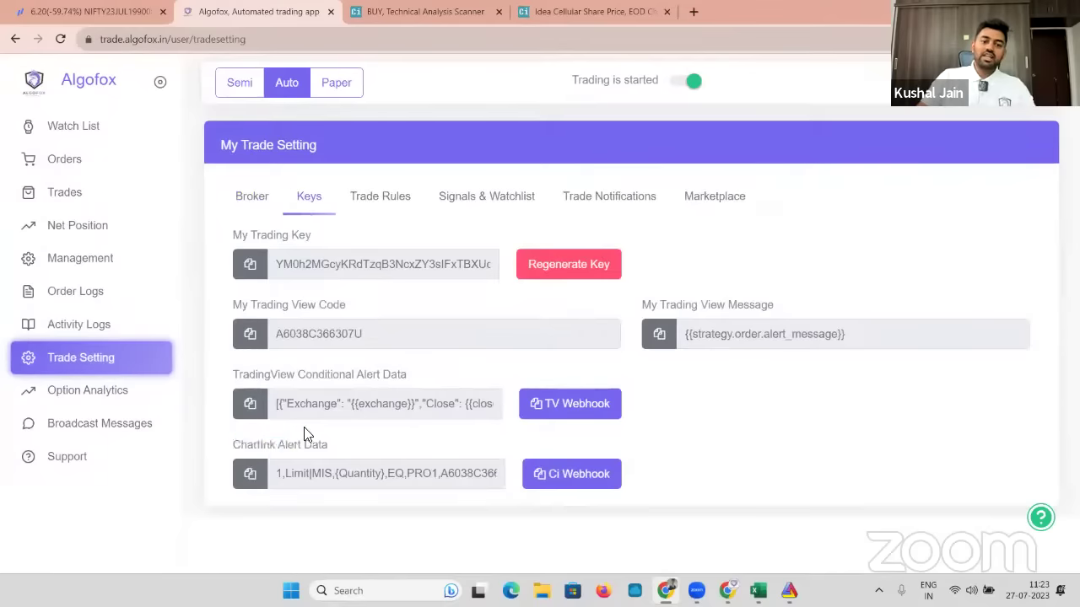
{"action": "left_click_drag", "start_coordinate": [306, 434], "coordinate": [337, 448]}
{"action": "left_click", "coordinate": [253, 480]}
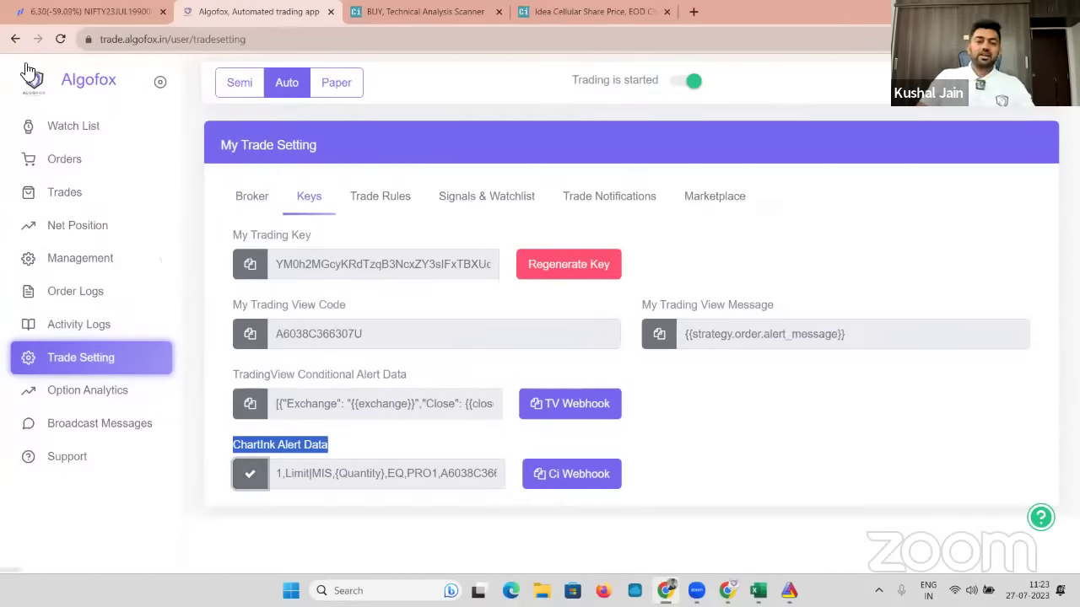
{"action": "left_click", "coordinate": [421, 12]}
Paste the alert data as the BUY alert name, with quantity 10 and order type Market
{"action": "key", "text": "ctrl+v"}
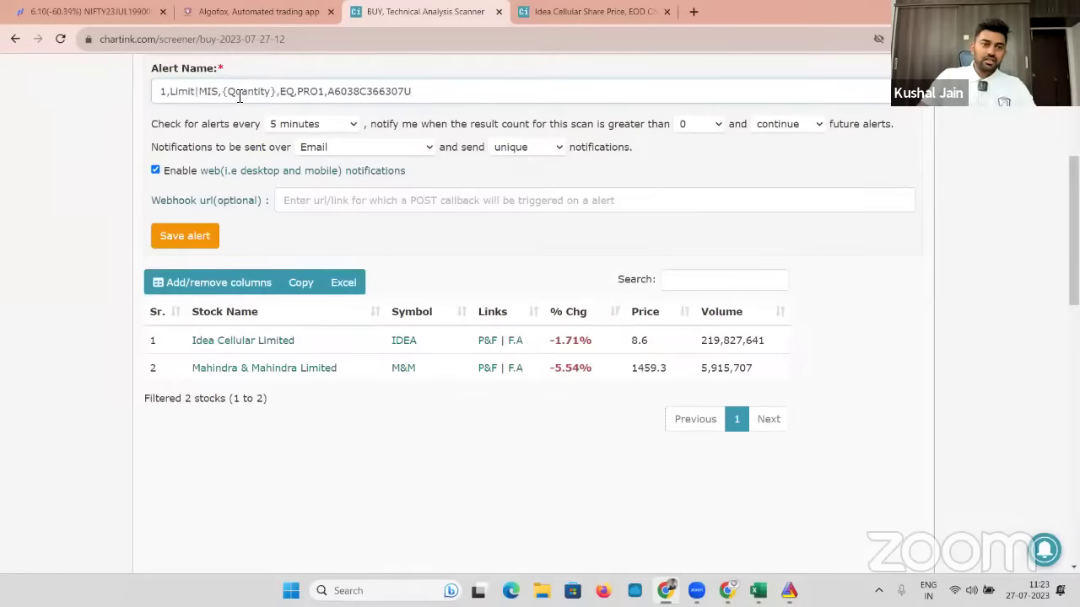
{"action": "left_click_drag", "start_coordinate": [222, 92], "coordinate": [279, 102]}
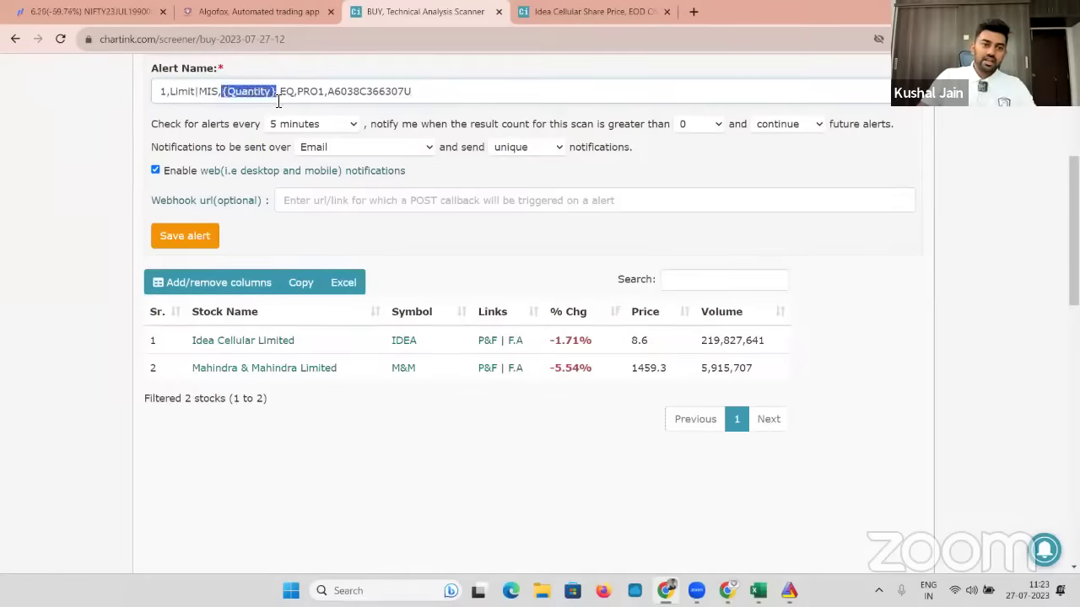
{"action": "type", "text": "10"}
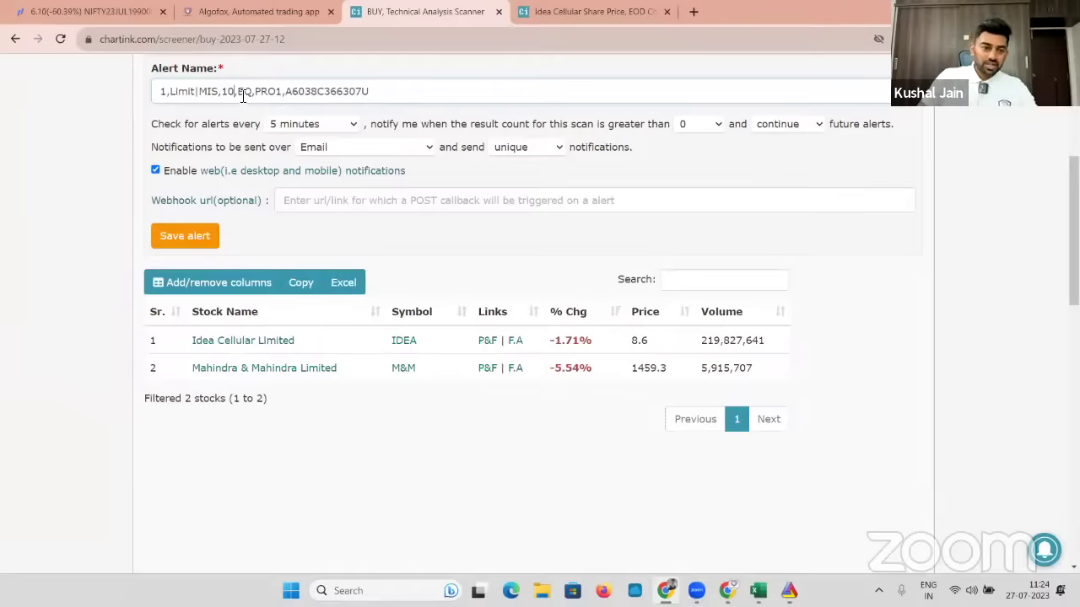
{"action": "double_click", "coordinate": [243, 93]}
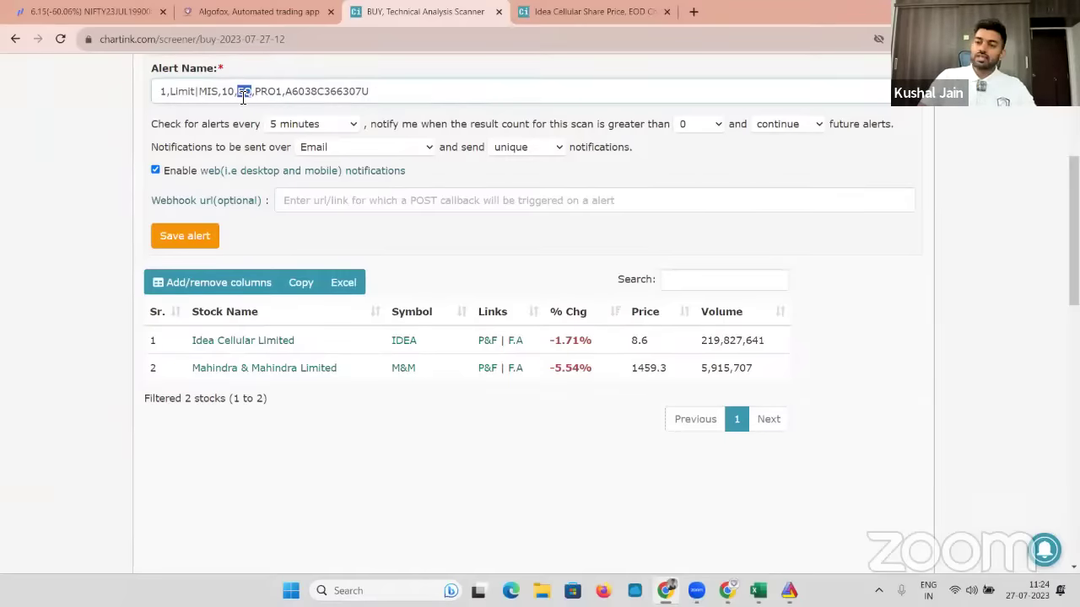
{"action": "double_click", "coordinate": [269, 92]}
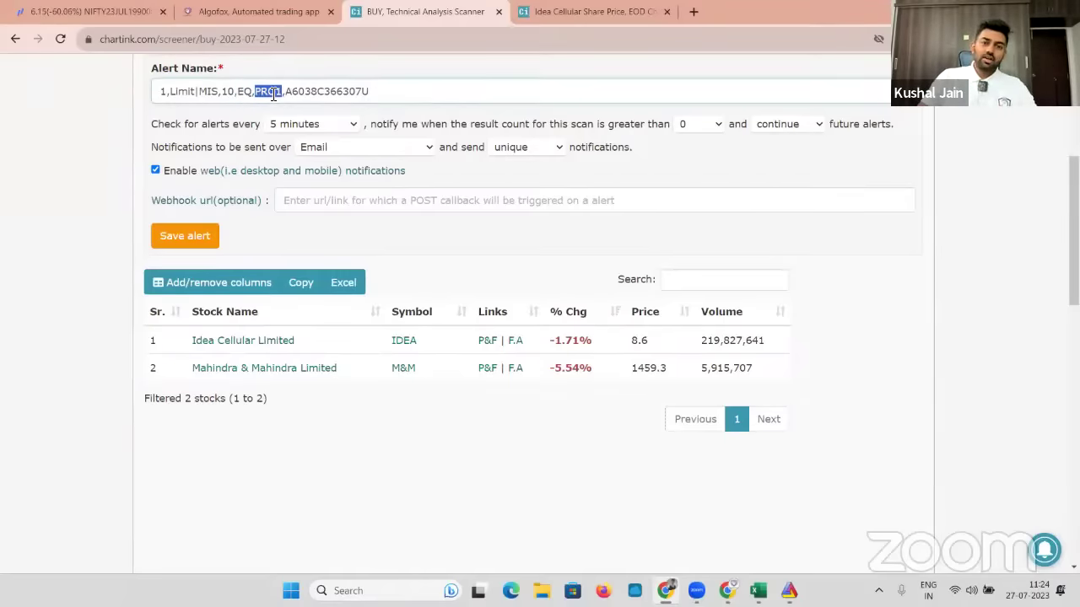
{"action": "left_click", "coordinate": [317, 91]}
{"action": "left_click_drag", "start_coordinate": [293, 91], "coordinate": [363, 99]}
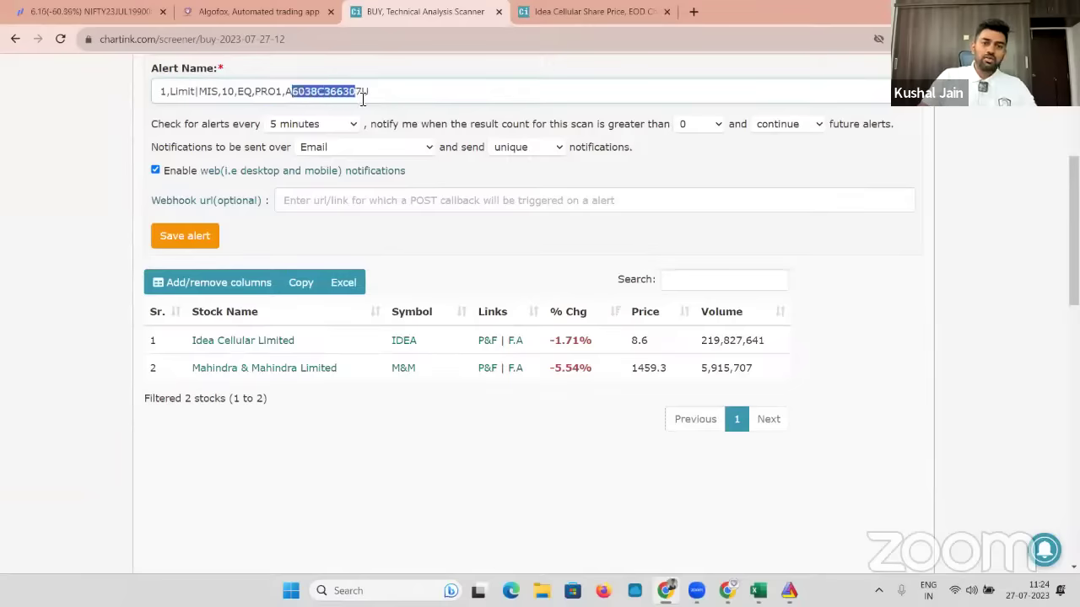
{"action": "left_click", "coordinate": [272, 93]}
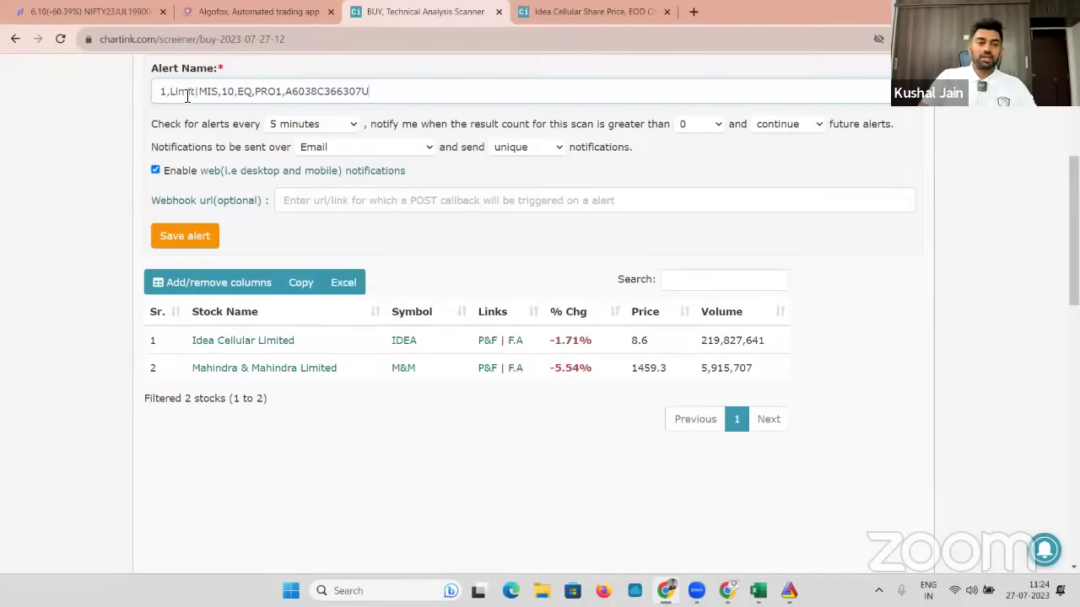
{"action": "double_click", "coordinate": [185, 92]}
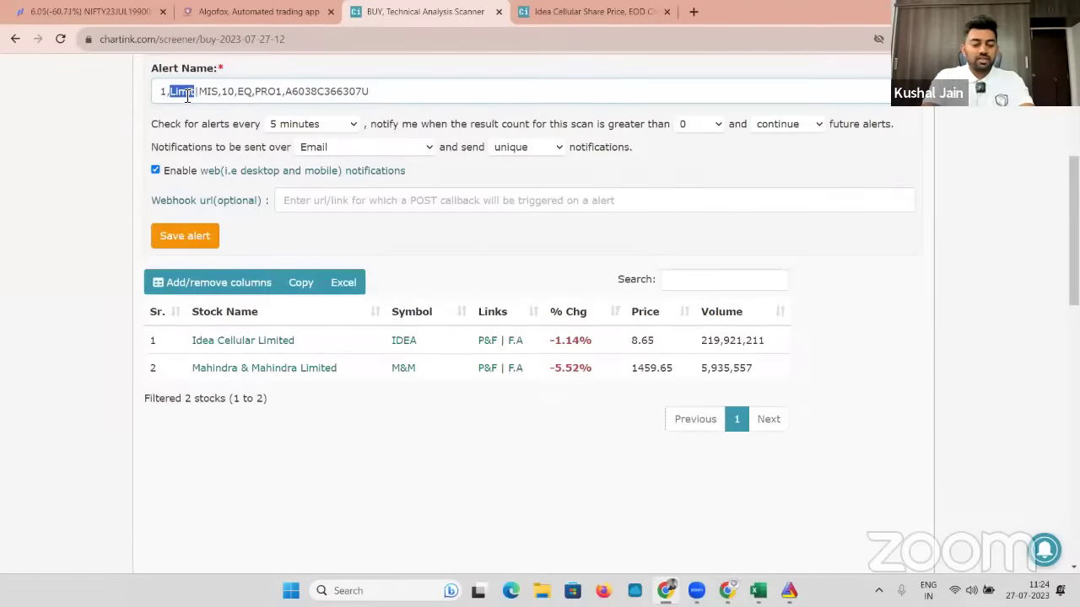
{"action": "type", "text": "Ma"}
{"action": "key", "text": "BackSpace"}
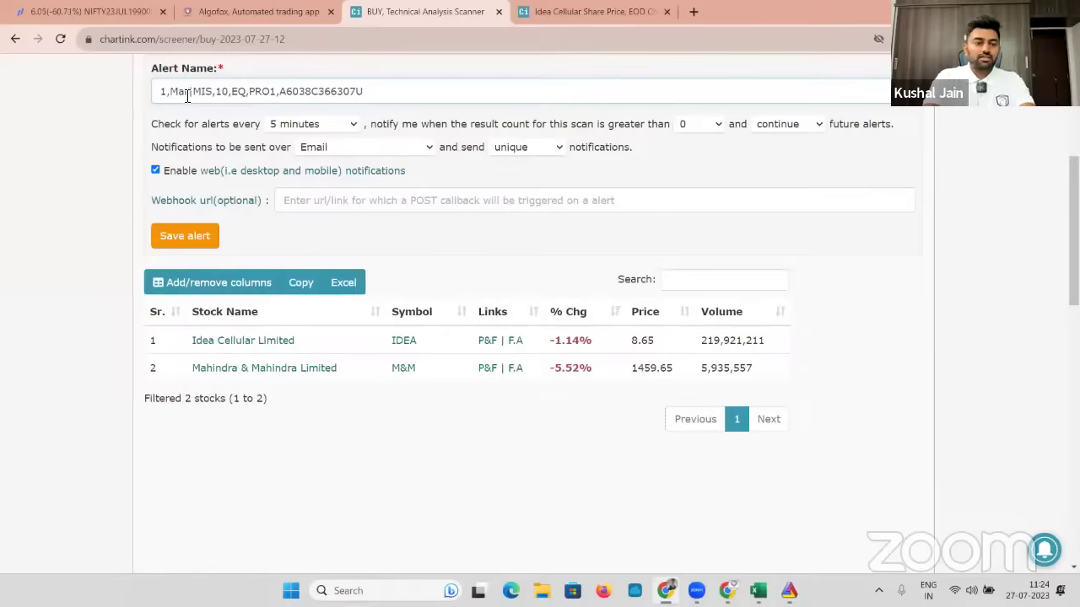
{"action": "type", "text": "ket"}
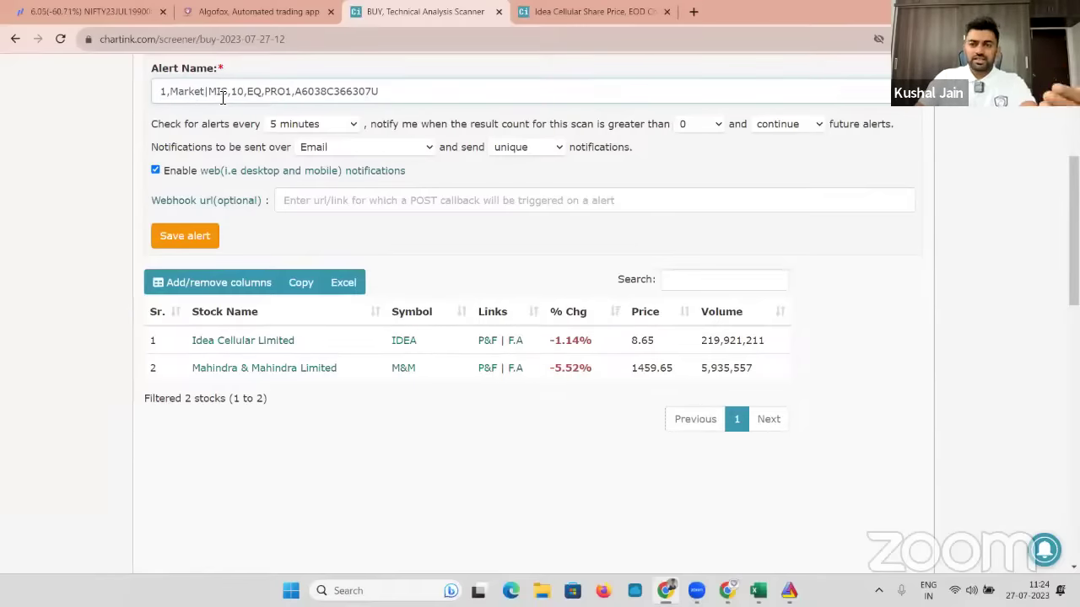
Set the alert to check every 1 minute and paste Algofox's Chartink webhook URL
{"action": "left_click", "coordinate": [274, 127]}
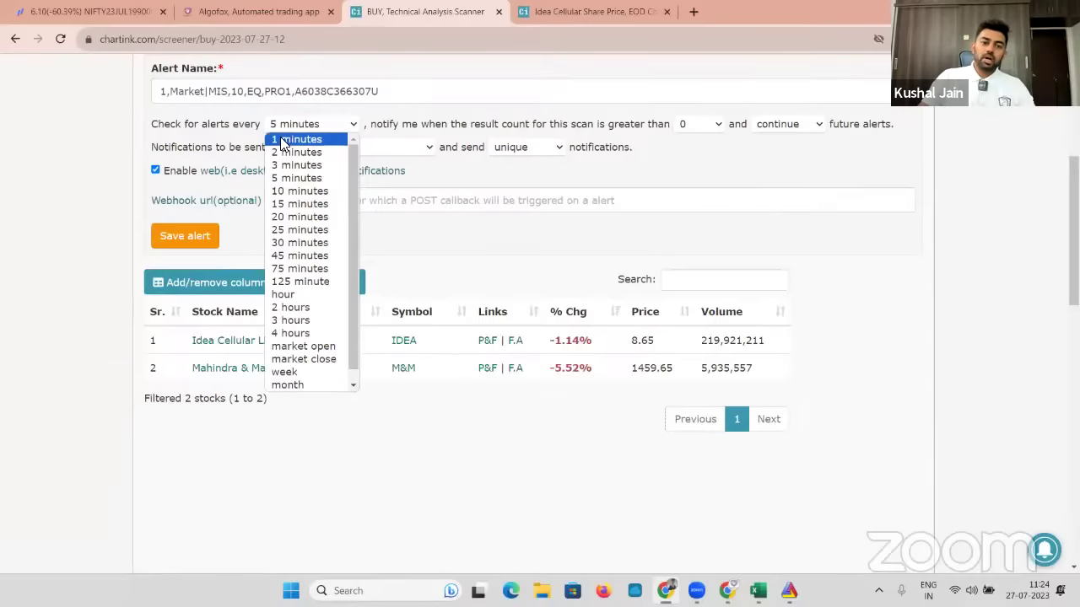
{"action": "left_click", "coordinate": [282, 142]}
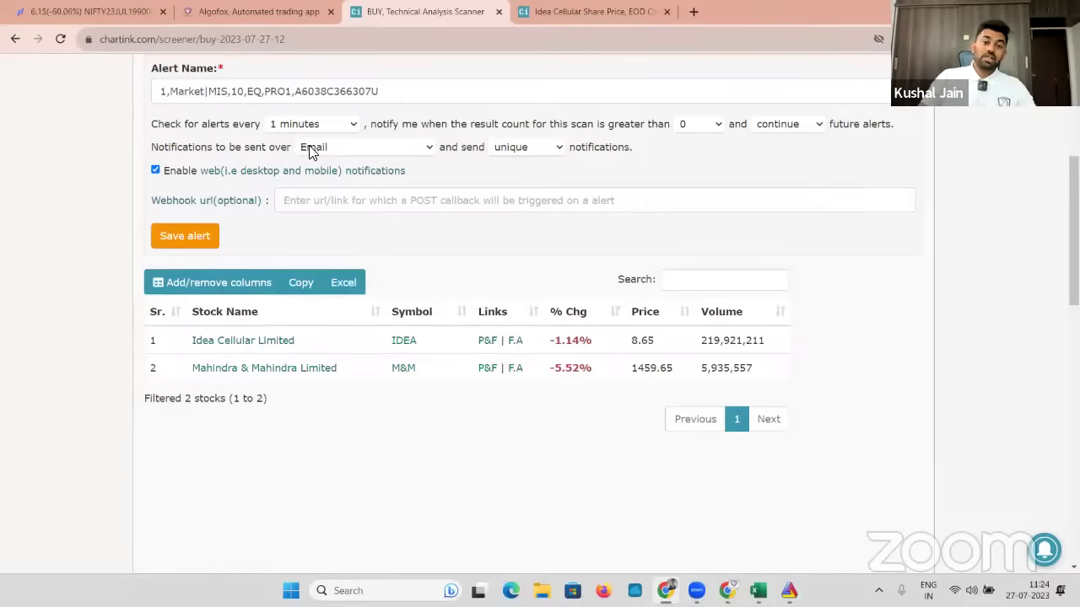
{"action": "left_click", "coordinate": [314, 200]}
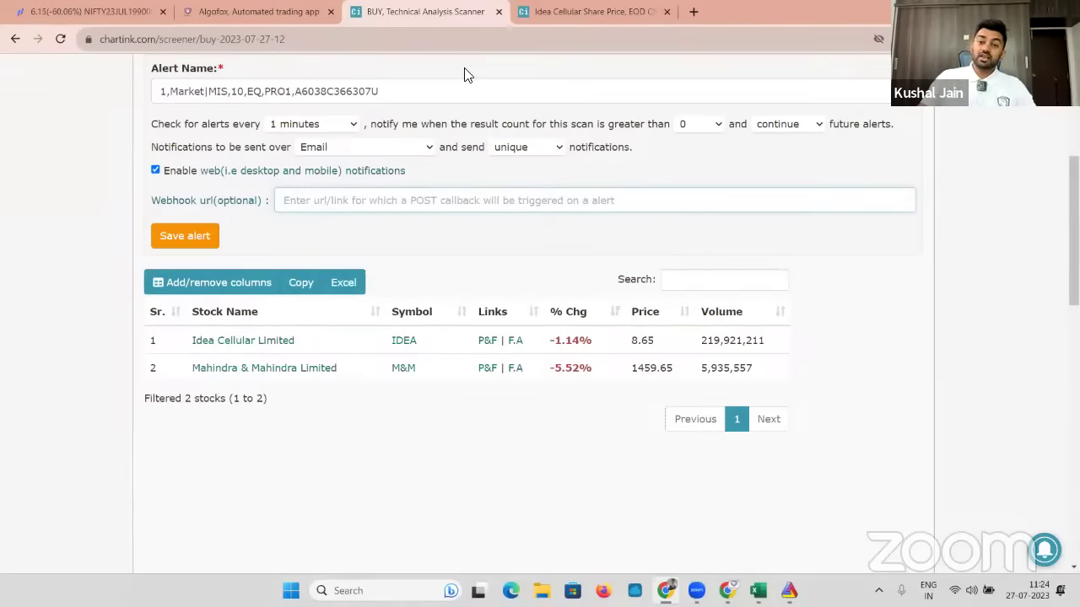
{"action": "left_click", "coordinate": [257, 12]}
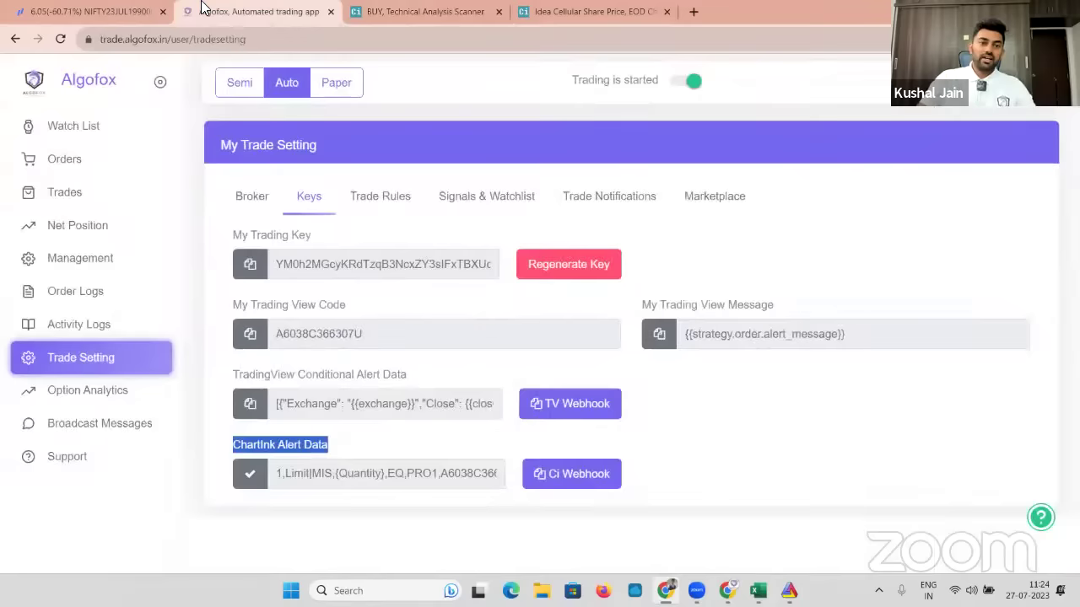
{"action": "left_click", "coordinate": [580, 476]}
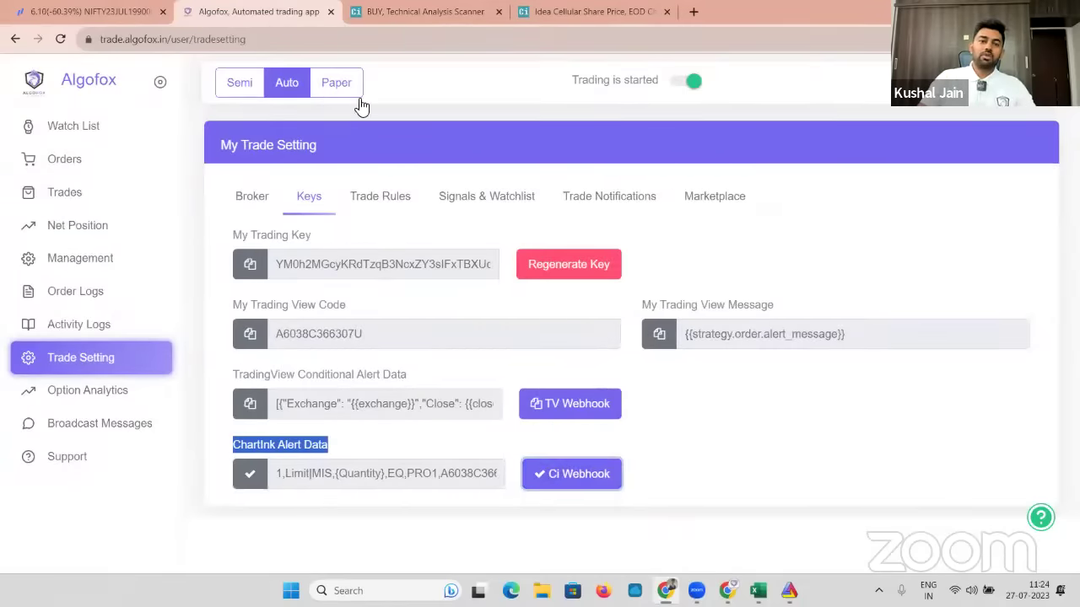
{"action": "key", "text": "ctrl+Tab"}
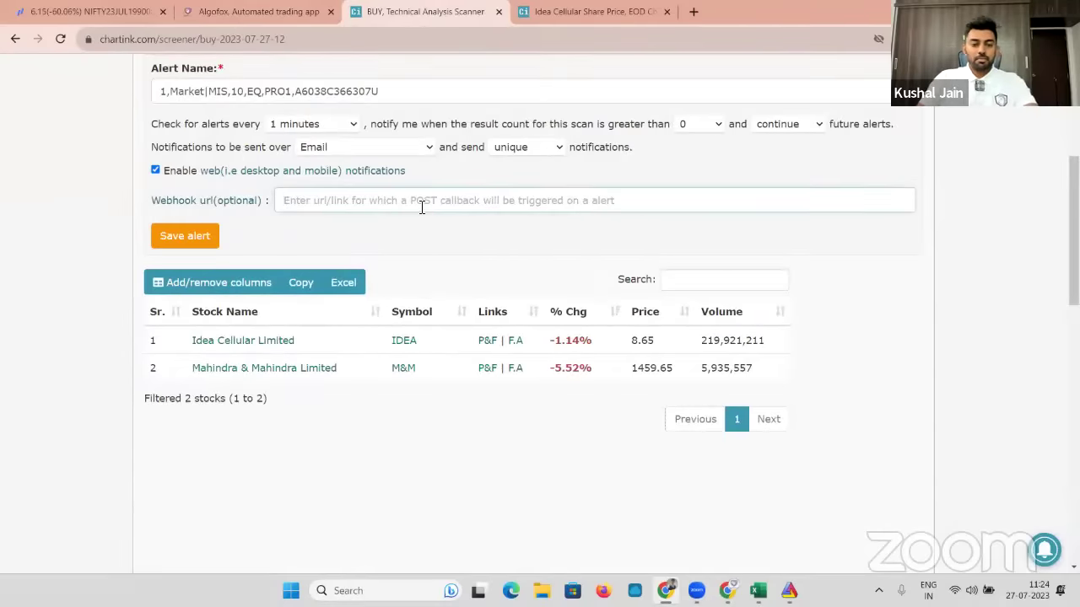
{"action": "left_click", "coordinate": [421, 202]}
{"action": "key", "text": "ctrl+v"}
Save the Chartink alert and note its 11:25 start time
{"action": "left_click", "coordinate": [198, 243]}
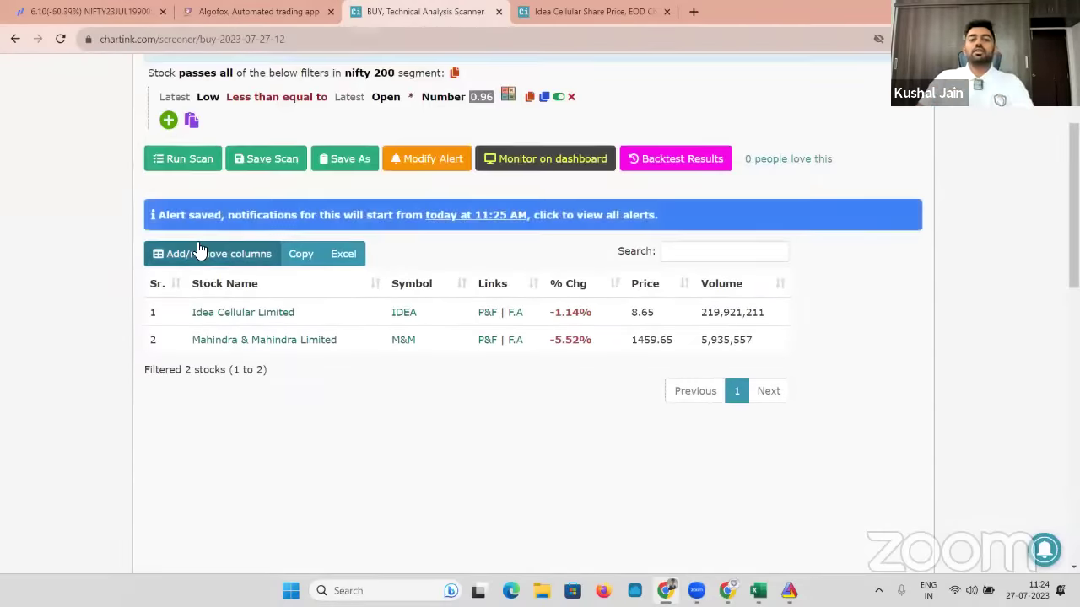
{"action": "scroll", "coordinate": [295, 329], "scroll_direction": "up", "scroll_amount": 3}
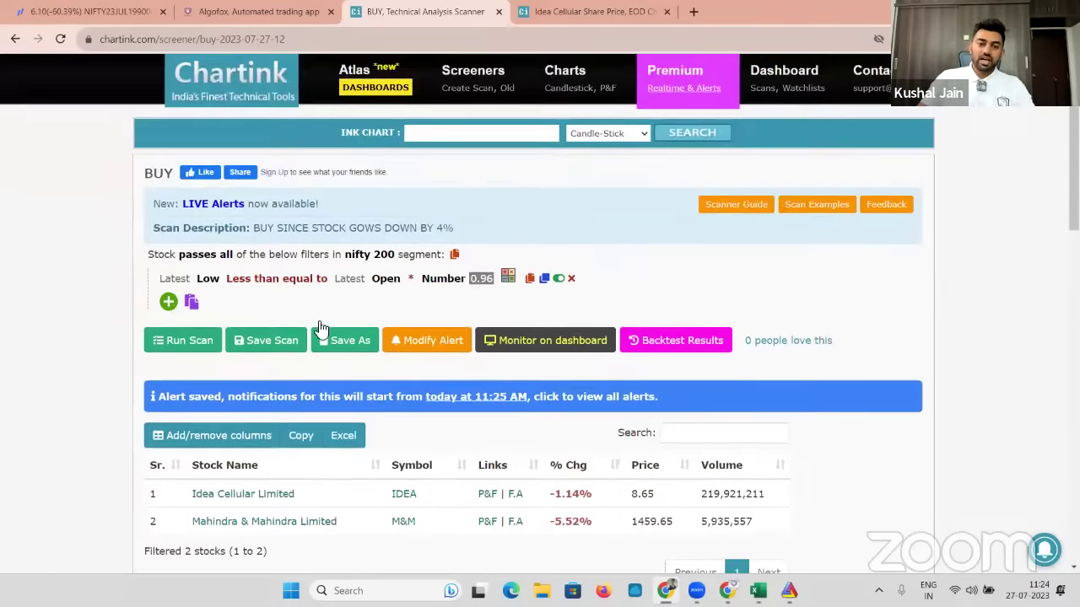
{"action": "left_click_drag", "start_coordinate": [475, 401], "coordinate": [507, 402]}
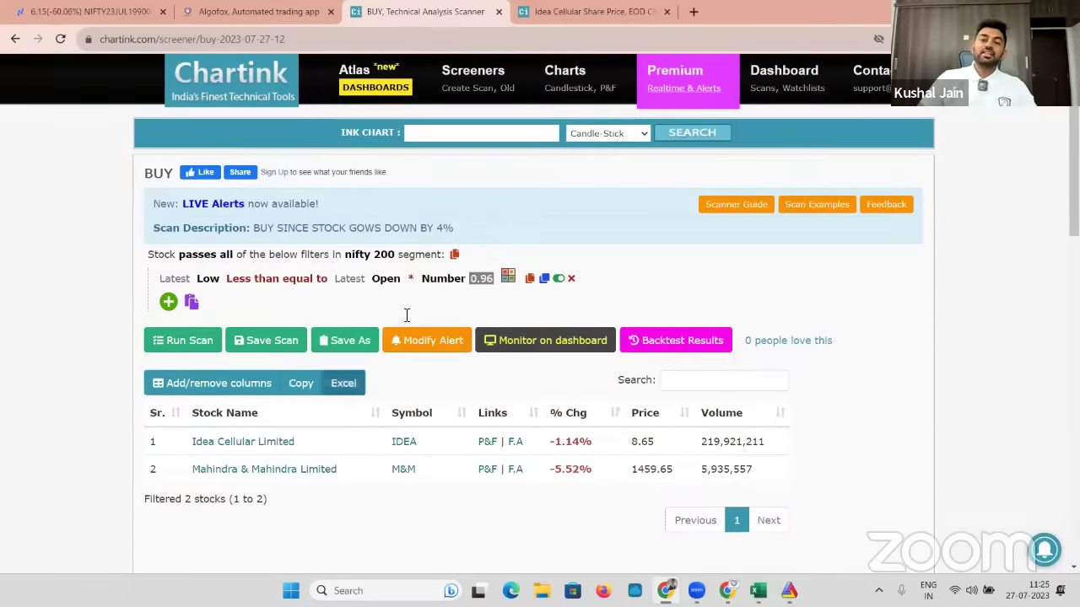
Glance at the Idea Cellular chart, then return to the Algofox app
{"action": "key", "text": "ctrl+Tab"}
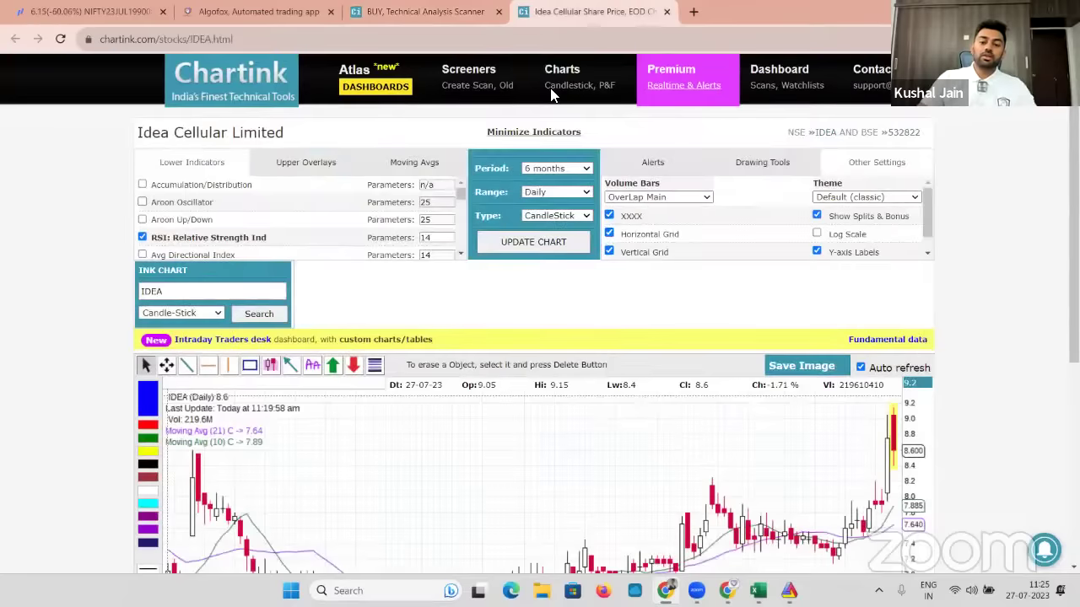
{"action": "mouse_move", "coordinate": [726, 591]}
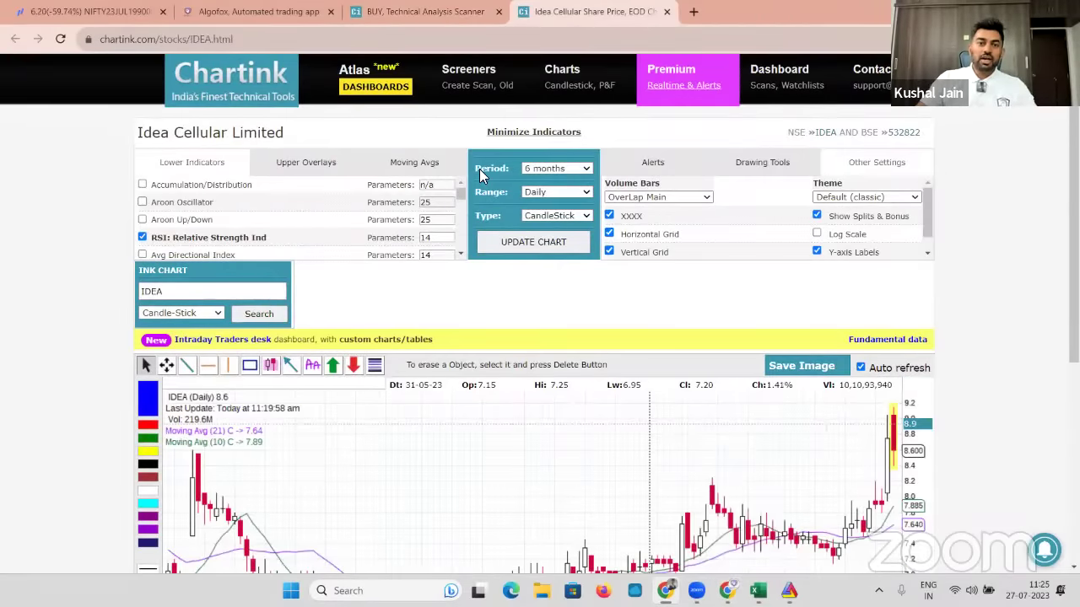
{"action": "left_click", "coordinate": [218, 9]}
Open the Watchlist (Stocks) page, then the Order Logs page
{"action": "left_click", "coordinate": [74, 125]}
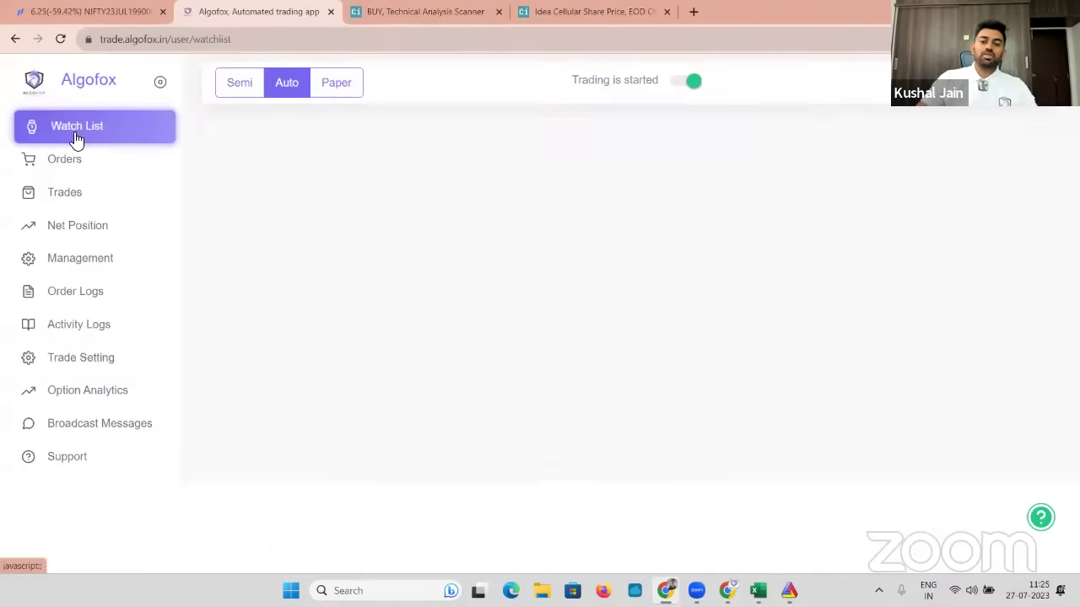
{"action": "left_click", "coordinate": [513, 141]}
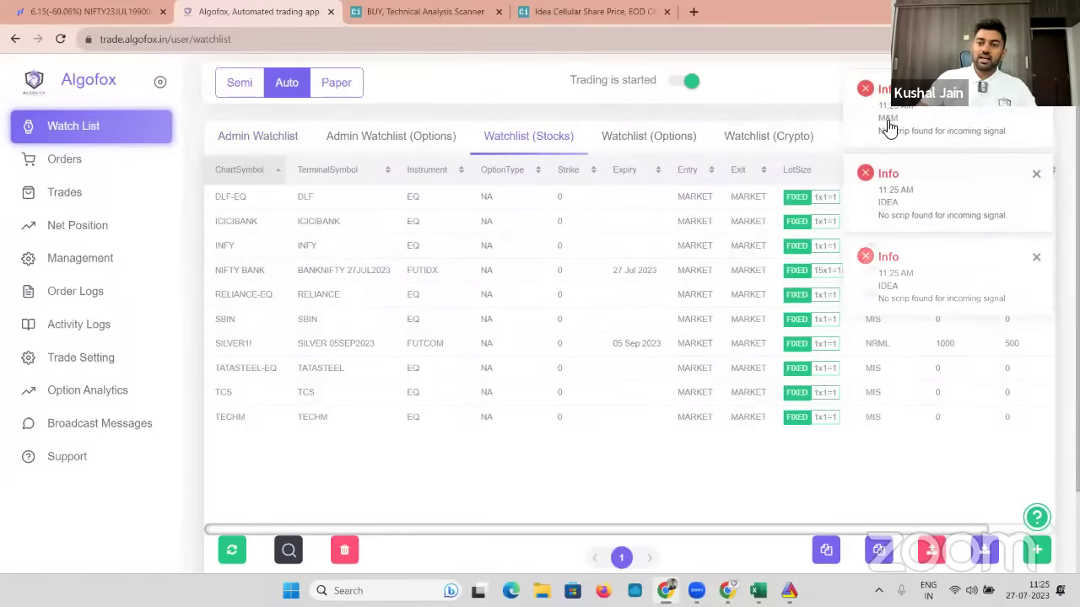
{"action": "left_click", "coordinate": [84, 295]}
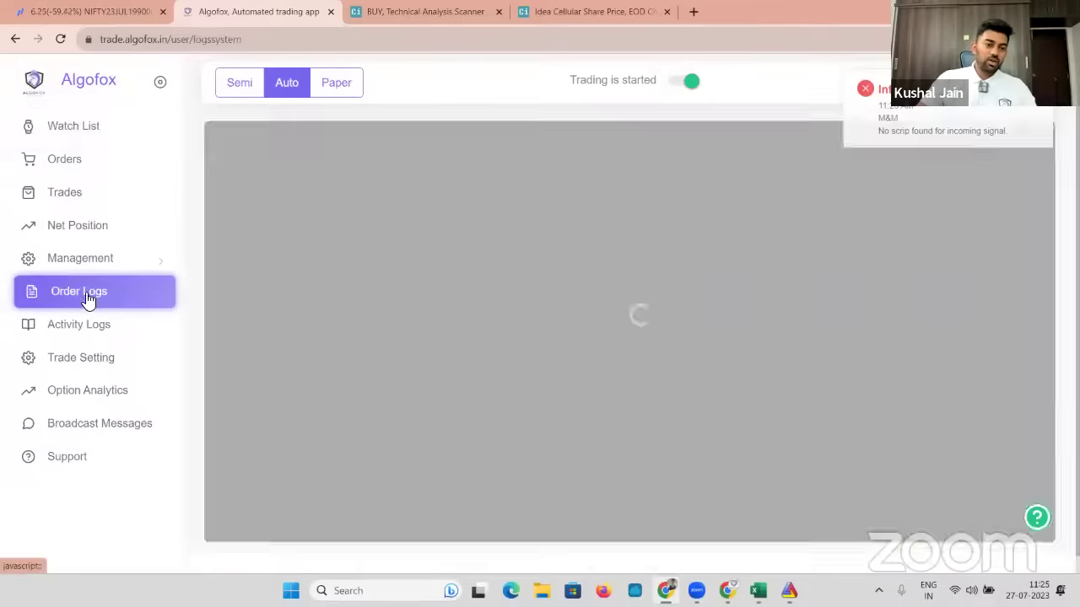
Highlight the M&M and IDEA BUY orders and their CHARTINK source
{"action": "left_click_drag", "start_coordinate": [364, 268], "coordinate": [390, 270]}
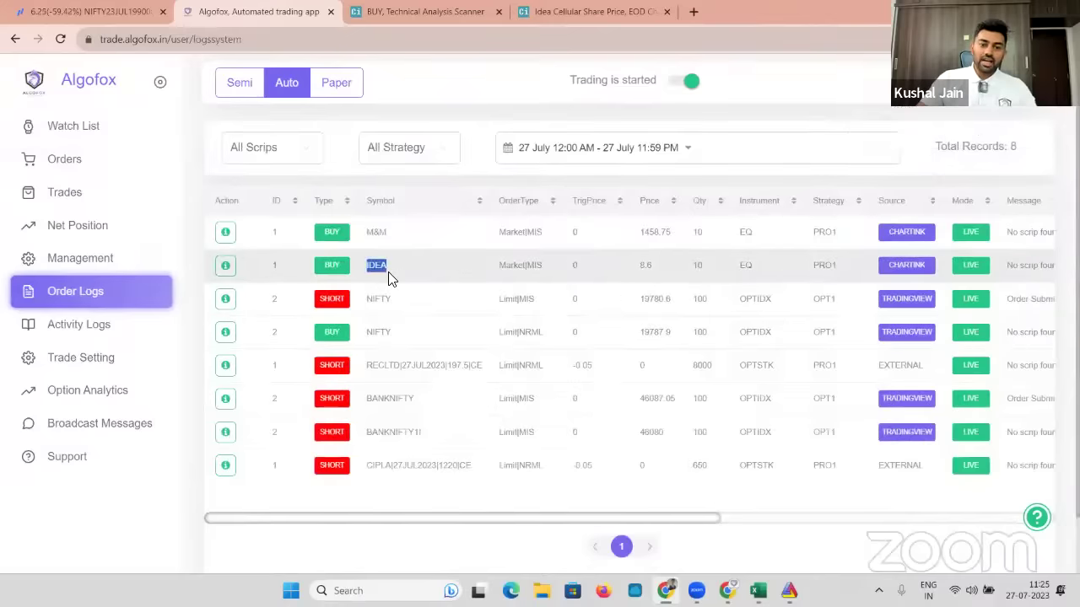
{"action": "left_click_drag", "start_coordinate": [359, 230], "coordinate": [388, 232]}
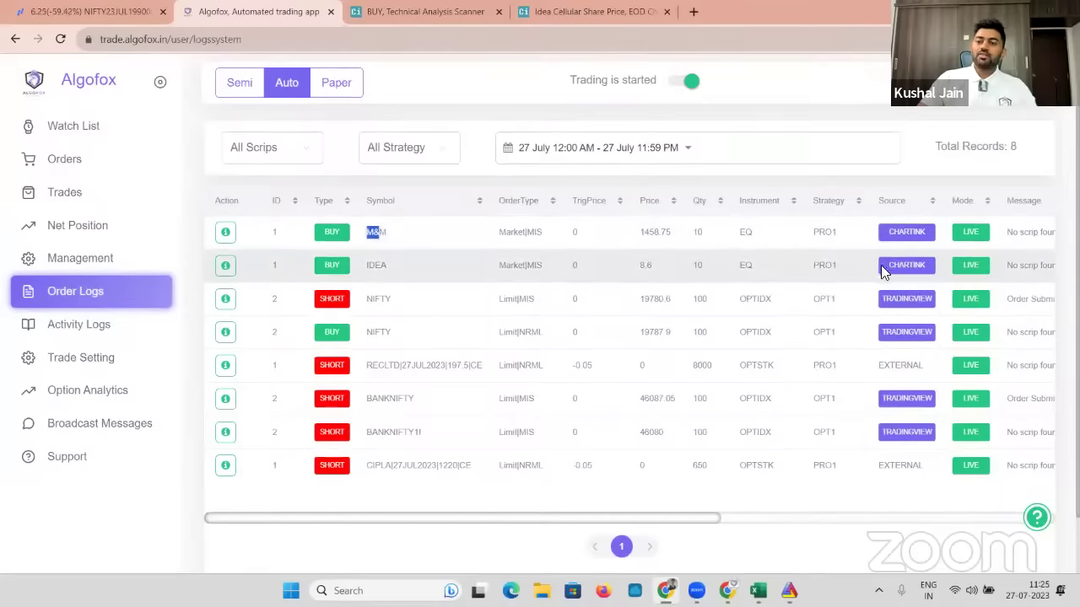
{"action": "left_click_drag", "start_coordinate": [880, 265], "coordinate": [916, 265]}
{"action": "double_click", "coordinate": [896, 231]}
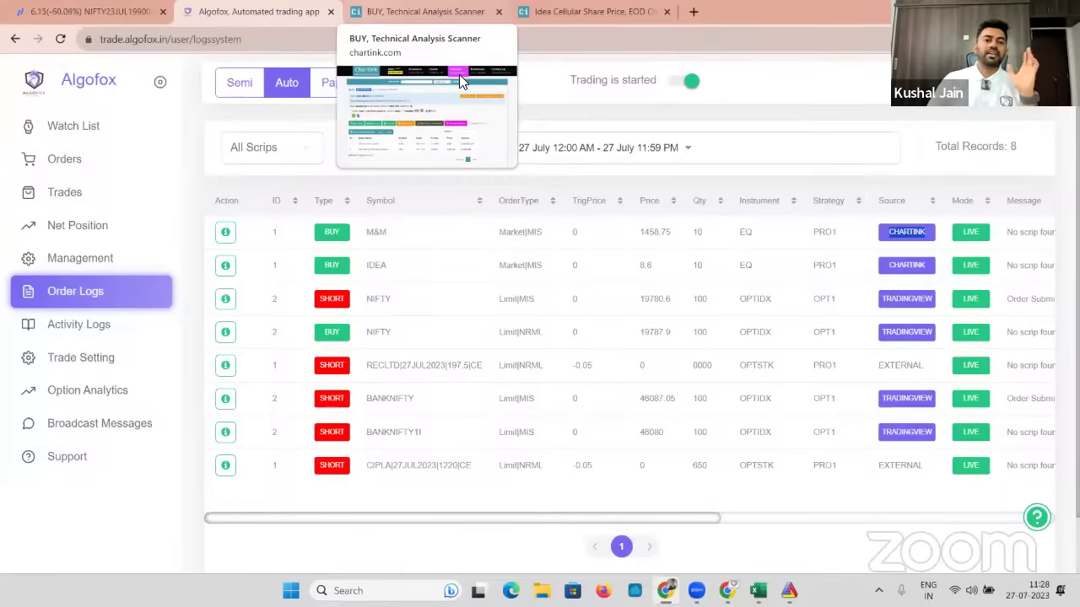
Check Fyers for open positions, then bring up the TradingView Nifty 50 chart window
{"action": "left_click", "coordinate": [92, 12]}
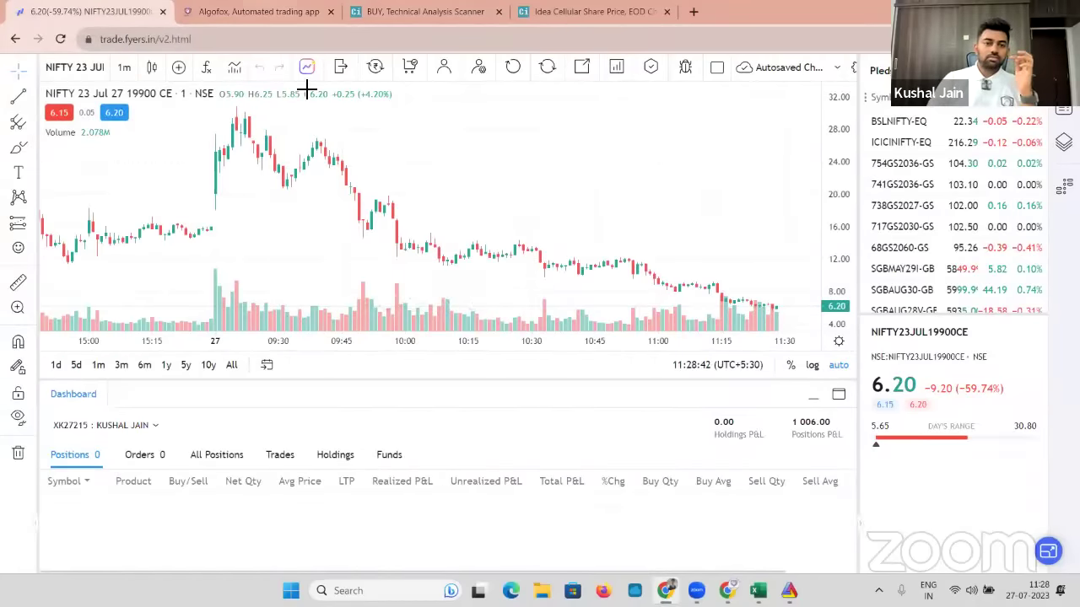
{"action": "key", "text": "ctrl+Tab"}
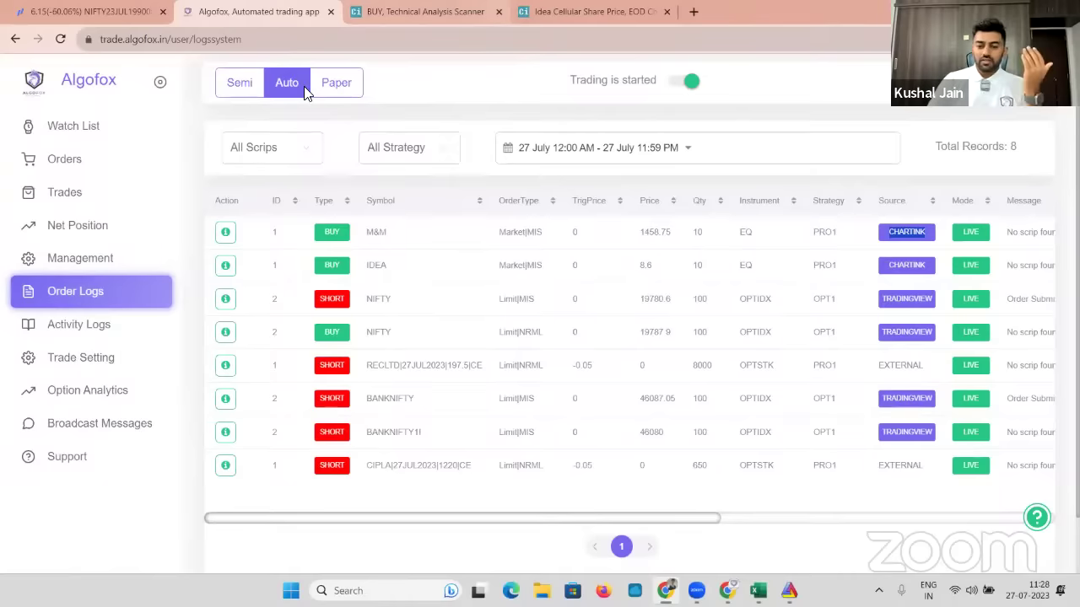
{"action": "left_click", "coordinate": [727, 591]}
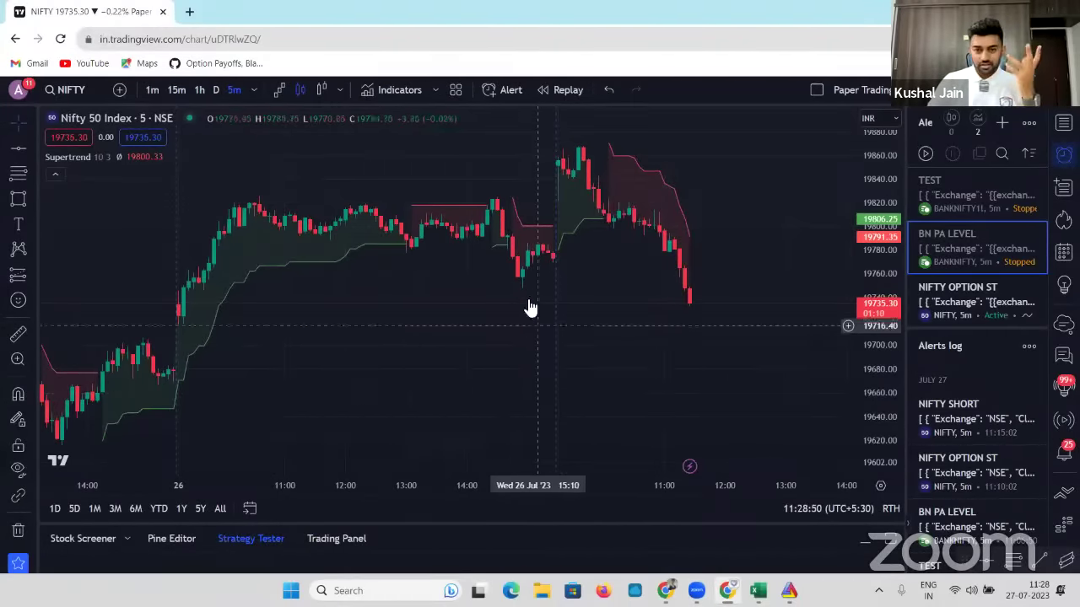
{"action": "left_click_drag", "start_coordinate": [666, 284], "coordinate": [632, 246]}
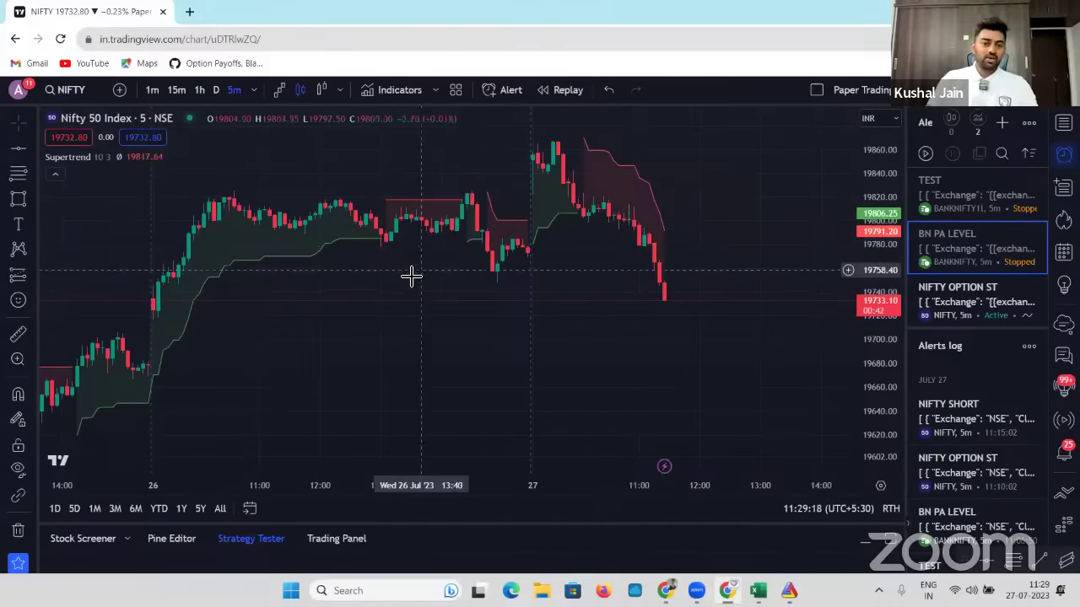
{"action": "scroll", "coordinate": [385, 373], "scroll_direction": "left", "scroll_amount": 2}
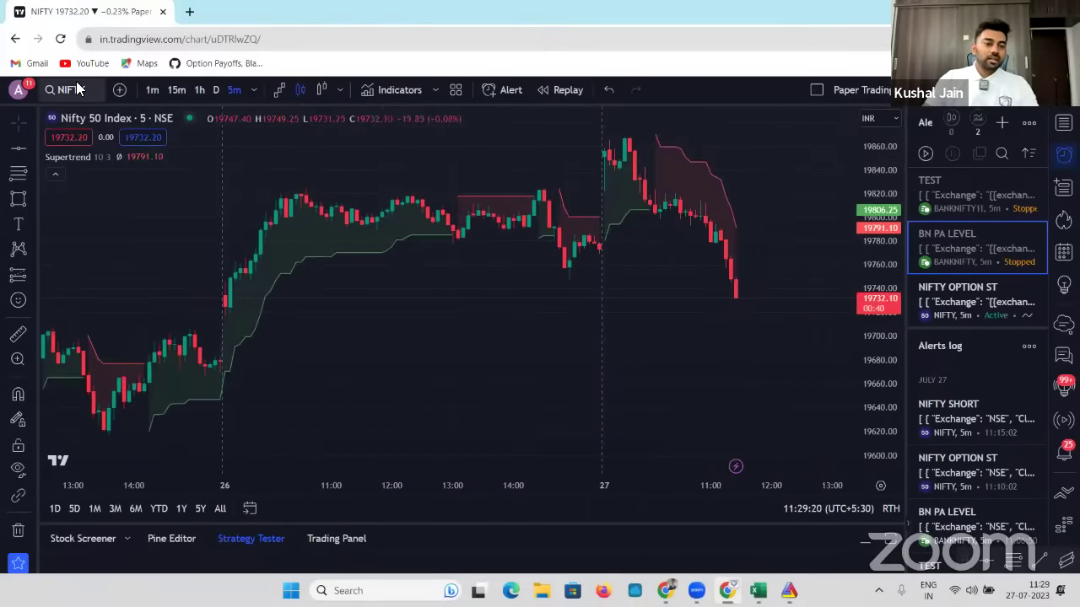
Switch the chart symbol to RELIANCE INDS FUTURES
{"action": "left_click", "coordinate": [73, 89]}
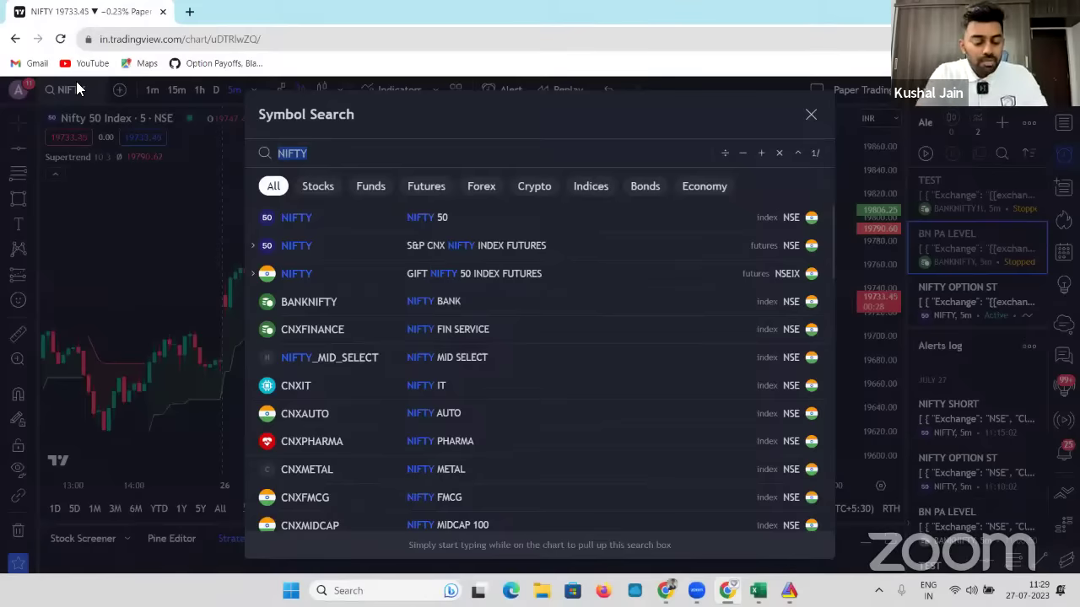
{"action": "type", "text": "RELIANCE"}
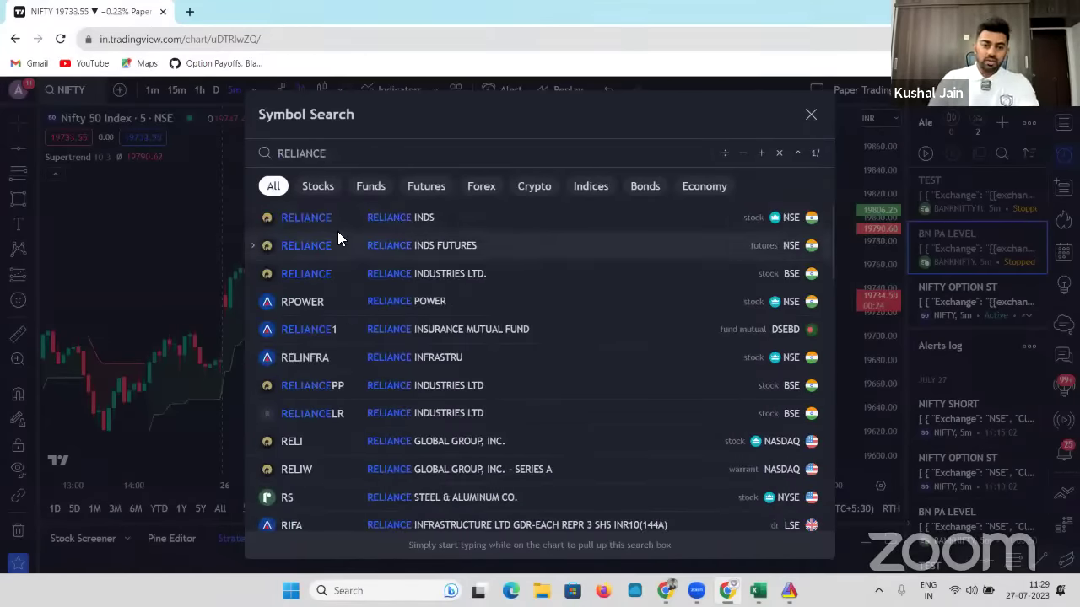
{"action": "left_click", "coordinate": [337, 232]}
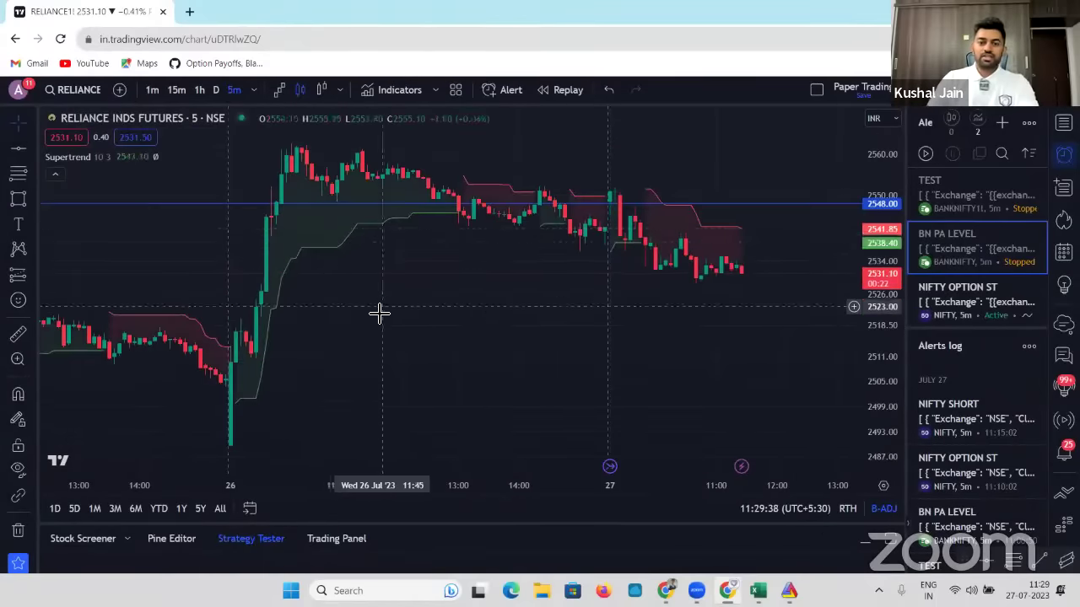
{"action": "left_click", "coordinate": [98, 88]}
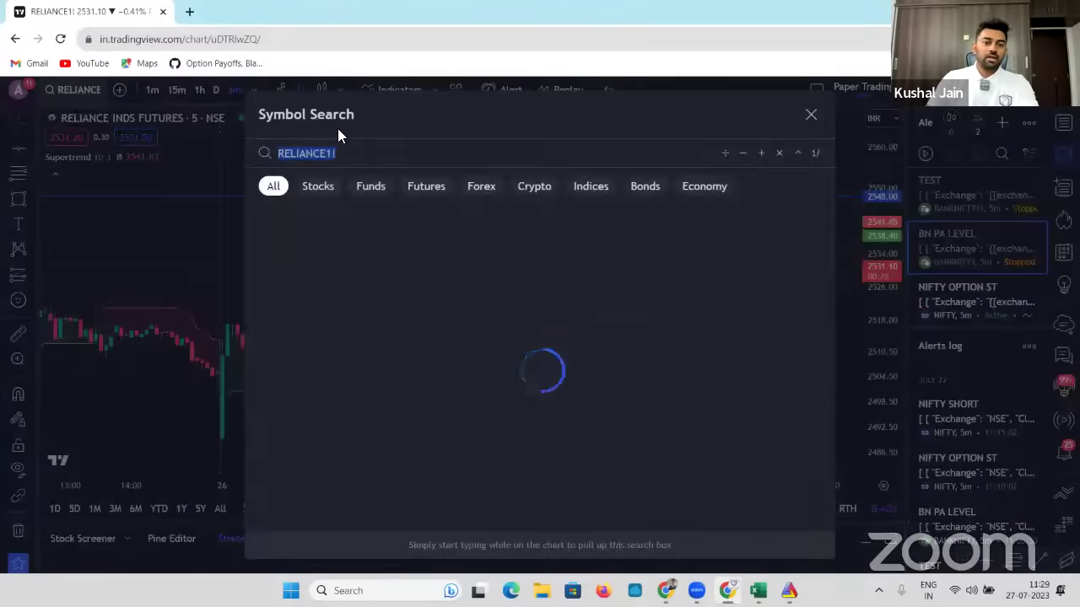
{"action": "left_click", "coordinate": [218, 201]}
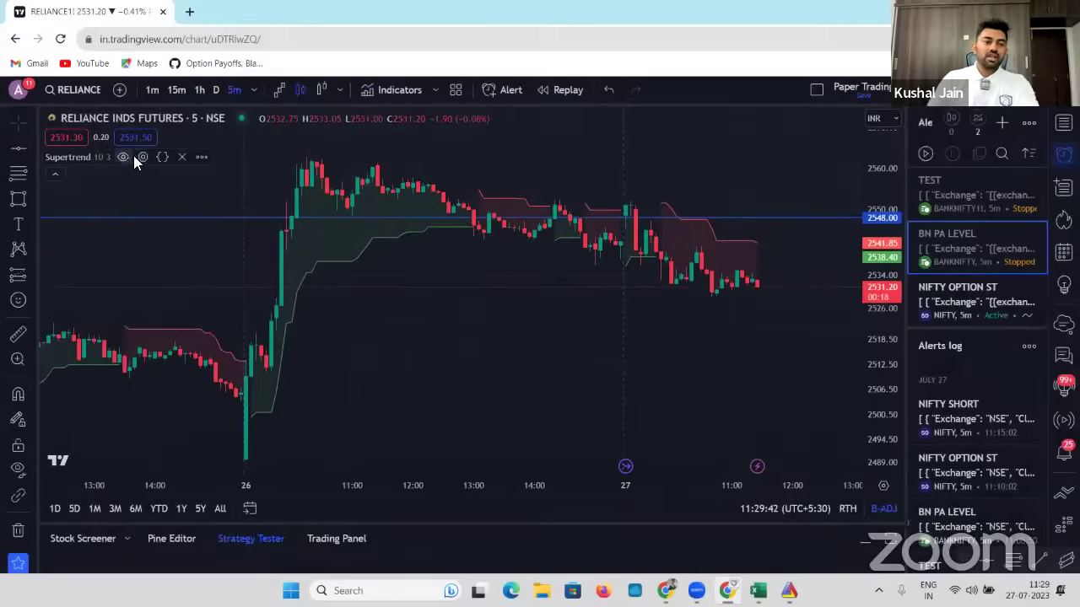
Remove the Supertrend indicator and open the Indicators, Metrics & Strategies list
{"action": "mouse_move", "coordinate": [121, 157]}
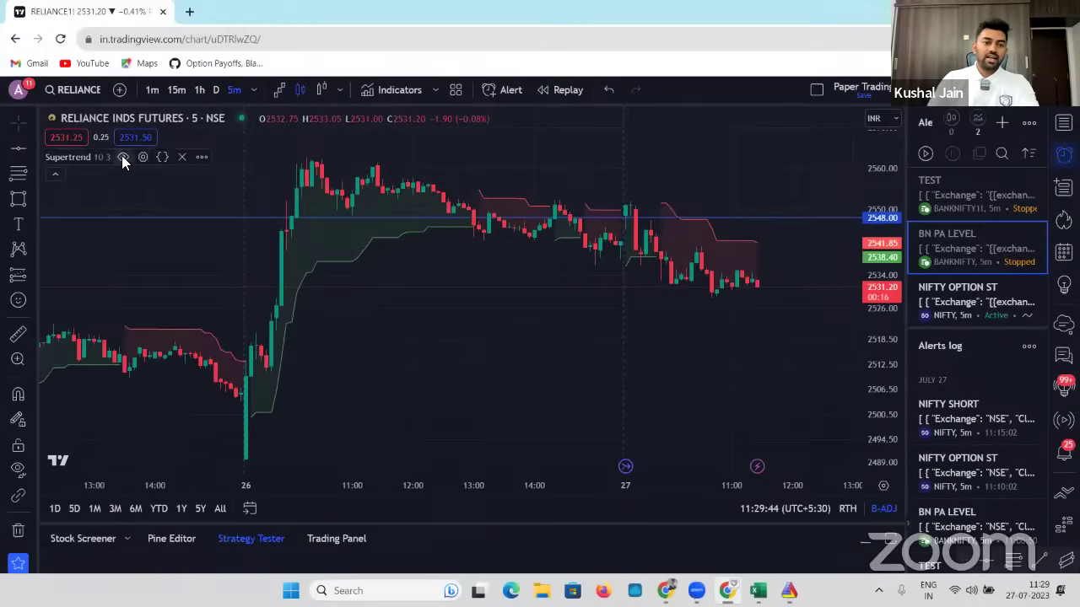
{"action": "left_click", "coordinate": [176, 159]}
{"action": "left_click", "coordinate": [380, 92]}
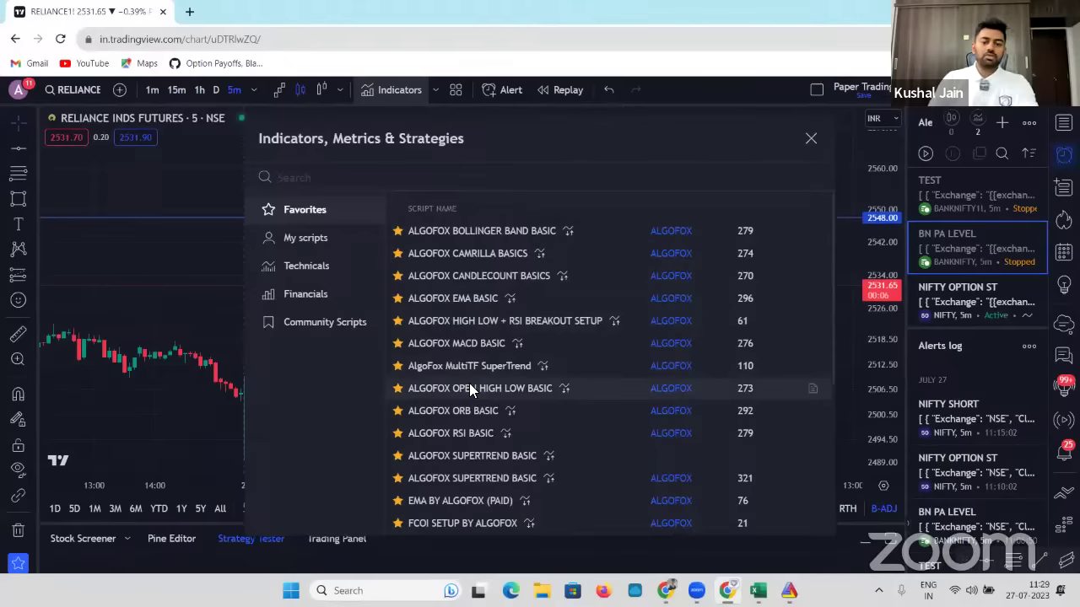
Try the FCOI SETUP BY ALGOFOX strategy, review its earlier signals, then remove it
{"action": "scroll", "coordinate": [469, 395], "scroll_direction": "down", "scroll_amount": 3}
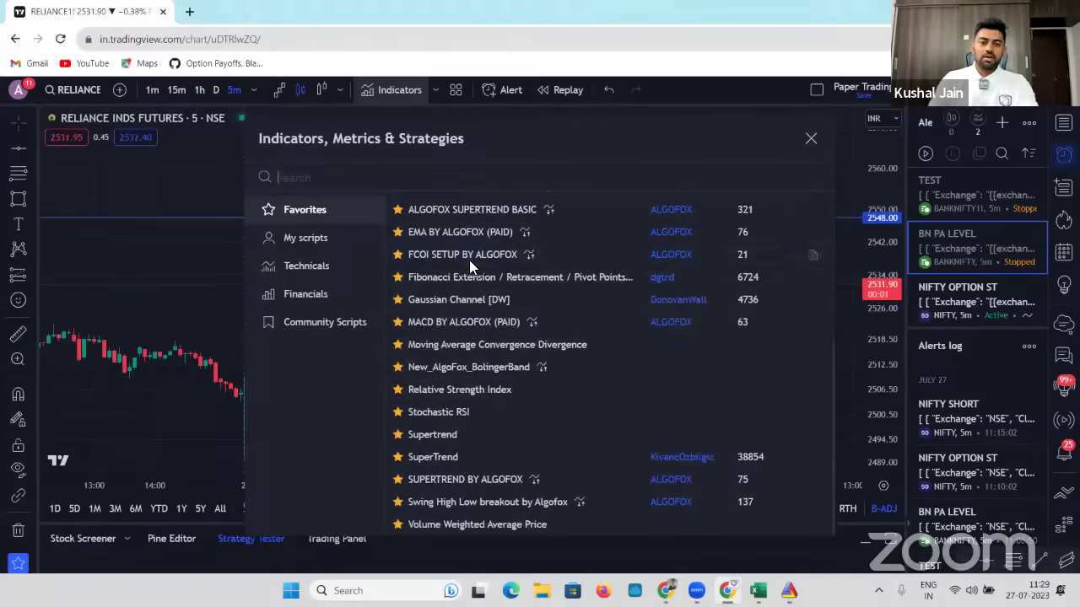
{"action": "left_click", "coordinate": [193, 248]}
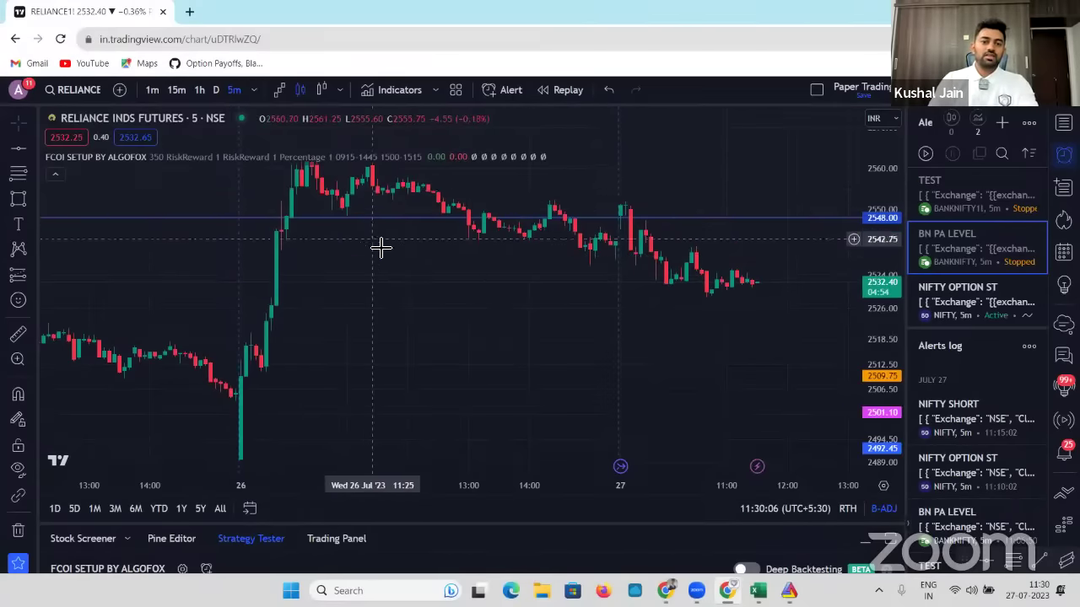
{"action": "left_click_drag", "start_coordinate": [381, 246], "coordinate": [470, 246]}
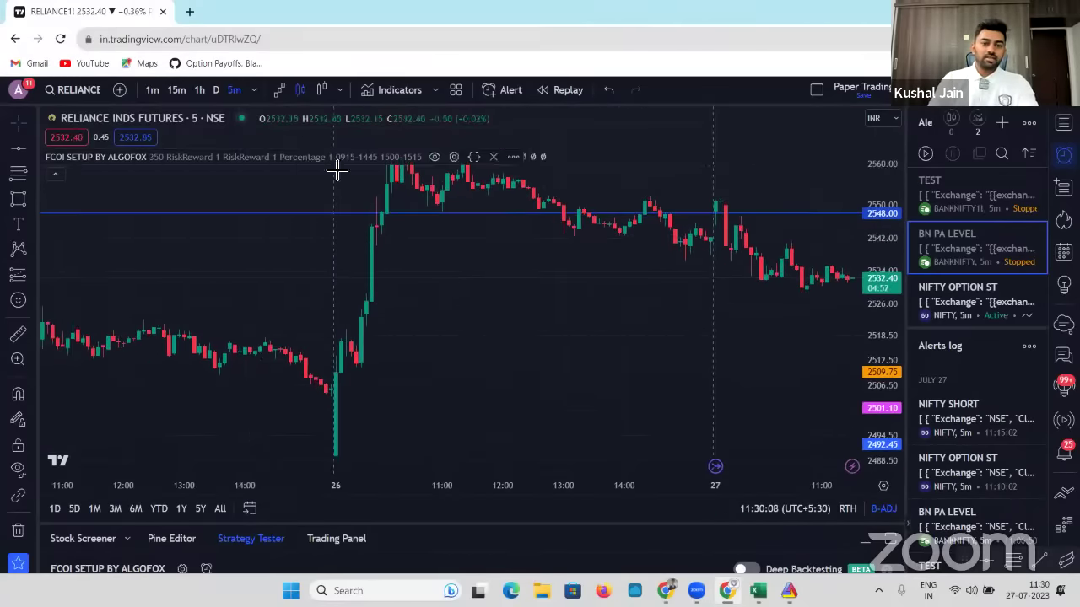
{"action": "left_click", "coordinate": [408, 446]}
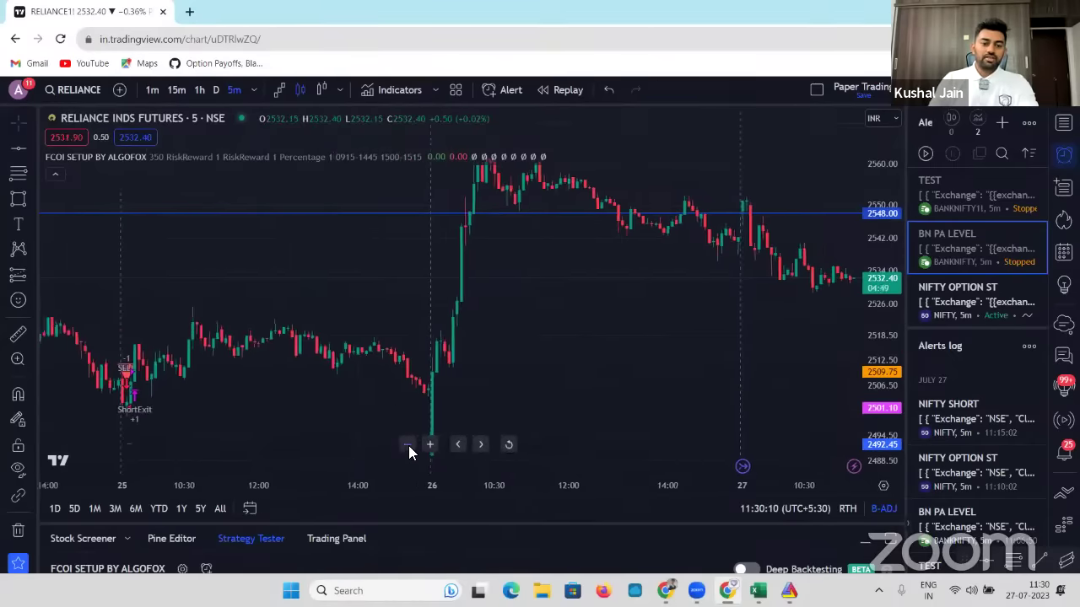
{"action": "left_click", "coordinate": [408, 445]}
{"action": "left_click_drag", "start_coordinate": [393, 302], "coordinate": [294, 345]}
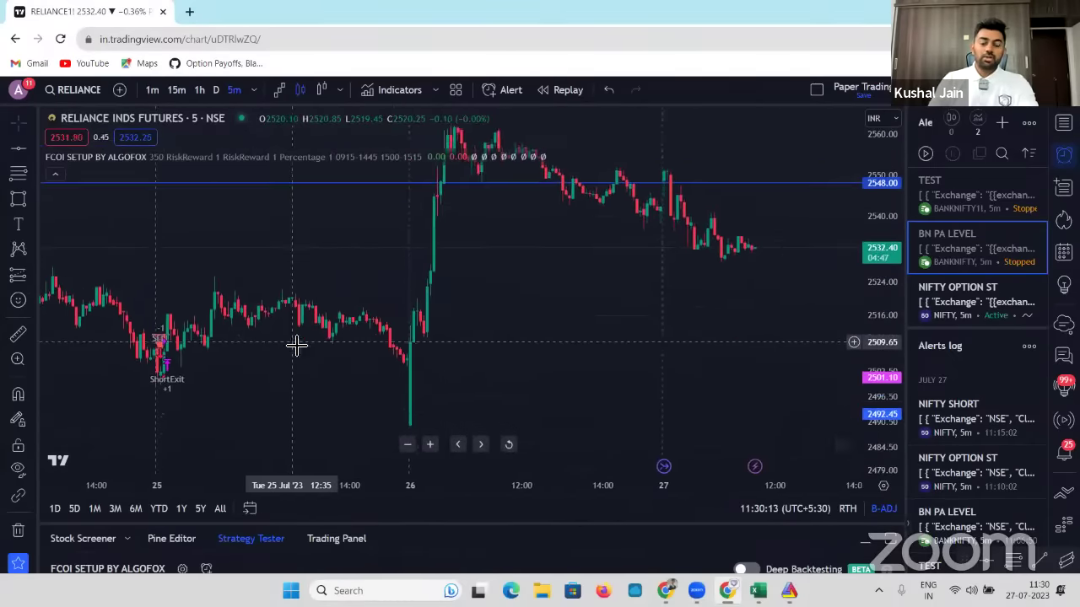
{"action": "left_click", "coordinate": [494, 159]}
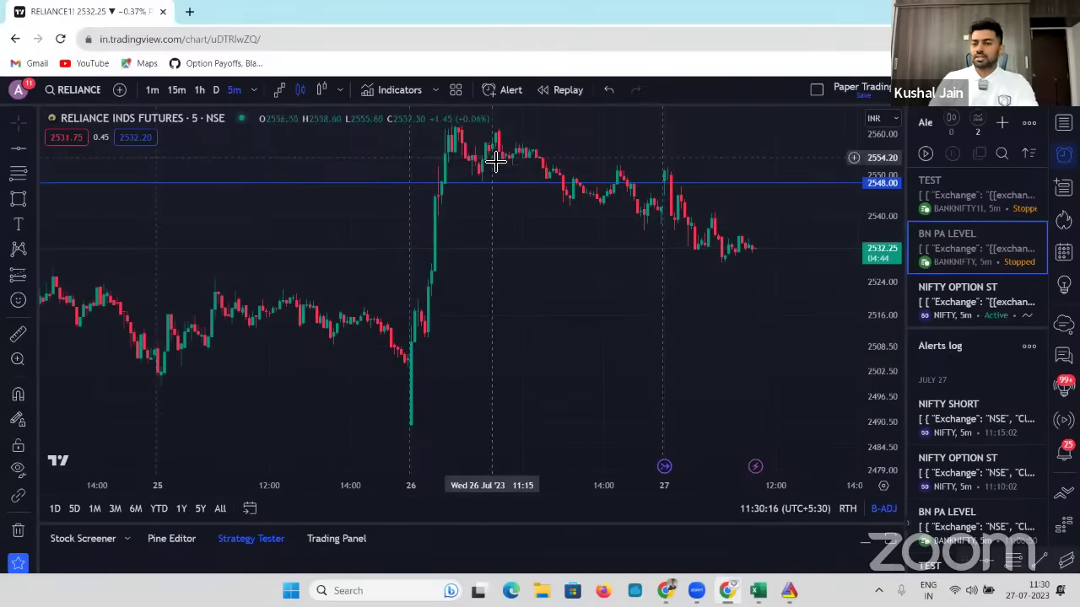
{"action": "left_click", "coordinate": [378, 90]}
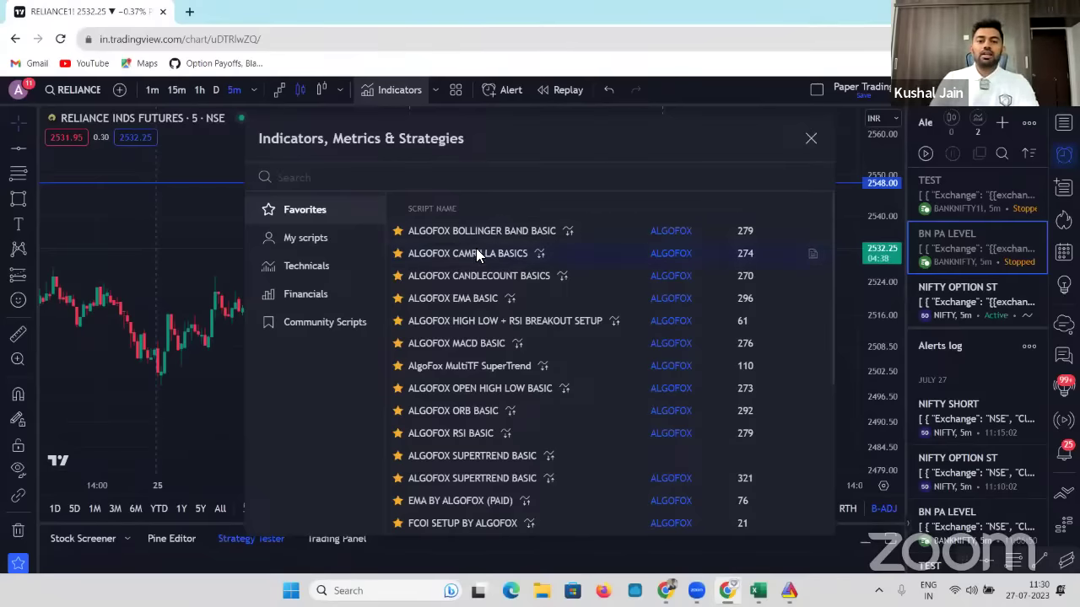
Add ALGOFOX CAMRILLA BASICS, review its trade signals, then remove it
{"action": "left_click", "coordinate": [149, 234]}
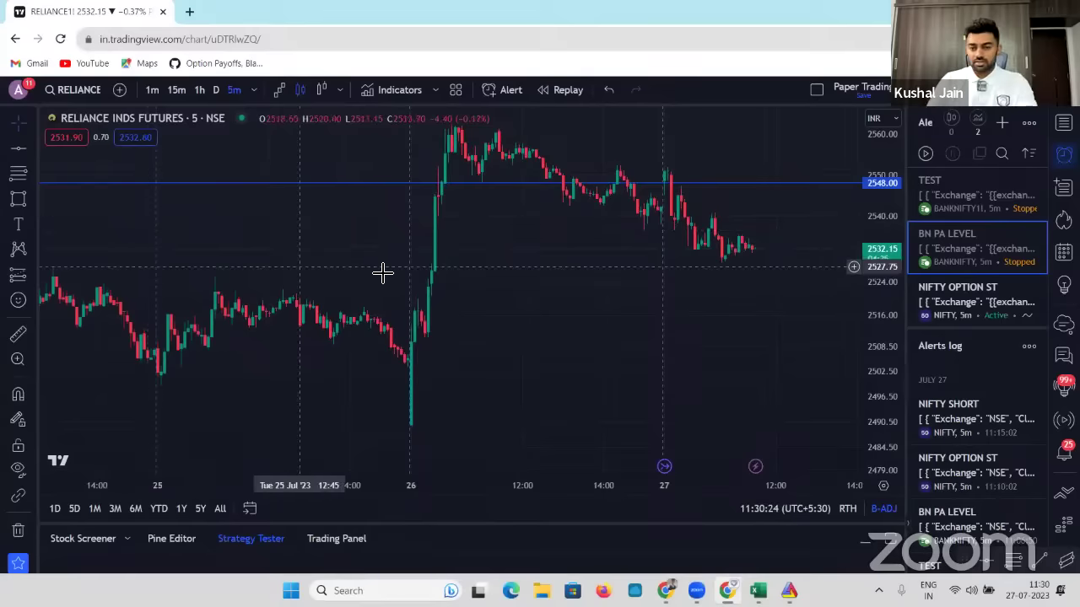
{"action": "scroll", "coordinate": [366, 300], "scroll_direction": "right", "scroll_amount": 2}
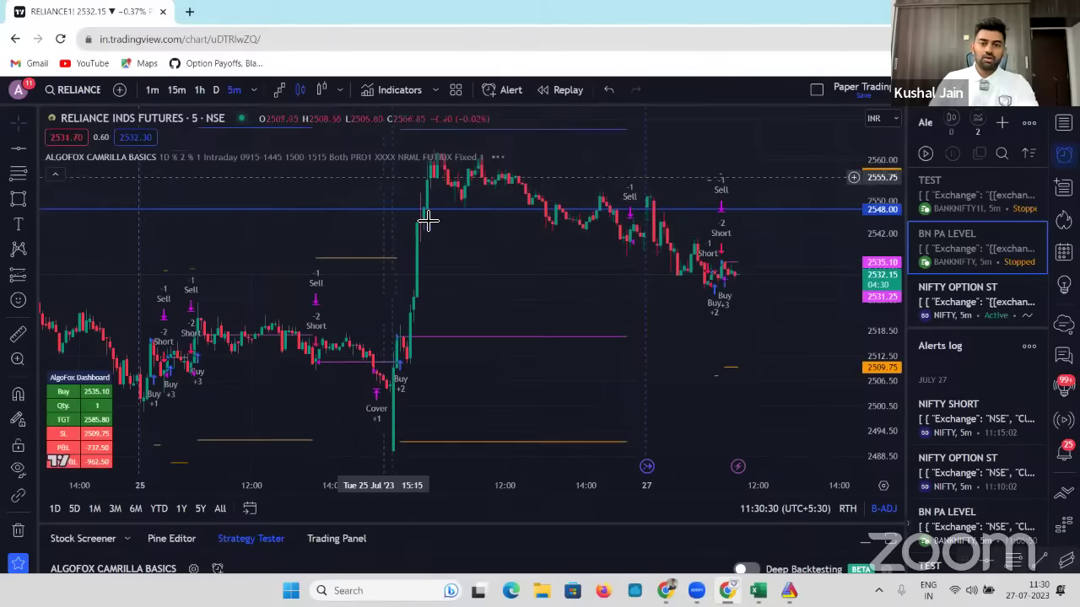
{"action": "left_click_drag", "start_coordinate": [475, 231], "coordinate": [531, 344]}
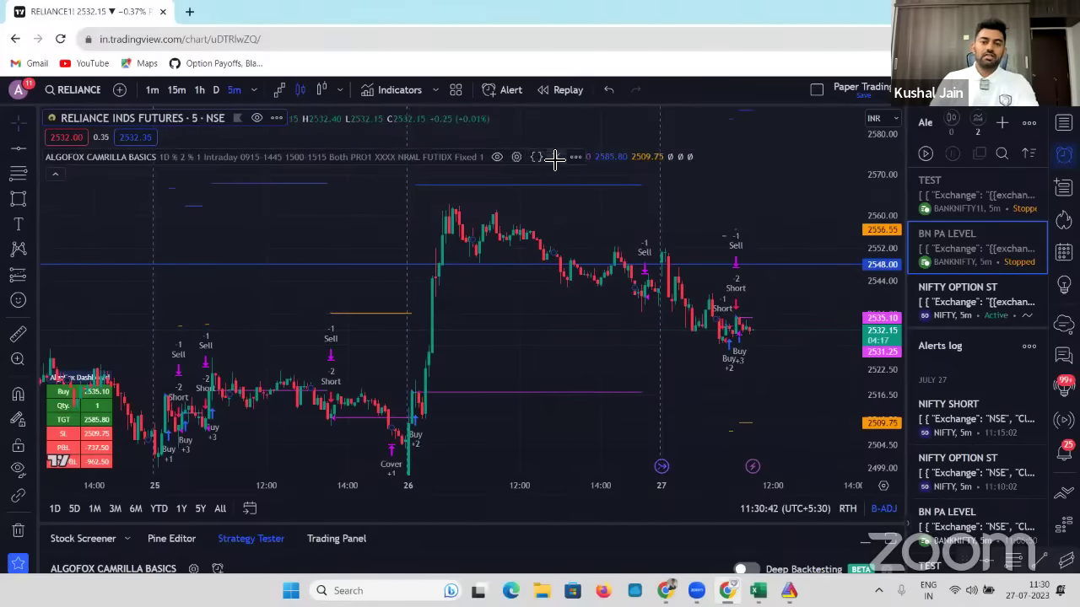
{"action": "left_click", "coordinate": [554, 158]}
Add the ALGOFOX ORB BASIC strategy and zoom in on the 26–27 Jul candles
{"action": "left_click", "coordinate": [401, 86]}
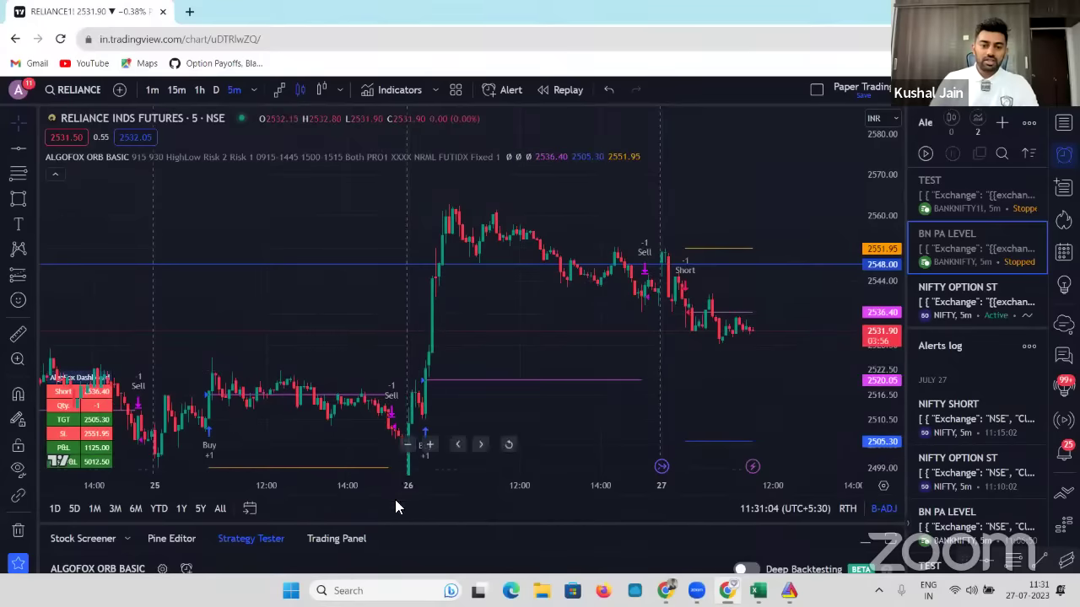
{"action": "scroll", "coordinate": [376, 344], "scroll_direction": "up", "scroll_amount": 2}
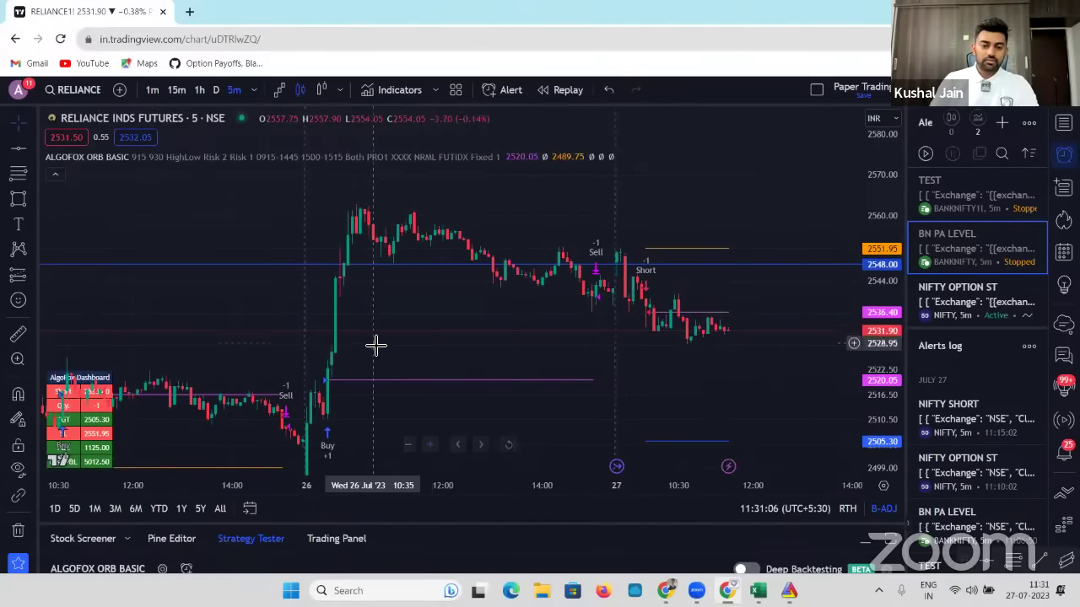
{"action": "left_click_drag", "start_coordinate": [376, 344], "coordinate": [330, 308]}
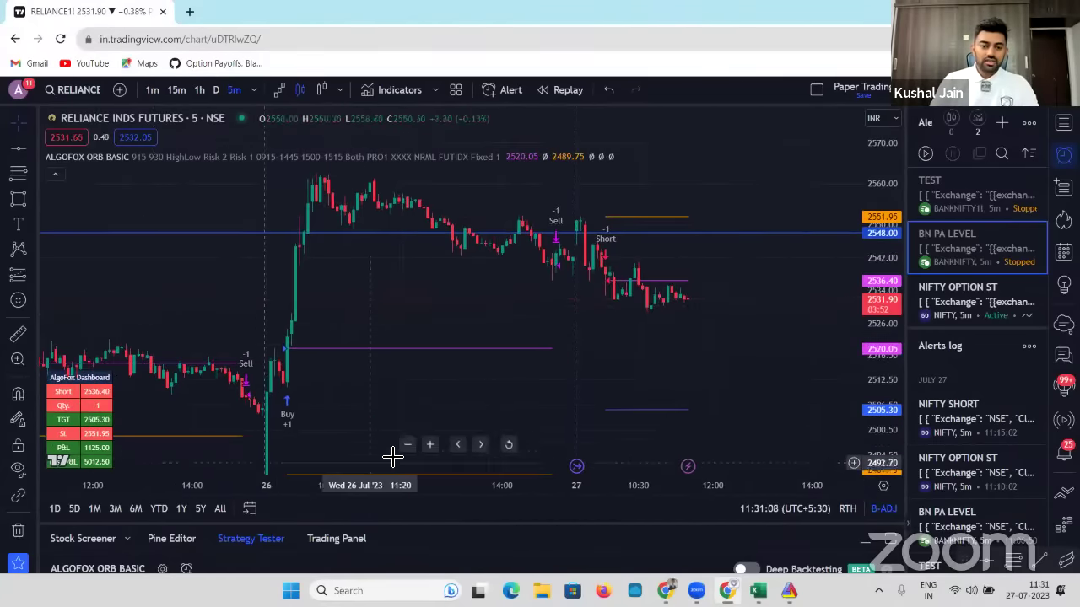
{"action": "left_click", "coordinate": [429, 444]}
{"action": "left_click", "coordinate": [430, 445]}
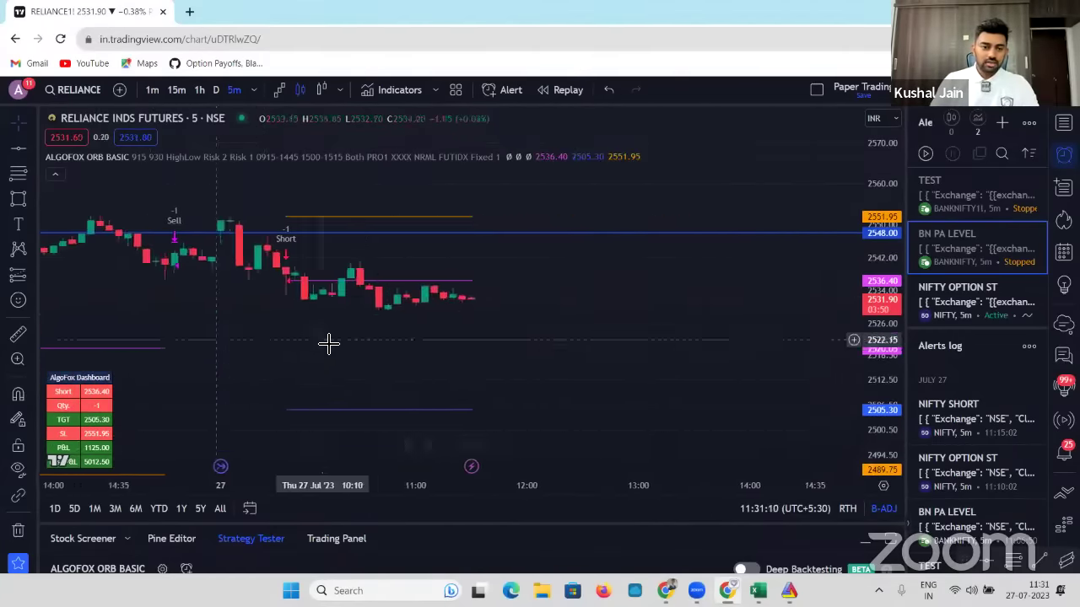
{"action": "left_click_drag", "start_coordinate": [329, 343], "coordinate": [518, 379]}
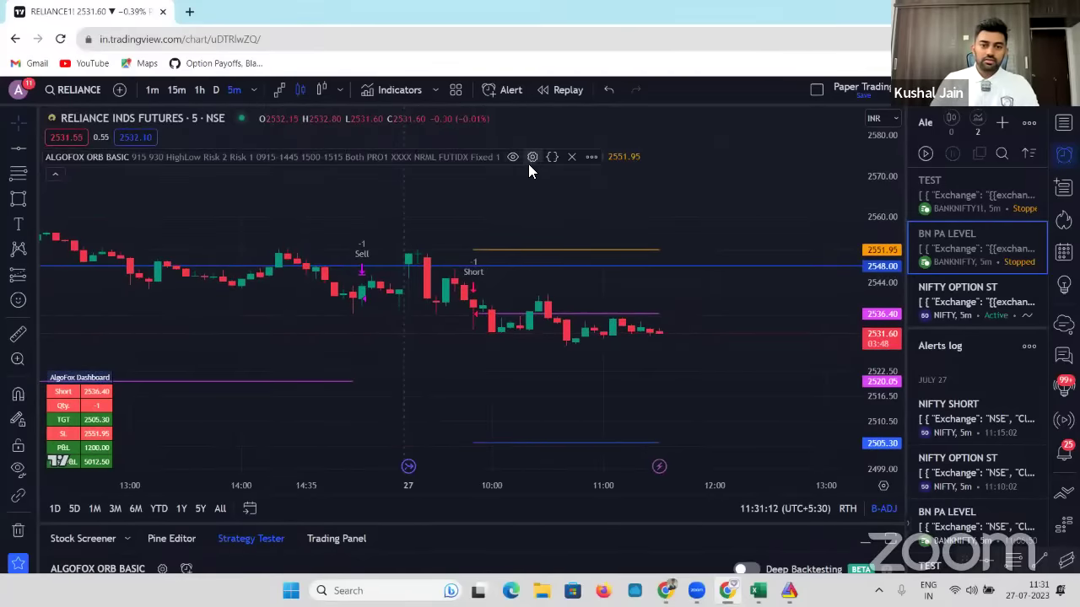
Review the ORB BASIC inputs, close them unchanged, and switch to 15m candles
{"action": "left_click", "coordinate": [533, 161]}
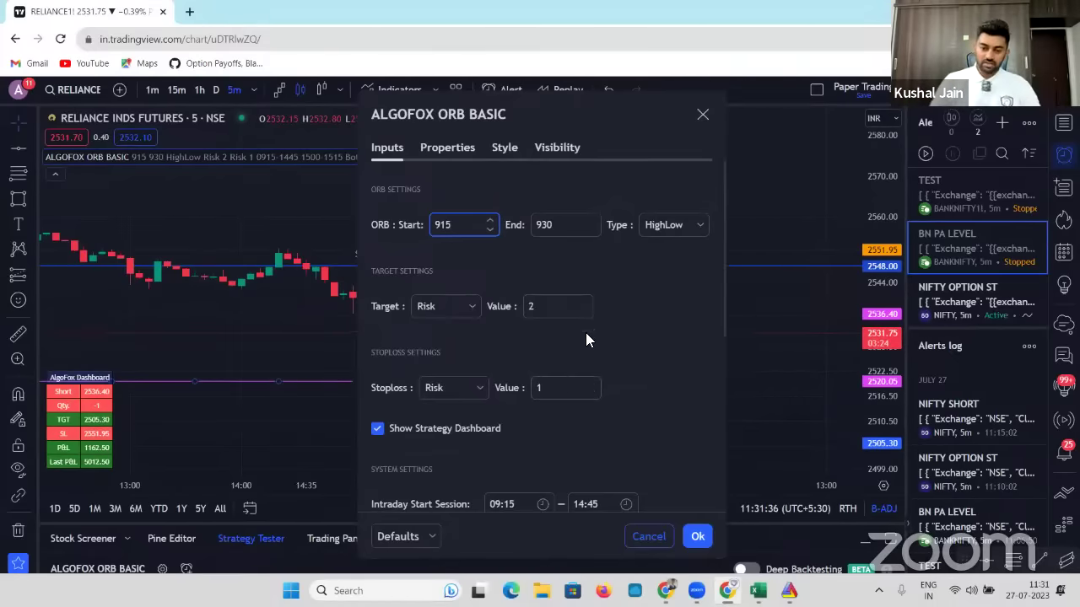
{"action": "left_click_drag", "start_coordinate": [723, 248], "coordinate": [738, 430]}
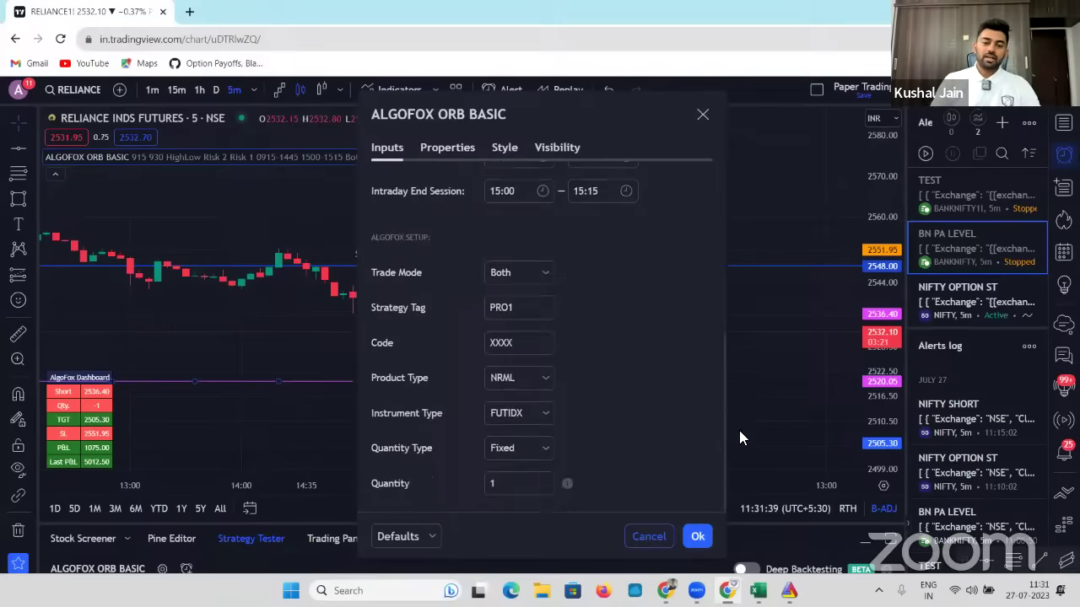
{"action": "left_click", "coordinate": [696, 538]}
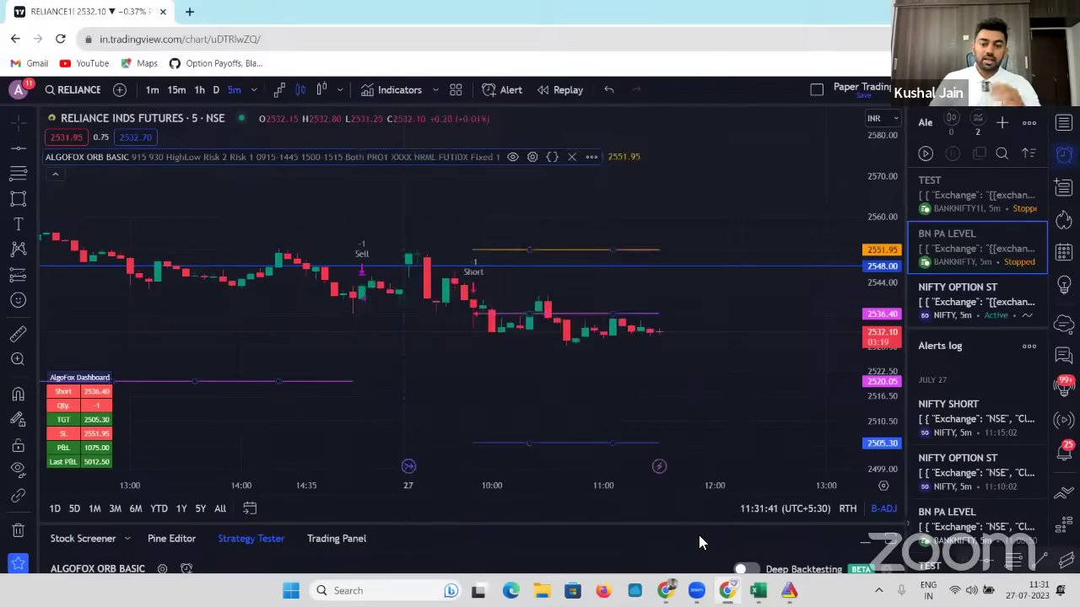
{"action": "left_click", "coordinate": [180, 93]}
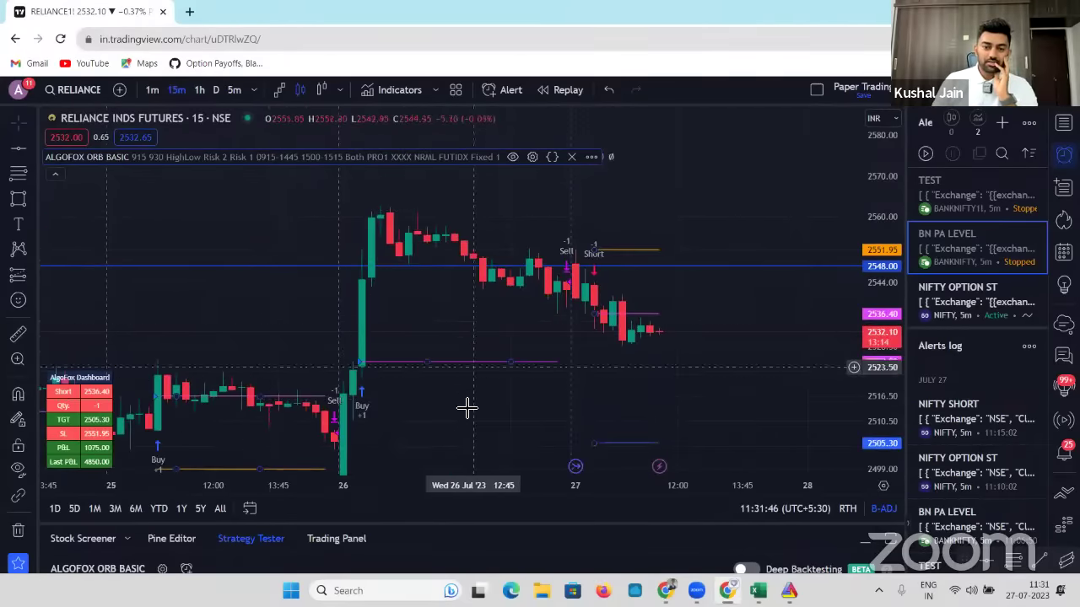
{"action": "left_click", "coordinate": [429, 444]}
{"action": "left_click_drag", "start_coordinate": [404, 406], "coordinate": [465, 380]}
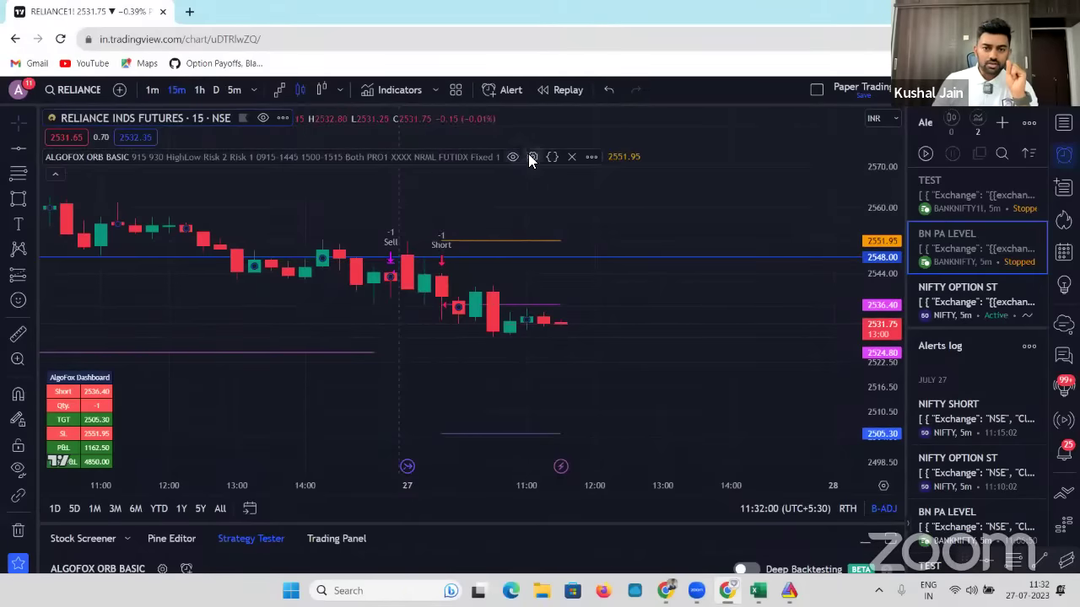
Scroll through the ORB BASIC settings and close them unchanged with Ok
{"action": "left_click", "coordinate": [532, 158]}
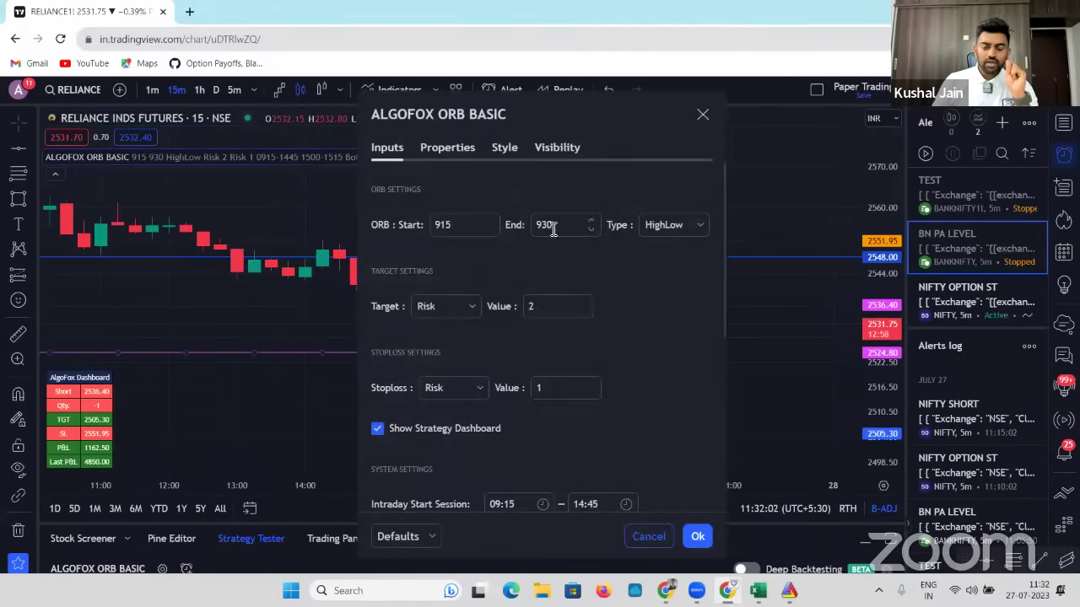
{"action": "left_click_drag", "start_coordinate": [723, 199], "coordinate": [717, 412]}
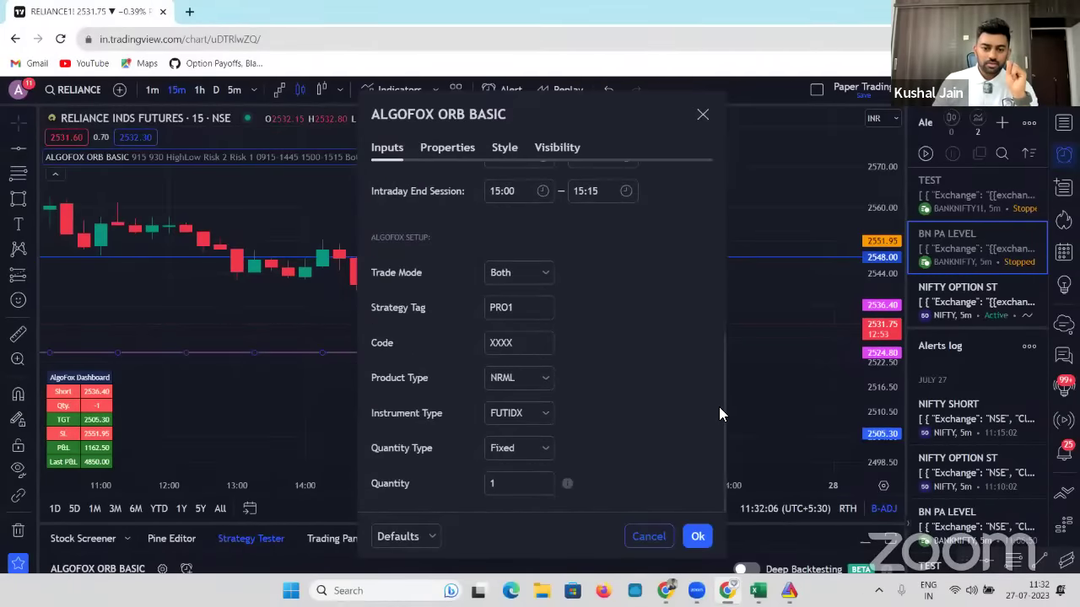
{"action": "left_click", "coordinate": [699, 537]}
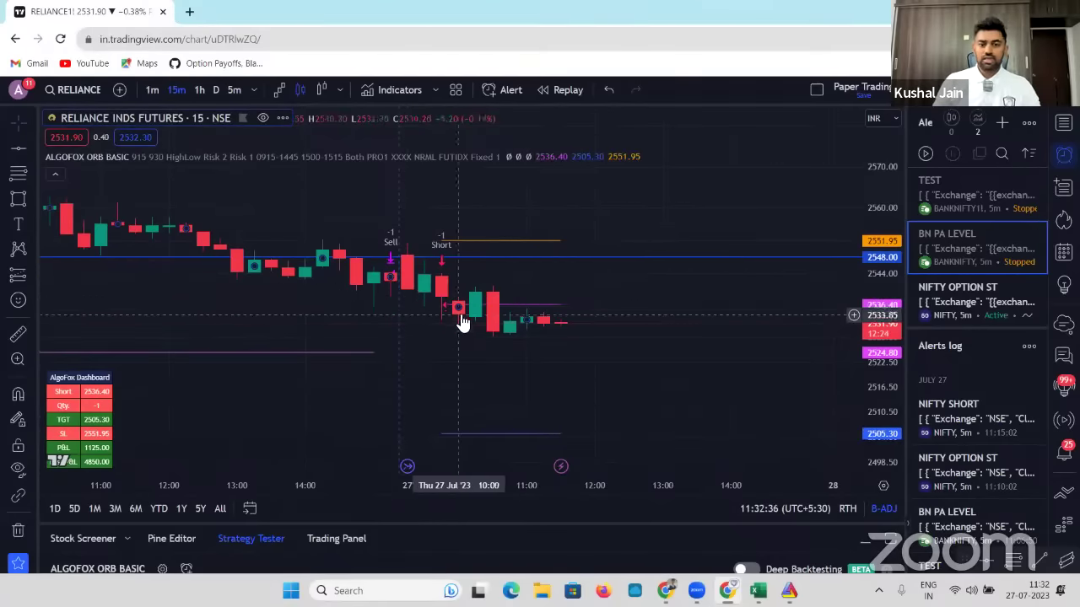
Frame the 26–27 Jul breakout, then show the ORB BASIC source in Pine Editor
{"action": "mouse_move", "coordinate": [461, 321]}
{"action": "left_mouse_down"}
{"action": "mouse_move", "coordinate": [532, 285]}
{"action": "mouse_move", "coordinate": [528, 270]}
{"action": "mouse_move", "coordinate": [554, 264]}
{"action": "mouse_move", "coordinate": [687, 357]}
{"action": "left_mouse_up"}
{"action": "left_click_drag", "start_coordinate": [396, 202], "coordinate": [458, 229]}
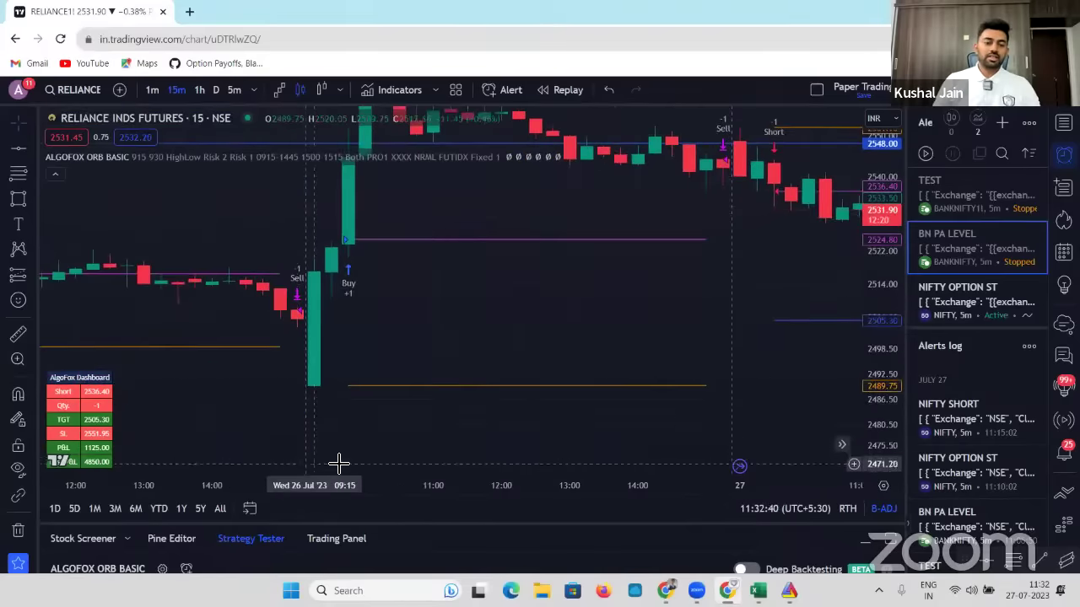
{"action": "left_click_drag", "start_coordinate": [414, 307], "coordinate": [429, 369]}
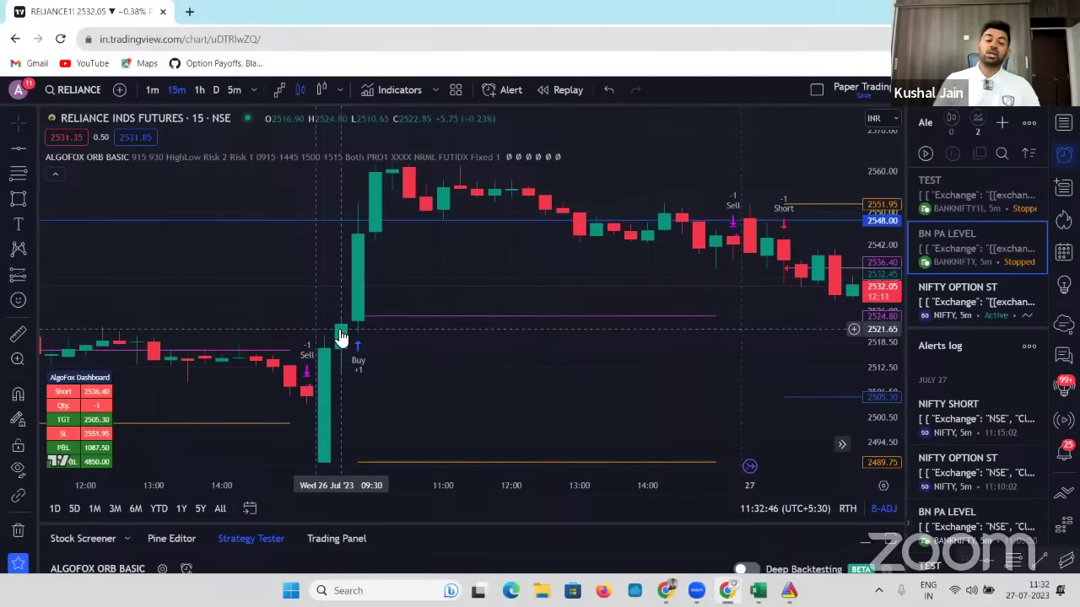
{"action": "left_click_drag", "start_coordinate": [365, 327], "coordinate": [338, 299]}
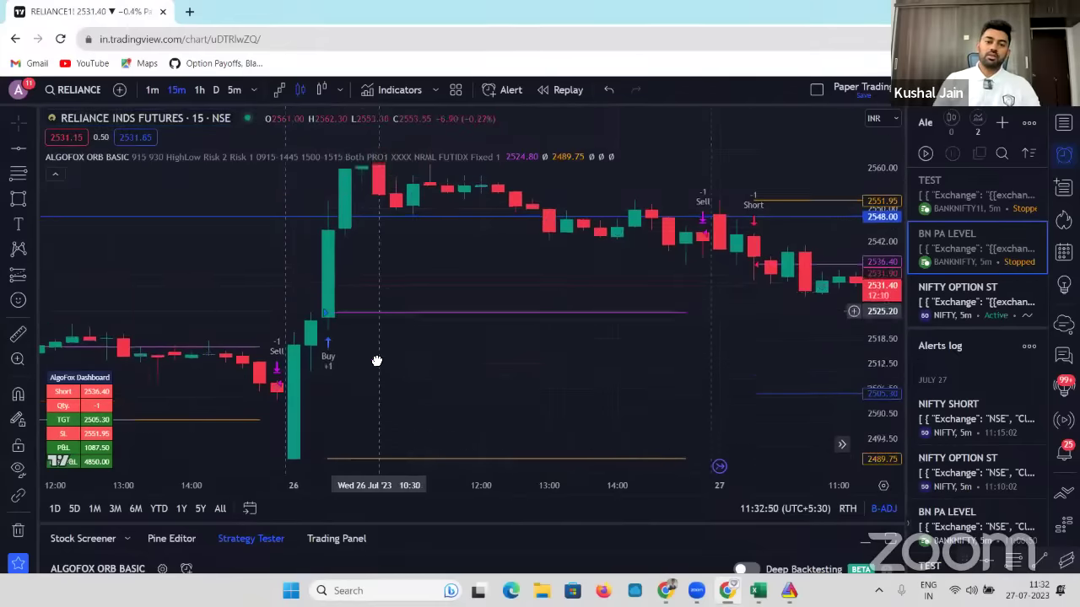
{"action": "left_click_drag", "start_coordinate": [376, 368], "coordinate": [361, 313]}
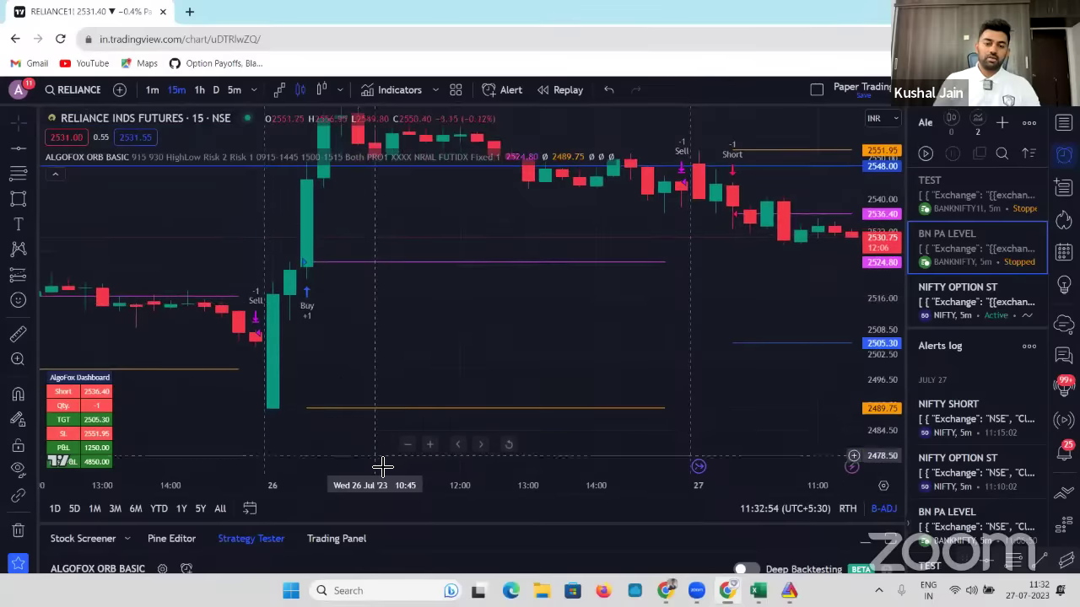
{"action": "left_click", "coordinate": [403, 447]}
{"action": "left_click", "coordinate": [404, 447]}
{"action": "left_click_drag", "start_coordinate": [435, 288], "coordinate": [321, 279]}
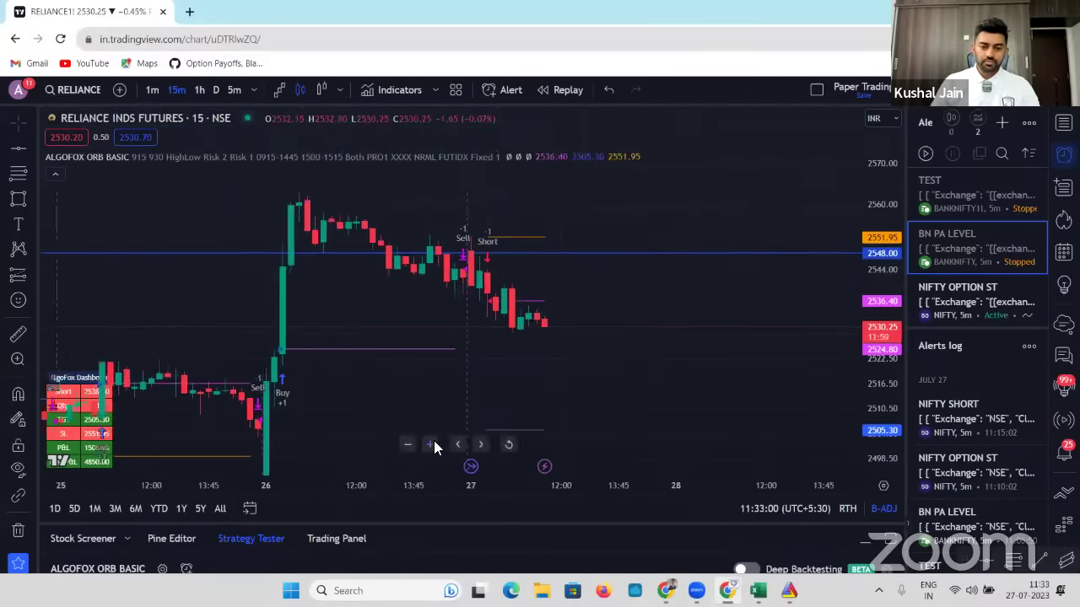
{"action": "left_click", "coordinate": [429, 445]}
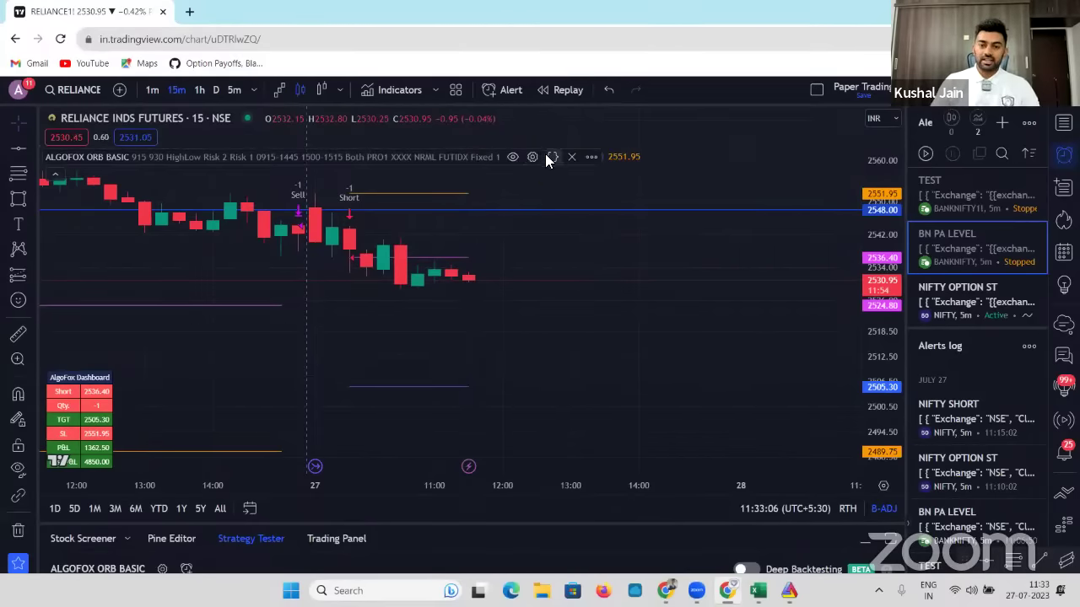
{"action": "left_click", "coordinate": [551, 157]}
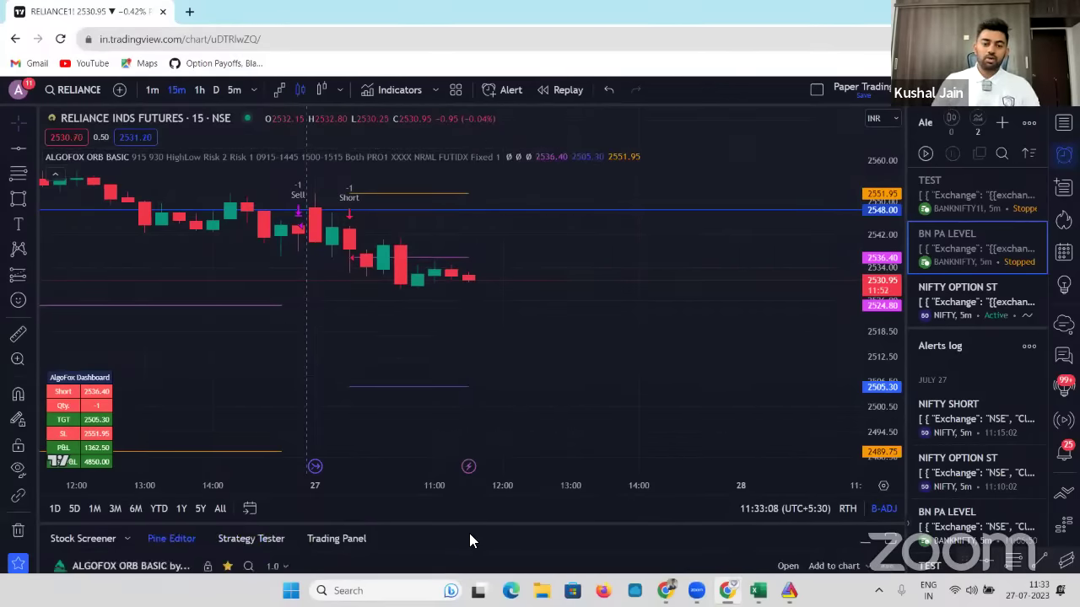
Review the ORB BASIC strategy code in the expanded Pine Editor, then collapse it back to the RELIANCE chart
{"action": "double_click", "coordinate": [471, 531]}
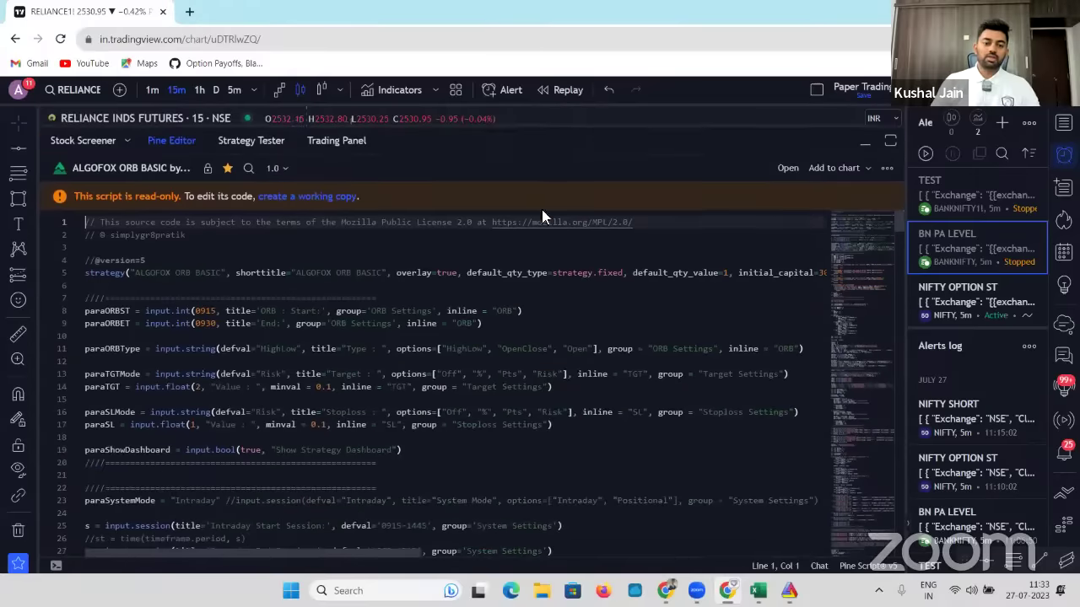
{"action": "scroll", "coordinate": [414, 405], "scroll_direction": "down", "scroll_amount": 2}
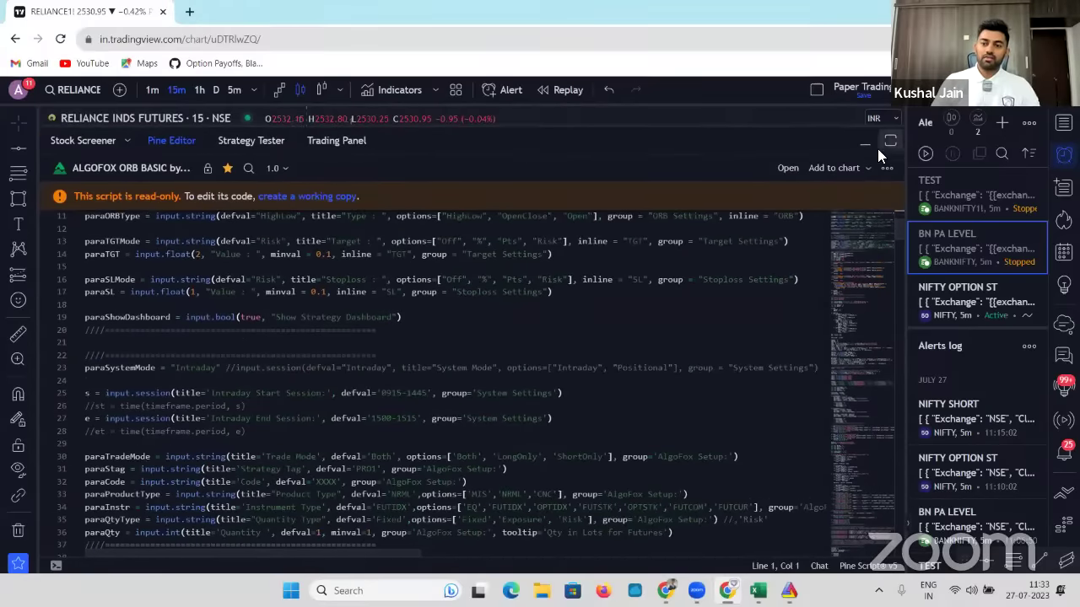
{"action": "scroll", "coordinate": [518, 379], "scroll_direction": "down", "scroll_amount": 20}
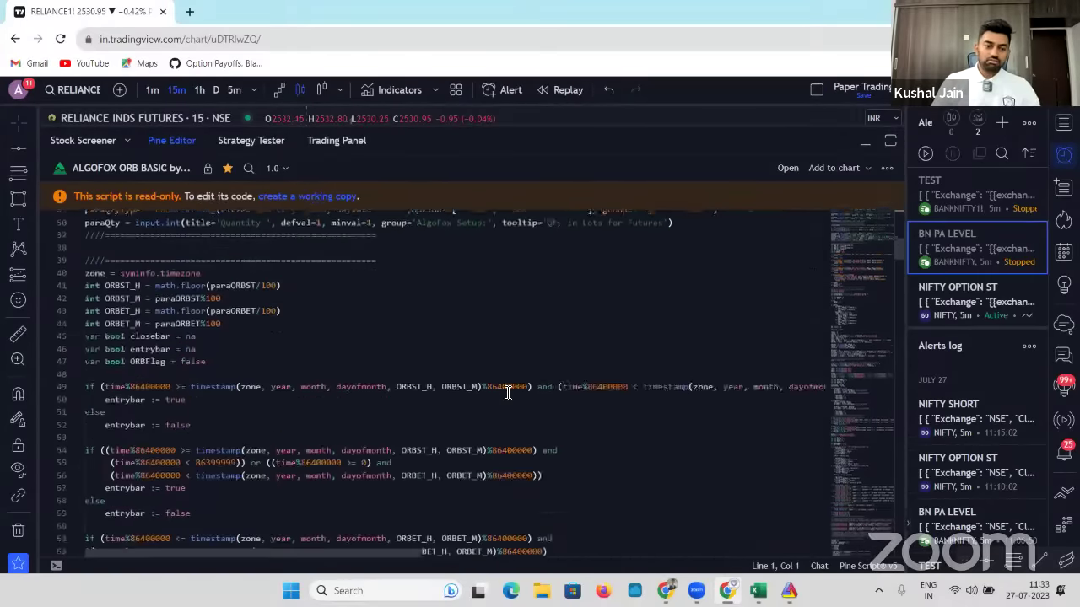
{"action": "scroll", "coordinate": [304, 491], "scroll_direction": "down", "scroll_amount": 20}
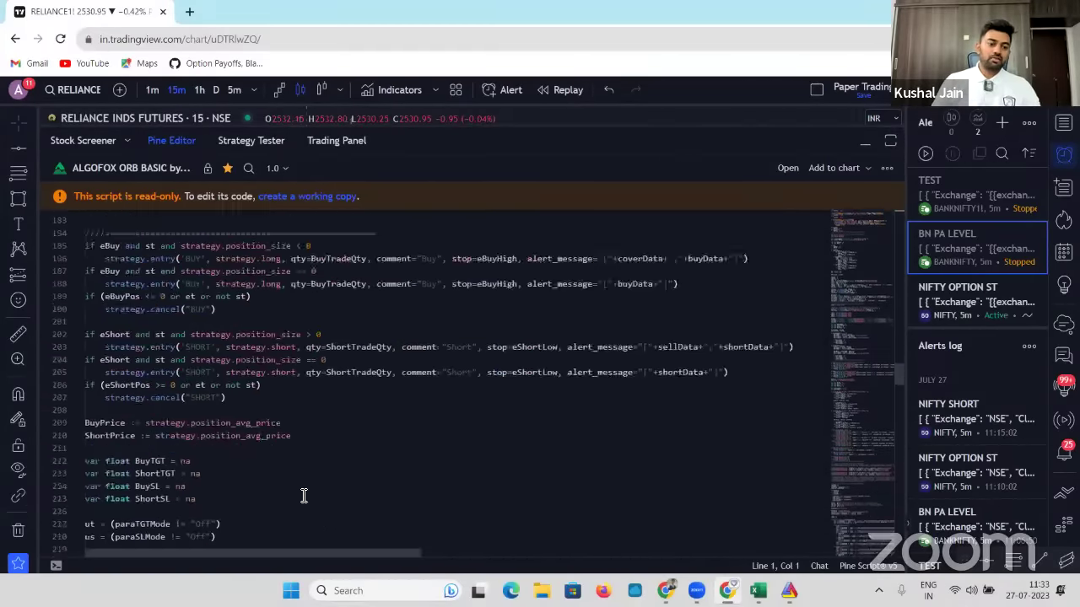
{"action": "scroll", "coordinate": [306, 498], "scroll_direction": "down", "scroll_amount": 20}
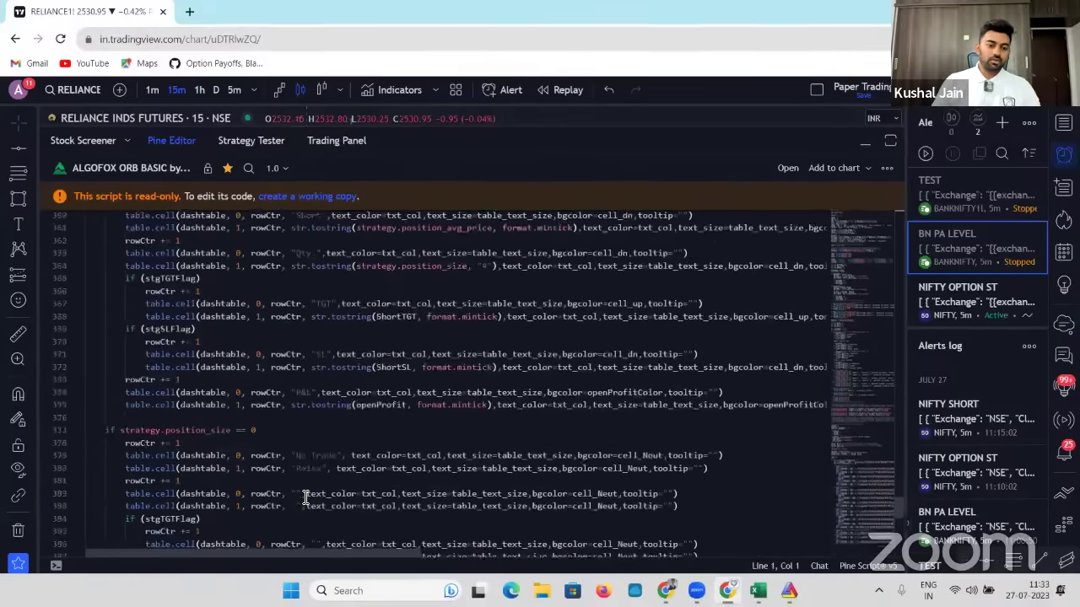
{"action": "scroll", "coordinate": [305, 496], "scroll_direction": "up", "scroll_amount": 20}
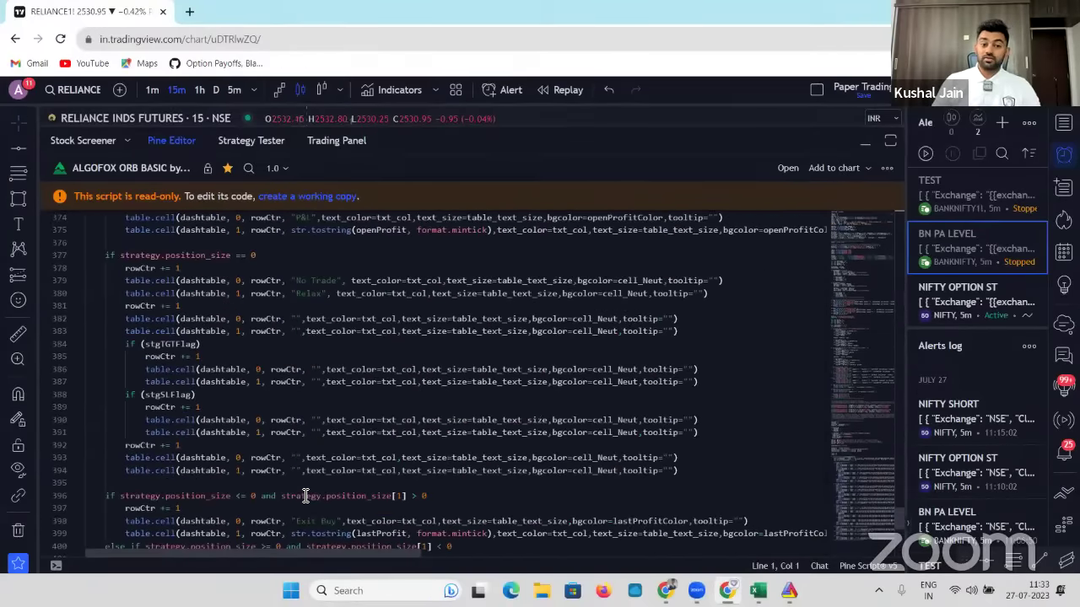
{"action": "scroll", "coordinate": [305, 496], "scroll_direction": "up", "scroll_amount": 20}
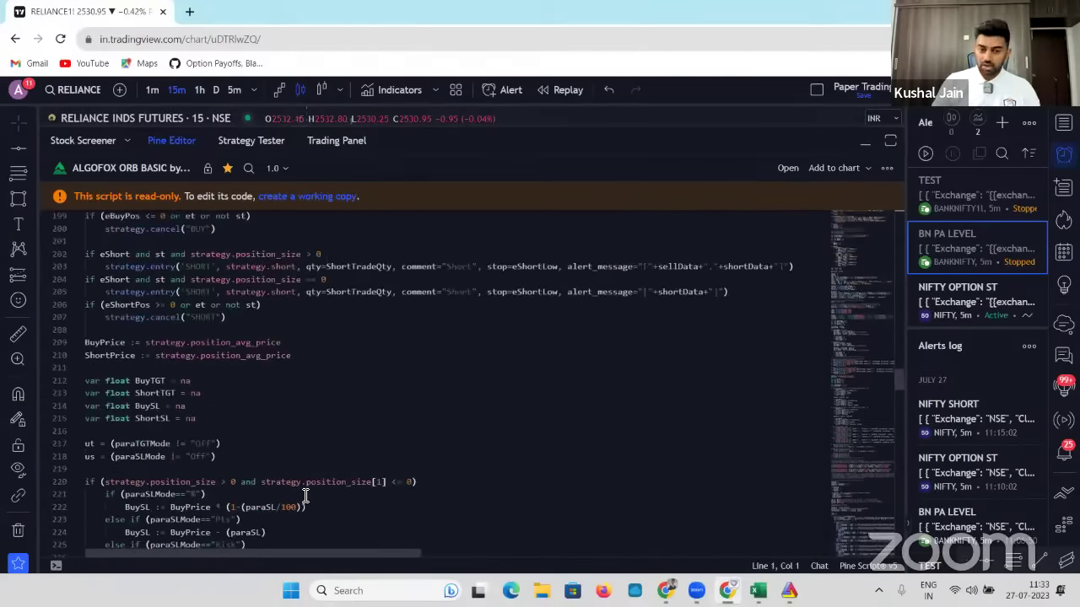
{"action": "scroll", "coordinate": [305, 496], "scroll_direction": "up", "scroll_amount": 20}
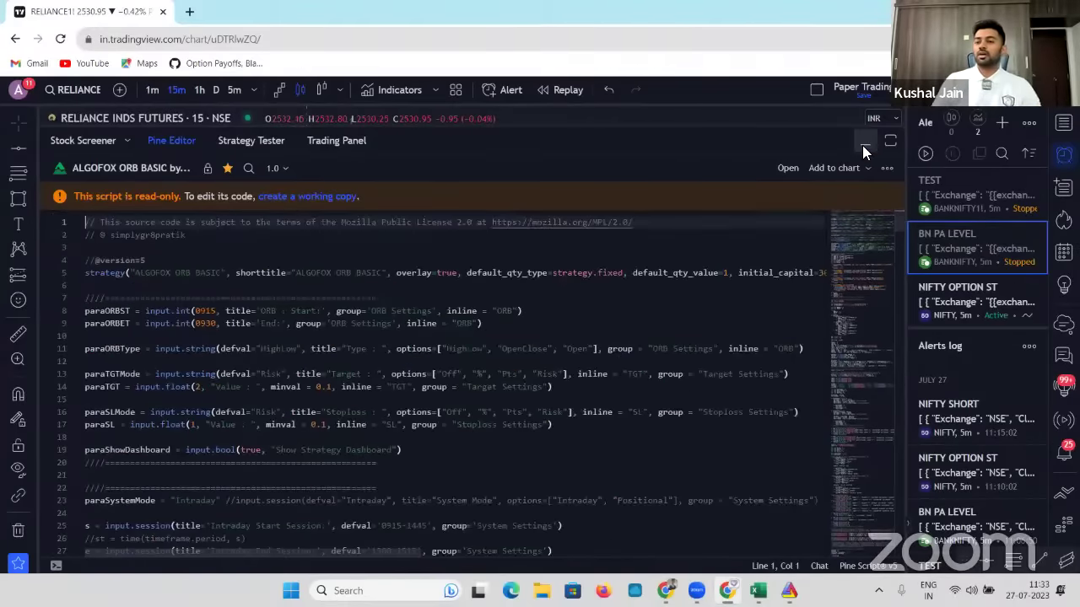
{"action": "left_click", "coordinate": [863, 145]}
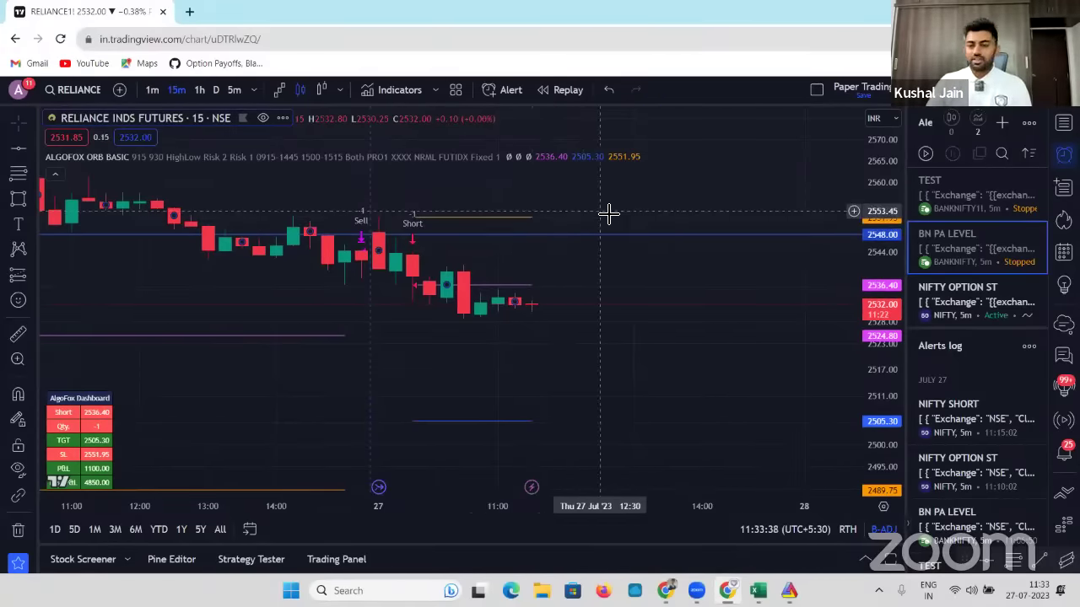
Start a new RELIANCE1! alert from the chart with ALGOFOX ORB BASIC as its condition
{"action": "right_click", "coordinate": [606, 211]}
{"action": "left_click", "coordinate": [662, 311]}
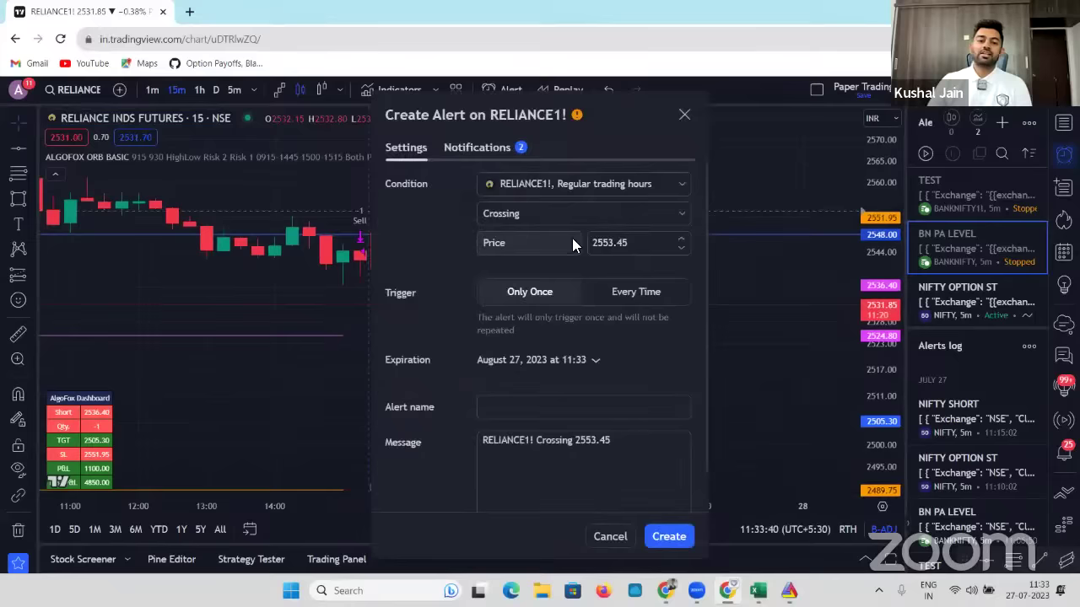
{"action": "left_click", "coordinate": [553, 181]}
{"action": "left_click", "coordinate": [550, 232]}
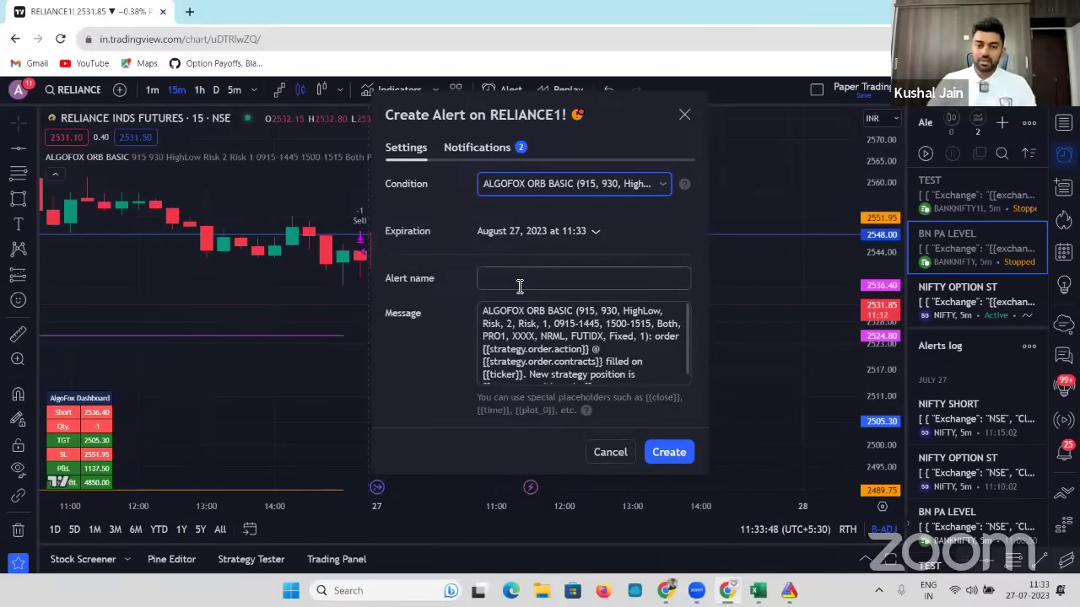
Name the alert TEST and clear its default message
{"action": "left_click", "coordinate": [519, 286]}
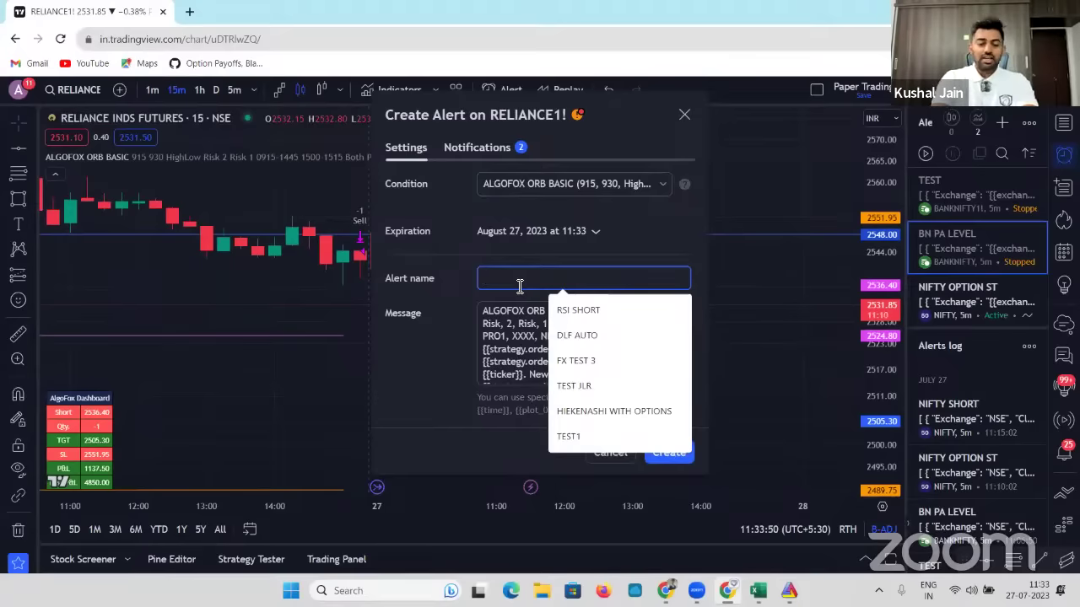
{"action": "type", "text": "TES"}
{"action": "left_click", "coordinate": [520, 346]}
{"action": "key", "text": "ctrl+a"}
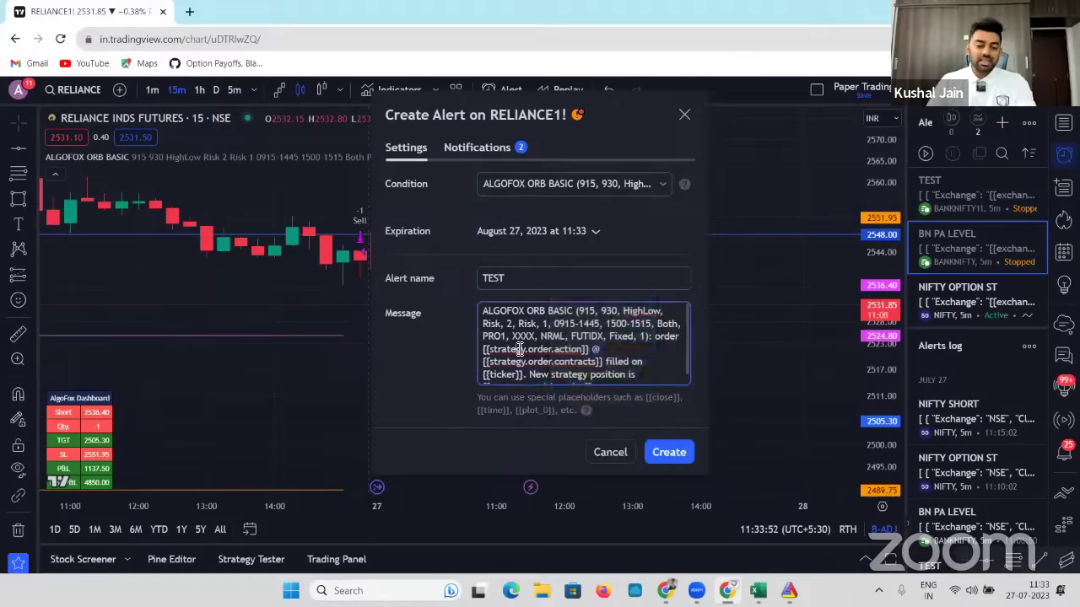
{"action": "key", "text": "BackSpace"}
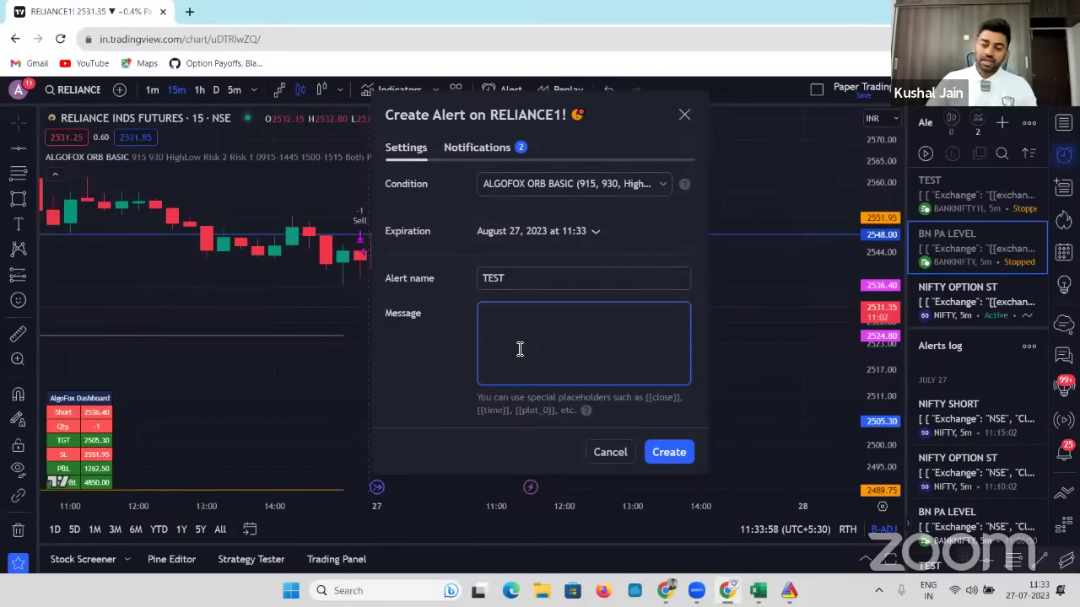
Copy the {{strategy.order.alert_message}} placeholder from Algofox's Trade Setting Keys, then return to TradingView
{"action": "left_click", "coordinate": [663, 589]}
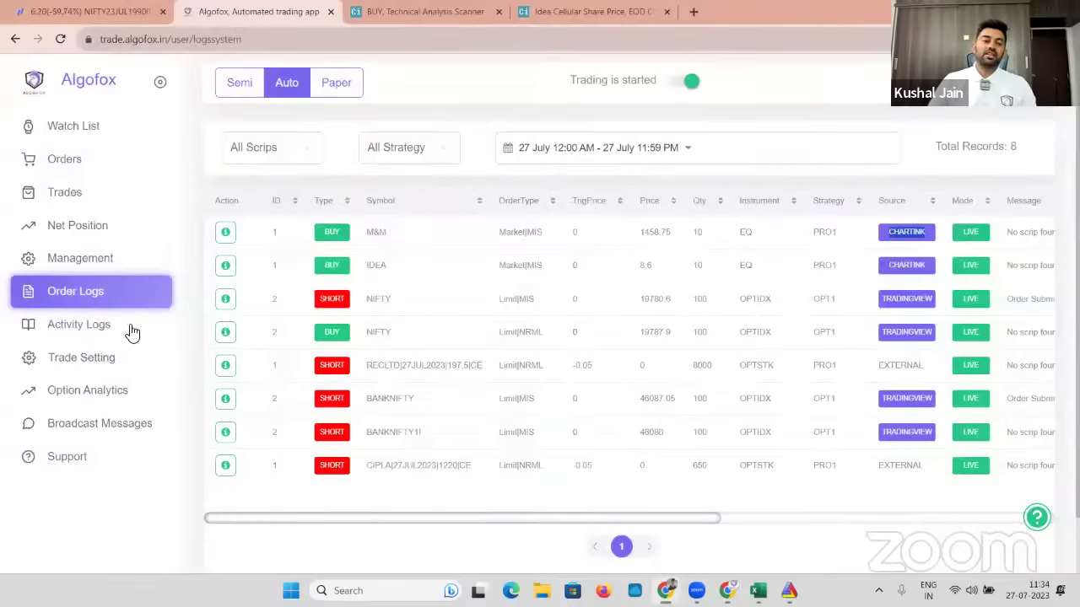
{"action": "left_click", "coordinate": [95, 359]}
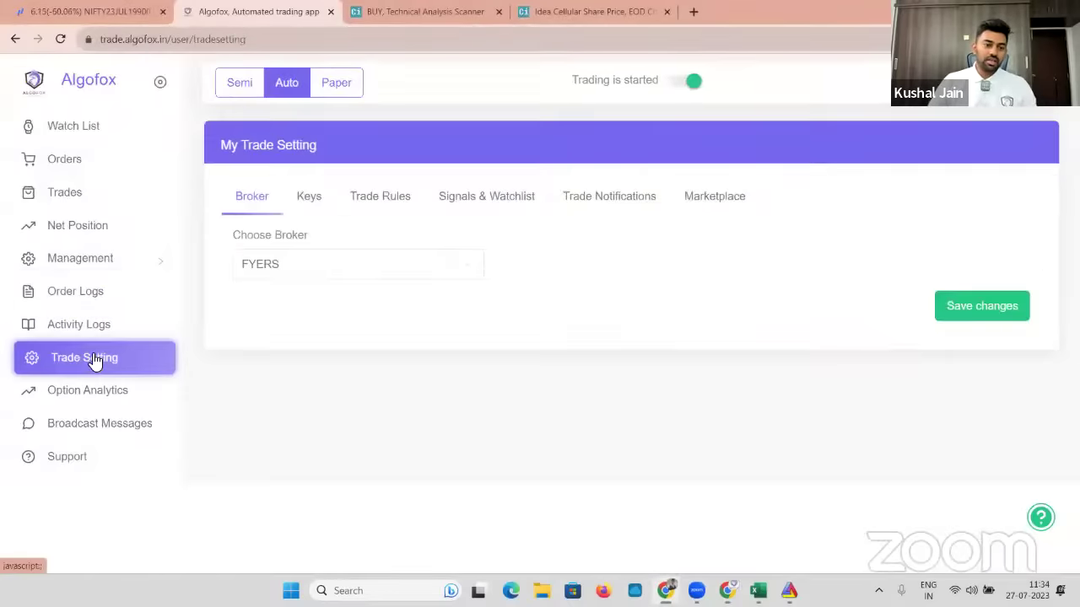
{"action": "left_click", "coordinate": [310, 195]}
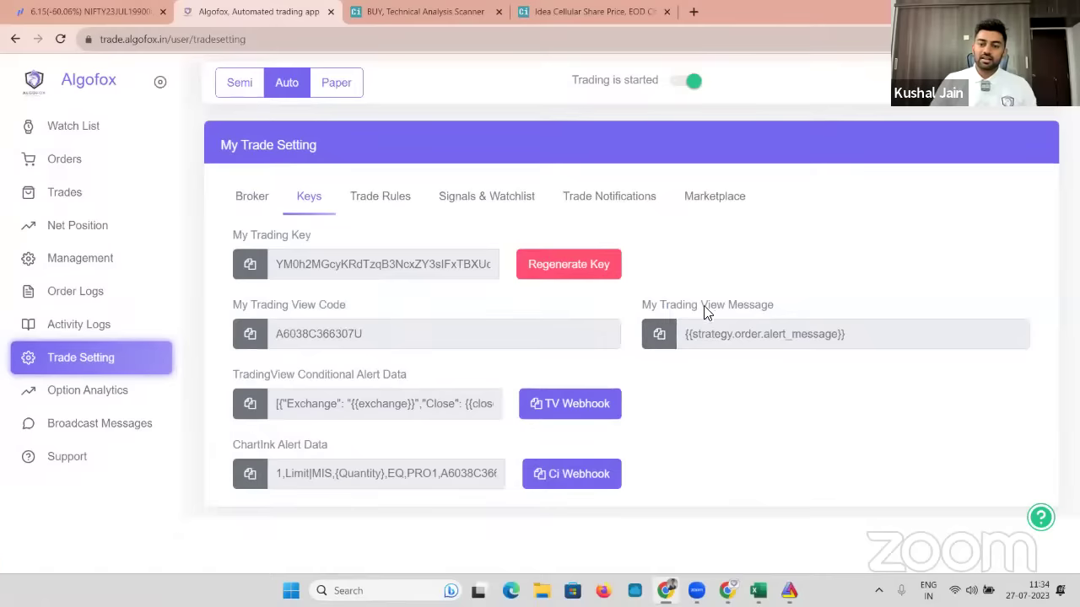
{"action": "left_click_drag", "start_coordinate": [749, 304], "coordinate": [667, 305]}
{"action": "left_click", "coordinate": [661, 337]}
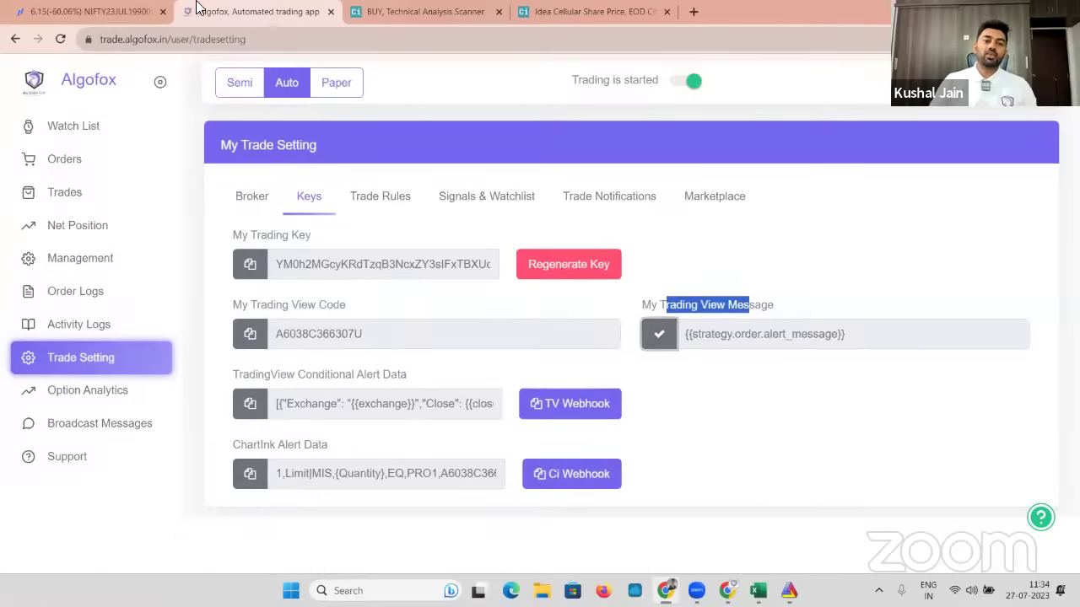
{"action": "key", "text": "alt+Tab"}
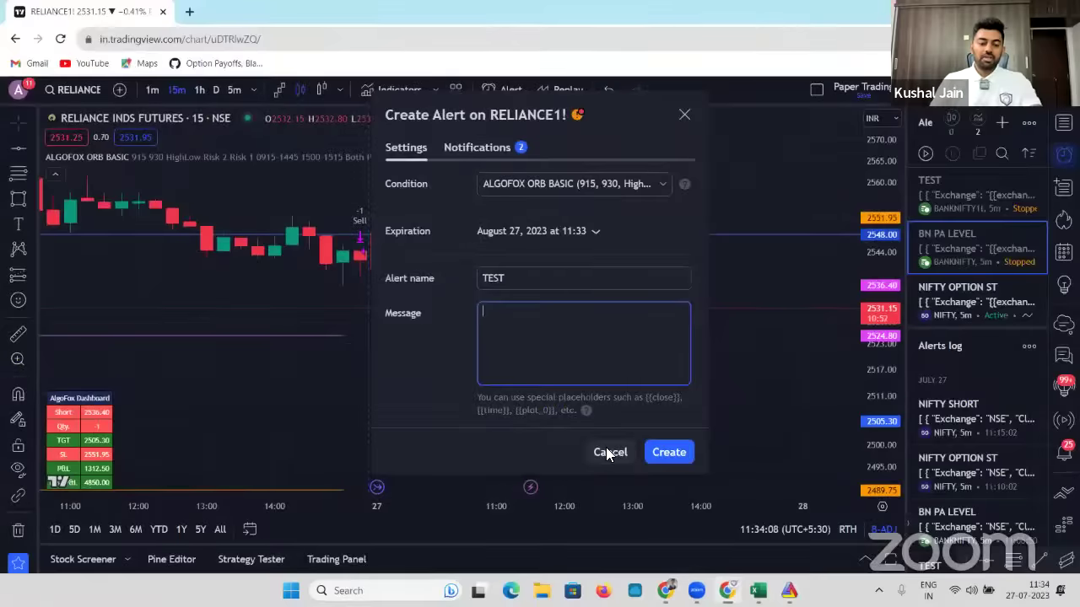
Paste {{strategy.order.alert_message}} as the message, check the webhook notification, and create the TEST alert
{"action": "key", "text": "ctrl+v"}
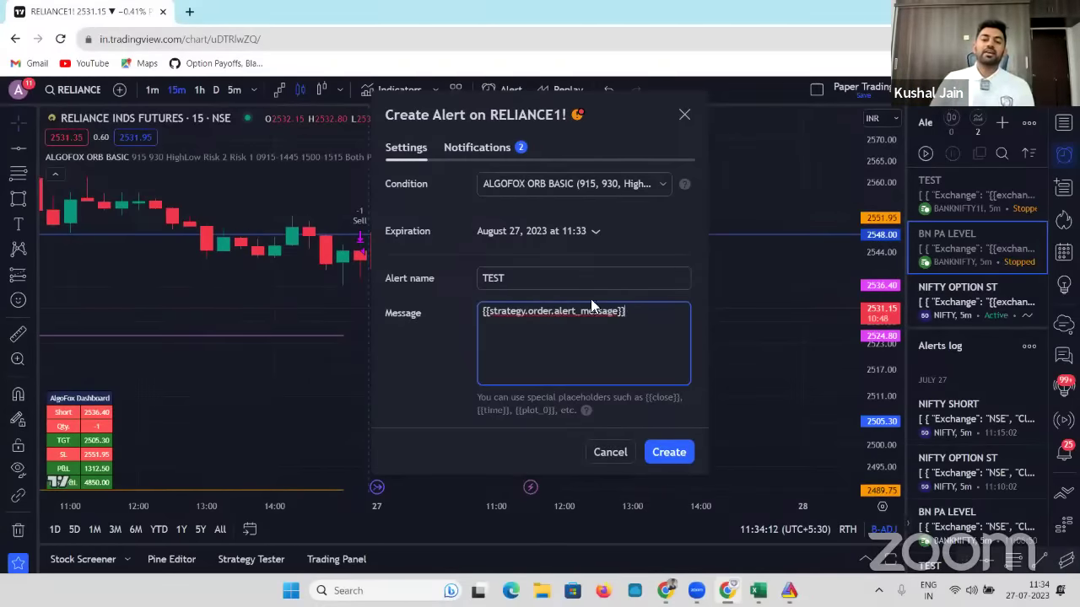
{"action": "left_click", "coordinate": [490, 147]}
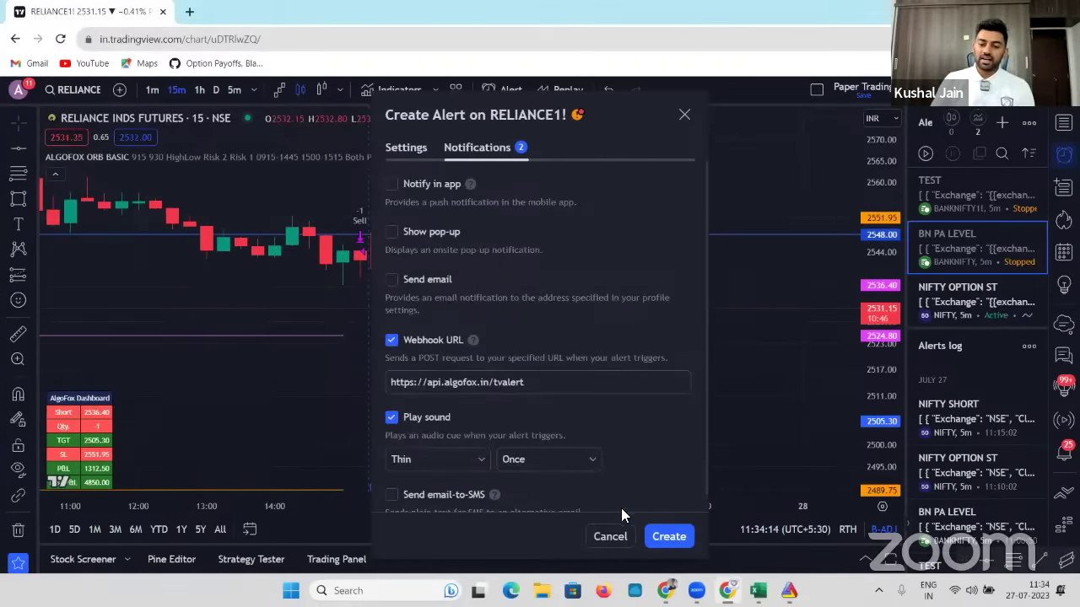
{"action": "left_click", "coordinate": [659, 538]}
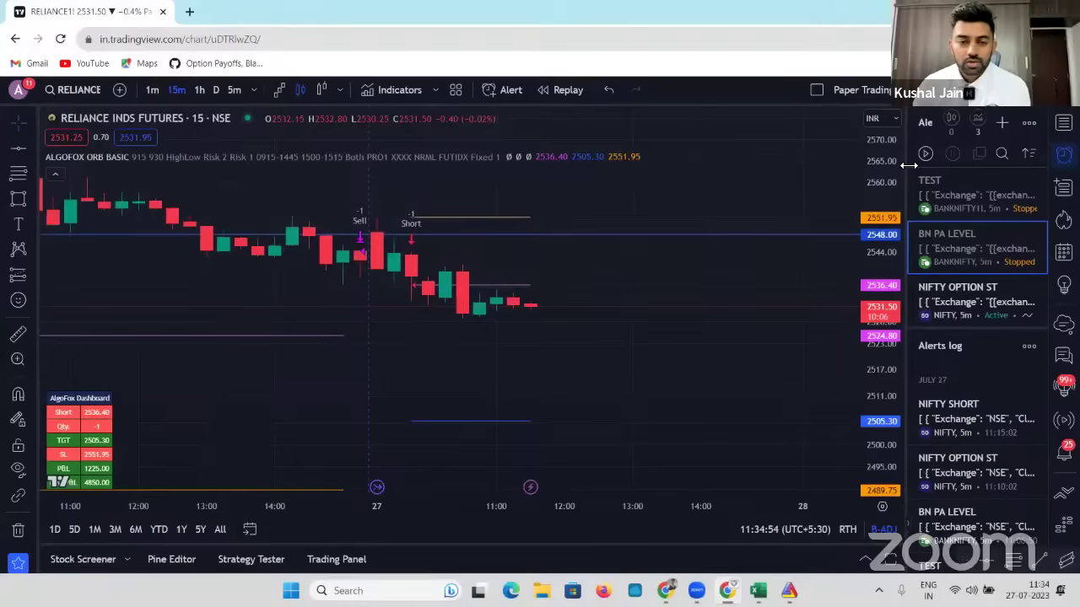
Open the ALGOFOX ORB BASIC strategy settings and set Instrument Type to FUTSTK
{"action": "left_click", "coordinate": [73, 88]}
{"action": "left_click", "coordinate": [169, 272]}
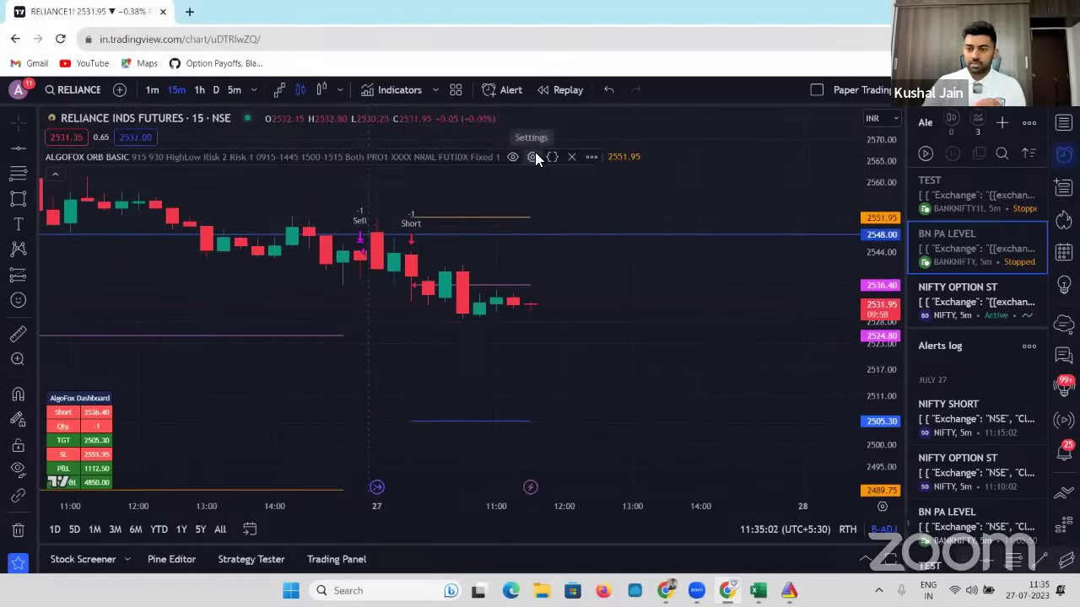
{"action": "left_click", "coordinate": [533, 157]}
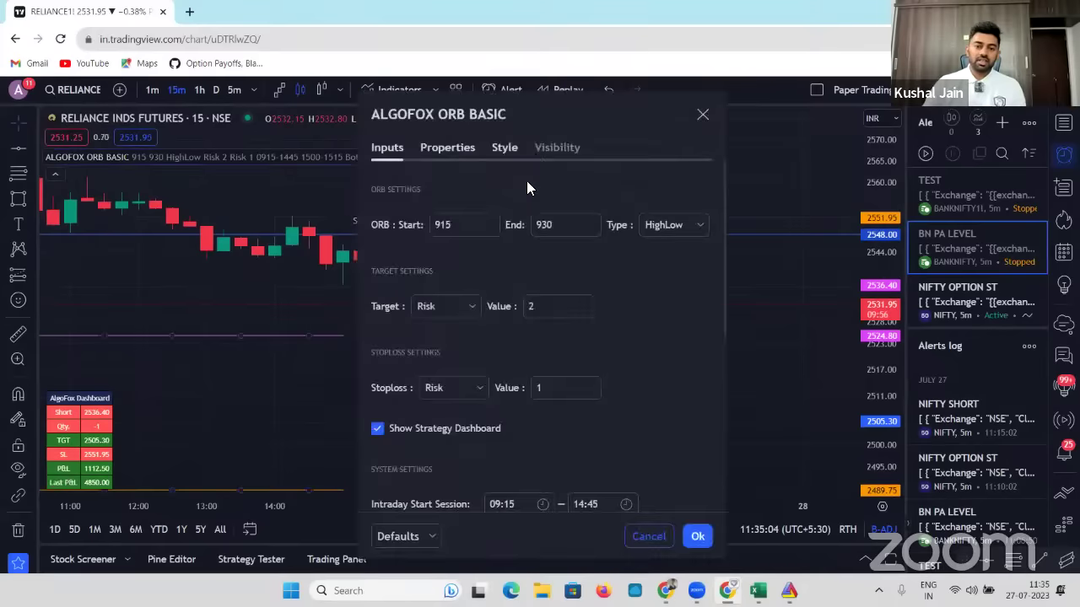
{"action": "scroll", "coordinate": [540, 253], "scroll_direction": "down", "scroll_amount": 5}
{"action": "double_click", "coordinate": [505, 343]}
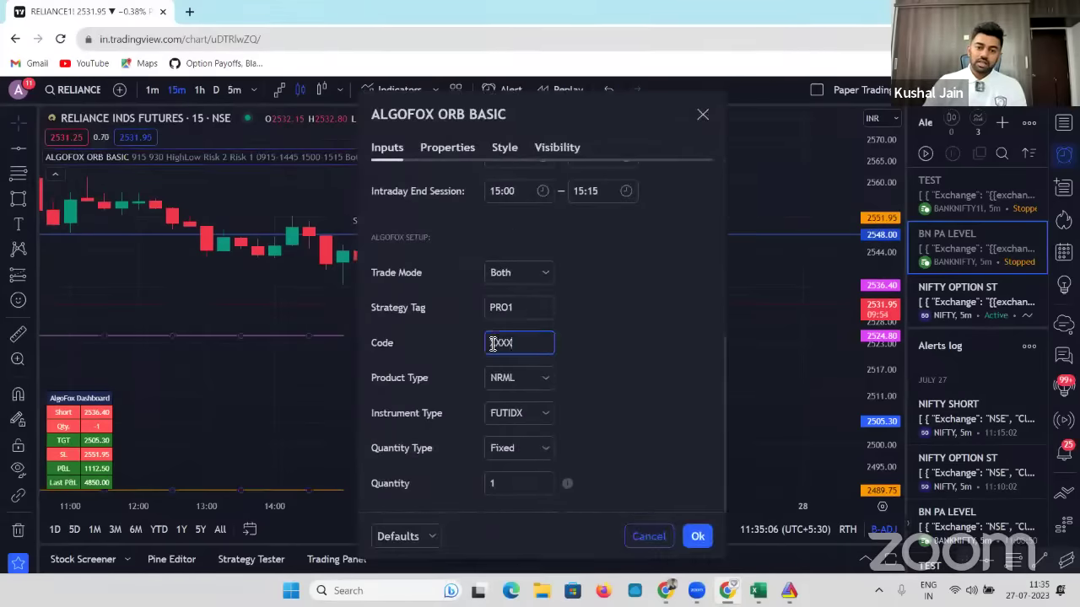
{"action": "left_click", "coordinate": [530, 412]}
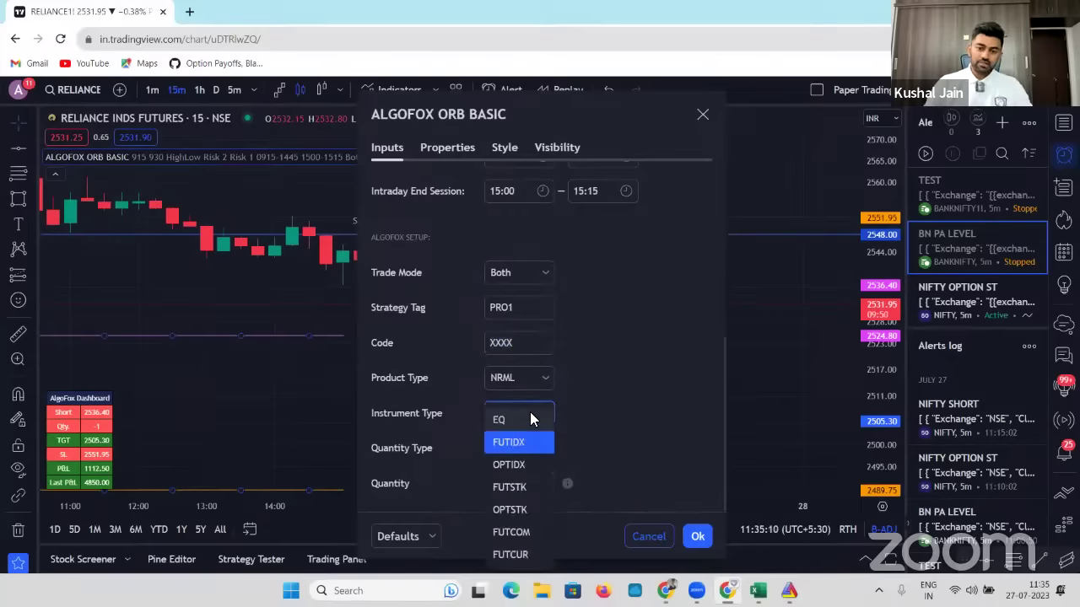
{"action": "left_click", "coordinate": [529, 411]}
{"action": "left_click", "coordinate": [529, 412]}
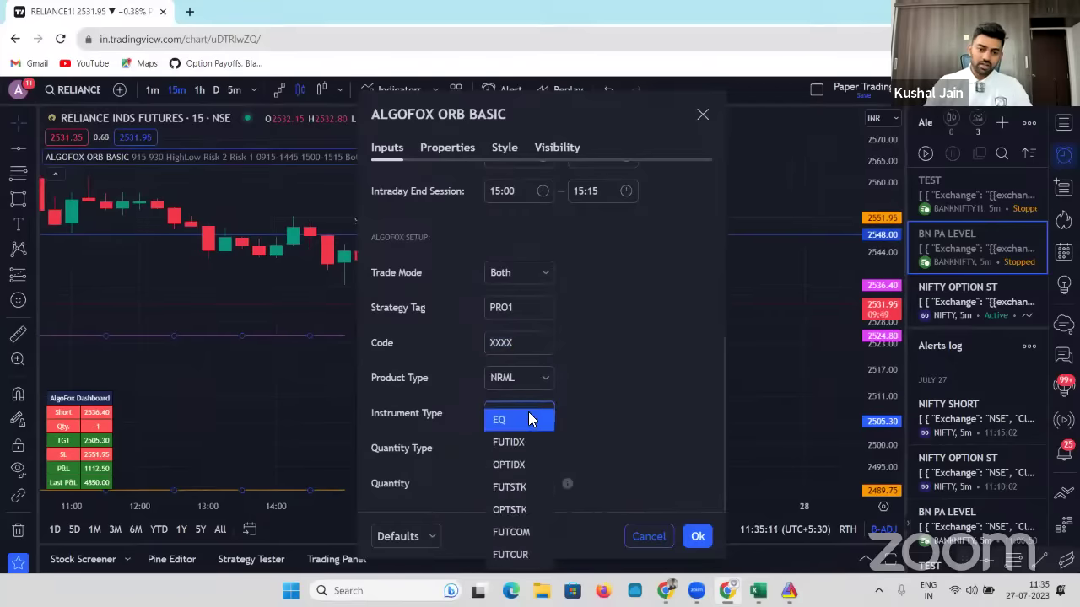
{"action": "left_click", "coordinate": [518, 485]}
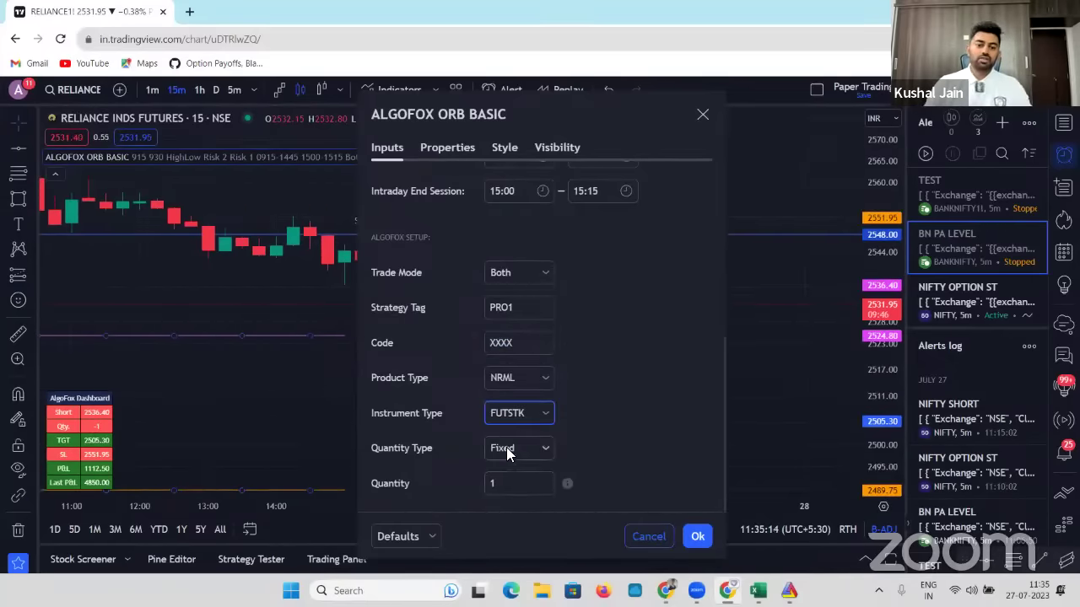
Replace the XXXX placeholder Code with the Algofox TradingView code and apply the settings
{"action": "scroll", "coordinate": [518, 349], "scroll_direction": "up", "scroll_amount": 5}
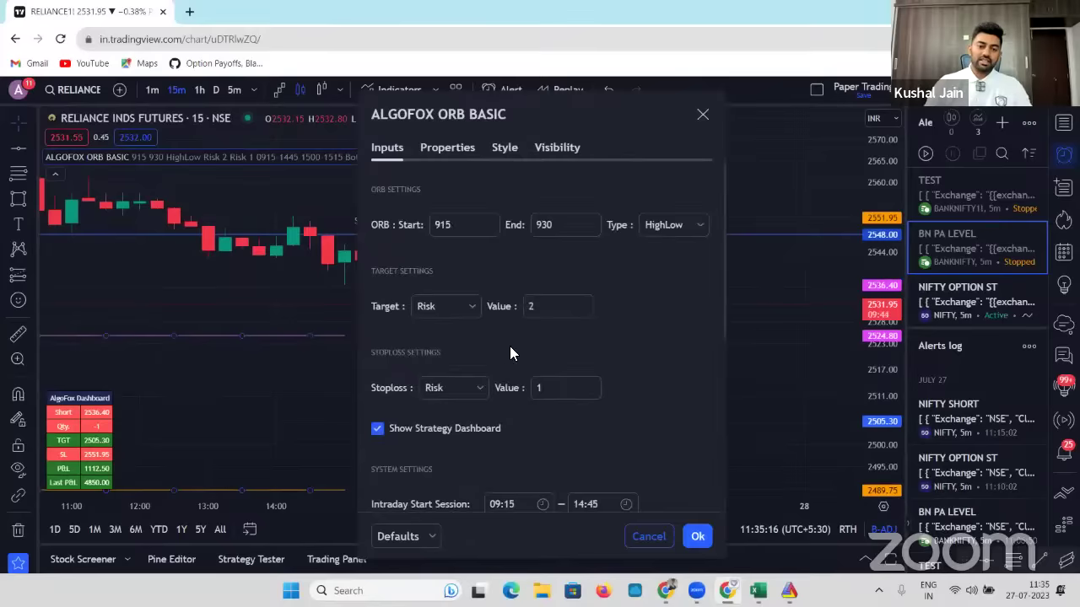
{"action": "scroll", "coordinate": [511, 355], "scroll_direction": "down", "scroll_amount": 4}
{"action": "double_click", "coordinate": [516, 343]}
{"action": "left_click_drag", "start_coordinate": [516, 342], "coordinate": [476, 341]}
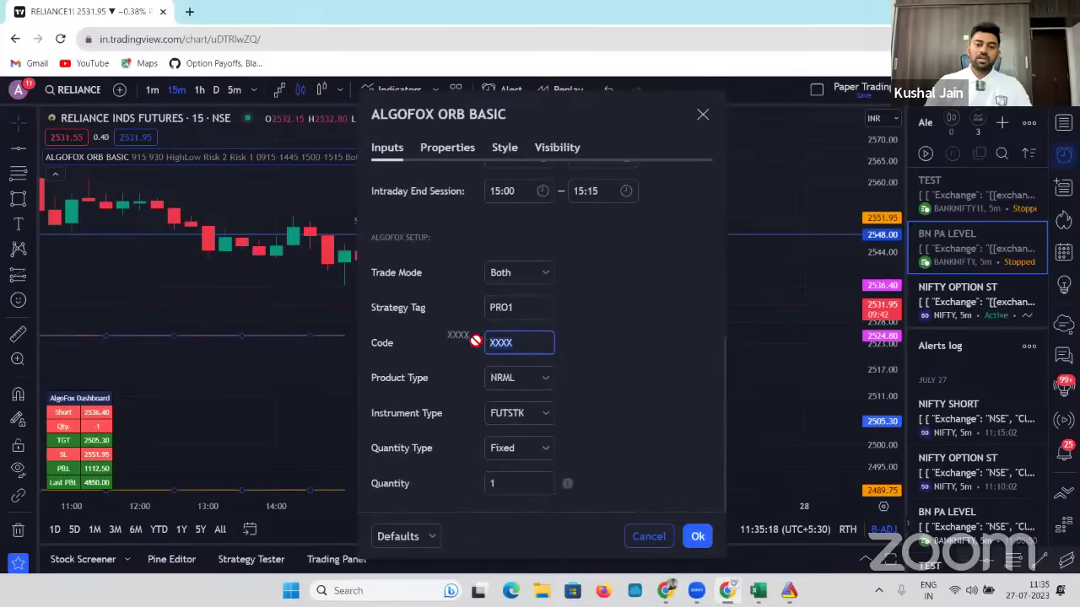
{"action": "key", "text": "BackSpace"}
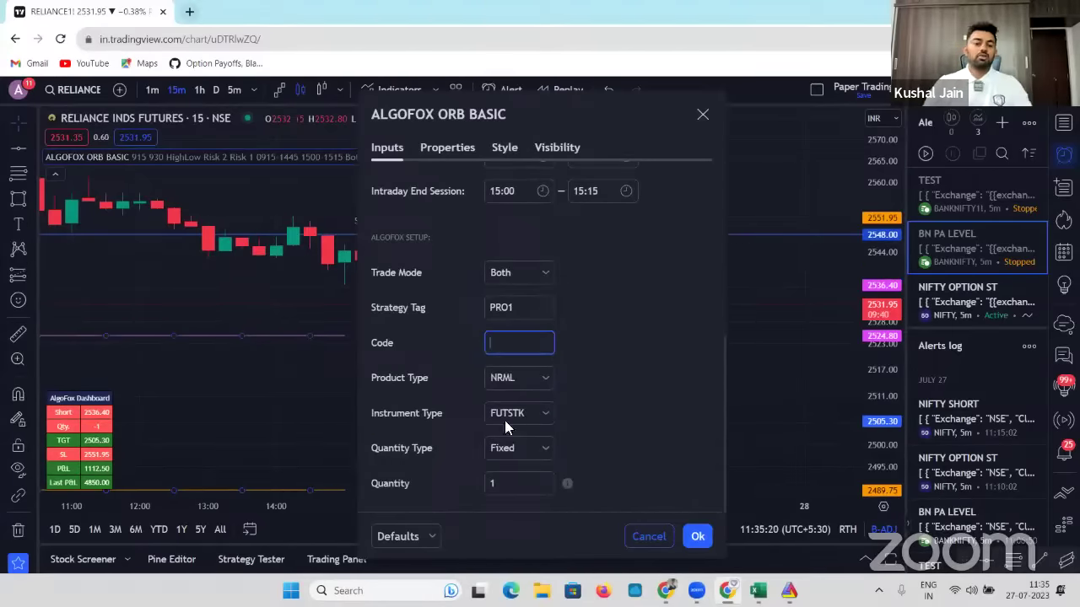
{"action": "left_click", "coordinate": [667, 589]}
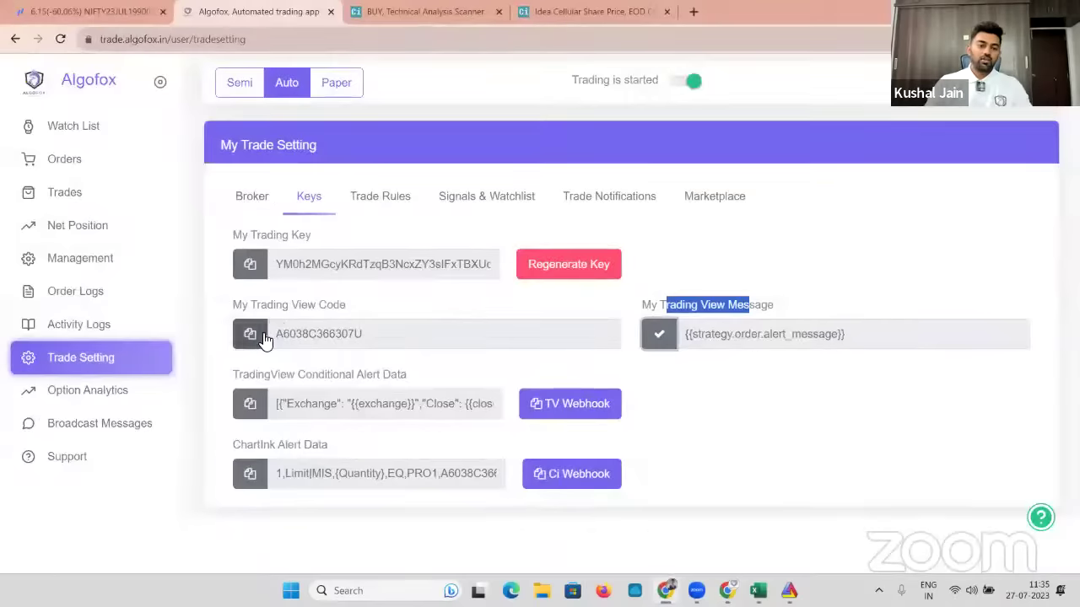
{"action": "left_click", "coordinate": [253, 333]}
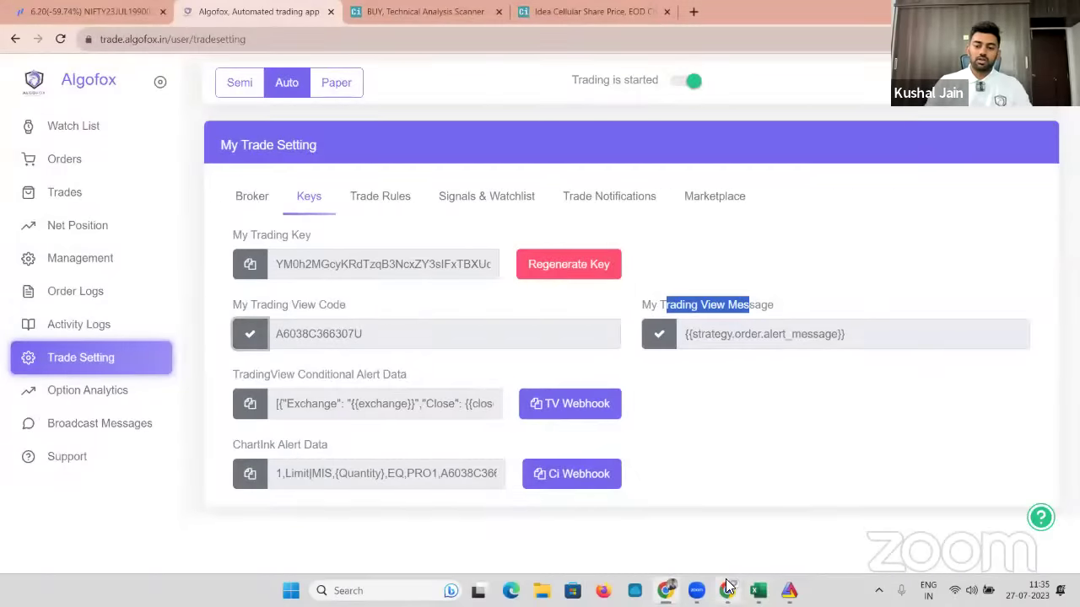
{"action": "left_click", "coordinate": [727, 590]}
{"action": "key", "text": "ctrl+v"}
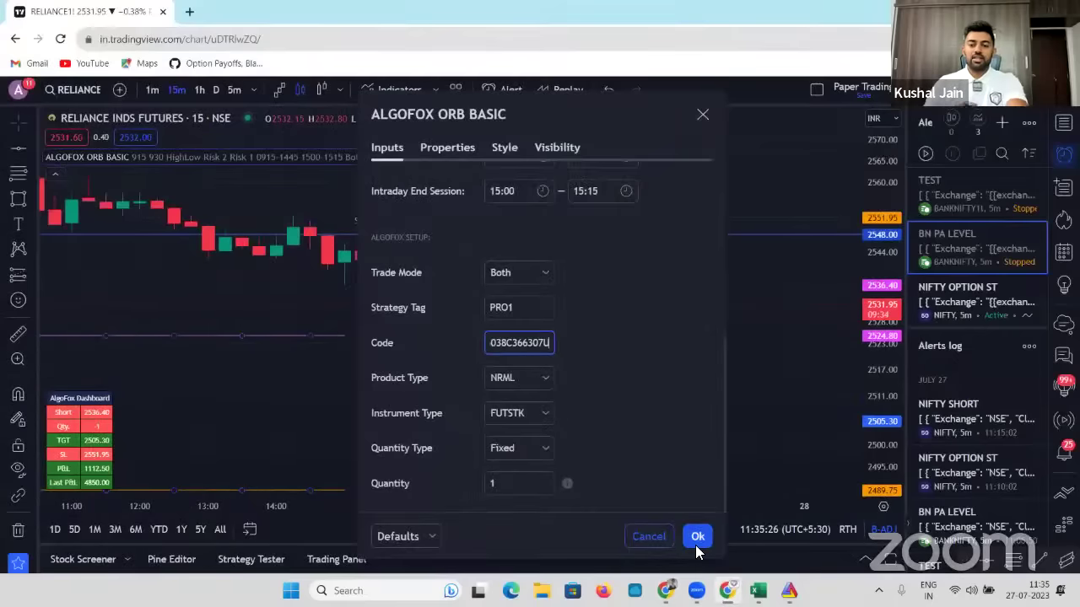
{"action": "left_click", "coordinate": [697, 536]}
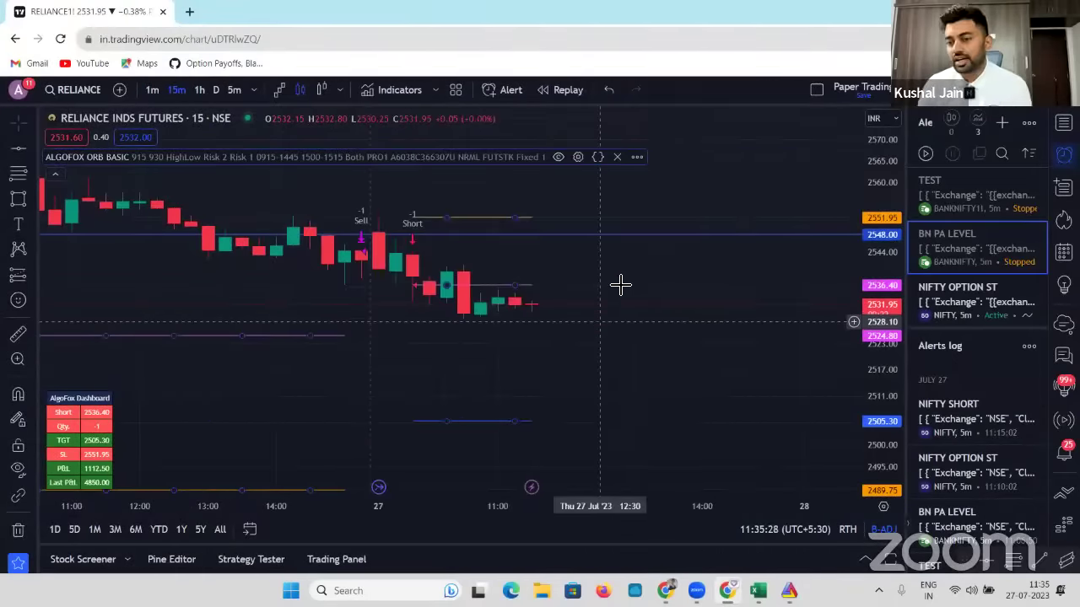
Delete the existing TEST alert from the alerts list
{"action": "mouse_move", "coordinate": [963, 265]}
{"action": "scroll", "coordinate": [963, 265], "scroll_direction": "down", "scroll_amount": 2}
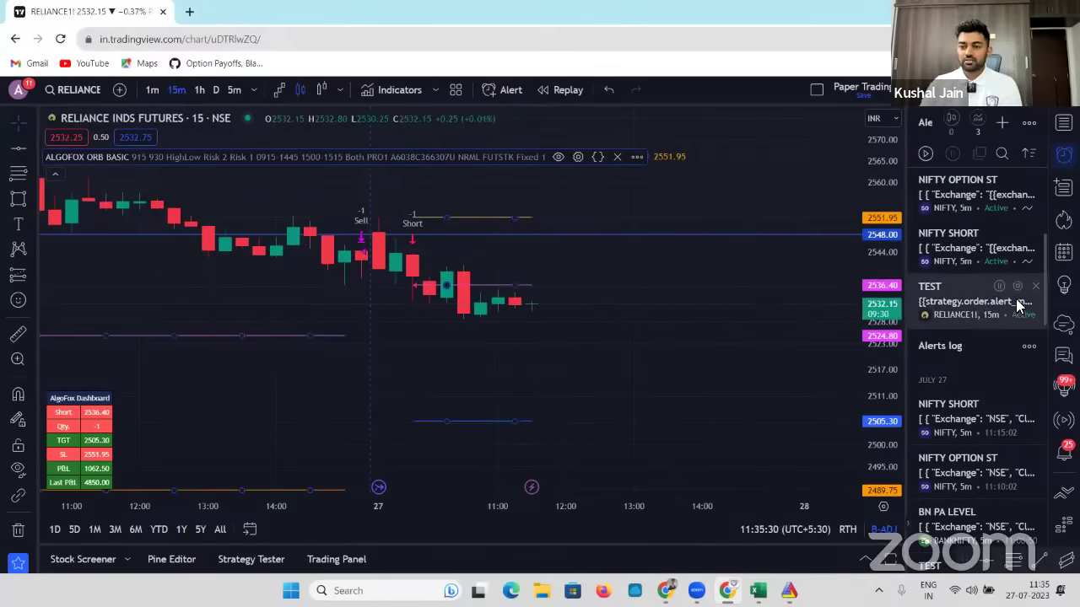
{"action": "left_click", "coordinate": [1035, 286]}
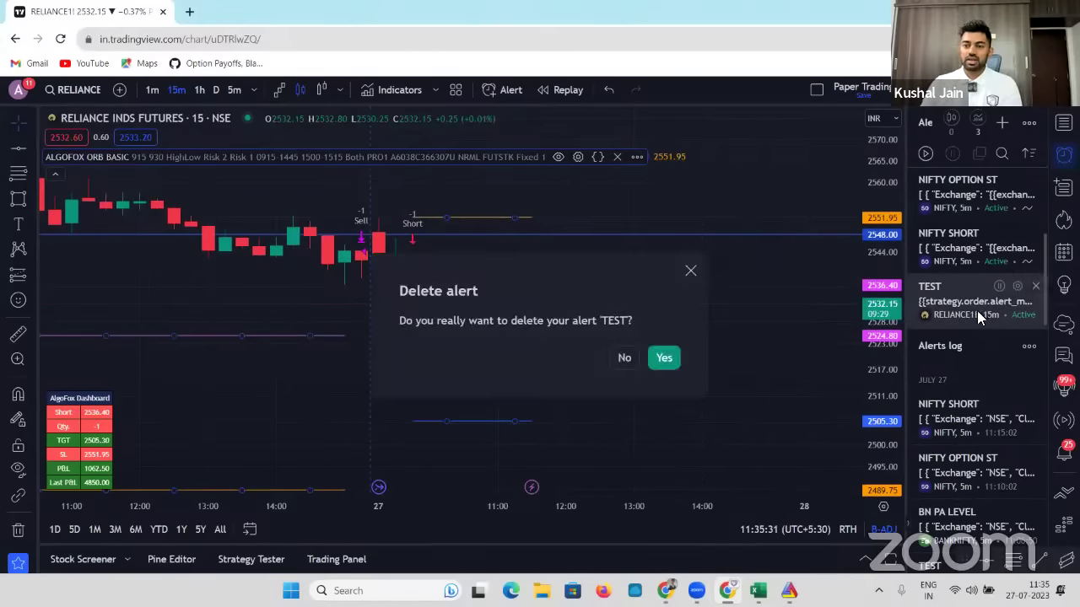
{"action": "left_click", "coordinate": [664, 358]}
Start a new RELIANCE1! alert on ALGOFOX ORB BASIC and empty its message box
{"action": "right_click", "coordinate": [530, 284]}
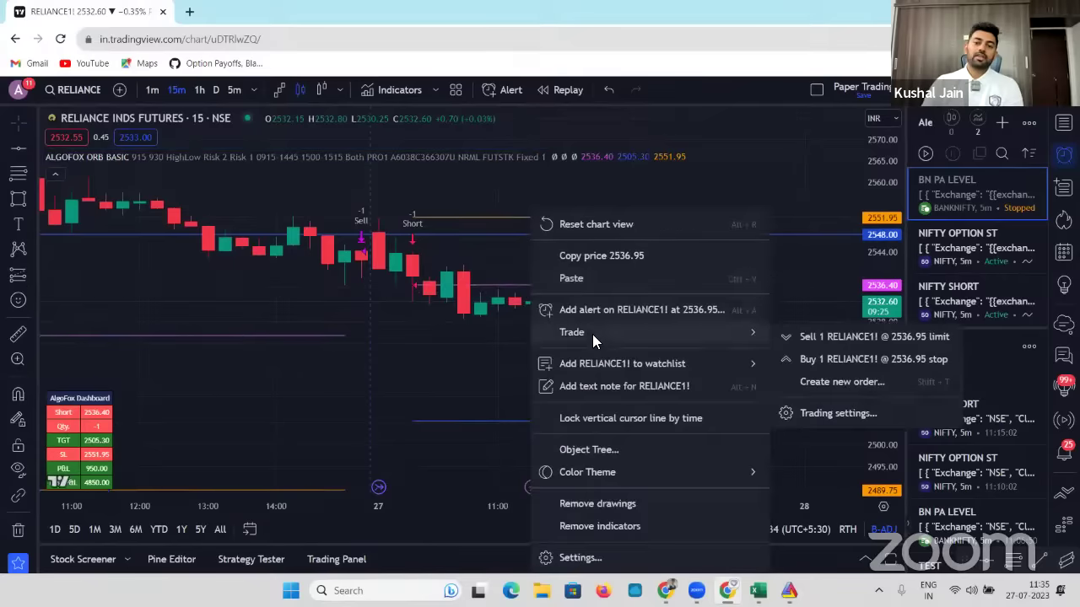
{"action": "left_click", "coordinate": [587, 307]}
{"action": "left_click", "coordinate": [503, 182]}
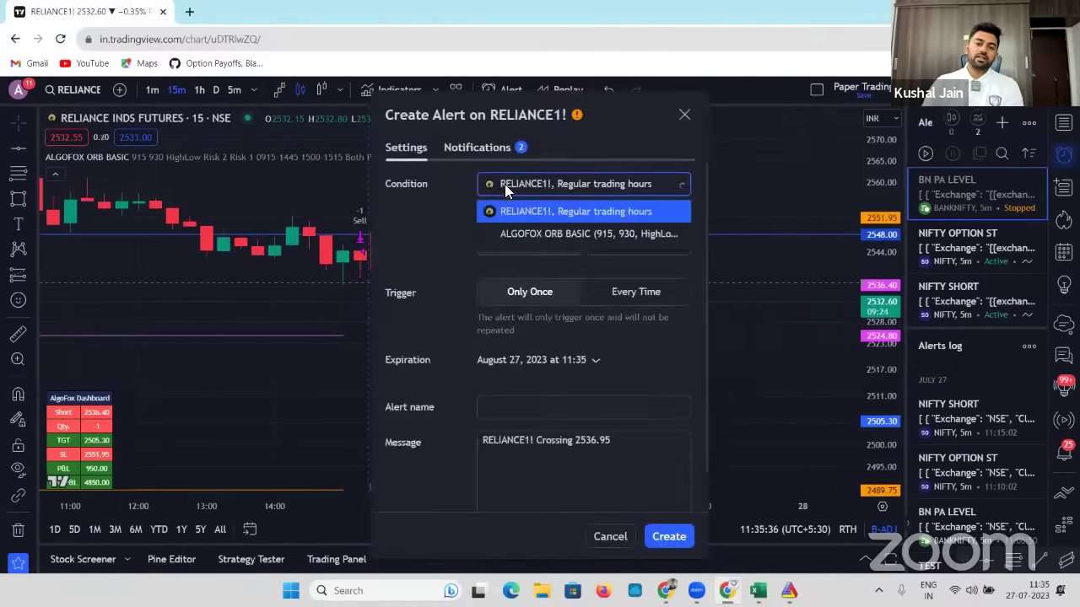
{"action": "left_click", "coordinate": [519, 235]}
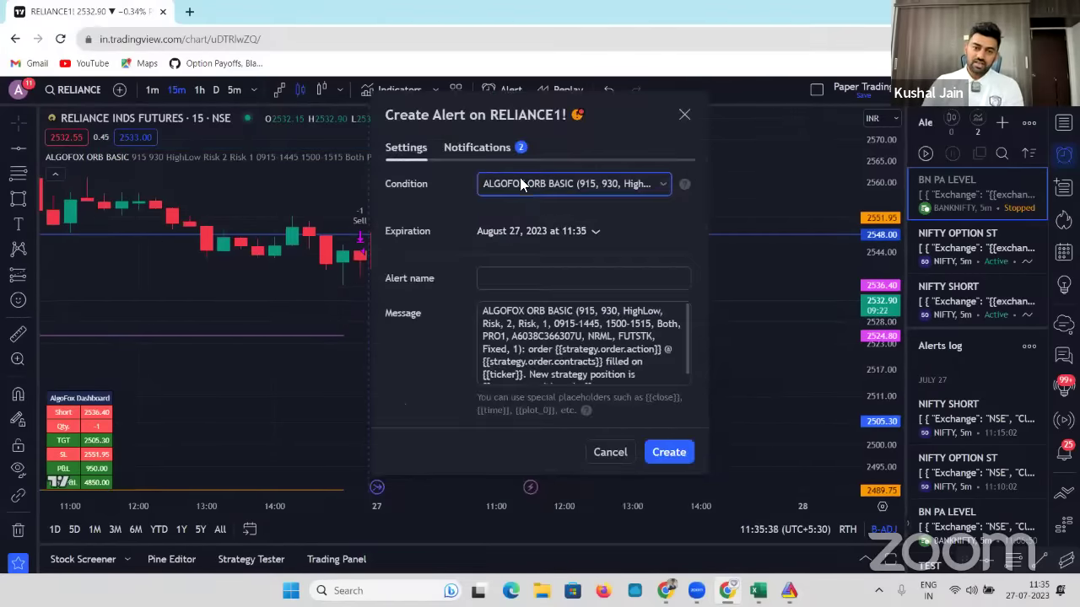
{"action": "left_click", "coordinate": [544, 342]}
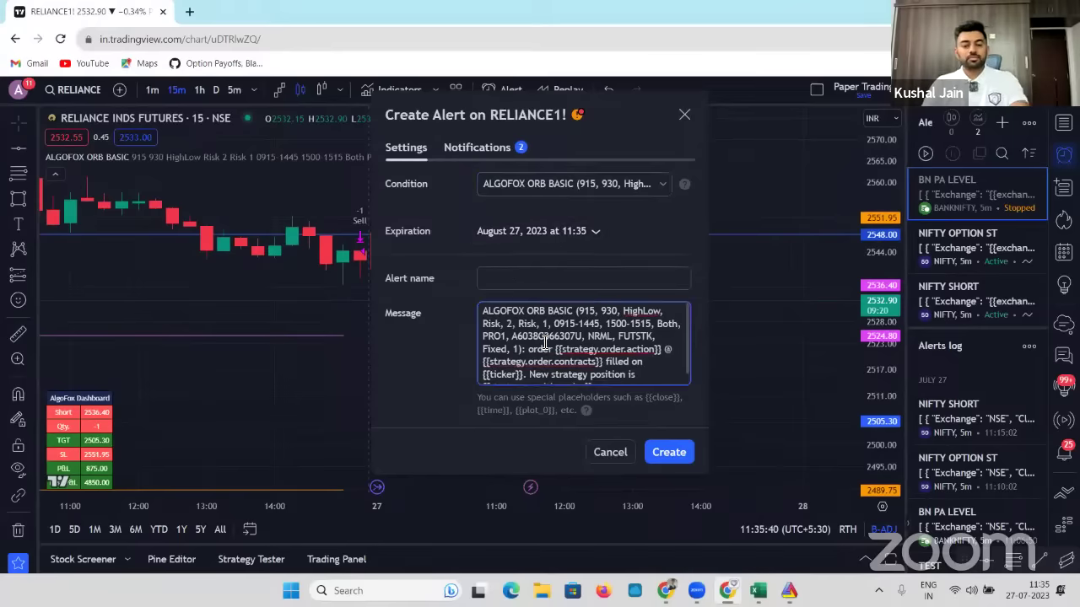
{"action": "key", "text": "ctrl+a"}
{"action": "key", "text": "BackSpace"}
{"action": "key", "text": "ctrl+v"}
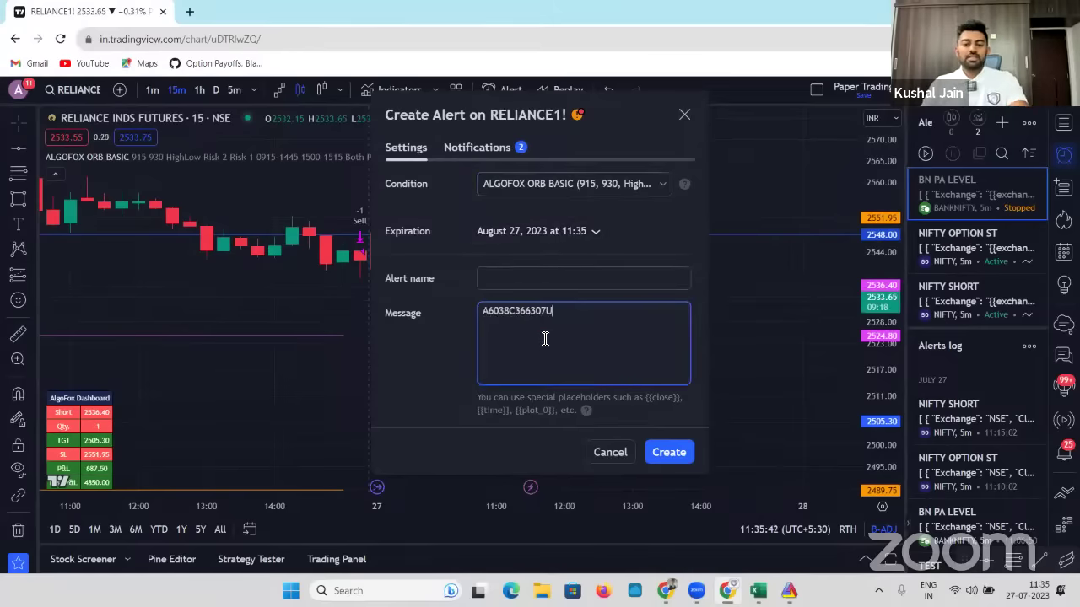
{"action": "key", "text": "ctrl+a"}
{"action": "key", "text": "BackSpace"}
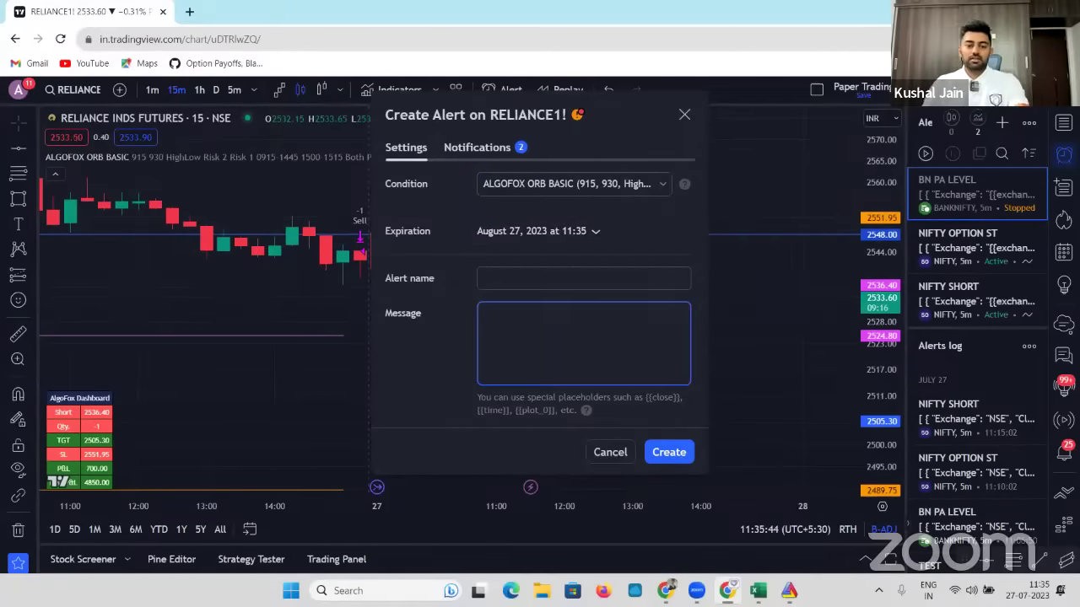
Paste Algofox's {{strategy.order.alert_message}} placeholder as the message, name it TEST, and create the alert
{"action": "left_click", "coordinate": [666, 590]}
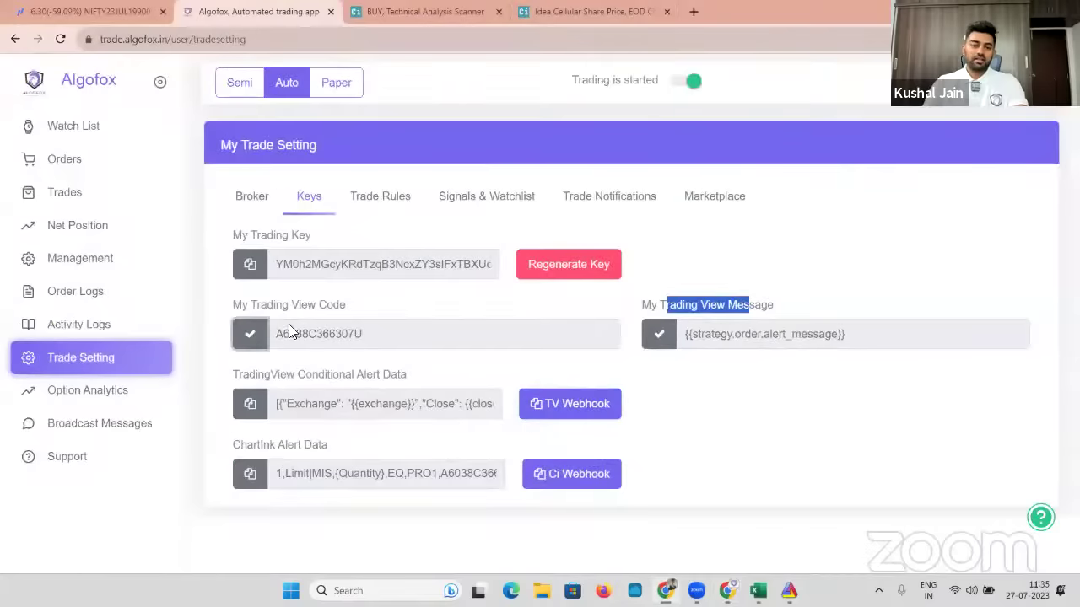
{"action": "left_click", "coordinate": [658, 334]}
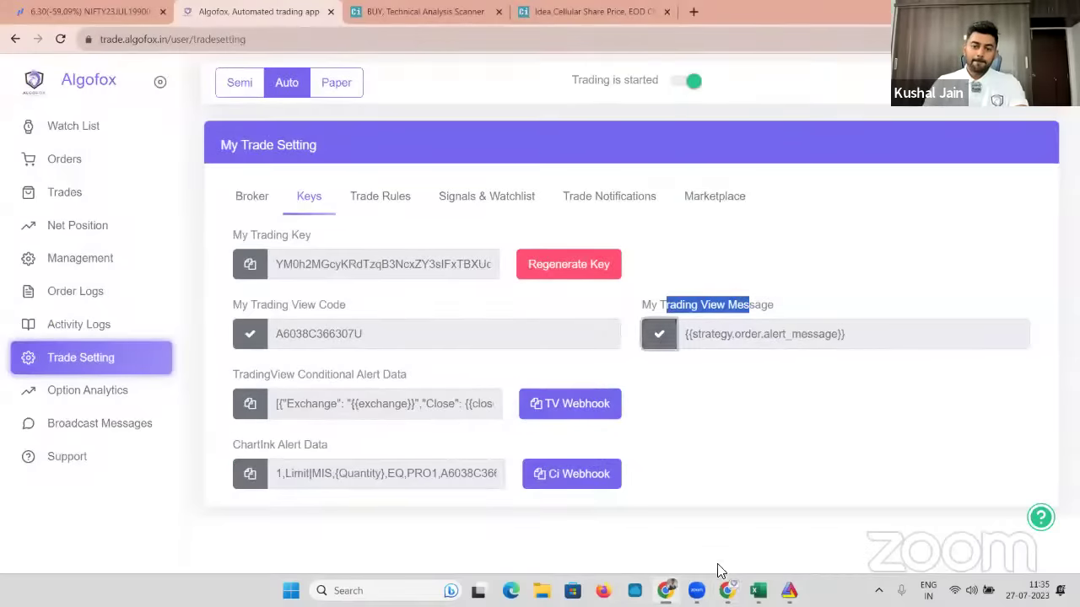
{"action": "left_click", "coordinate": [728, 590]}
{"action": "key", "text": "ctrl+v"}
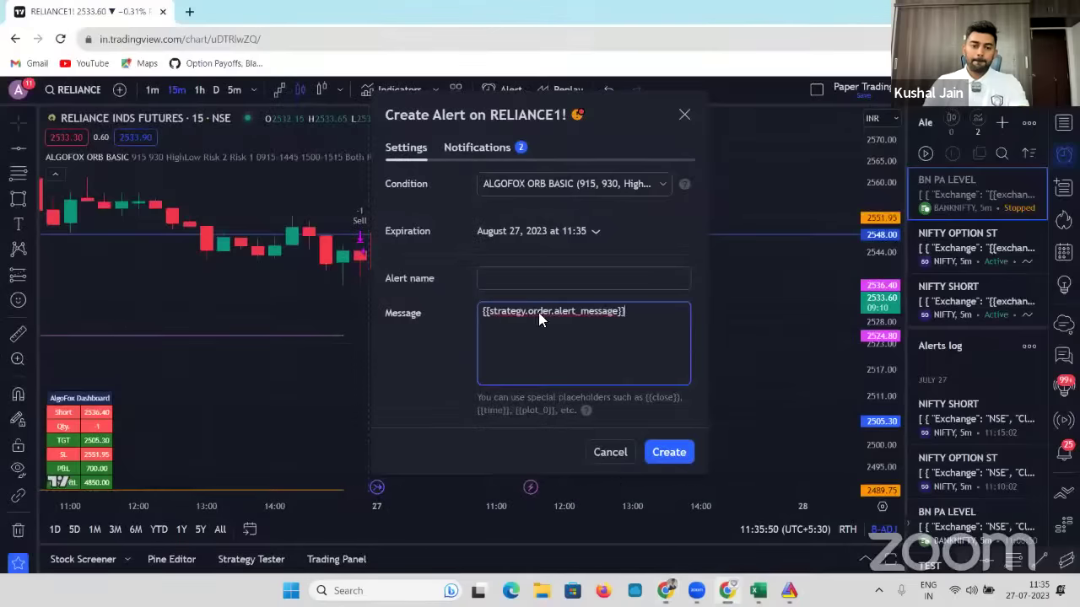
{"action": "left_click", "coordinate": [524, 285]}
{"action": "type", "text": "TEST"}
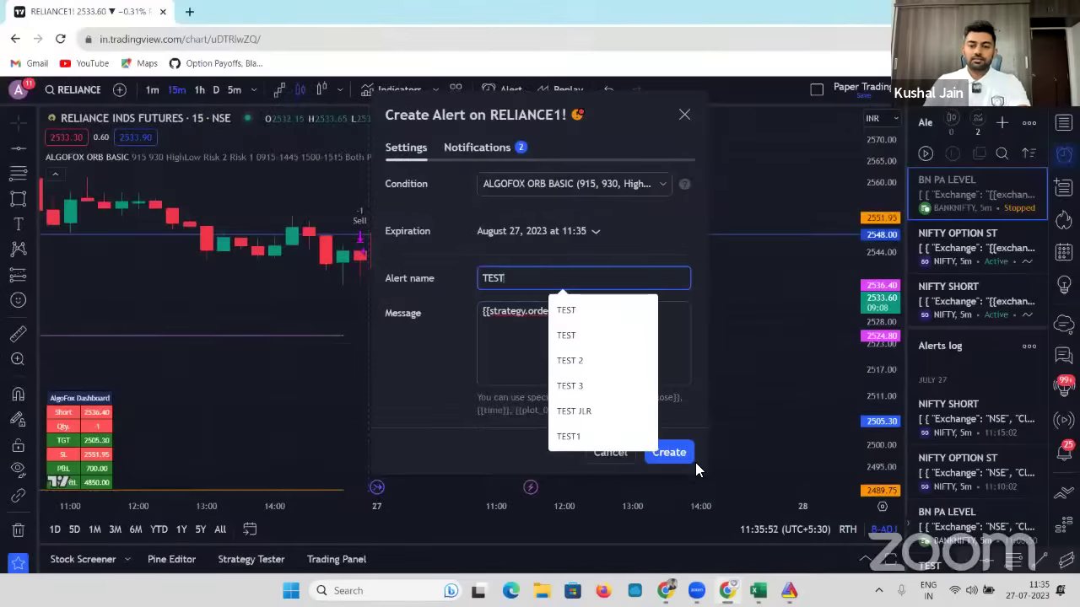
{"action": "left_click", "coordinate": [686, 461]}
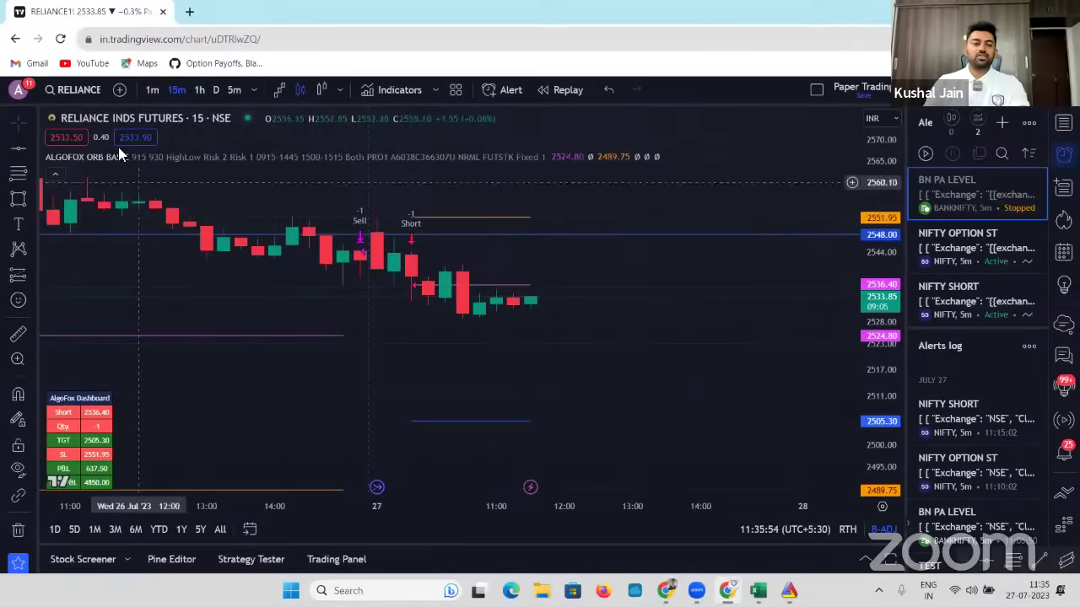
Switch the chart symbol to CRUDEOIL crude oil futures
{"action": "left_click", "coordinate": [97, 91]}
{"action": "type", "text": "CRUDE"}
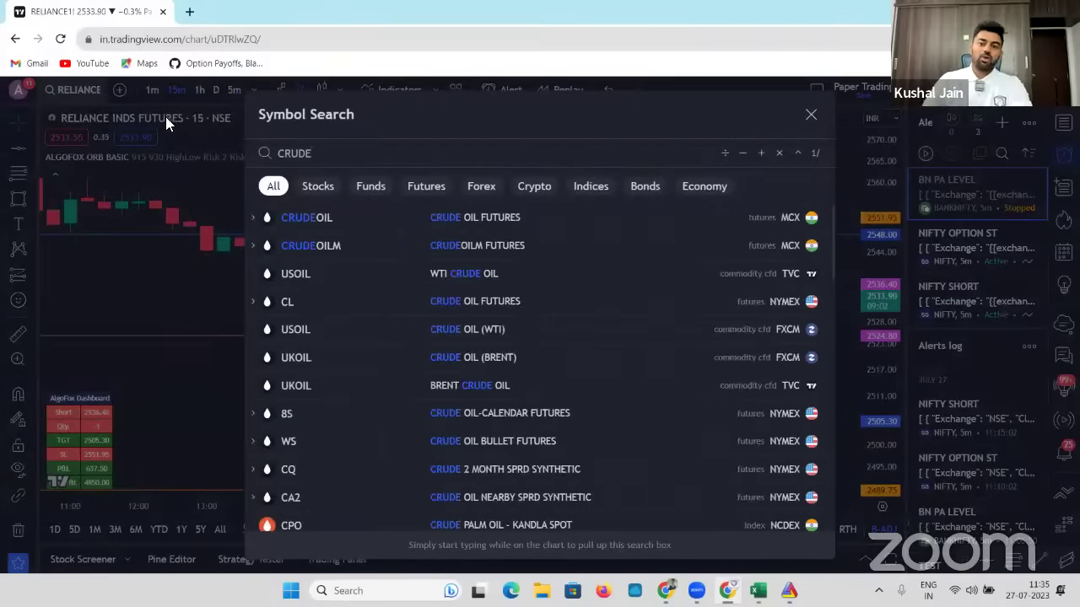
{"action": "left_click", "coordinate": [354, 221]}
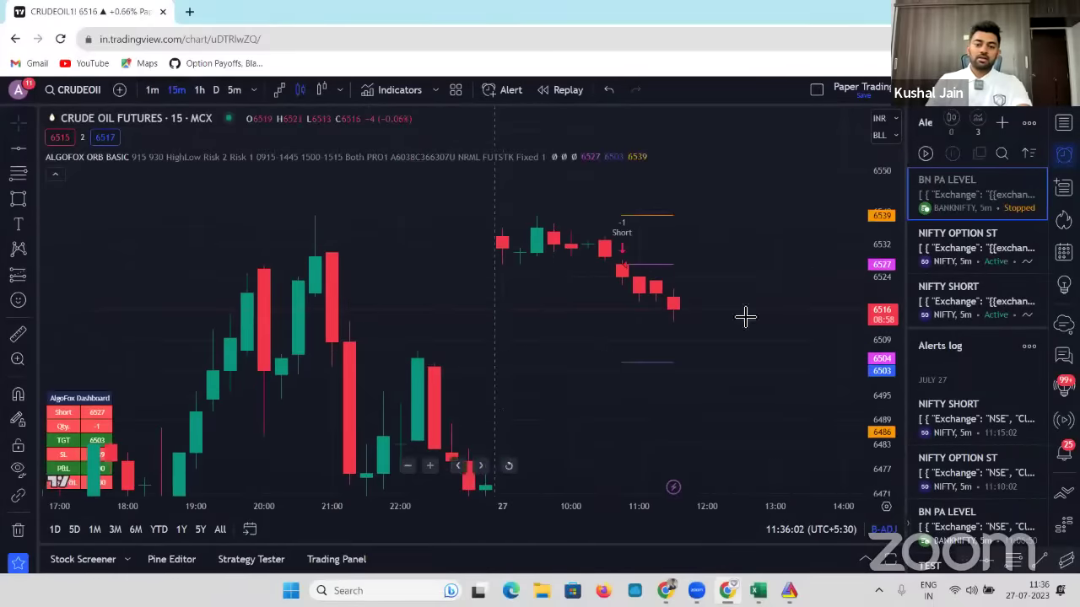
Adjust the crude oil chart view and remove the ALGOFOX ORB BASIC strategy
{"action": "left_click_drag", "start_coordinate": [860, 216], "coordinate": [764, 298]}
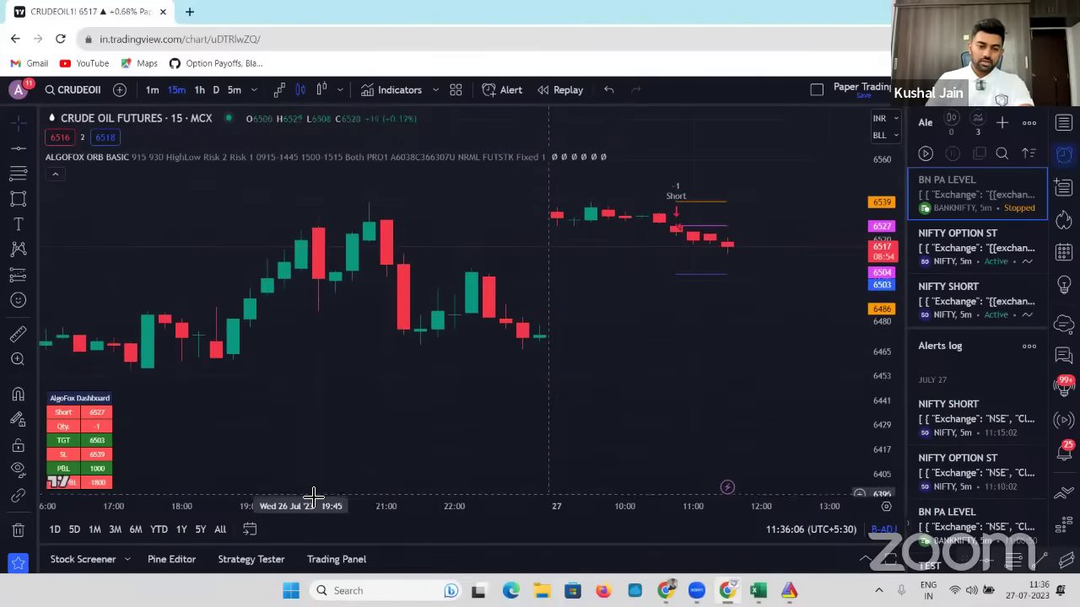
{"action": "left_click", "coordinate": [403, 466]}
{"action": "left_click", "coordinate": [403, 466]}
{"action": "left_click", "coordinate": [404, 466]}
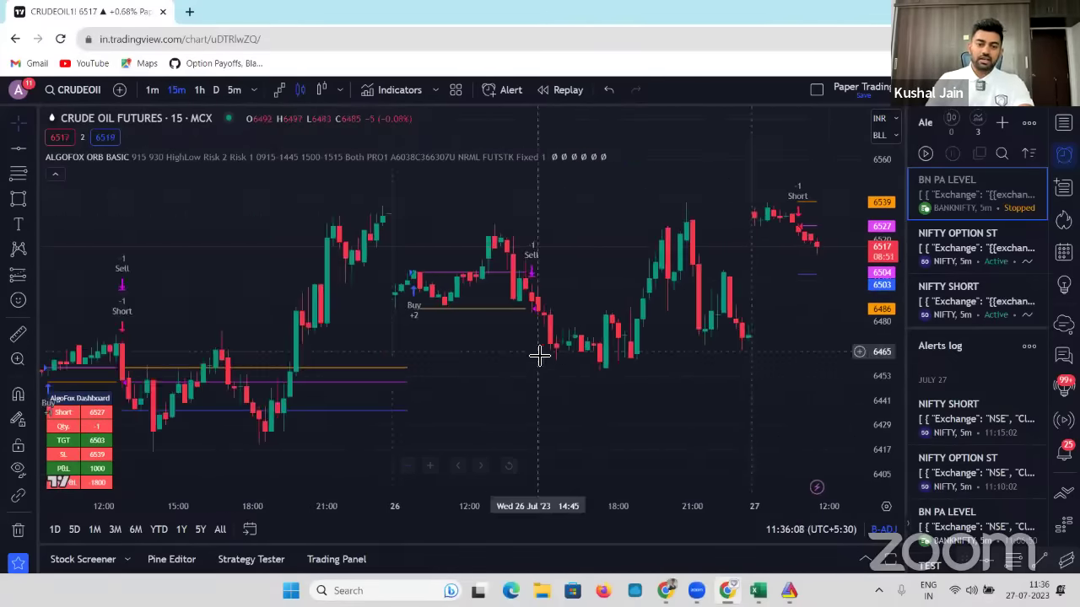
{"action": "left_click_drag", "start_coordinate": [539, 356], "coordinate": [366, 366]}
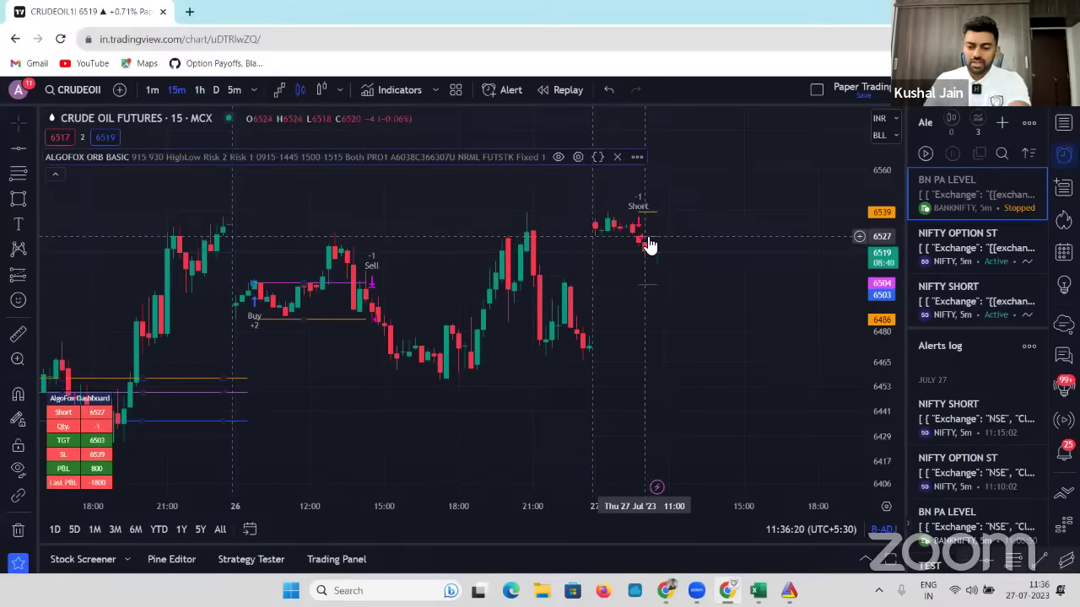
{"action": "key", "text": "Delete"}
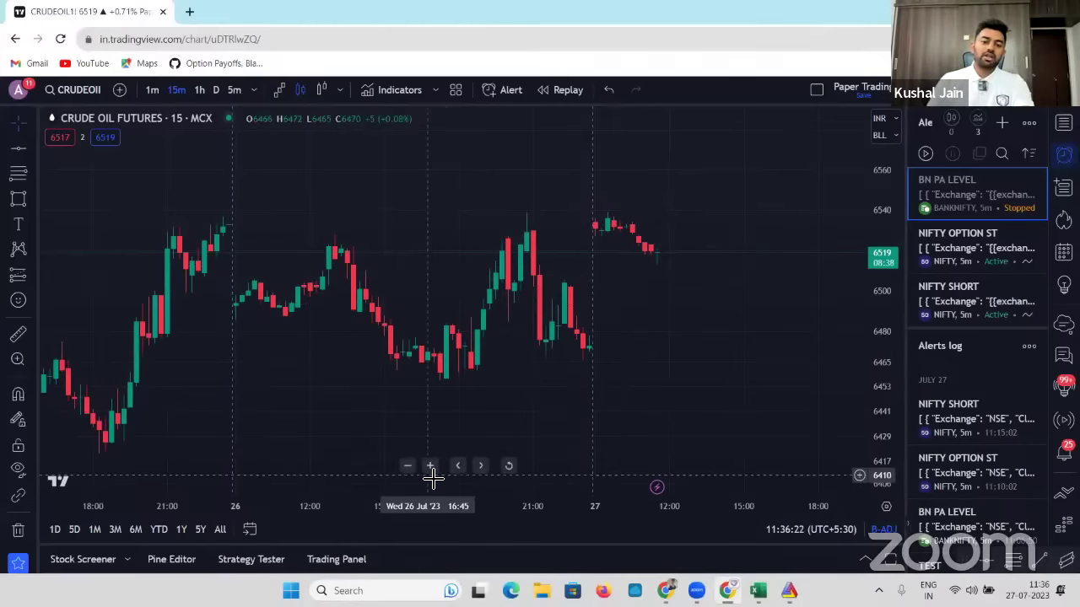
{"action": "left_click", "coordinate": [430, 465]}
{"action": "left_click", "coordinate": [431, 466]}
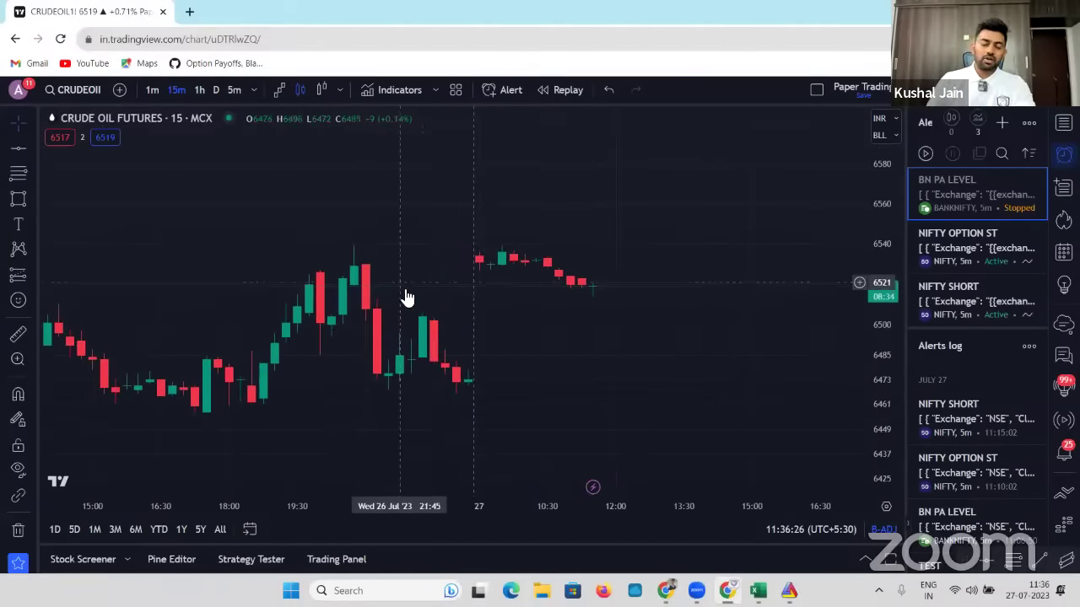
Open the Watch List page in Algofox
{"action": "mouse_move", "coordinate": [666, 591]}
{"action": "left_click", "coordinate": [665, 506]}
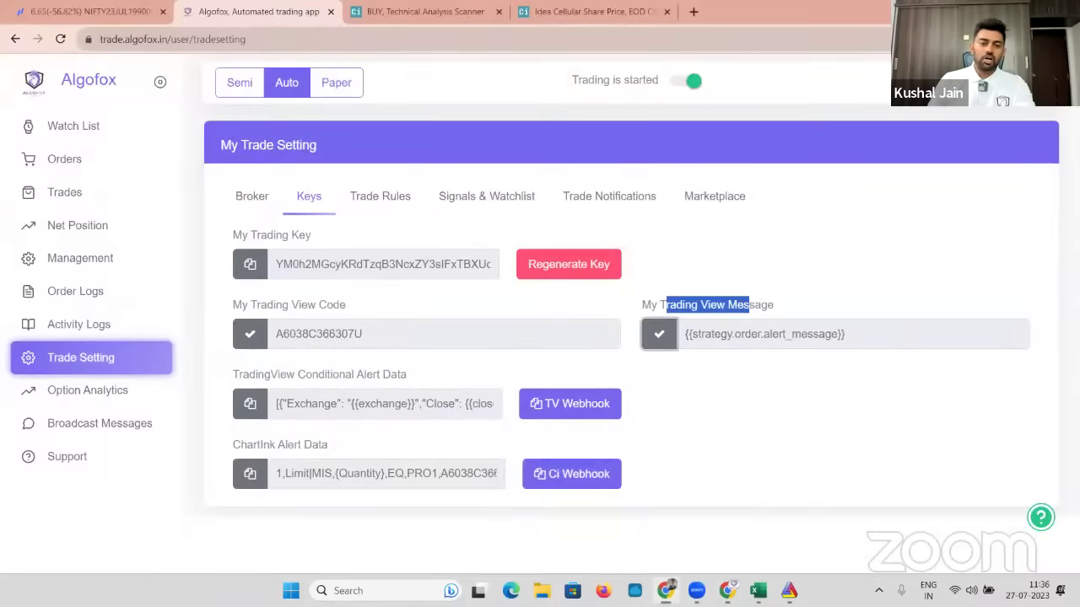
{"action": "left_click", "coordinate": [101, 125]}
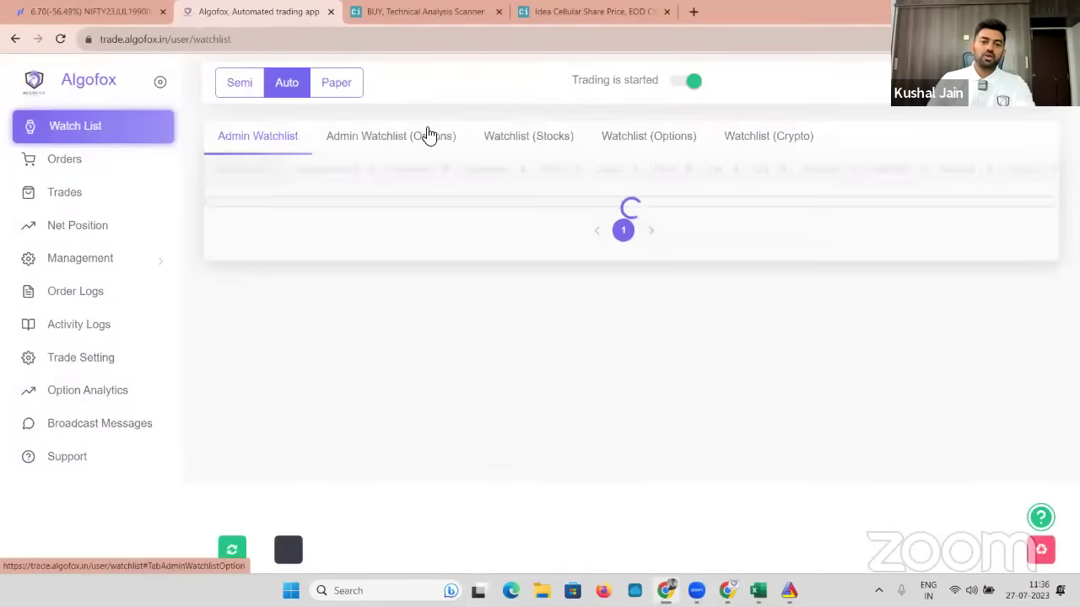
Add a new scrip to the stocks watchlist with CRUDEOIL 21AUG as the traded symbol
{"action": "left_click", "coordinate": [509, 148]}
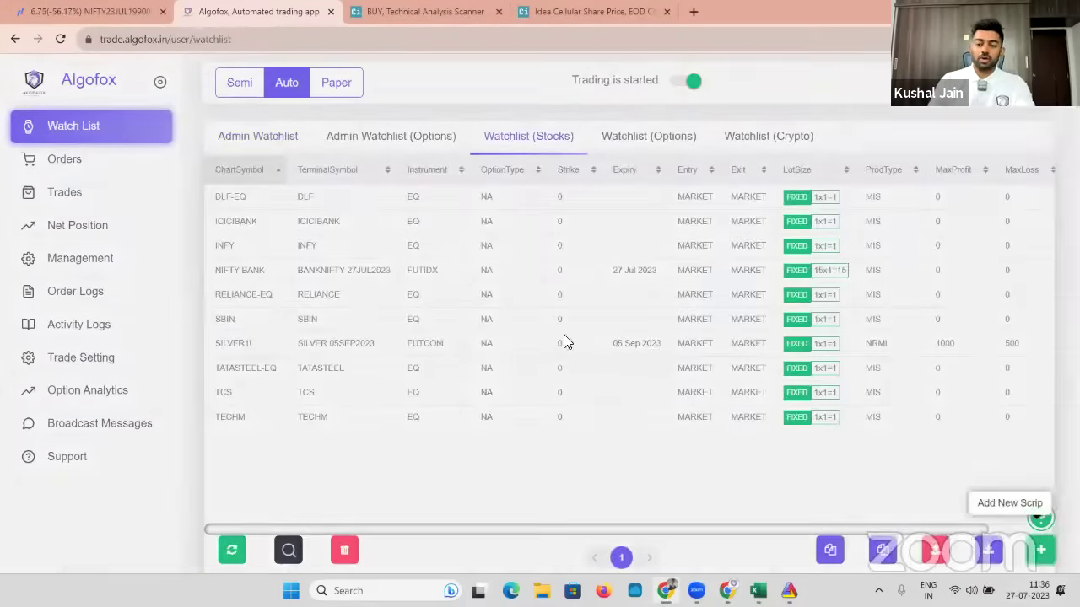
{"action": "left_click", "coordinate": [397, 252]}
{"action": "type", "text": "CRU"}
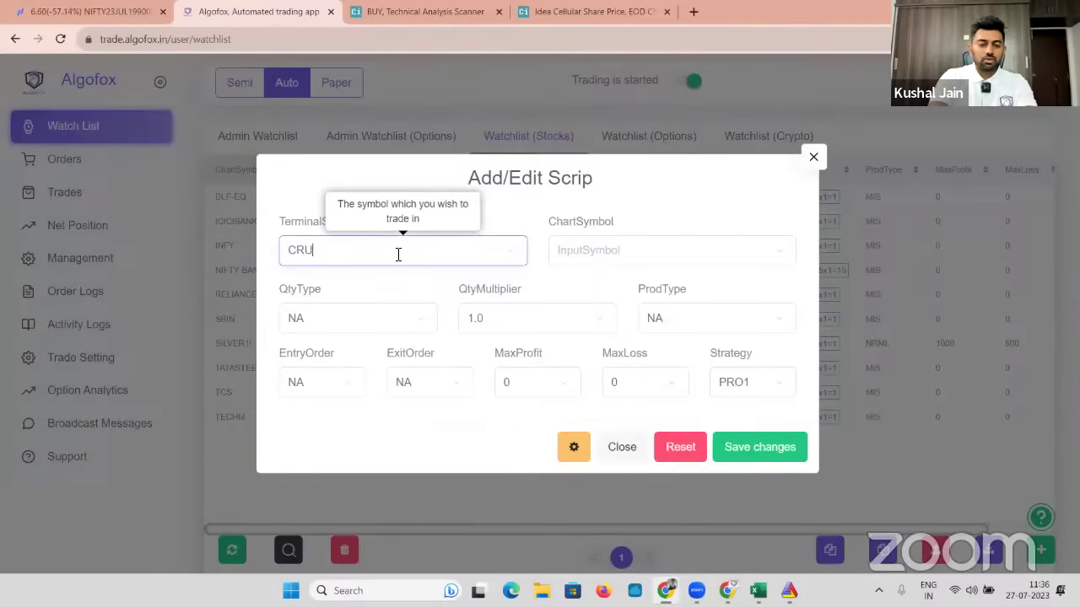
{"action": "type", "text": "DEOIL"}
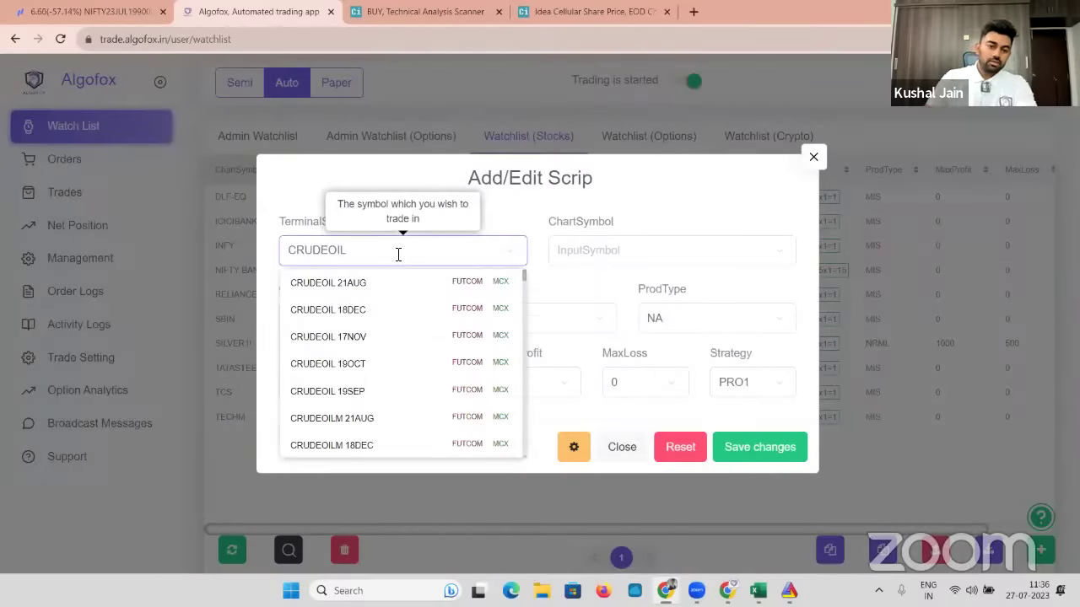
{"action": "left_click", "coordinate": [386, 293]}
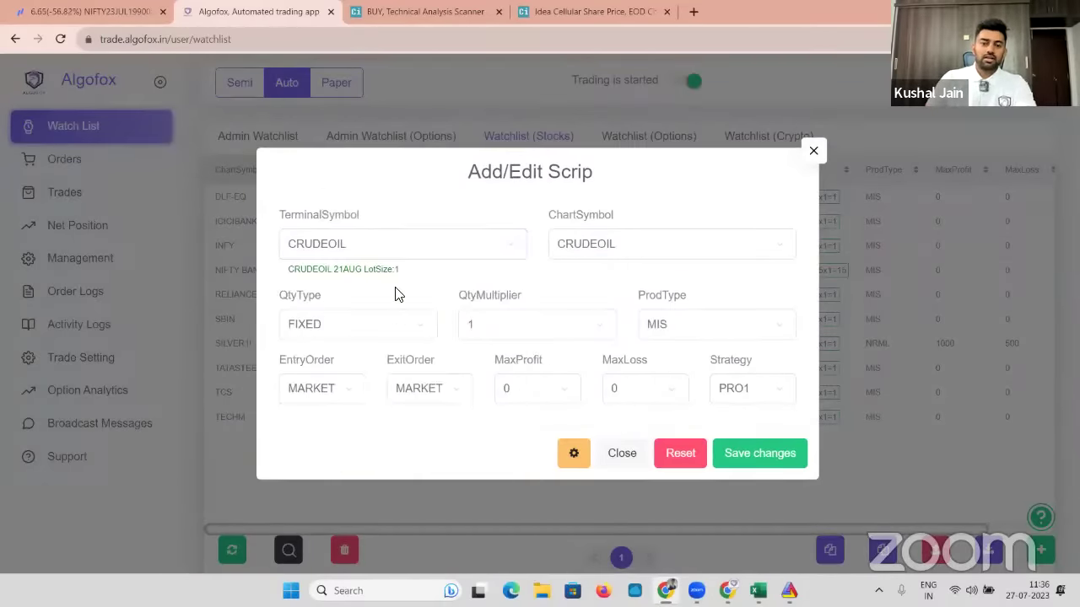
Set the chart symbol to CRUDEOIL1!, product type to NRML, and save the scrip
{"action": "left_click", "coordinate": [727, 590]}
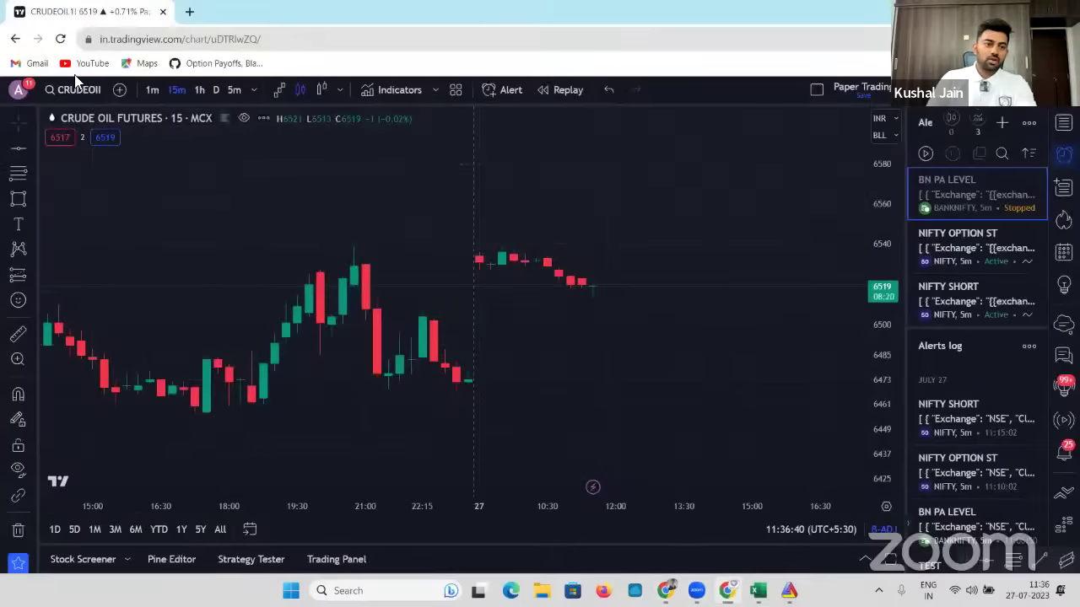
{"action": "left_click", "coordinate": [78, 89]}
{"action": "left_click", "coordinate": [336, 155]}
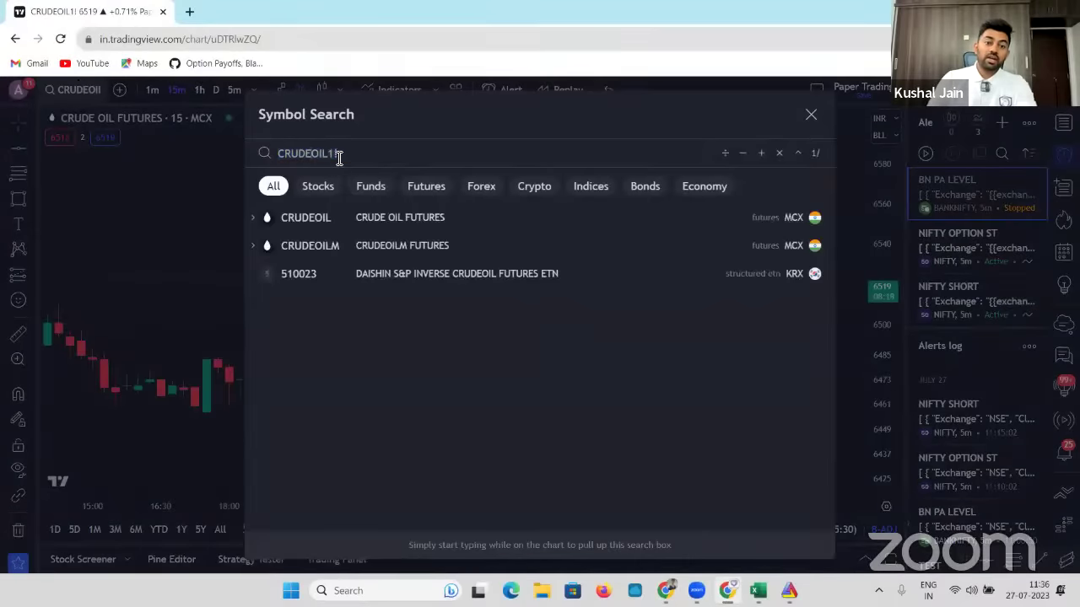
{"action": "left_click", "coordinate": [666, 591]}
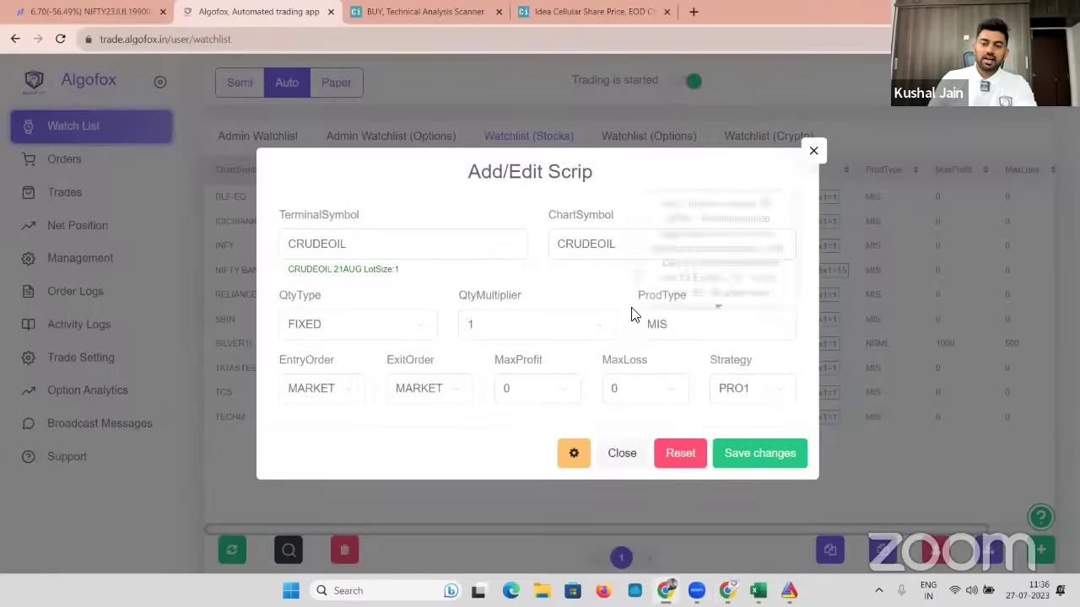
{"action": "left_click", "coordinate": [635, 250]}
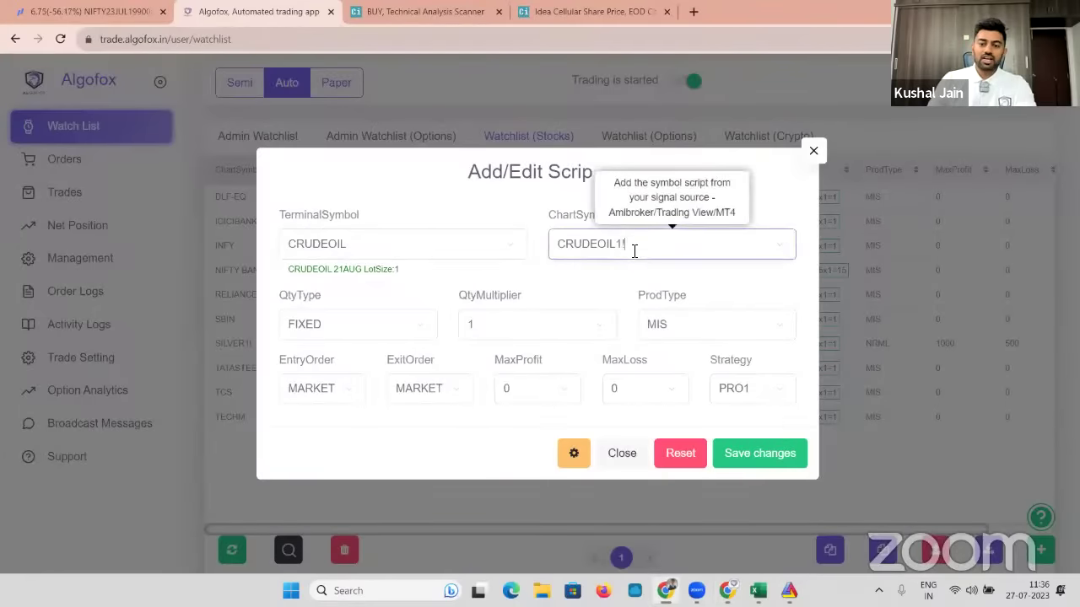
{"action": "left_click", "coordinate": [694, 331]}
{"action": "left_click", "coordinate": [684, 366]}
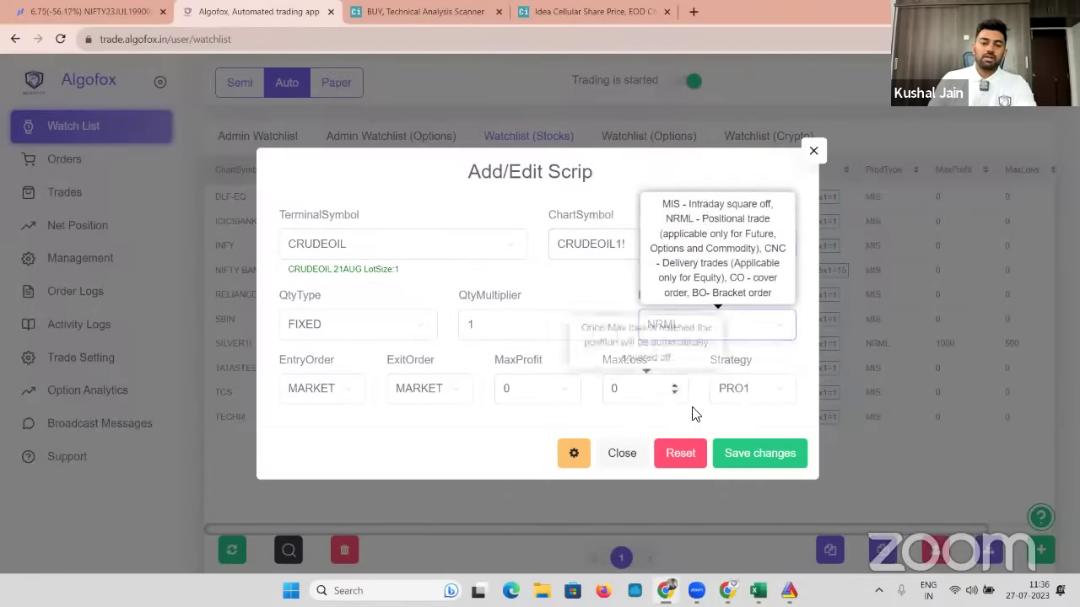
{"action": "left_click", "coordinate": [757, 455]}
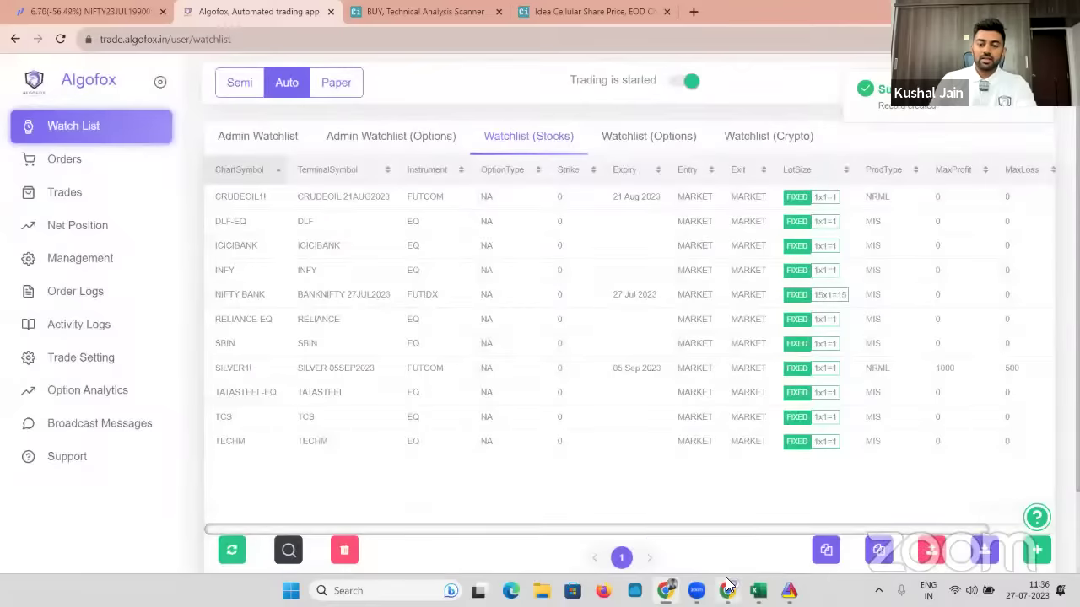
{"action": "left_click", "coordinate": [726, 582]}
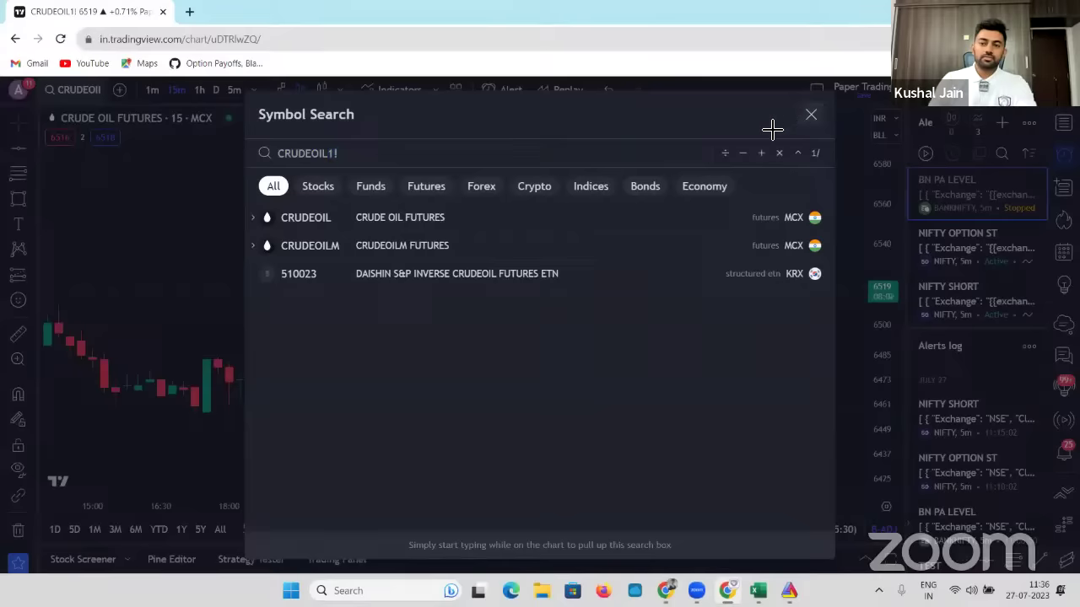
Draw a horizontal line near 6516 and start an alert on it named CRUDE OIL TEST with an empty message
{"action": "key", "text": "Escape"}
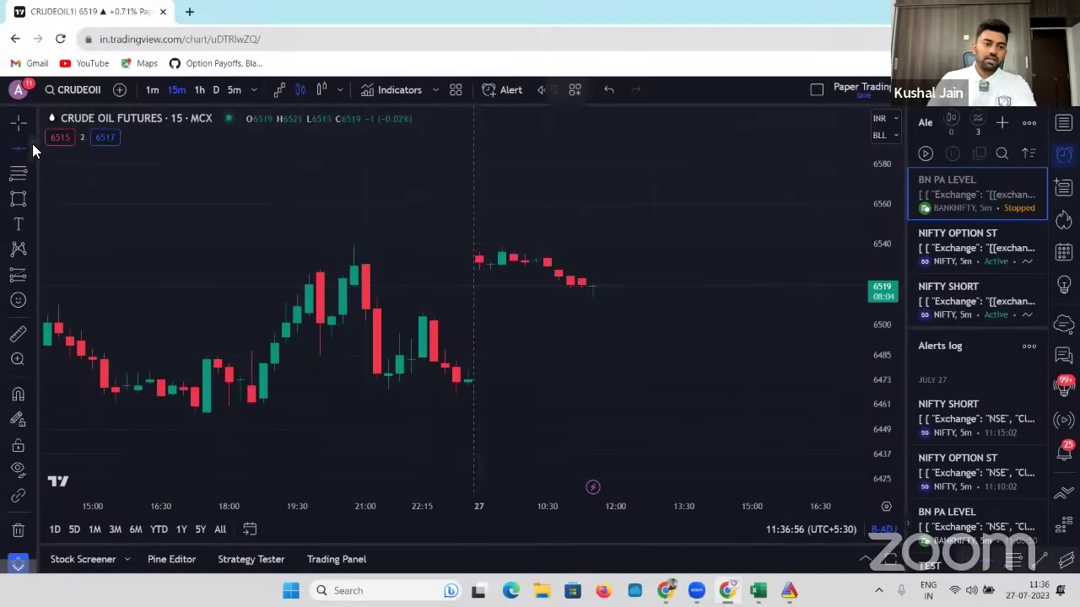
{"action": "key", "text": "alt+h"}
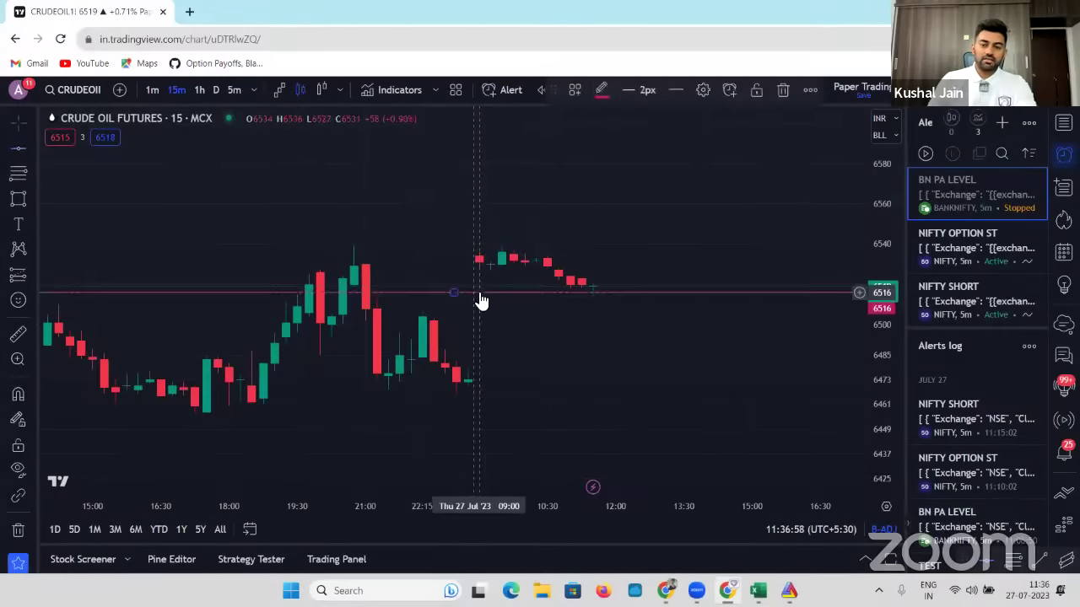
{"action": "left_click", "coordinate": [727, 93]}
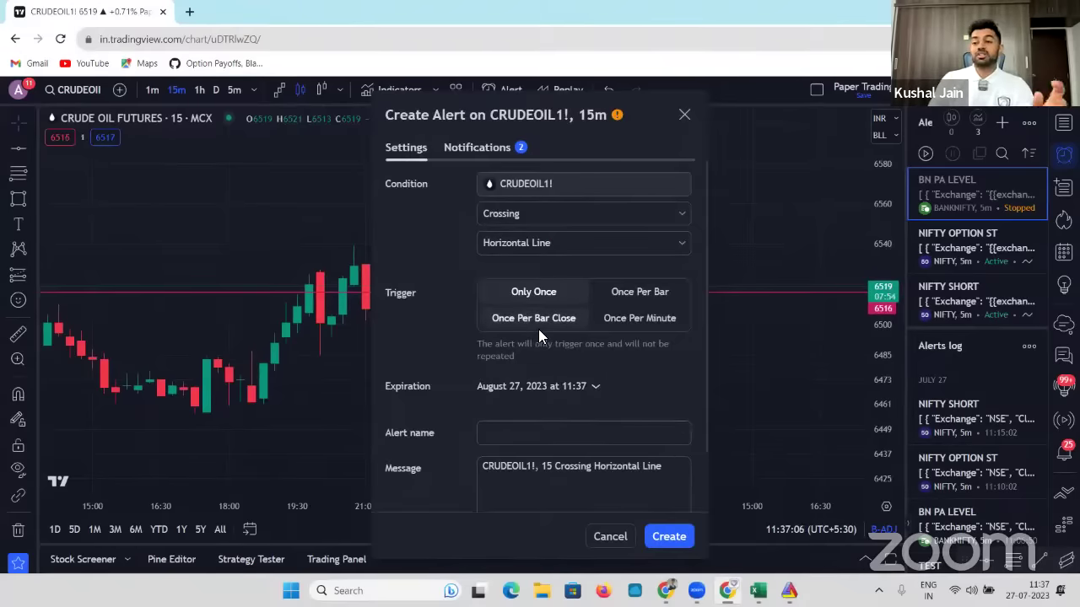
{"action": "left_click", "coordinate": [556, 435]}
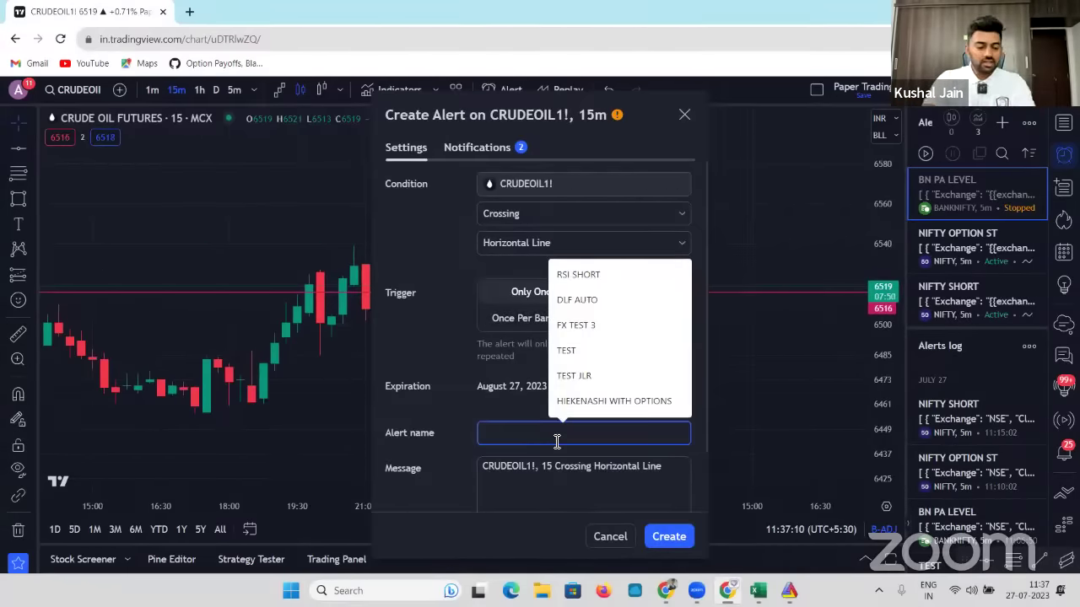
{"action": "type", "text": "CRUDE OIL TEST"}
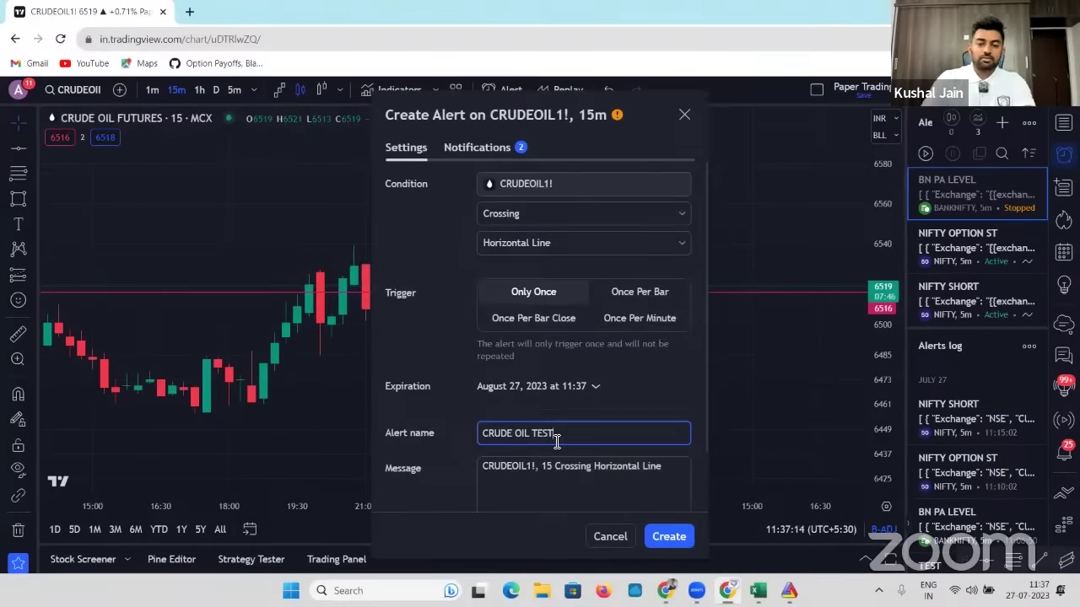
{"action": "left_click", "coordinate": [565, 470]}
{"action": "key", "text": "ctrl+a"}
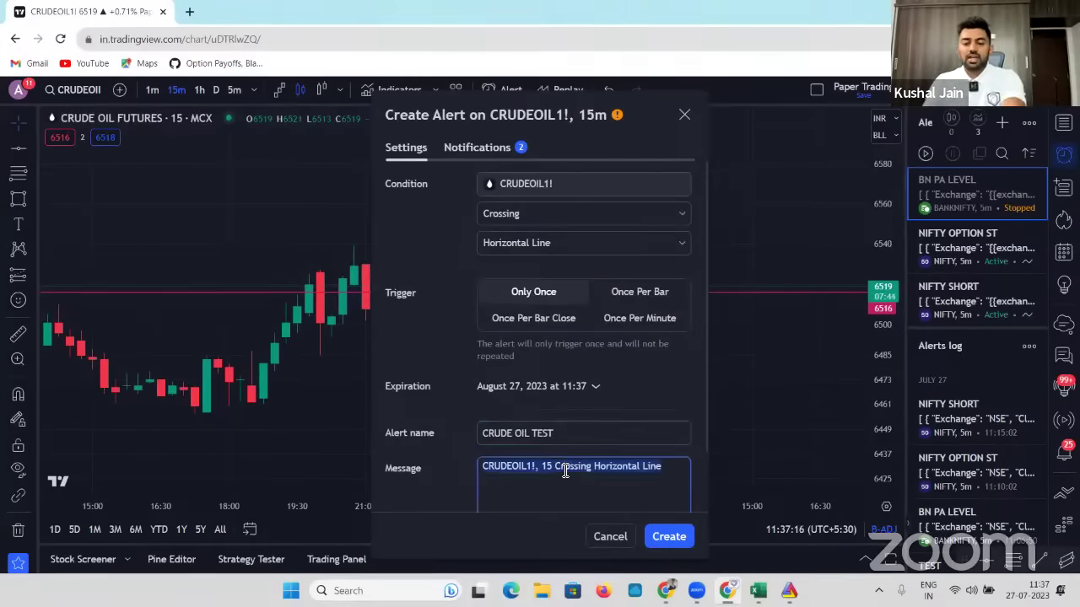
{"action": "key", "text": "BackSpace"}
Copy the TradingView Conditional Alert Data from Algofox's Trade Setting Keys
{"action": "left_click", "coordinate": [666, 590]}
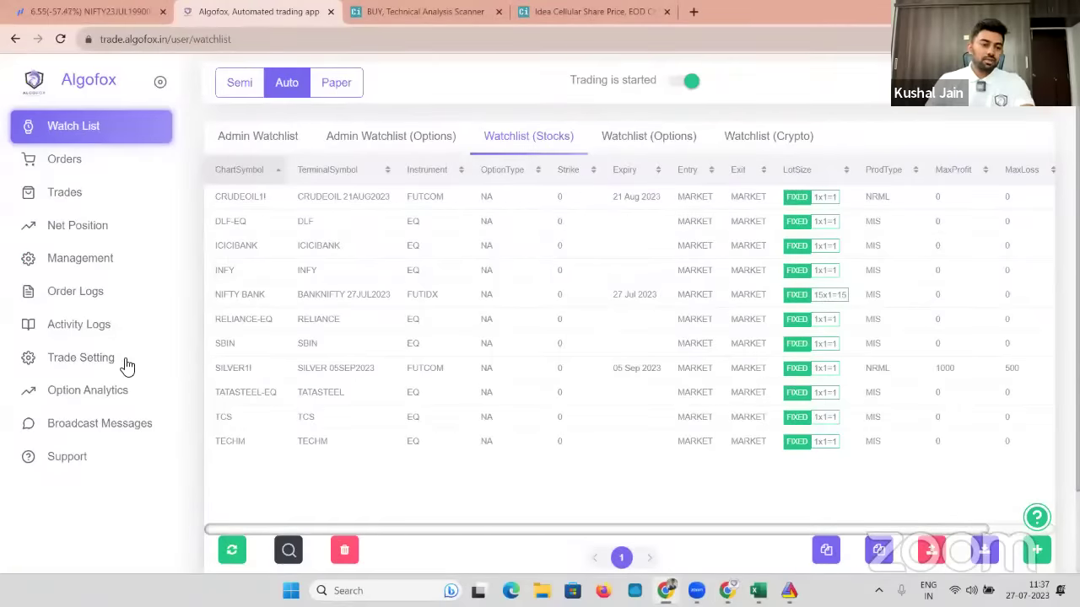
{"action": "left_click", "coordinate": [94, 368]}
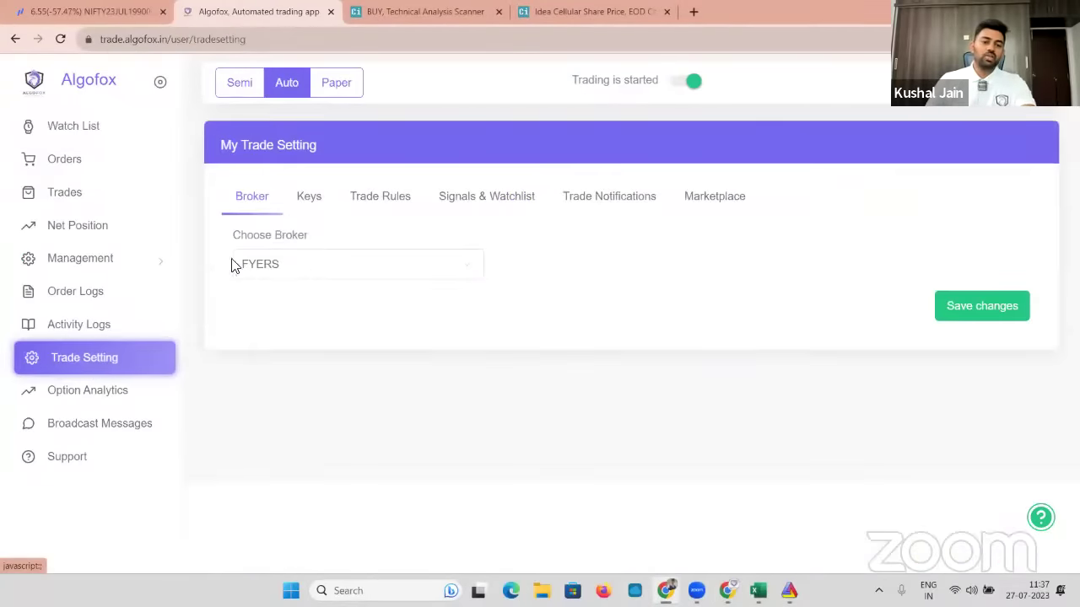
{"action": "left_click", "coordinate": [311, 204]}
{"action": "left_click", "coordinate": [251, 404]}
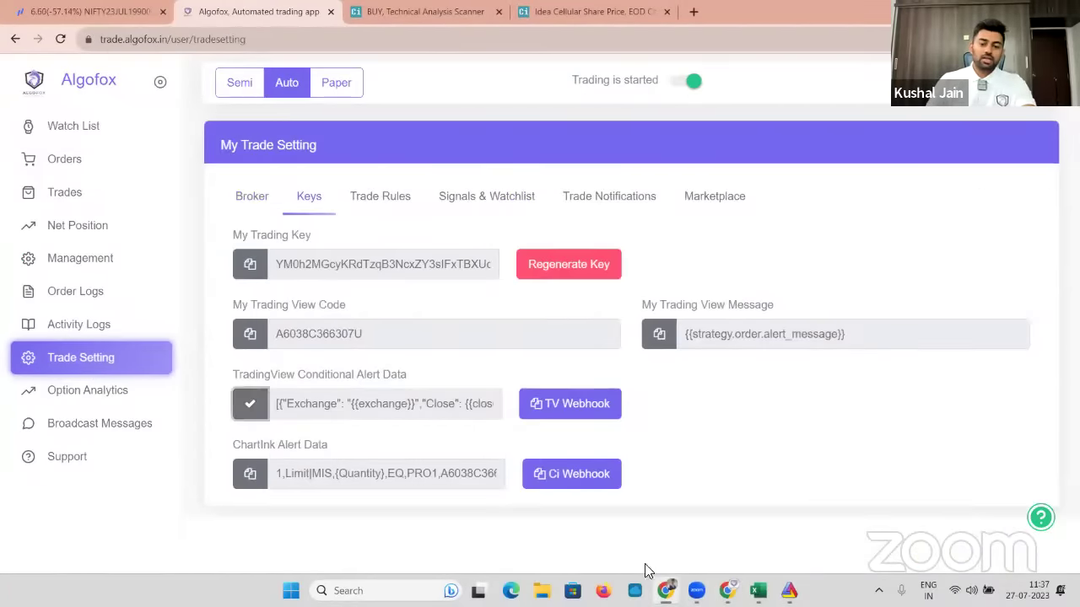
{"action": "left_click", "coordinate": [727, 591]}
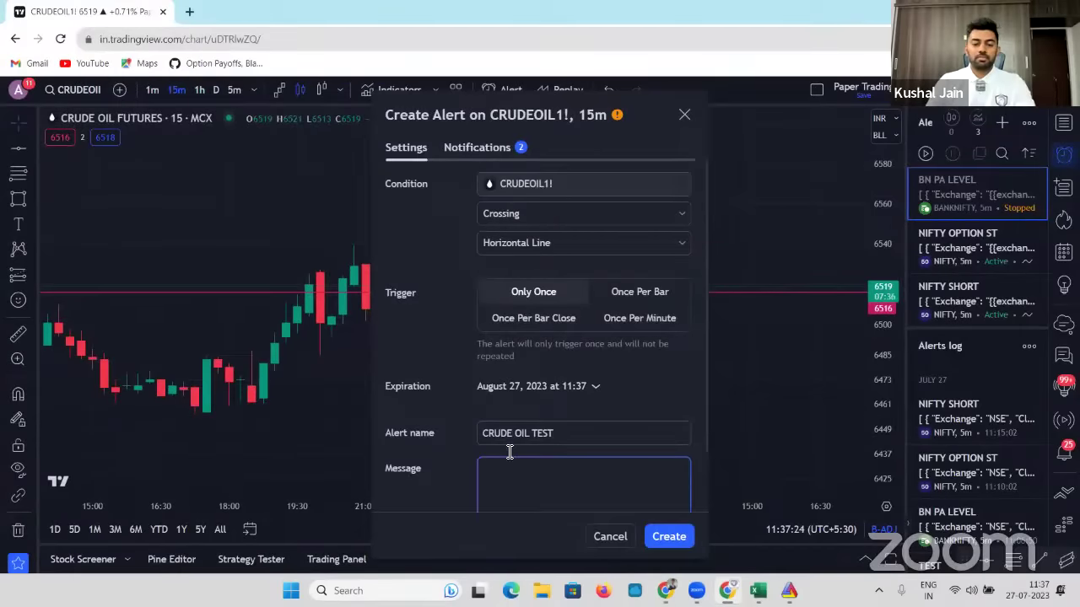
Paste the Algofox JSON, change it to FUTCOM, NRML and SHORT, and create the alert
{"action": "key", "text": "ctrl+v"}
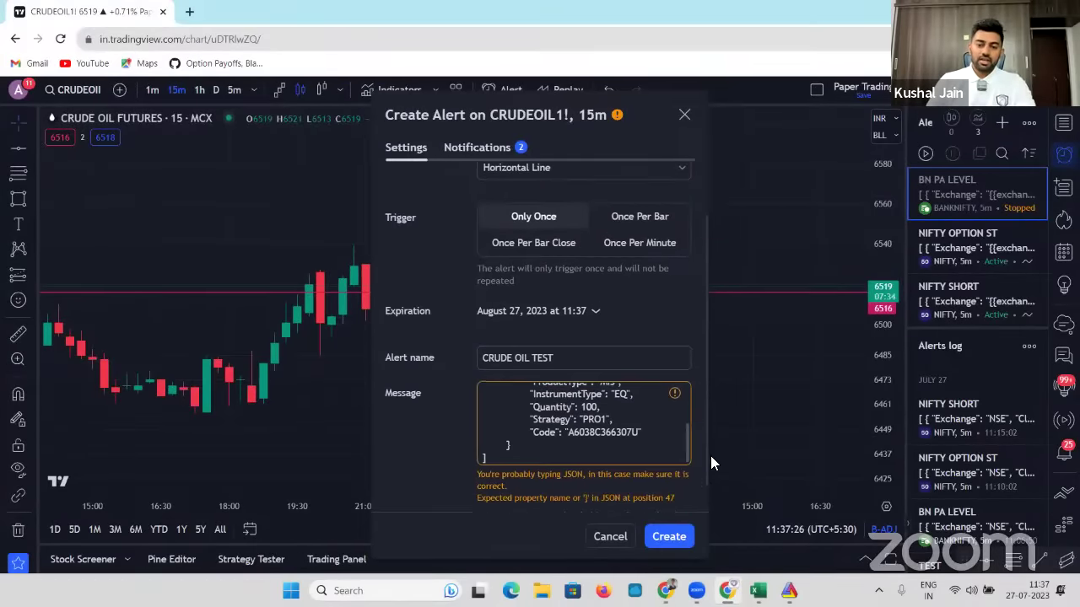
{"action": "scroll", "coordinate": [685, 444], "scroll_direction": "up", "scroll_amount": 2}
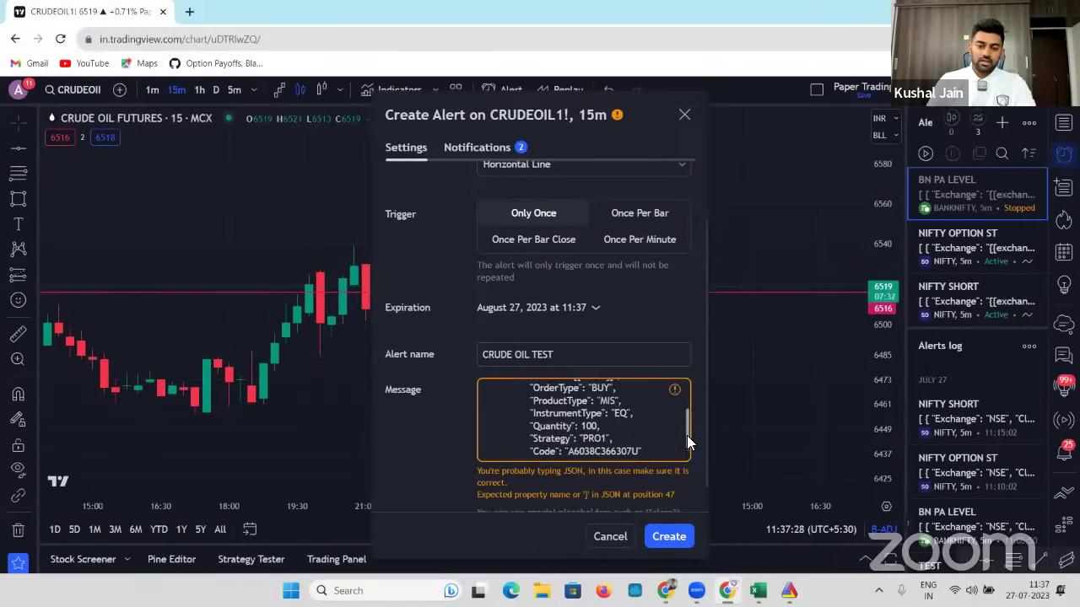
{"action": "double_click", "coordinate": [623, 416]}
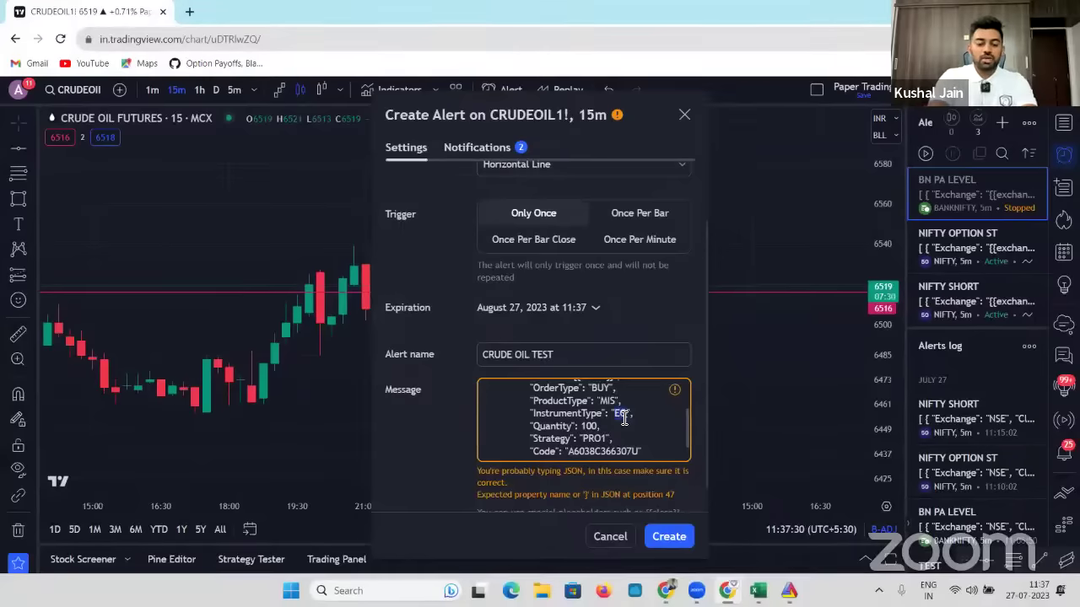
{"action": "type", "text": "FUTCOM"}
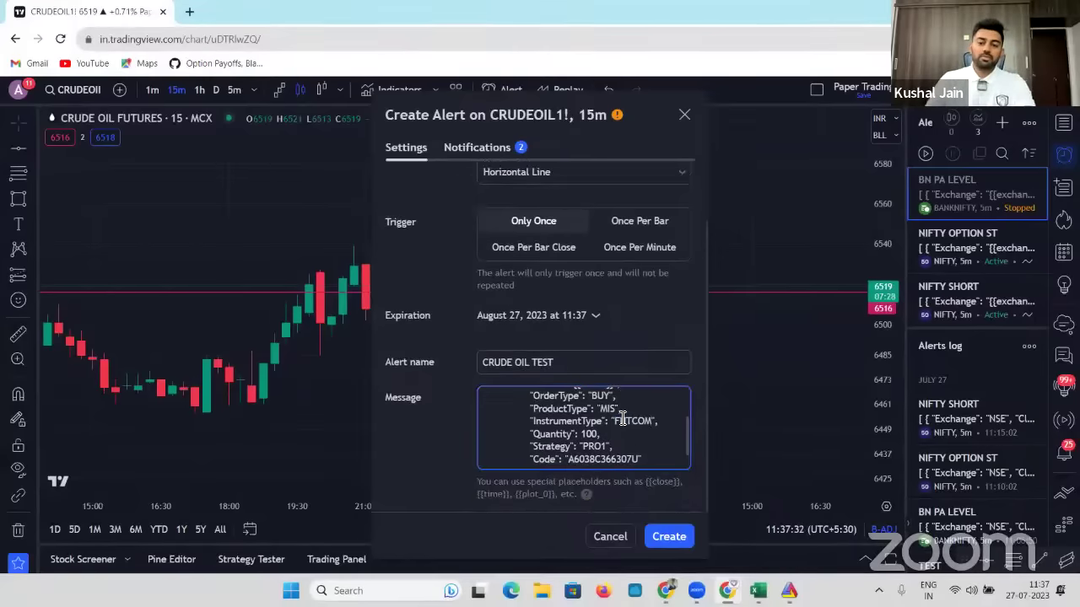
{"action": "double_click", "coordinate": [611, 409]}
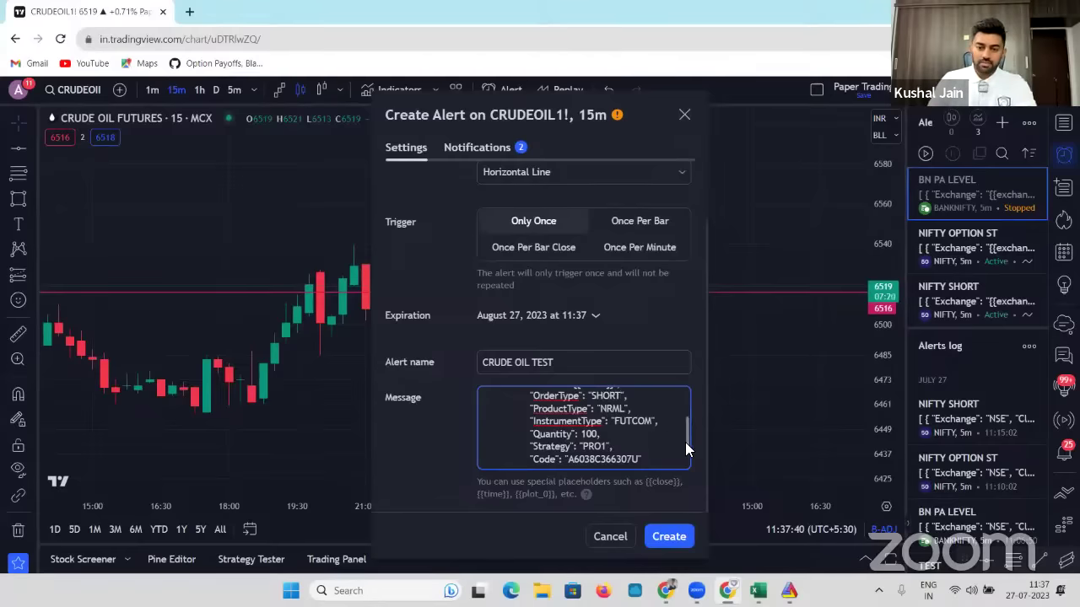
{"action": "left_click_drag", "start_coordinate": [685, 441], "coordinate": [692, 466]}
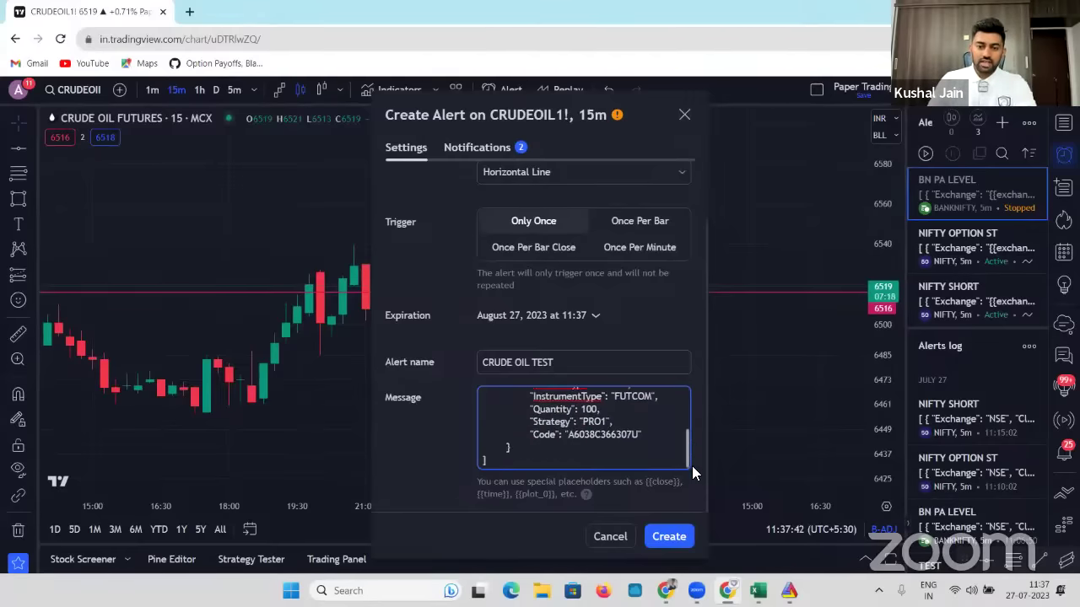
{"action": "left_click", "coordinate": [680, 538]}
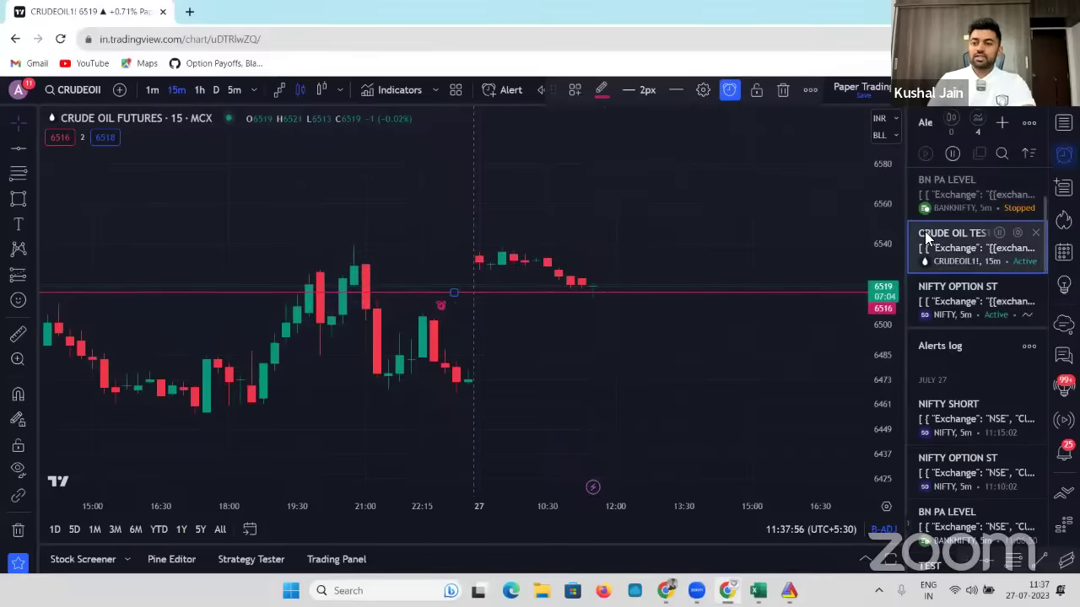
Move the CRUDE OIL TEST alert level to 6517, restart the alert, and bring up Algofox's Order Logs
{"action": "mouse_move", "coordinate": [925, 231]}
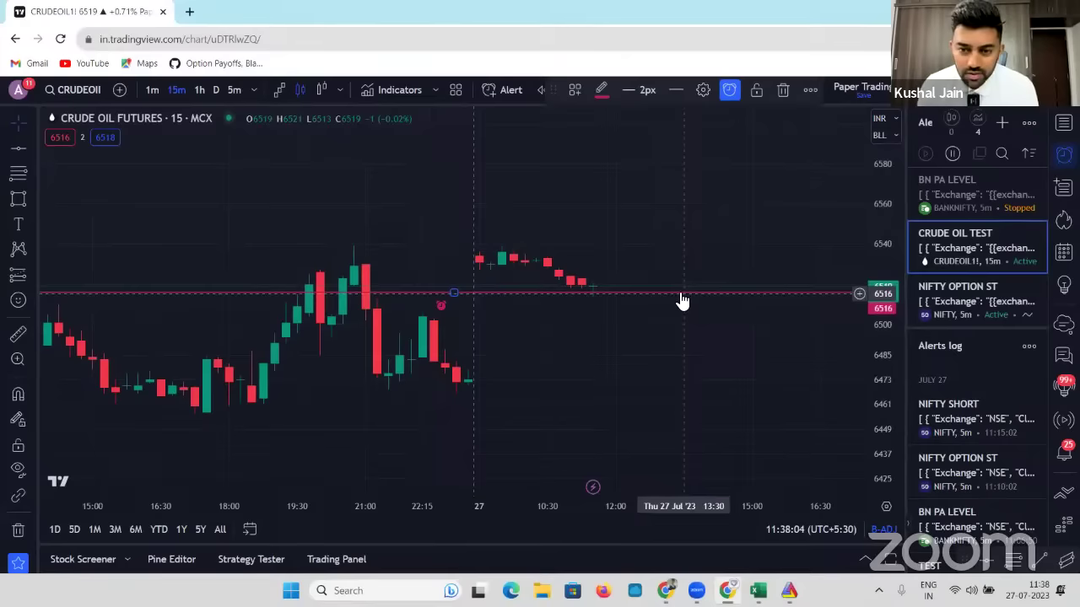
{"action": "left_click_drag", "start_coordinate": [679, 294], "coordinate": [677, 299]}
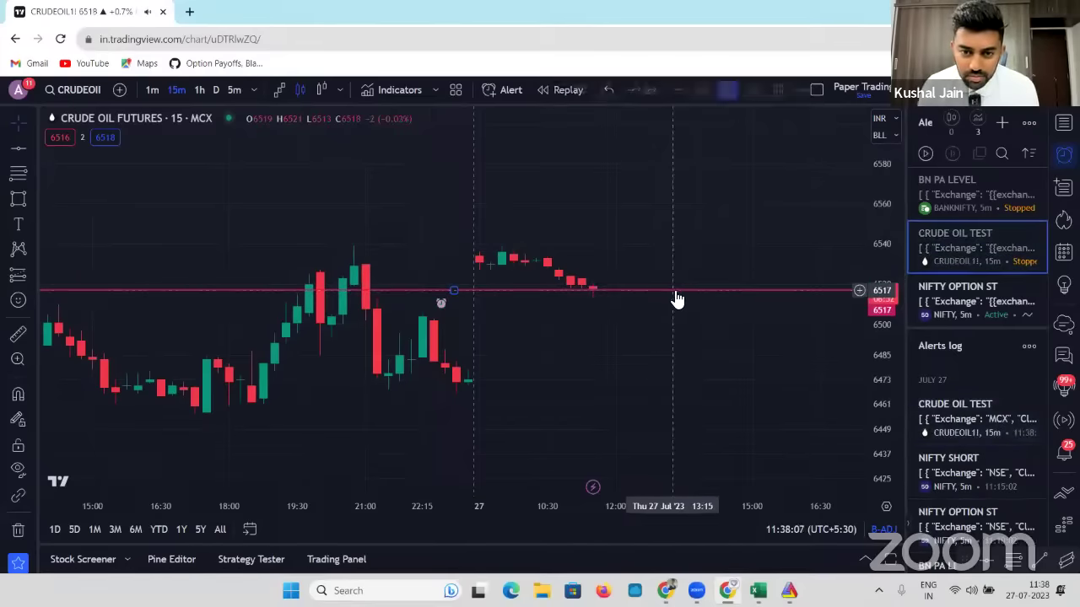
{"action": "left_click", "coordinate": [1018, 261]}
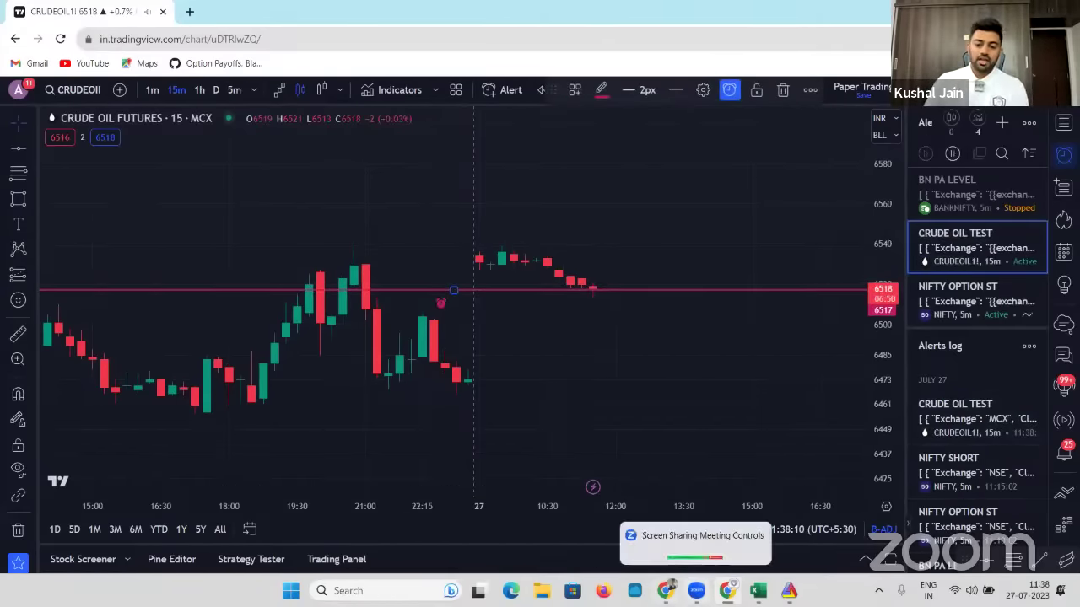
{"action": "key", "text": "alt+Tab"}
{"action": "left_click", "coordinate": [79, 295]}
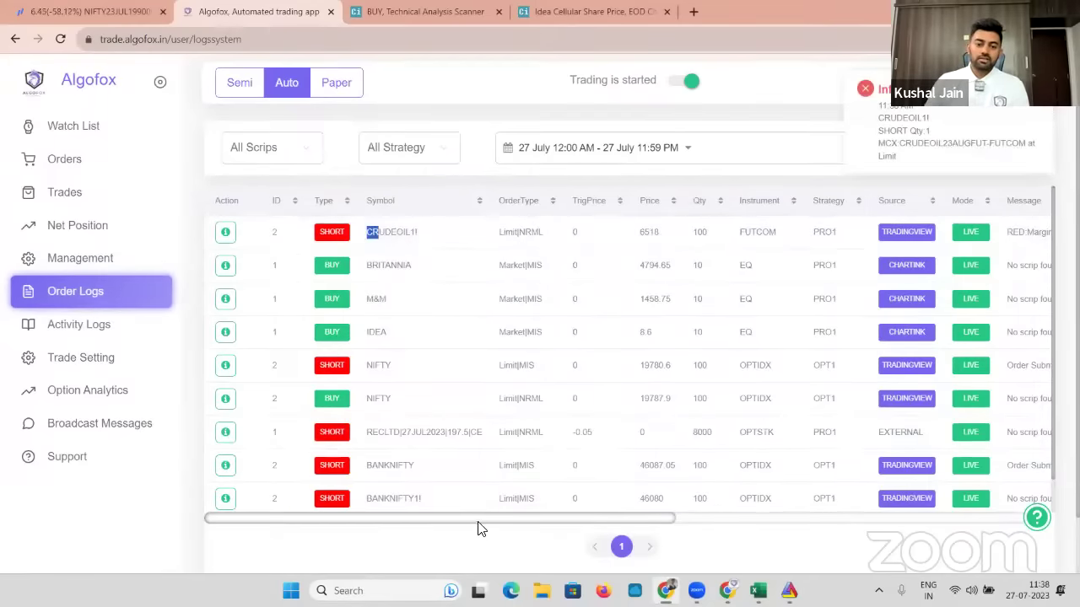
Scroll the first CRUDEOIL1! SHORT order log row to its Message column and highlight the margin shortfall amount
{"action": "left_click_drag", "start_coordinate": [478, 521], "coordinate": [642, 522]}
{"action": "left_click_drag", "start_coordinate": [731, 236], "coordinate": [825, 248]}
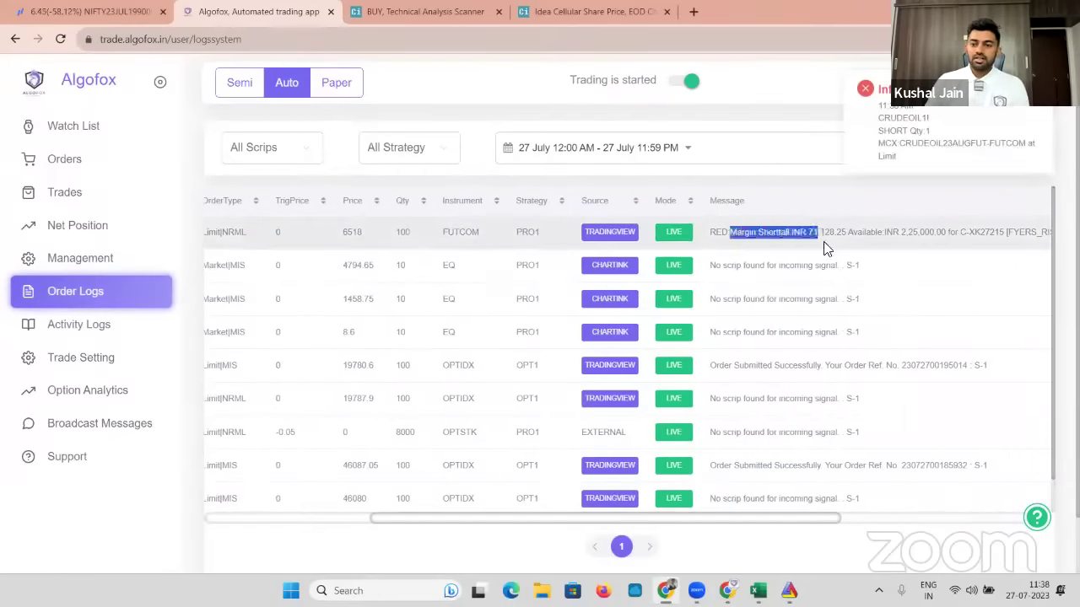
{"action": "left_click", "coordinate": [859, 239]}
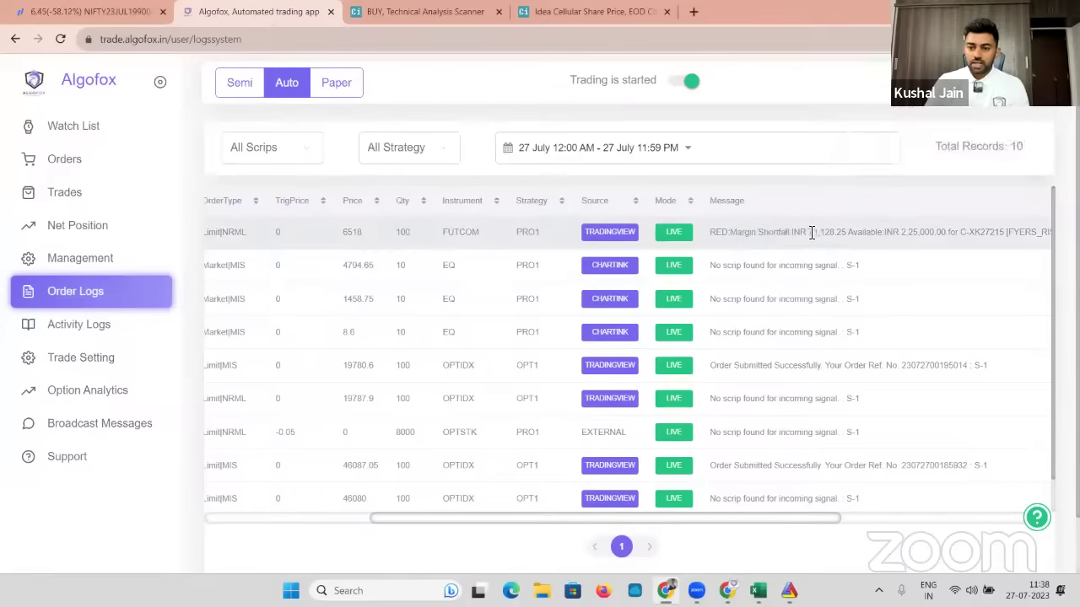
{"action": "left_click_drag", "start_coordinate": [810, 234], "coordinate": [826, 244]}
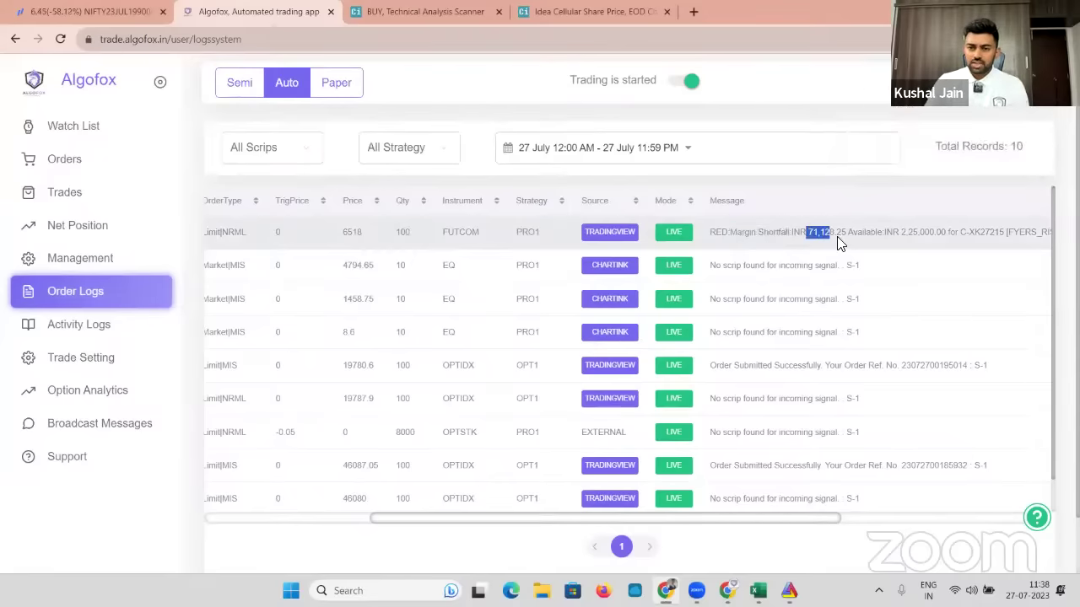
{"action": "left_click", "coordinate": [847, 241]}
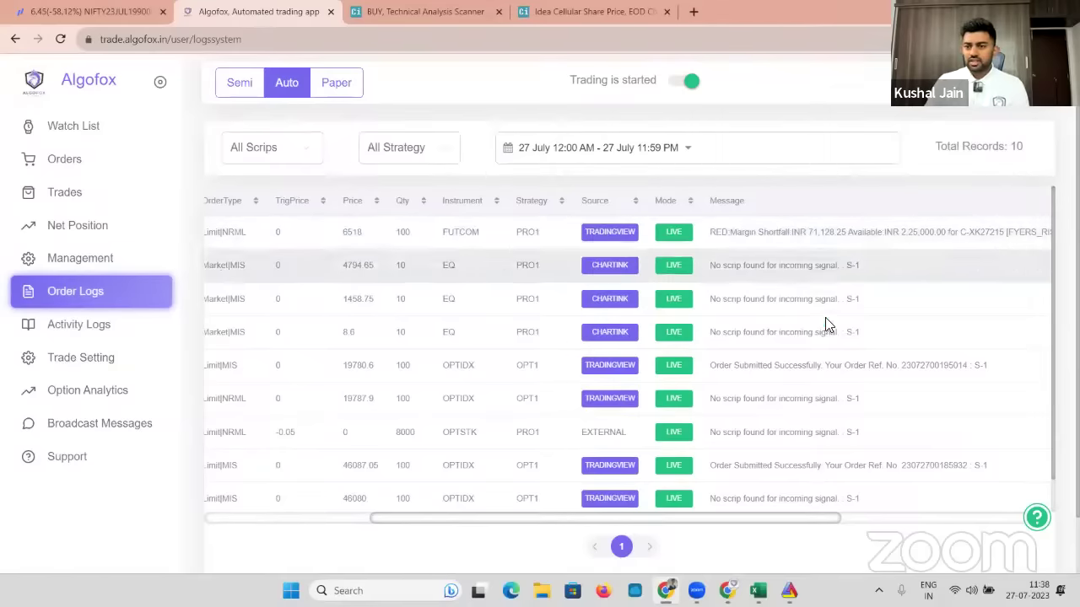
{"action": "left_click_drag", "start_coordinate": [700, 519], "coordinate": [757, 501]}
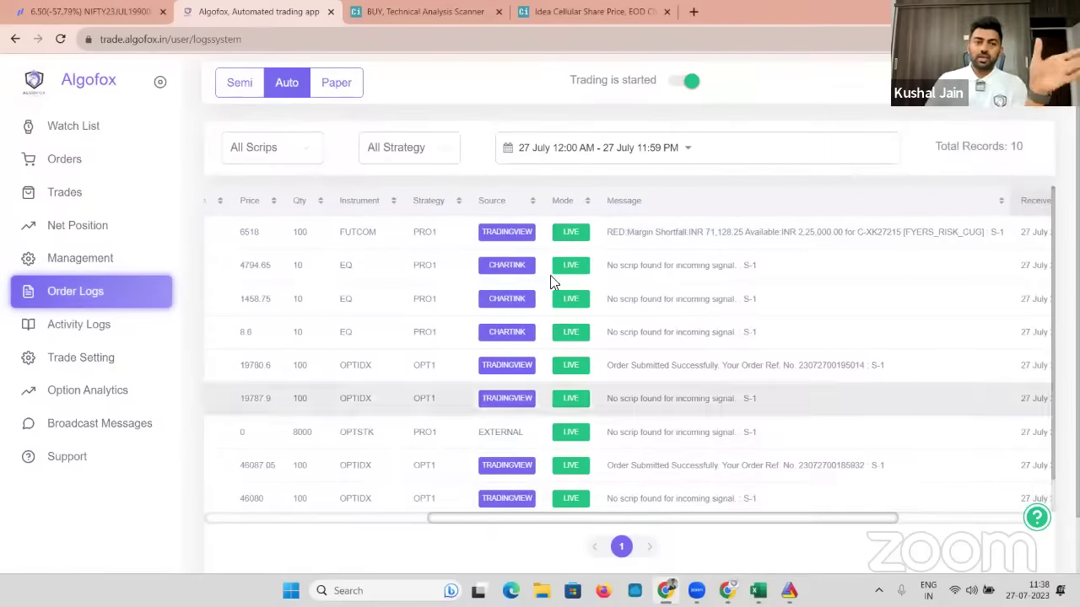
{"action": "left_click", "coordinate": [109, 12]}
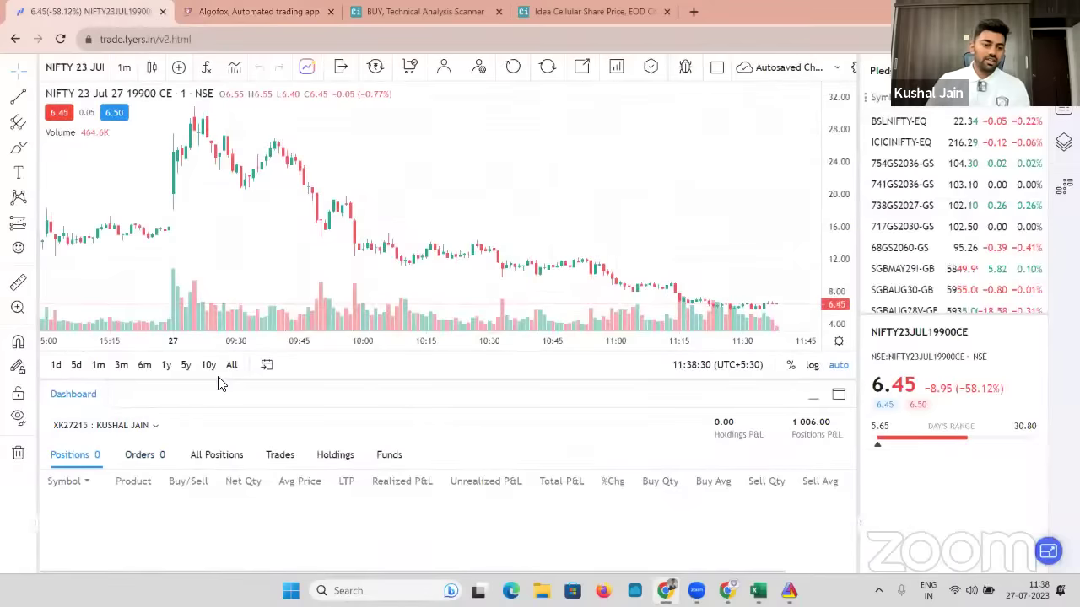
Enlarge the Fyers dashboard panel and list orders, showing the rejected MCX:CRUDEOIL23AUGFUT sell
{"action": "left_click_drag", "start_coordinate": [241, 380], "coordinate": [289, 265]}
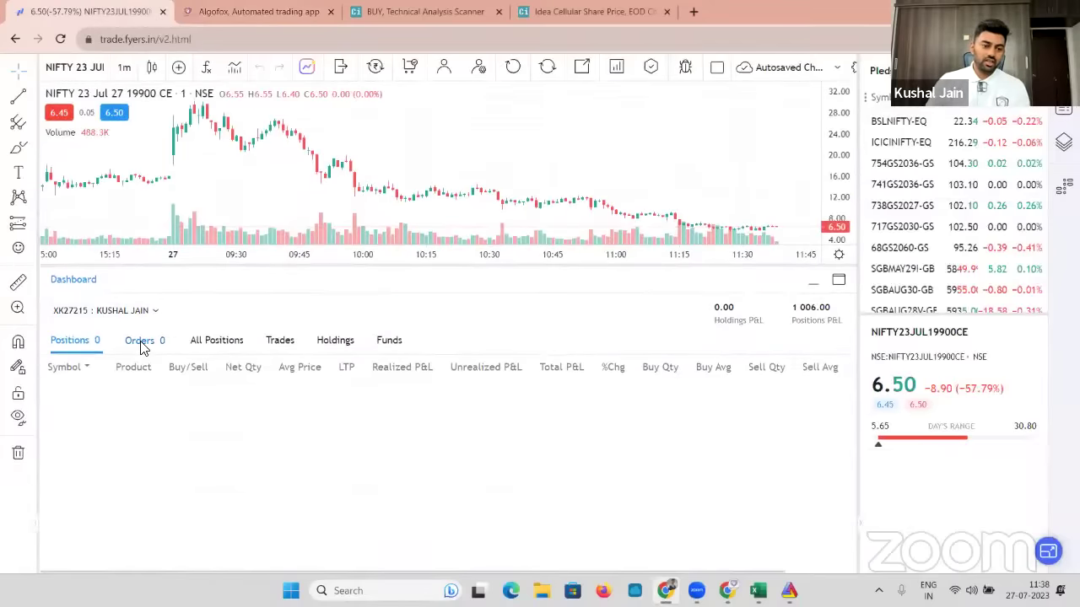
{"action": "left_click", "coordinate": [140, 341]}
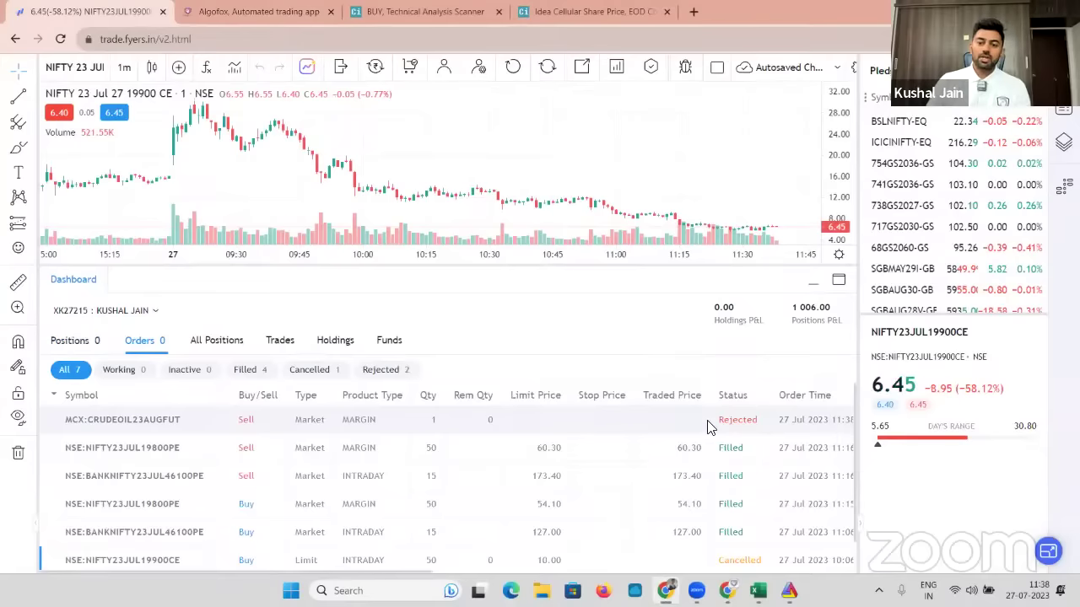
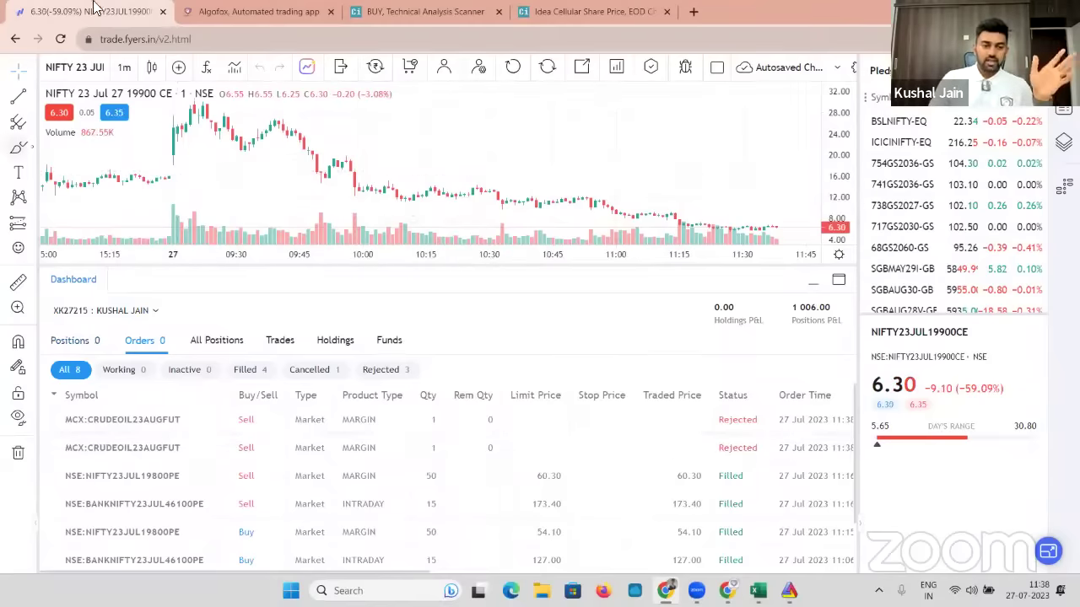
Delete the crude oil chart's horizontal alert line with its CRUDE OIL TEST alert, then return to Fyers
{"action": "left_click", "coordinate": [727, 591]}
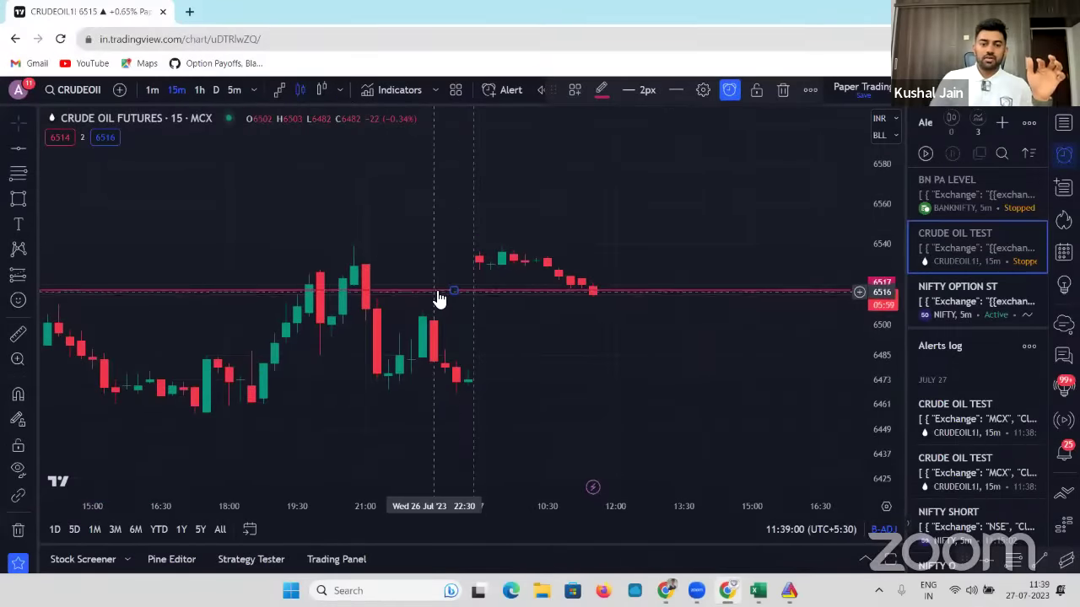
{"action": "key", "text": "Delete"}
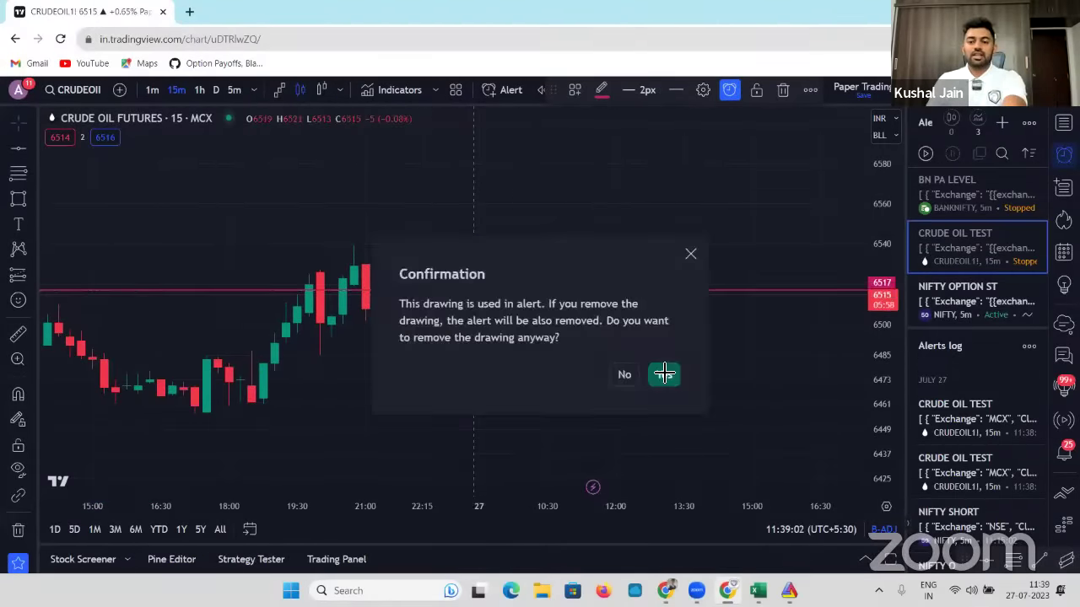
{"action": "left_click", "coordinate": [663, 374]}
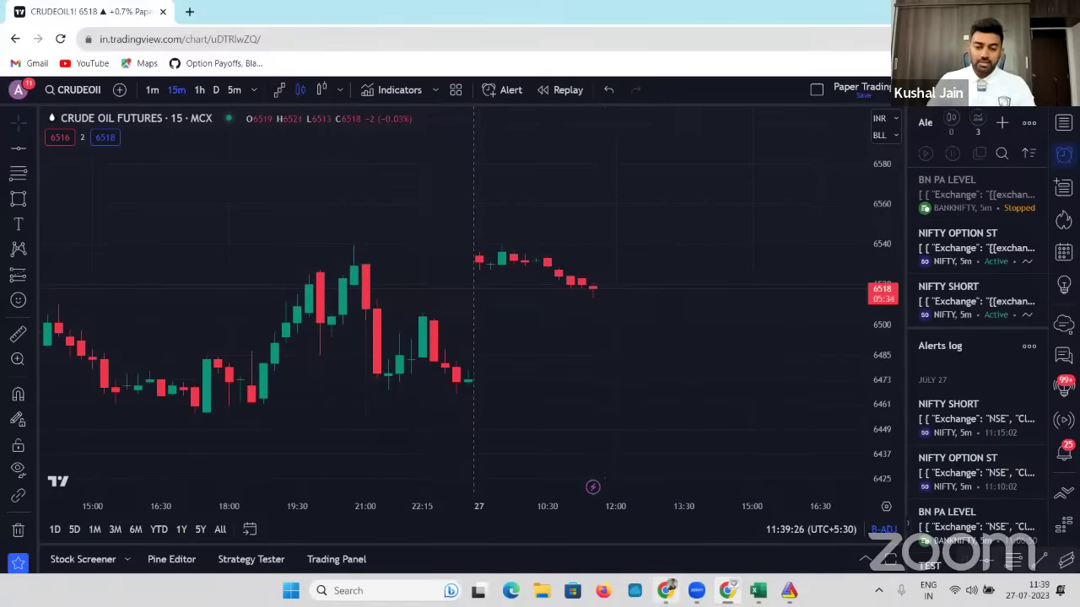
{"action": "mouse_move", "coordinate": [666, 590]}
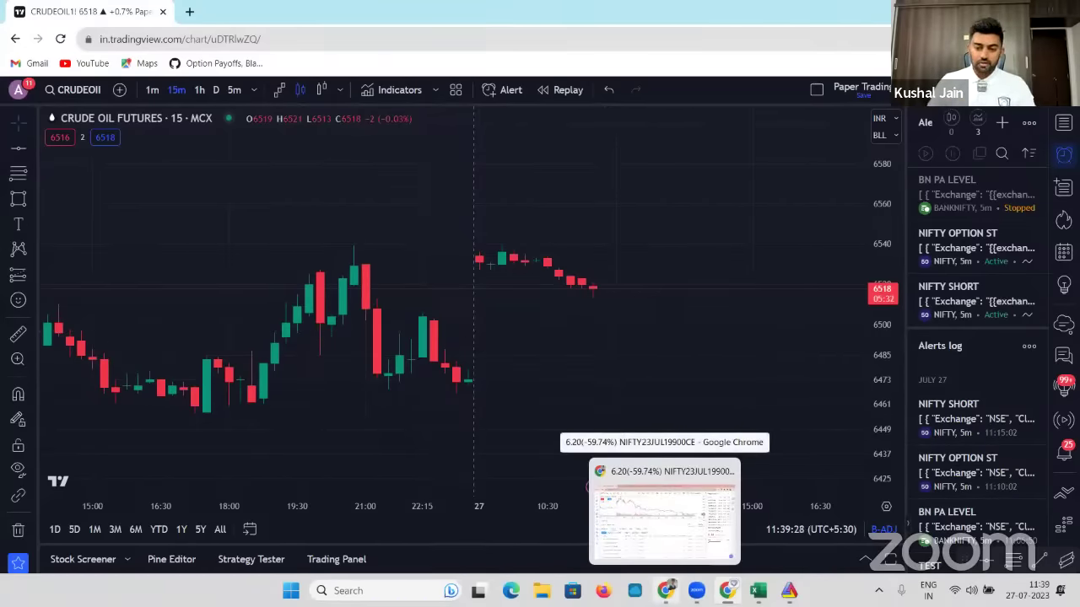
{"action": "left_click", "coordinate": [649, 506]}
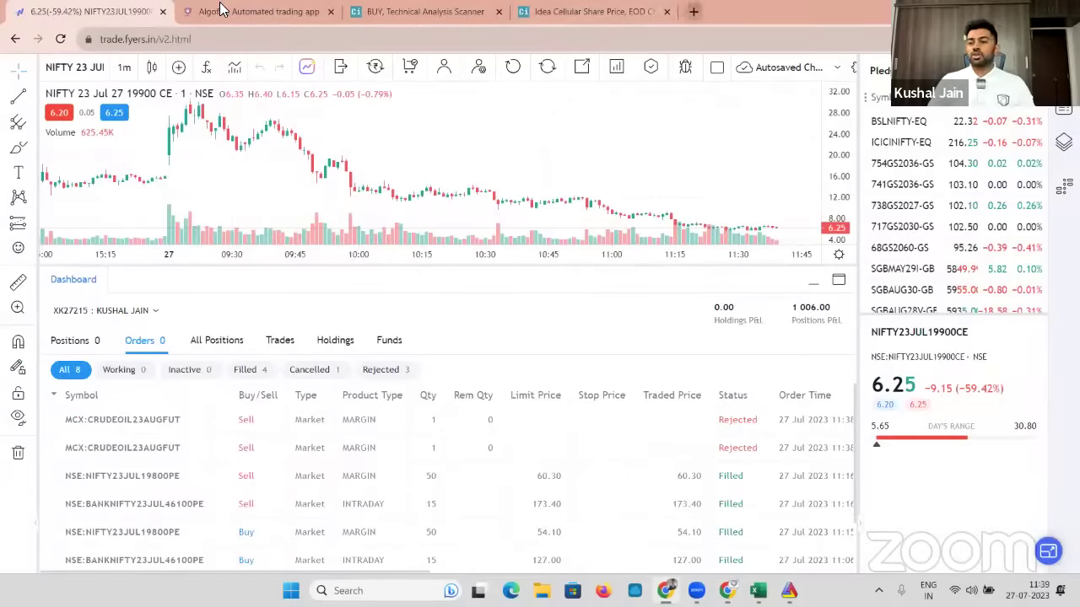
{"action": "key", "text": "ctrl+t"}
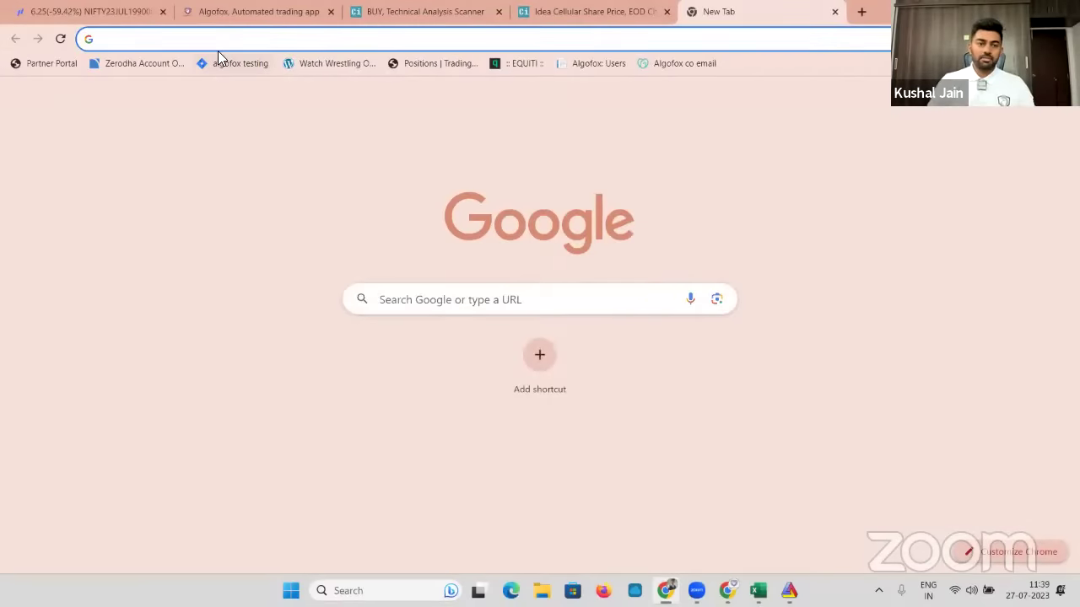
{"action": "type", "text": "YOU"}
{"action": "key", "text": "BackSpace"}
{"action": "key", "text": "BackSpace"}
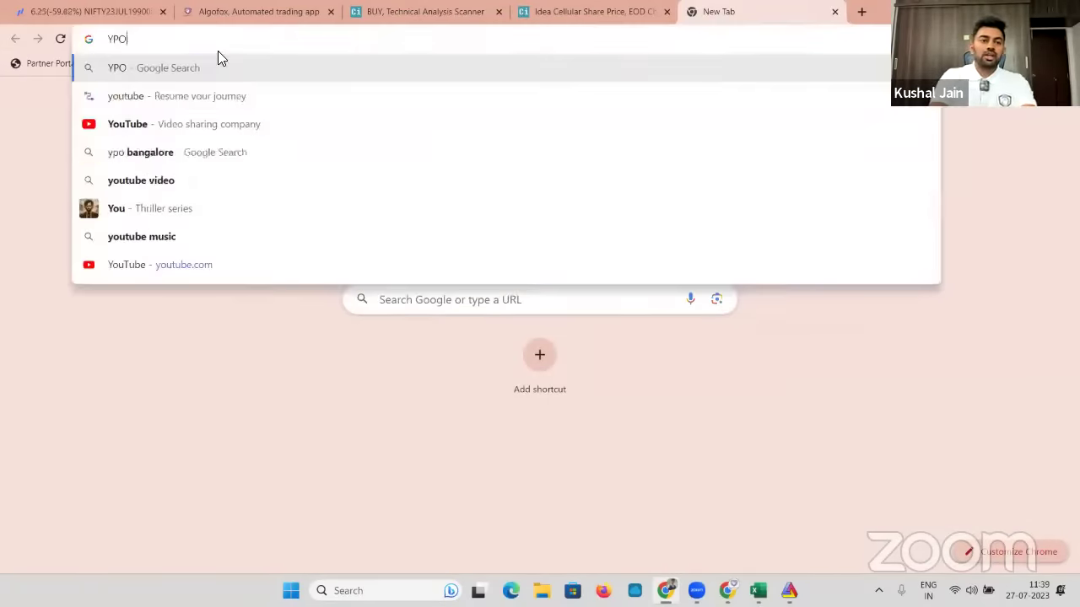
{"action": "key", "text": "Down"}
{"action": "key", "text": "Return"}
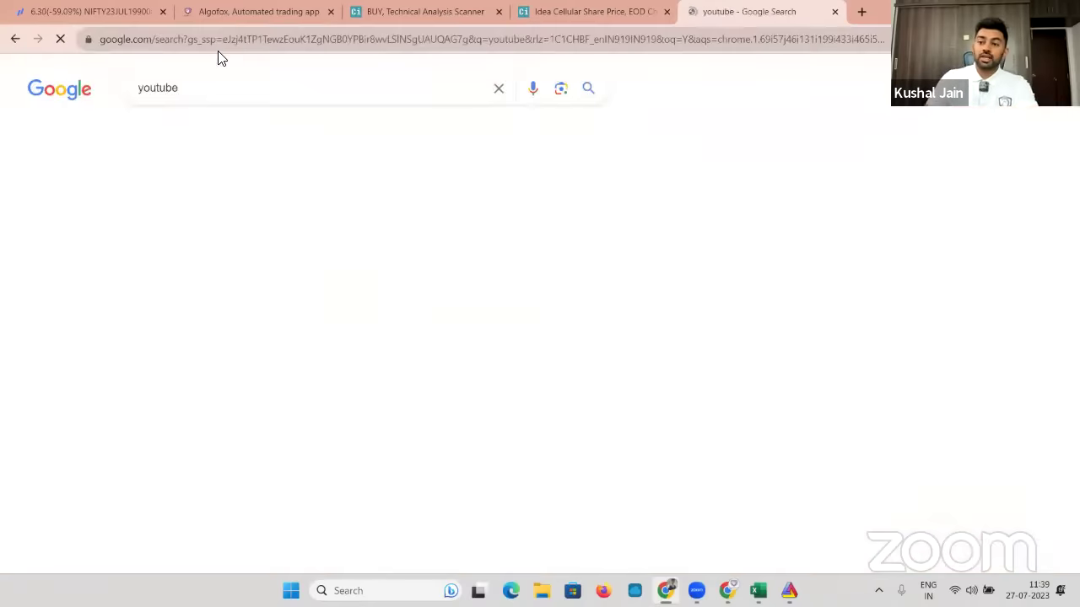
{"action": "left_click", "coordinate": [168, 231]}
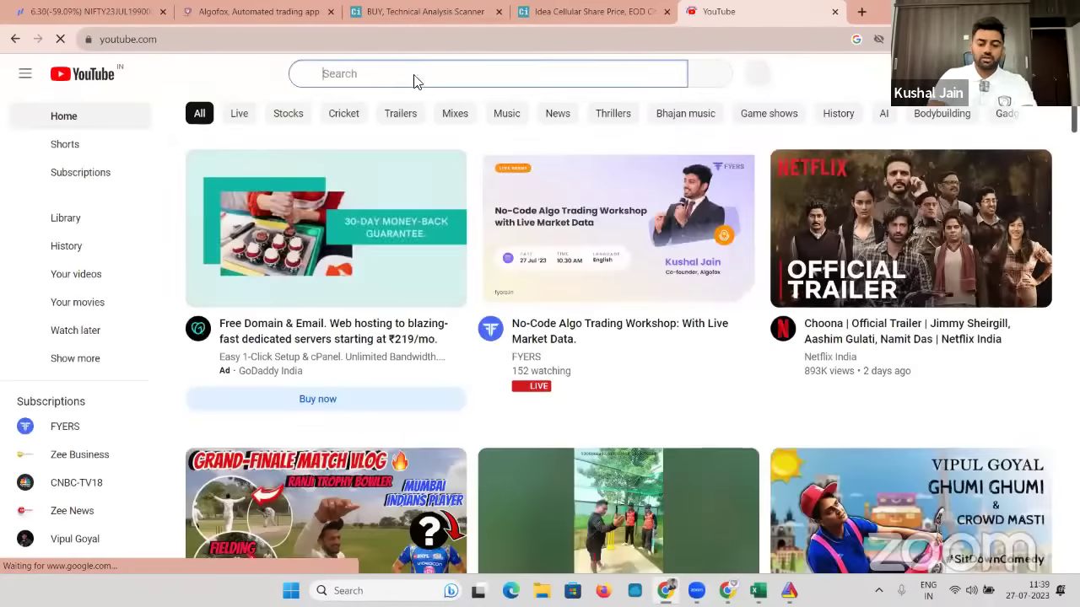
{"action": "left_click", "coordinate": [414, 76]}
{"action": "type", "text": "ALGOFOX"}
{"action": "key", "text": "Down"}
{"action": "key", "text": "Return"}
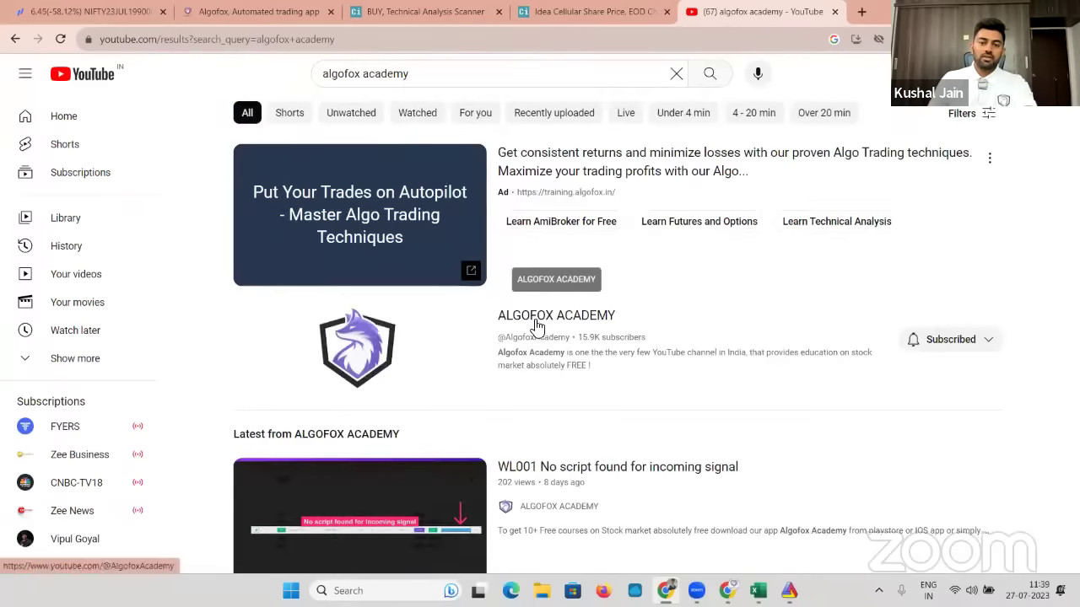
{"action": "left_click", "coordinate": [535, 324]}
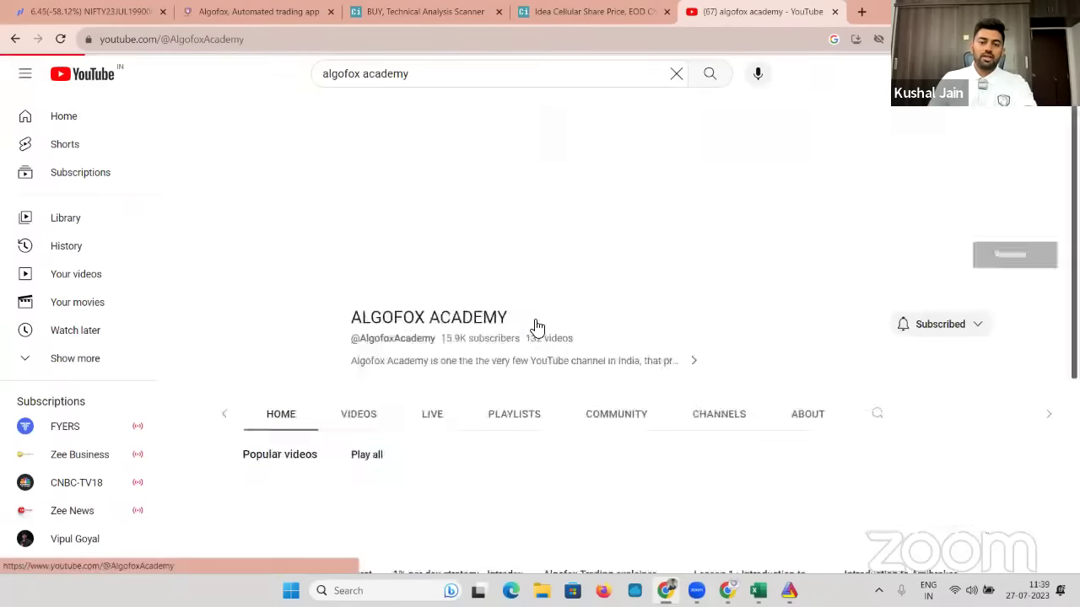
{"action": "left_click", "coordinate": [371, 381]}
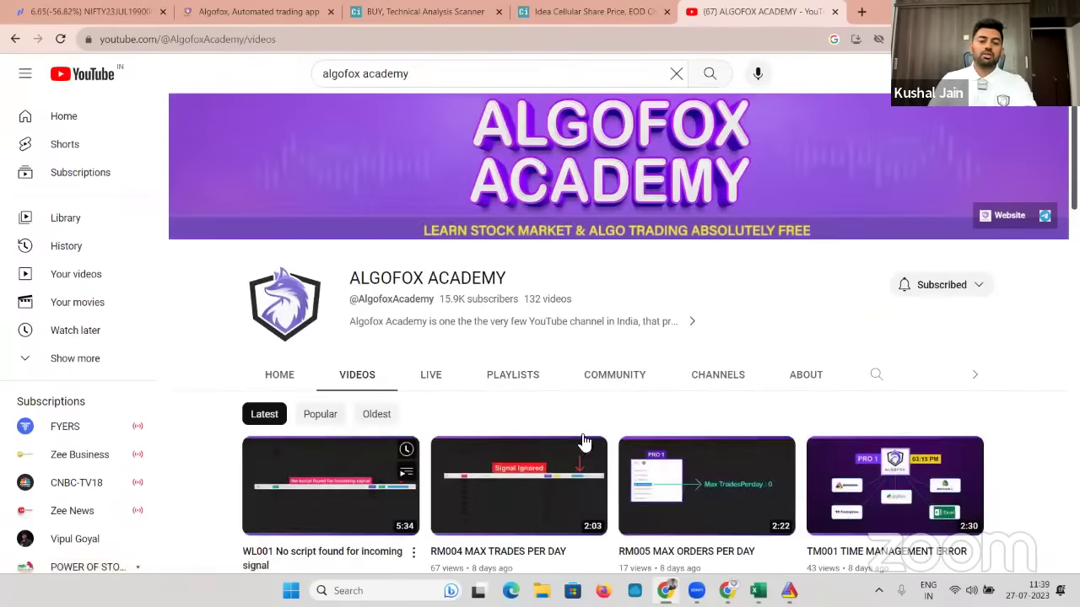
{"action": "scroll", "coordinate": [903, 335], "scroll_direction": "down", "scroll_amount": 7}
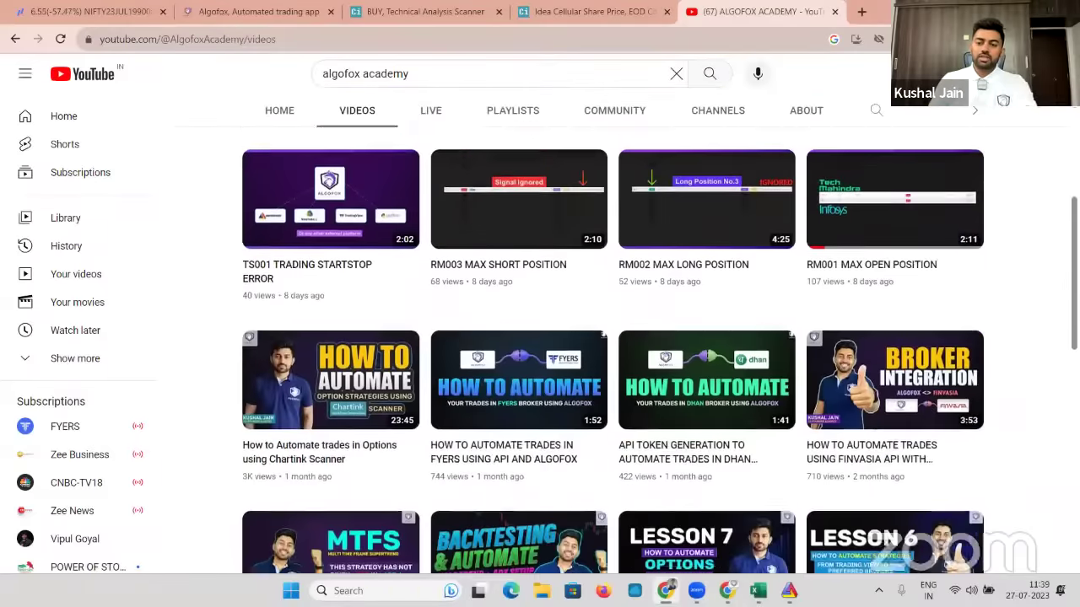
{"action": "scroll", "coordinate": [902, 335], "scroll_direction": "down", "scroll_amount": 3}
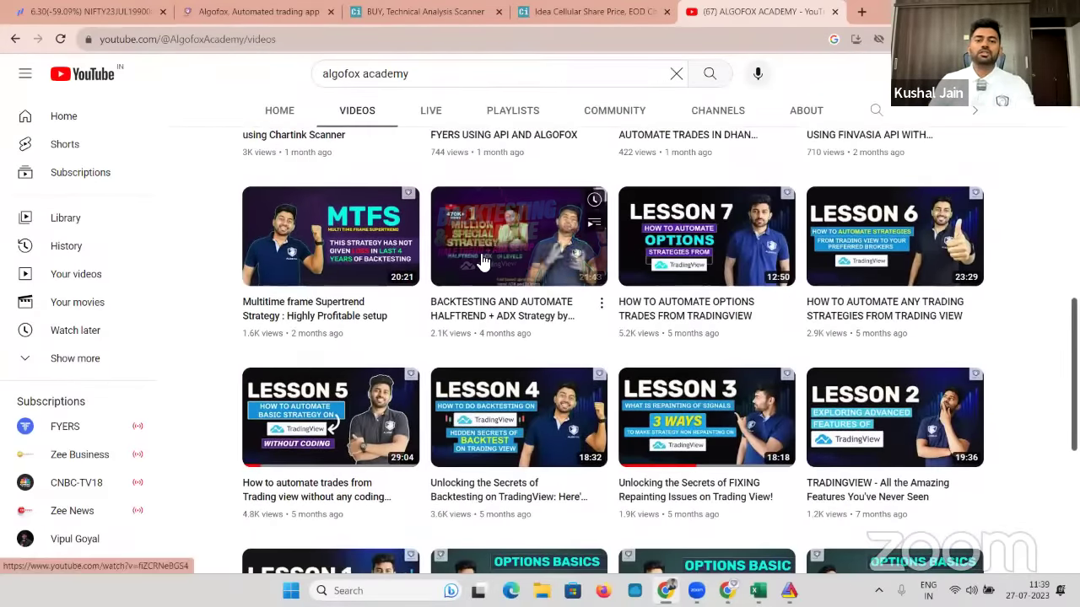
{"action": "scroll", "coordinate": [438, 267], "scroll_direction": "down", "scroll_amount": 2}
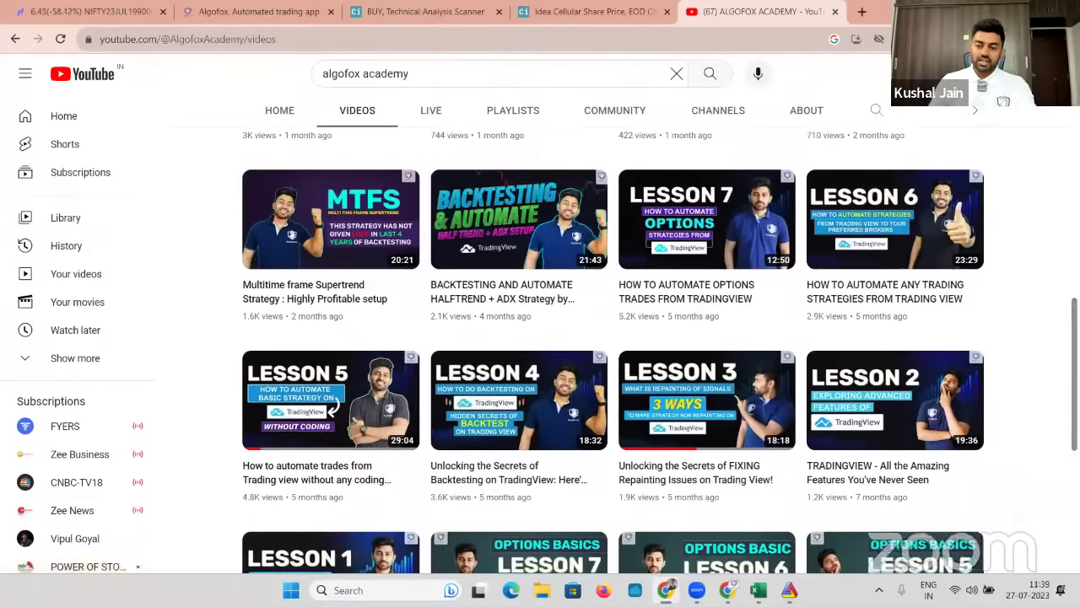
{"action": "scroll", "coordinate": [660, 349], "scroll_direction": "down", "scroll_amount": 1}
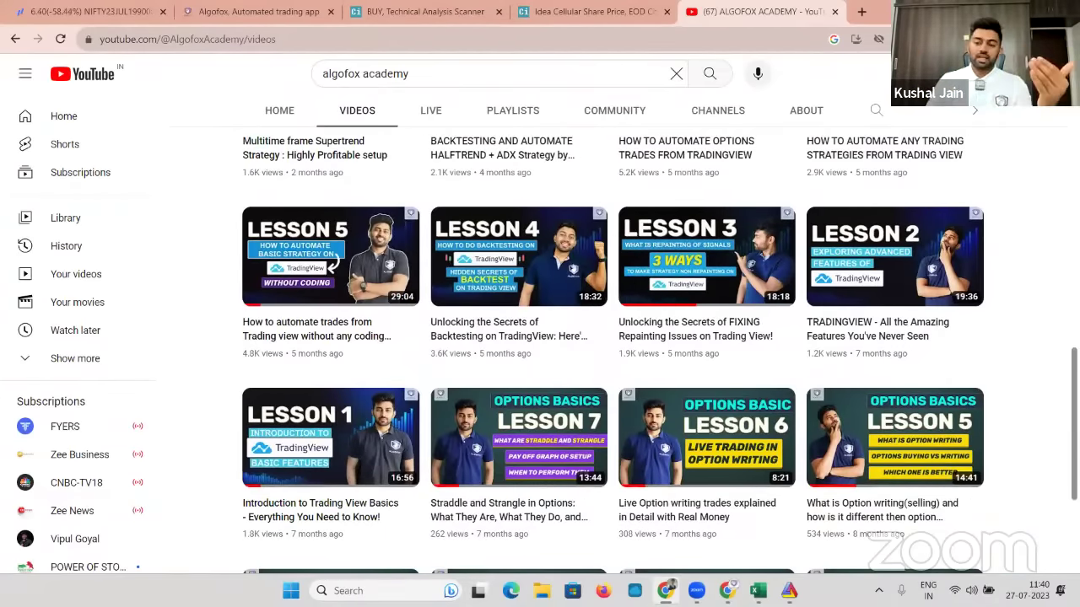
{"action": "scroll", "coordinate": [612, 349], "scroll_direction": "down", "scroll_amount": 3}
{"action": "scroll", "coordinate": [613, 349], "scroll_direction": "down", "scroll_amount": 1}
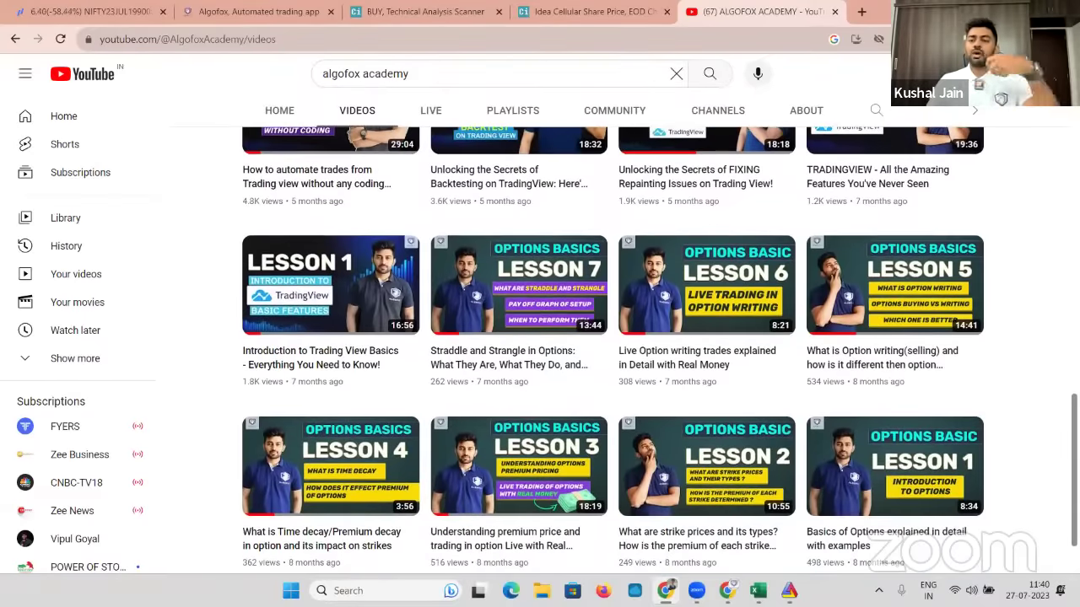
{"action": "scroll", "coordinate": [612, 347], "scroll_direction": "down", "scroll_amount": 1}
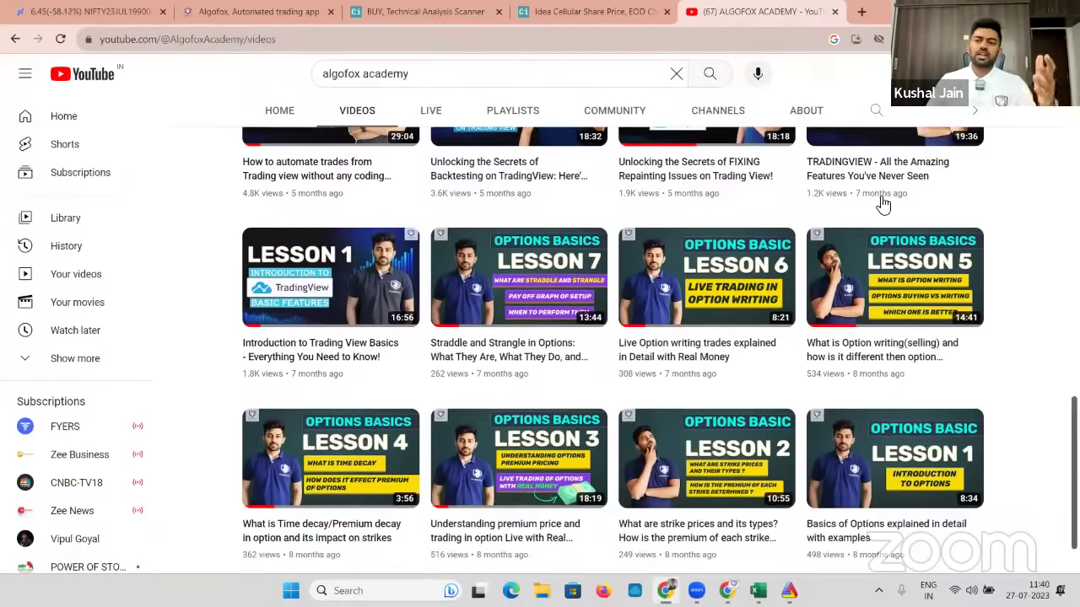
{"action": "key", "text": "ctrl+w"}
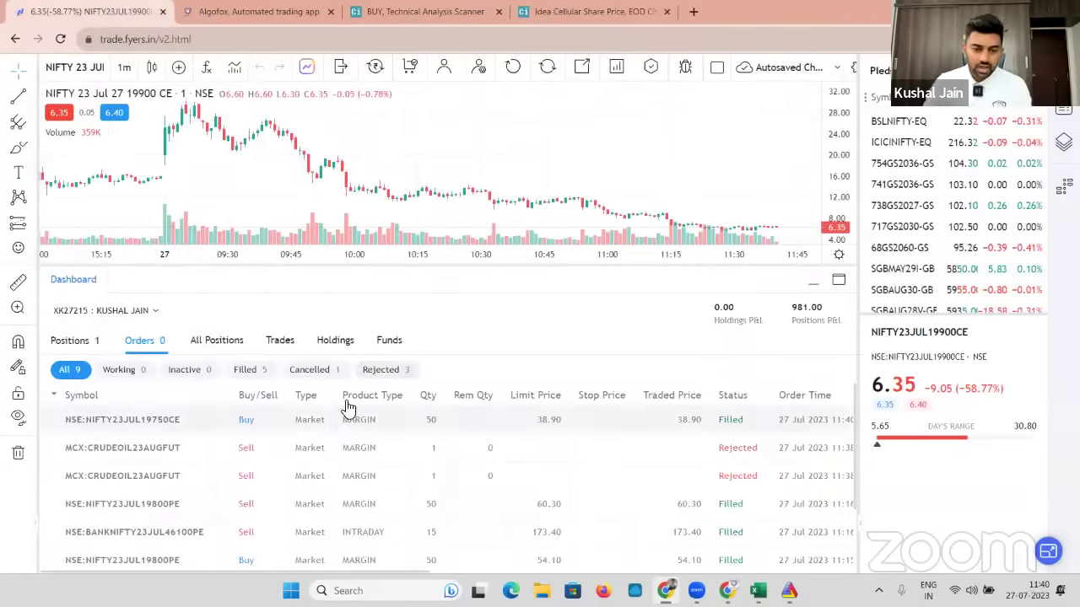
Shrink the Fyers chart to enlarge the order table, then check the alert on the TradingView chart
{"action": "left_click_drag", "start_coordinate": [438, 268], "coordinate": [495, 212]}
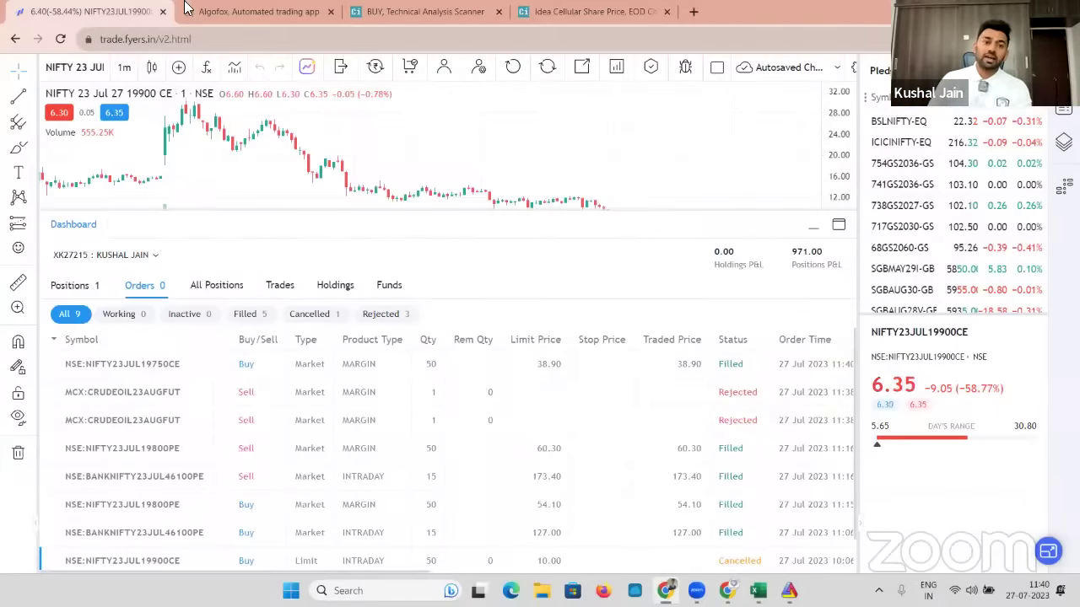
{"action": "left_click", "coordinate": [726, 590]}
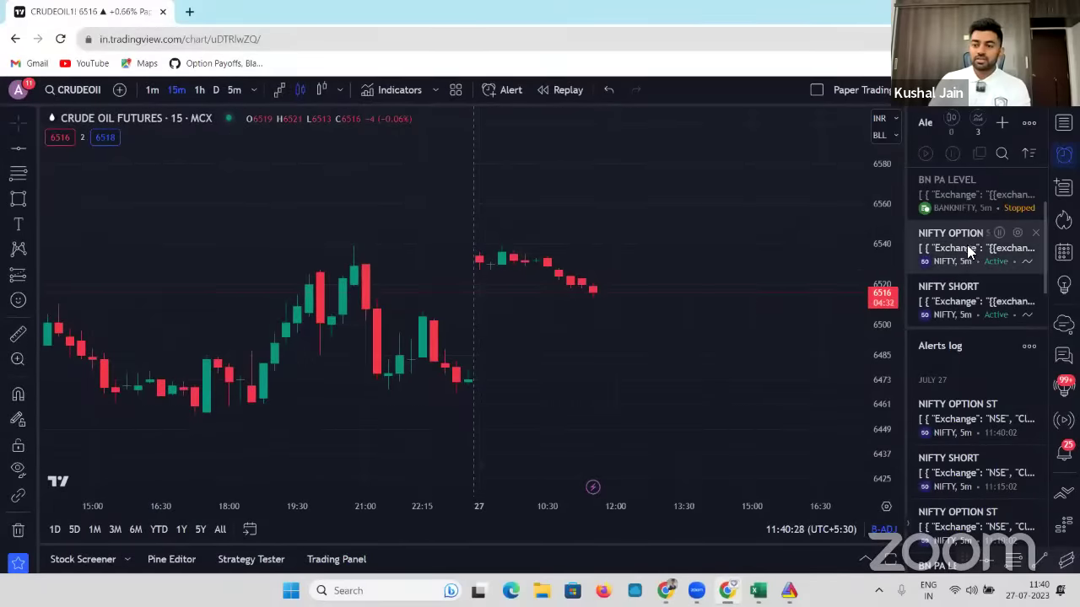
{"action": "mouse_move", "coordinate": [974, 243]}
{"action": "mouse_move", "coordinate": [988, 430]}
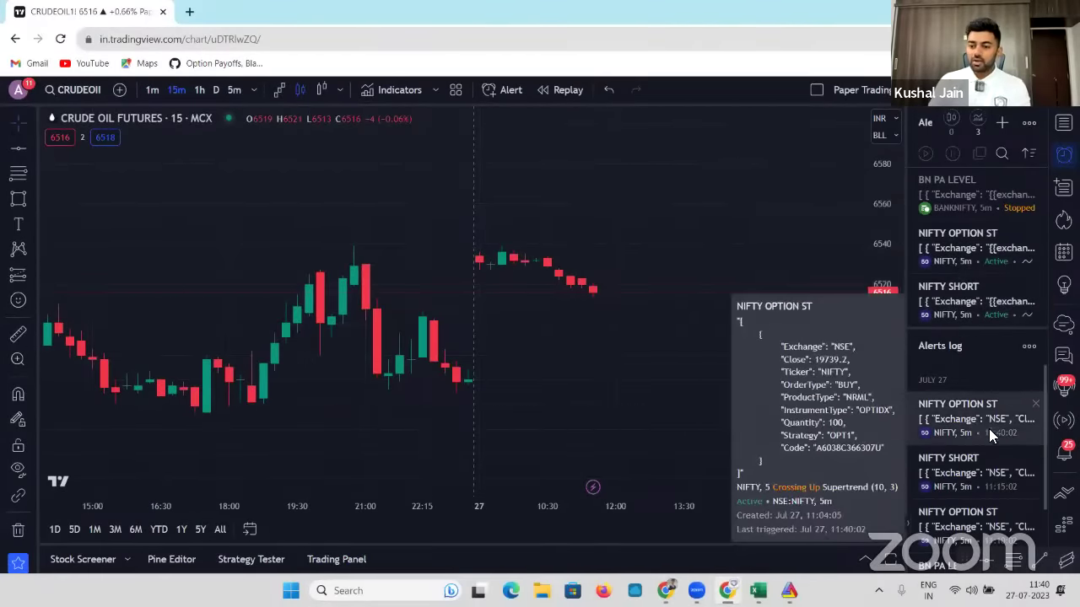
Back in Fyers, scroll the orders table and show open positions with the NIFTY23JUL19750CE buy of 50
{"action": "left_click", "coordinate": [666, 590]}
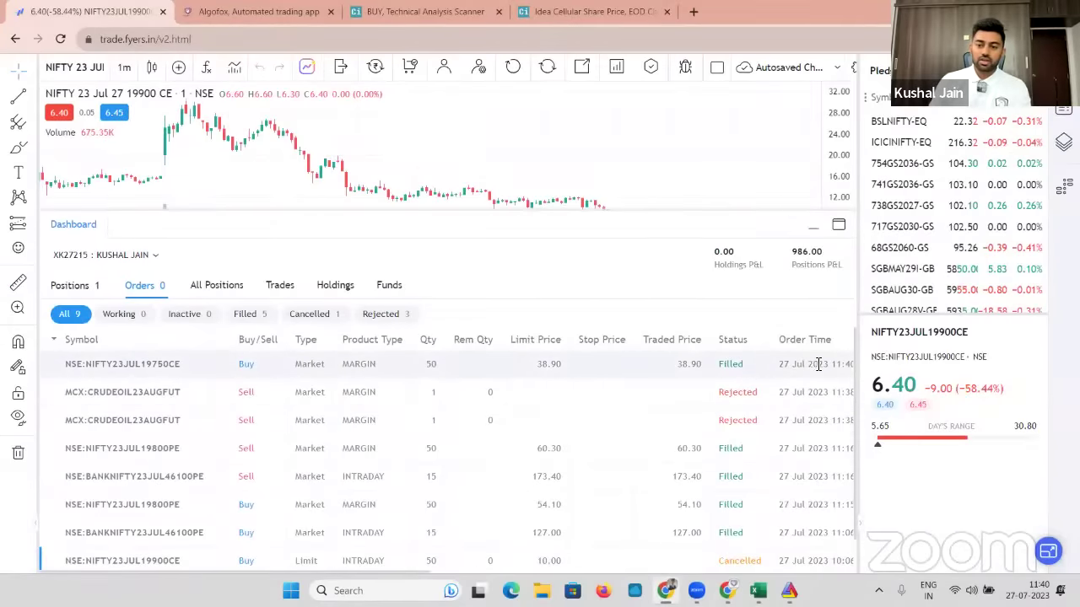
{"action": "scroll", "coordinate": [844, 368], "scroll_direction": "right", "scroll_amount": 2}
{"action": "scroll", "coordinate": [860, 367], "scroll_direction": "right", "scroll_amount": 4}
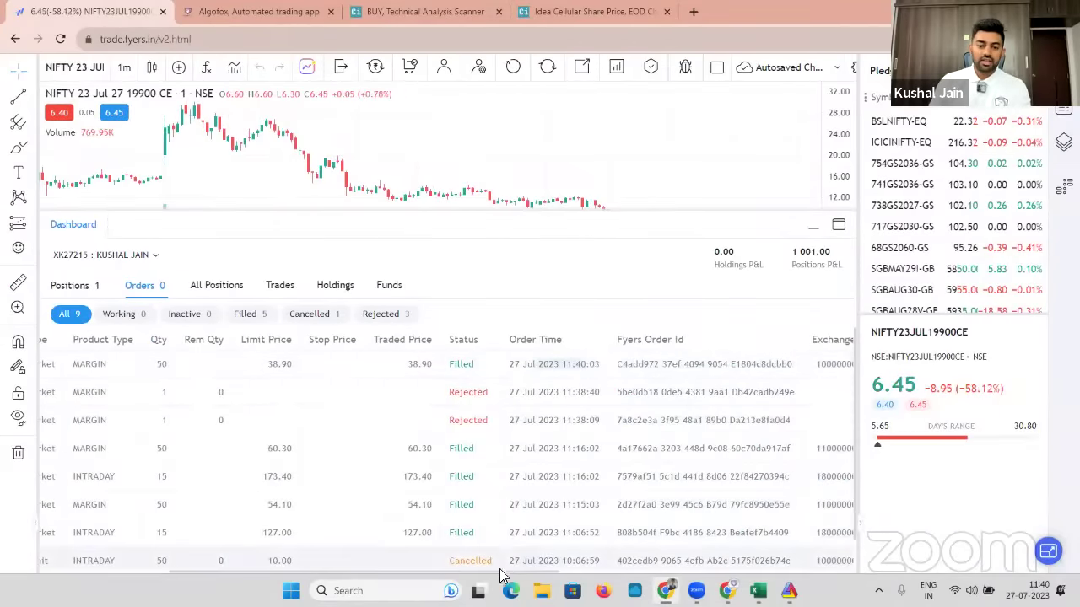
{"action": "left_click", "coordinate": [80, 285]}
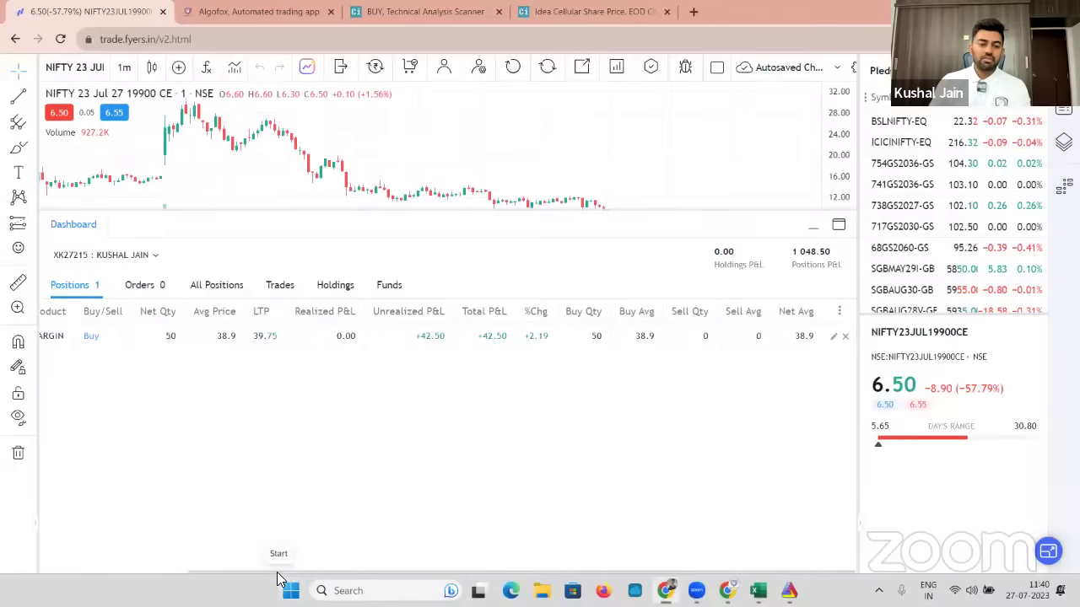
{"action": "left_click_drag", "start_coordinate": [278, 573], "coordinate": [185, 574]}
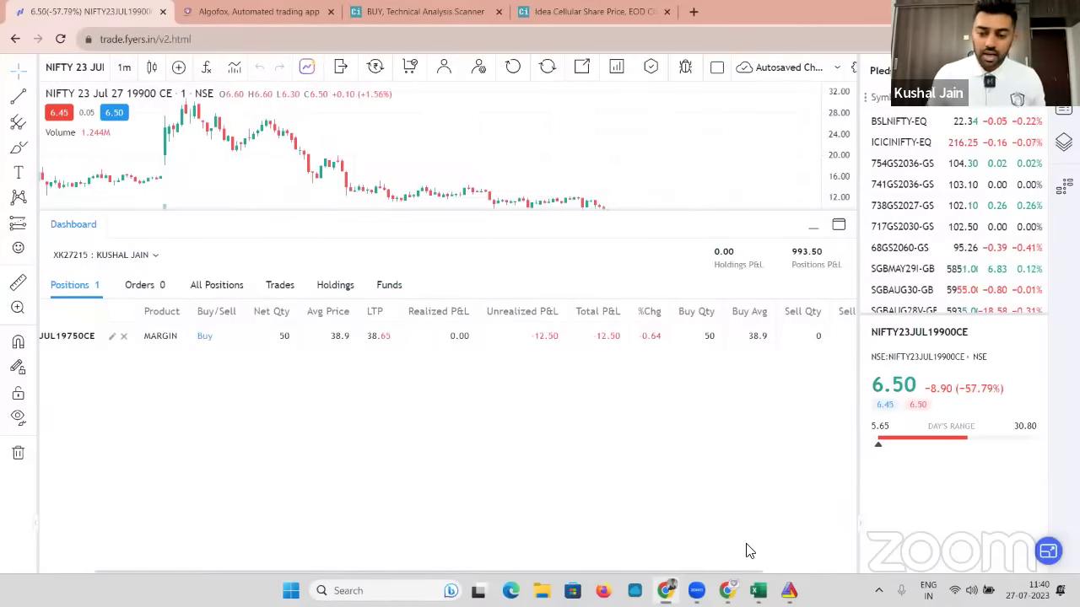
{"action": "mouse_move", "coordinate": [788, 590]}
{"action": "left_click", "coordinate": [771, 521]}
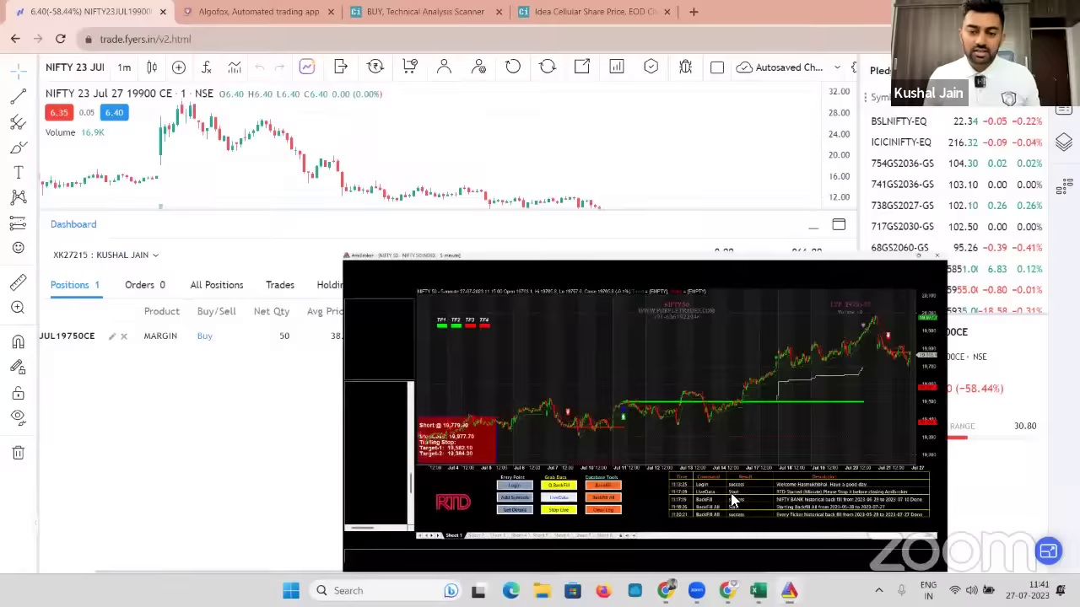
{"action": "scroll", "coordinate": [69, 345], "scroll_direction": "down", "scroll_amount": 10}
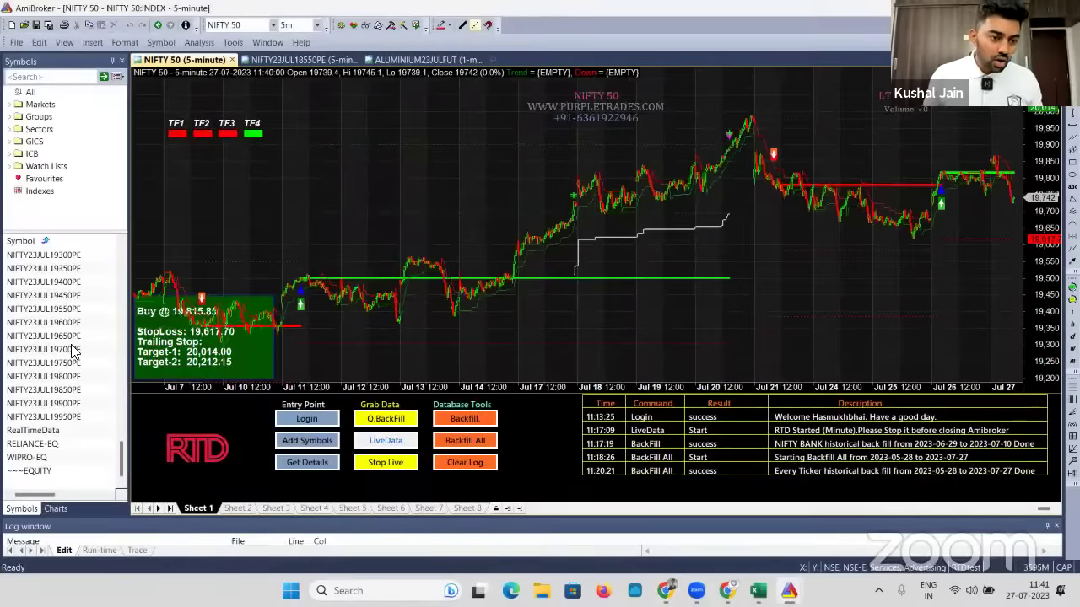
{"action": "scroll", "coordinate": [71, 347], "scroll_direction": "up", "scroll_amount": 10}
{"action": "scroll", "coordinate": [74, 350], "scroll_direction": "down", "scroll_amount": 10}
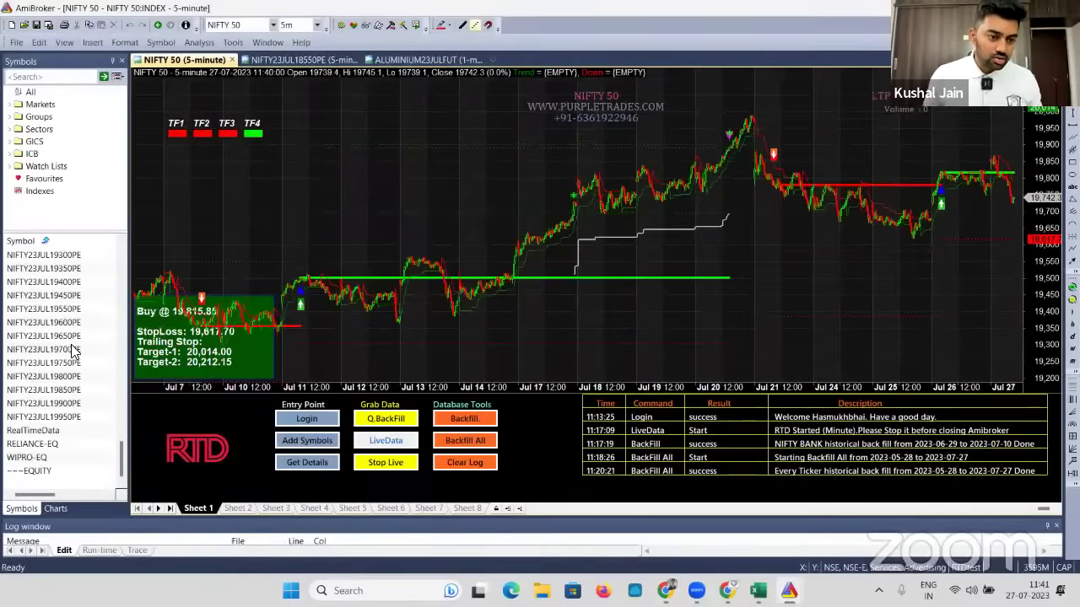
{"action": "left_click", "coordinate": [387, 464]}
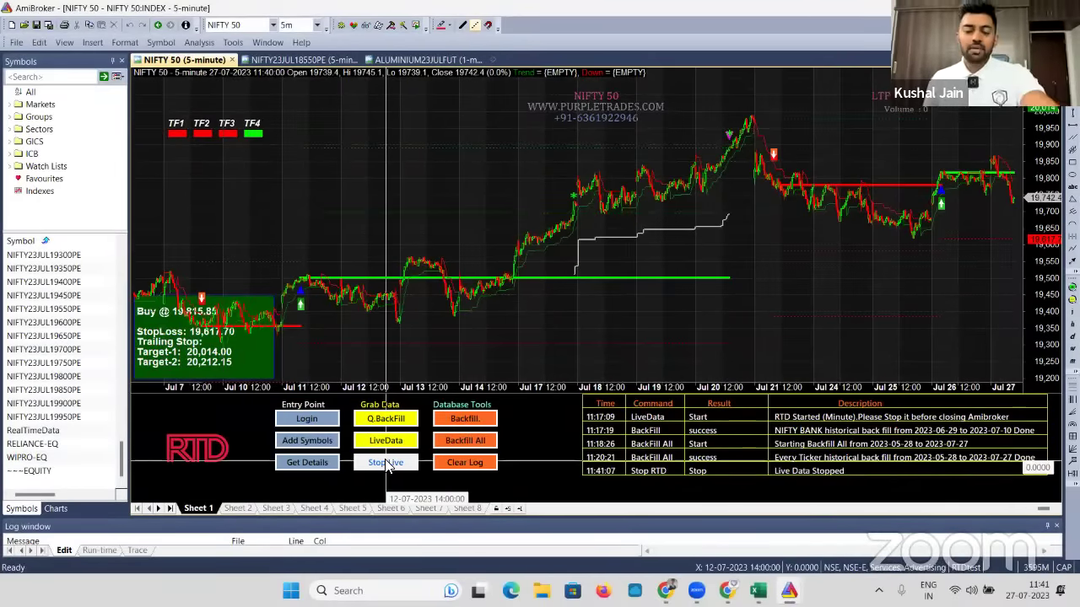
{"action": "left_click", "coordinate": [304, 441]}
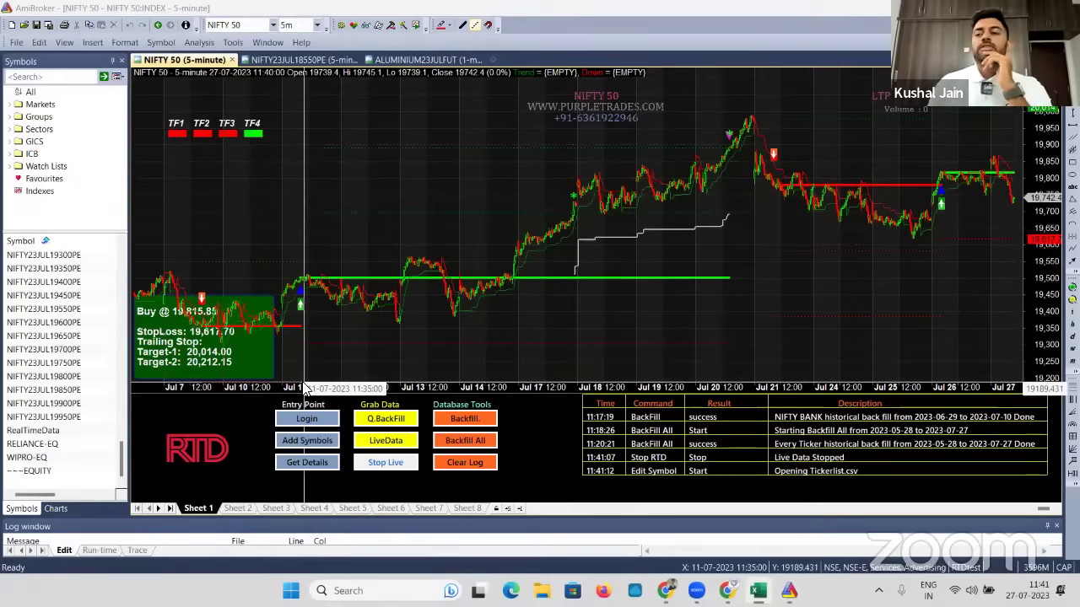
{"action": "mouse_move", "coordinate": [306, 390]}
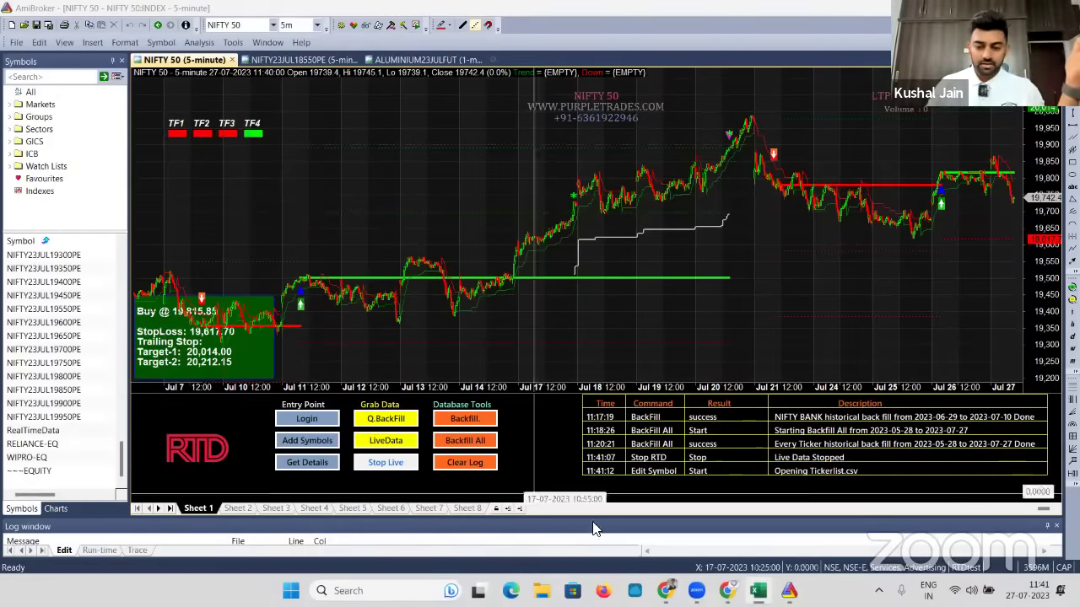
Widen column A of TickerList and delete all old ticker rows, including the aluminium entries, leaving the header
{"action": "mouse_move", "coordinate": [666, 590]}
{"action": "left_click", "coordinate": [758, 590]}
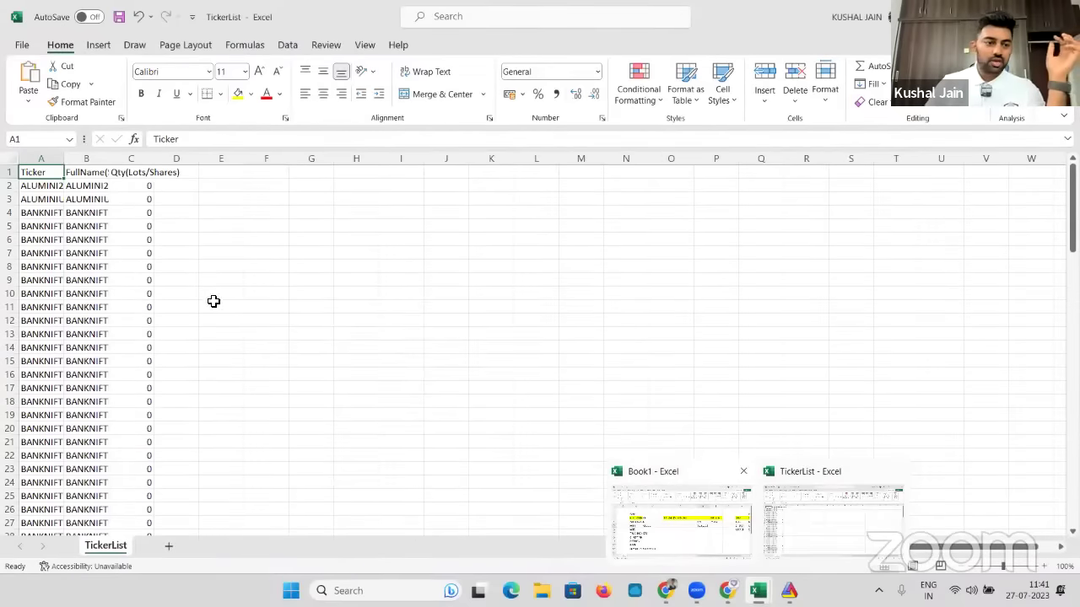
{"action": "left_click_drag", "start_coordinate": [65, 159], "coordinate": [302, 169]}
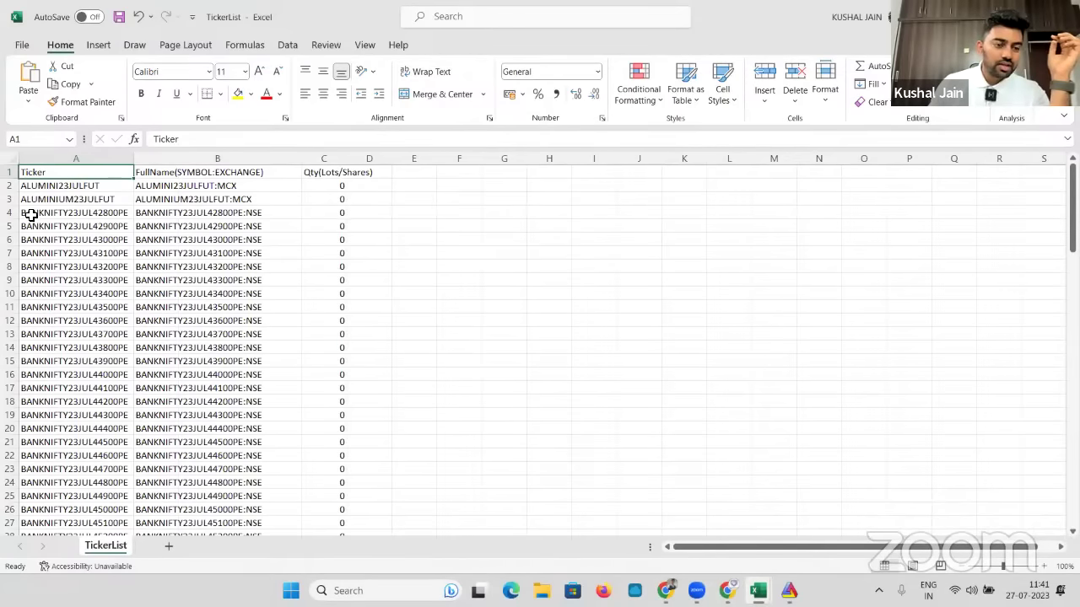
{"action": "left_click_drag", "start_coordinate": [30, 215], "coordinate": [356, 506]}
{"action": "key", "text": "Delete"}
{"action": "scroll", "coordinate": [328, 463], "scroll_direction": "up", "scroll_amount": 20}
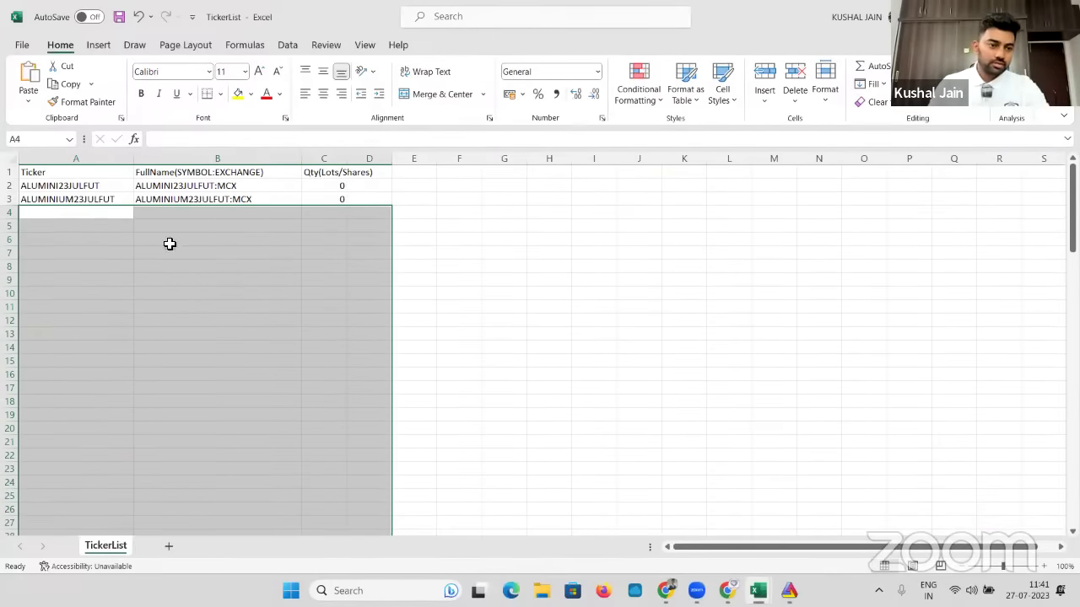
{"action": "left_click", "coordinate": [537, 241]}
{"action": "left_click_drag", "start_coordinate": [33, 185], "coordinate": [351, 236]}
{"action": "key", "text": "Delete"}
{"action": "left_click", "coordinate": [368, 279]}
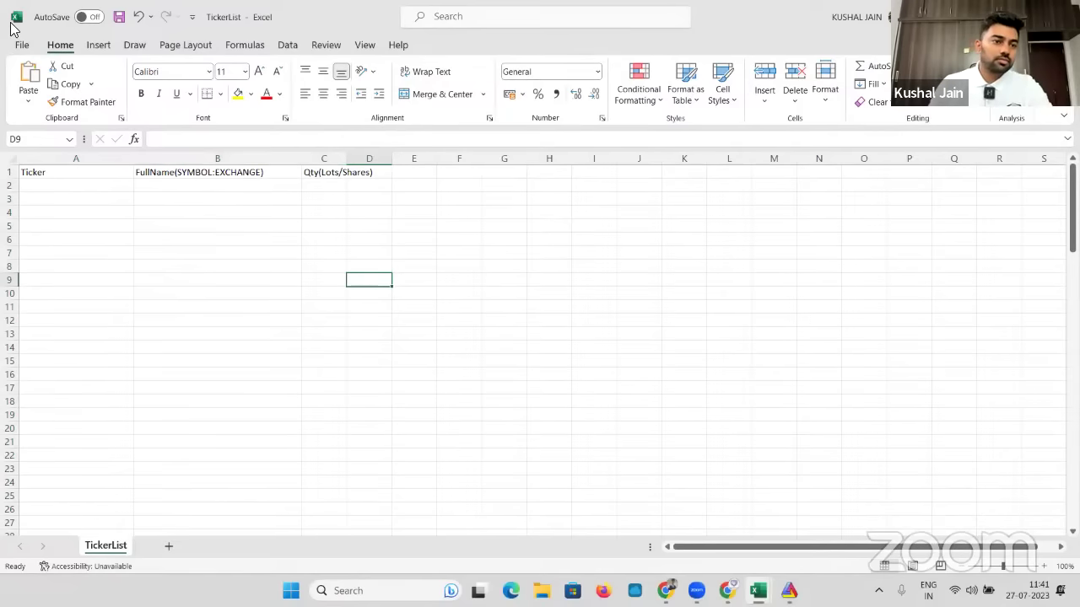
Find the Ticker Maker workbook among the recent files by searching 'TICK' and open it
{"action": "left_click", "coordinate": [22, 45]}
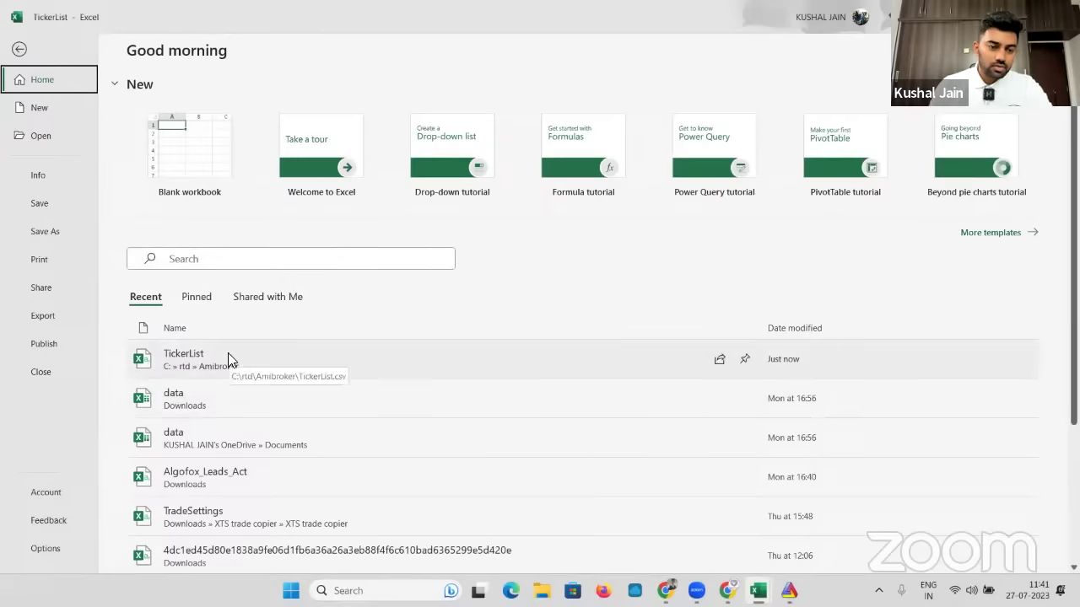
{"action": "left_click", "coordinate": [227, 354]}
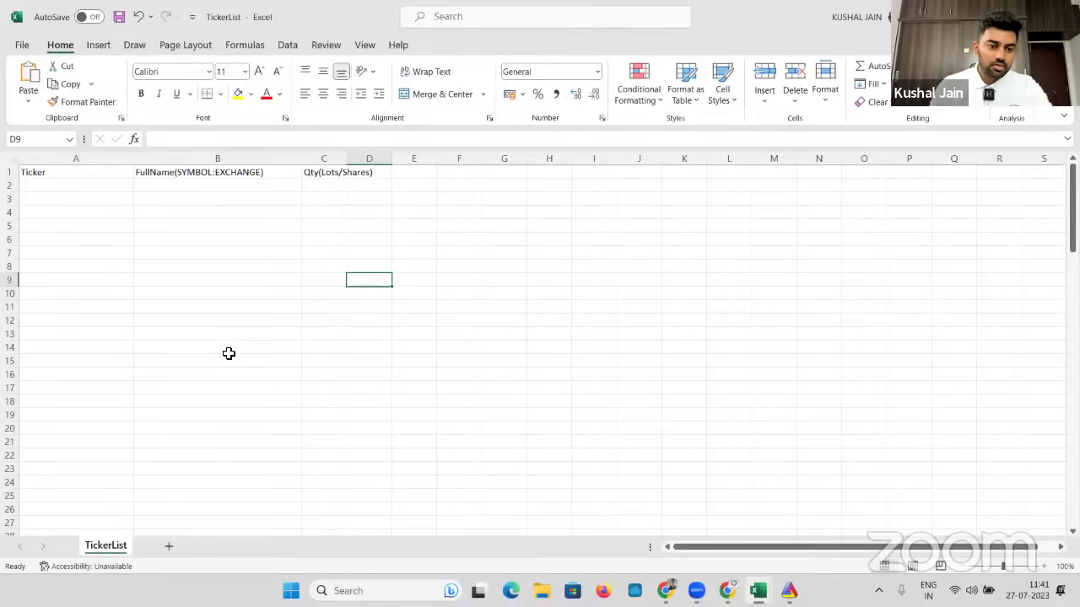
{"action": "left_click", "coordinate": [23, 49]}
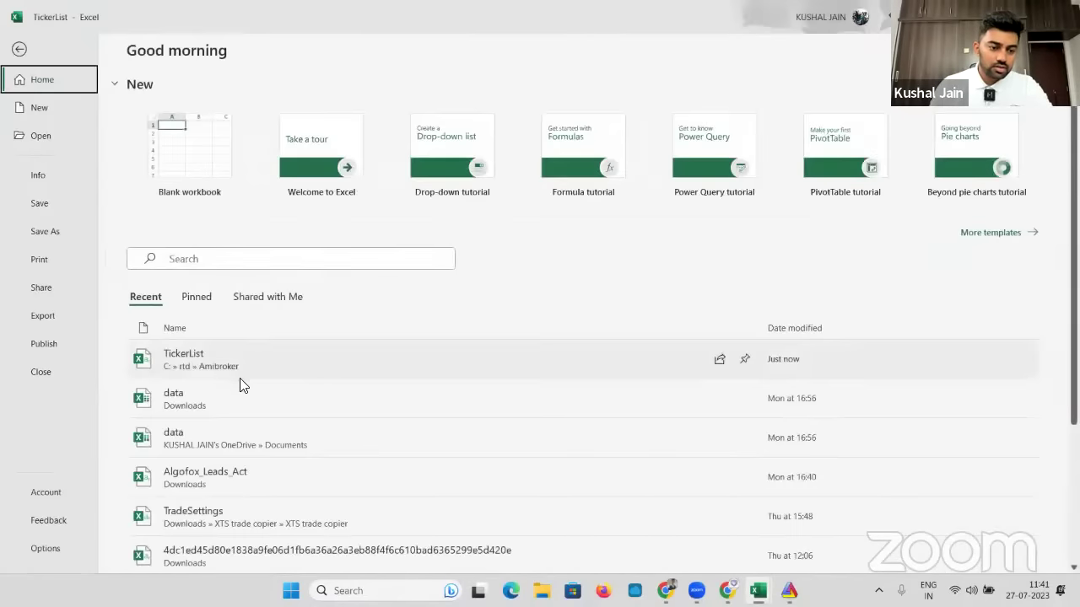
{"action": "left_click", "coordinate": [211, 266]}
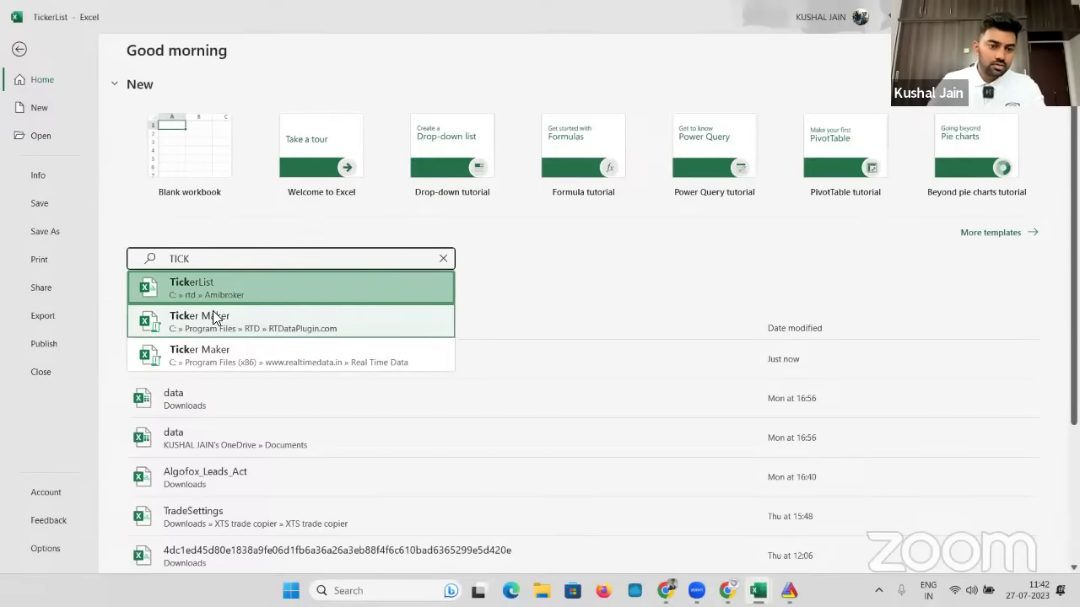
{"action": "left_click", "coordinate": [213, 315]}
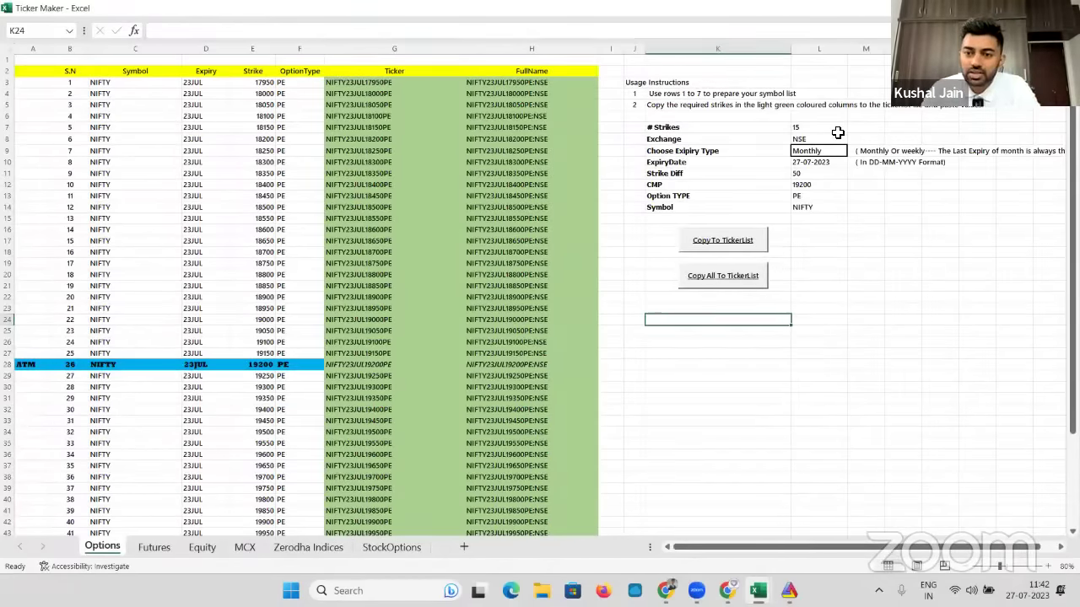
In Ticker Maker's Options sheet, set CMP to 19800 and Option TYPE to CE for NIFTY
{"action": "left_click", "coordinate": [800, 209]}
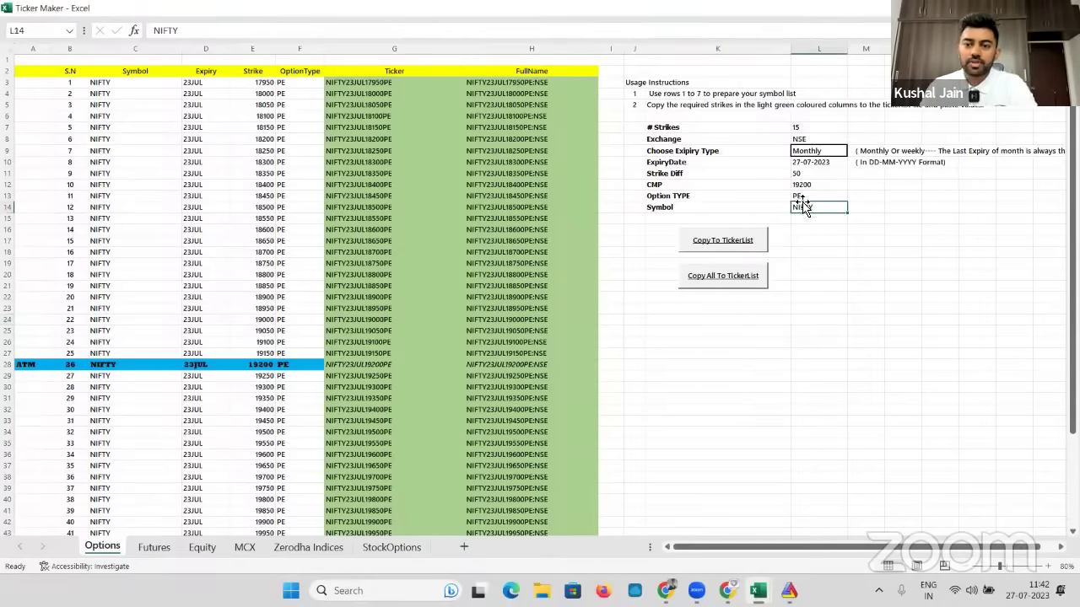
{"action": "double_click", "coordinate": [810, 184]}
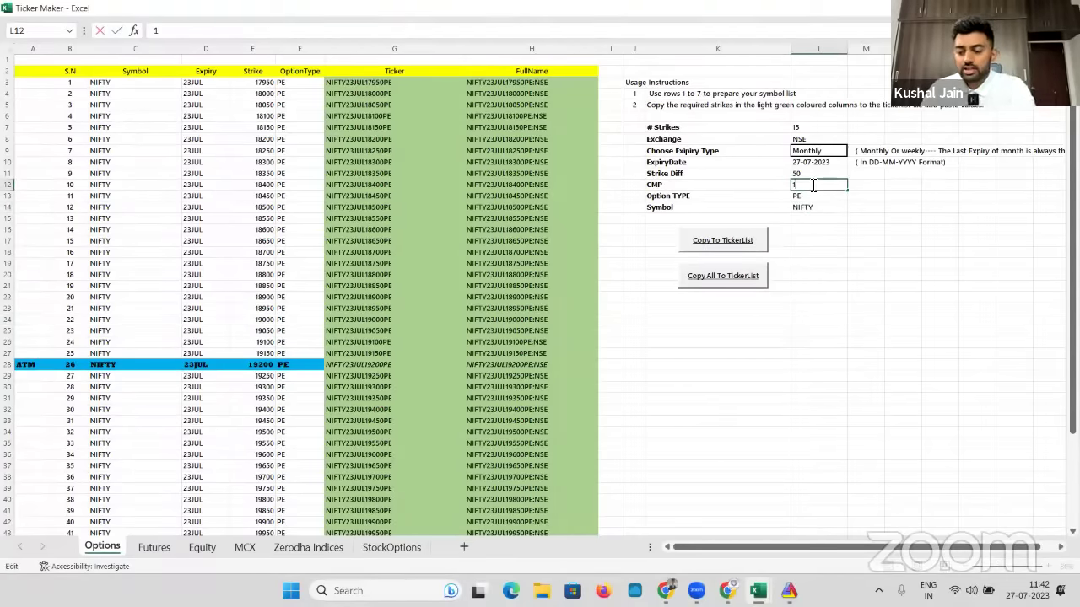
{"action": "left_click", "coordinate": [813, 128]}
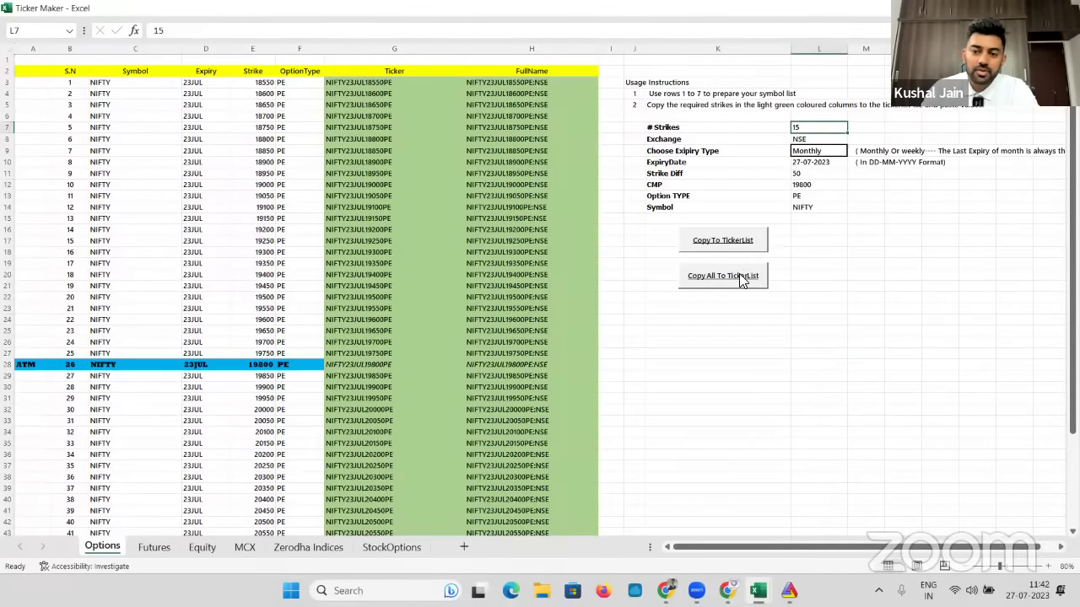
{"action": "left_click", "coordinate": [798, 203]}
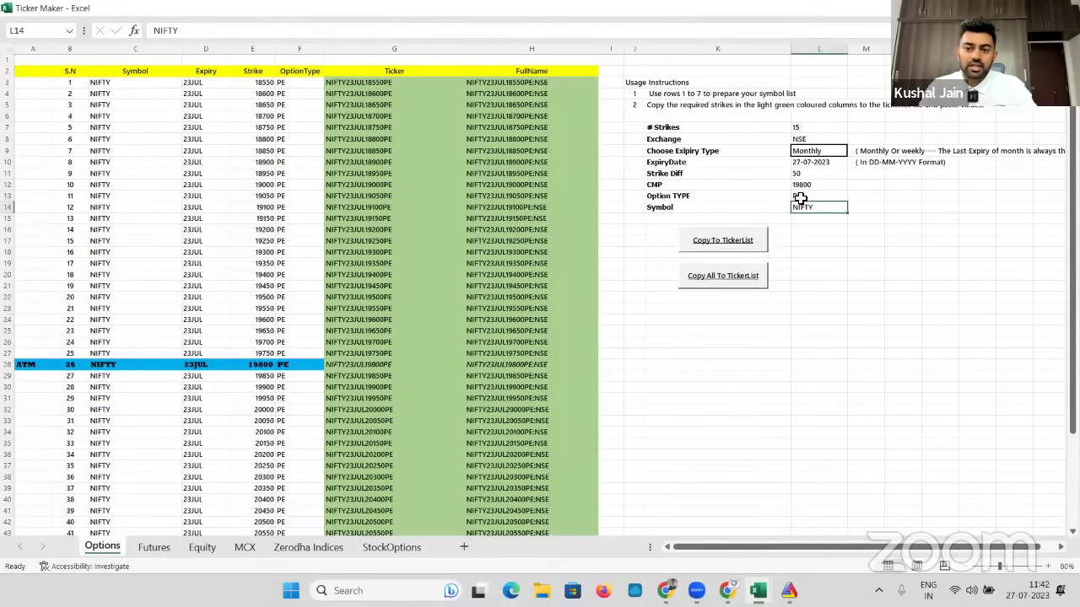
{"action": "left_click", "coordinate": [801, 195]}
{"action": "double_click", "coordinate": [803, 197]}
{"action": "type", "text": "CE"}
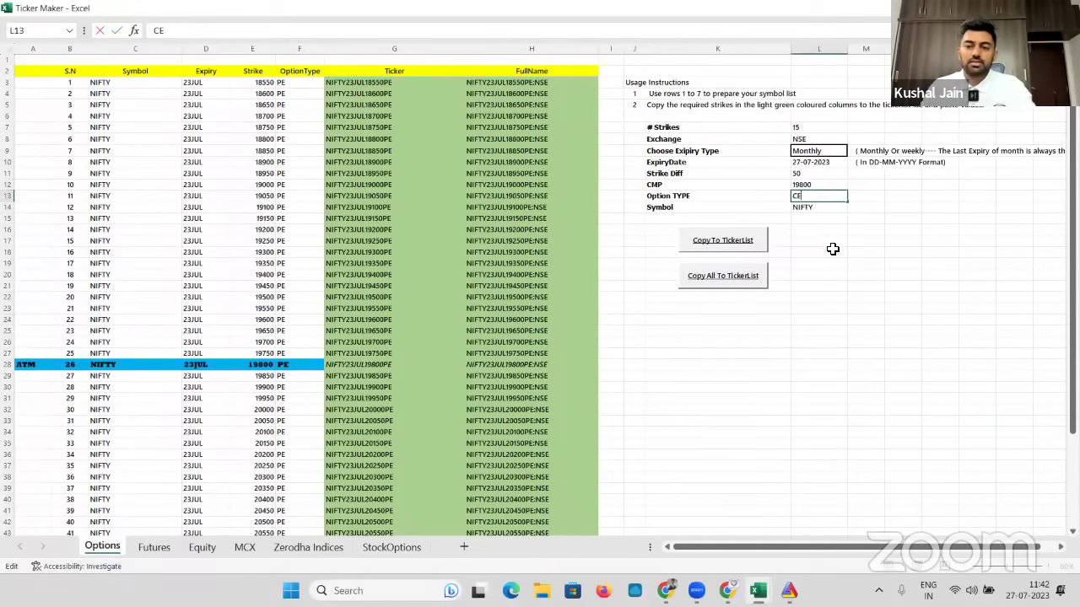
{"action": "left_click", "coordinate": [832, 249]}
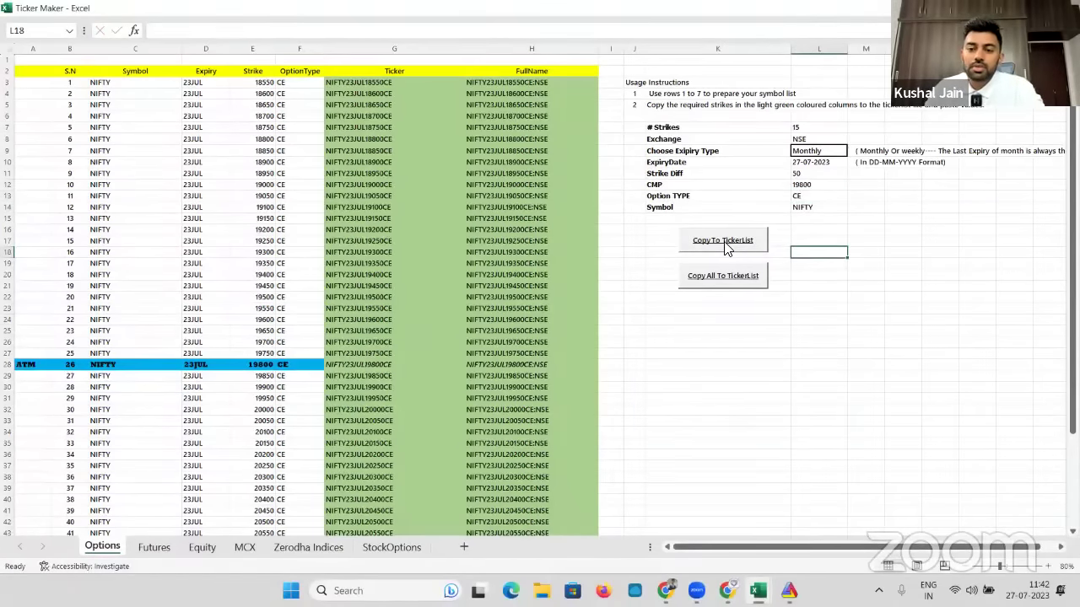
Copy all generated CE tickers to TickerList, save it with Ctrl+S, and return to AmiBroker
{"action": "left_click", "coordinate": [725, 275]}
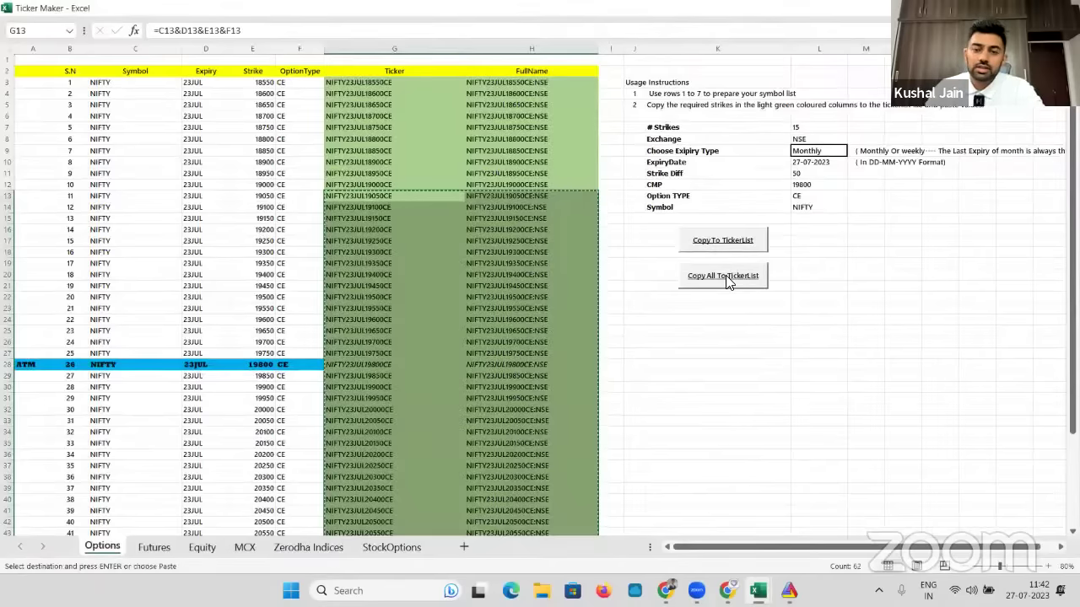
{"action": "mouse_move", "coordinate": [757, 590]}
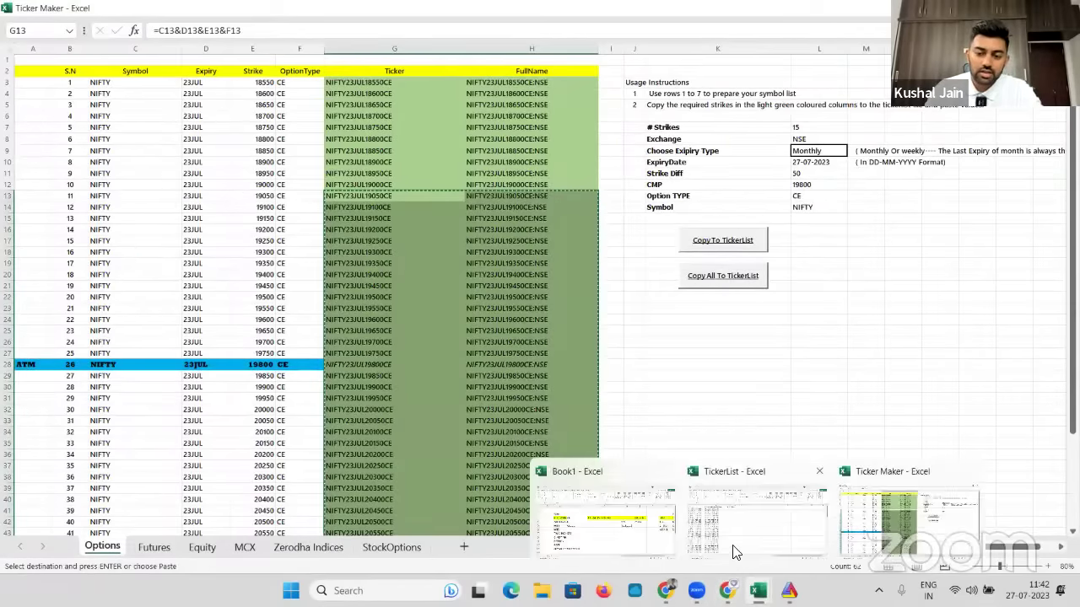
{"action": "left_click", "coordinate": [776, 537]}
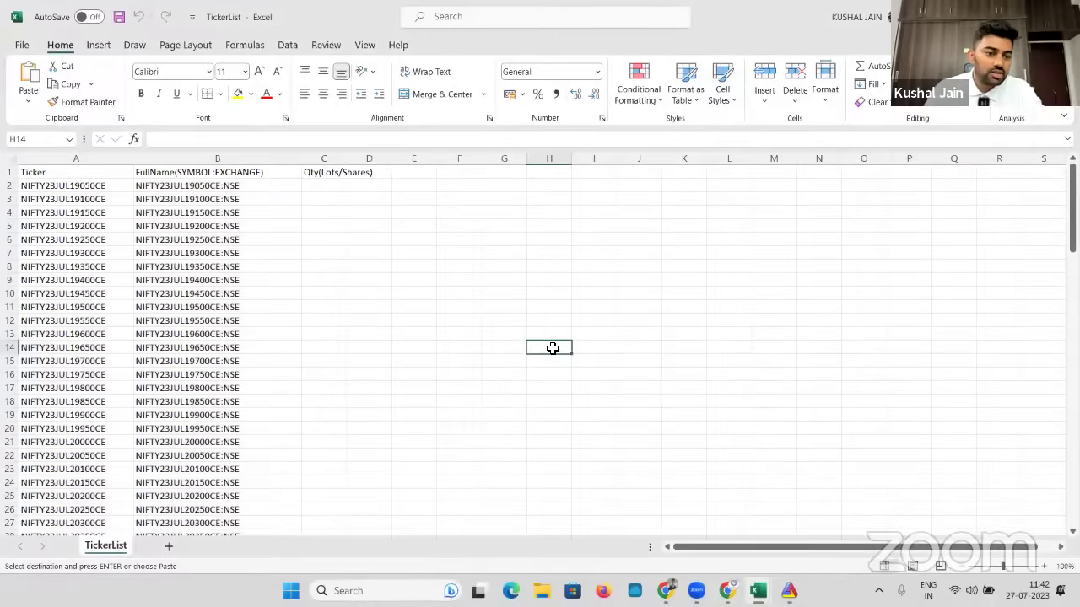
{"action": "key", "text": "ctrl+s"}
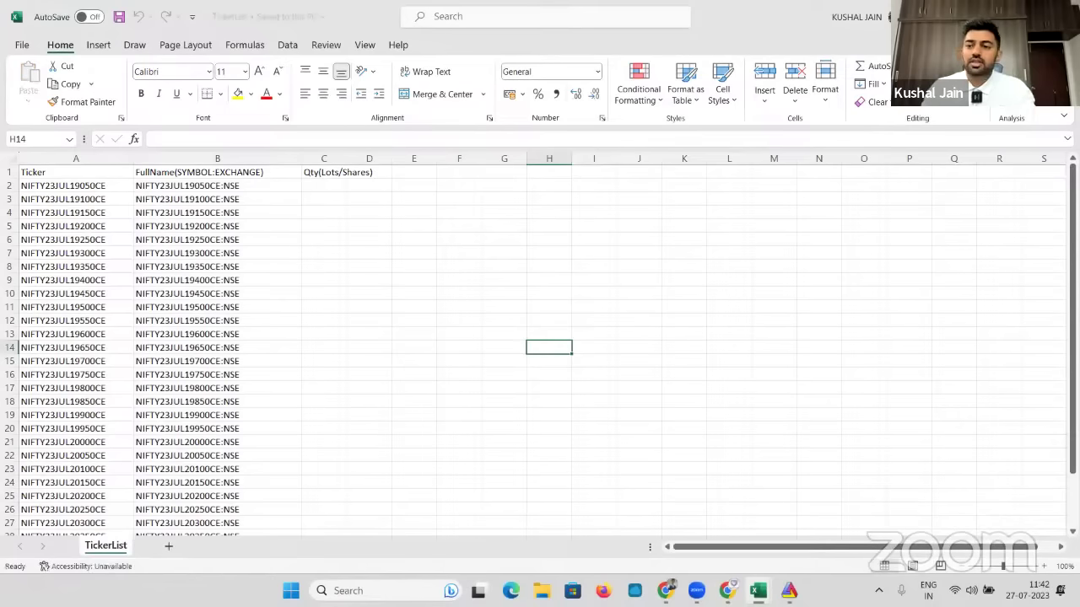
{"action": "key", "text": "alt+Tab"}
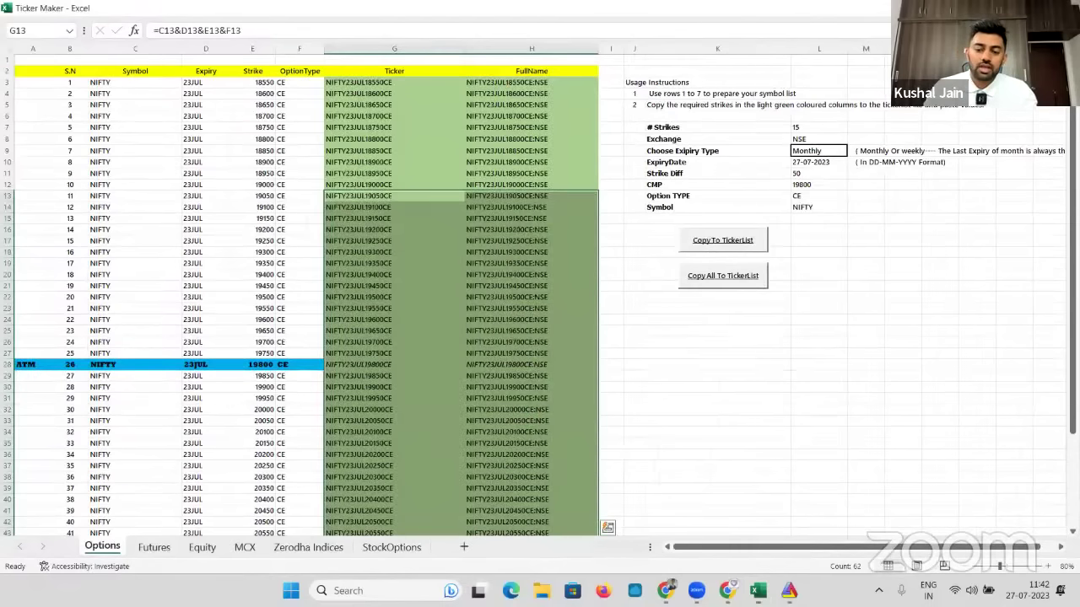
{"action": "key", "text": "alt+Tab"}
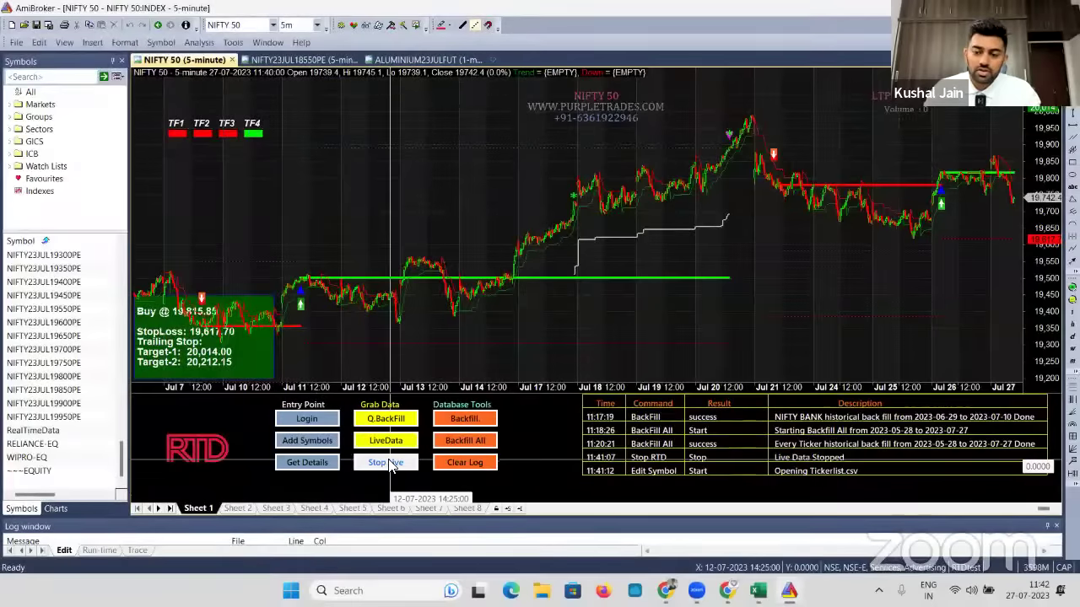
Get details for the updated ticker list in the RTD panel and backfill all symbols from 2023-05-28 to 2023-07-27
{"action": "left_click", "coordinate": [321, 466]}
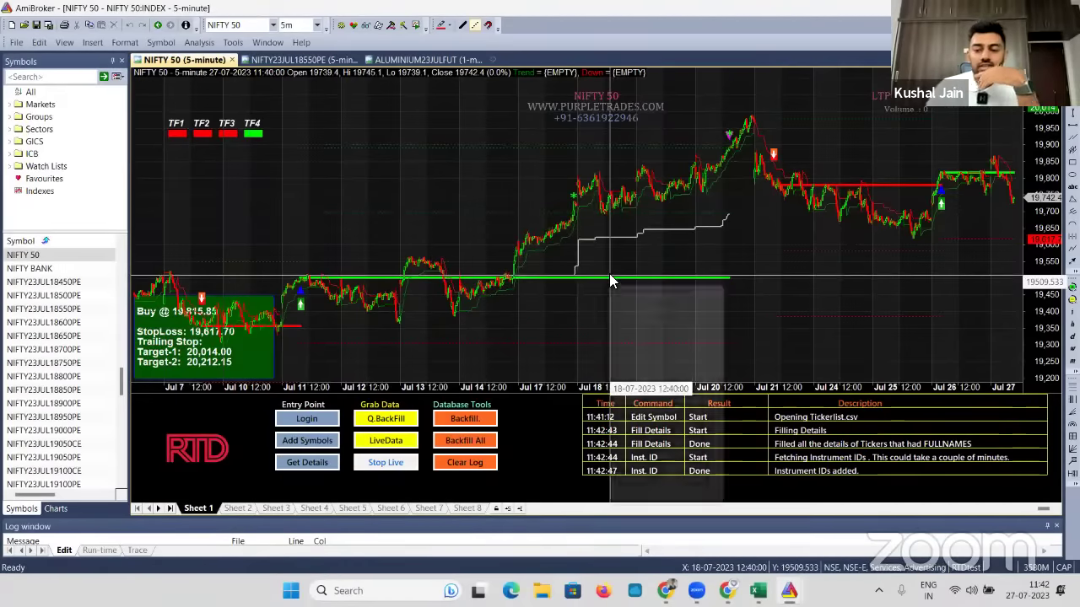
{"action": "left_click", "coordinate": [386, 420]}
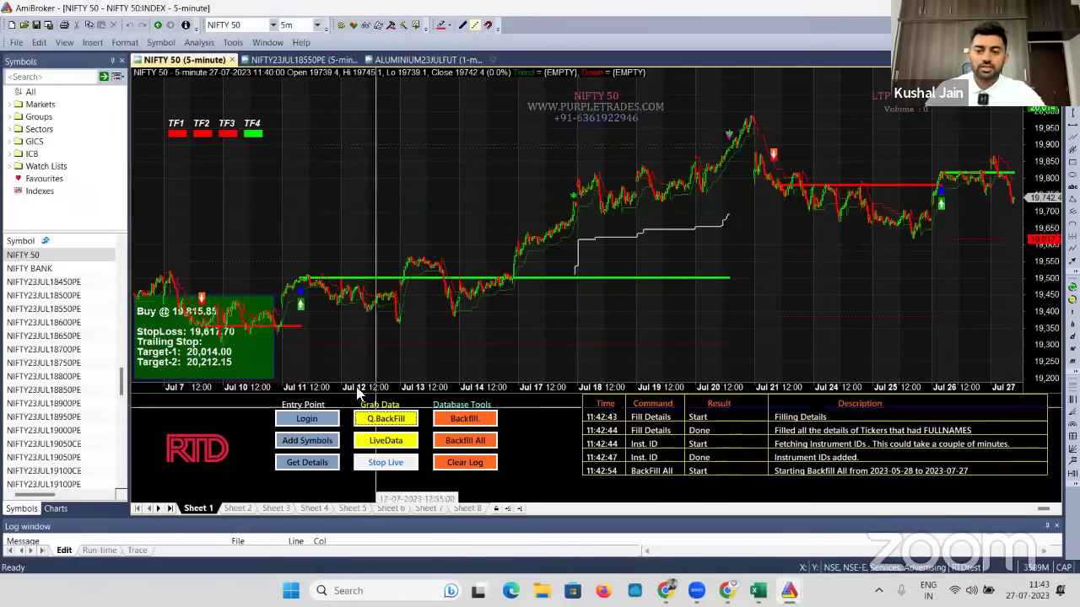
Arrow through the NIFTY PE and CE contract charts from NIFTY23JUL18850PE, then open the NIFTY23JUL18550PE chart tab
{"action": "left_click", "coordinate": [38, 391]}
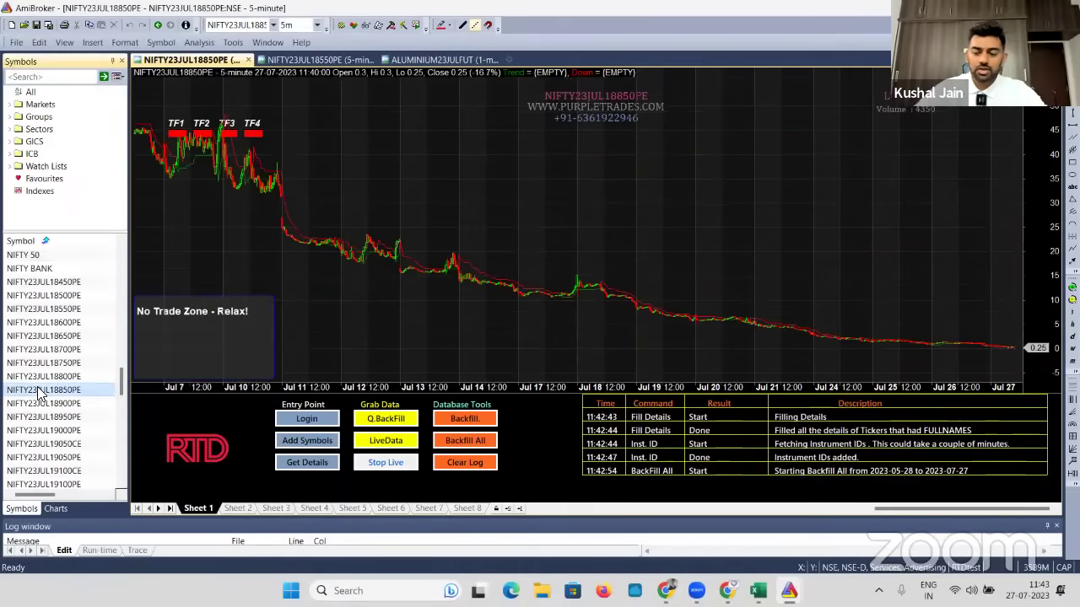
{"action": "key", "text": "Down"}
{"action": "key", "text": "Down"}
{"action": "key", "text": "Down"}
{"action": "key", "text": "Down"}
{"action": "key", "text": "Down"}
{"action": "key", "text": "Down"}
{"action": "key", "text": "Down"}
{"action": "key", "text": "Down"}
{"action": "key", "text": "Down"}
{"action": "key", "text": "Down"}
{"action": "key", "text": "Down"}
{"action": "key", "text": "Down"}
{"action": "key", "text": "Down"}
{"action": "key", "text": "Down"}
{"action": "key", "text": "Down"}
{"action": "key", "text": "Down"}
{"action": "key", "text": "Down"}
{"action": "key", "text": "Down"}
{"action": "key", "text": "Down"}
{"action": "key", "text": "Down"}
{"action": "key", "text": "Down"}
{"action": "key", "text": "Down"}
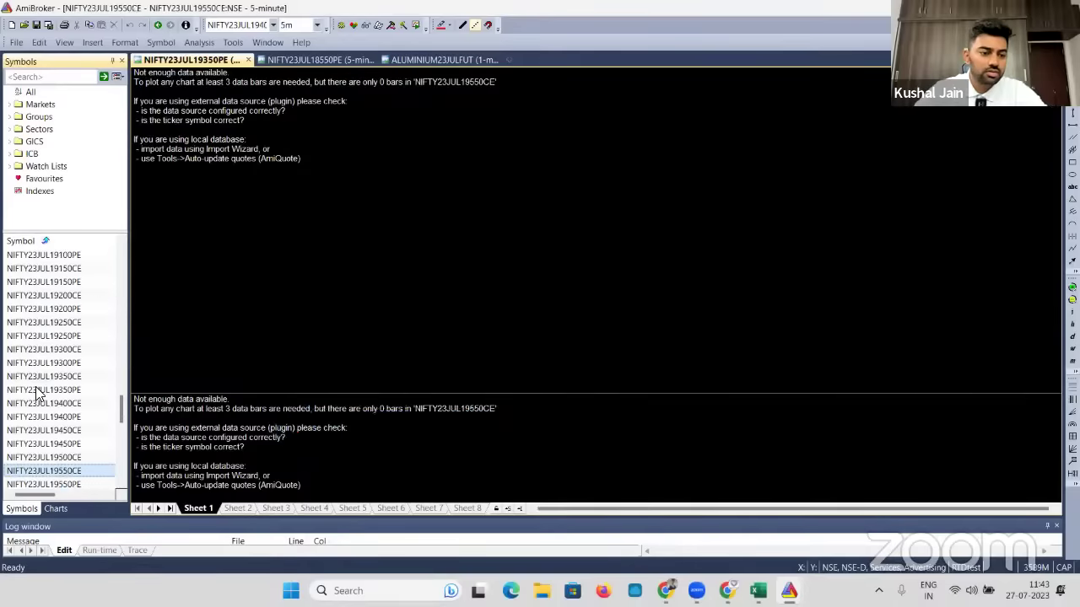
{"action": "key", "text": "Down"}
{"action": "key", "text": "Down"}
{"action": "key", "text": "Down"}
{"action": "key", "text": "Down"}
{"action": "key", "text": "Down"}
{"action": "key", "text": "Down"}
{"action": "key", "text": "Down"}
{"action": "key", "text": "Down"}
{"action": "key", "text": "Down"}
{"action": "key", "text": "Down"}
{"action": "key", "text": "Down"}
{"action": "key", "text": "Down"}
{"action": "key", "text": "Down"}
{"action": "key", "text": "Down"}
{"action": "key", "text": "Down"}
{"action": "key", "text": "Down"}
{"action": "key", "text": "Down"}
{"action": "key", "text": "Down"}
{"action": "key", "text": "Down"}
{"action": "key", "text": "Down"}
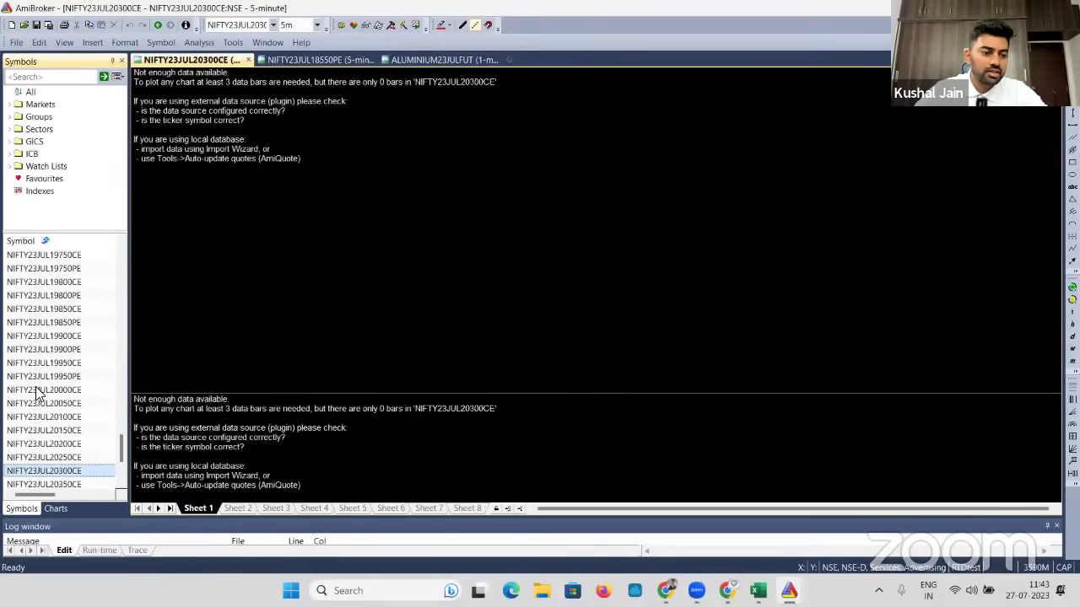
{"action": "key", "text": "Up"}
{"action": "key", "text": "Up"}
{"action": "key", "text": "Up"}
{"action": "key", "text": "Up"}
{"action": "key", "text": "Up"}
{"action": "key", "text": "Up"}
{"action": "key", "text": "Up"}
{"action": "key", "text": "Up"}
{"action": "key", "text": "Up"}
{"action": "key", "text": "Up"}
{"action": "key", "text": "Up"}
{"action": "key", "text": "Up"}
{"action": "key", "text": "Up"}
{"action": "key", "text": "Up"}
{"action": "key", "text": "Up"}
{"action": "key", "text": "Up"}
{"action": "key", "text": "Up"}
{"action": "key", "text": "Up"}
{"action": "key", "text": "Up"}
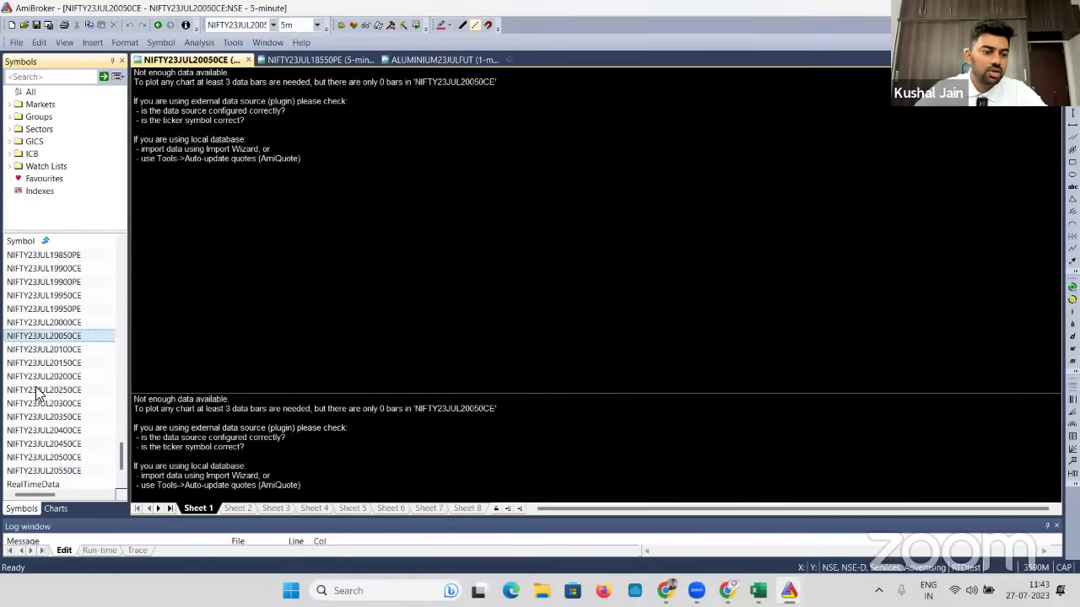
{"action": "key", "text": "Up"}
{"action": "key", "text": "Up"}
{"action": "key", "text": "Up"}
{"action": "key", "text": "Up"}
{"action": "key", "text": "Up"}
{"action": "key", "text": "Up"}
{"action": "key", "text": "Up"}
{"action": "key", "text": "Up"}
{"action": "key", "text": "Up"}
{"action": "key", "text": "Up"}
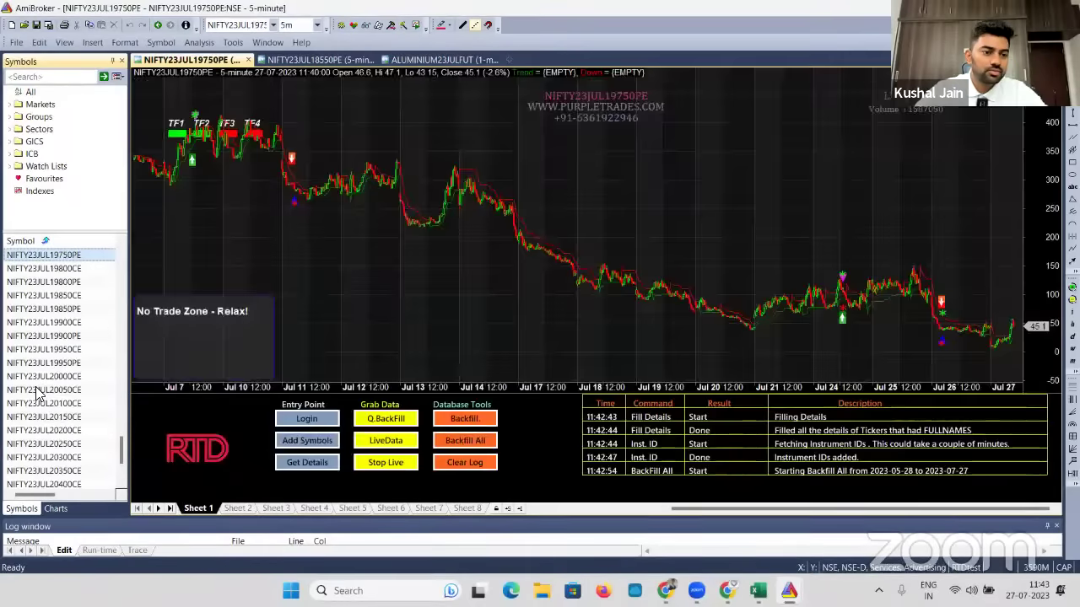
{"action": "key", "text": "Up"}
{"action": "key", "text": "Up"}
{"action": "key", "text": "Up"}
{"action": "key", "text": "Up"}
{"action": "key", "text": "Up"}
{"action": "key", "text": "Up"}
{"action": "key", "text": "Up"}
{"action": "key", "text": "Up"}
{"action": "key", "text": "Up"}
{"action": "key", "text": "Up"}
{"action": "key", "text": "Up"}
{"action": "key", "text": "Up"}
{"action": "key", "text": "Up"}
{"action": "key", "text": "Up"}
{"action": "key", "text": "Up"}
{"action": "key", "text": "Up"}
{"action": "key", "text": "Up"}
{"action": "key", "text": "Up"}
{"action": "key", "text": "Up"}
{"action": "key", "text": "Up"}
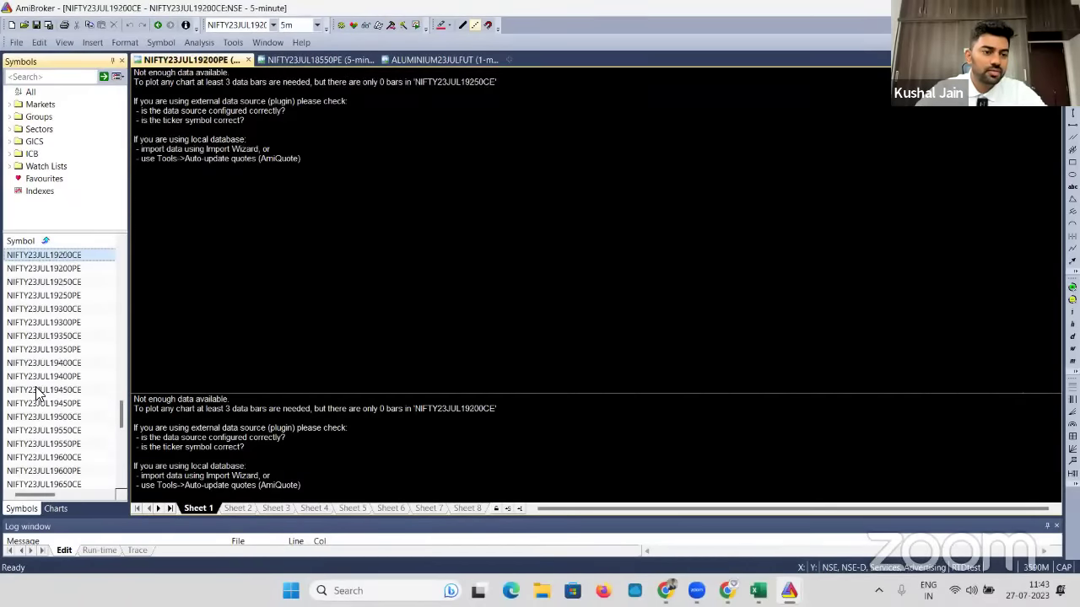
{"action": "key", "text": "Up"}
{"action": "key", "text": "Up"}
{"action": "key", "text": "Up"}
{"action": "key", "text": "Up"}
{"action": "key", "text": "Up"}
{"action": "key", "text": "Up"}
{"action": "key", "text": "Up"}
{"action": "key", "text": "Up"}
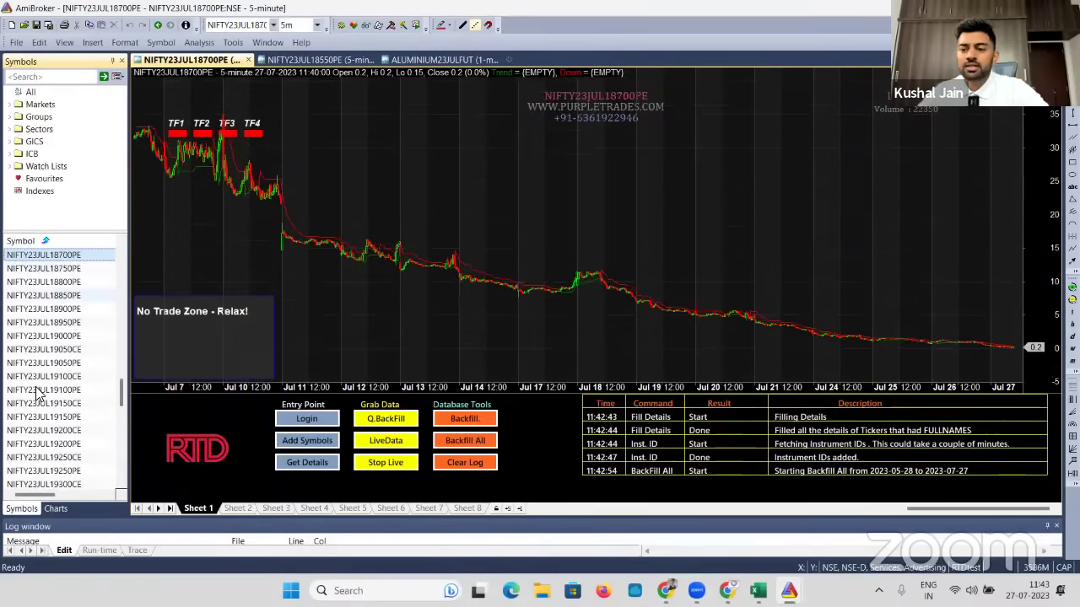
{"action": "key", "text": "Up"}
{"action": "key", "text": "Up"}
{"action": "key", "text": "Up"}
{"action": "key", "text": "Up"}
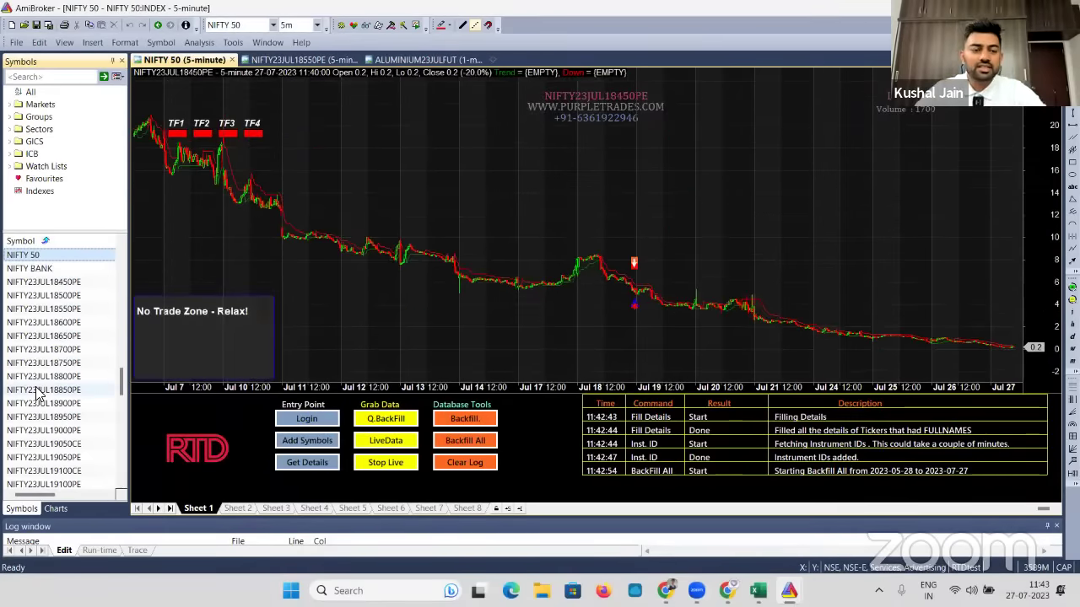
{"action": "key", "text": "Down"}
{"action": "key", "text": "Down"}
{"action": "key", "text": "Down"}
{"action": "key", "text": "Down"}
{"action": "key", "text": "Down"}
{"action": "key", "text": "Down"}
{"action": "key", "text": "Down"}
{"action": "key", "text": "Down"}
{"action": "key", "text": "Down"}
{"action": "key", "text": "Down"}
{"action": "key", "text": "Down"}
{"action": "key", "text": "Down"}
{"action": "key", "text": "Down"}
{"action": "key", "text": "Down"}
{"action": "key", "text": "Down"}
{"action": "key", "text": "Down"}
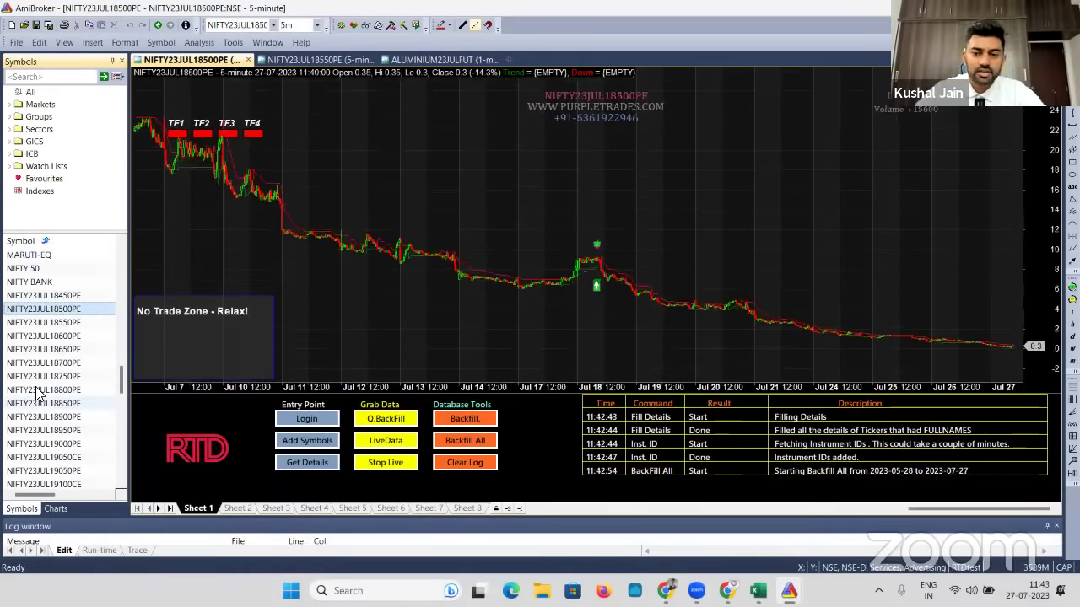
{"action": "key", "text": "Down"}
{"action": "key", "text": "Down"}
{"action": "key", "text": "Down"}
{"action": "key", "text": "Down"}
{"action": "key", "text": "Down"}
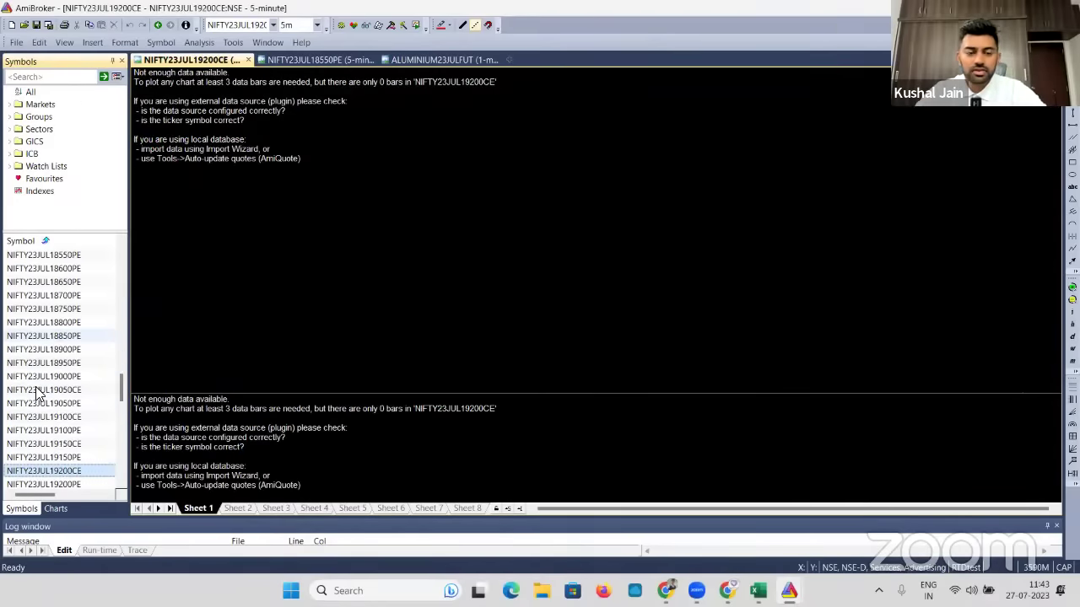
{"action": "key", "text": "Down"}
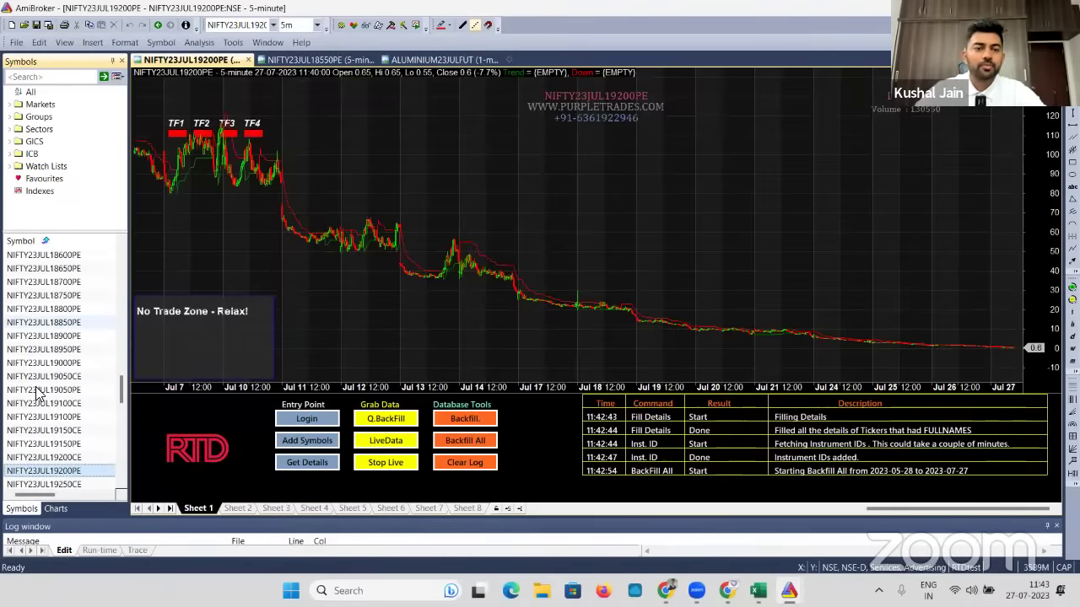
{"action": "left_click", "coordinate": [317, 59]}
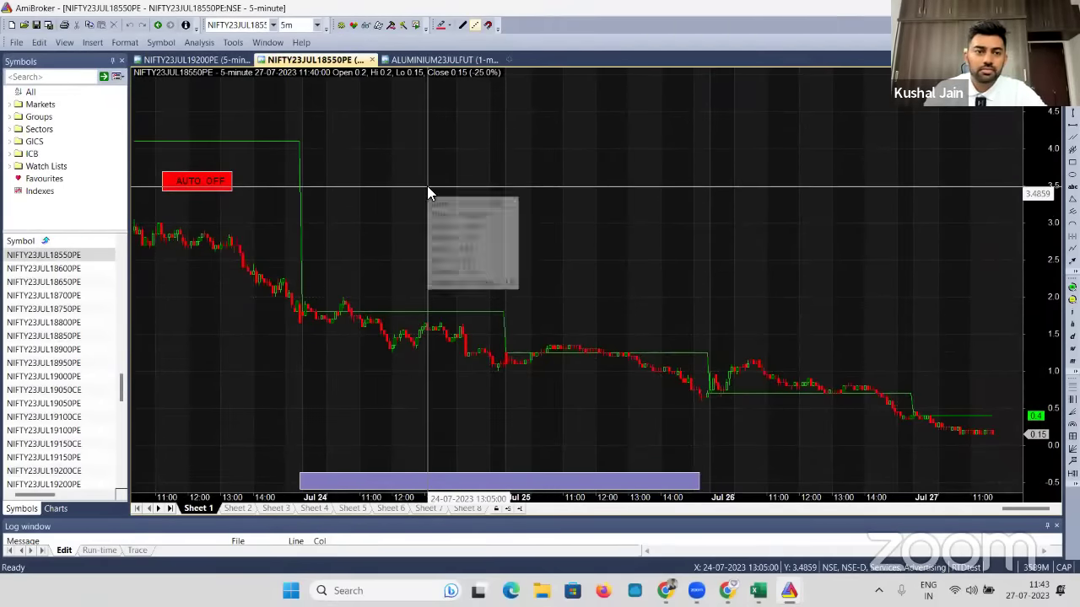
Step through the NIFTY23JUL18900PE to NIFTY23JUL19000PE put charts in the Symbols list
{"action": "right_click", "coordinate": [384, 132]}
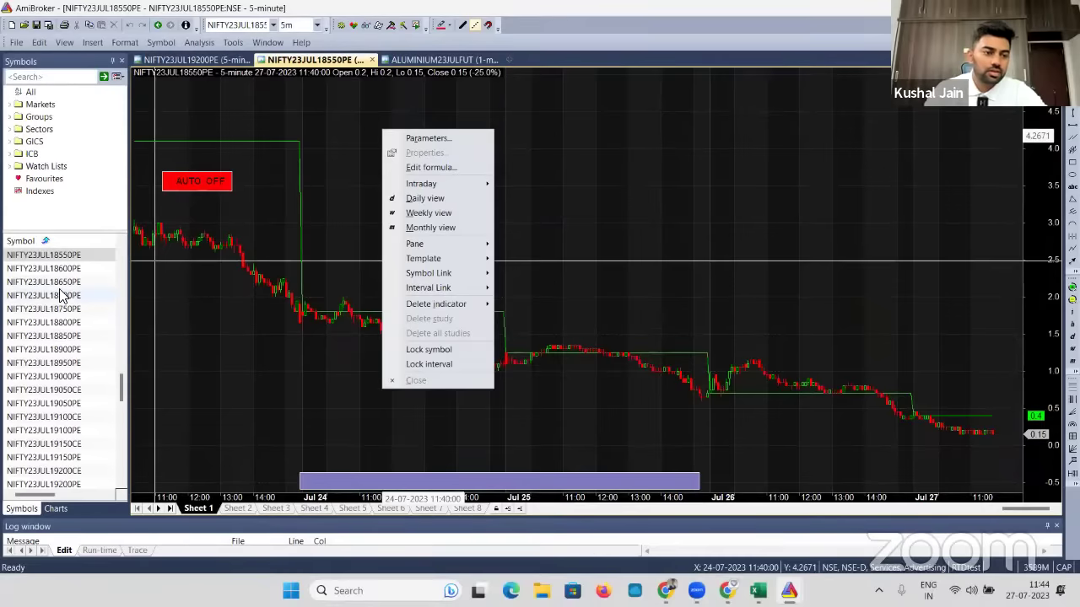
{"action": "left_click", "coordinate": [44, 347]}
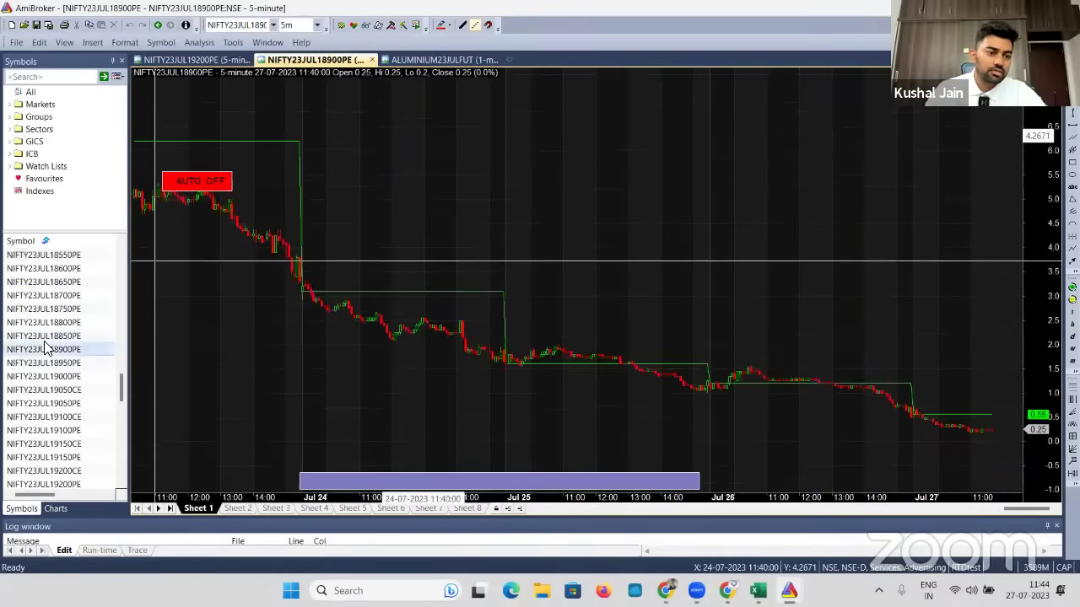
{"action": "key", "text": "Down"}
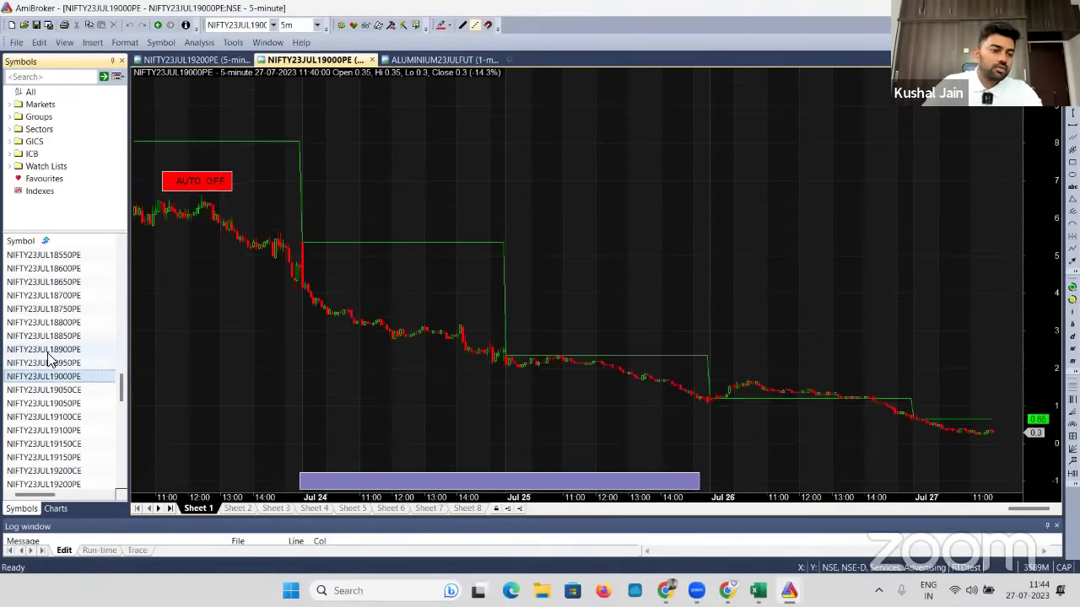
{"action": "key", "text": "Down"}
{"action": "type", "text": "infynifty"}
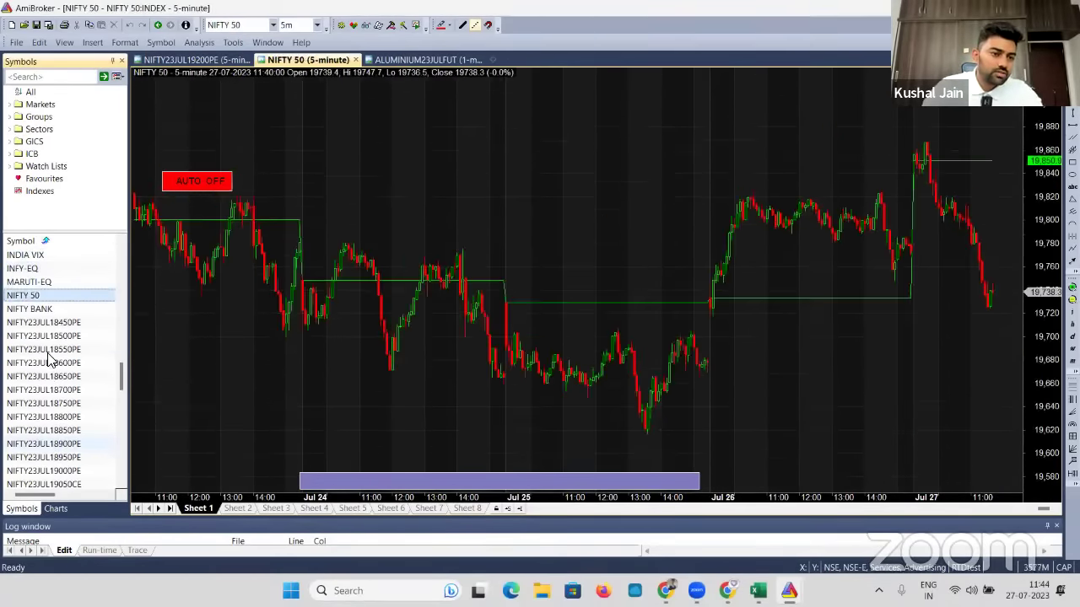
In the strategy Parameters, preview the Straddle and Strangle chart options, then set Select Chart back to UL
{"action": "right_click", "coordinate": [420, 226]}
{"action": "left_click", "coordinate": [473, 236]}
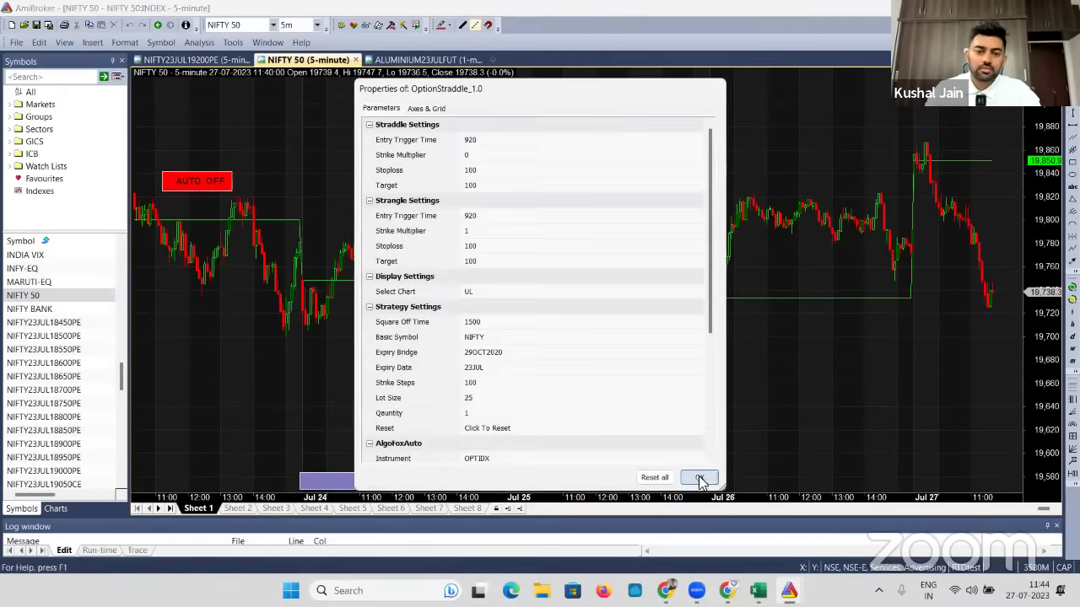
{"action": "left_click", "coordinate": [493, 290]}
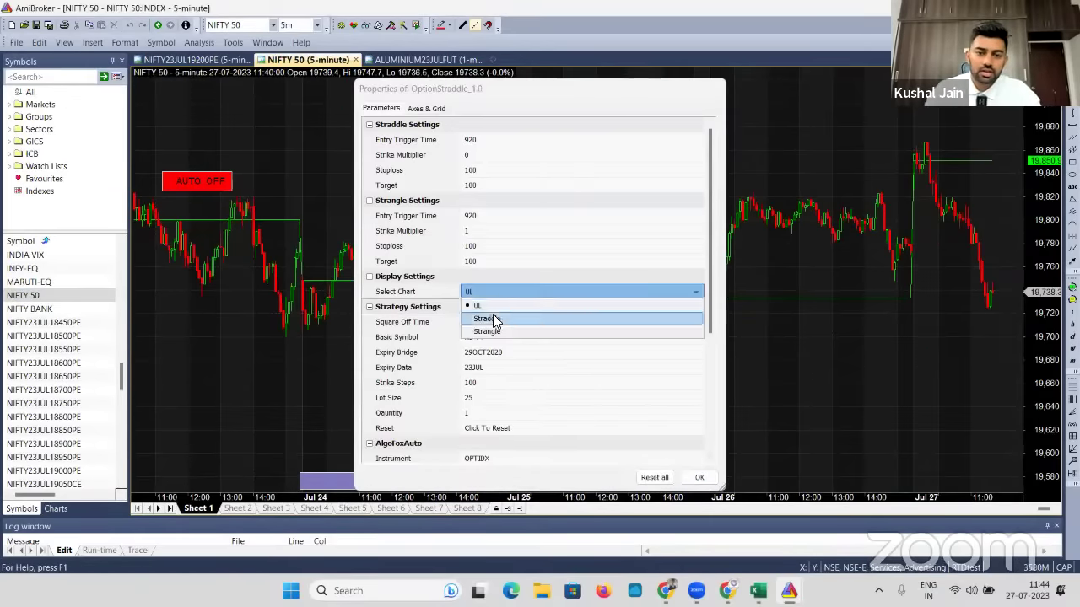
{"action": "left_click", "coordinate": [495, 318]}
{"action": "left_click", "coordinate": [480, 292]}
{"action": "left_click", "coordinate": [494, 331]}
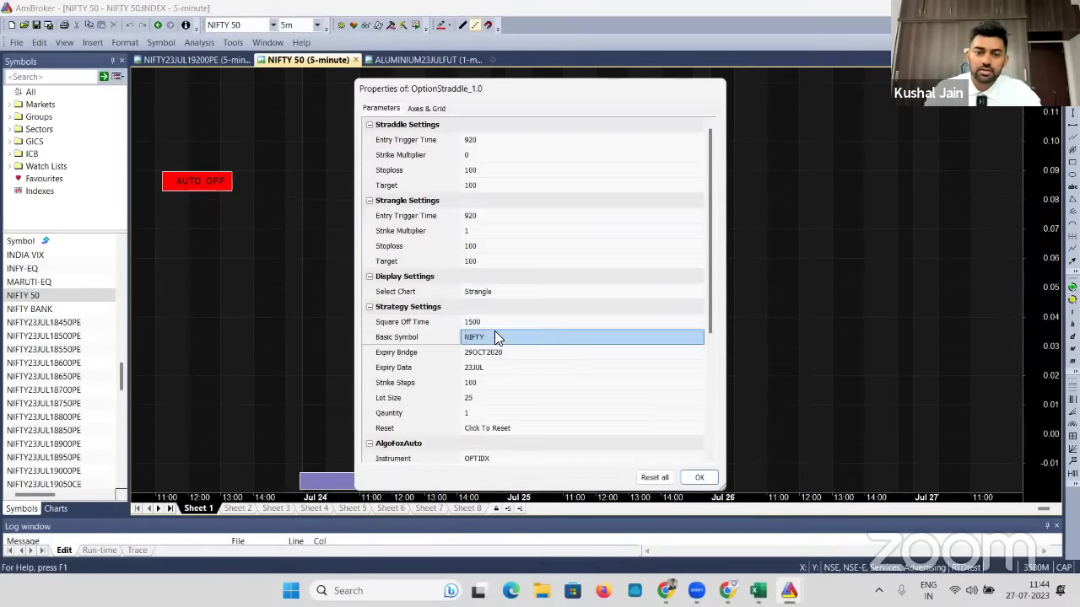
{"action": "left_click", "coordinate": [545, 292]}
{"action": "left_click", "coordinate": [545, 292]}
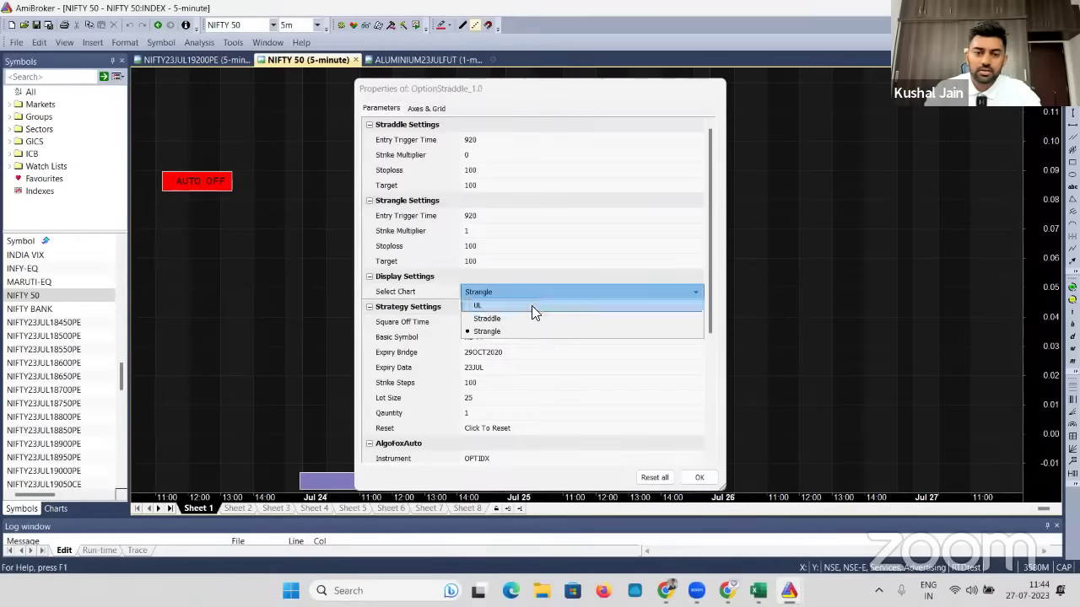
{"action": "left_click", "coordinate": [523, 318]}
{"action": "left_click", "coordinate": [514, 292]}
{"action": "left_click", "coordinate": [508, 305]}
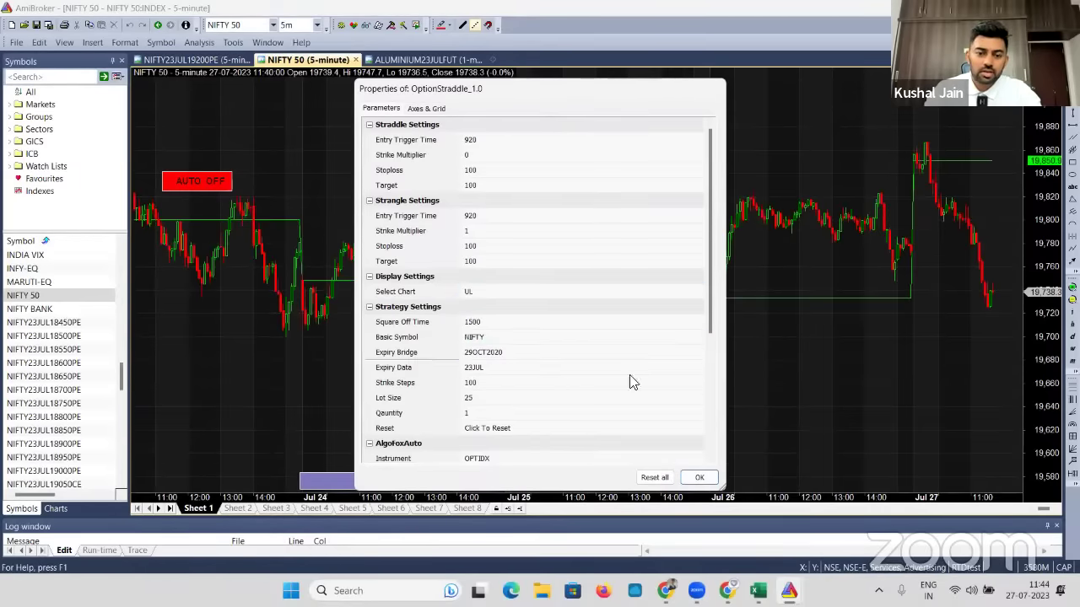
{"action": "left_click", "coordinate": [697, 477]}
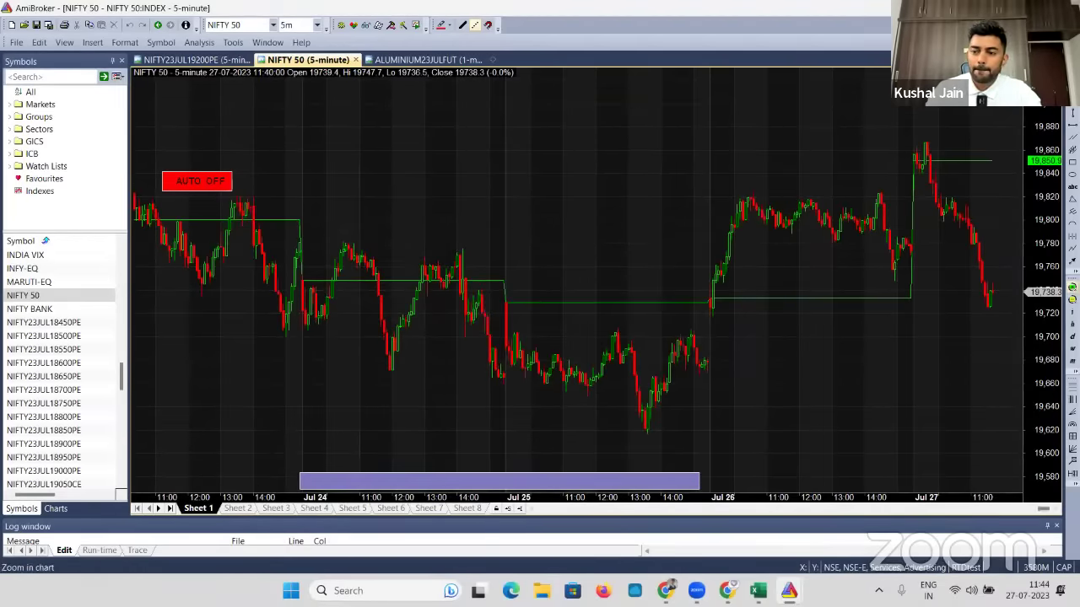
Reopen Parameters, try the Straddle view once more, and leave Select Chart on UL
{"action": "scroll", "coordinate": [570, 253], "scroll_direction": "down", "scroll_amount": 5}
{"action": "right_click", "coordinate": [571, 230]}
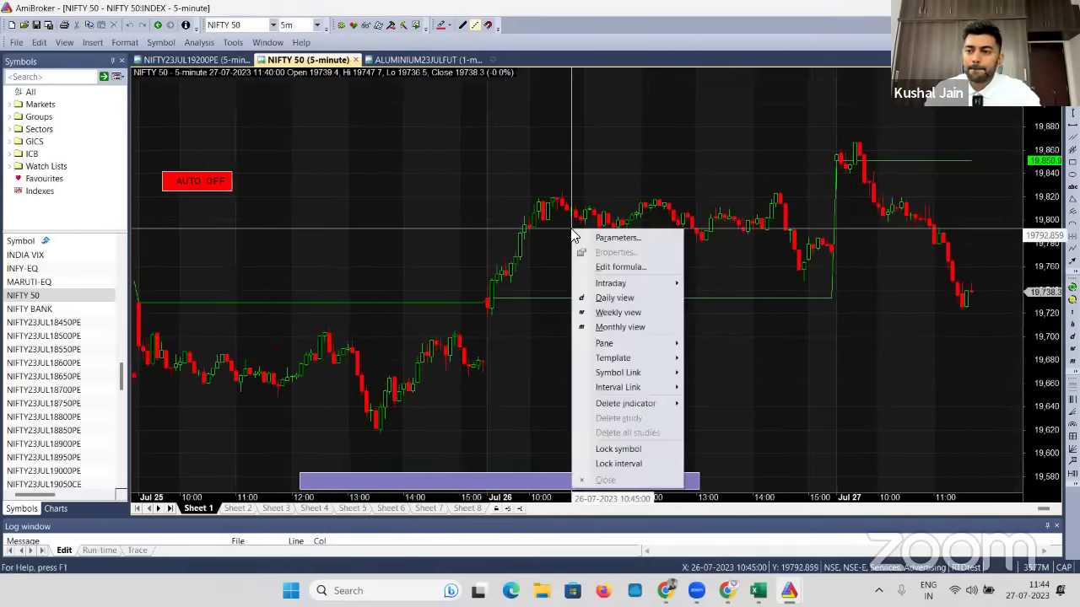
{"action": "left_click", "coordinate": [616, 237]}
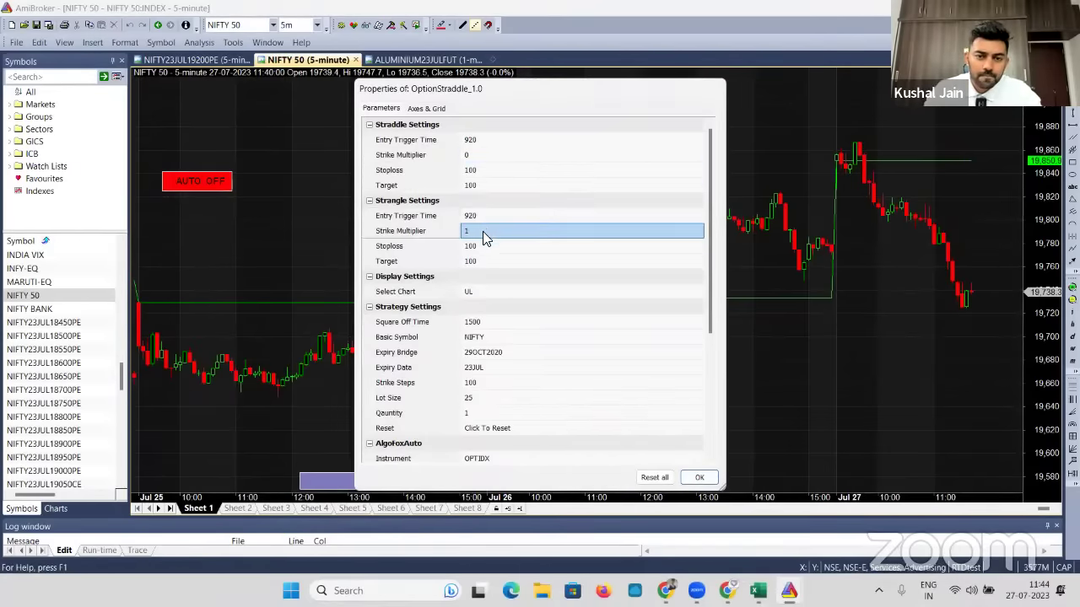
{"action": "left_click", "coordinate": [483, 295]}
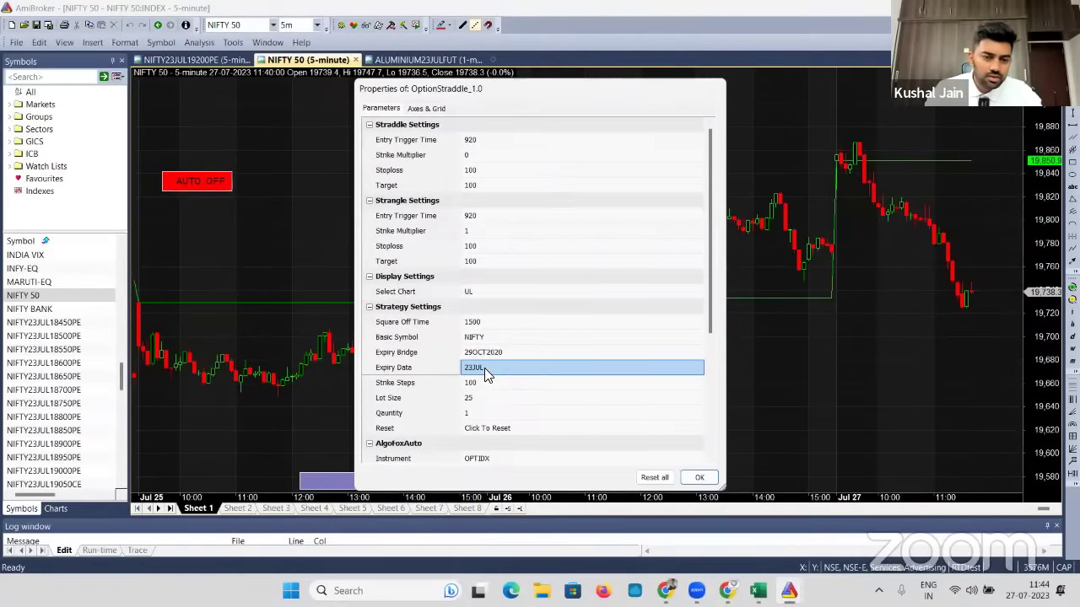
{"action": "left_click", "coordinate": [466, 292]}
{"action": "left_click", "coordinate": [488, 319]}
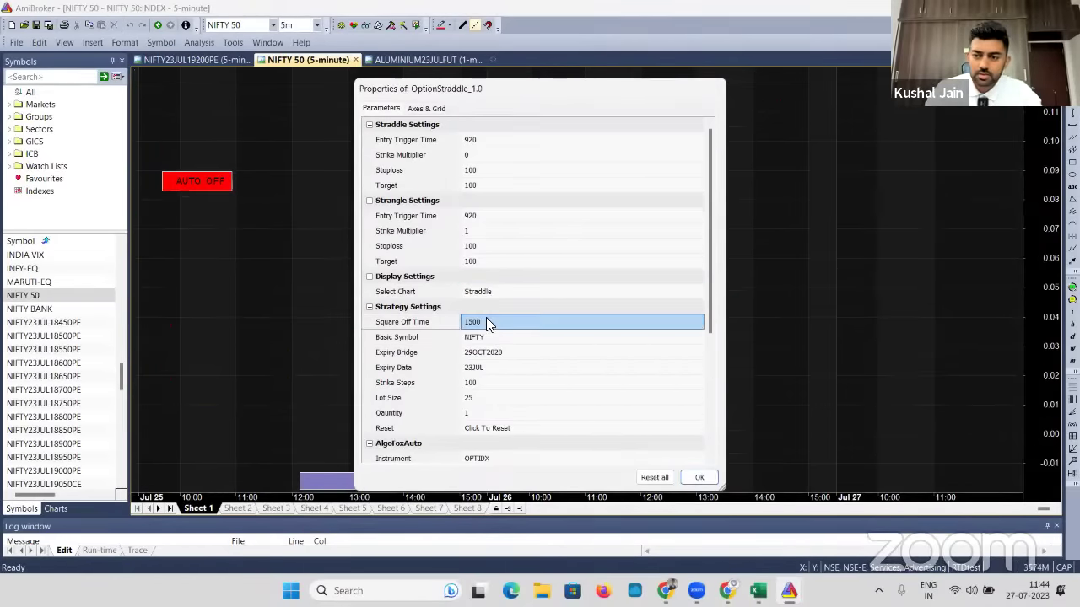
{"action": "left_click", "coordinate": [487, 295]}
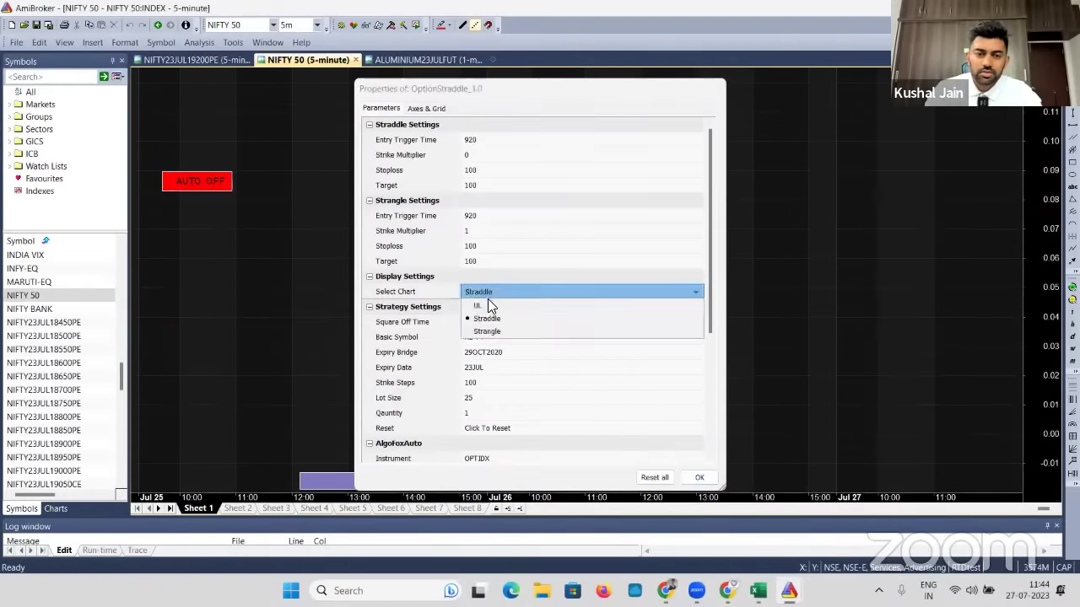
{"action": "left_click", "coordinate": [485, 305]}
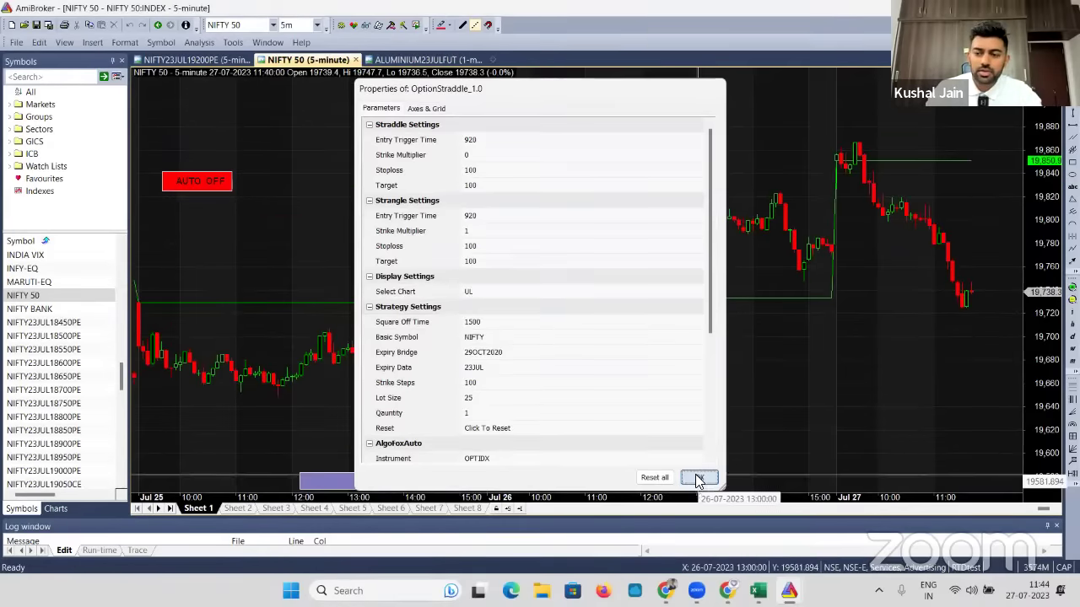
{"action": "left_click", "coordinate": [695, 477]}
Arrow down the Symbols list from NIFTY23JUL18450PE to the NIFTY 50 chart
{"action": "left_click", "coordinate": [50, 323]}
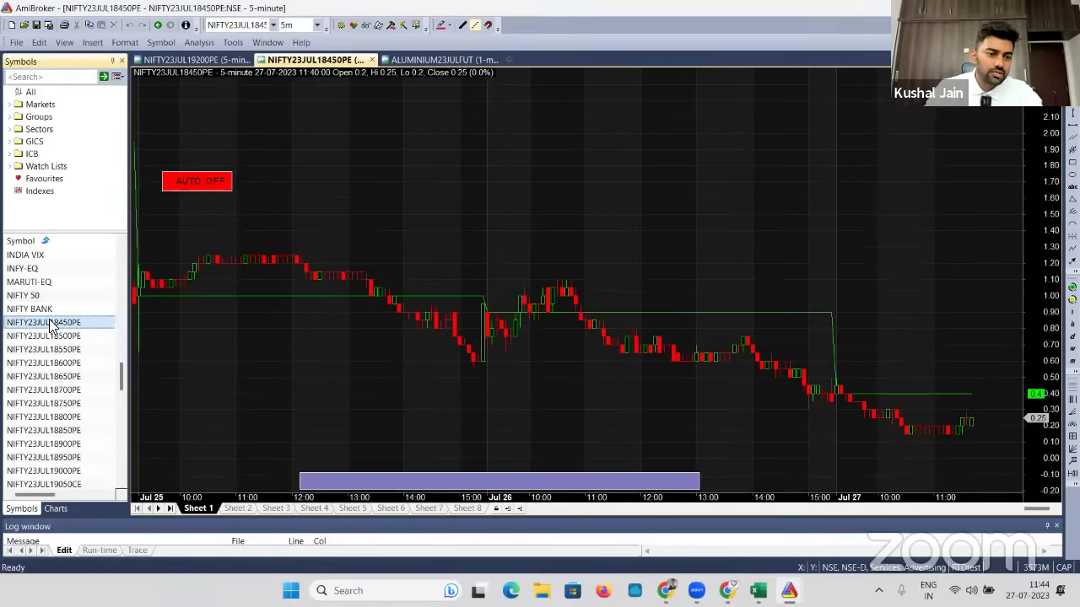
{"action": "key", "text": "Down"}
{"action": "key", "text": "Down"}
{"action": "key", "text": "Down"}
{"action": "key", "text": "Down"}
{"action": "key", "text": "Down"}
{"action": "key", "text": "Down"}
{"action": "key", "text": "Down"}
{"action": "key", "text": "Down"}
{"action": "key", "text": "Down"}
{"action": "key", "text": "Down"}
{"action": "key", "text": "Down"}
{"action": "key", "text": "Down"}
{"action": "key", "text": "Down"}
{"action": "key", "text": "Down"}
{"action": "key", "text": "Down"}
{"action": "key", "text": "Down"}
{"action": "key", "text": "Down"}
{"action": "key", "text": "Down"}
{"action": "key", "text": "Down"}
{"action": "key", "text": "Down"}
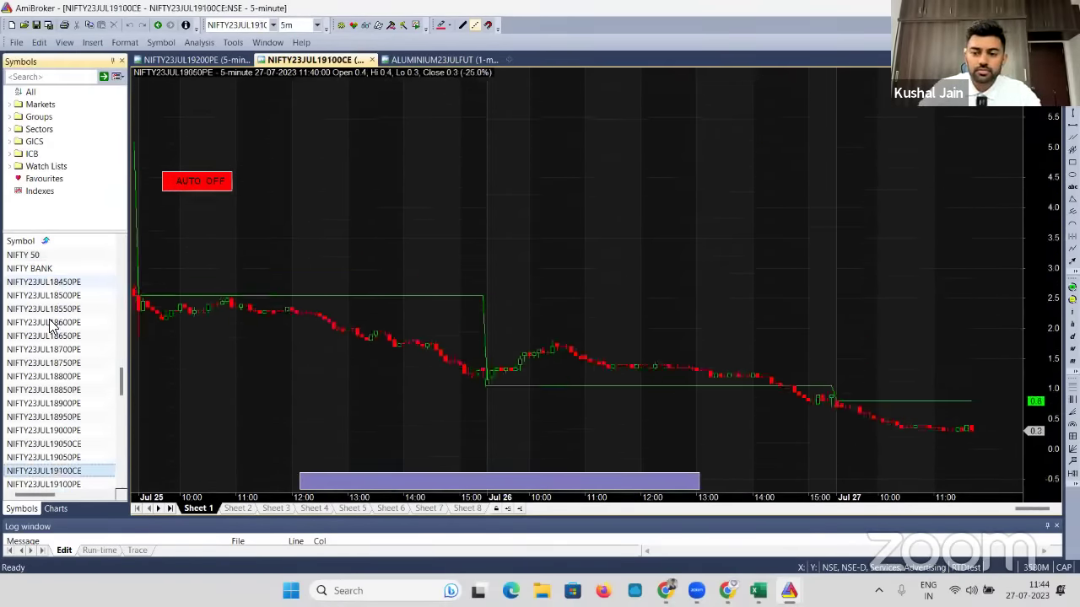
{"action": "key", "text": "Down"}
{"action": "key", "text": "Down"}
{"action": "key", "text": "Down"}
{"action": "key", "text": "Down"}
{"action": "key", "text": "Down"}
{"action": "key", "text": "Down"}
{"action": "key", "text": "Down"}
{"action": "key", "text": "Down"}
{"action": "key", "text": "Down"}
{"action": "key", "text": "Down"}
{"action": "key", "text": "Down"}
{"action": "key", "text": "Down"}
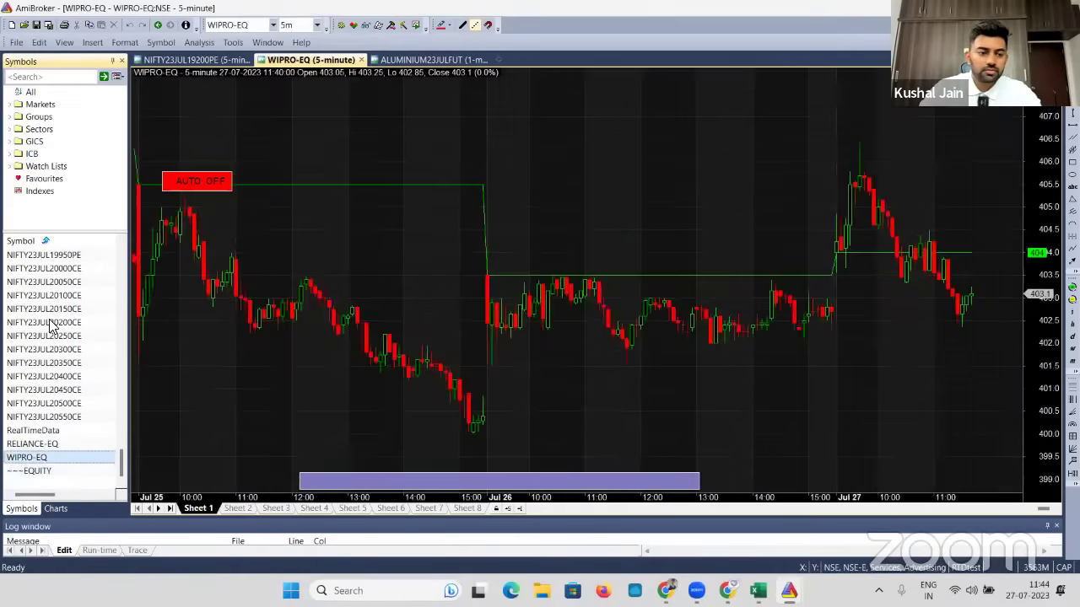
{"action": "key", "text": "Up"}
{"action": "key", "text": "Up"}
{"action": "key", "text": "Up"}
{"action": "key", "text": "Up"}
{"action": "key", "text": "Up"}
{"action": "key", "text": "Up"}
{"action": "key", "text": "Up"}
{"action": "key", "text": "Up"}
{"action": "key", "text": "Up"}
{"action": "key", "text": "Up"}
{"action": "key", "text": "Up"}
{"action": "key", "text": "Up"}
{"action": "key", "text": "Up"}
{"action": "key", "text": "Up"}
{"action": "key", "text": "Up"}
{"action": "key", "text": "Up"}
{"action": "key", "text": "Up"}
{"action": "key", "text": "Up"}
{"action": "key", "text": "Up"}
{"action": "key", "text": "Up"}
{"action": "key", "text": "Up"}
{"action": "key", "text": "Up"}
{"action": "key", "text": "Up"}
{"action": "key", "text": "Up"}
{"action": "key", "text": "Up"}
{"action": "key", "text": "Up"}
{"action": "key", "text": "Up"}
{"action": "key", "text": "Up"}
{"action": "key", "text": "Up"}
{"action": "key", "text": "Up"}
{"action": "key", "text": "Up"}
{"action": "key", "text": "Up"}
{"action": "key", "text": "Up"}
{"action": "key", "text": "Up"}
{"action": "key", "text": "Up"}
{"action": "key", "text": "Up"}
{"action": "key", "text": "Up"}
{"action": "key", "text": "Up"}
{"action": "key", "text": "Up"}
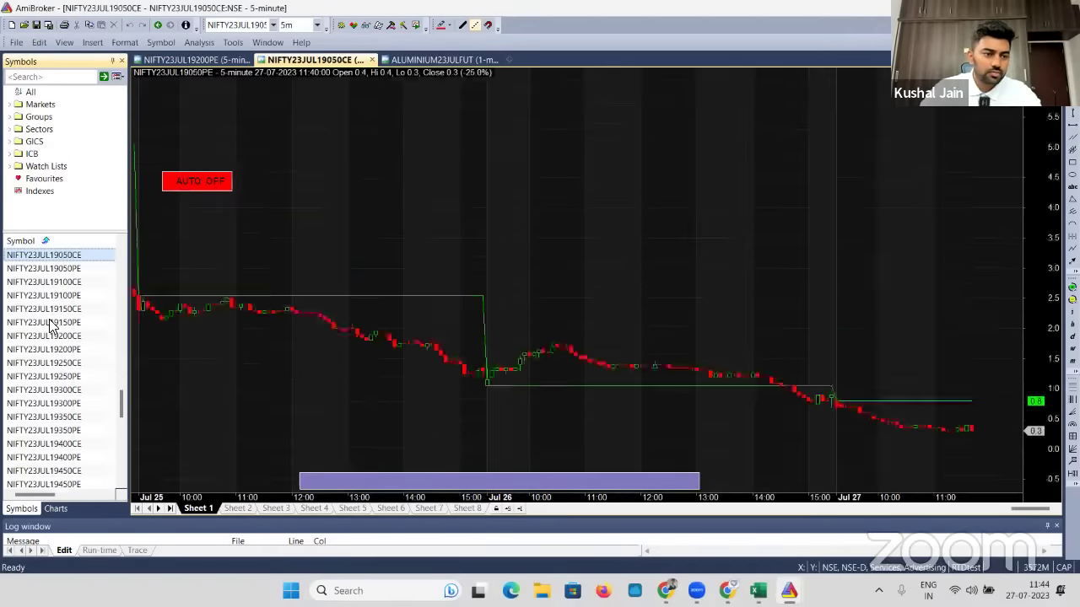
{"action": "key", "text": "Down"}
{"action": "key", "text": "Down"}
{"action": "key", "text": "Down"}
{"action": "key", "text": "Down"}
{"action": "key", "text": "Down"}
{"action": "key", "text": "Down"}
{"action": "key", "text": "Down"}
{"action": "key", "text": "Down"}
{"action": "key", "text": "Down"}
{"action": "key", "text": "Down"}
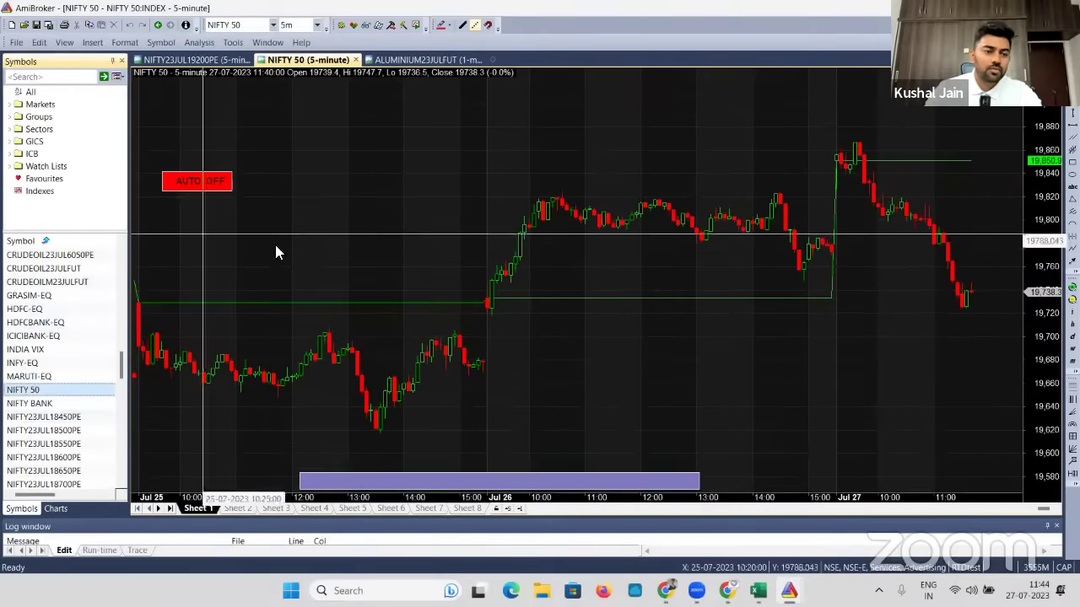
Set the OptionStraddle Select Chart parameter to Straddle on the NIFTY 50 chart
{"action": "right_click", "coordinate": [365, 250]}
{"action": "left_click", "coordinate": [405, 260]}
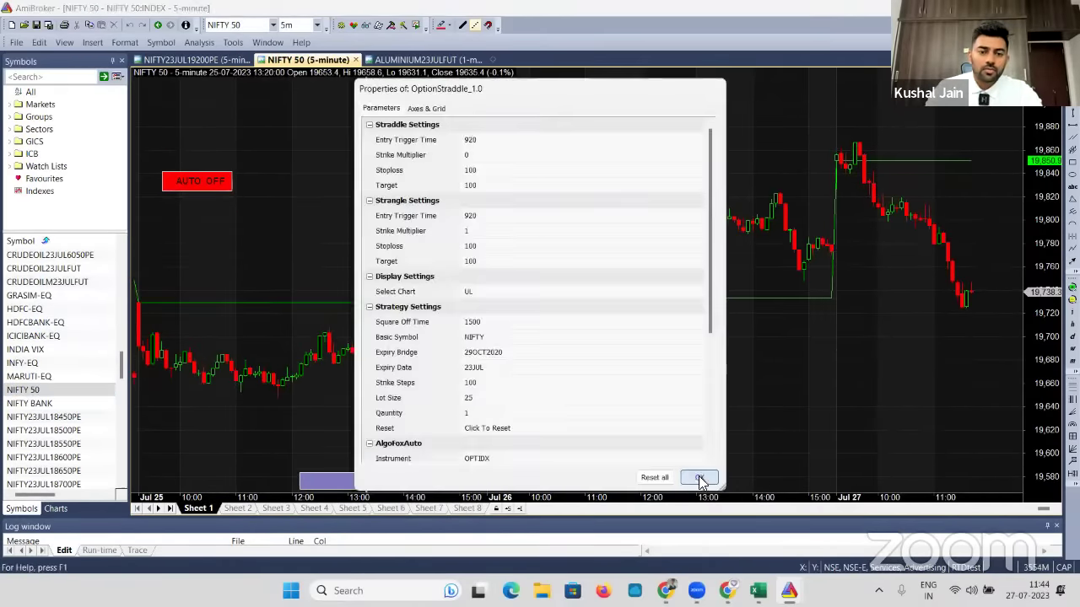
{"action": "left_click", "coordinate": [481, 291]}
{"action": "left_click", "coordinate": [488, 319]}
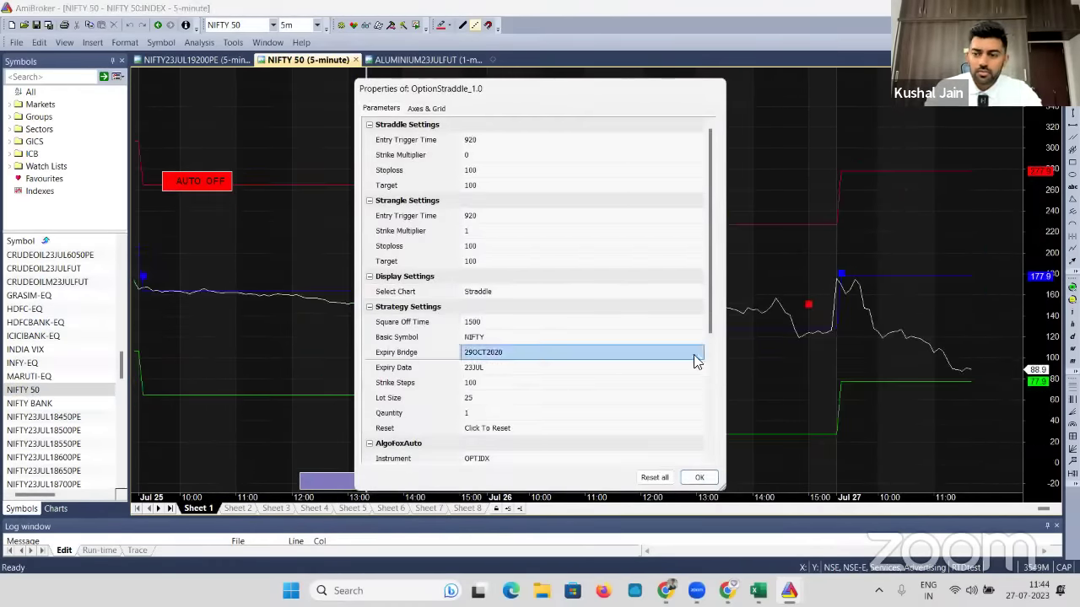
{"action": "left_click", "coordinate": [700, 478]}
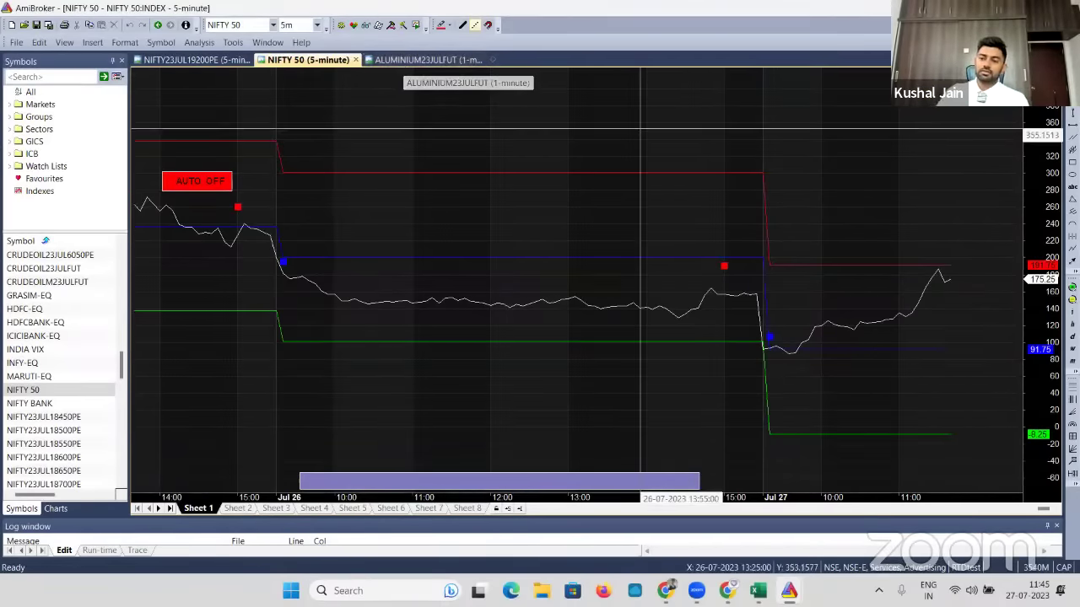
{"action": "key", "text": "minus"}
{"action": "key", "text": "minus"}
{"action": "key", "text": "minus"}
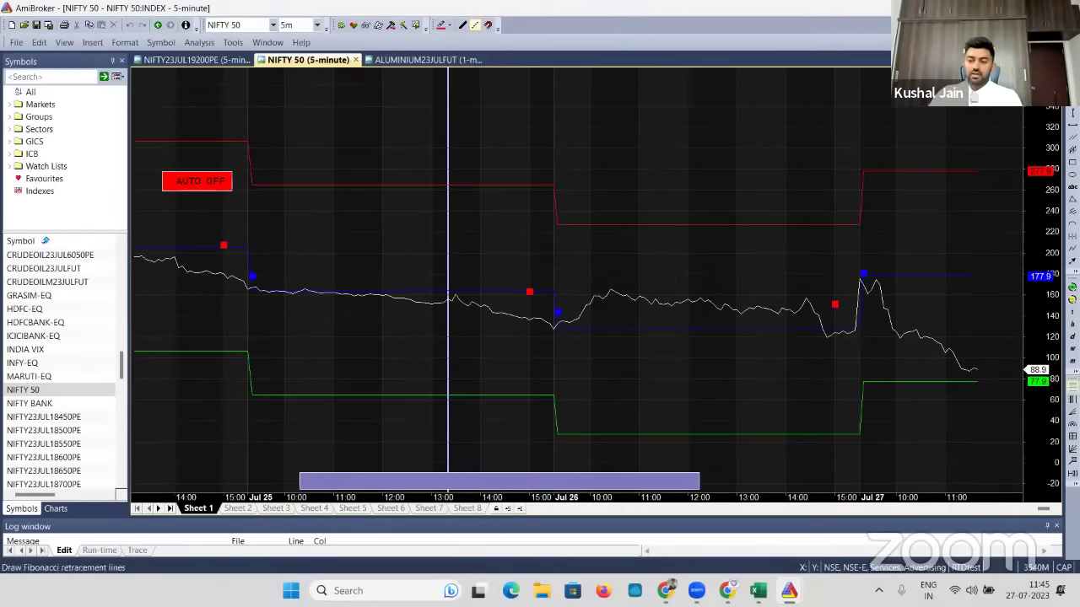
{"action": "left_click_drag", "start_coordinate": [1041, 509], "coordinate": [1029, 508]}
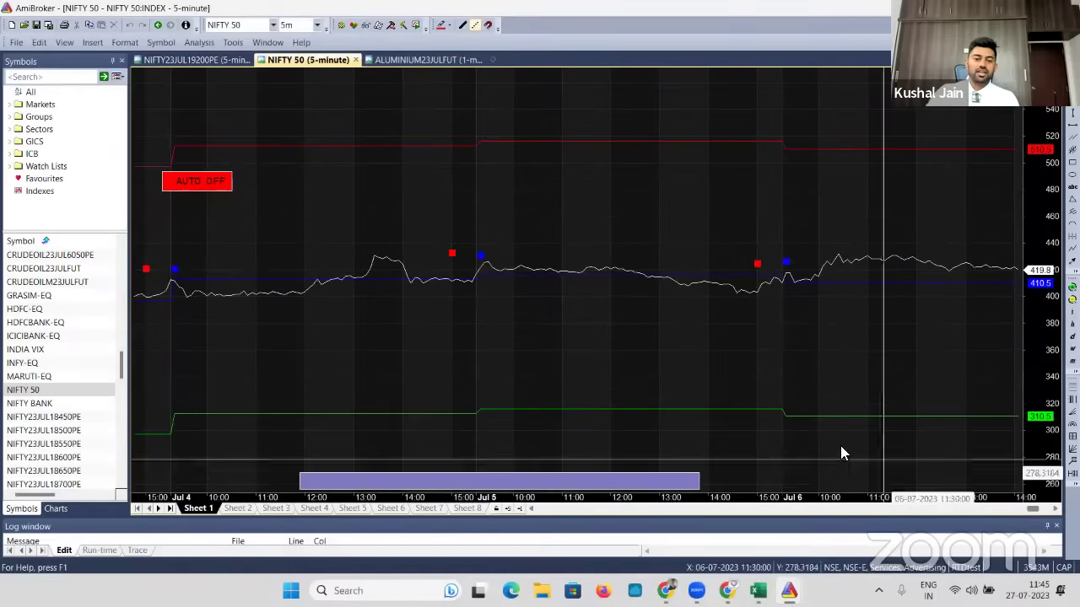
{"action": "left_click", "coordinate": [482, 268]}
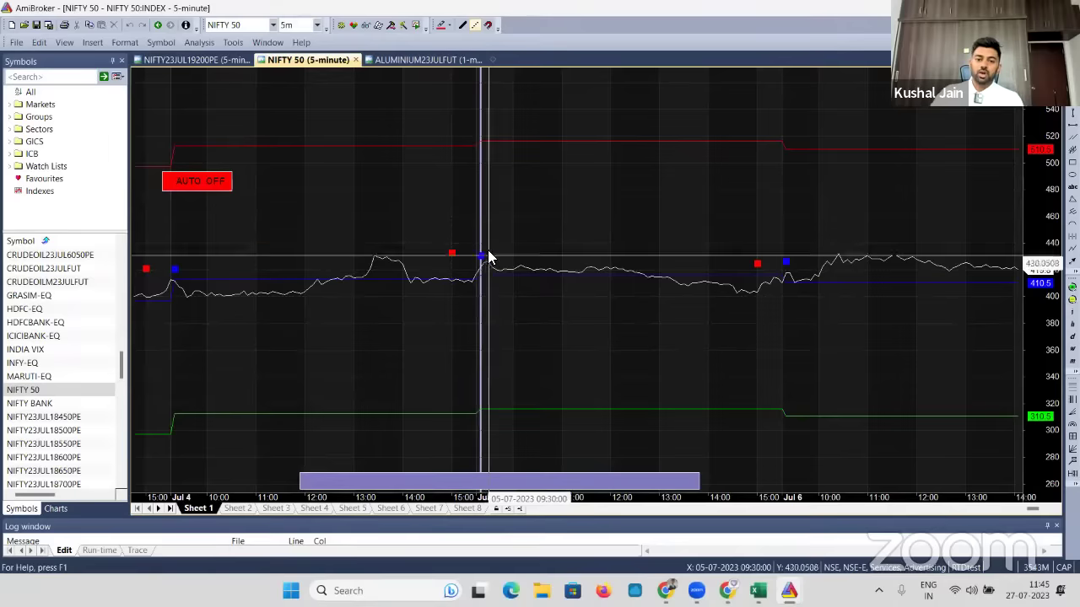
{"action": "mouse_move", "coordinate": [494, 281]}
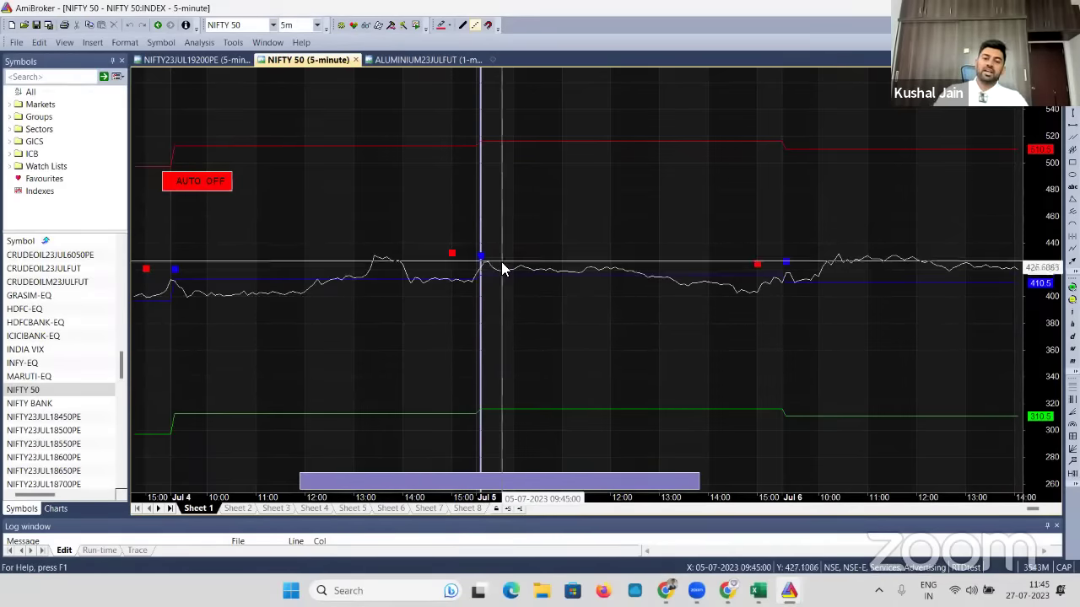
Inspect the straddle and strangle Stoploss rows in the OptionStraddle parameters, then close with OK
{"action": "right_click", "coordinate": [539, 238]}
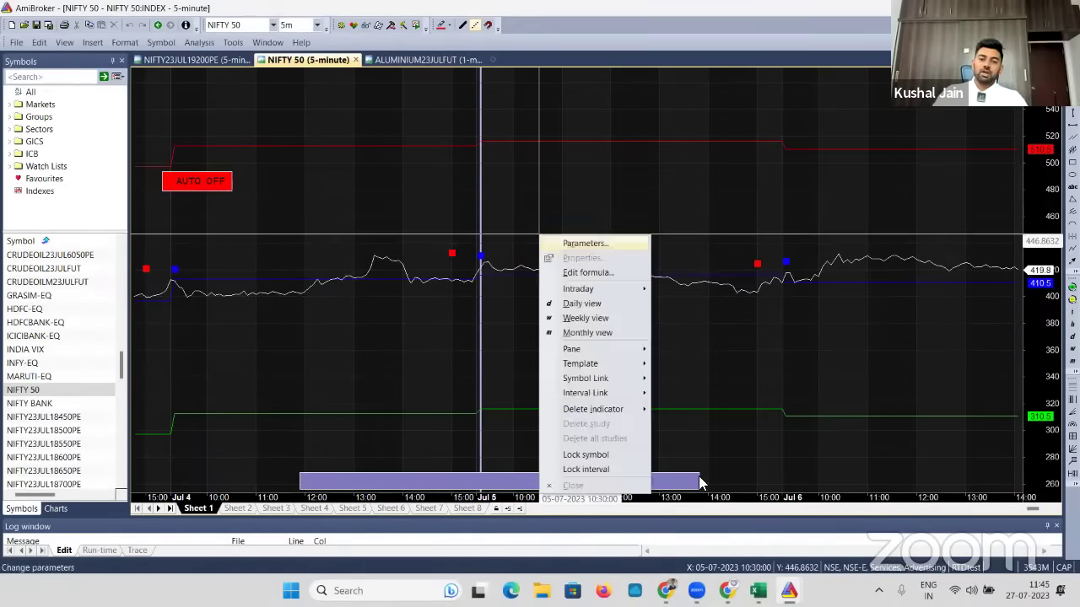
{"action": "key", "text": "Return"}
{"action": "left_click", "coordinate": [478, 168]}
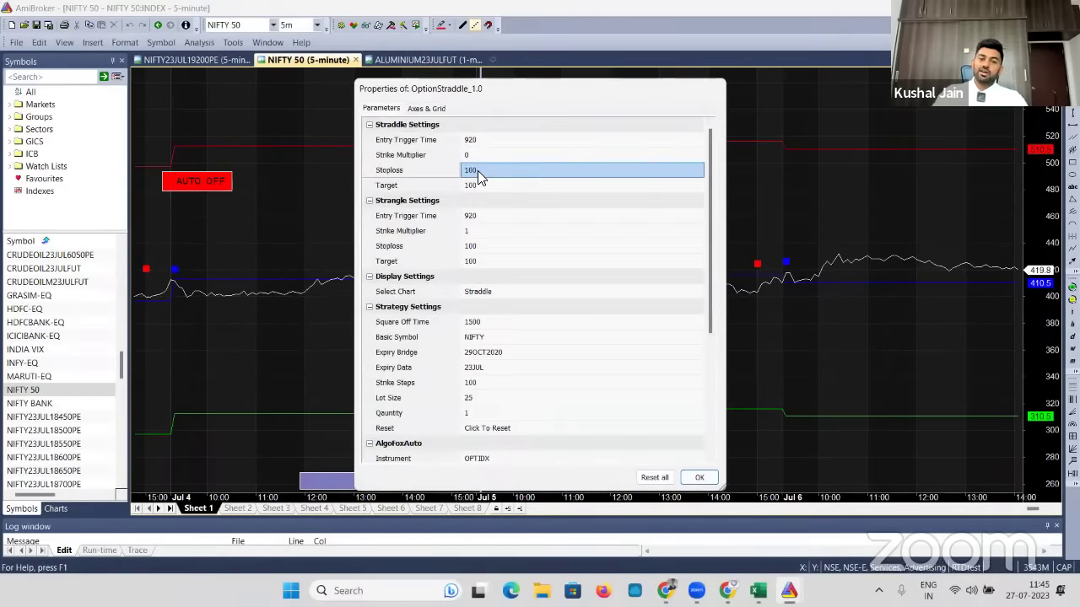
{"action": "left_click", "coordinate": [486, 185]}
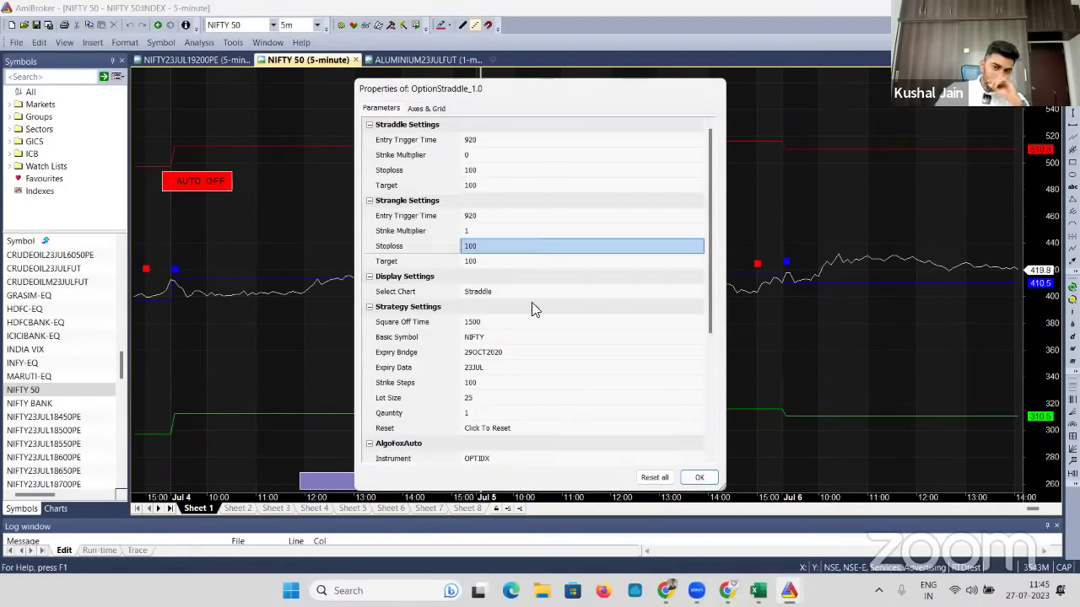
{"action": "left_click", "coordinate": [698, 478]}
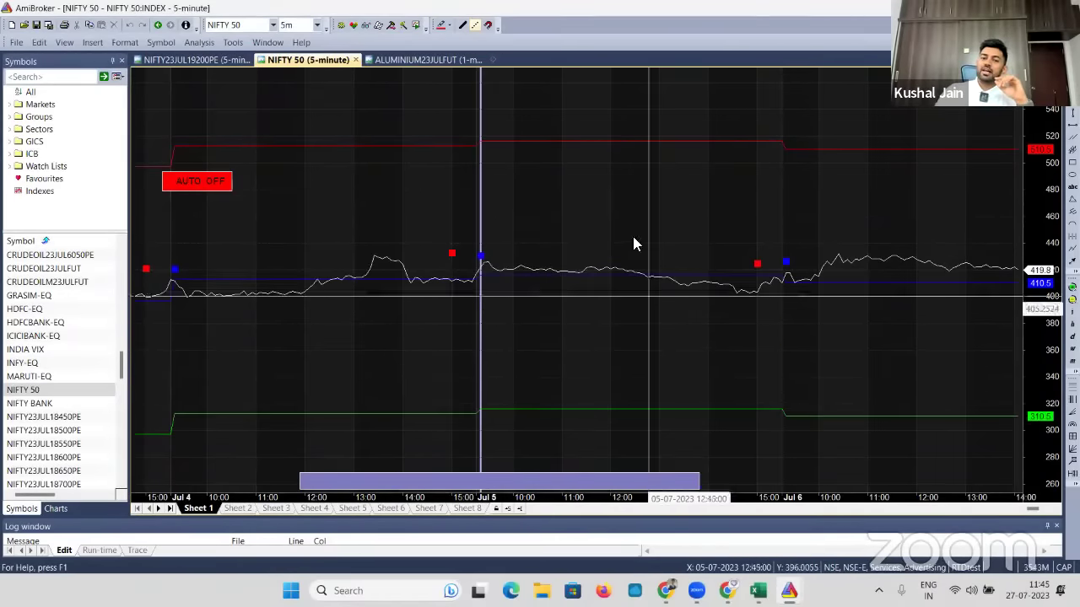
Mark the Jul 5 exit and Jul 6 entry bars, then step forward through Jul 7 toward Jul 10
{"action": "mouse_move", "coordinate": [588, 147]}
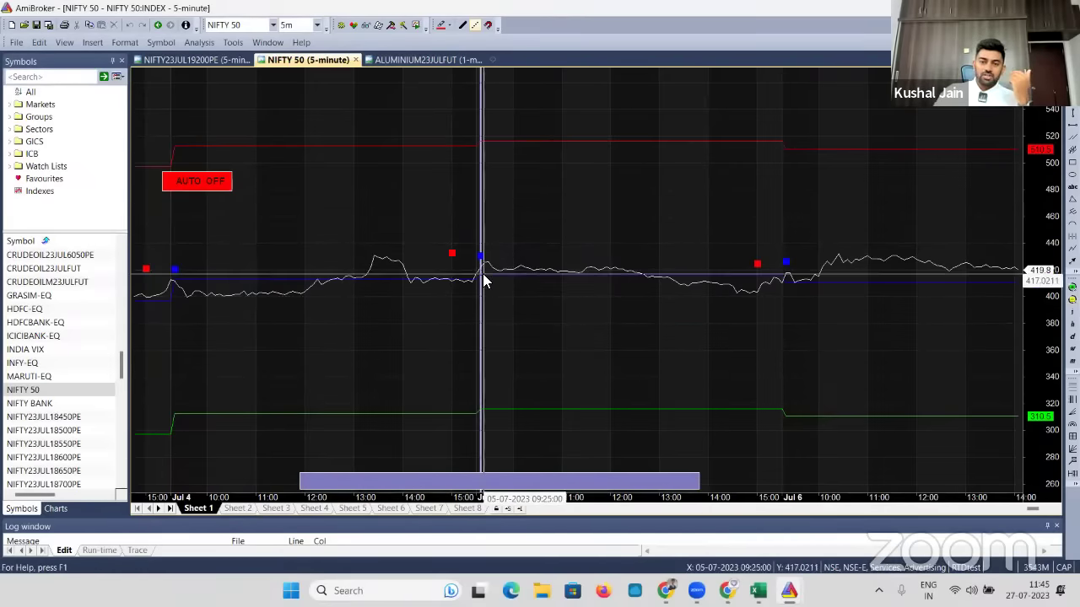
{"action": "left_click", "coordinate": [756, 292]}
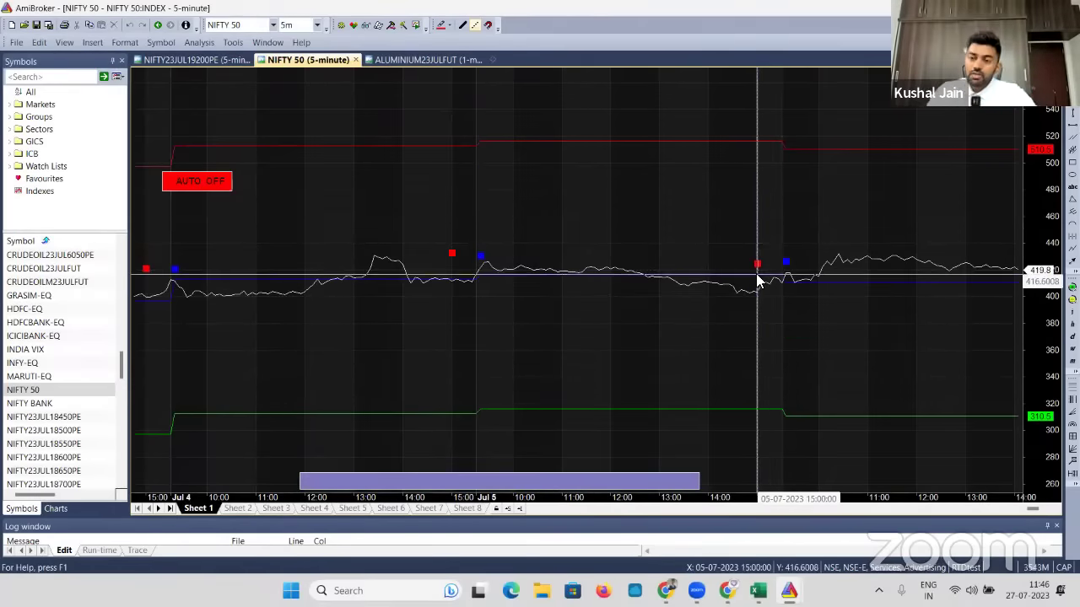
{"action": "mouse_move", "coordinate": [757, 281]}
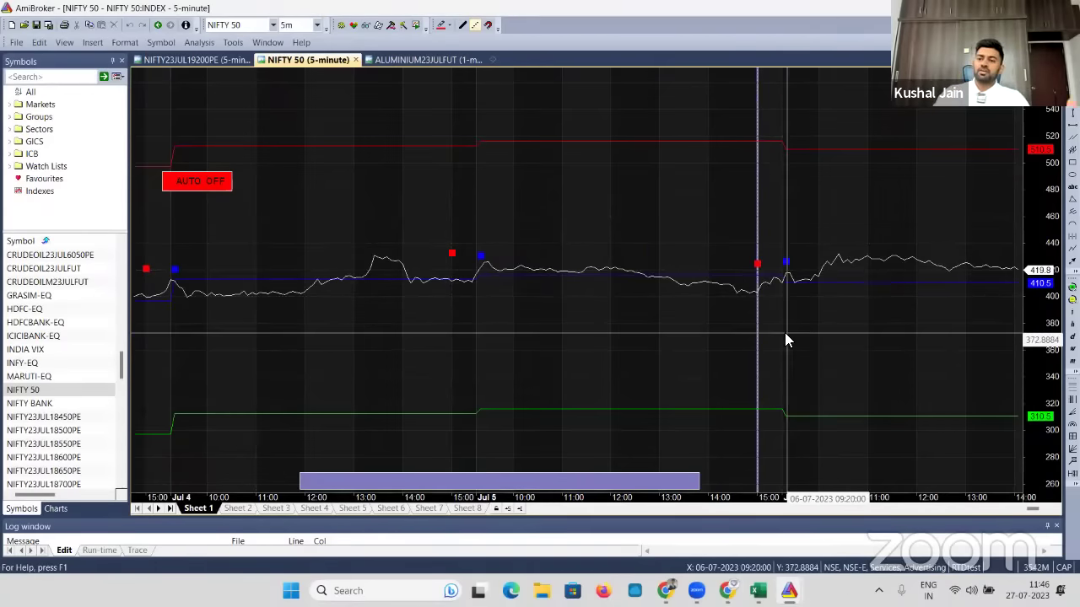
{"action": "mouse_move", "coordinate": [786, 340]}
{"action": "left_click", "coordinate": [785, 285]}
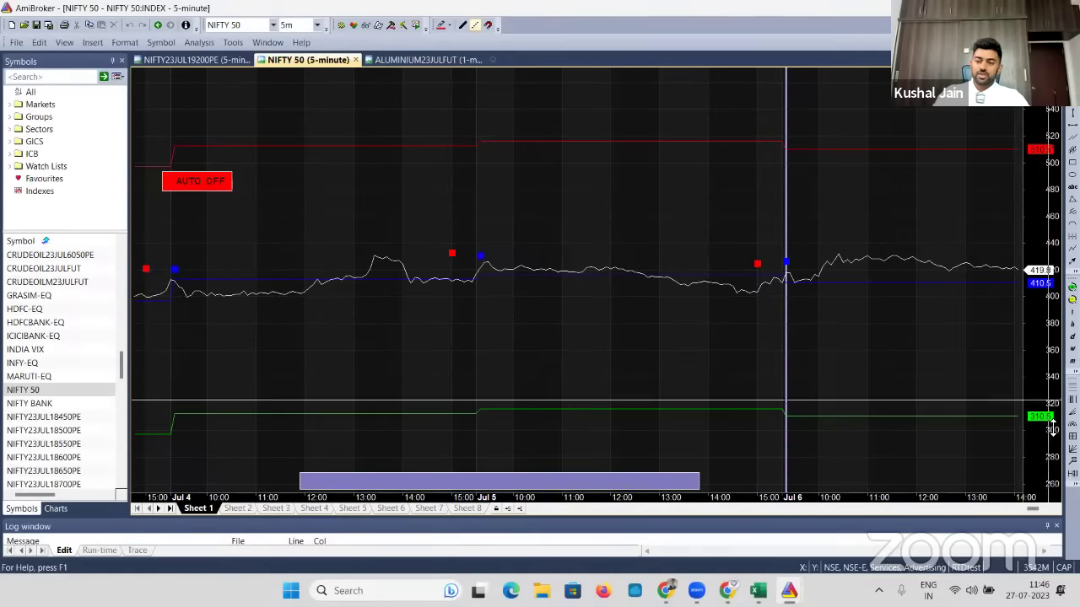
{"action": "key", "text": "Right"}
{"action": "key", "text": "Right"}
{"action": "key", "text": "Right"}
{"action": "key", "text": "Right"}
{"action": "key", "text": "Right"}
{"action": "key", "text": "Right"}
{"action": "key", "text": "Right"}
{"action": "key", "text": "Right"}
{"action": "key", "text": "Right"}
{"action": "key", "text": "Right"}
{"action": "key", "text": "Right"}
{"action": "key", "text": "Right"}
{"action": "key", "text": "Right"}
{"action": "key", "text": "Right"}
{"action": "key", "text": "Right"}
{"action": "key", "text": "Right"}
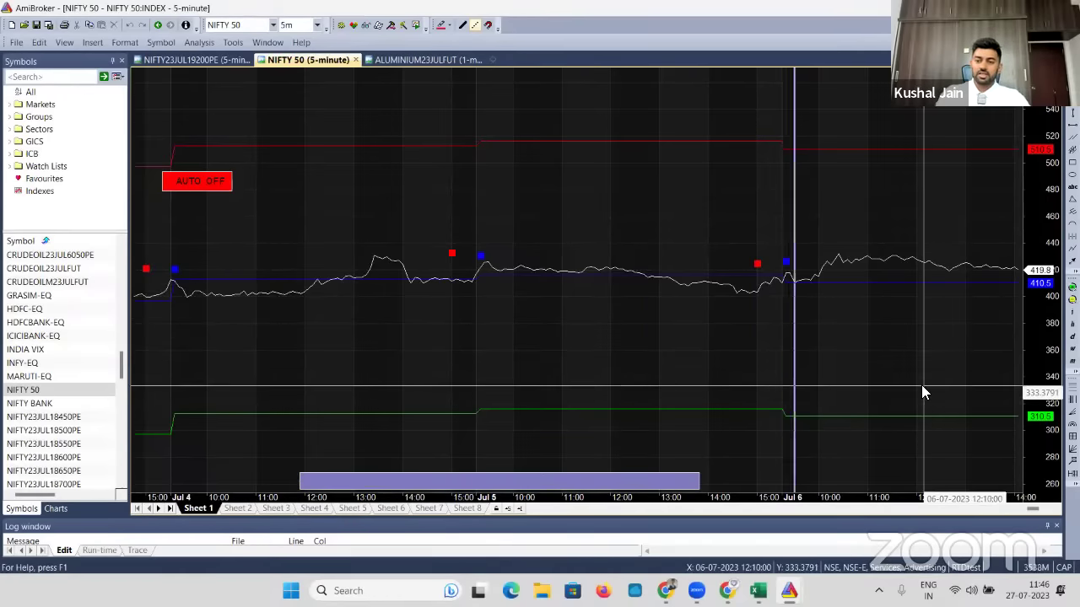
{"action": "key", "text": "Right"}
{"action": "key", "text": "Right"}
{"action": "key", "text": "Right"}
{"action": "key", "text": "Right"}
{"action": "key", "text": "Right"}
{"action": "key", "text": "Right"}
{"action": "key", "text": "Right"}
{"action": "key", "text": "Right"}
{"action": "key", "text": "Right"}
{"action": "key", "text": "Right"}
{"action": "key", "text": "Right"}
{"action": "key", "text": "Right"}
{"action": "key", "text": "Right"}
{"action": "key", "text": "Right"}
{"action": "key", "text": "Right"}
{"action": "key", "text": "Right"}
{"action": "key", "text": "Right"}
{"action": "key", "text": "Right"}
{"action": "key", "text": "Right"}
{"action": "key", "text": "Right"}
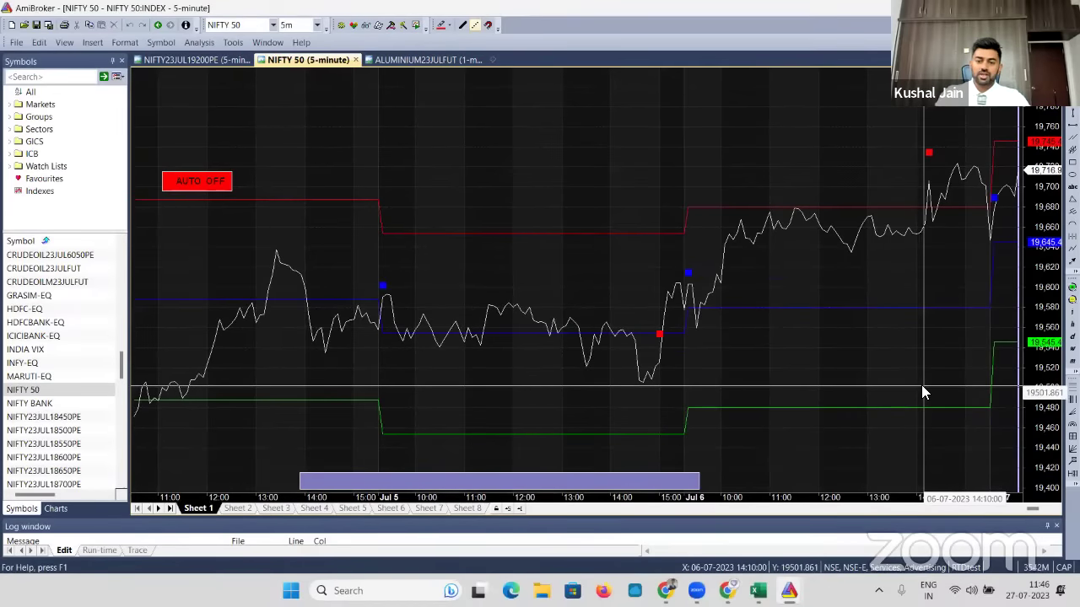
{"action": "left_click", "coordinate": [692, 291]}
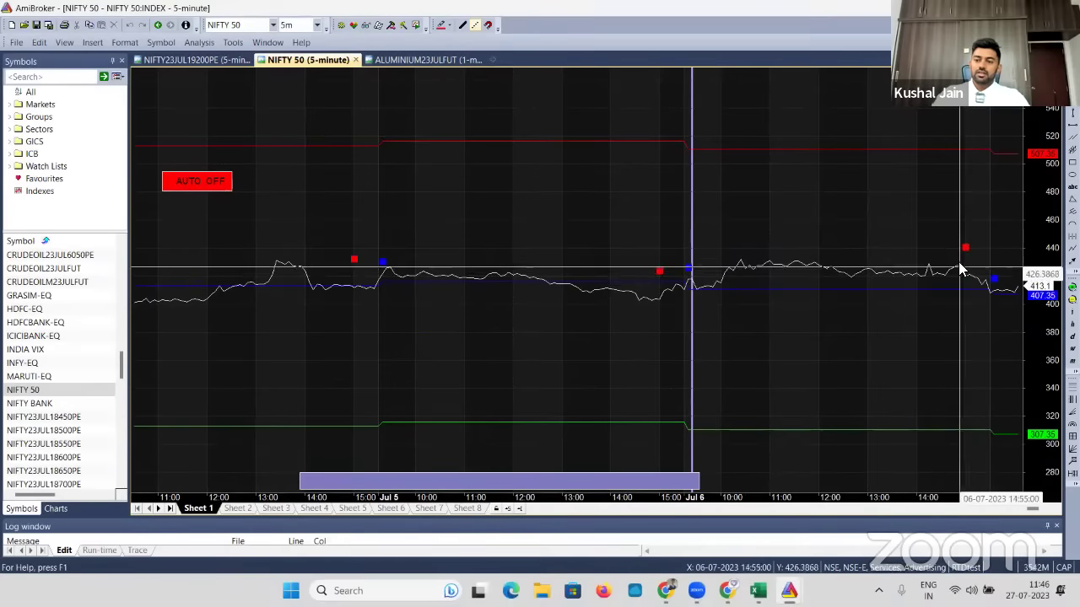
{"action": "mouse_move", "coordinate": [966, 257]}
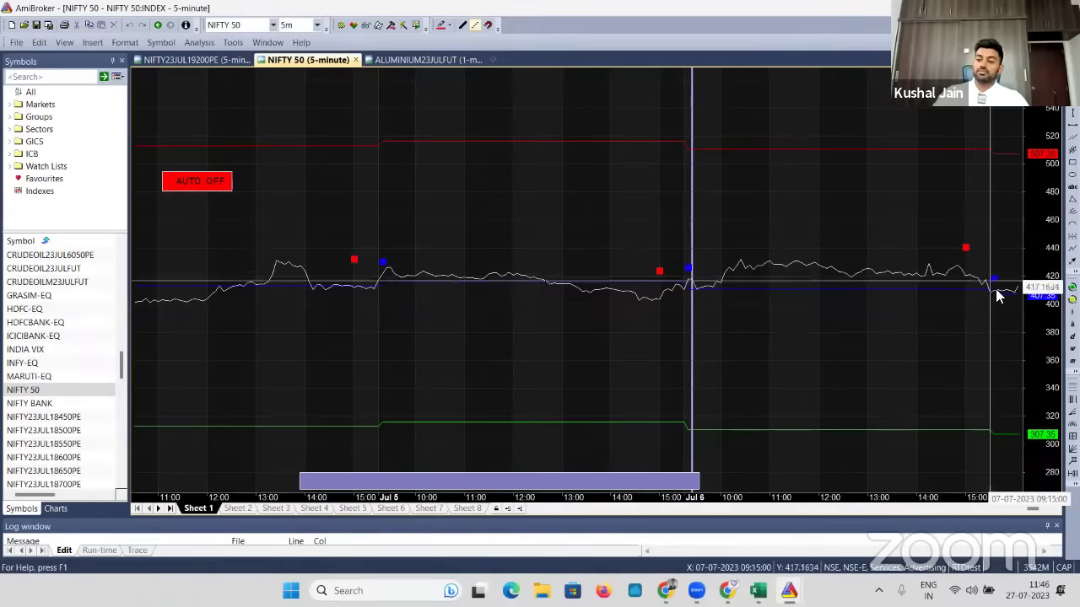
{"action": "left_click", "coordinate": [995, 299]}
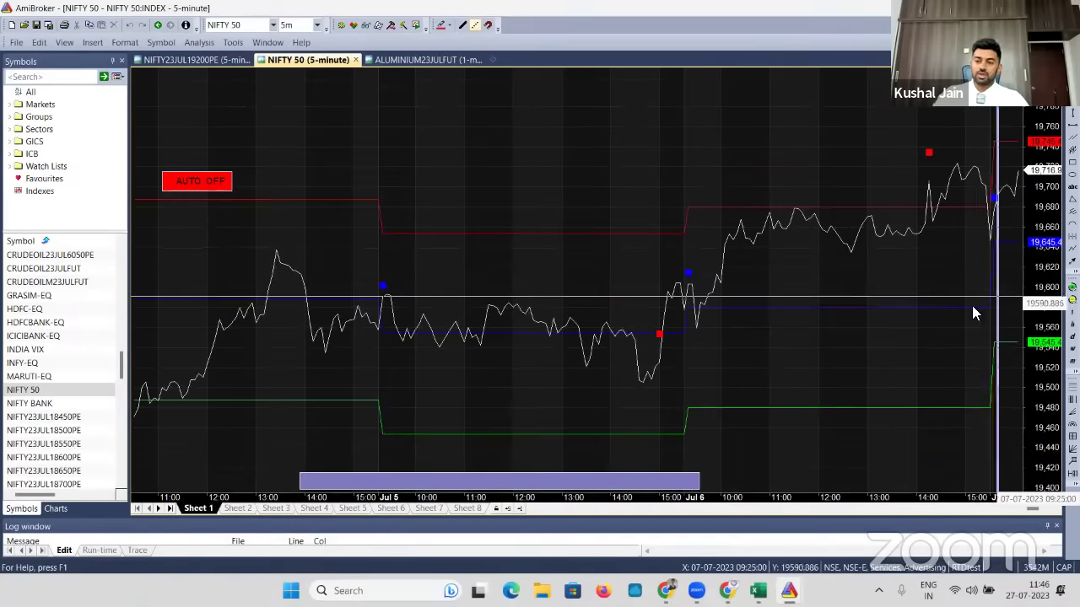
{"action": "key", "text": "Right"}
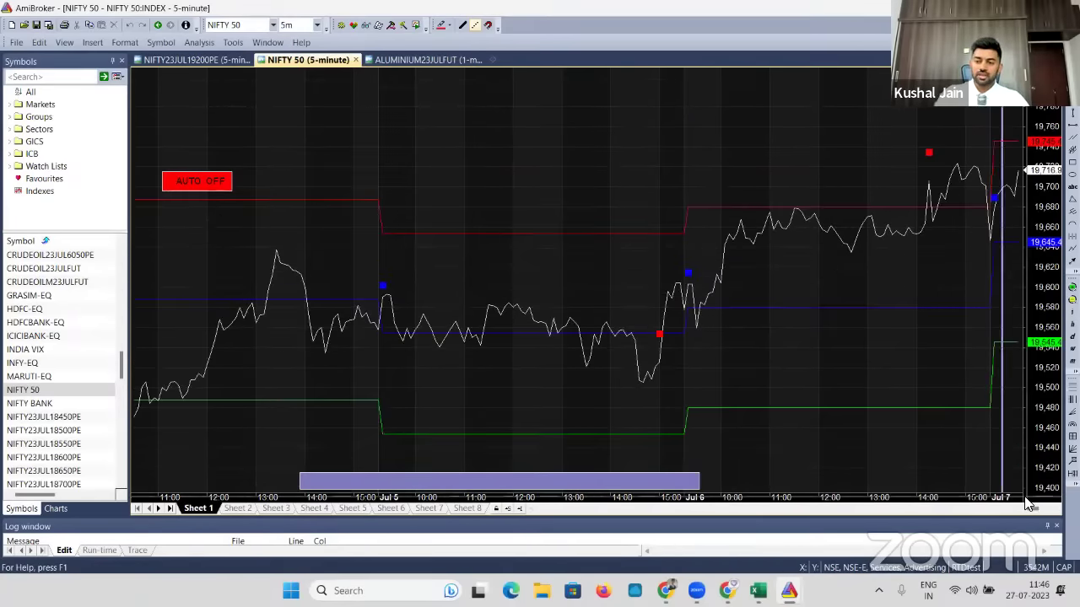
{"action": "key", "text": "Right"}
{"action": "key", "text": "Right"}
{"action": "key", "text": "Right"}
{"action": "key", "text": "Right"}
{"action": "key", "text": "Right"}
{"action": "key", "text": "Right"}
{"action": "key", "text": "Right"}
{"action": "key", "text": "Right"}
{"action": "key", "text": "Right"}
{"action": "key", "text": "Right"}
{"action": "key", "text": "Right"}
{"action": "key", "text": "Right"}
{"action": "key", "text": "Right"}
{"action": "key", "text": "Right"}
{"action": "key", "text": "Right"}
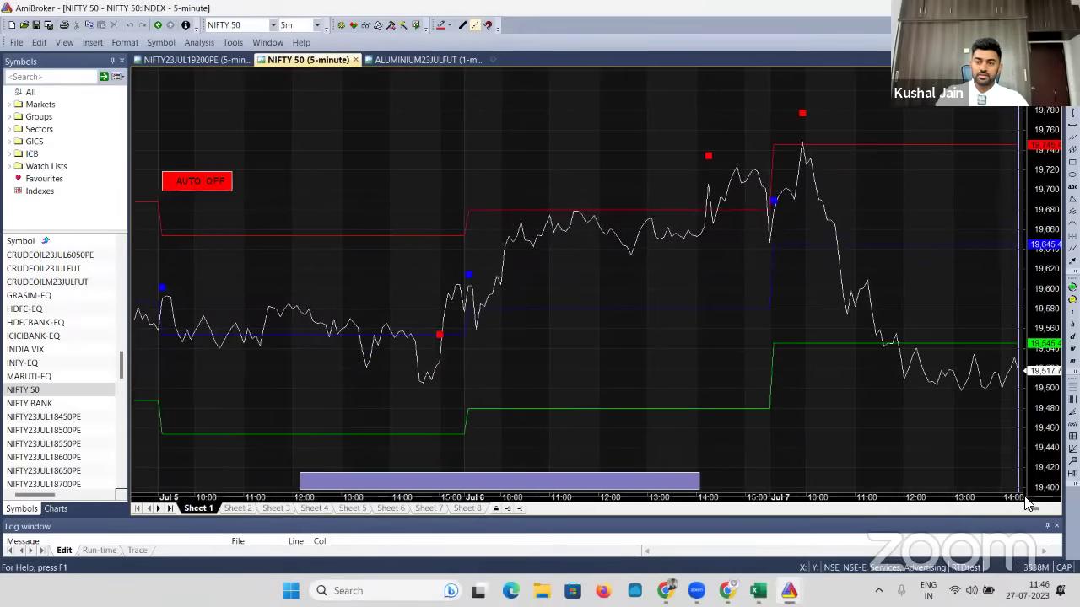
{"action": "key", "text": "Right"}
{"action": "key", "text": "Right"}
{"action": "key", "text": "Right"}
{"action": "key", "text": "Right"}
{"action": "key", "text": "Right"}
{"action": "key", "text": "Right"}
{"action": "key", "text": "Right"}
{"action": "key", "text": "Right"}
{"action": "key", "text": "Right"}
{"action": "key", "text": "Right"}
{"action": "key", "text": "Right"}
{"action": "key", "text": "Right"}
{"action": "key", "text": "Right"}
{"action": "key", "text": "Right"}
{"action": "key", "text": "Right"}
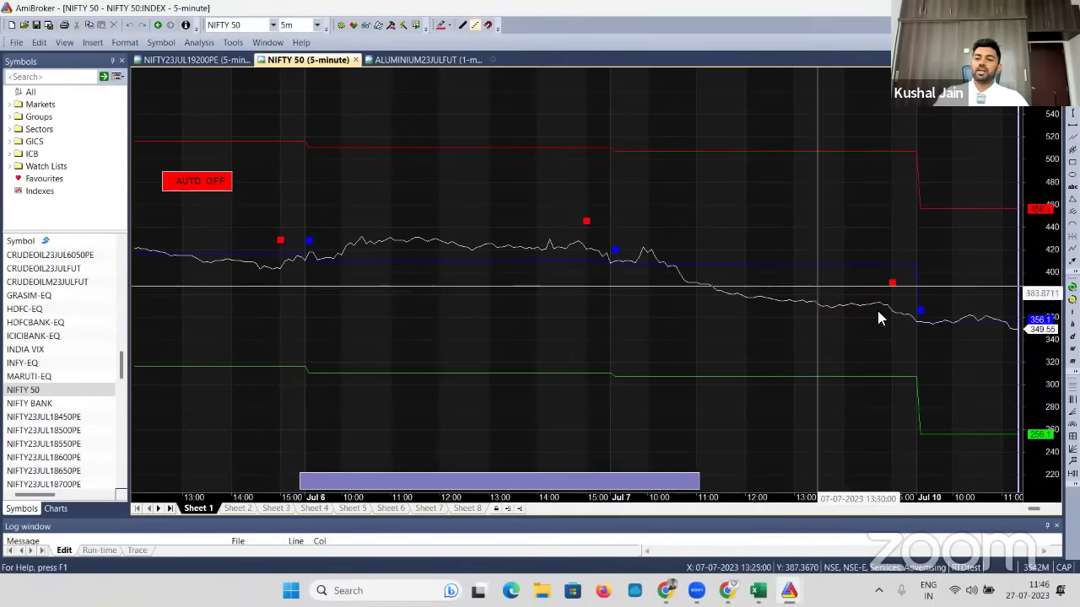
Scroll the NIFTY 50 straddle chart forward through the Jul 13 sessions
{"action": "scroll", "coordinate": [918, 331], "scroll_direction": "down", "scroll_amount": 3}
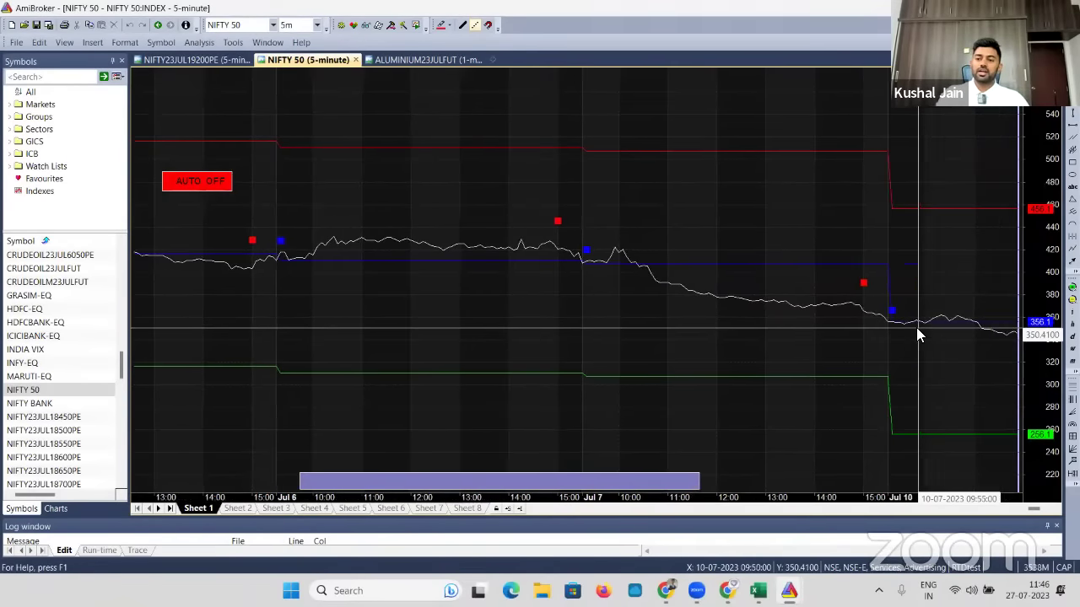
{"action": "scroll", "coordinate": [918, 331], "scroll_direction": "down", "scroll_amount": 3}
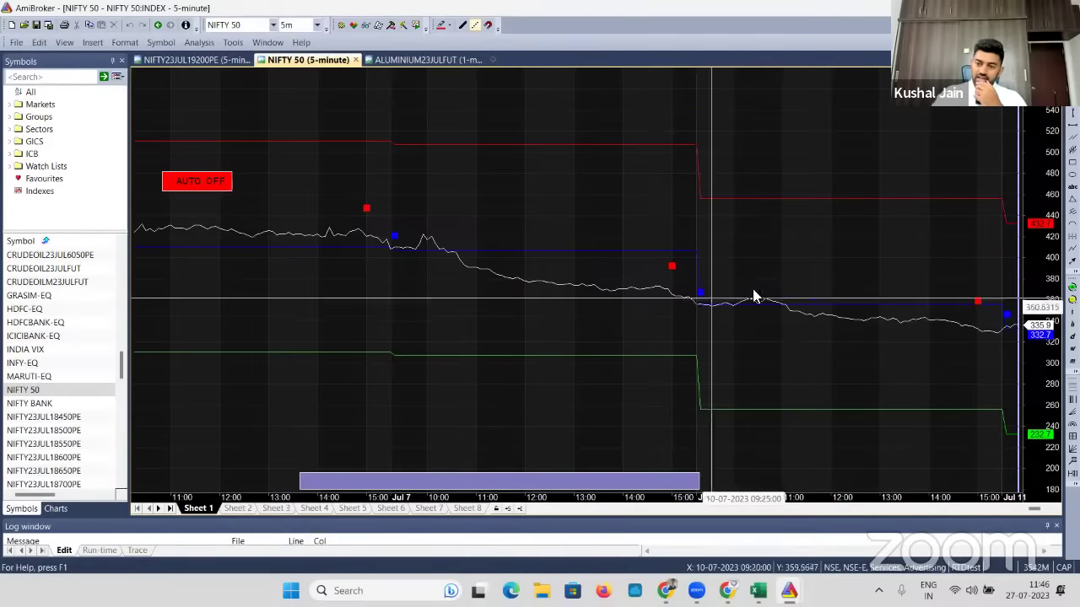
{"action": "mouse_move", "coordinate": [973, 329]}
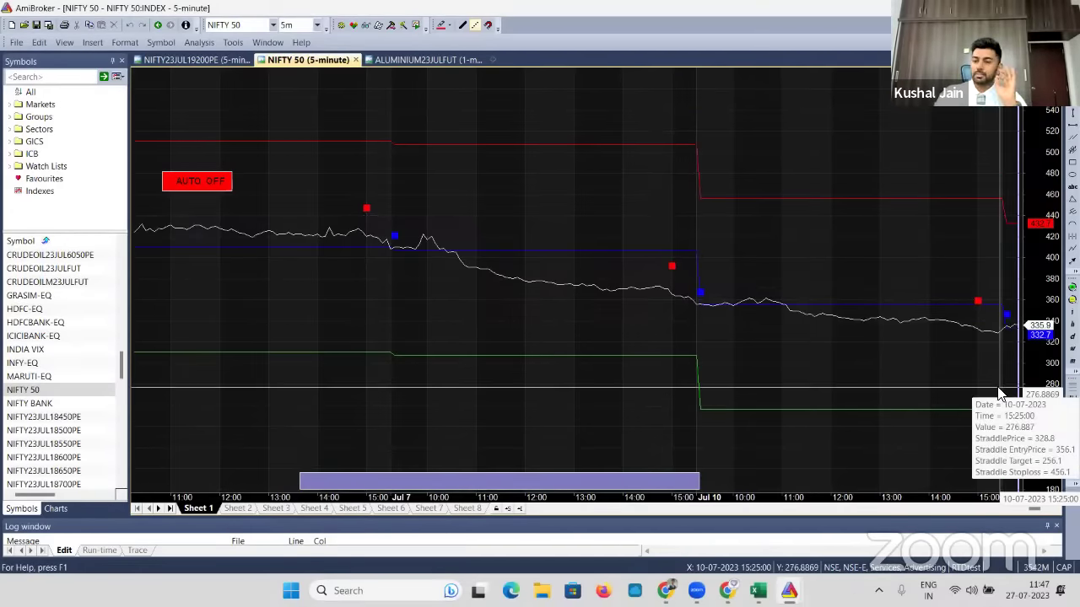
{"action": "scroll", "coordinate": [998, 393], "scroll_direction": "down", "scroll_amount": 5}
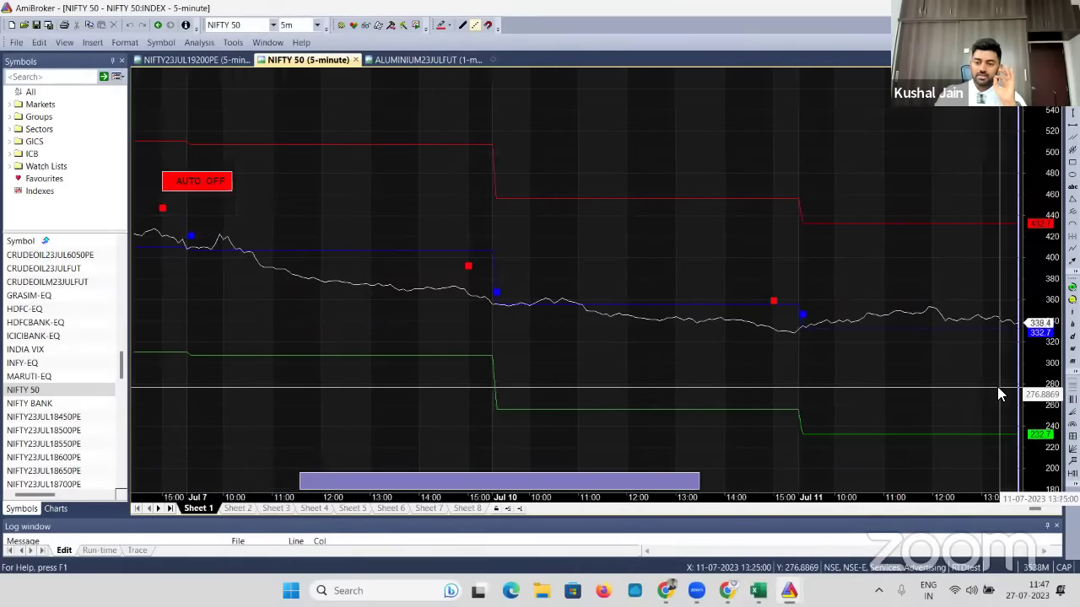
{"action": "scroll", "coordinate": [997, 394], "scroll_direction": "down", "scroll_amount": 3}
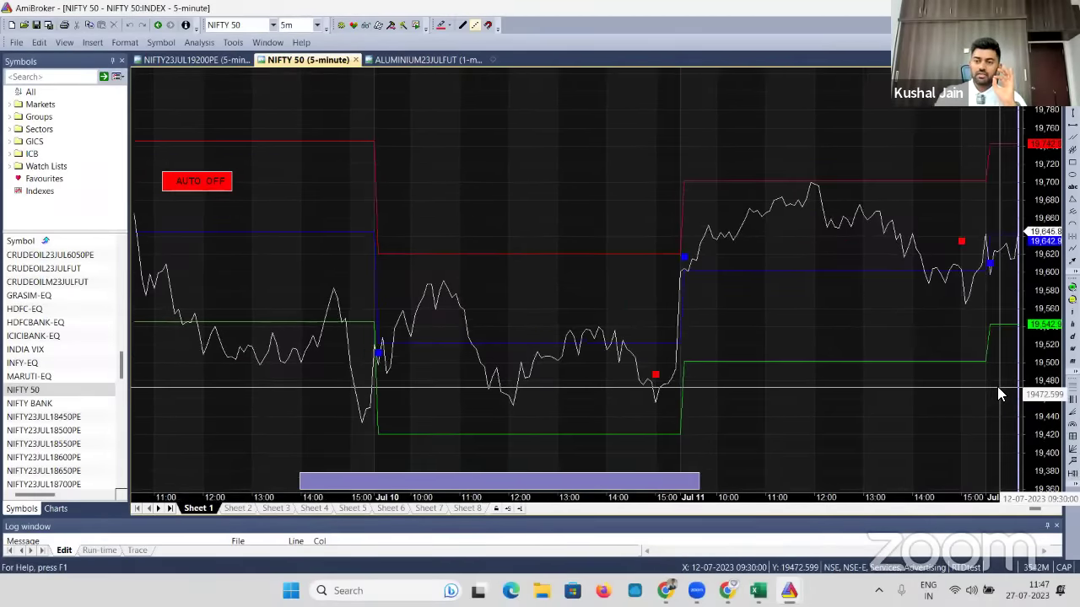
{"action": "scroll", "coordinate": [997, 393], "scroll_direction": "down", "scroll_amount": 3}
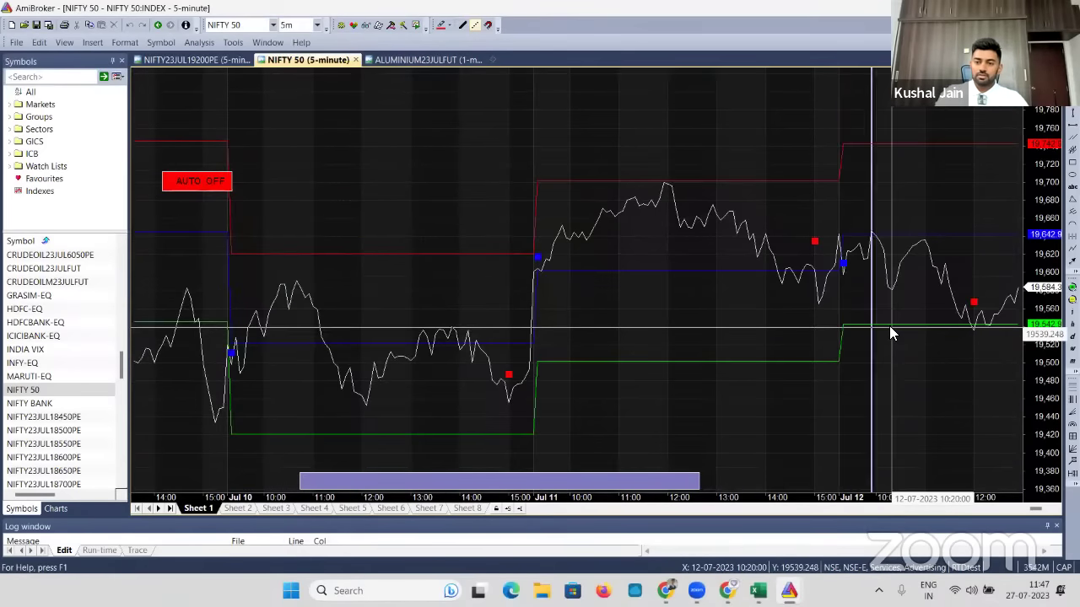
{"action": "key", "text": "Right"}
{"action": "key", "text": "Right"}
{"action": "key", "text": "Right"}
{"action": "key", "text": "Right"}
{"action": "key", "text": "Right"}
{"action": "key", "text": "Right"}
{"action": "key", "text": "Right"}
{"action": "key", "text": "Right"}
{"action": "key", "text": "Right"}
{"action": "key", "text": "Right"}
{"action": "key", "text": "Right"}
{"action": "key", "text": "Right"}
{"action": "key", "text": "Right"}
{"action": "key", "text": "Right"}
{"action": "key", "text": "Right"}
{"action": "key", "text": "Right"}
{"action": "key", "text": "Right"}
{"action": "key", "text": "Right"}
{"action": "key", "text": "Right"}
{"action": "key", "text": "Right"}
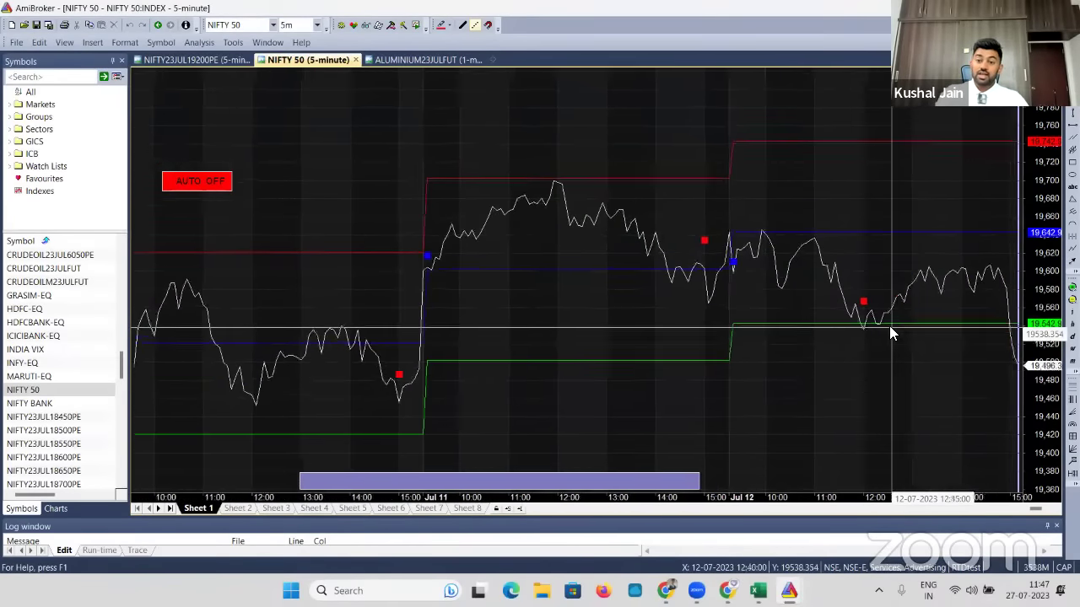
{"action": "key", "text": "Right"}
{"action": "key", "text": "Right"}
{"action": "key", "text": "Right"}
{"action": "key", "text": "Right"}
{"action": "key", "text": "Right"}
{"action": "key", "text": "Right"}
{"action": "key", "text": "Right"}
{"action": "key", "text": "Right"}
{"action": "key", "text": "Right"}
{"action": "key", "text": "Right"}
{"action": "key", "text": "Right"}
{"action": "key", "text": "Right"}
{"action": "key", "text": "Right"}
{"action": "key", "text": "Right"}
{"action": "key", "text": "Right"}
{"action": "key", "text": "Right"}
{"action": "key", "text": "Right"}
{"action": "key", "text": "Right"}
{"action": "key", "text": "Right"}
{"action": "key", "text": "Right"}
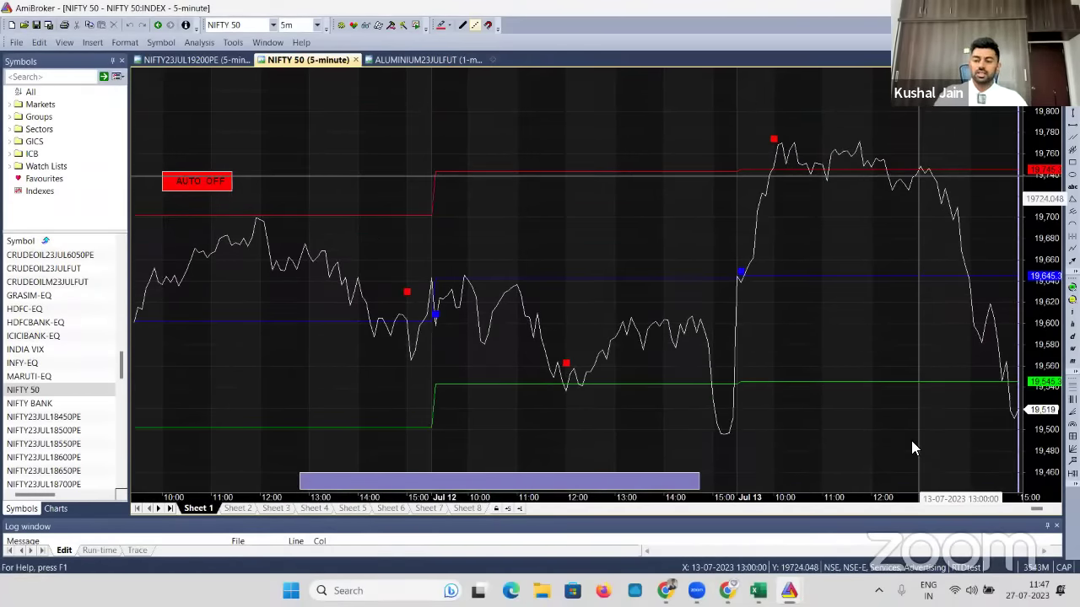
{"action": "scroll", "coordinate": [911, 447], "scroll_direction": "down", "scroll_amount": 5}
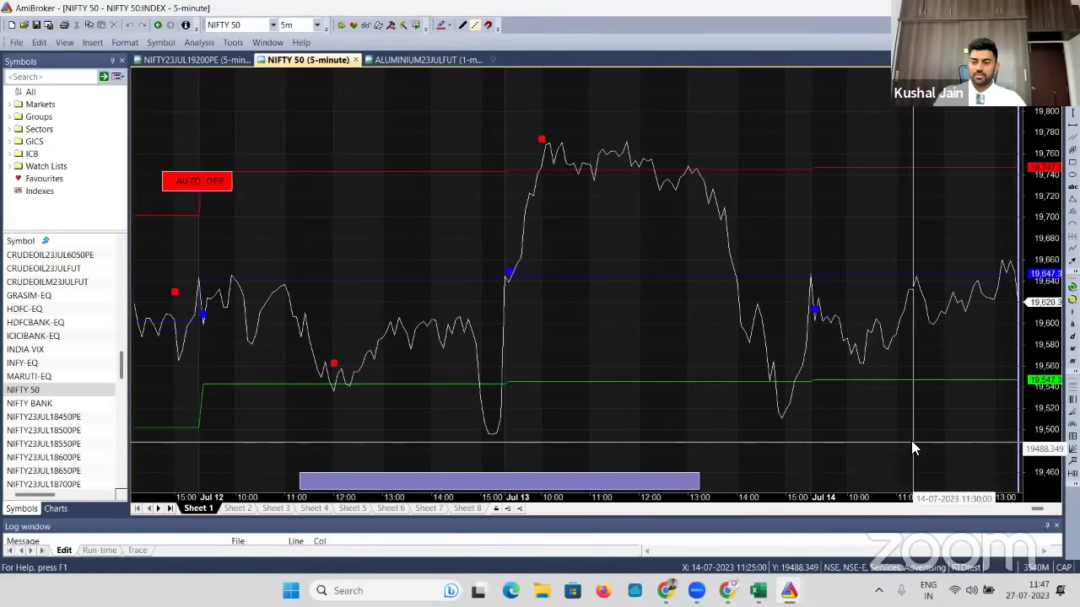
{"action": "scroll", "coordinate": [911, 447], "scroll_direction": "down", "scroll_amount": 4}
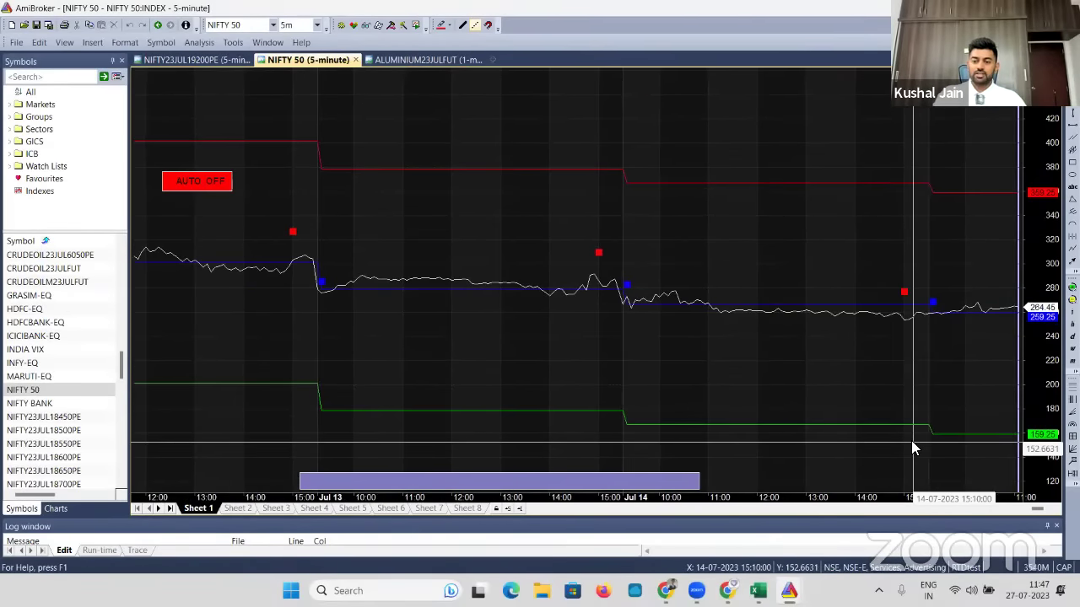
{"action": "scroll", "coordinate": [911, 447], "scroll_direction": "down", "scroll_amount": 2}
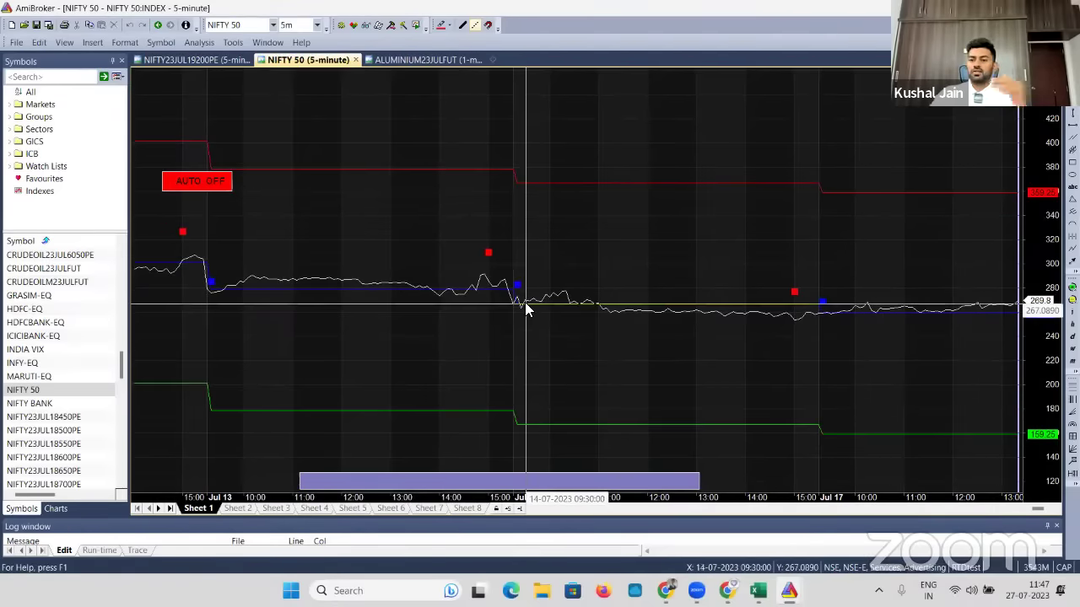
Keep scrolling the chart forward through the following sessions toward Jul 20
{"action": "mouse_move", "coordinate": [517, 312]}
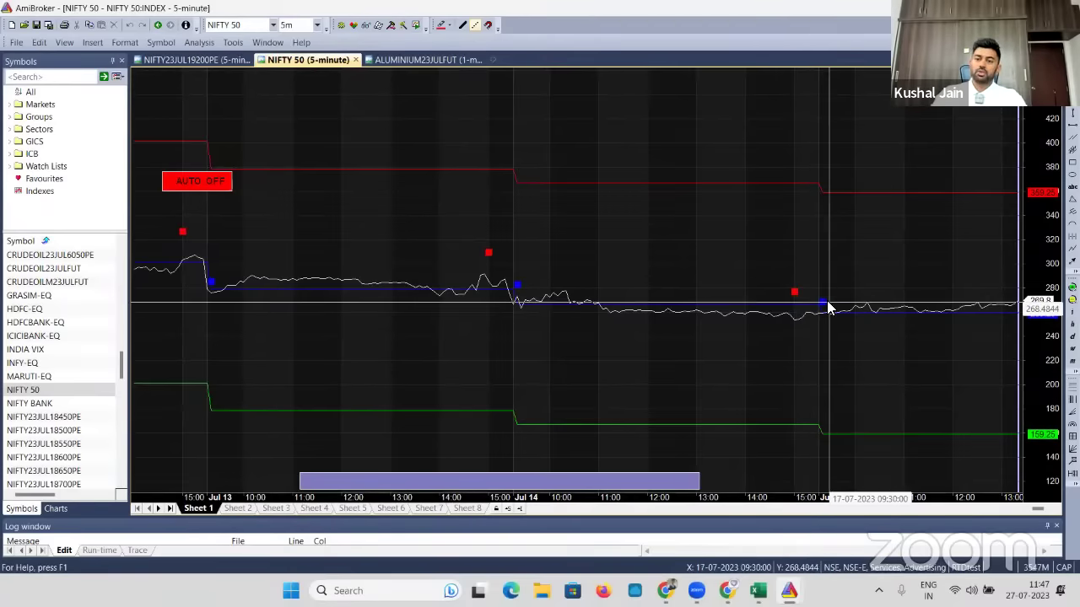
{"action": "mouse_move", "coordinate": [904, 386]}
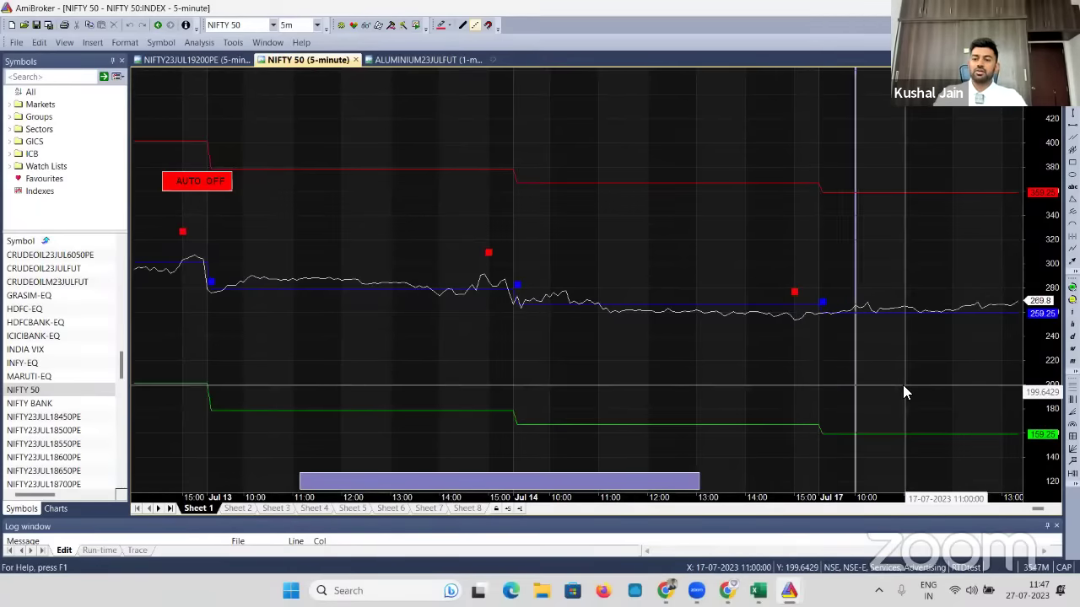
{"action": "scroll", "coordinate": [903, 385], "scroll_direction": "down", "scroll_amount": 3}
{"action": "scroll", "coordinate": [903, 385], "scroll_direction": "down", "scroll_amount": 3}
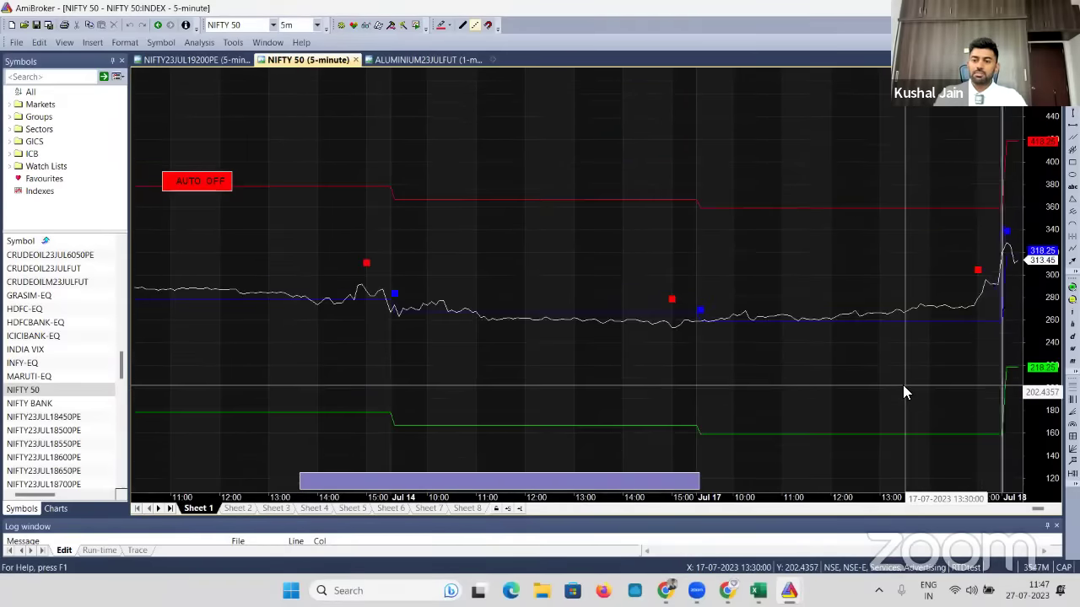
{"action": "scroll", "coordinate": [903, 391], "scroll_direction": "down", "scroll_amount": 1}
{"action": "scroll", "coordinate": [903, 392], "scroll_direction": "down", "scroll_amount": 8}
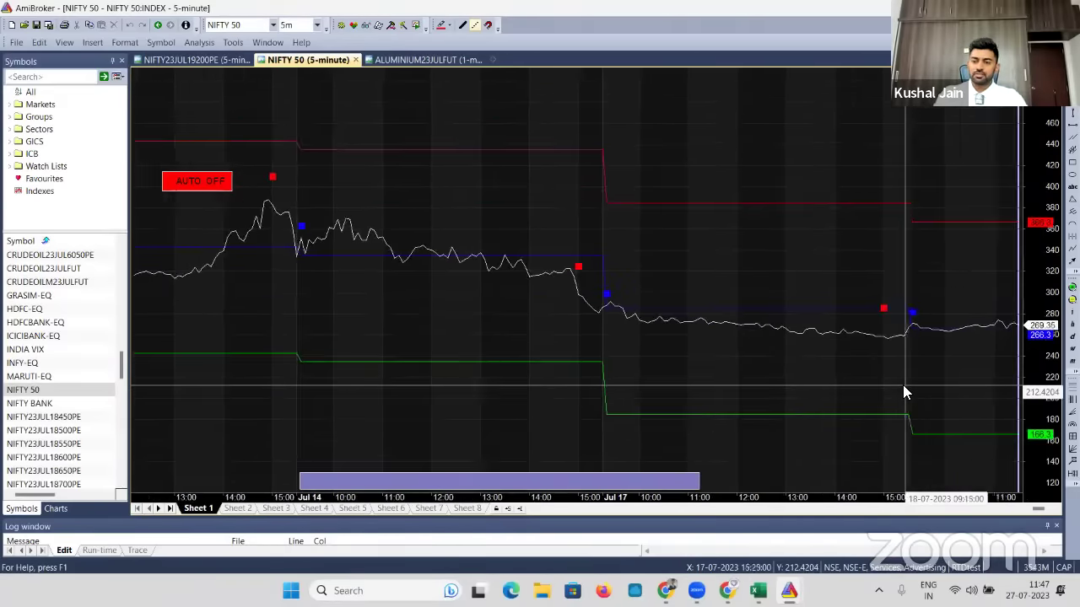
{"action": "scroll", "coordinate": [904, 391], "scroll_direction": "down", "scroll_amount": 6}
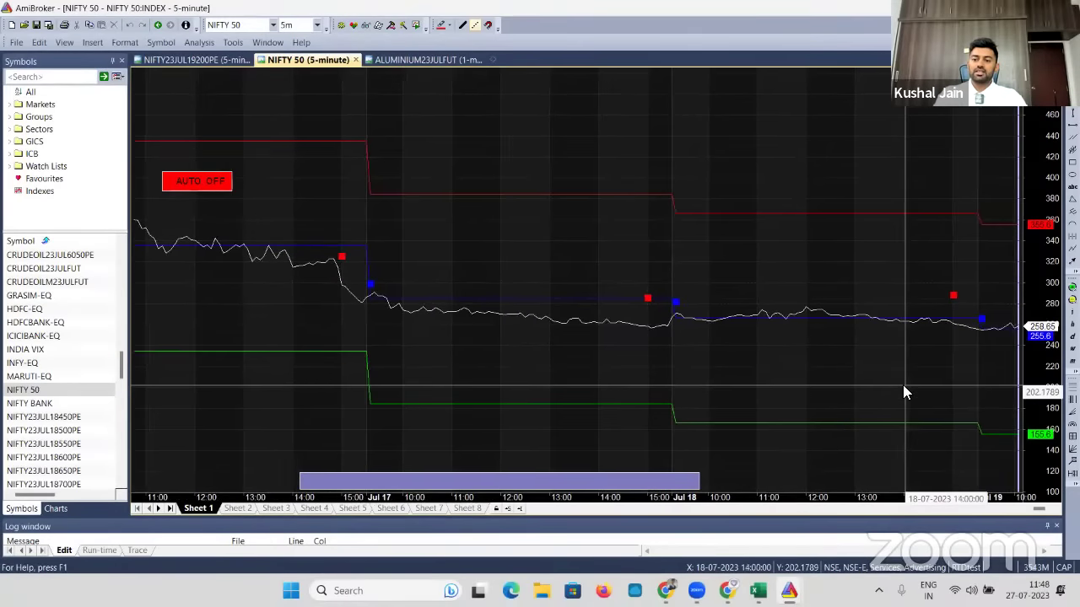
{"action": "scroll", "coordinate": [904, 391], "scroll_direction": "down", "scroll_amount": 5}
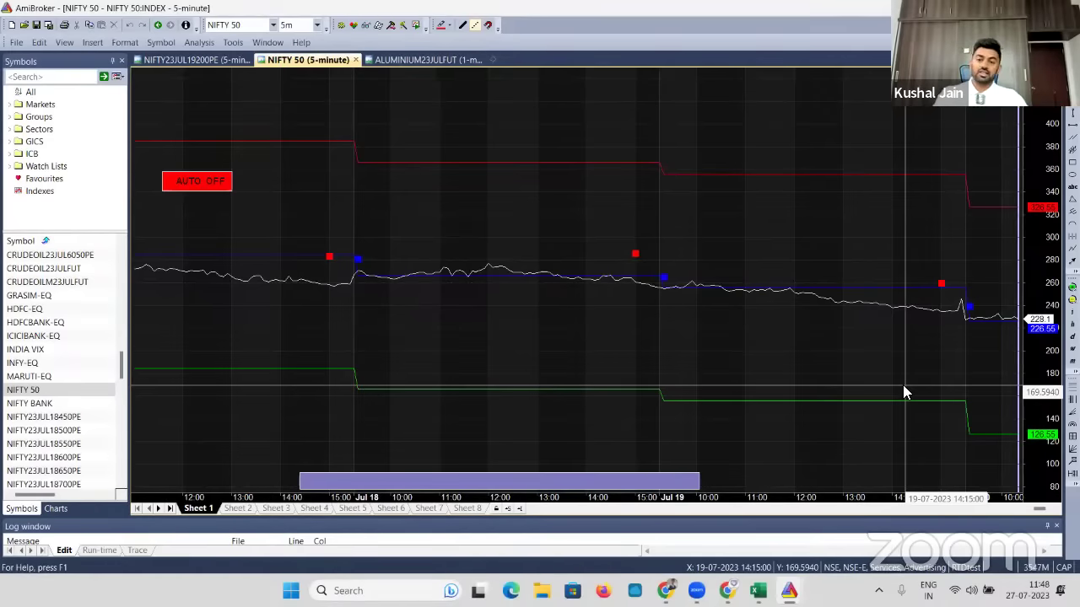
{"action": "scroll", "coordinate": [903, 391], "scroll_direction": "down", "scroll_amount": 4}
{"action": "scroll", "coordinate": [903, 391], "scroll_direction": "down", "scroll_amount": 7}
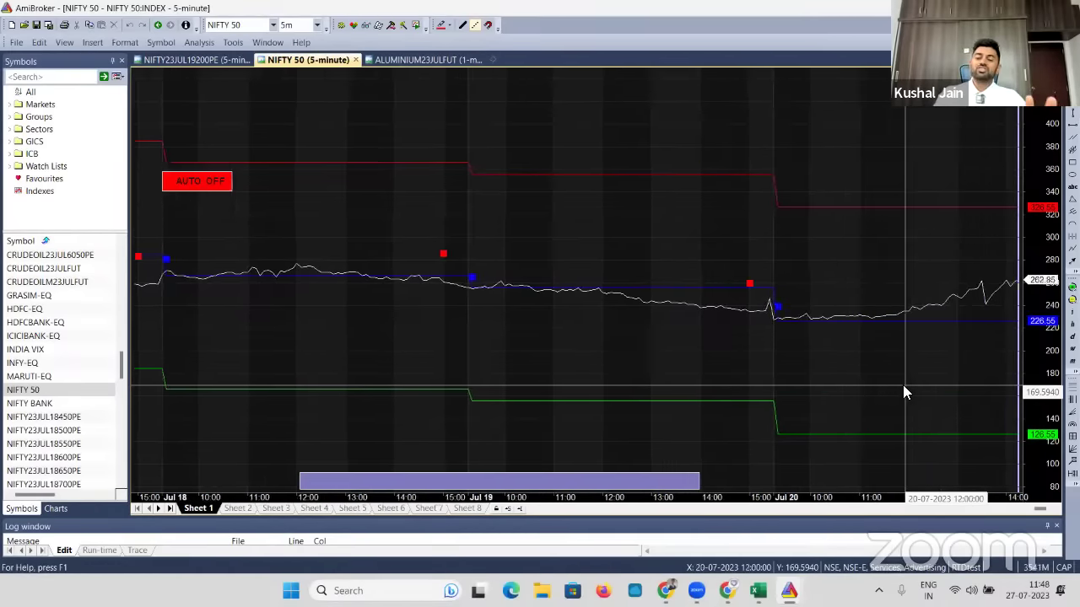
{"action": "scroll", "coordinate": [903, 392], "scroll_direction": "down", "scroll_amount": 1}
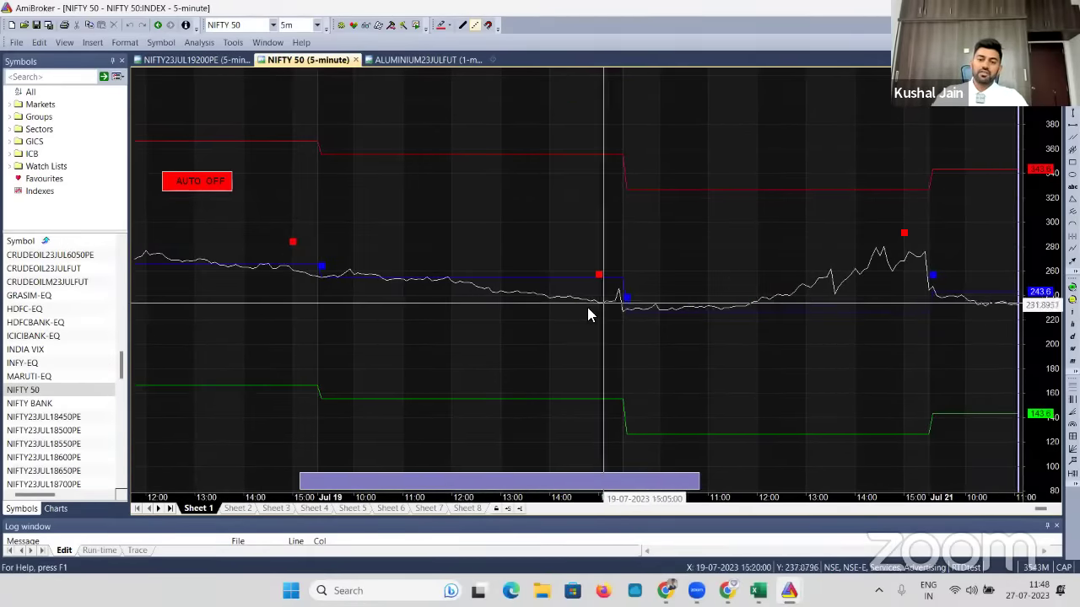
{"action": "mouse_move", "coordinate": [629, 303]}
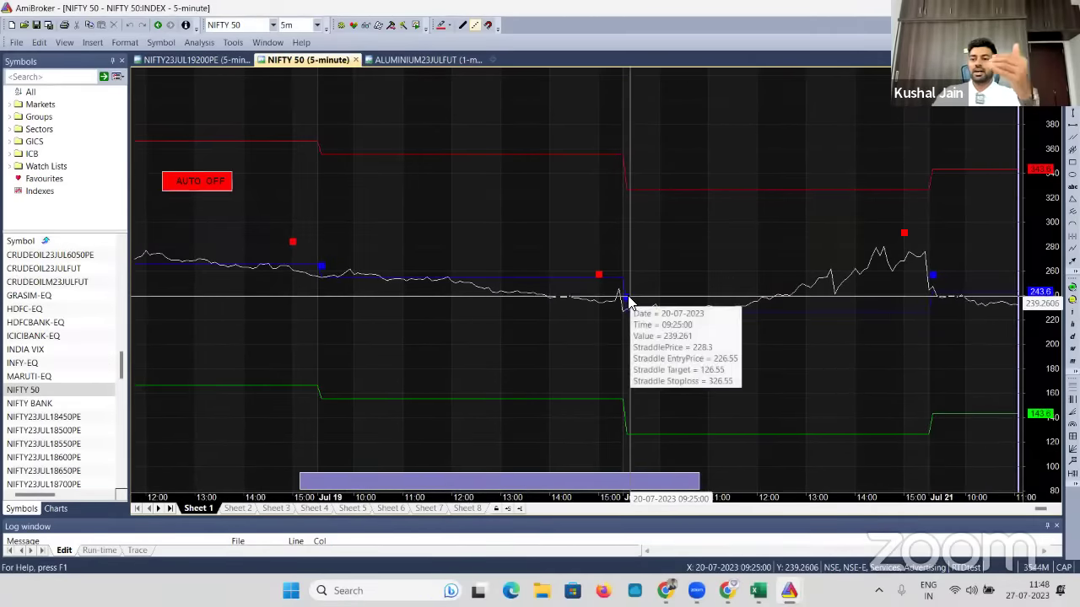
Select the Jul 20 peak bar, step a few bars on, then jump to the latest Jul 25–27 bars
{"action": "left_click", "coordinate": [905, 245]}
{"action": "key", "text": "Right"}
{"action": "key", "text": "Right"}
{"action": "key", "text": "Right"}
{"action": "key", "text": "Right"}
{"action": "key", "text": "Right"}
{"action": "key", "text": "Right"}
{"action": "key", "text": "Right"}
{"action": "key", "text": "Right"}
{"action": "key", "text": "Right"}
{"action": "key", "text": "Right"}
{"action": "key", "text": "Right"}
{"action": "key", "text": "Right"}
{"action": "key", "text": "Right"}
{"action": "key", "text": "Right"}
{"action": "key", "text": "Right"}
{"action": "key", "text": "Right"}
{"action": "key", "text": "Right"}
{"action": "key", "text": "Right"}
{"action": "key", "text": "Right"}
{"action": "key", "text": "Right"}
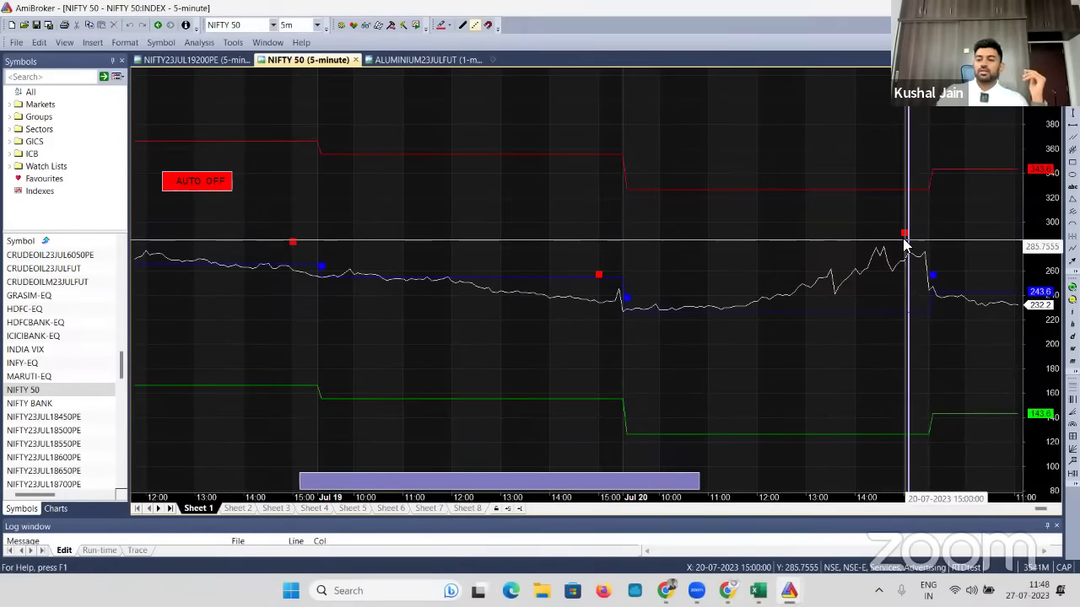
{"action": "key", "text": "Right"}
{"action": "key", "text": "Right"}
{"action": "key", "text": "Right"}
{"action": "key", "text": "Right"}
{"action": "key", "text": "Right"}
{"action": "key", "text": "Right"}
{"action": "key", "text": "Right"}
{"action": "key", "text": "Right"}
{"action": "key", "text": "Right"}
{"action": "key", "text": "Right"}
{"action": "key", "text": "Right"}
{"action": "key", "text": "Right"}
{"action": "key", "text": "Right"}
{"action": "key", "text": "Right"}
{"action": "key", "text": "Right"}
{"action": "key", "text": "Right"}
{"action": "key", "text": "Right"}
{"action": "key", "text": "Right"}
{"action": "key", "text": "Right"}
{"action": "key", "text": "Right"}
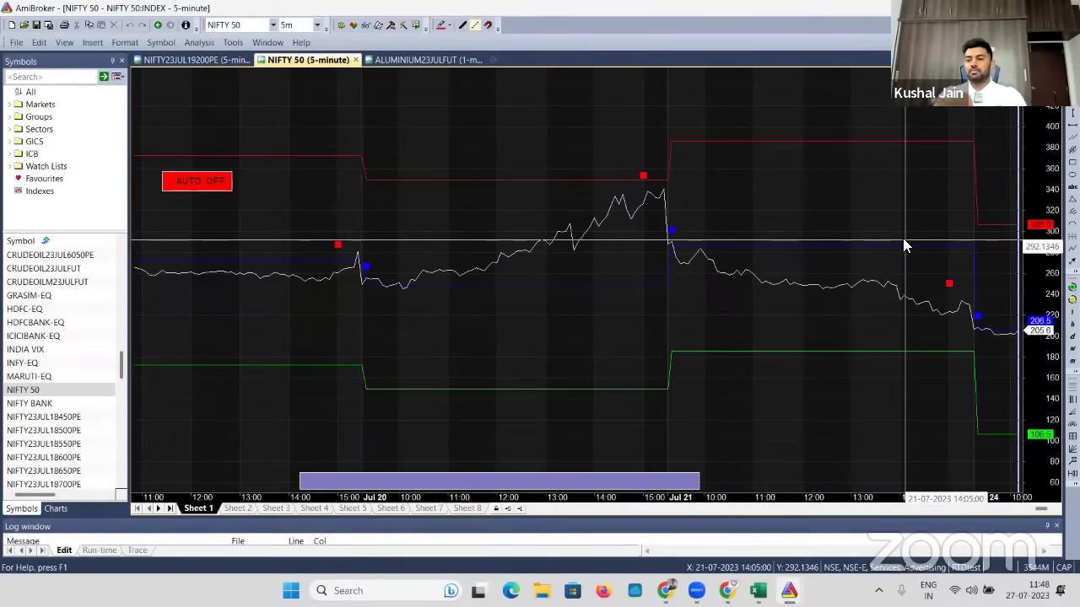
{"action": "key", "text": "Right"}
{"action": "key", "text": "Right"}
{"action": "key", "text": "Right"}
{"action": "key", "text": "Right"}
{"action": "key", "text": "Right"}
{"action": "key", "text": "Right"}
{"action": "key", "text": "Right"}
{"action": "key", "text": "Right"}
{"action": "key", "text": "Right"}
{"action": "key", "text": "Right"}
{"action": "key", "text": "Right"}
{"action": "key", "text": "Right"}
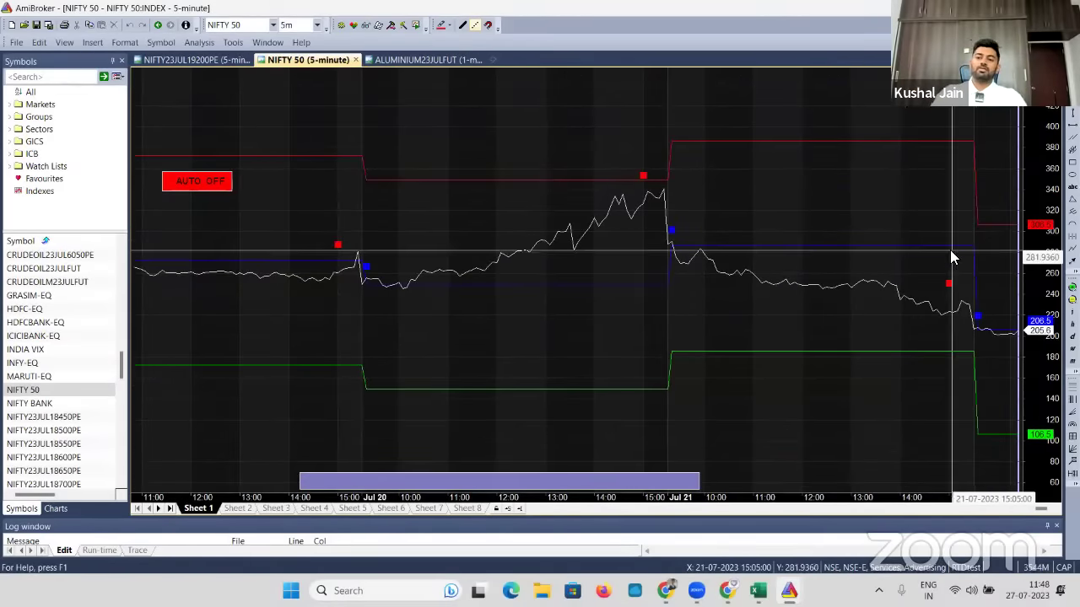
{"action": "left_click", "coordinate": [1037, 511]}
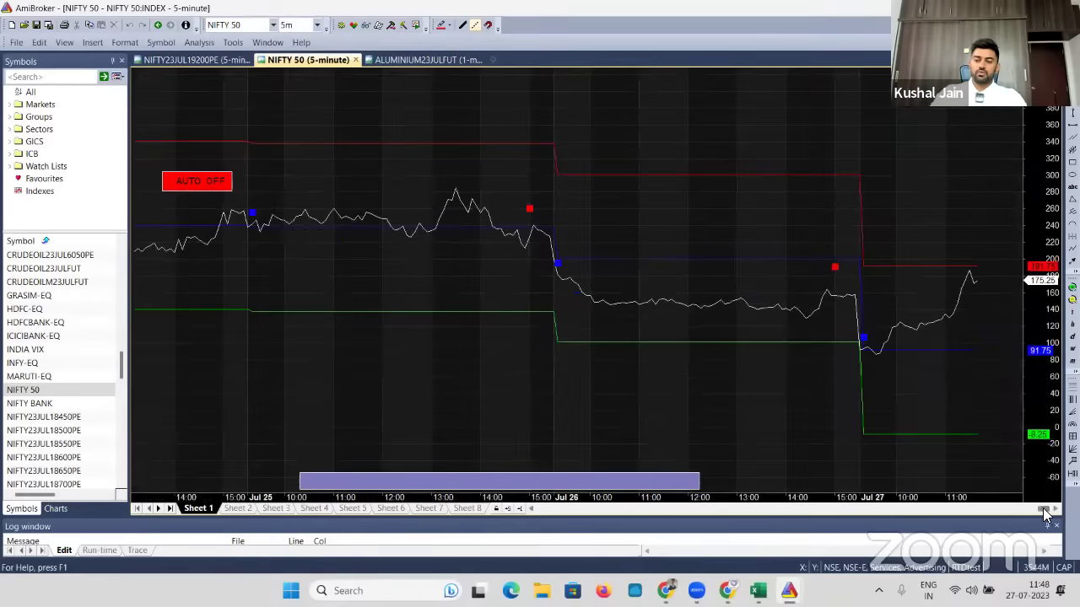
Open the OptionStraddle_1.0 parameters and select the empty AlgoFoxAuto Trading Key value box
{"action": "mouse_move", "coordinate": [991, 463]}
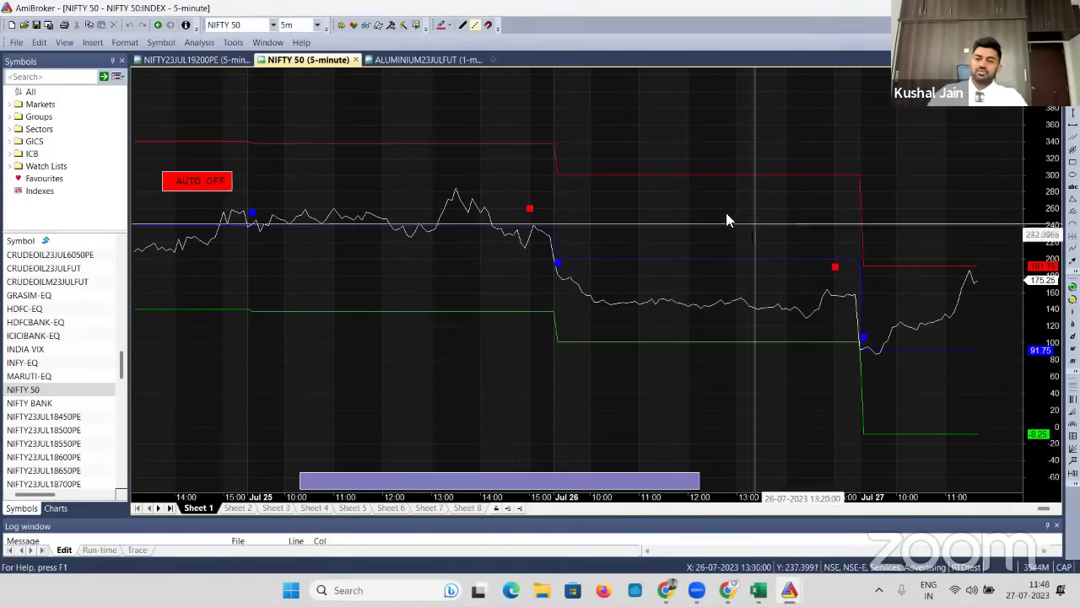
{"action": "right_click", "coordinate": [649, 196]}
{"action": "left_click", "coordinate": [679, 202]}
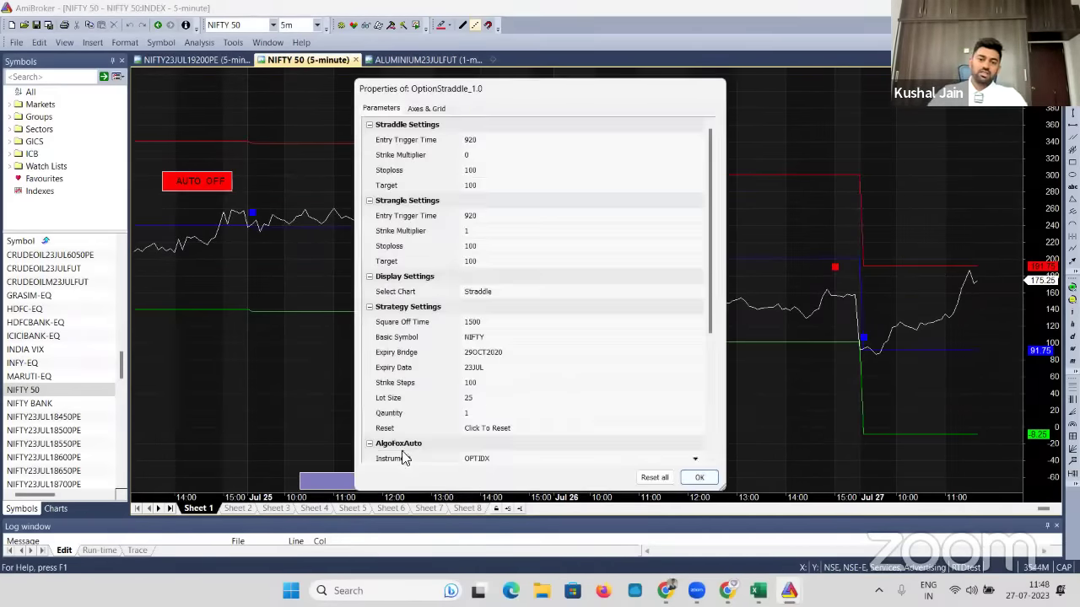
{"action": "left_click", "coordinate": [477, 397]}
{"action": "scroll", "coordinate": [477, 410], "scroll_direction": "down", "scroll_amount": 3}
{"action": "left_click", "coordinate": [470, 385]}
{"action": "left_click", "coordinate": [473, 384]}
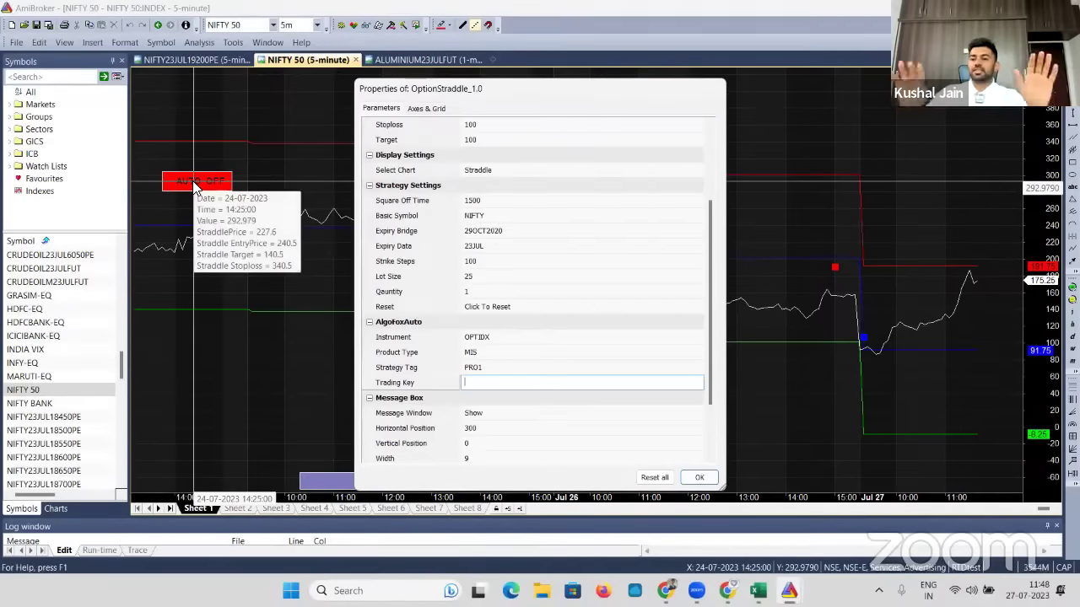
{"action": "left_click", "coordinate": [663, 588]}
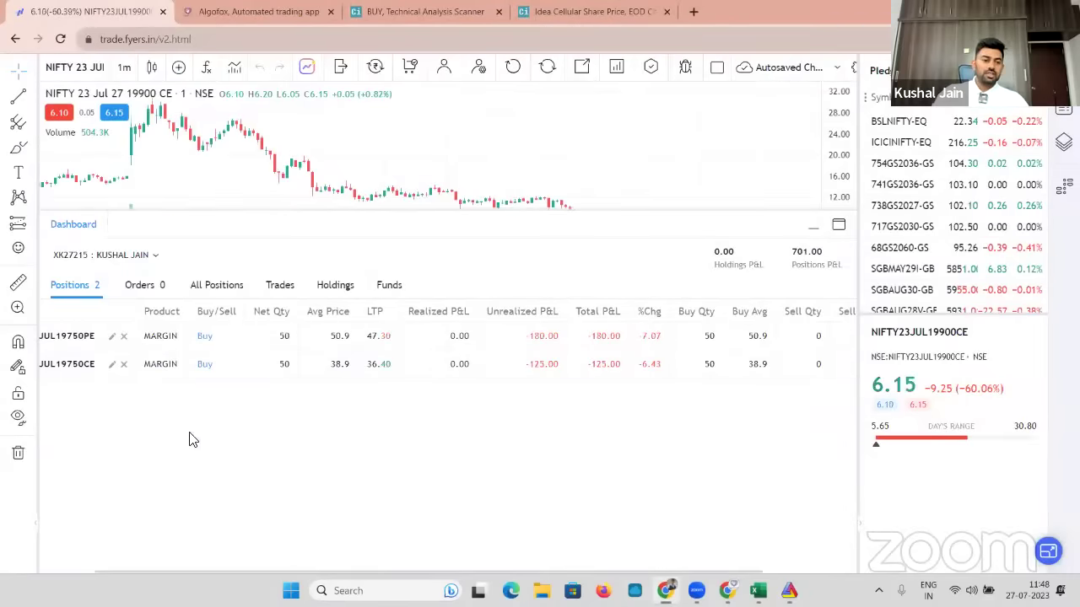
Scroll the Fyers Positions table left to reveal the NIFTY 19750 PE and CE symbols
{"action": "left_click_drag", "start_coordinate": [344, 573], "coordinate": [245, 574]}
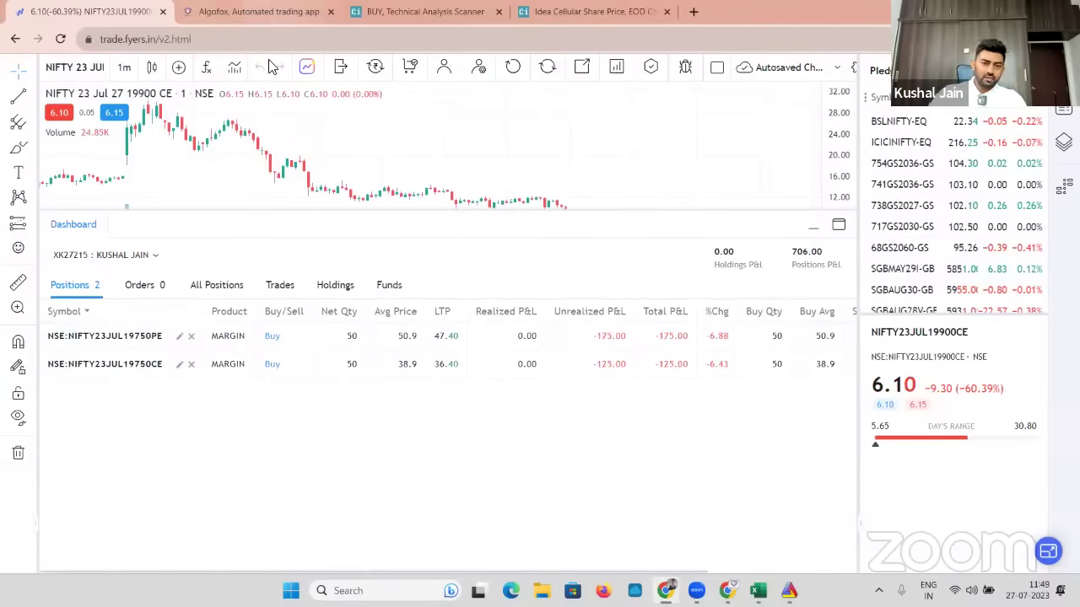
{"action": "key", "text": "ctrl+Tab"}
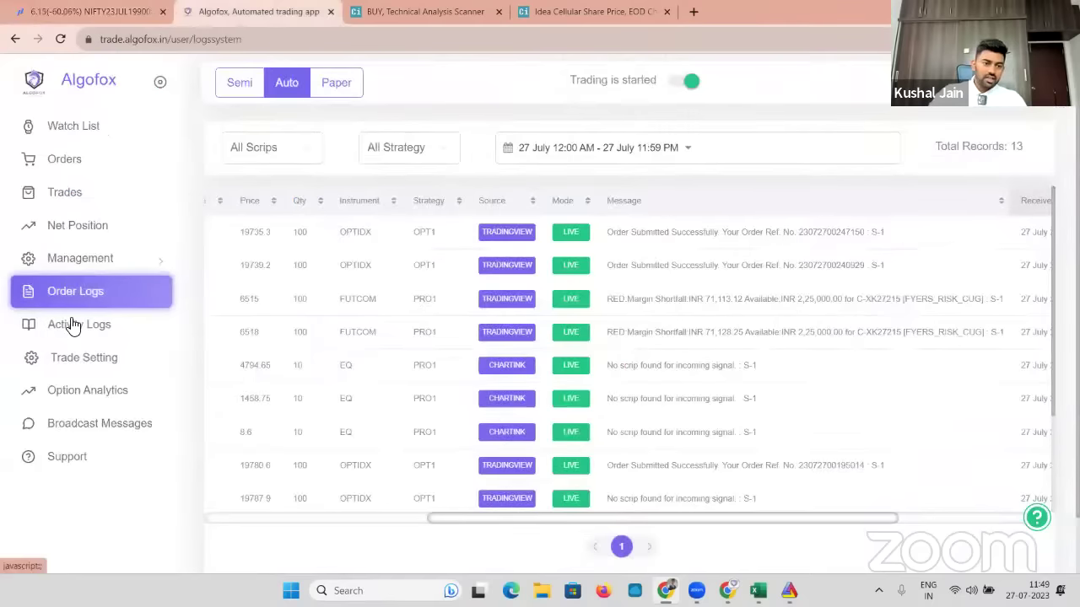
Copy My Trading Key from the Keys tab of Algofox's Trade Setting
{"action": "left_click", "coordinate": [84, 368]}
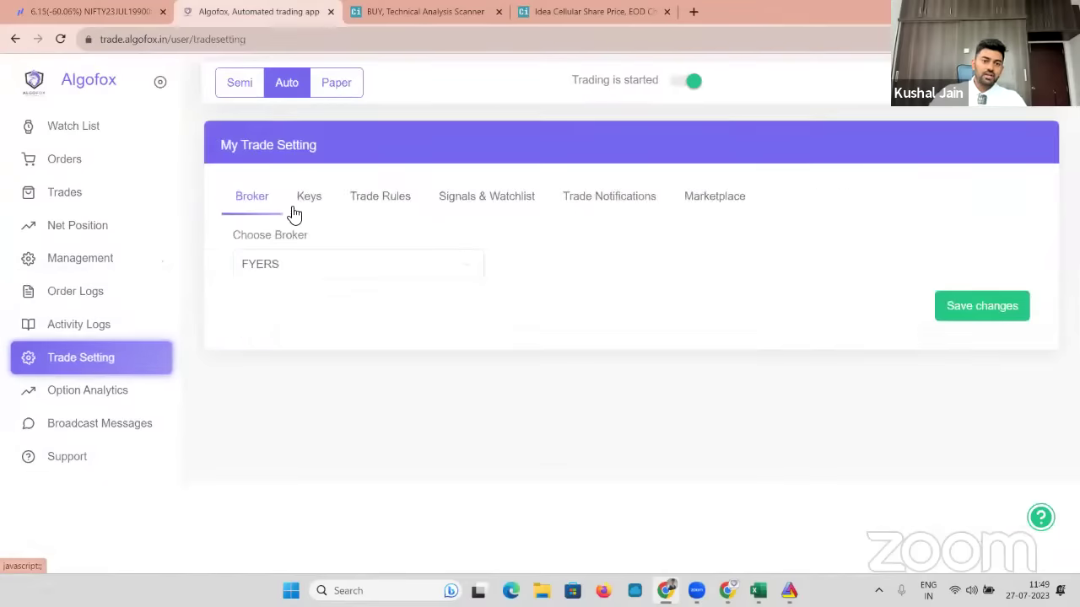
{"action": "left_click", "coordinate": [312, 211]}
{"action": "left_click_drag", "start_coordinate": [259, 237], "coordinate": [300, 237]}
{"action": "left_click", "coordinate": [249, 264]}
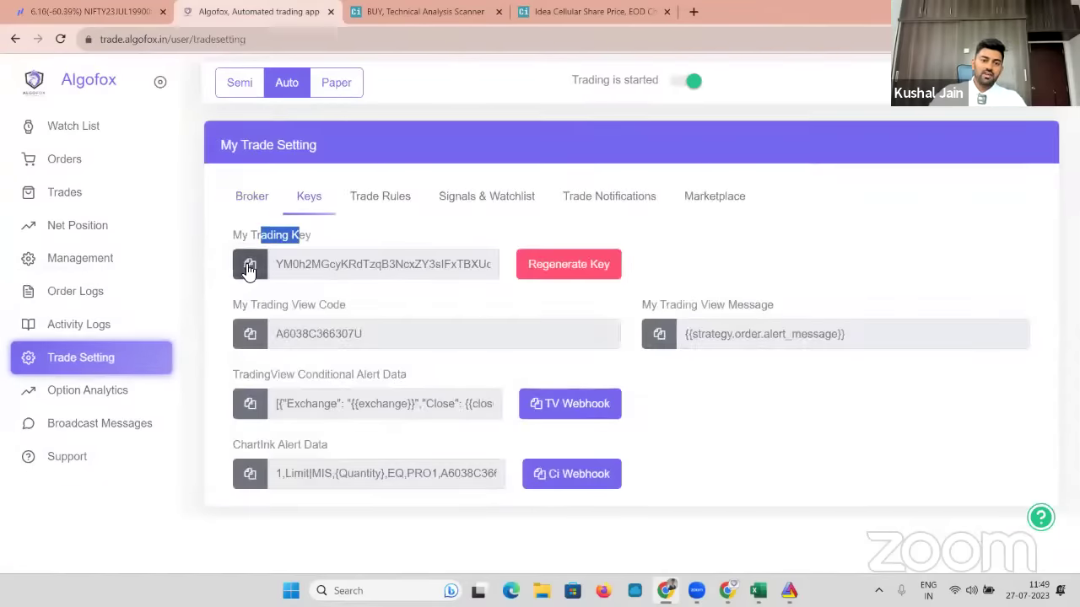
Return to AmiBroker's strategy properties with the blank Trading Key field ready for editing
{"action": "left_click", "coordinate": [788, 590]}
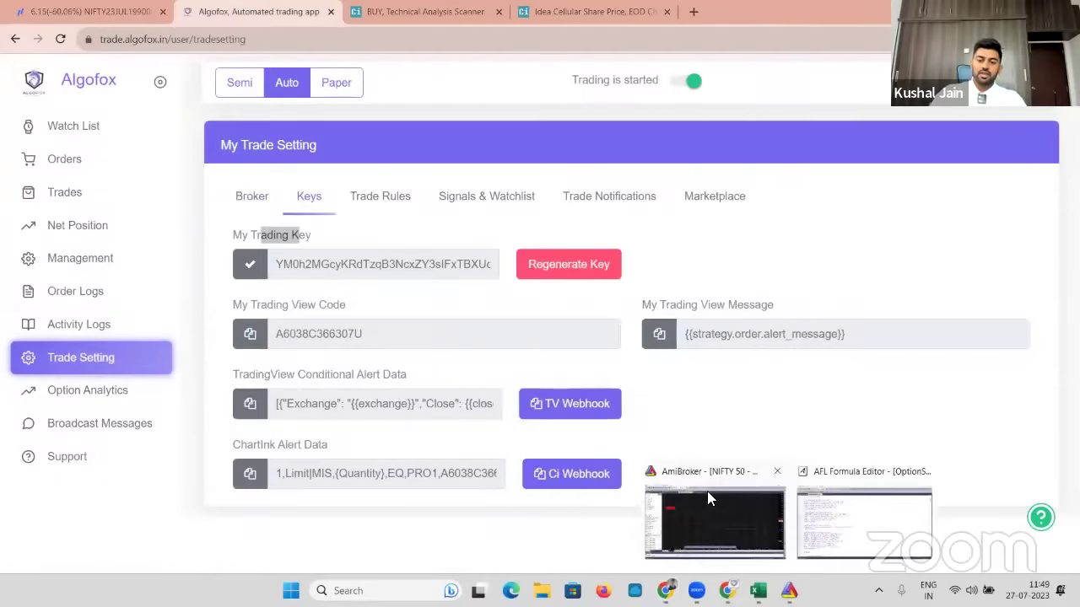
{"action": "left_click", "coordinate": [650, 466]}
{"action": "left_click", "coordinate": [518, 382]}
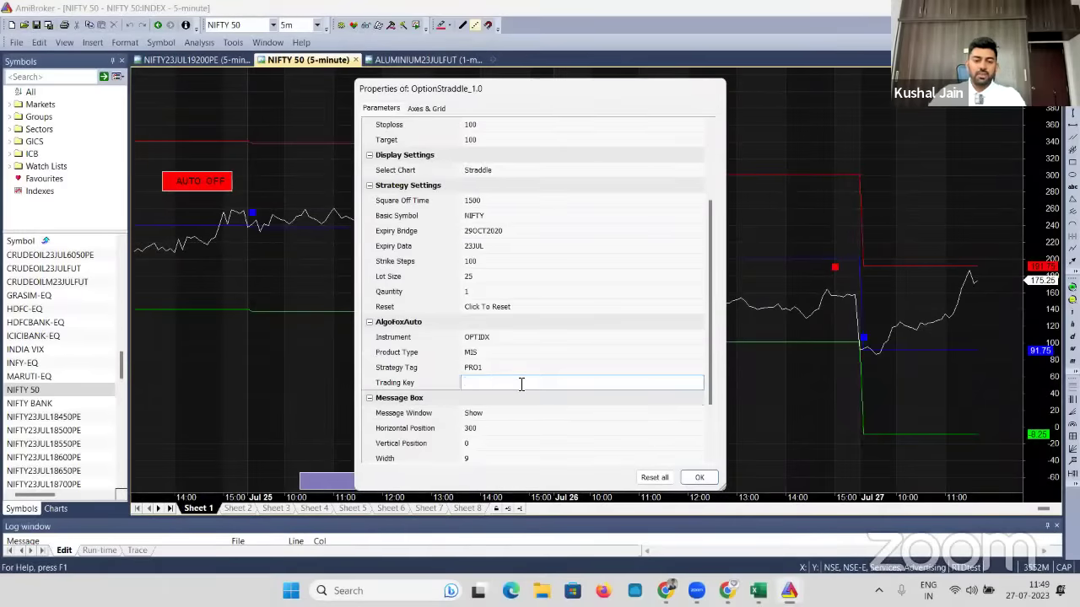
Paste the trading key, apply the parameters and dismiss the auto trade started message
{"action": "key", "text": "ctrl+v"}
{"action": "left_click", "coordinate": [696, 478]}
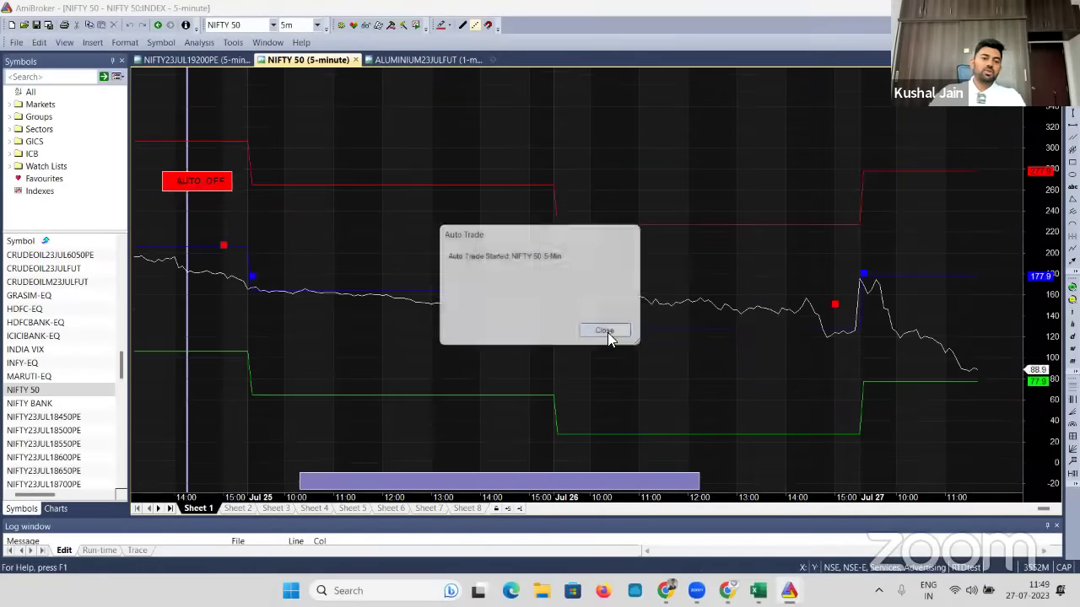
{"action": "left_click", "coordinate": [606, 331]}
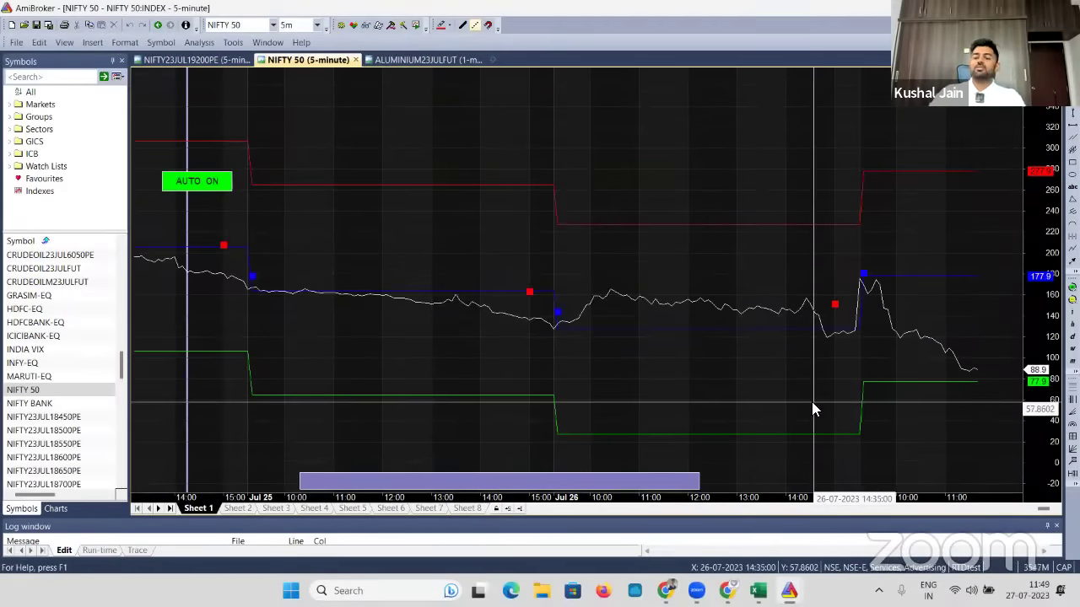
Inspect the Jul 27 bars on the NIFTY 50 chart, now showing AUTO ON
{"action": "mouse_move", "coordinate": [812, 409]}
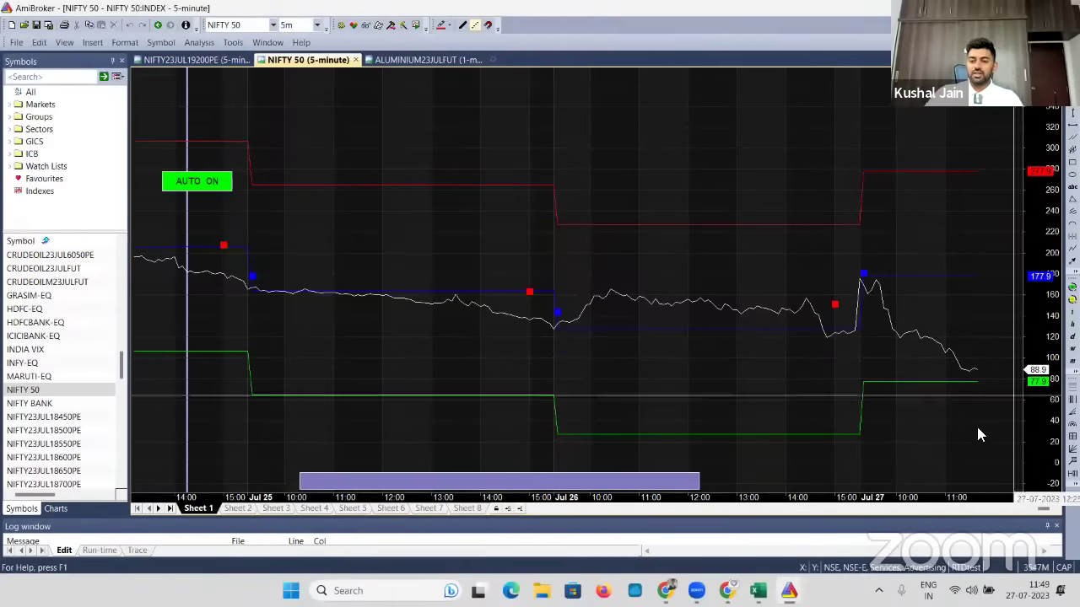
{"action": "left_click", "coordinate": [862, 281]}
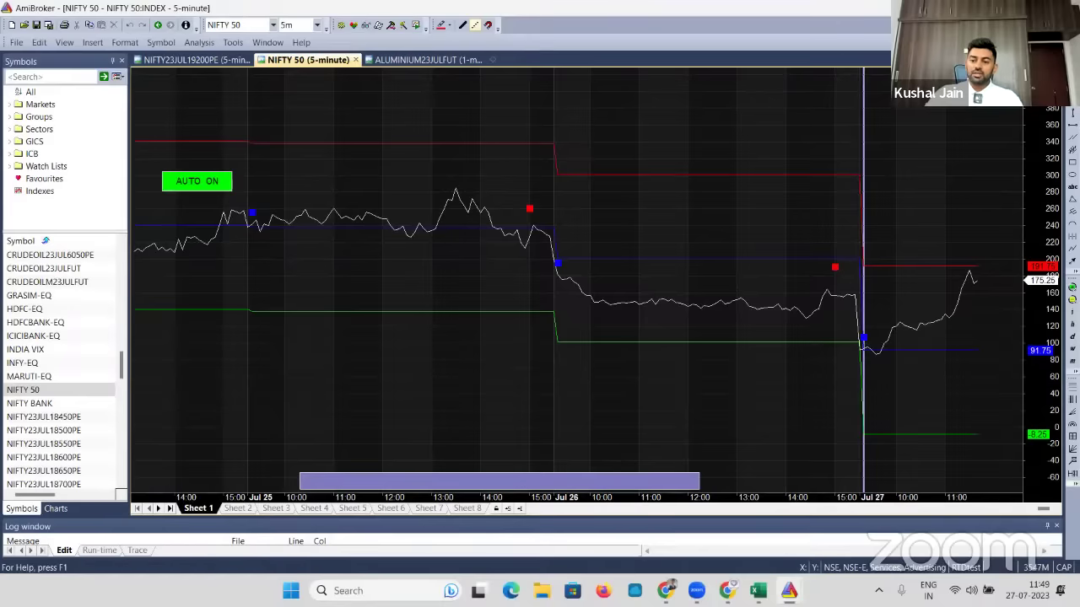
{"action": "left_click", "coordinate": [936, 402]}
{"action": "left_click", "coordinate": [862, 351]}
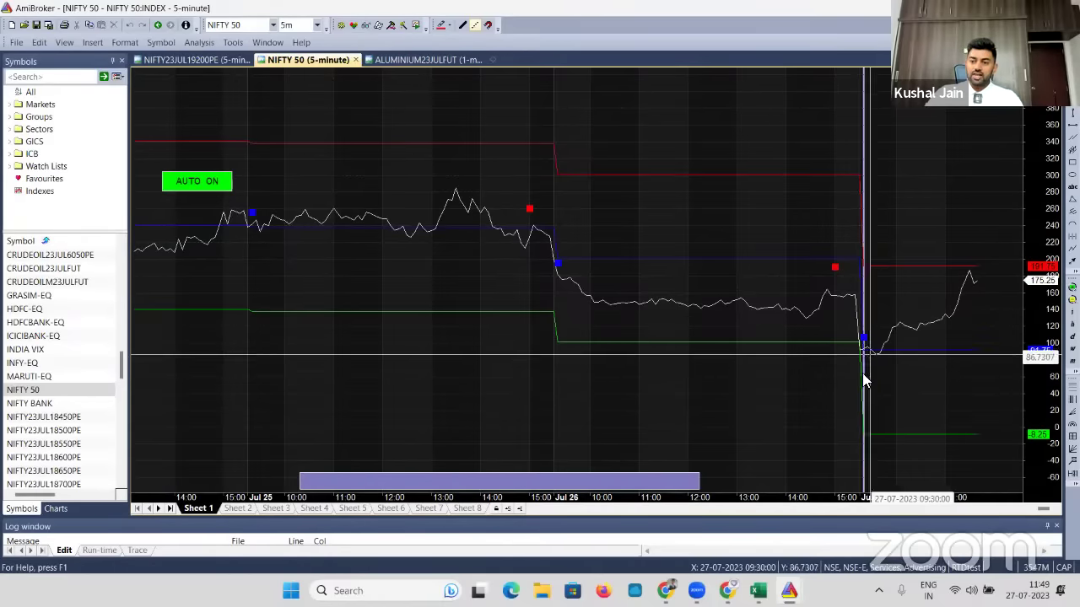
{"action": "mouse_move", "coordinate": [868, 359]}
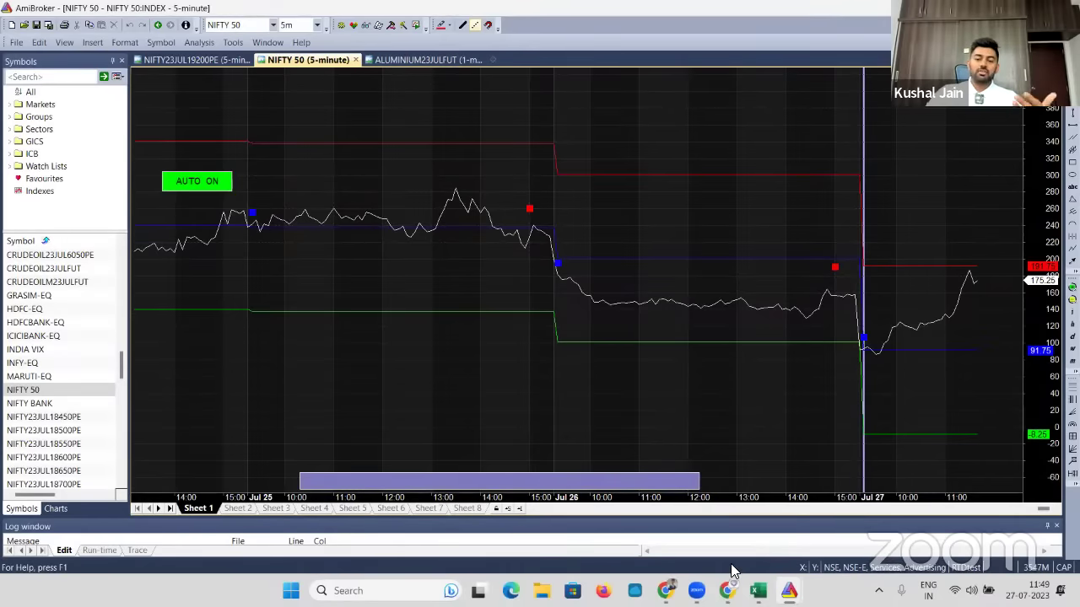
{"action": "mouse_move", "coordinate": [727, 590]}
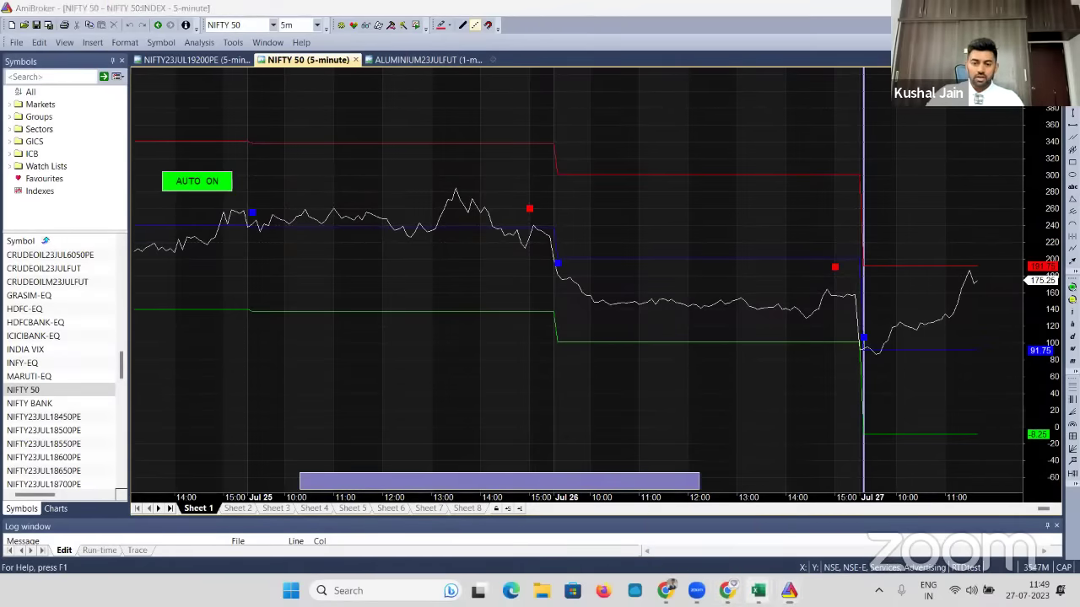
Check the Algofox watch list, then go back to the Fyers positions dashboard
{"action": "left_click", "coordinate": [727, 590]}
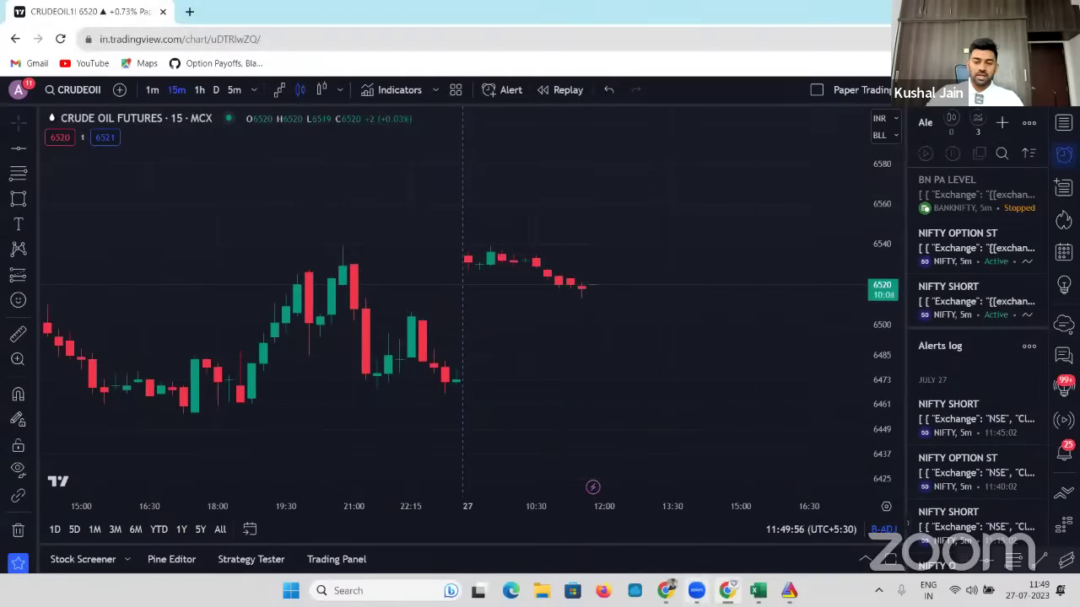
{"action": "left_click", "coordinate": [666, 590]}
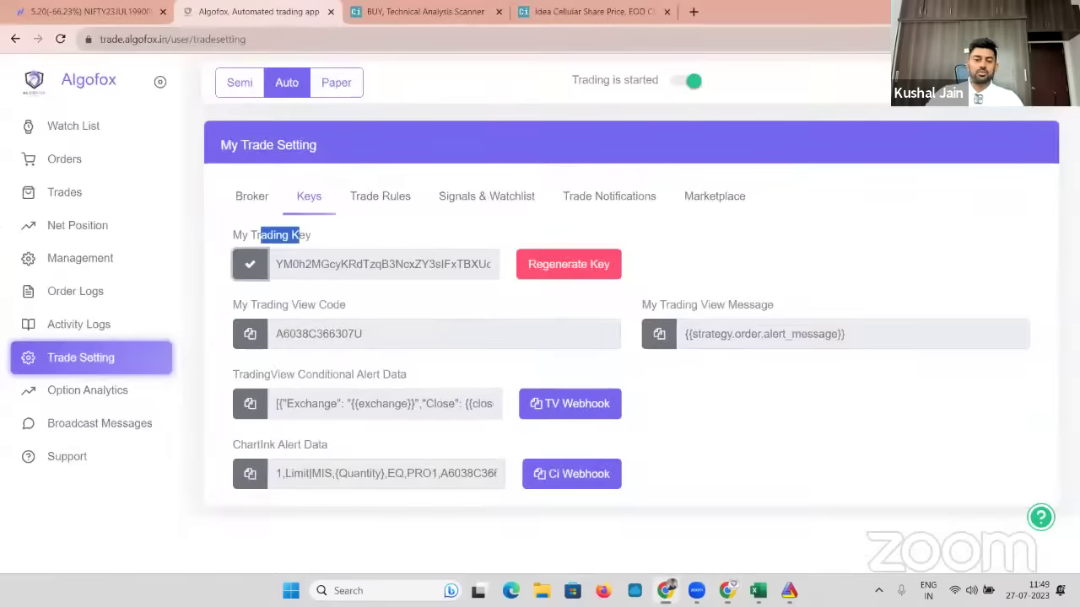
{"action": "left_click", "coordinate": [72, 126]}
{"action": "left_click", "coordinate": [12, 10]}
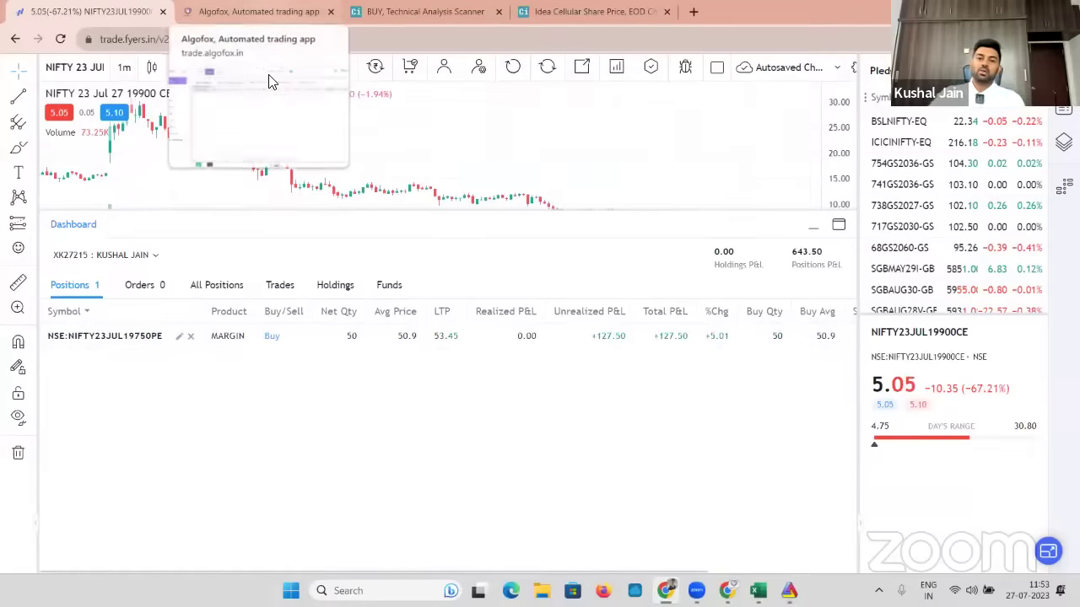
Square off all open positions from Algofox's Net Position page
{"action": "left_click", "coordinate": [257, 12]}
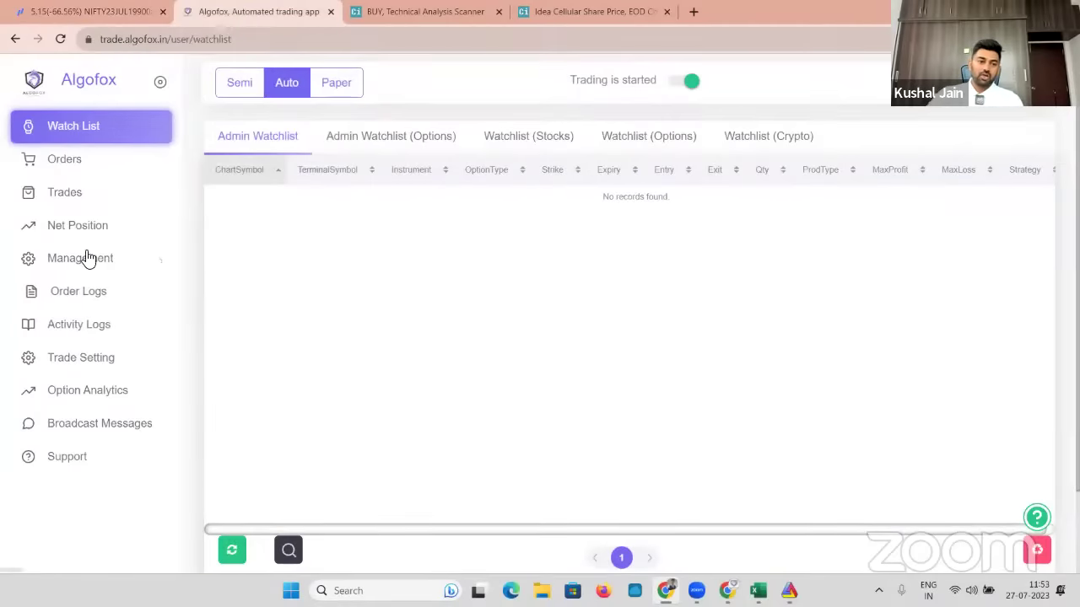
{"action": "left_click", "coordinate": [82, 226]}
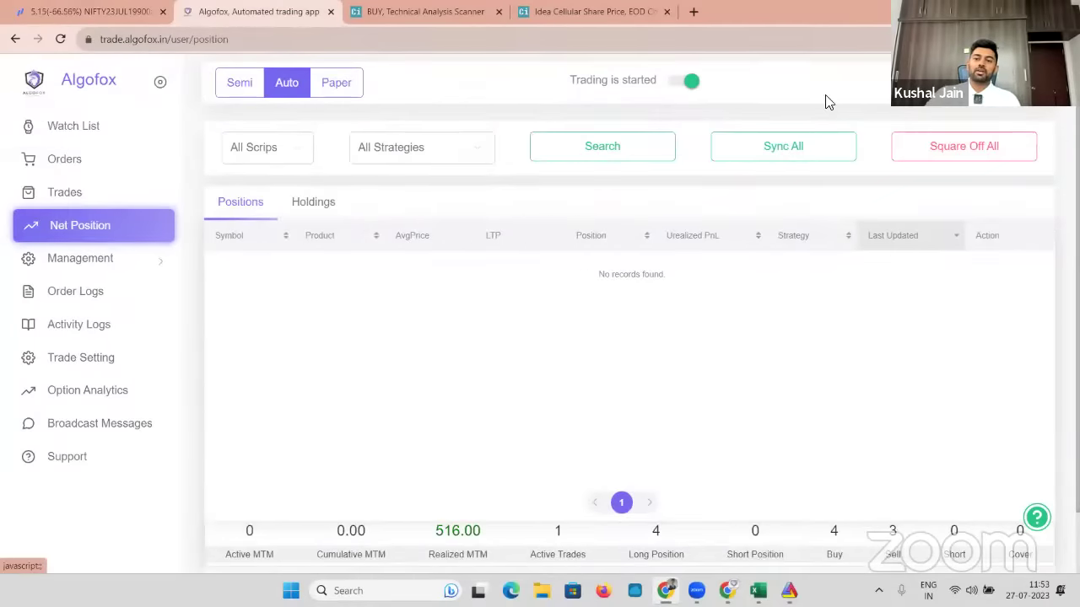
{"action": "left_click", "coordinate": [895, 146]}
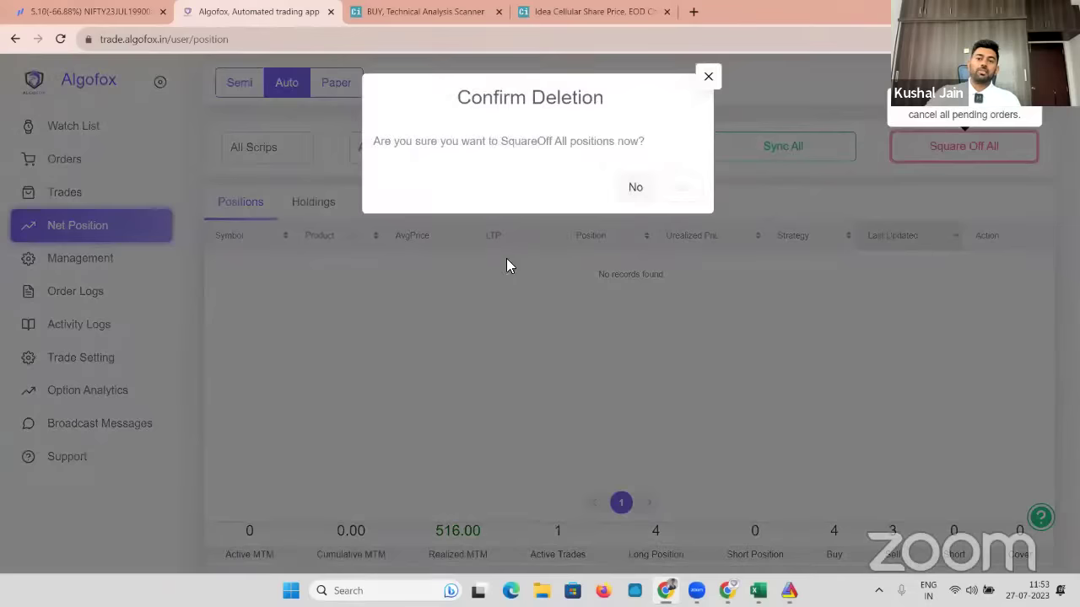
{"action": "left_click", "coordinate": [683, 198]}
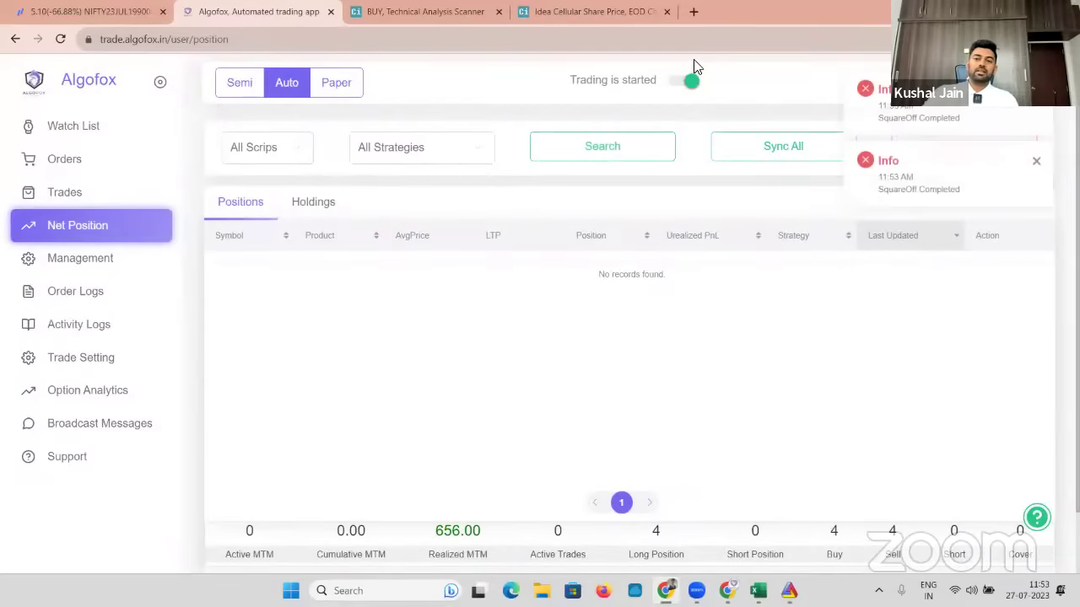
Switch the Algofox Trading toggle off, on, and off again, leaving trading stopped
{"action": "left_click", "coordinate": [685, 81]}
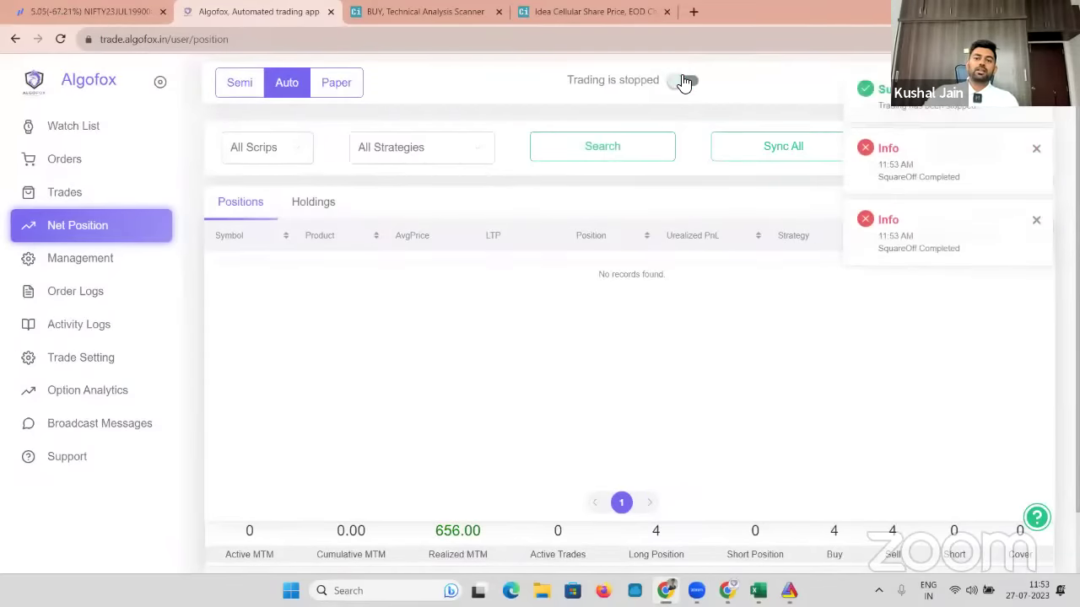
{"action": "left_click", "coordinate": [686, 84]}
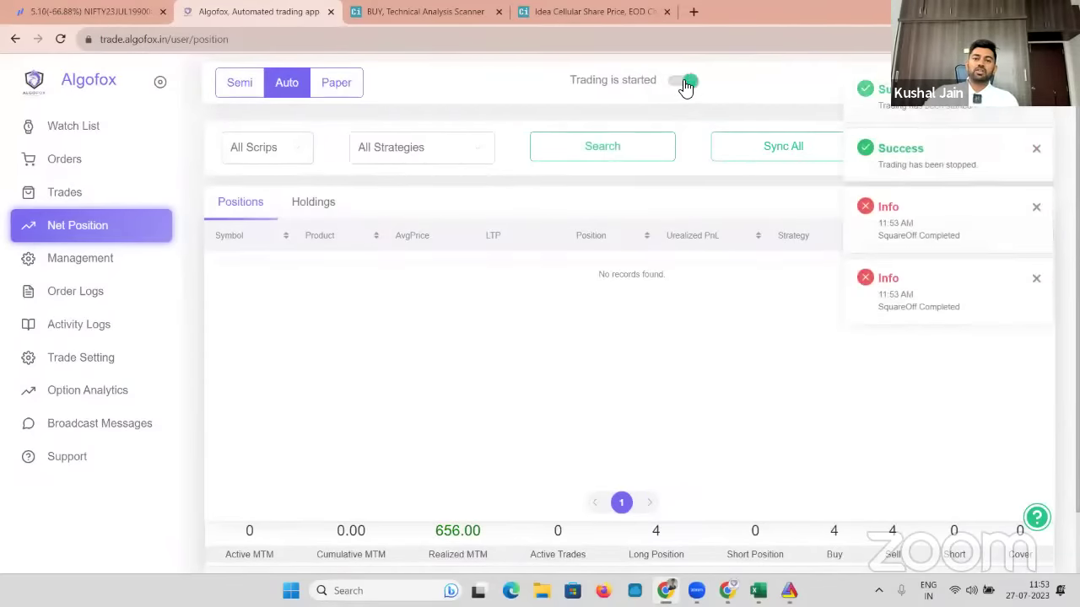
{"action": "left_click", "coordinate": [686, 84]}
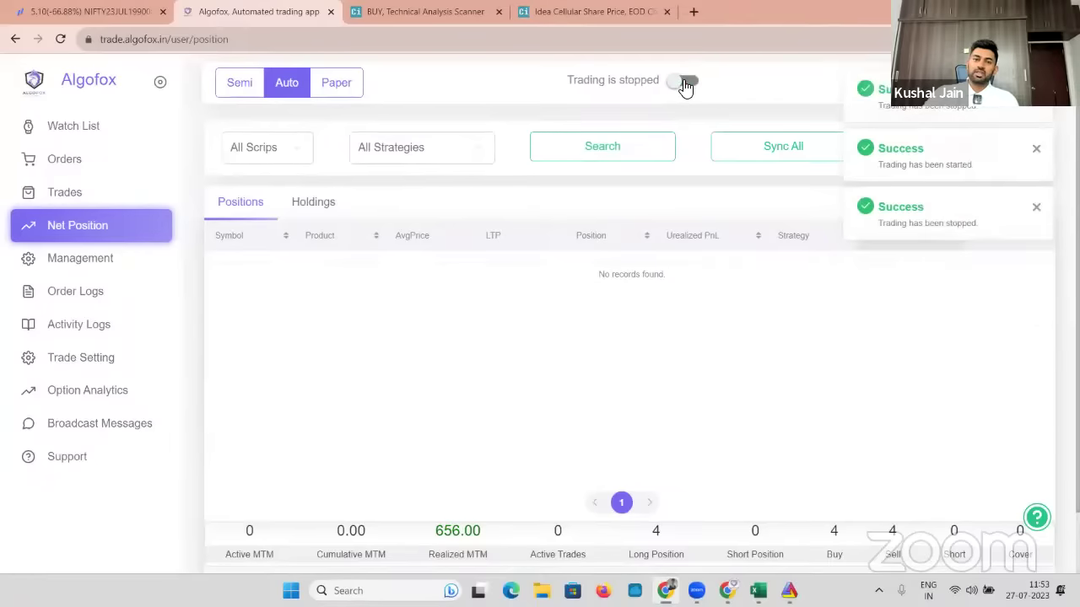
{"action": "left_click", "coordinate": [61, 12]}
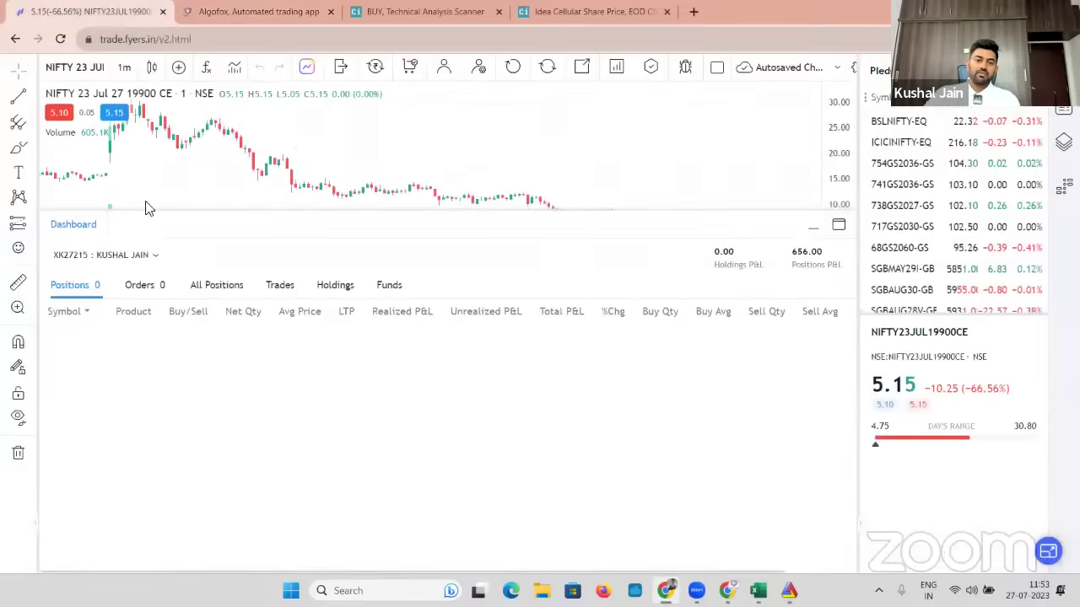
Show Fyers orders, including square-off sells of 19750PE at 53.70 and 19750CE at 29.10
{"action": "left_click", "coordinate": [154, 296]}
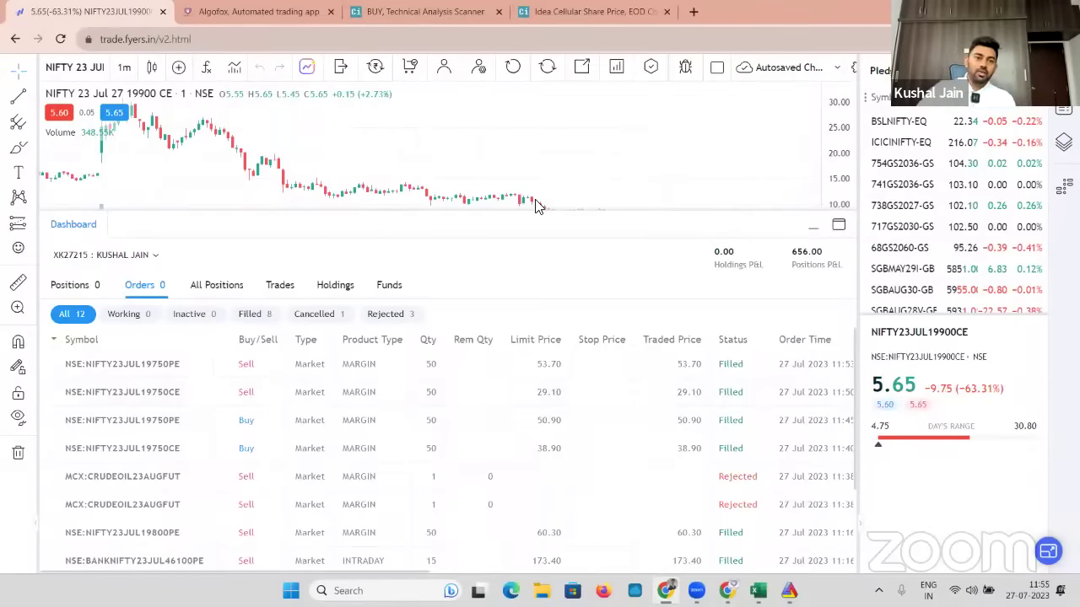
Highlight the newest NIFTY entry in Algofox Order Logs, ignored because trading is stopped
{"action": "left_click", "coordinate": [199, 12]}
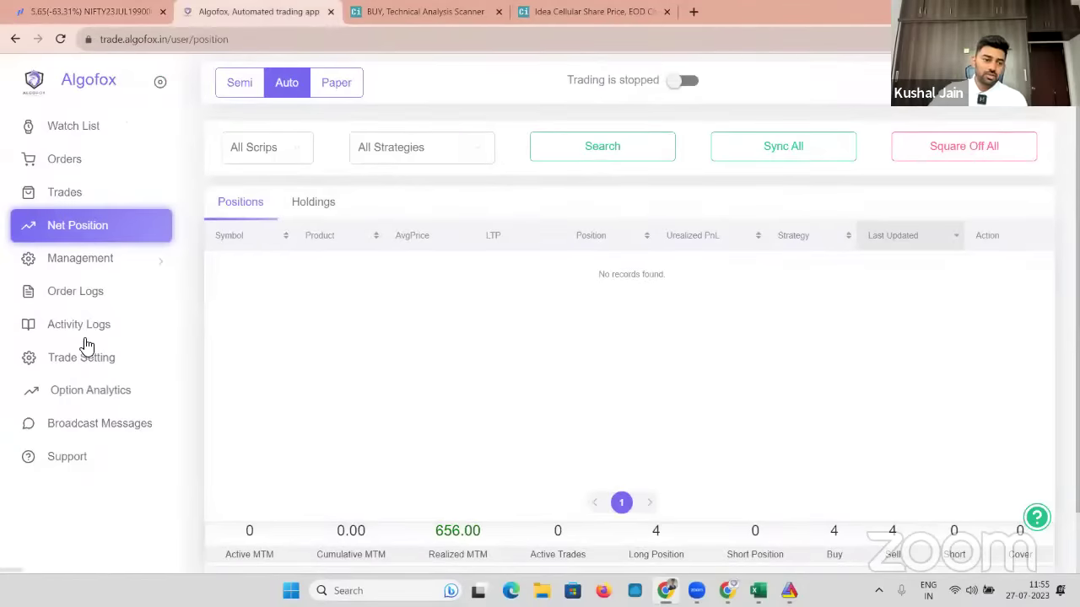
{"action": "left_click", "coordinate": [83, 304]}
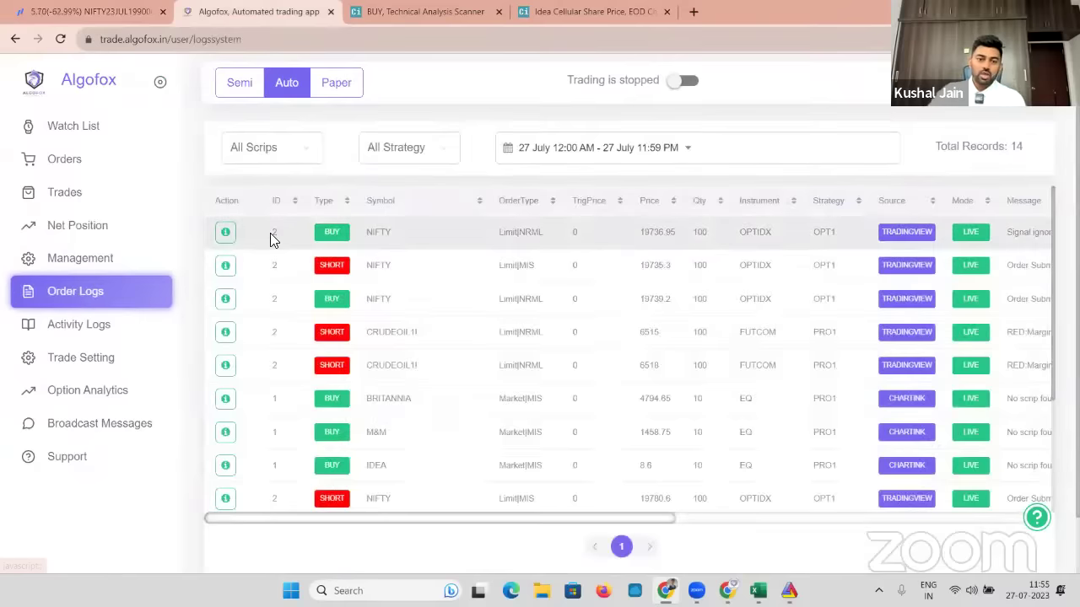
{"action": "double_click", "coordinate": [375, 233]}
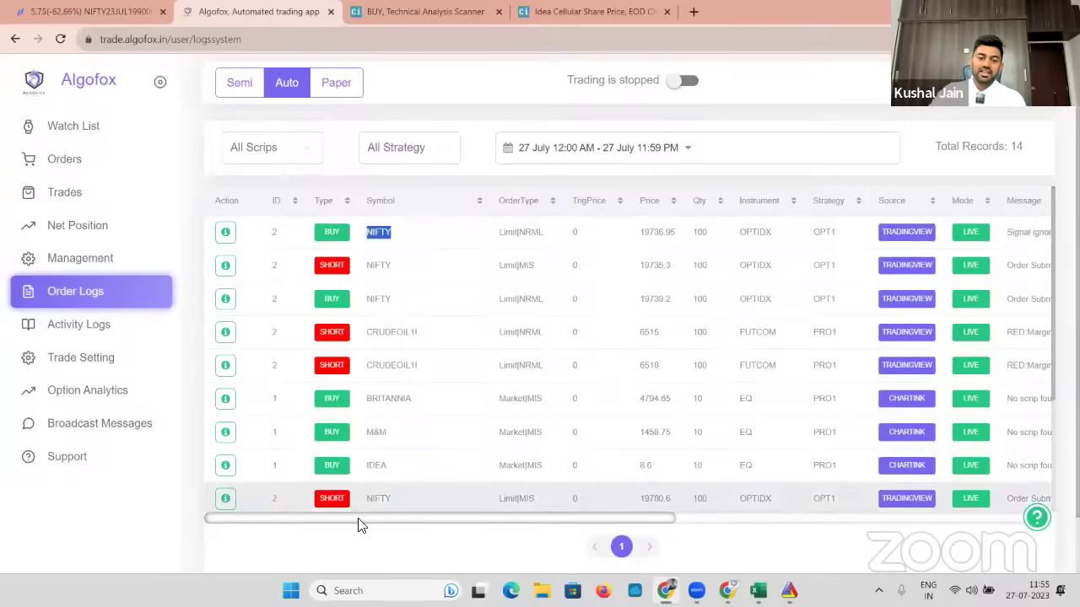
{"action": "left_click_drag", "start_coordinate": [377, 520], "coordinate": [549, 506]}
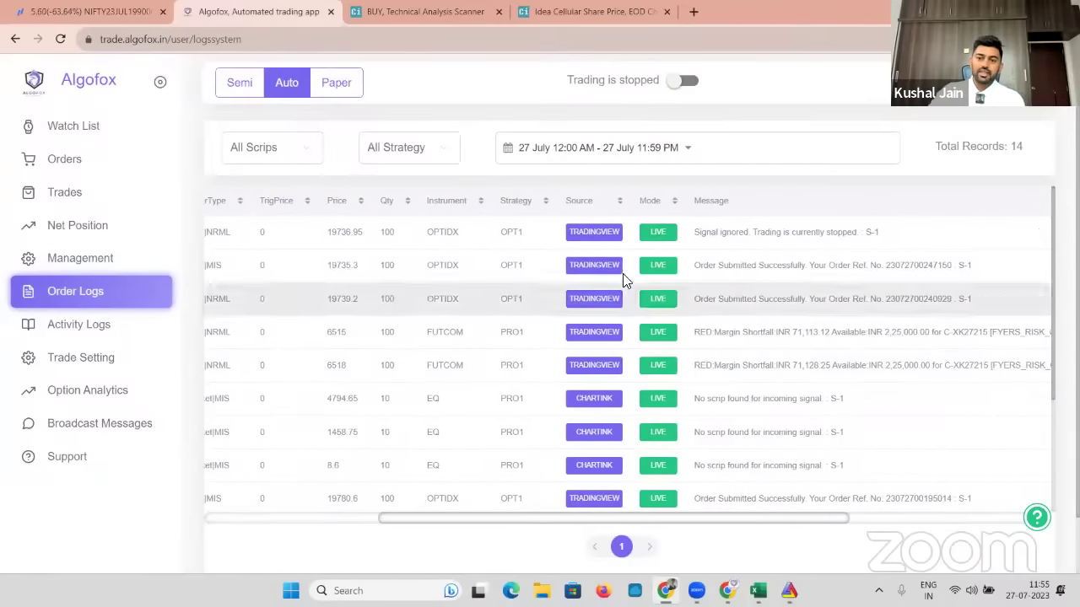
{"action": "left_click_drag", "start_coordinate": [683, 235], "coordinate": [818, 233]}
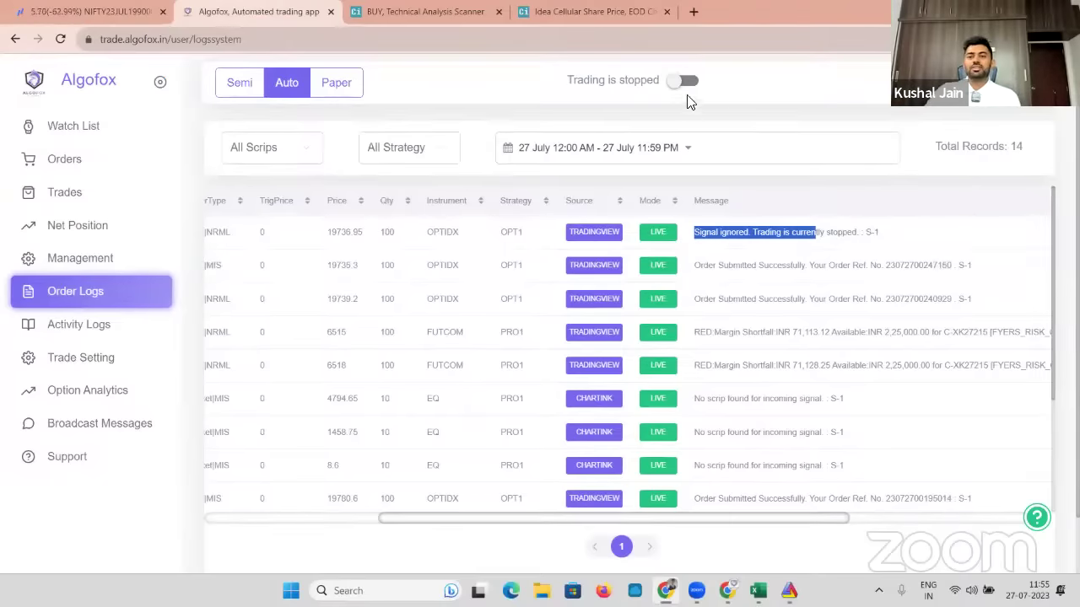
{"action": "left_click", "coordinate": [115, 10]}
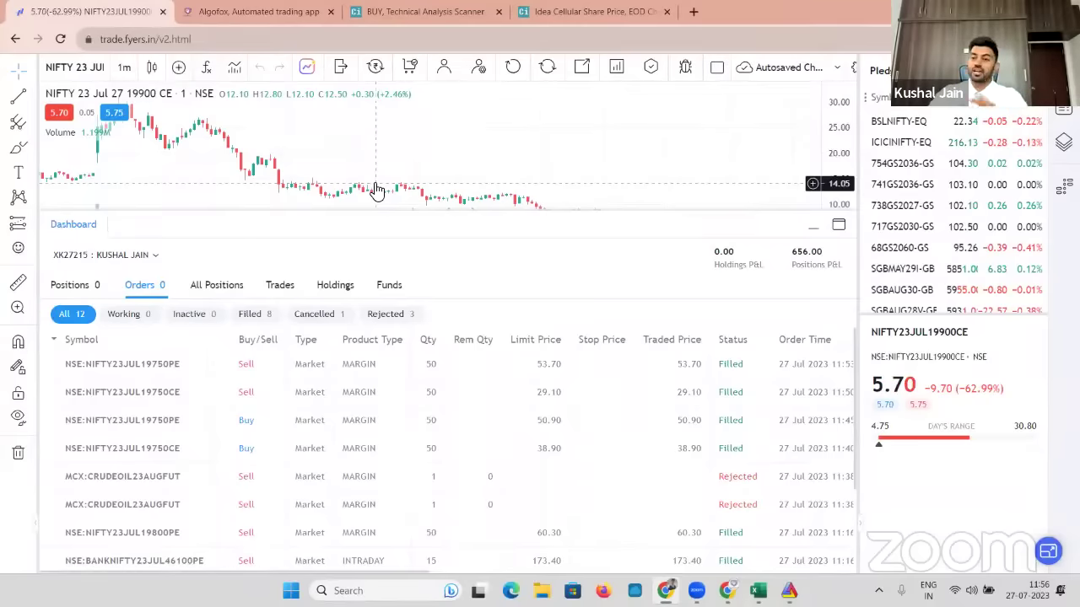
{"action": "left_click", "coordinate": [213, 12]}
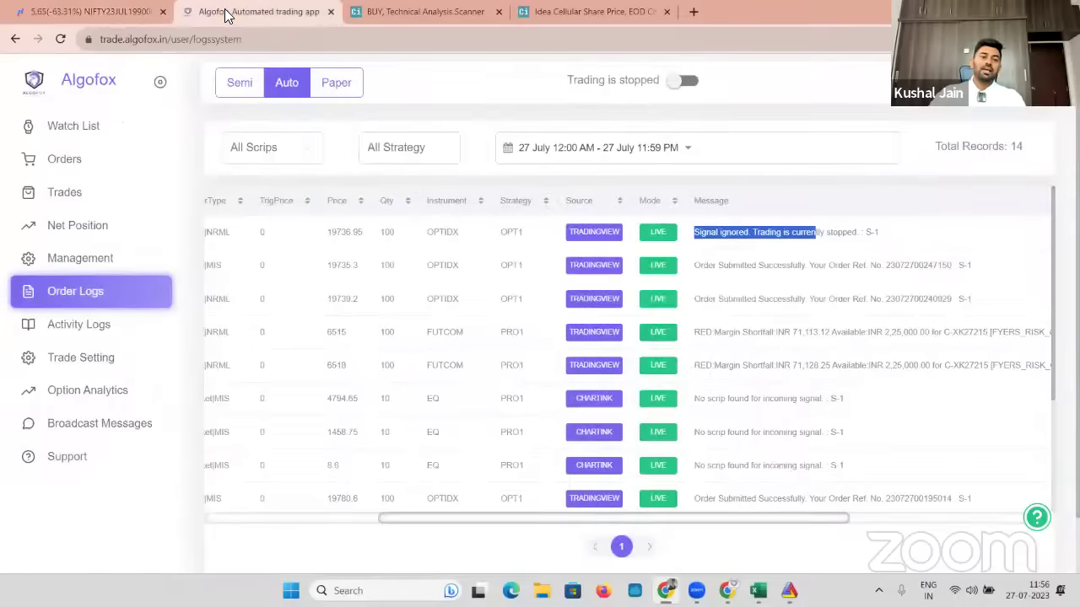
Go through PRO1's Risk Management limits, Max OpenPos through Max TradesPerScrip, all set to 0
{"action": "left_click", "coordinate": [116, 258]}
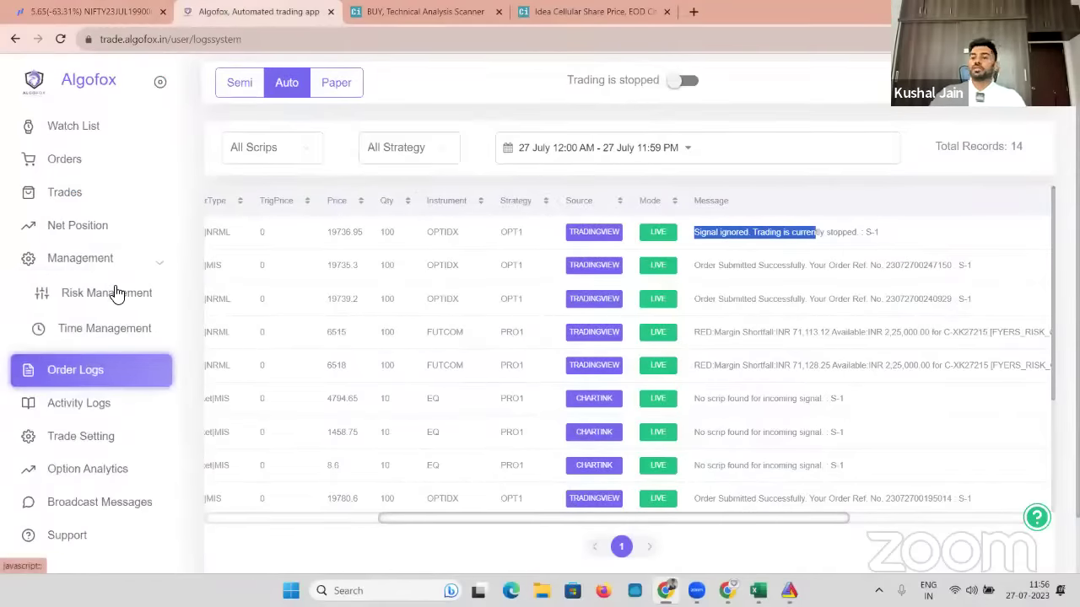
{"action": "left_click", "coordinate": [116, 293]}
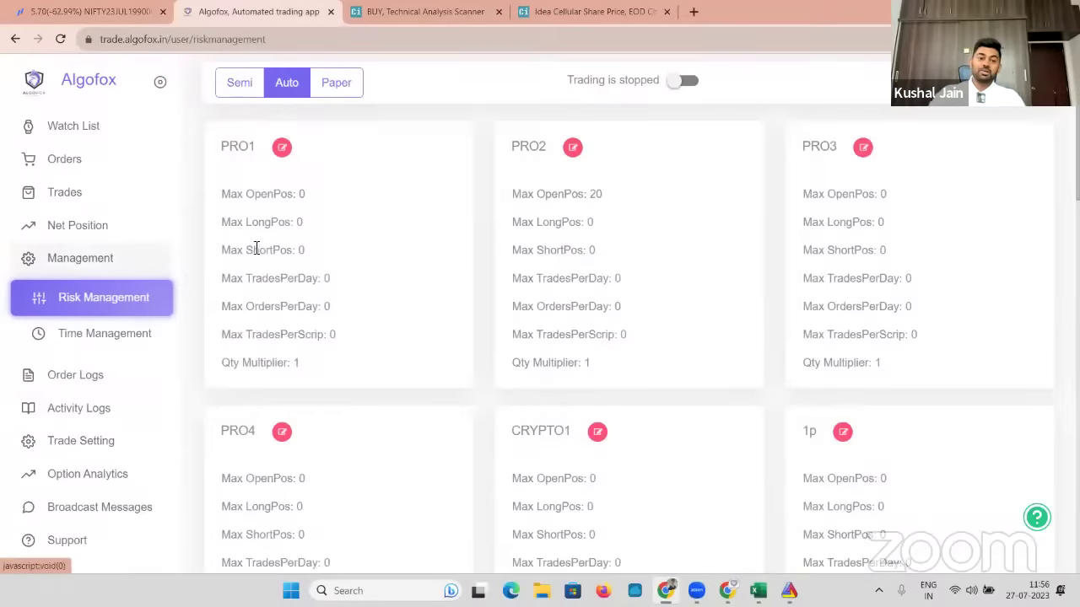
{"action": "left_click_drag", "start_coordinate": [230, 193], "coordinate": [313, 189]}
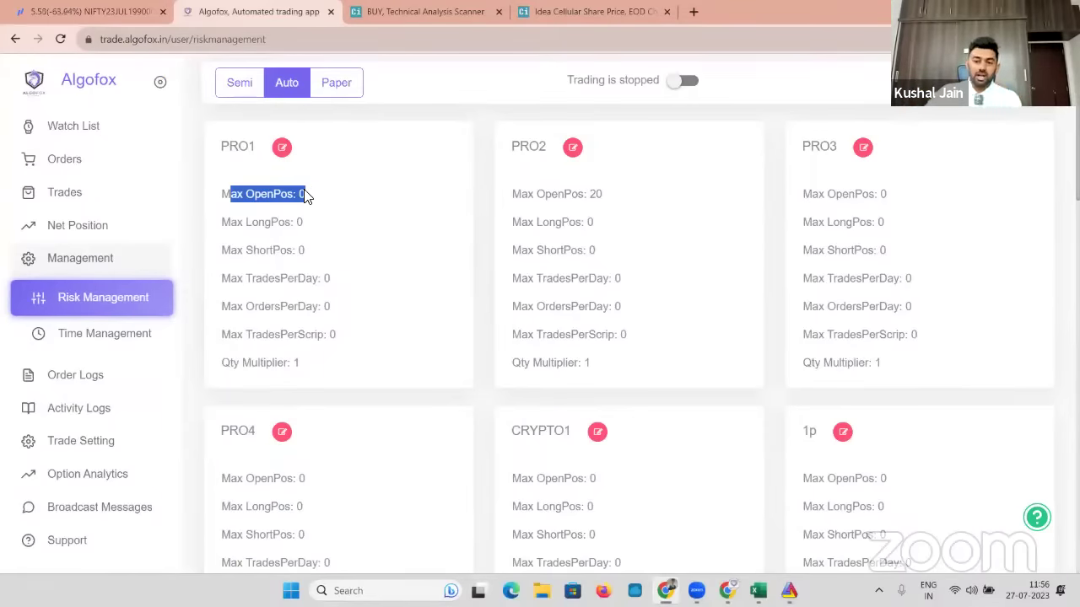
{"action": "left_click_drag", "start_coordinate": [272, 222], "coordinate": [318, 227]}
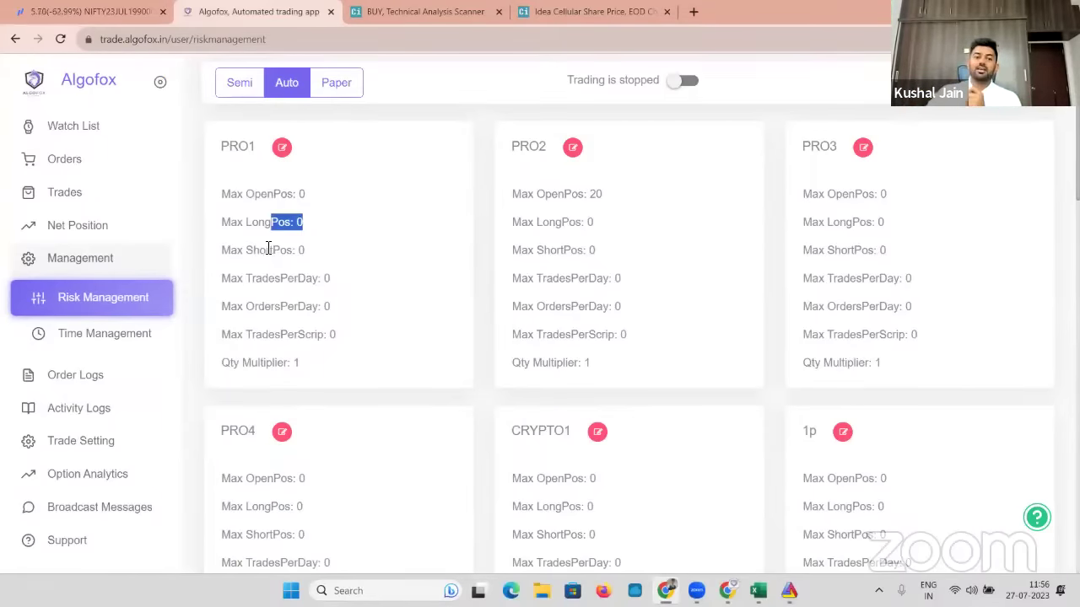
{"action": "left_click_drag", "start_coordinate": [266, 250], "coordinate": [310, 251]}
{"action": "left_click_drag", "start_coordinate": [257, 278], "coordinate": [313, 281]}
{"action": "left_click_drag", "start_coordinate": [255, 327], "coordinate": [318, 313]}
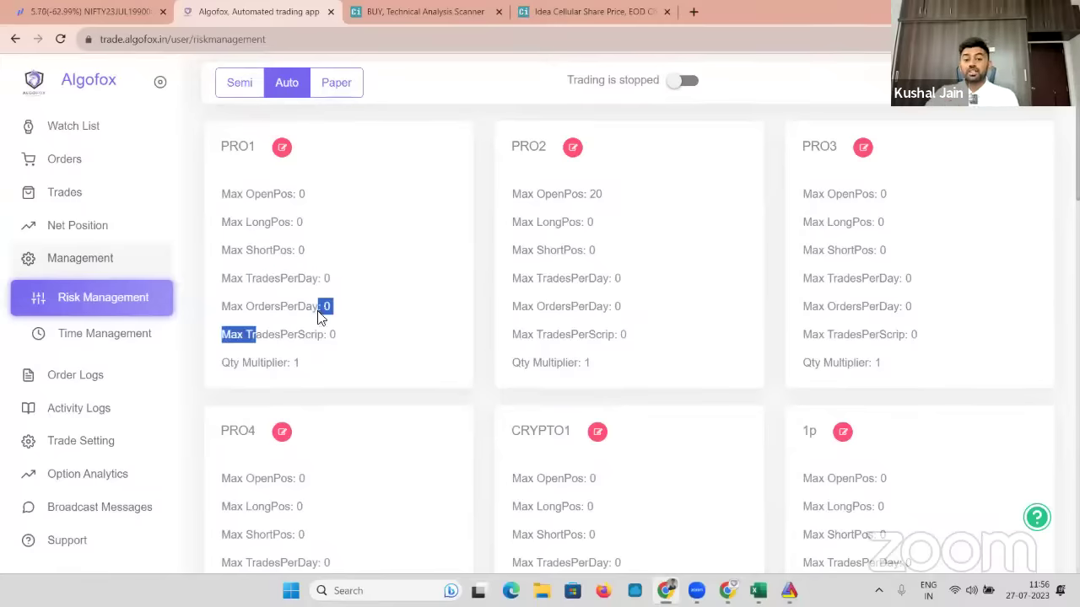
{"action": "left_click", "coordinate": [318, 313]}
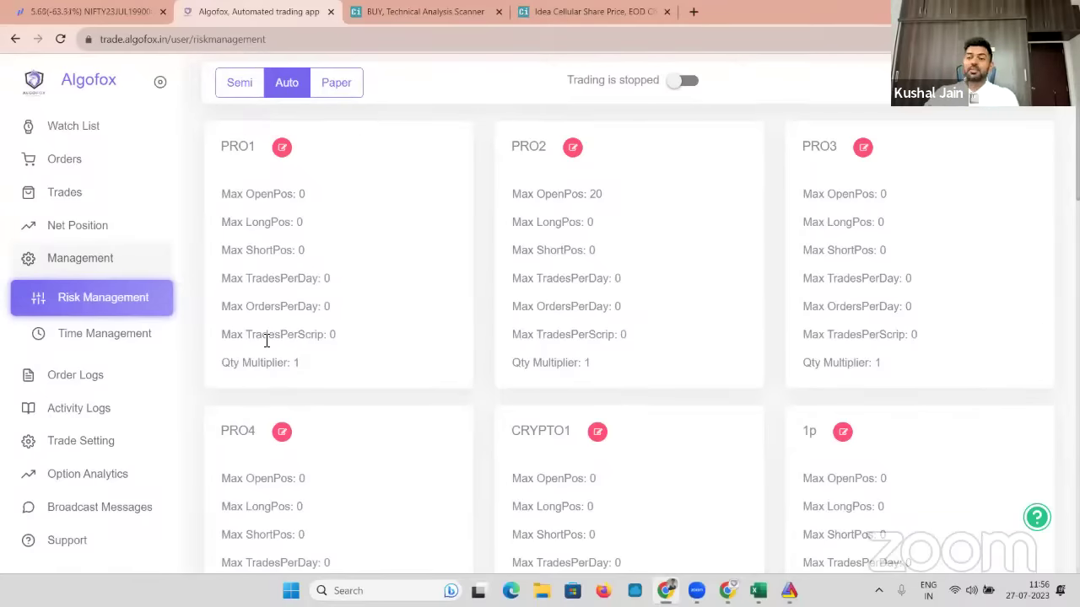
{"action": "left_click_drag", "start_coordinate": [254, 334], "coordinate": [336, 323]}
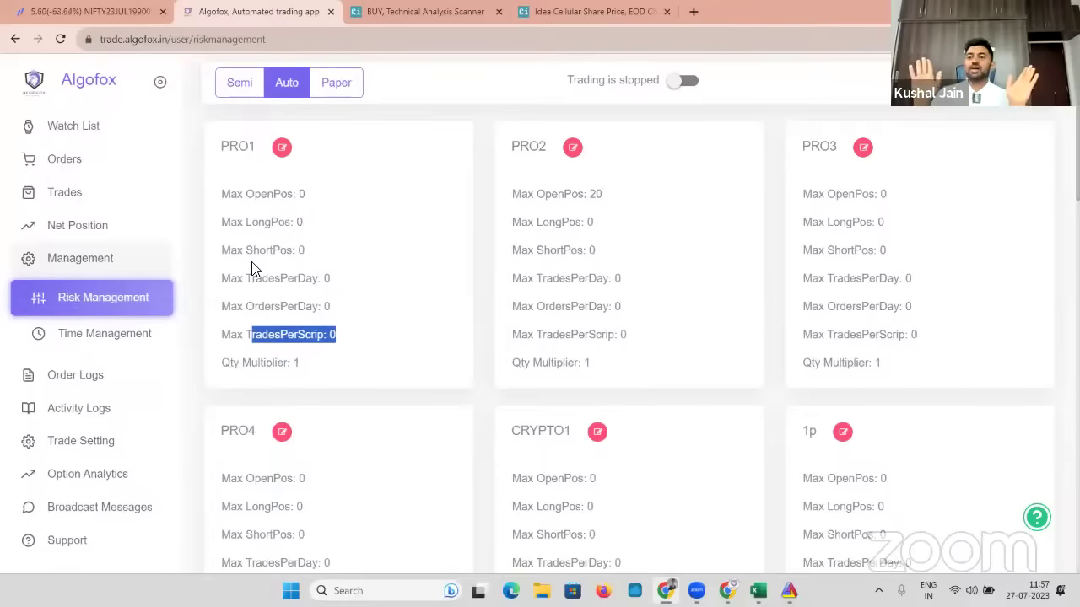
{"action": "left_click", "coordinate": [105, 10]}
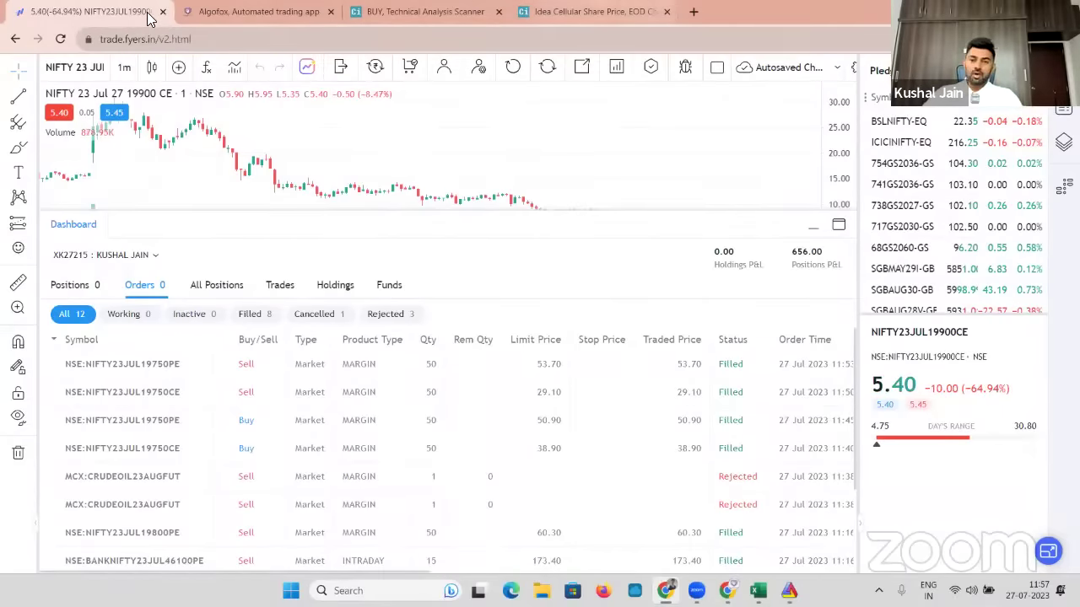
Load trade.algofox.in in a new tab and open the Create an account registration form
{"action": "key", "text": "ctrl+t"}
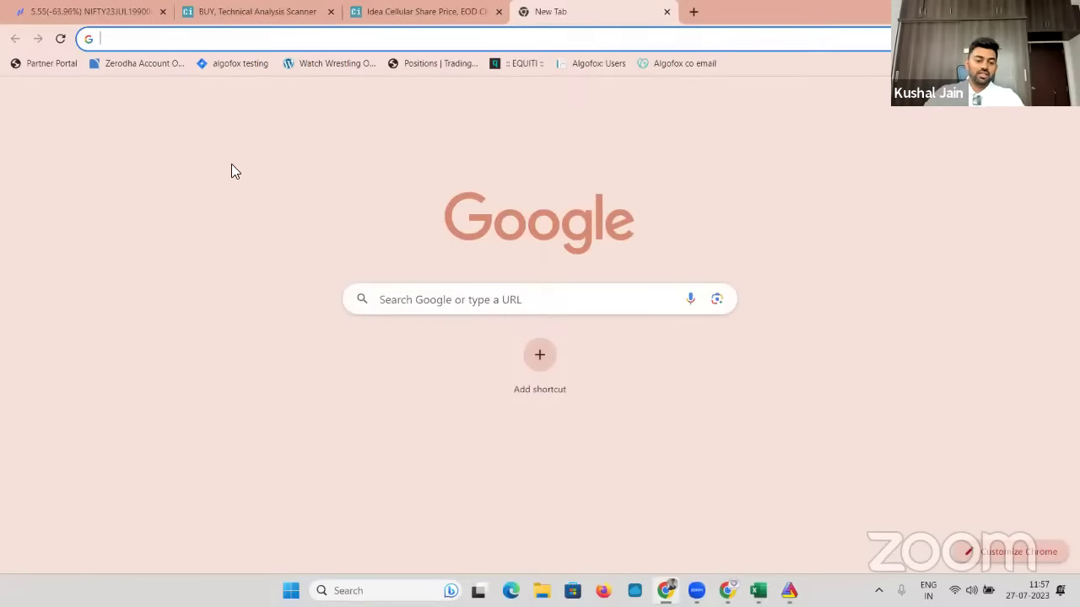
{"action": "type", "text": "TRADE"}
{"action": "key", "text": "Right"}
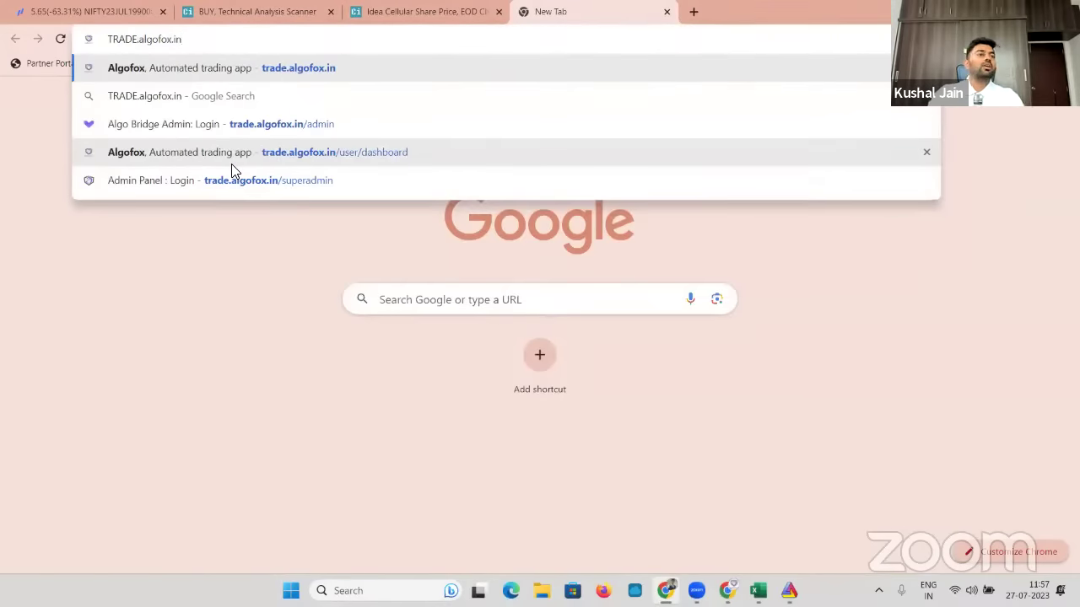
{"action": "key", "text": "Return"}
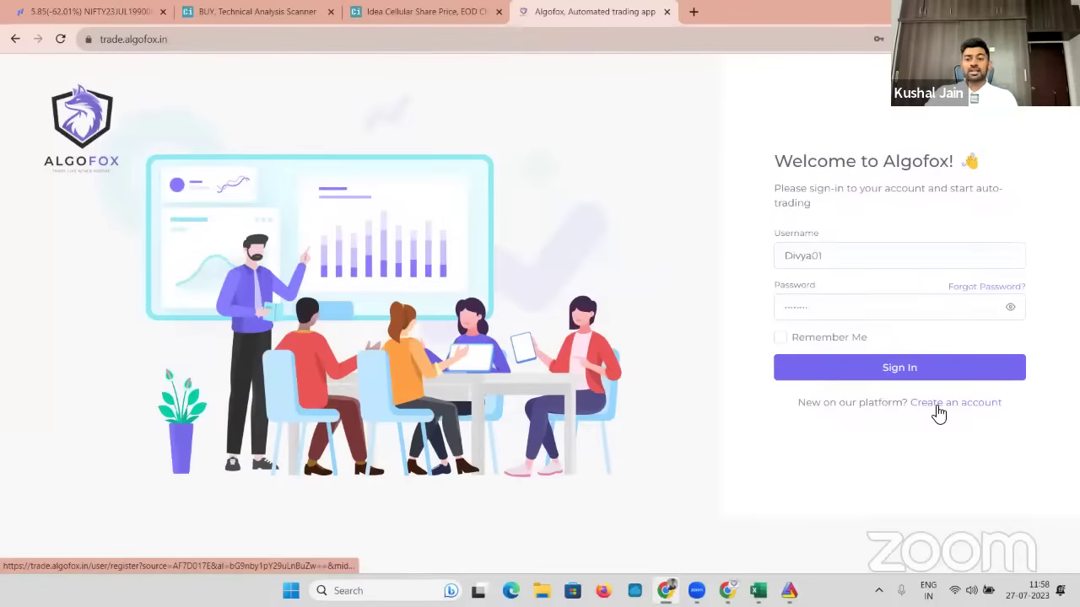
{"action": "left_click", "coordinate": [938, 409]}
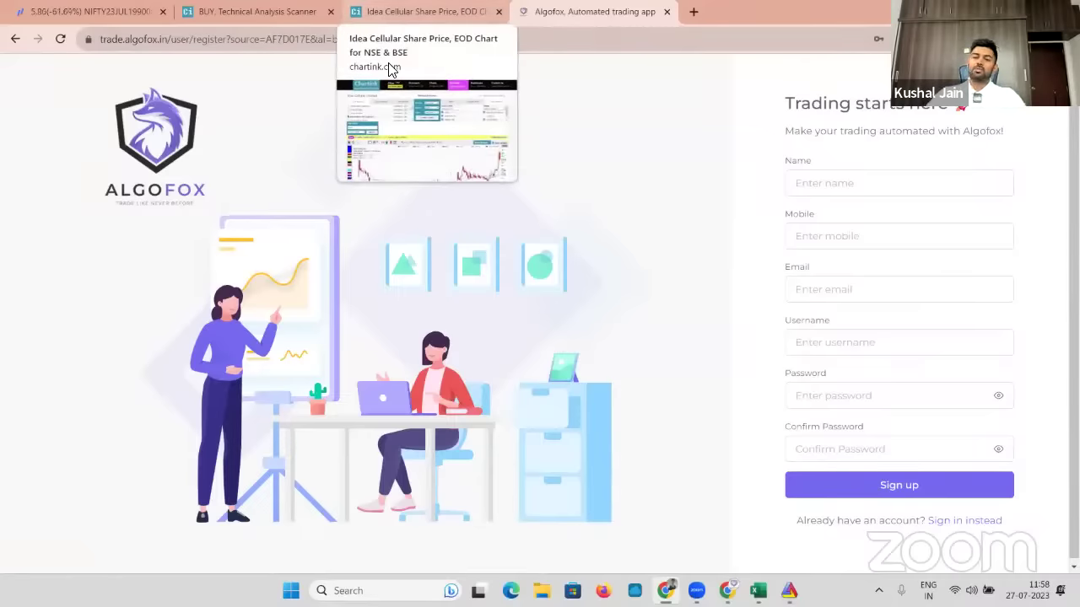
{"action": "left_click", "coordinate": [426, 12]}
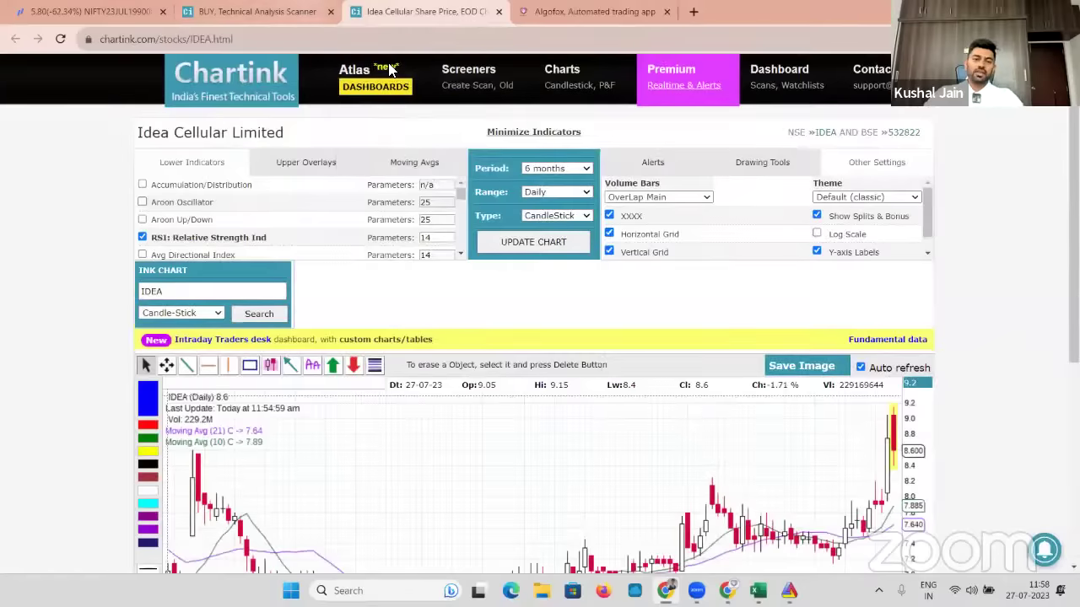
Review the BUY scanner's three matching stocks, then go back to the Fyers orders dashboard
{"action": "left_click", "coordinate": [191, 10]}
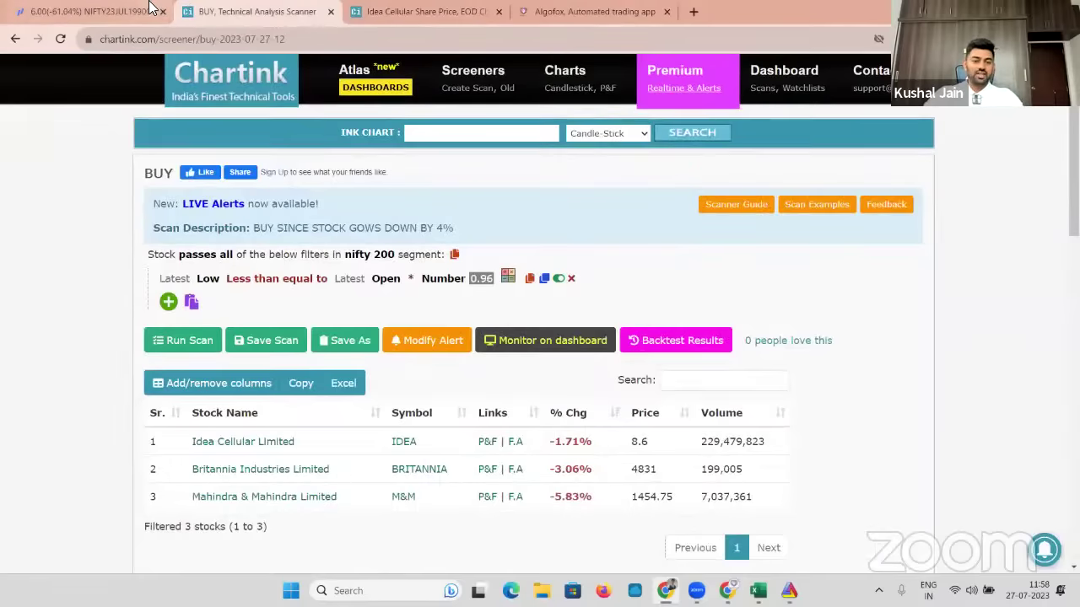
{"action": "left_click", "coordinate": [147, 9]}
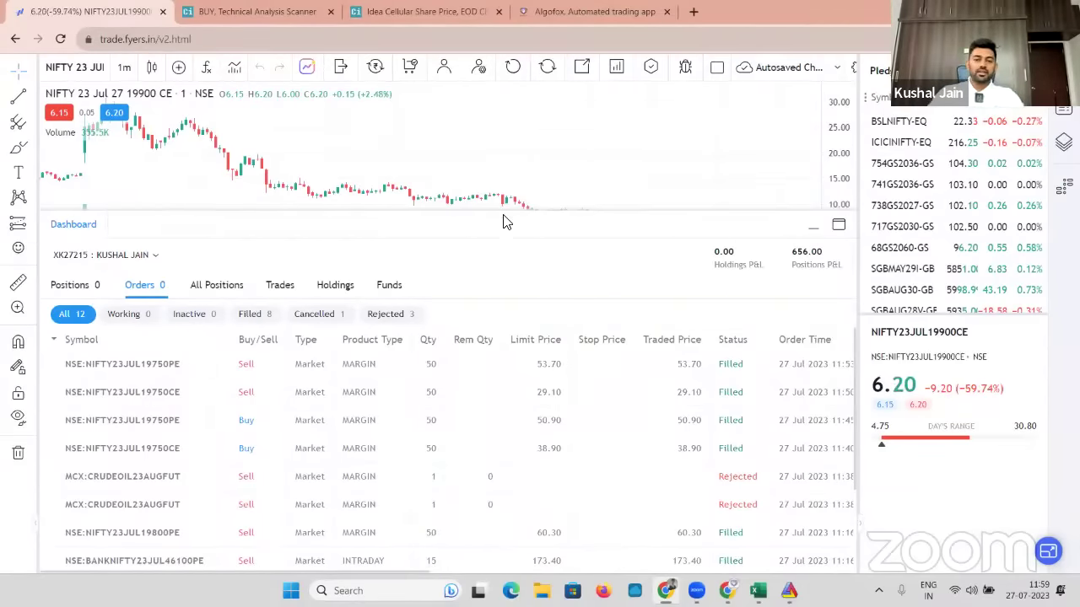
Enlarge the NIFTY23JUL19900CE chart above the orders list, then switch to TradingView
{"action": "left_click_drag", "start_coordinate": [503, 212], "coordinate": [472, 431]}
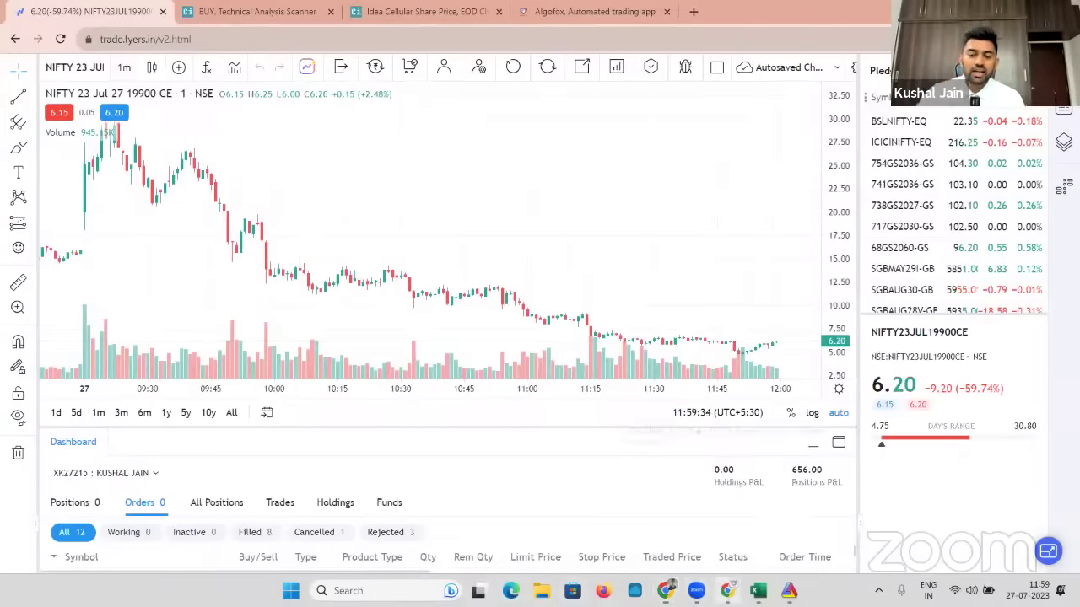
{"action": "key", "text": "alt+Tab"}
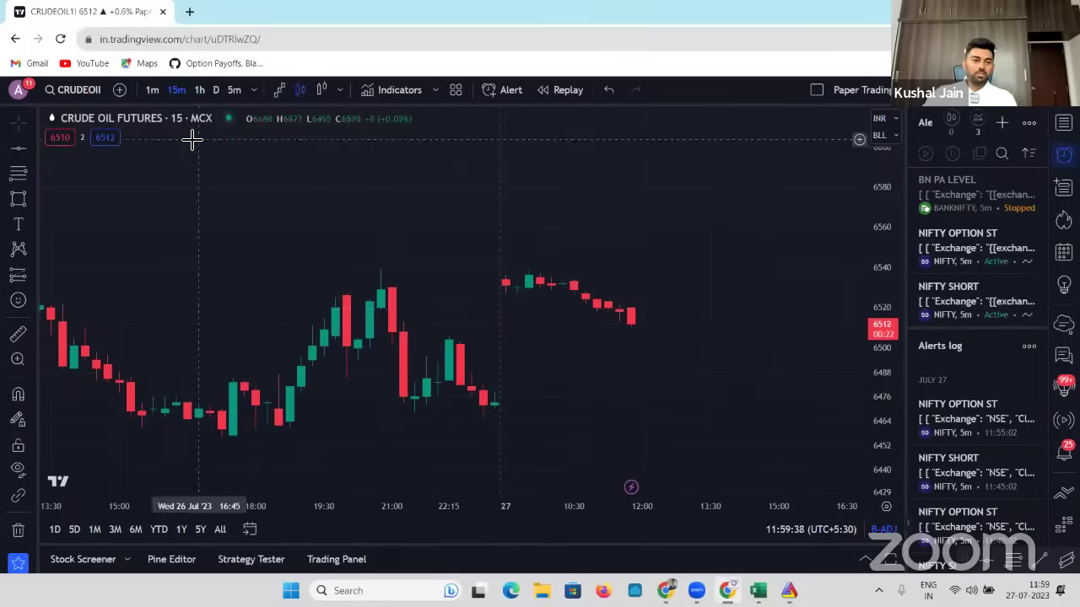
Add the EMA BY ALGOFOX strategy to the crude oil futures chart
{"action": "left_click", "coordinate": [83, 89]}
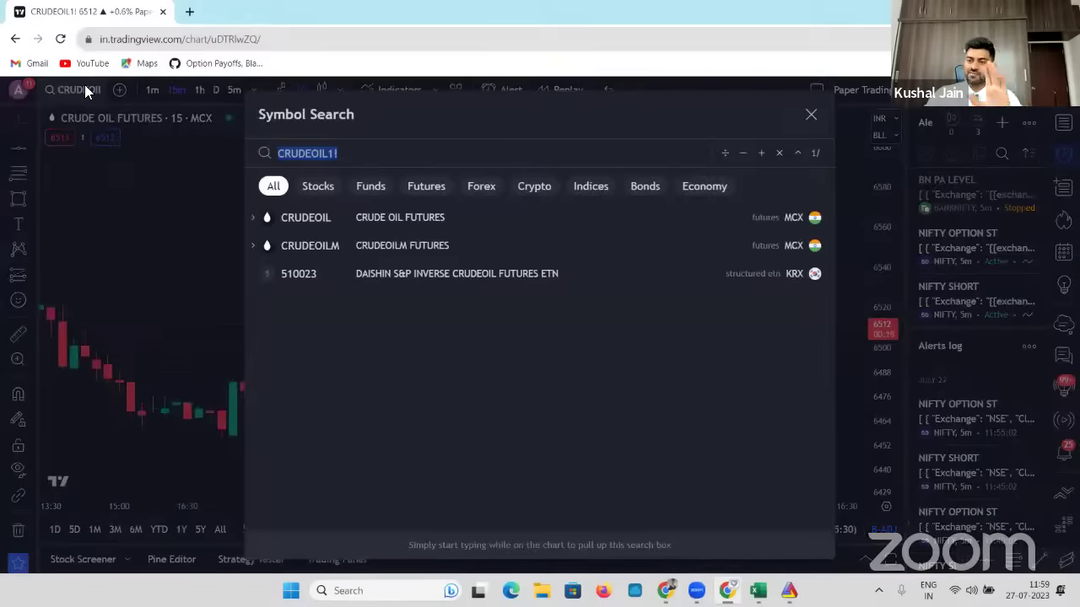
{"action": "type", "text": "EMA"}
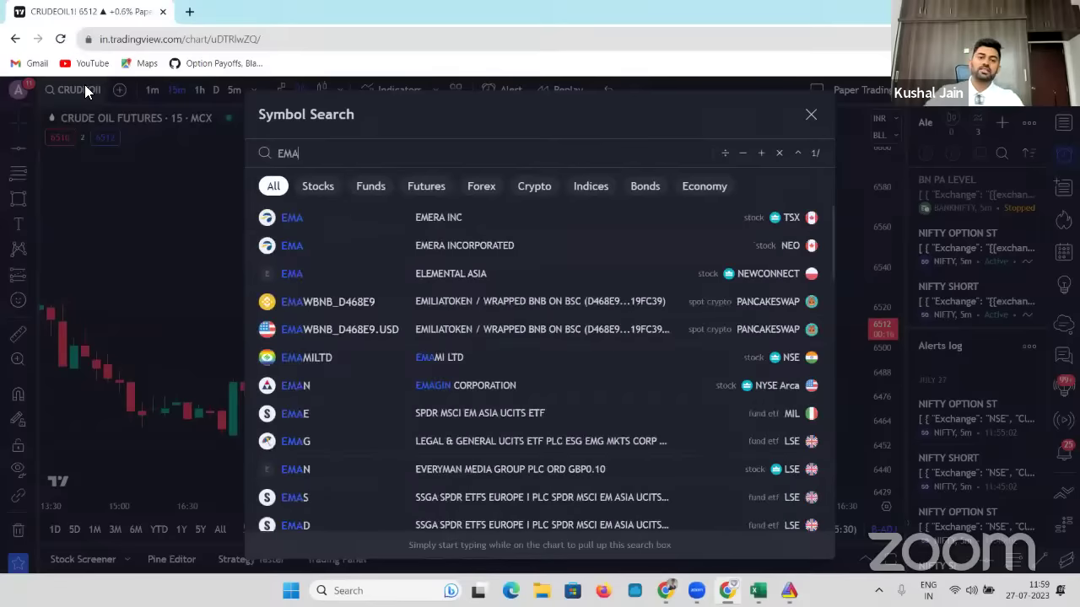
{"action": "left_click", "coordinate": [41, 179]}
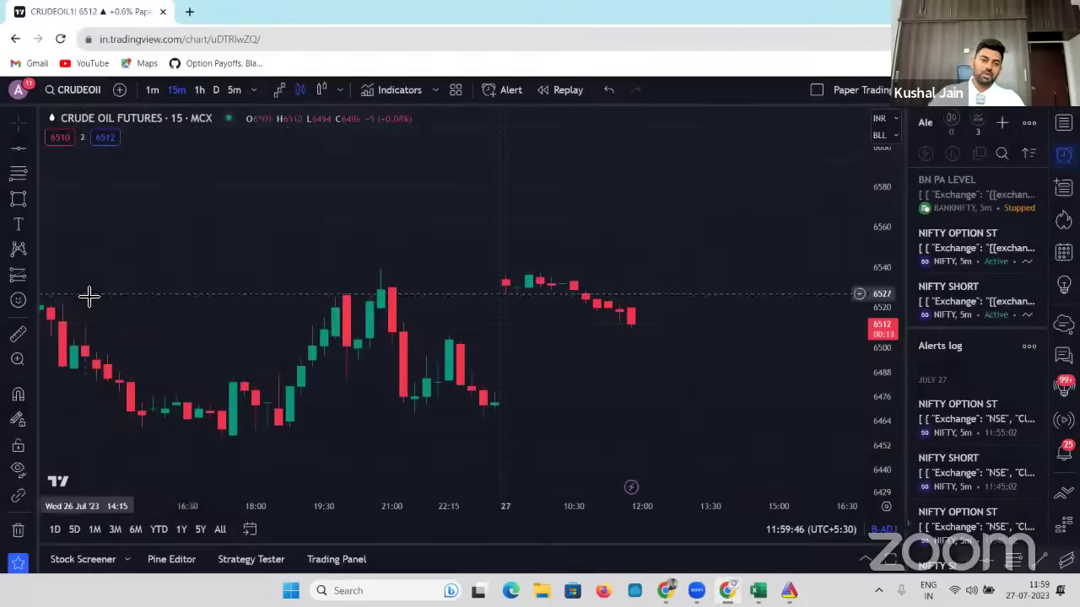
{"action": "left_click", "coordinate": [373, 91]}
{"action": "type", "text": "EMA"}
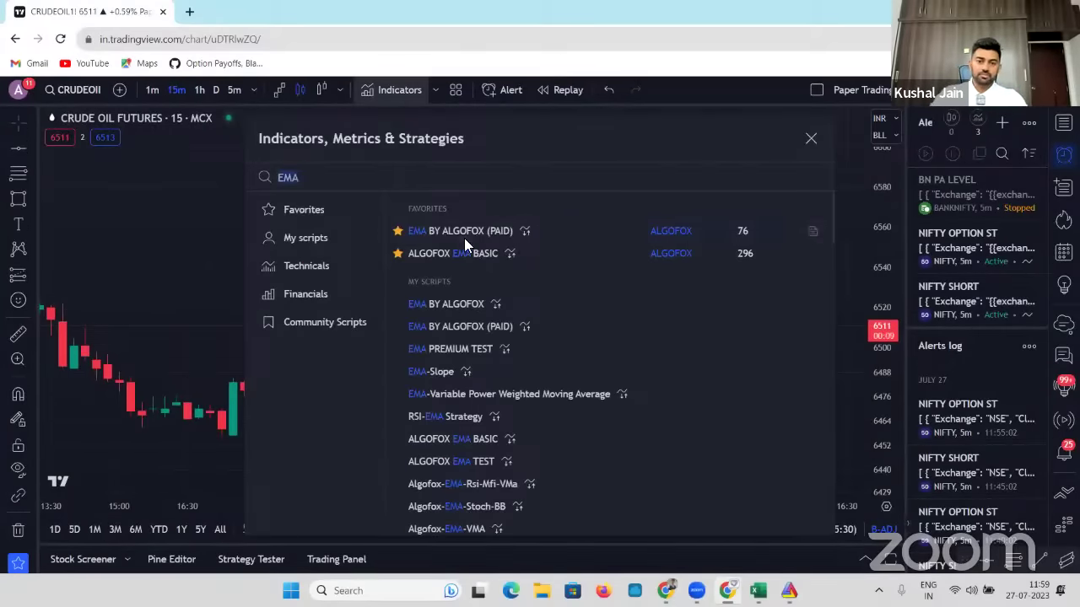
{"action": "left_click", "coordinate": [213, 238]}
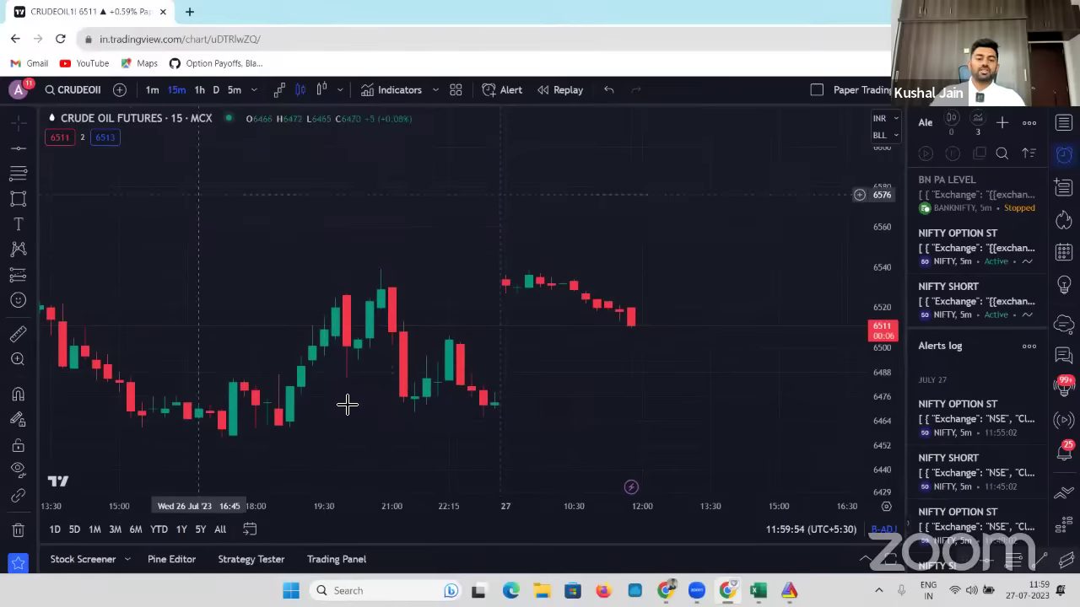
Show the strategy's backtest results, resizing the panel so the chart stays visible
{"action": "left_click_drag", "start_coordinate": [282, 318], "coordinate": [329, 291]}
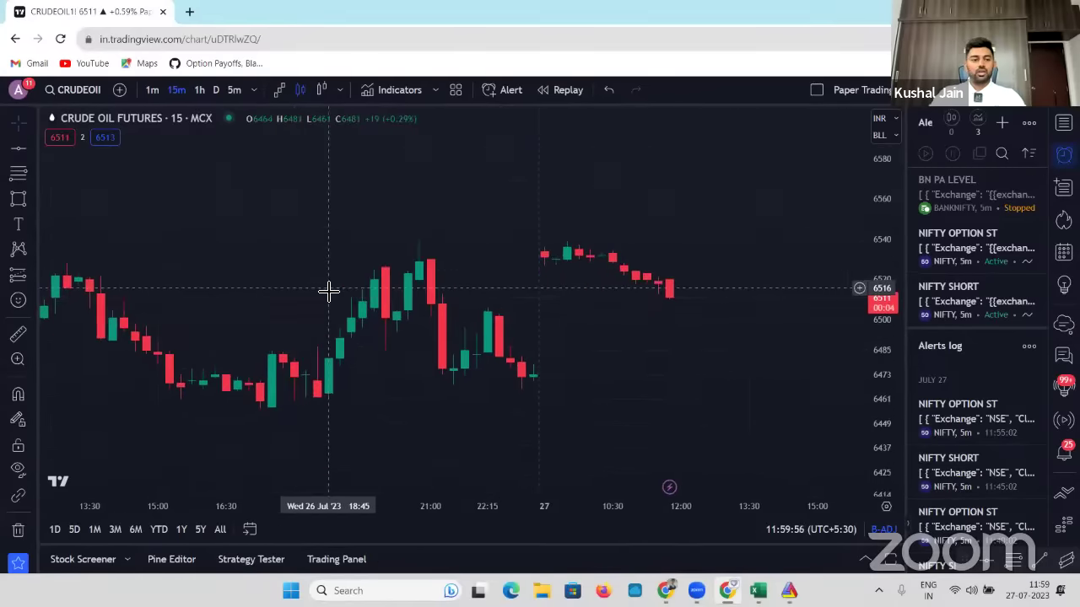
{"action": "left_click", "coordinate": [341, 535]}
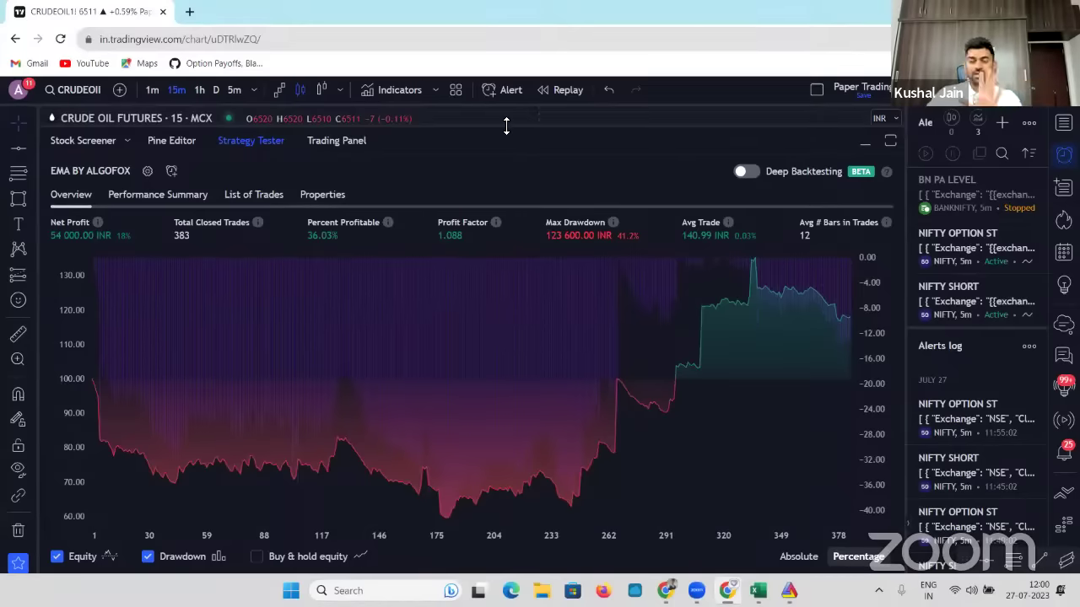
{"action": "left_click_drag", "start_coordinate": [506, 124], "coordinate": [566, 407]}
{"action": "left_click_drag", "start_coordinate": [569, 307], "coordinate": [604, 404]}
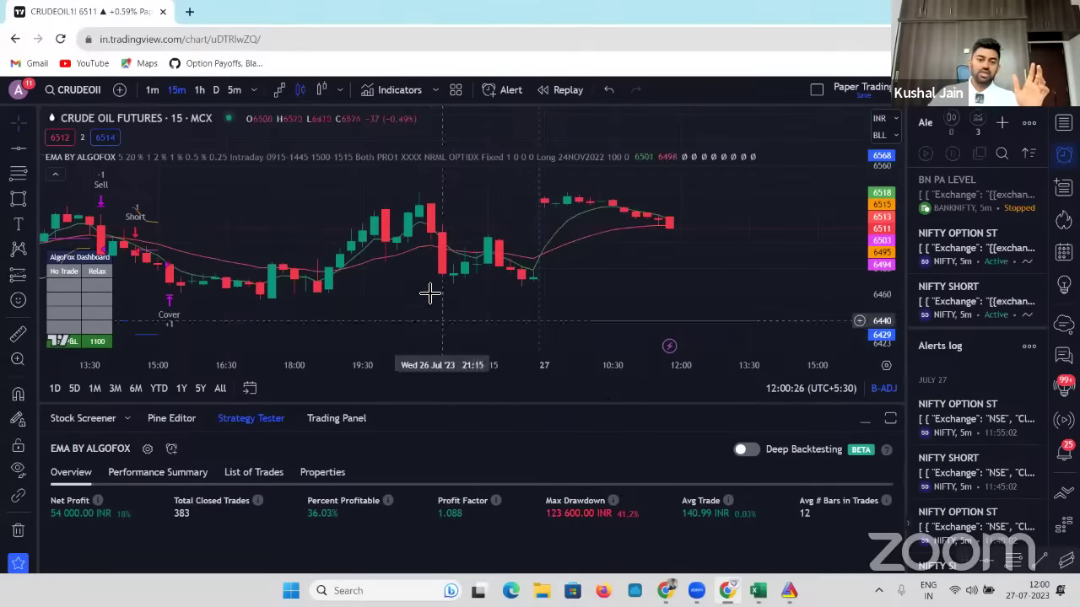
{"action": "scroll", "coordinate": [385, 248], "scroll_direction": "left", "scroll_amount": 3}
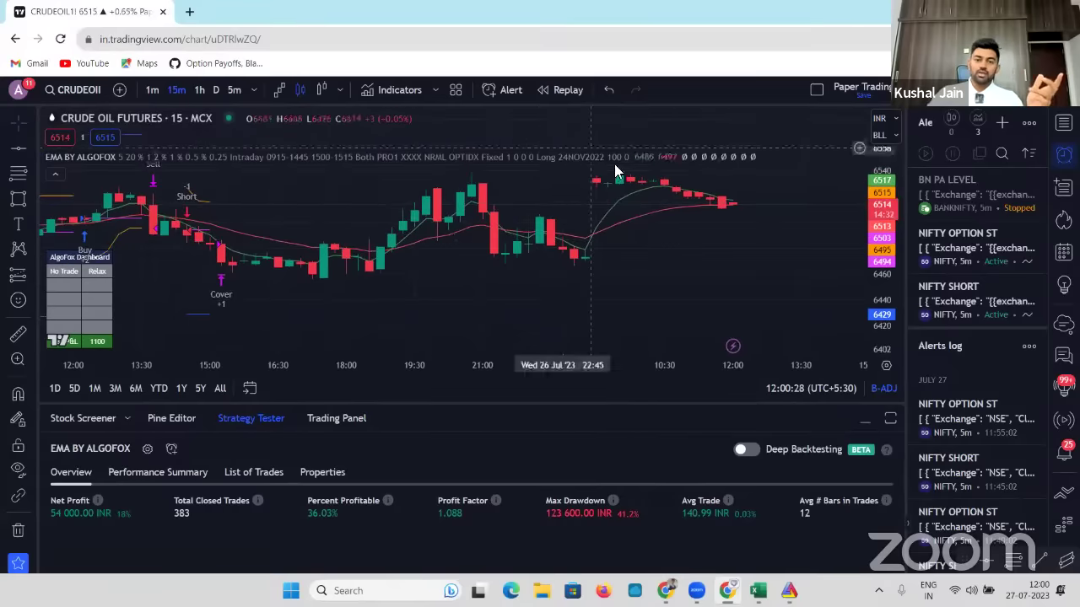
Open the EMA BY ALGOFOX settings and check the EMA period and T1/T2 targets
{"action": "mouse_move", "coordinate": [614, 155]}
{"action": "left_click", "coordinate": [661, 158]}
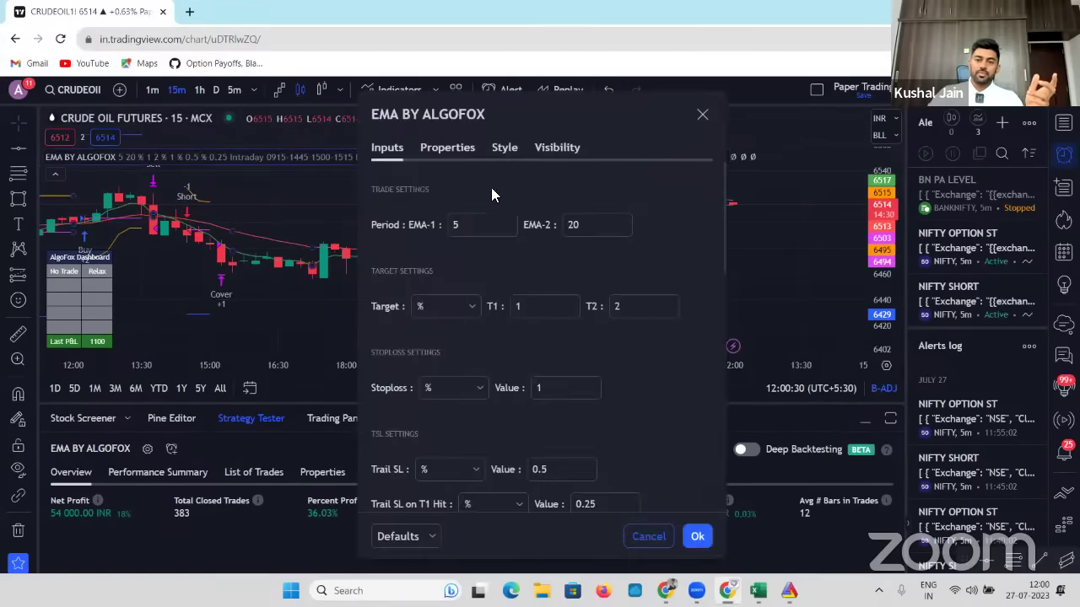
{"action": "left_click", "coordinate": [460, 229]}
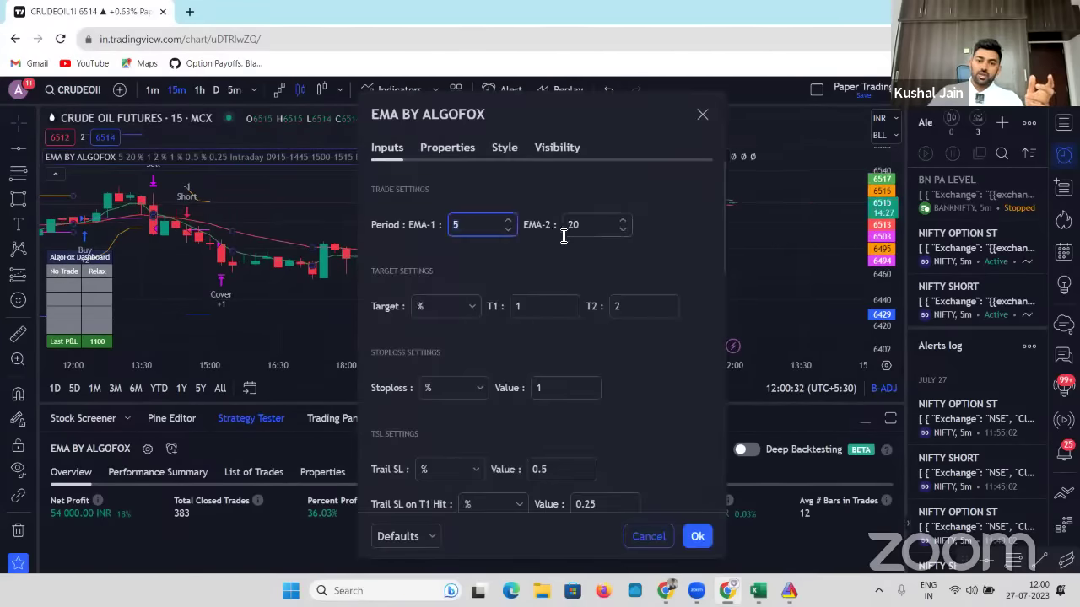
{"action": "left_click", "coordinate": [529, 306]}
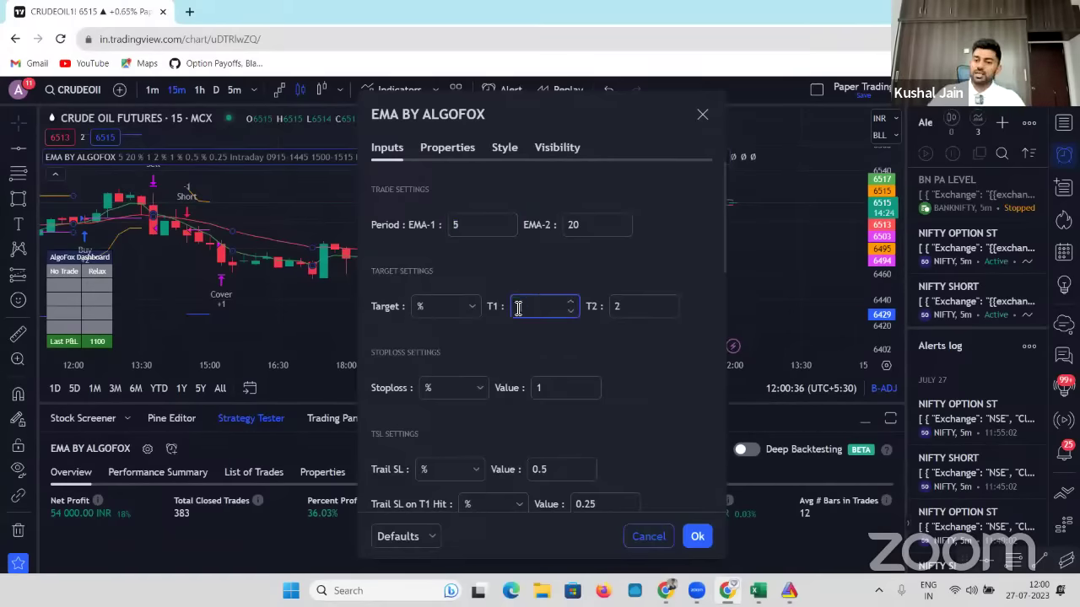
{"action": "left_click", "coordinate": [632, 306]}
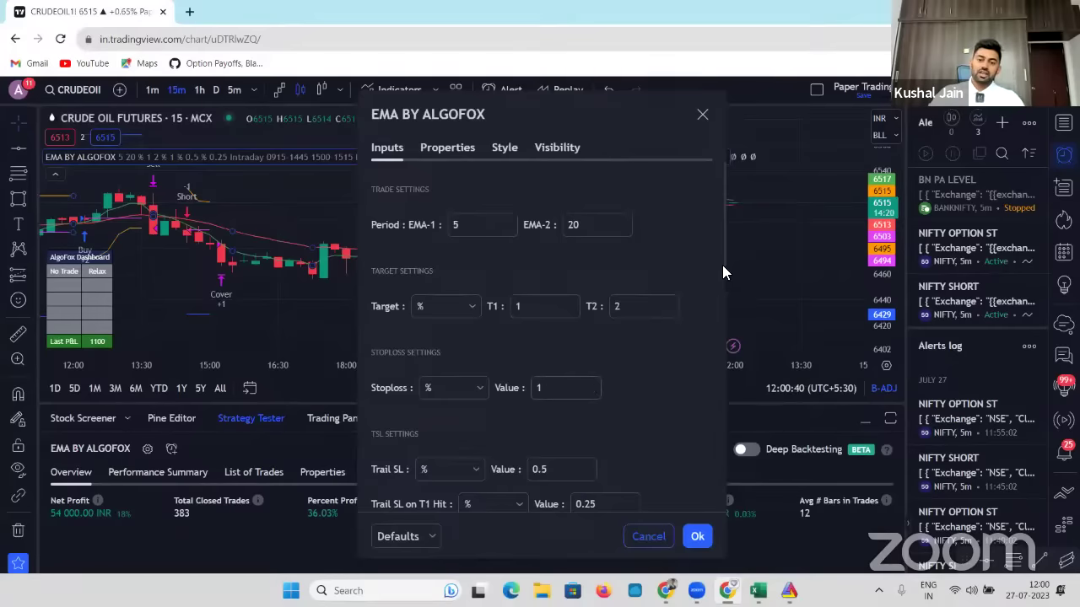
{"action": "left_click_drag", "start_coordinate": [722, 265], "coordinate": [724, 318]}
Set both Trail SL Value and Trail SL on T1 Hit Value to 1
{"action": "double_click", "coordinate": [559, 330]}
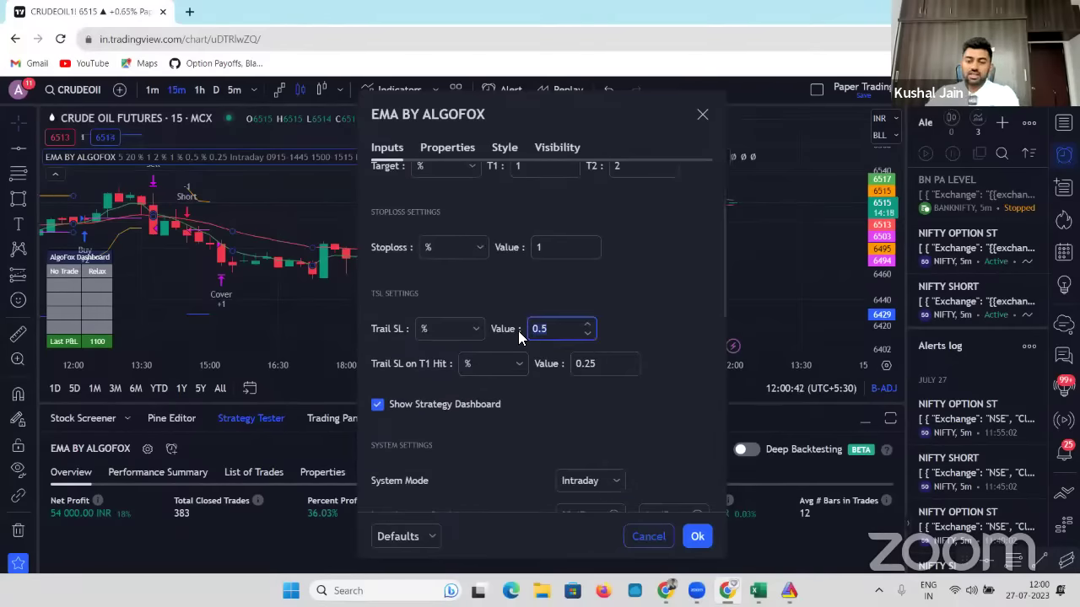
{"action": "type", "text": "1"}
{"action": "left_click", "coordinate": [607, 303]}
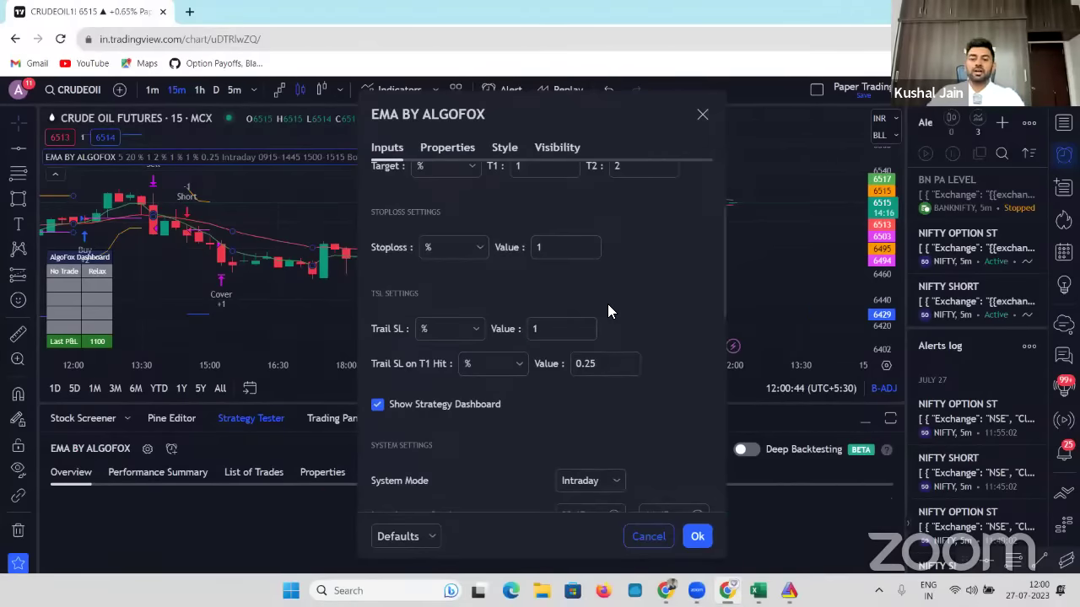
{"action": "double_click", "coordinate": [594, 363]}
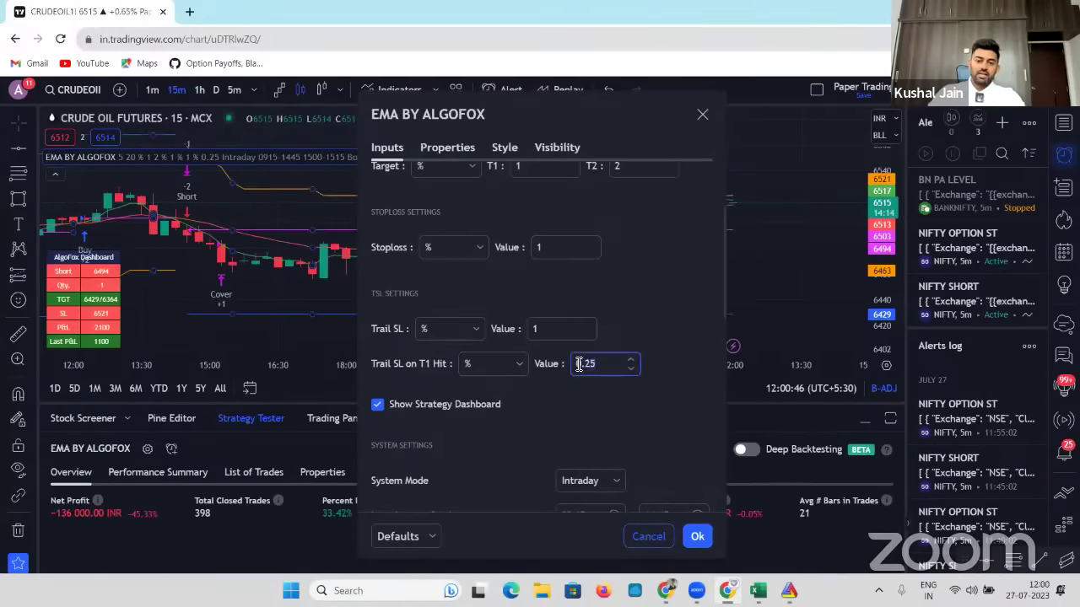
{"action": "type", "text": "1"}
{"action": "left_click", "coordinate": [720, 275]}
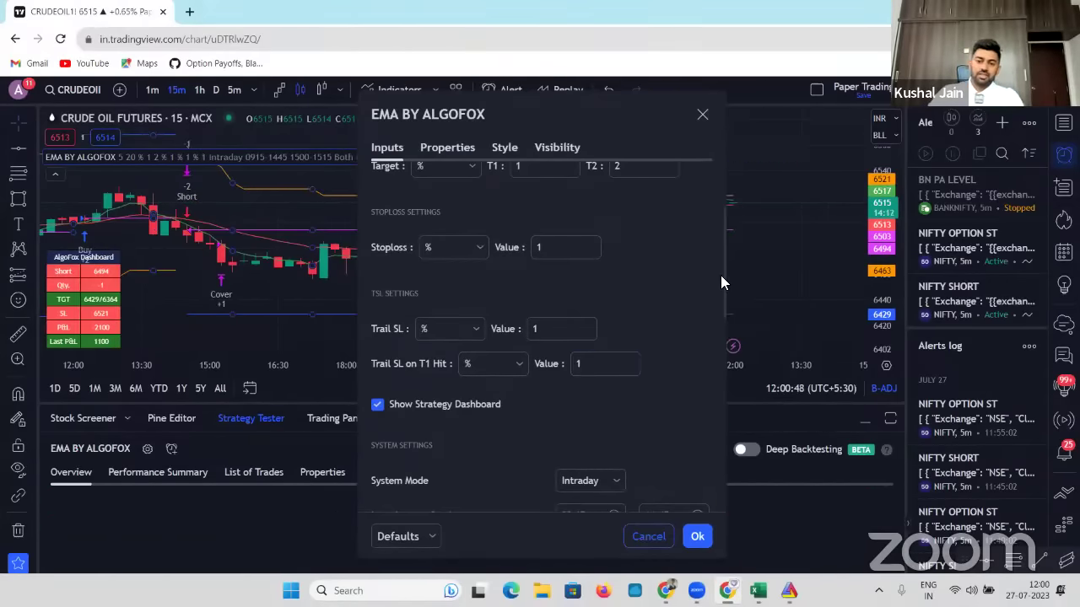
Switch System Mode to Positional and apply the strategy settings
{"action": "scroll", "coordinate": [724, 308], "scroll_direction": "down", "scroll_amount": 2}
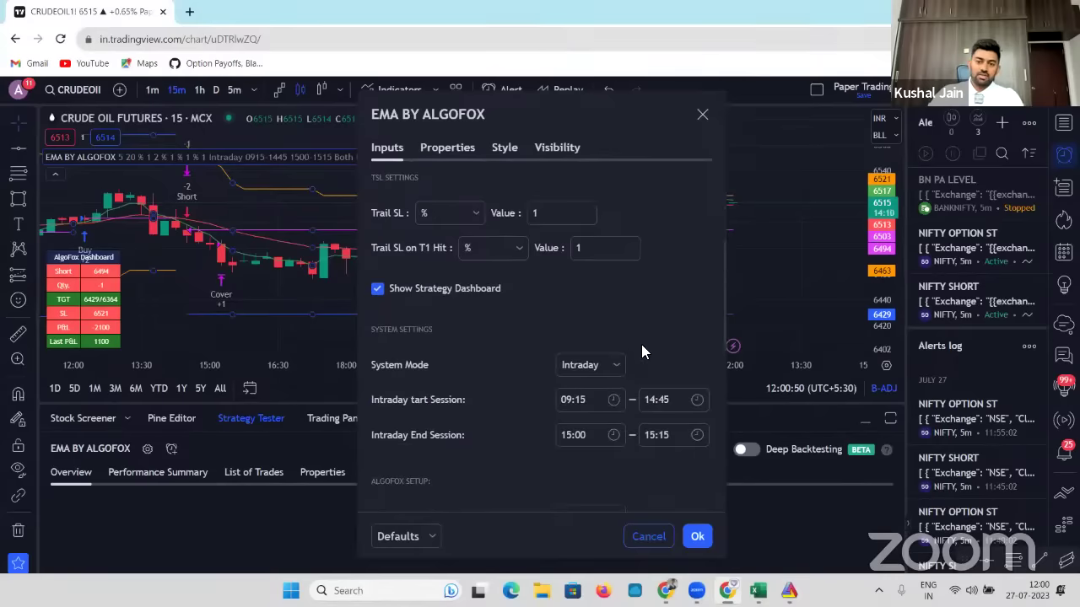
{"action": "left_click", "coordinate": [589, 365]}
{"action": "left_click", "coordinate": [593, 411]}
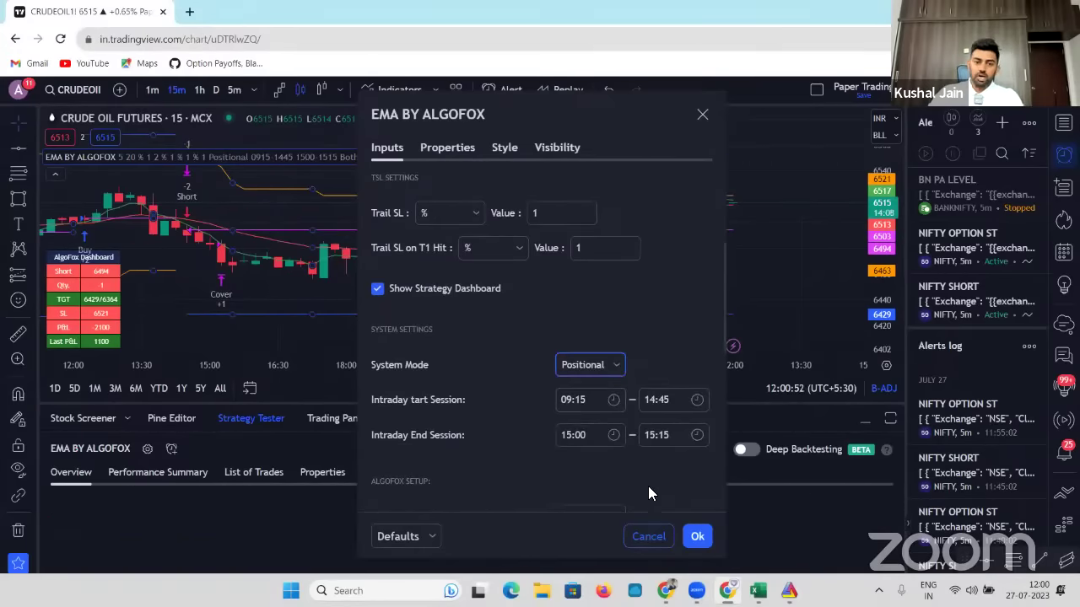
{"action": "left_click", "coordinate": [697, 536]}
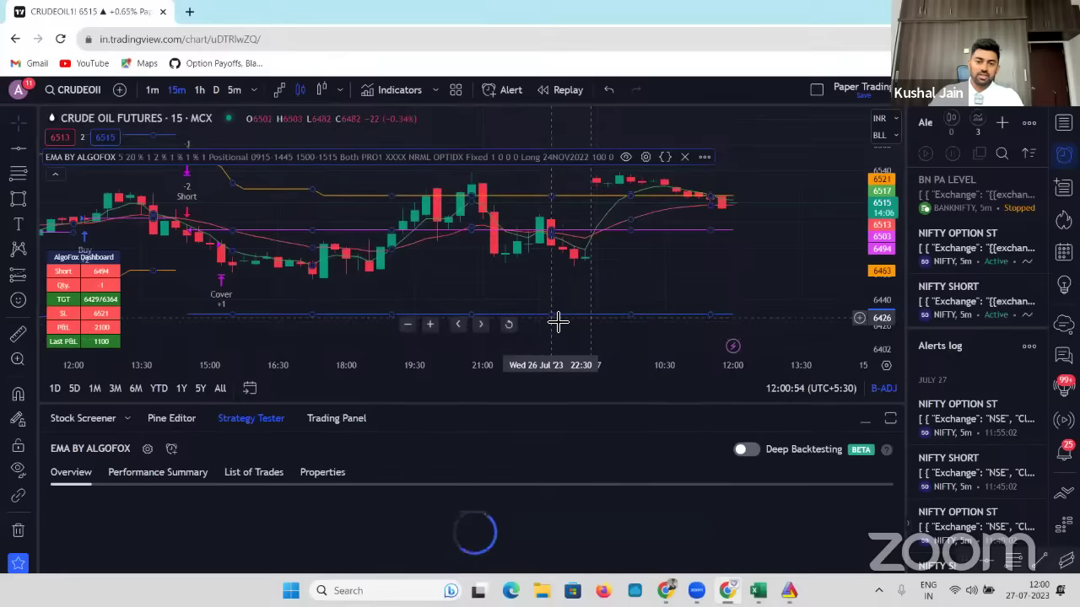
Collapse the backtest panel and inspect the 25–26 Jul trades, then reopen the strategy settings
{"action": "left_click_drag", "start_coordinate": [649, 276], "coordinate": [846, 385]}
{"action": "left_click", "coordinate": [865, 420]}
{"action": "left_click_drag", "start_coordinate": [567, 306], "coordinate": [665, 292]}
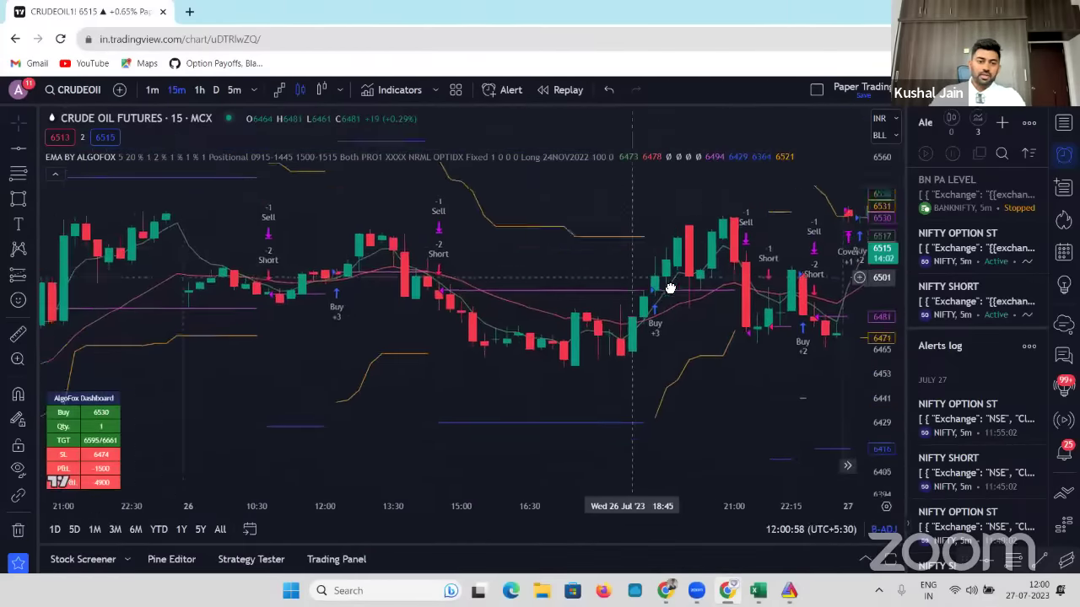
{"action": "left_click_drag", "start_coordinate": [211, 333], "coordinate": [528, 294]}
{"action": "left_click_drag", "start_coordinate": [354, 329], "coordinate": [499, 345]}
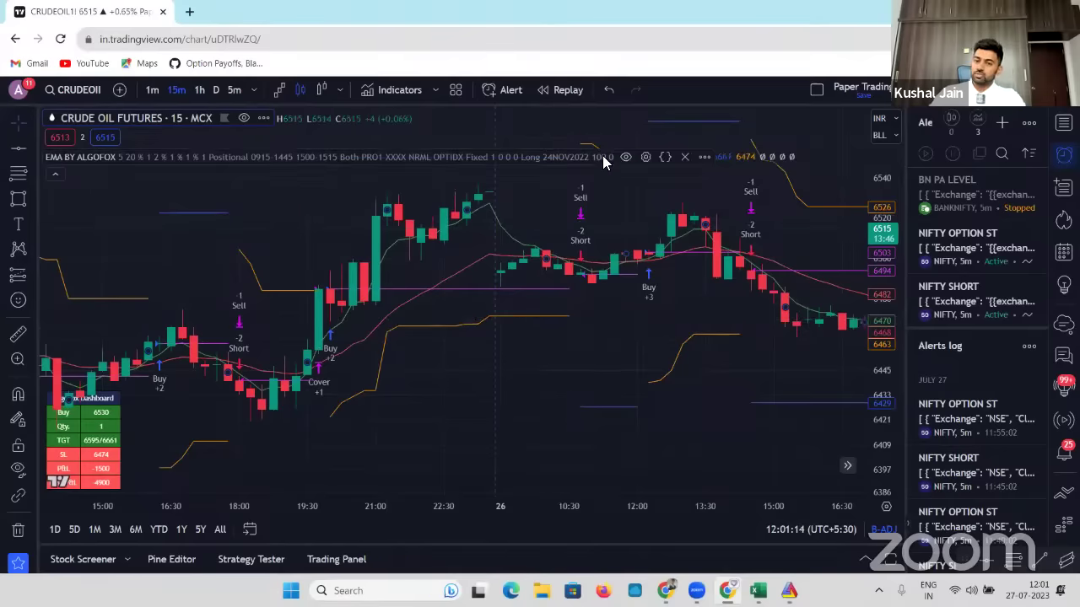
{"action": "left_click", "coordinate": [647, 156]}
{"action": "left_click_drag", "start_coordinate": [583, 113], "coordinate": [825, 109]}
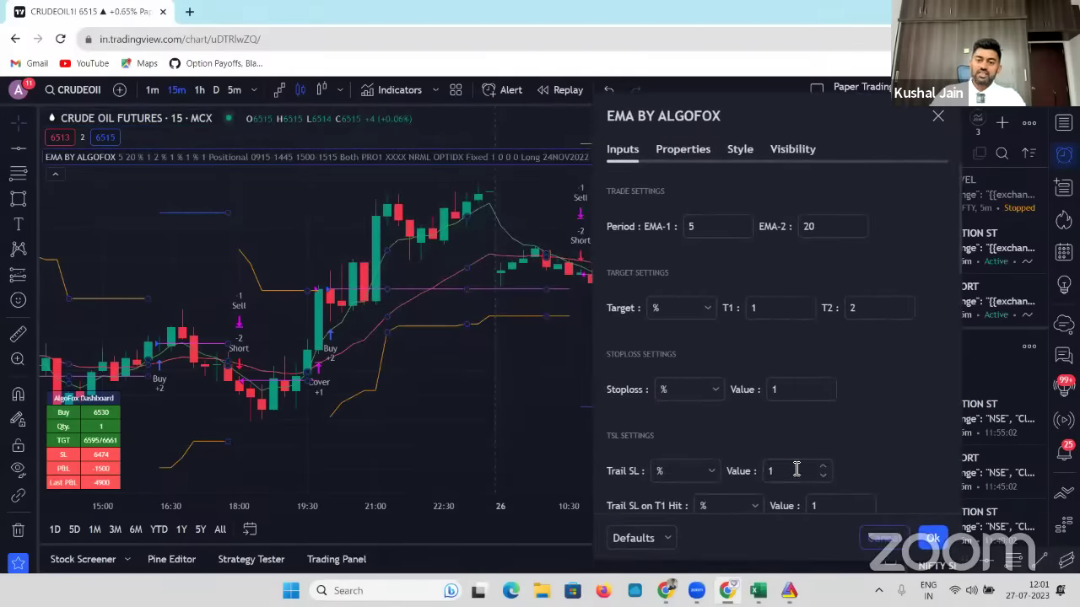
Change the Trail SL Value to 0.5 and apply the settings
{"action": "left_click", "coordinate": [764, 471]}
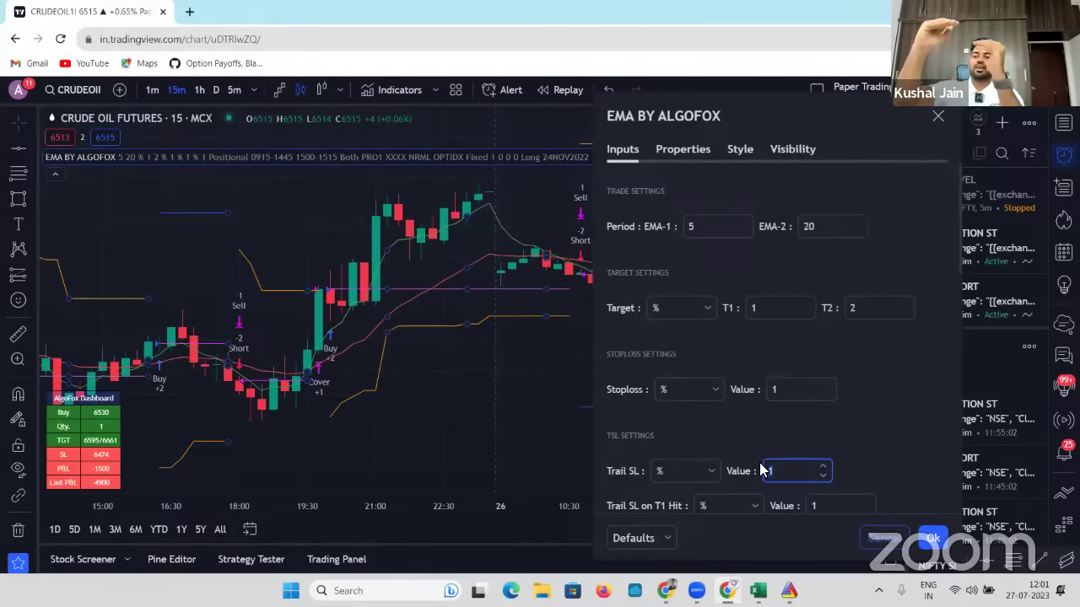
{"action": "type", "text": "0.5"}
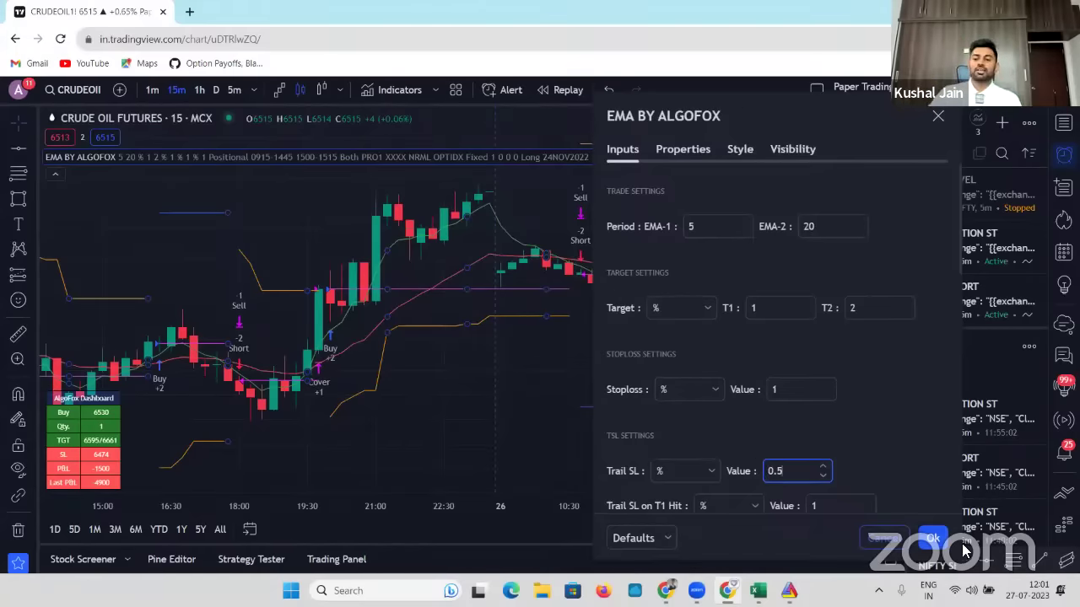
{"action": "left_click", "coordinate": [932, 538]}
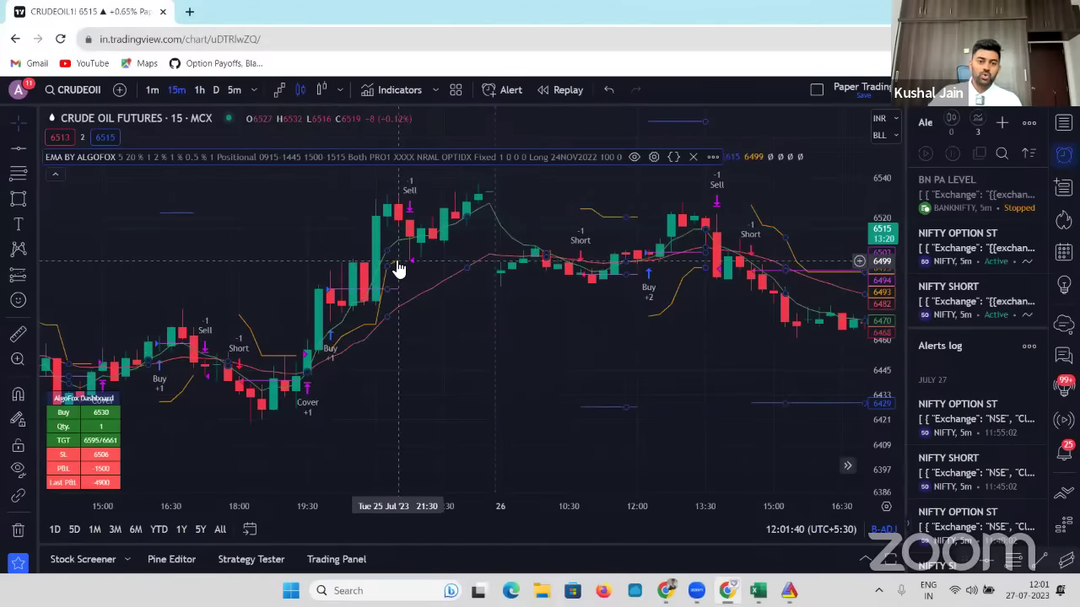
Raise the Strategy Tester overview again, now showing 40,100 INR net profit
{"action": "scroll", "coordinate": [494, 333], "scroll_direction": "left", "scroll_amount": 5}
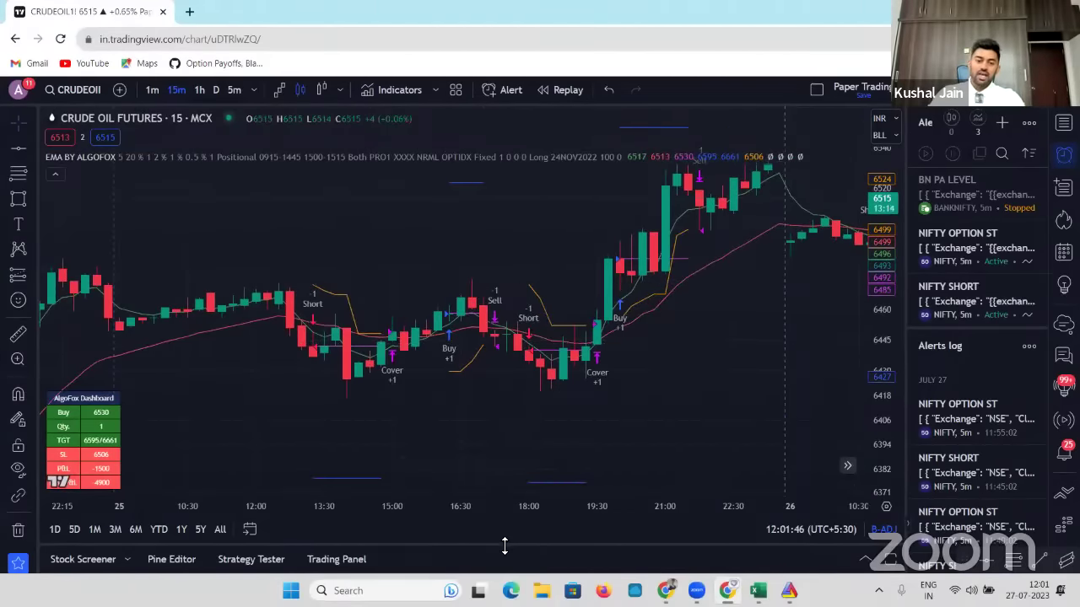
{"action": "left_click_drag", "start_coordinate": [506, 546], "coordinate": [596, 239]}
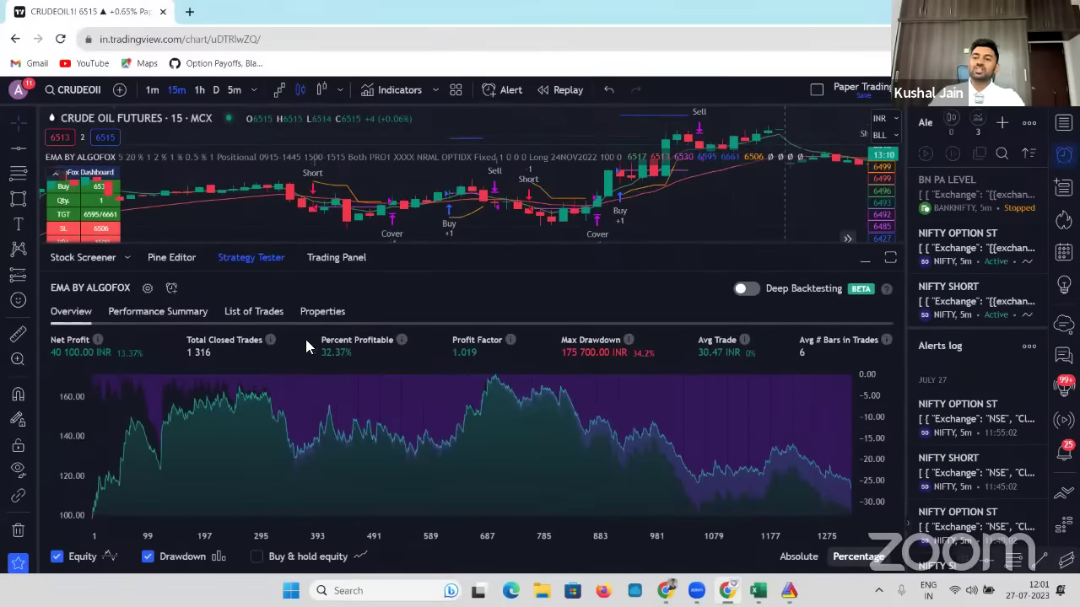
In the EMA BY ALGOFOX settings, set Trail SL Value to 1 and Stoploss Value to 0.5
{"action": "left_click", "coordinate": [653, 157]}
{"action": "left_click_drag", "start_coordinate": [610, 137], "coordinate": [843, 126]}
{"action": "double_click", "coordinate": [766, 478]}
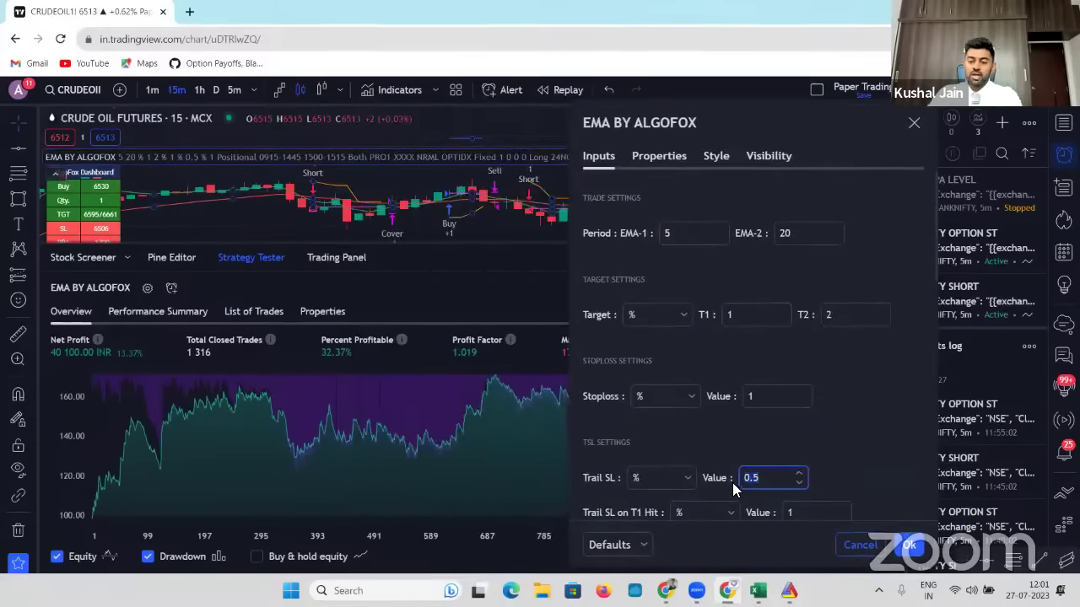
{"action": "type", "text": "1"}
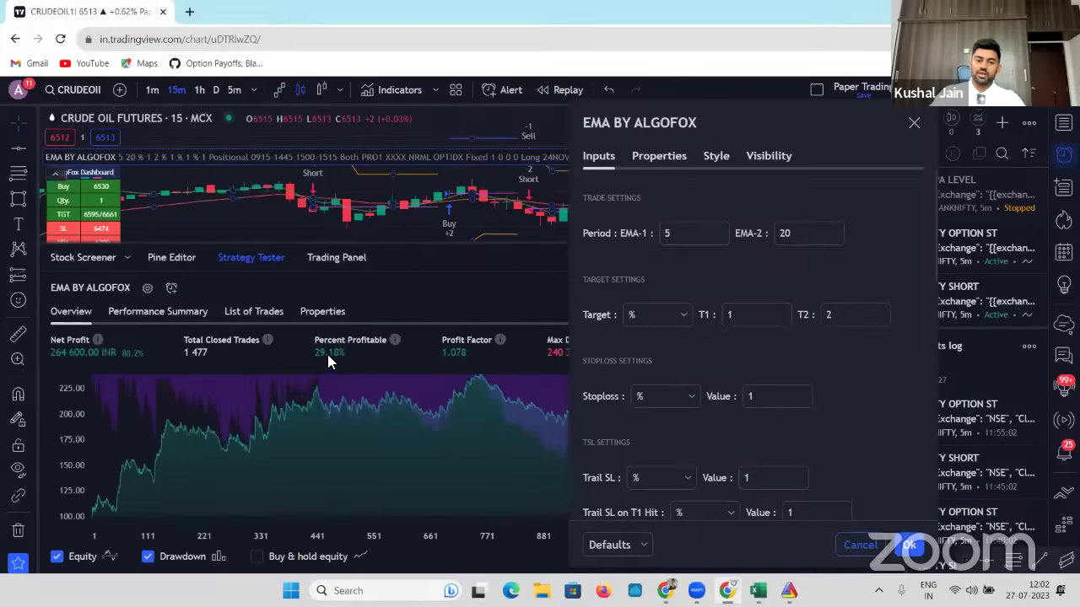
{"action": "left_click", "coordinate": [736, 398]}
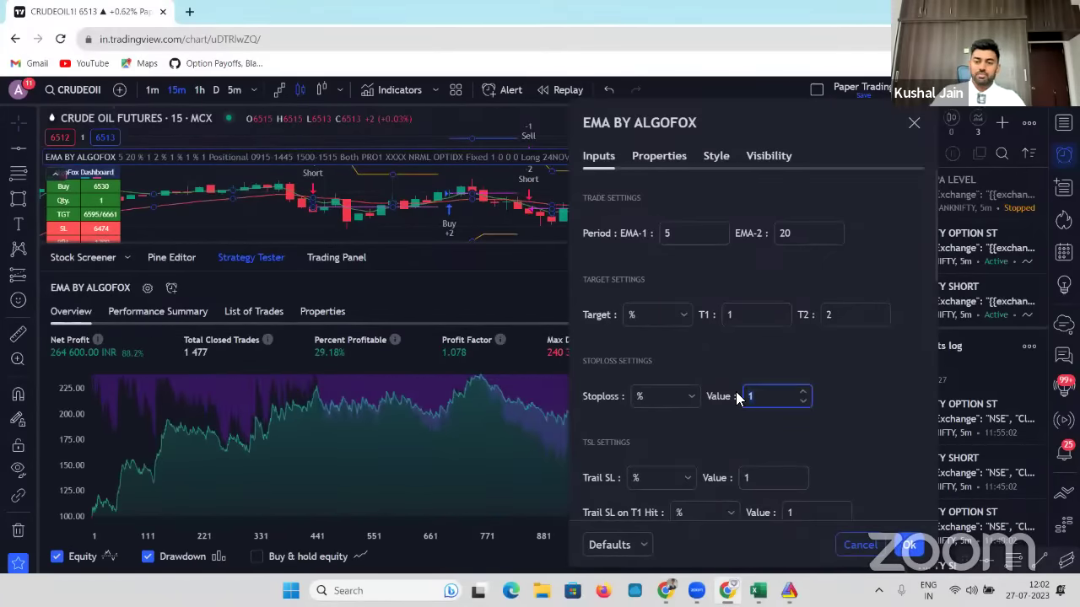
{"action": "type", "text": "0.5"}
{"action": "left_click", "coordinate": [840, 399]}
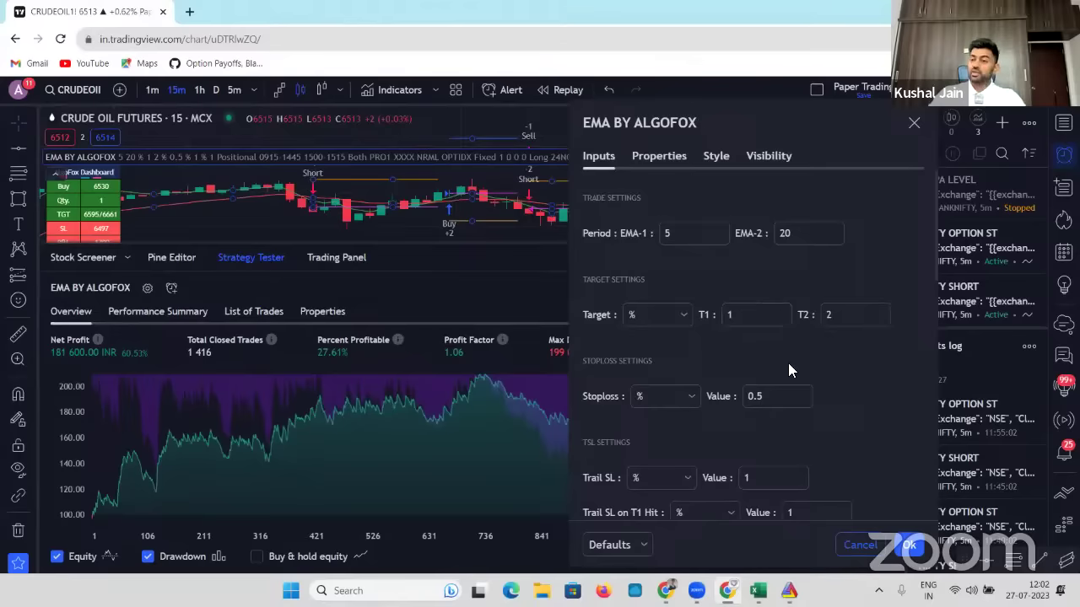
Confirm the settings, leaving the backtest at 181,600 INR net profit over 1,416 trades
{"action": "left_click", "coordinate": [910, 545]}
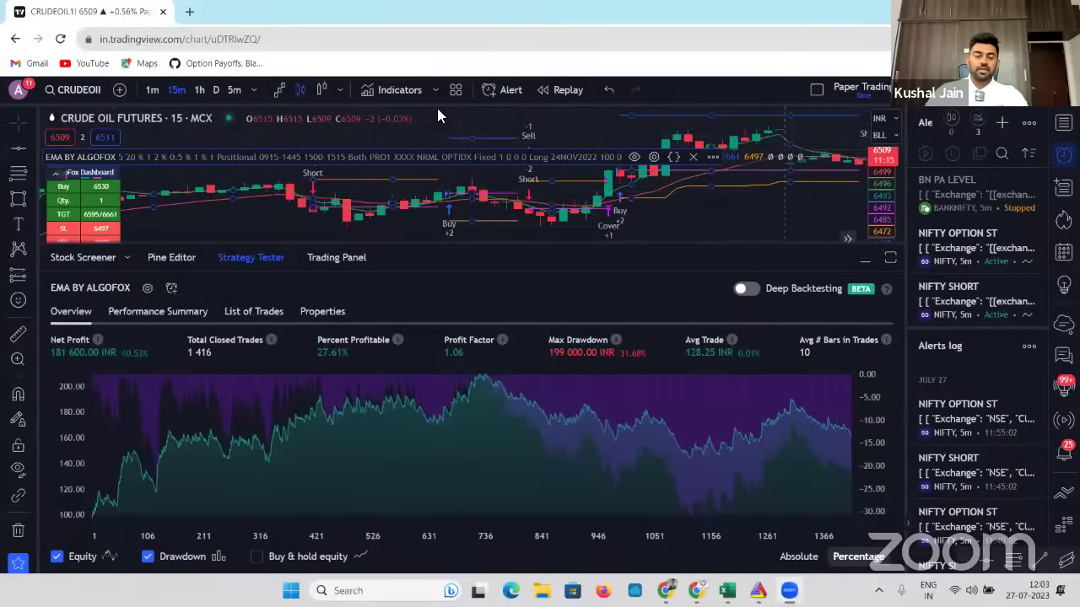
Load community.fyers.in in a new tab of the Fyers Chrome window
{"action": "left_click", "coordinate": [665, 591]}
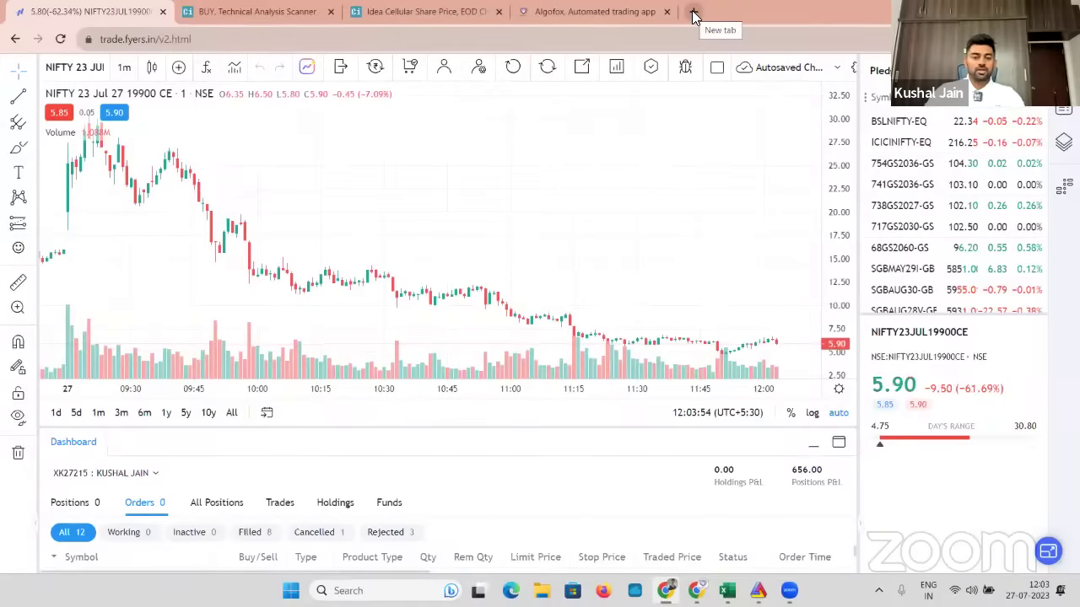
{"action": "key", "text": "XF86AudioRaiseVolume"}
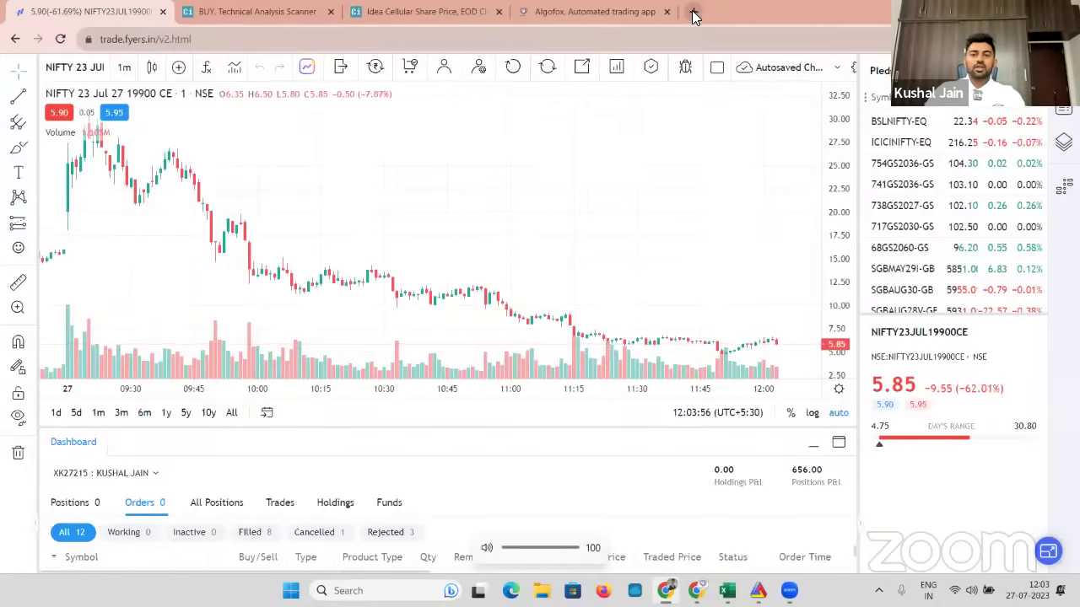
{"action": "left_click", "coordinate": [692, 12]}
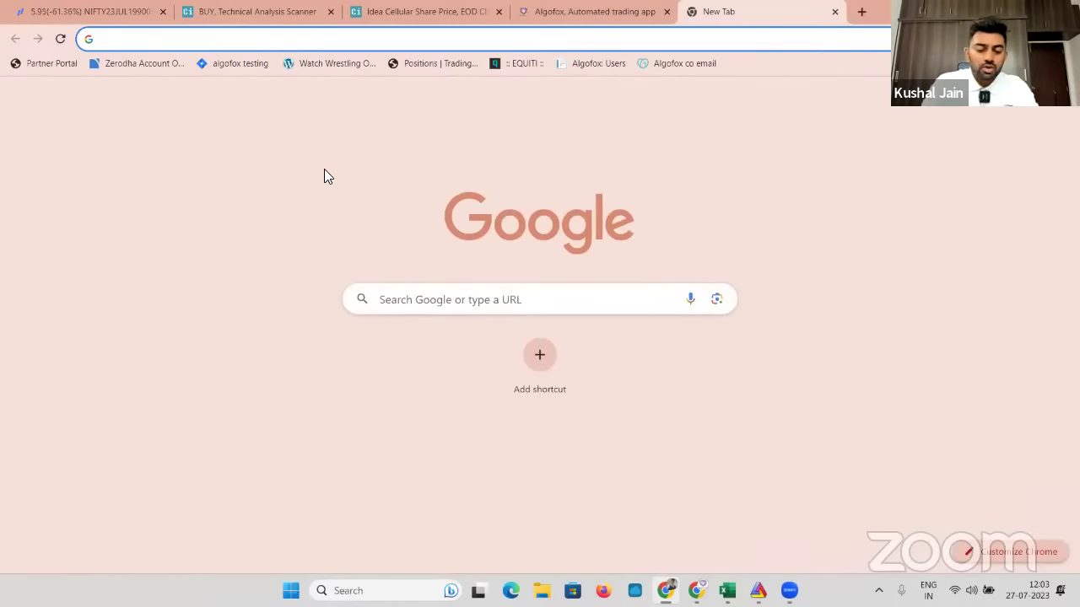
{"action": "type", "text": "COMM"}
{"action": "key", "text": "Right"}
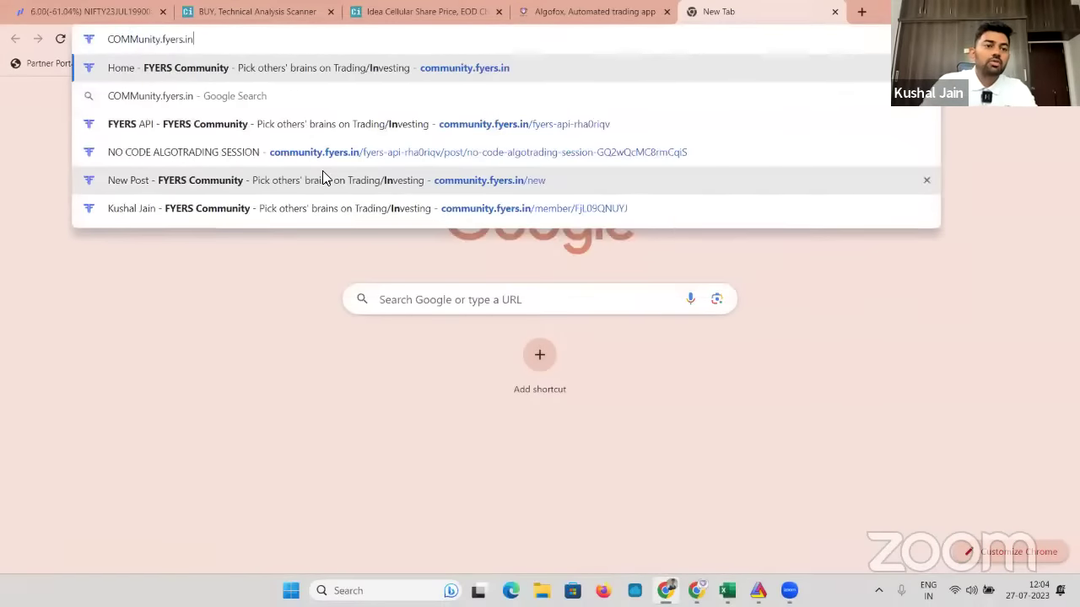
{"action": "key", "text": "Return"}
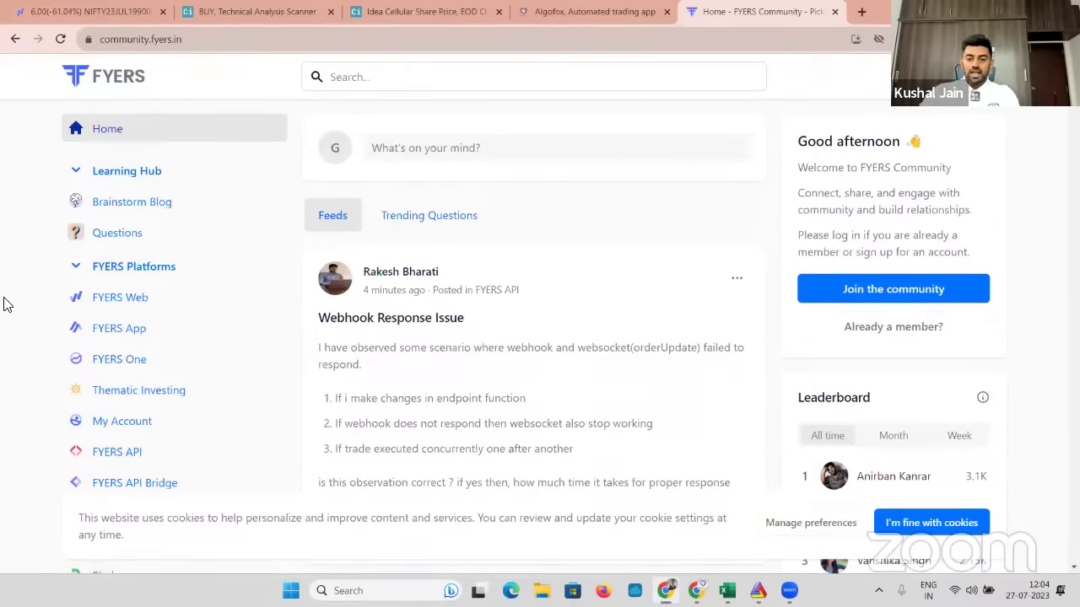
Scroll the community feed and open the FYERS API section from the sidebar
{"action": "scroll", "coordinate": [4, 304], "scroll_direction": "down", "scroll_amount": 1}
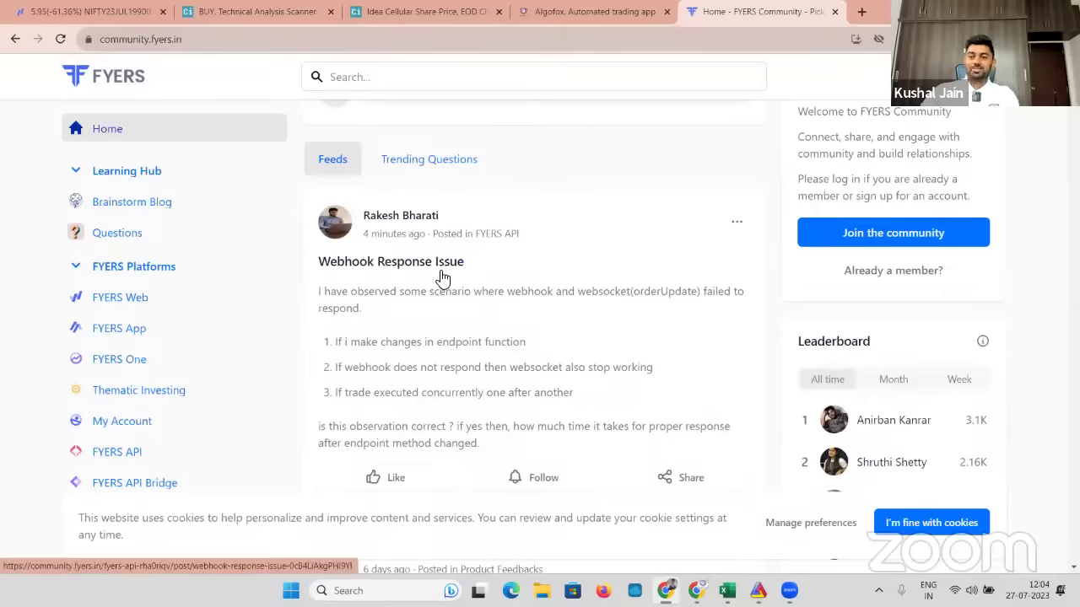
{"action": "scroll", "coordinate": [440, 277], "scroll_direction": "down", "scroll_amount": 1}
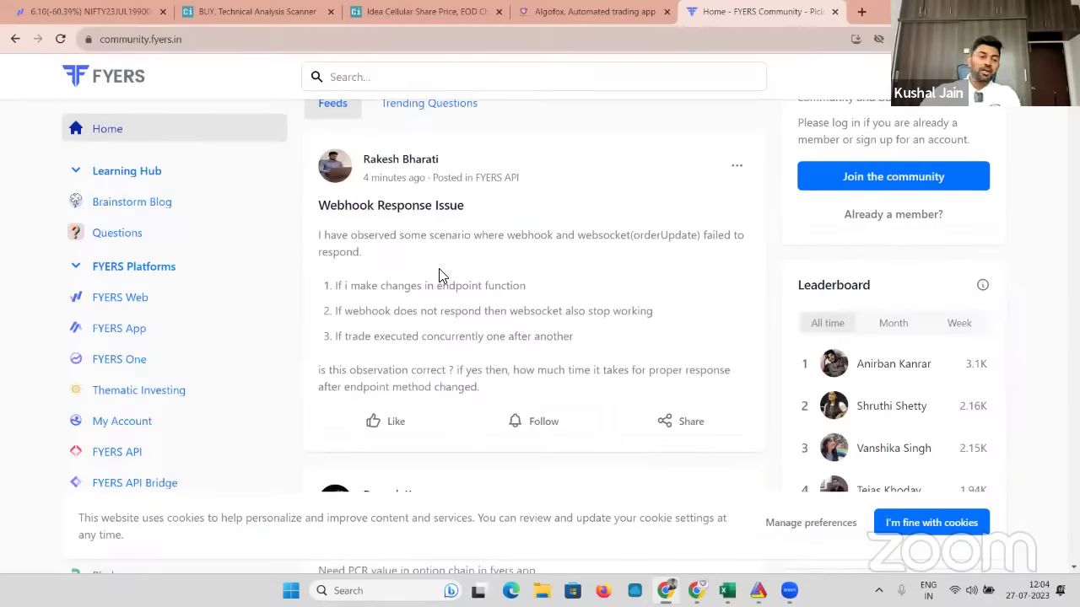
{"action": "scroll", "coordinate": [439, 275], "scroll_direction": "down", "scroll_amount": 1}
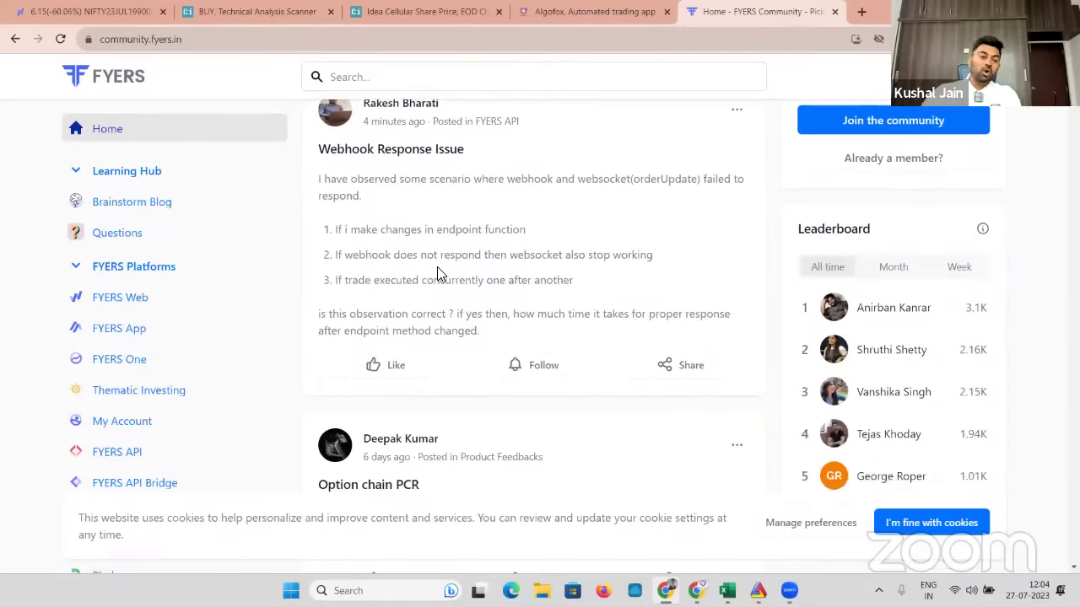
{"action": "scroll", "coordinate": [10, 358], "scroll_direction": "down", "scroll_amount": 1}
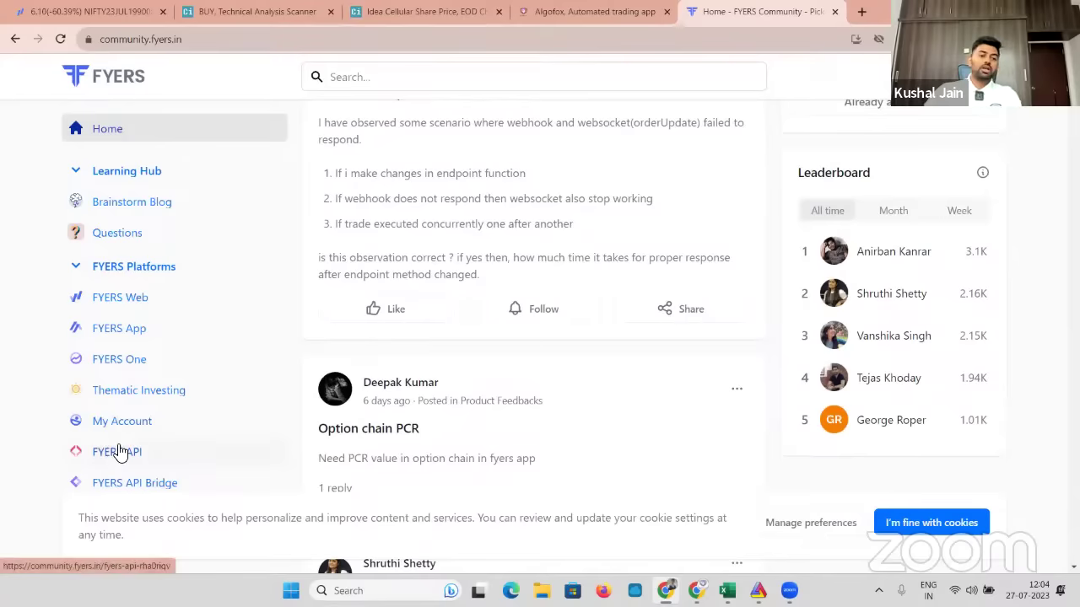
{"action": "left_click", "coordinate": [121, 454]}
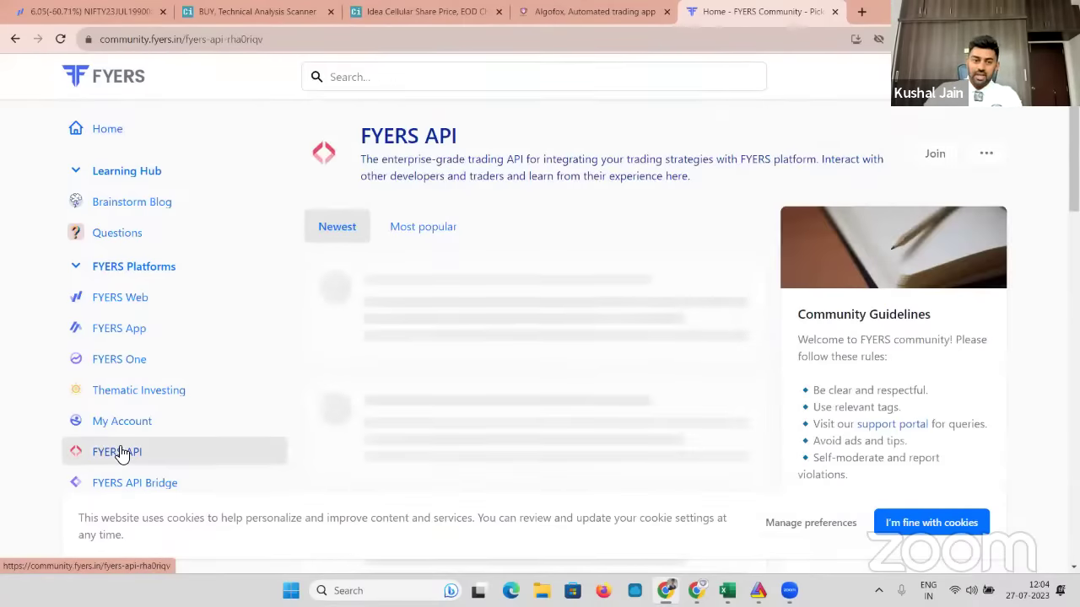
Join the community, log in with the saved credentials, and dismiss the add-post and invite options
{"action": "scroll", "coordinate": [413, 337], "scroll_direction": "down", "scroll_amount": 5}
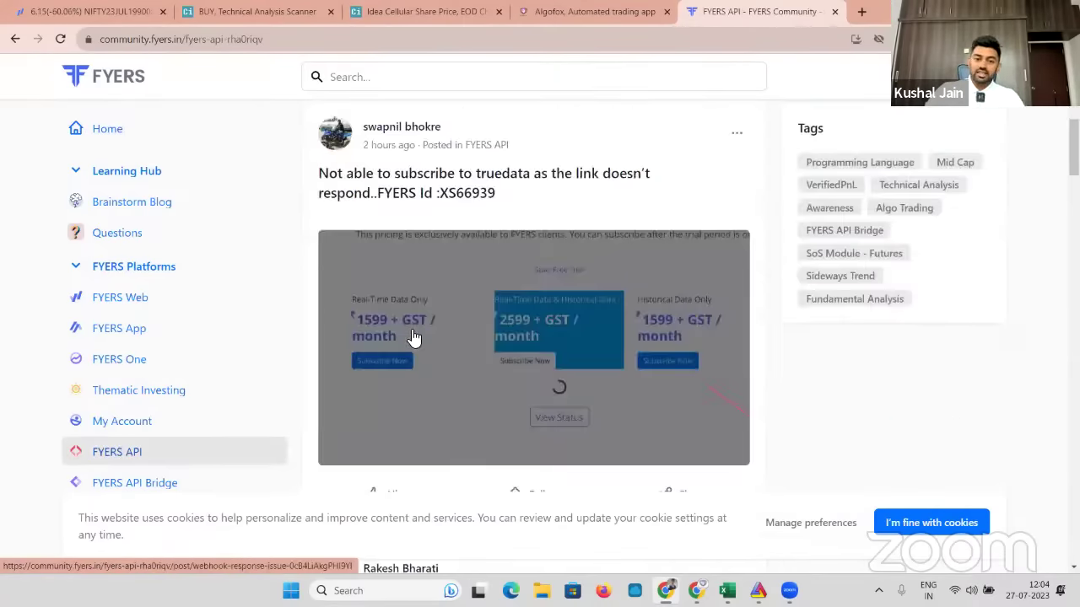
{"action": "scroll", "coordinate": [413, 337], "scroll_direction": "up", "scroll_amount": 5}
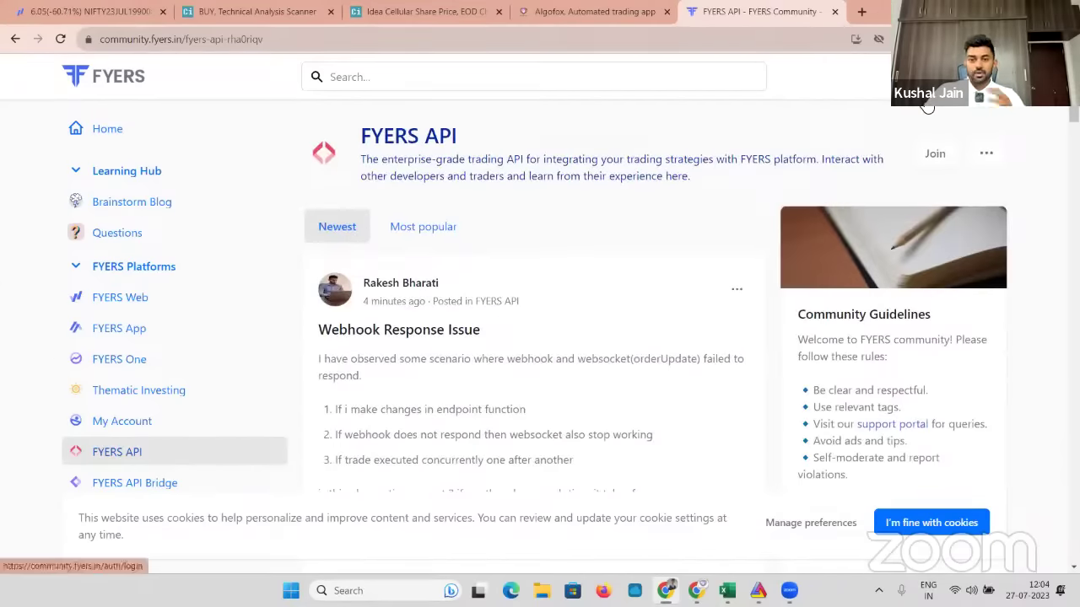
{"action": "left_click", "coordinate": [935, 152]}
{"action": "left_click", "coordinate": [531, 393]}
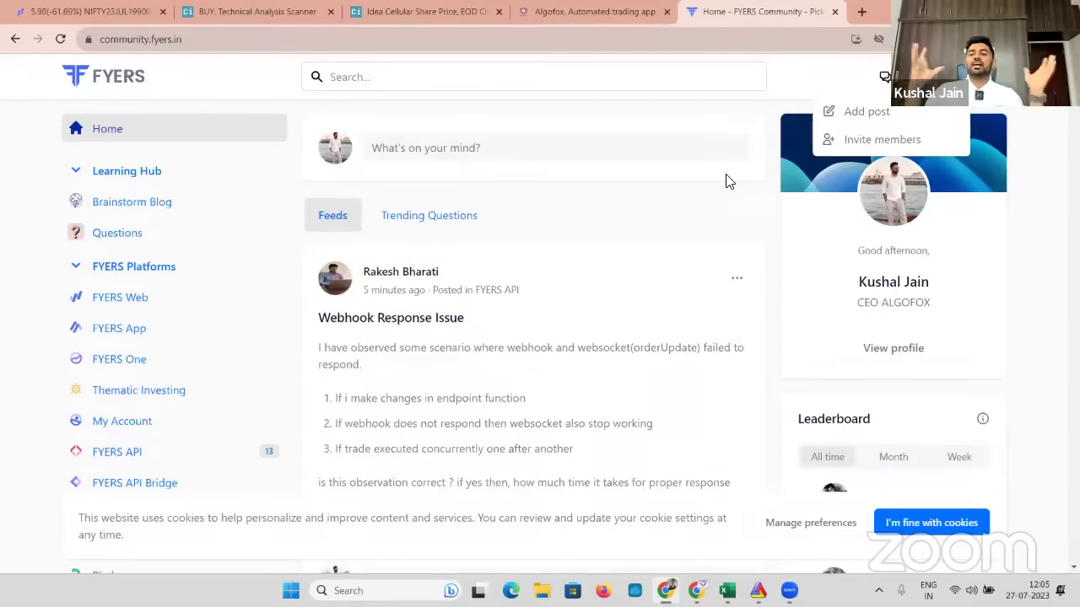
{"action": "left_click", "coordinate": [725, 234]}
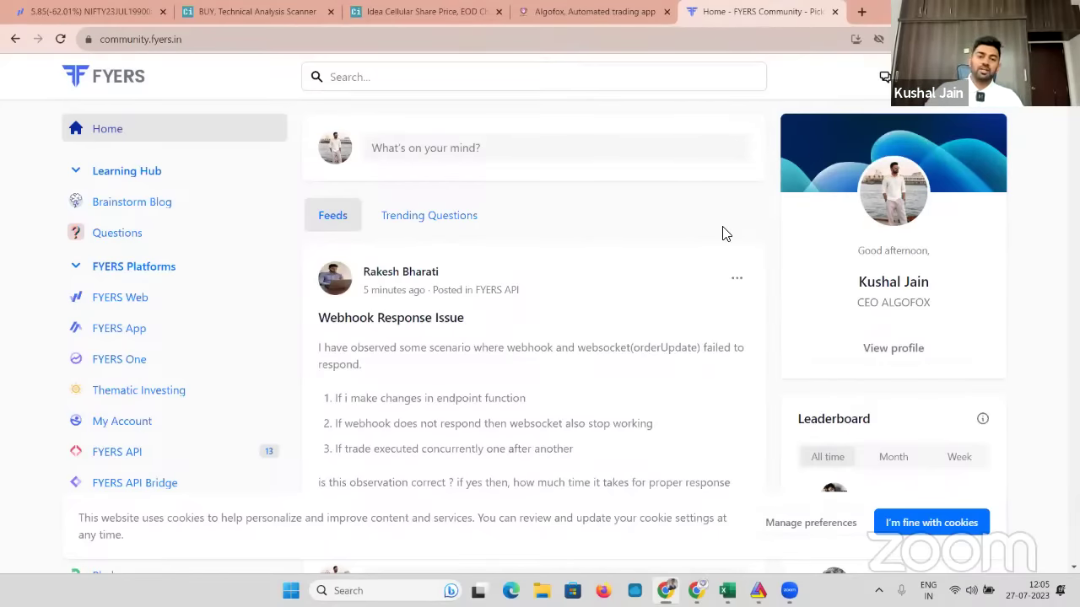
Search the community for 'NO CODE' and open the NO CODE ALGOTRADING SESSION post
{"action": "left_click", "coordinate": [389, 82]}
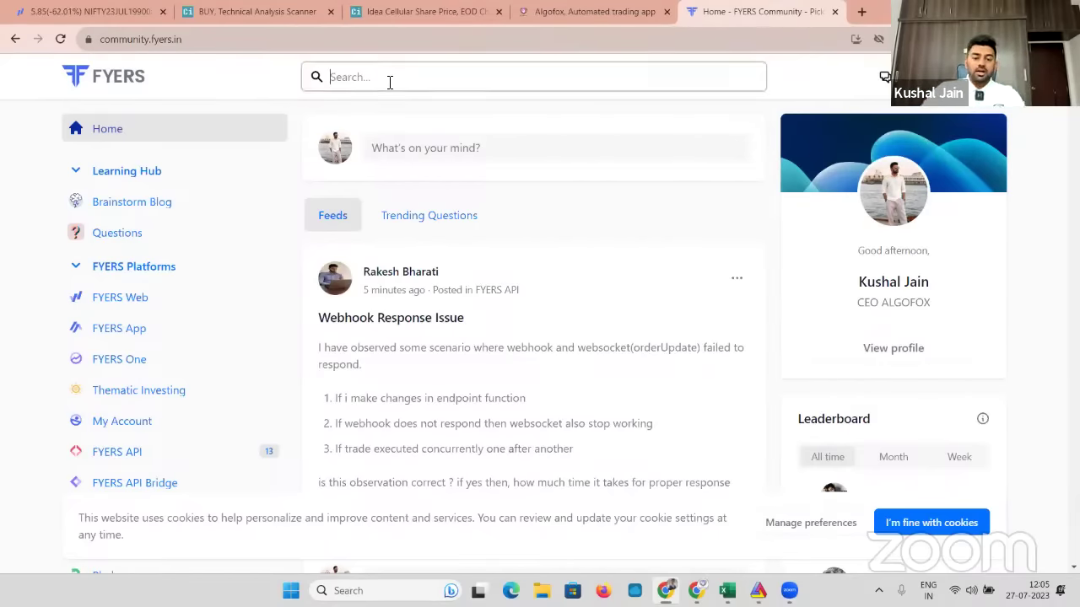
{"action": "type", "text": "NO CODE"}
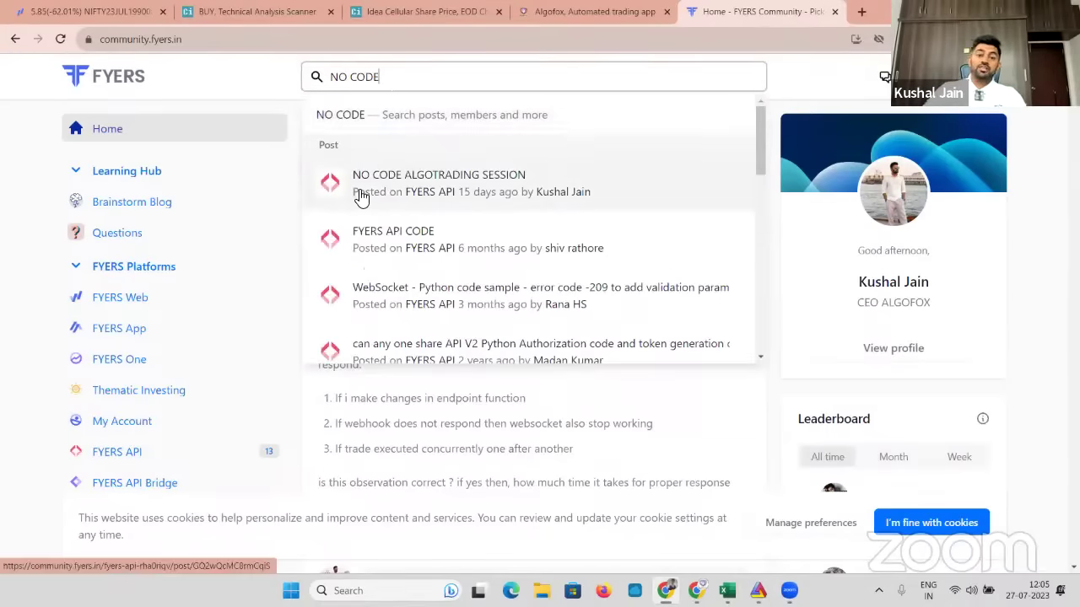
{"action": "left_click", "coordinate": [363, 196]}
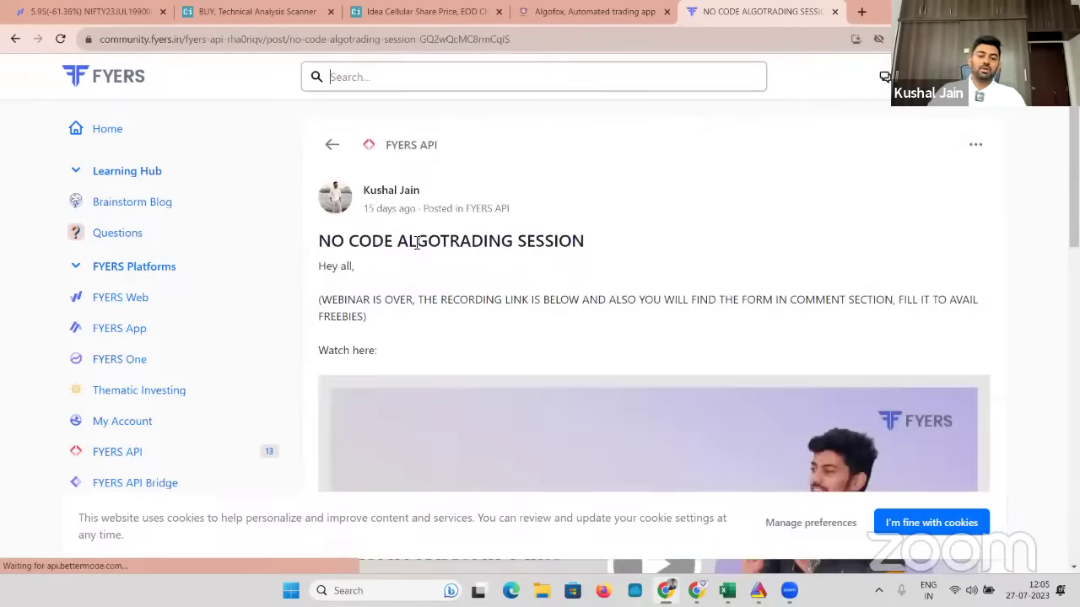
Read through the post's webinar recording, Free Giveaway form and 45 replies
{"action": "left_click_drag", "start_coordinate": [360, 240], "coordinate": [459, 242]}
{"action": "left_click", "coordinate": [534, 267]}
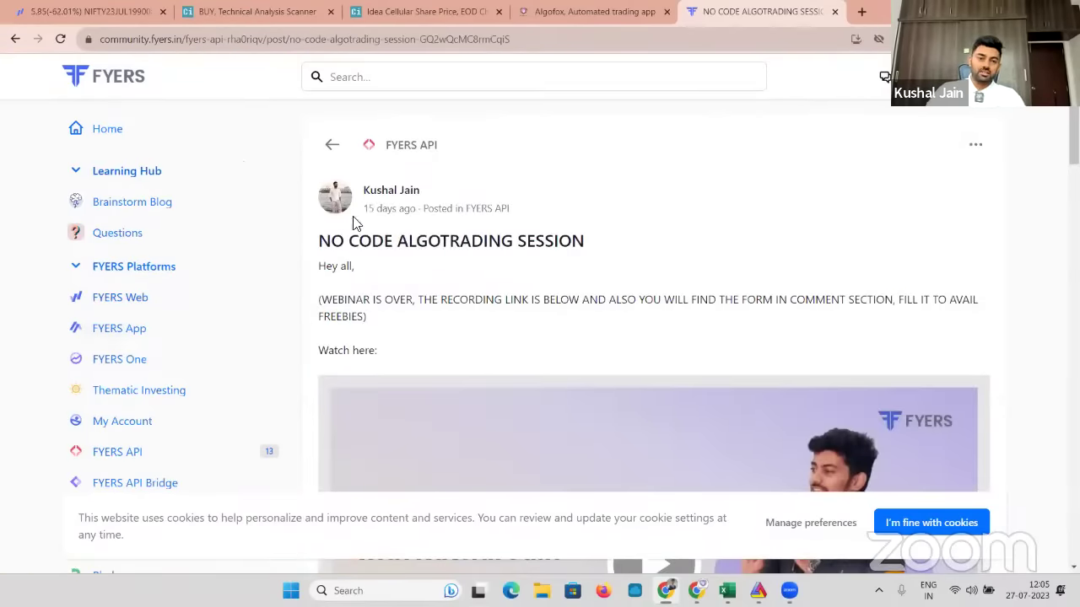
{"action": "scroll", "coordinate": [375, 215], "scroll_direction": "down", "scroll_amount": 5}
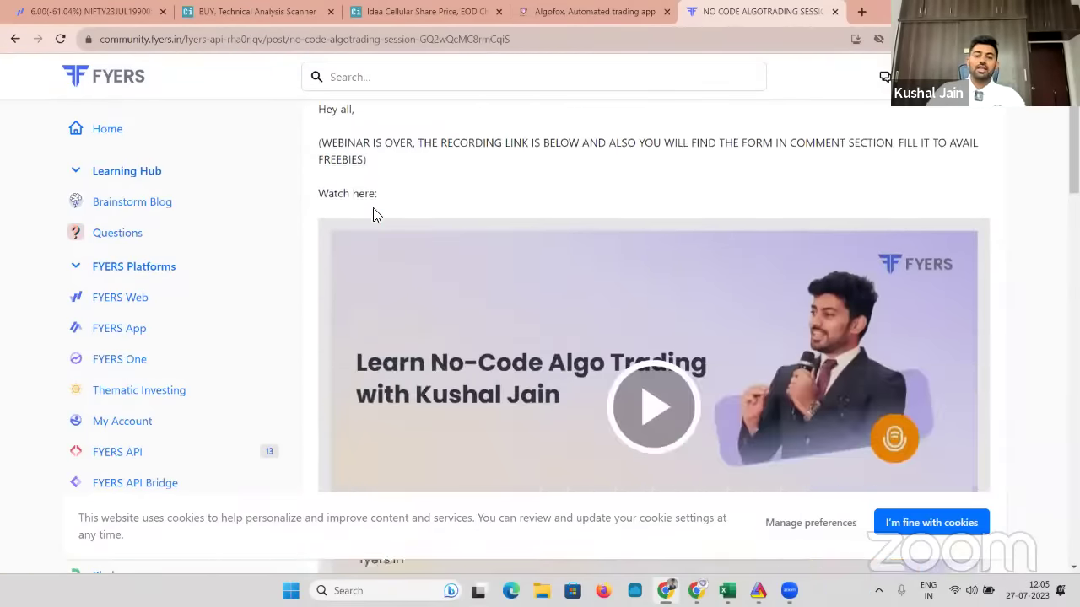
{"action": "scroll", "coordinate": [610, 270], "scroll_direction": "down", "scroll_amount": 5}
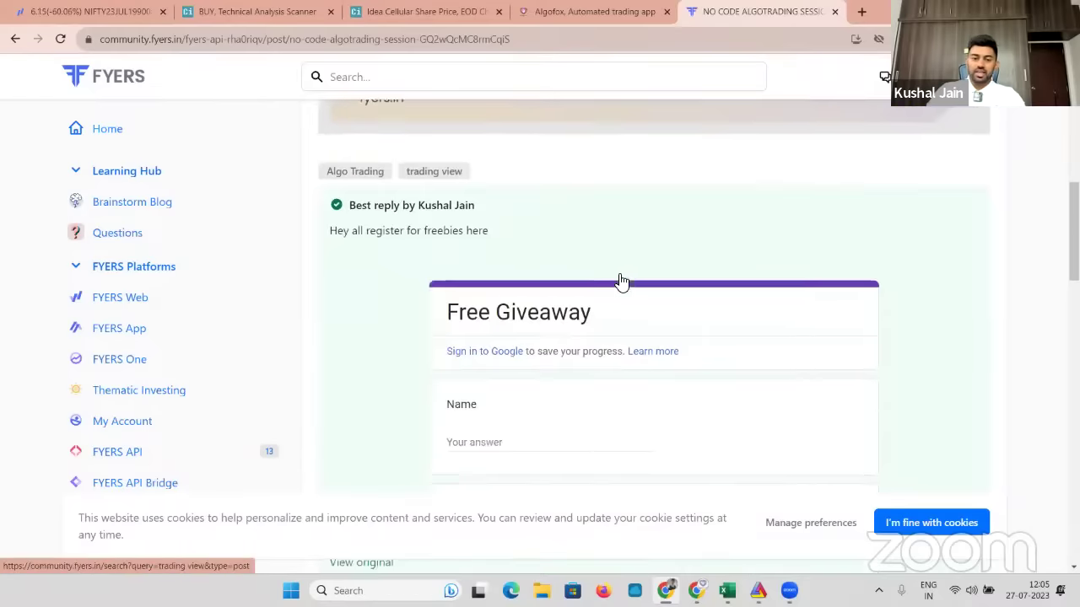
{"action": "scroll", "coordinate": [530, 309], "scroll_direction": "down", "scroll_amount": 10}
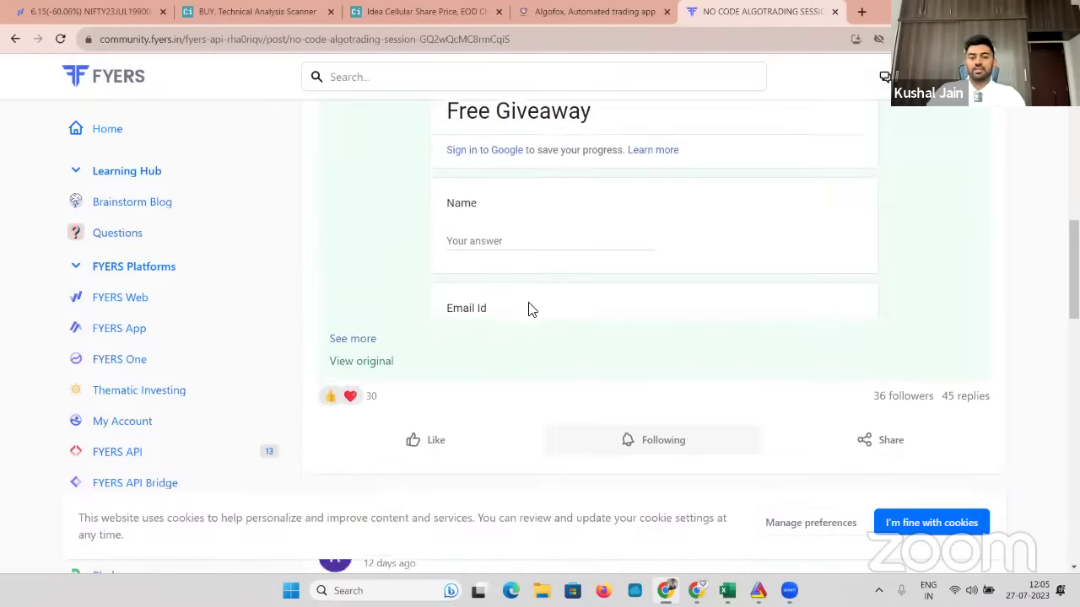
{"action": "scroll", "coordinate": [494, 312], "scroll_direction": "down", "scroll_amount": 8}
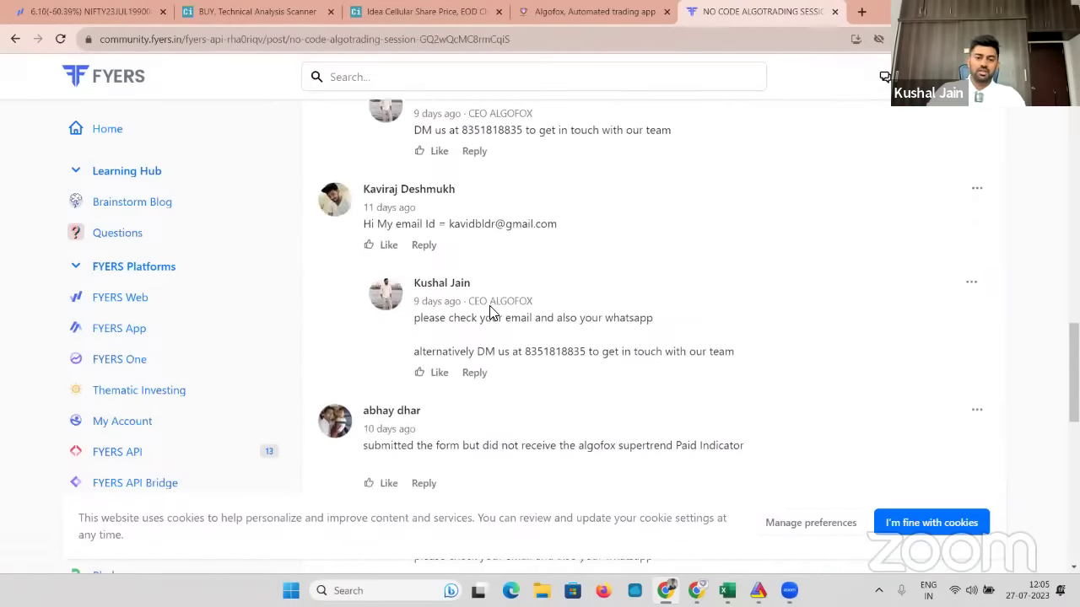
{"action": "scroll", "coordinate": [489, 312], "scroll_direction": "up", "scroll_amount": 20}
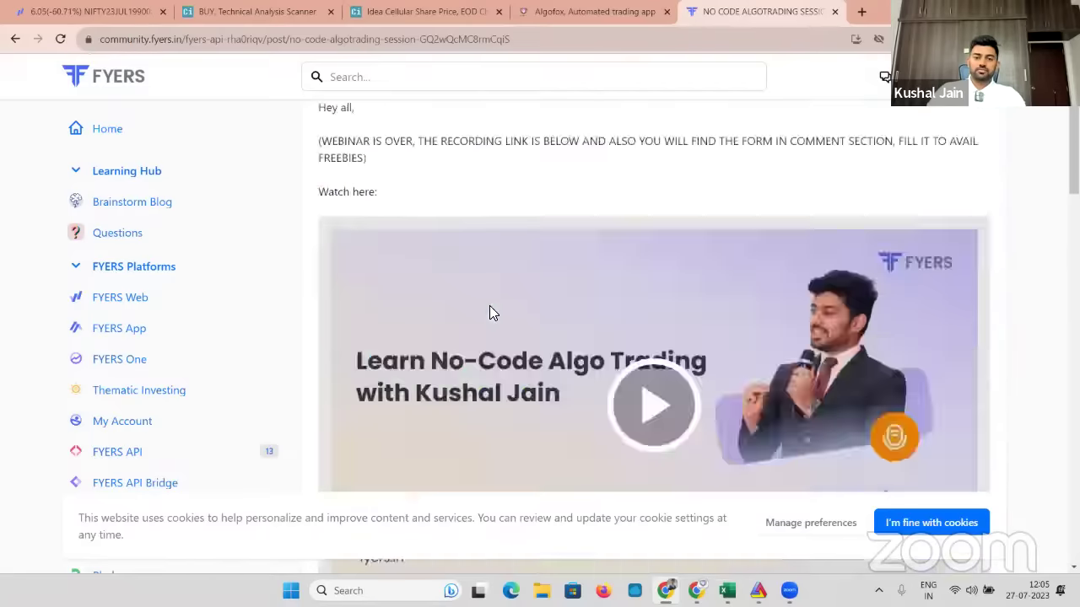